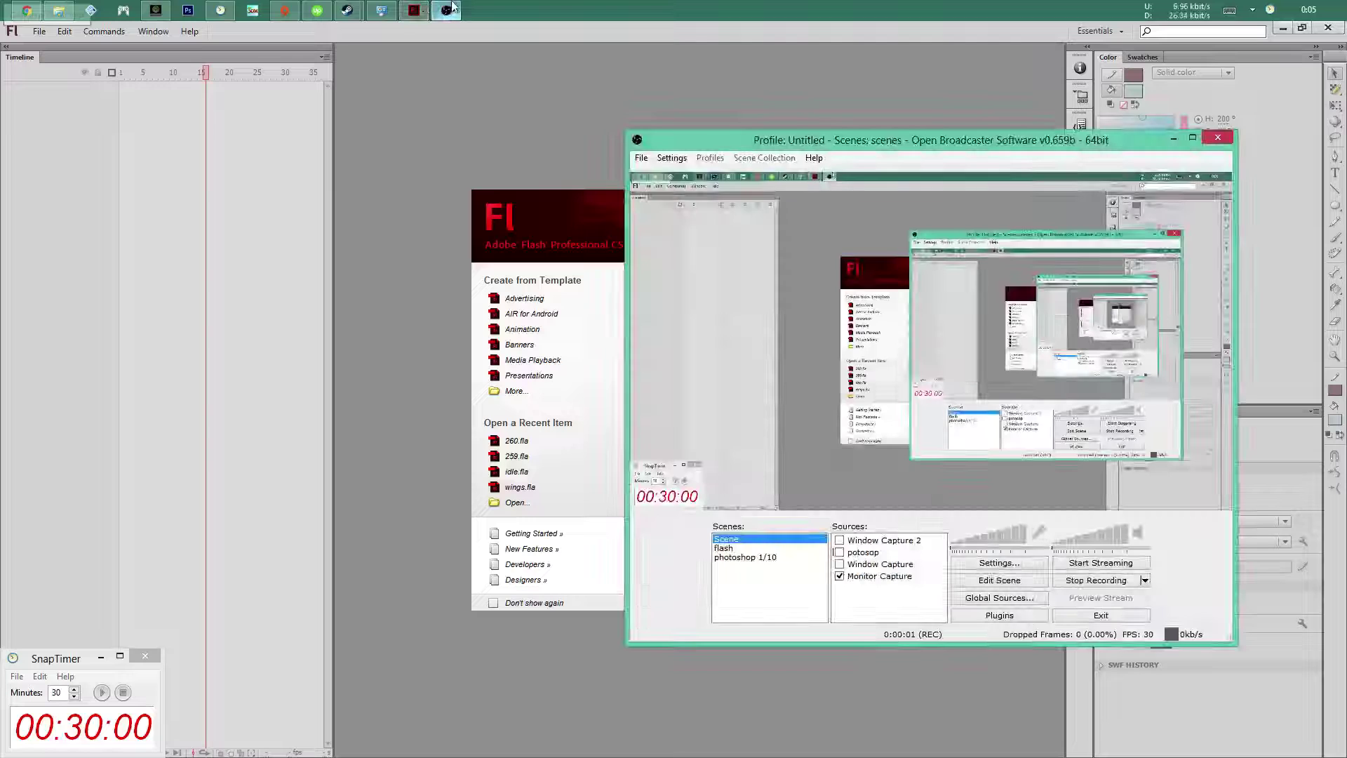
click(449, 8)
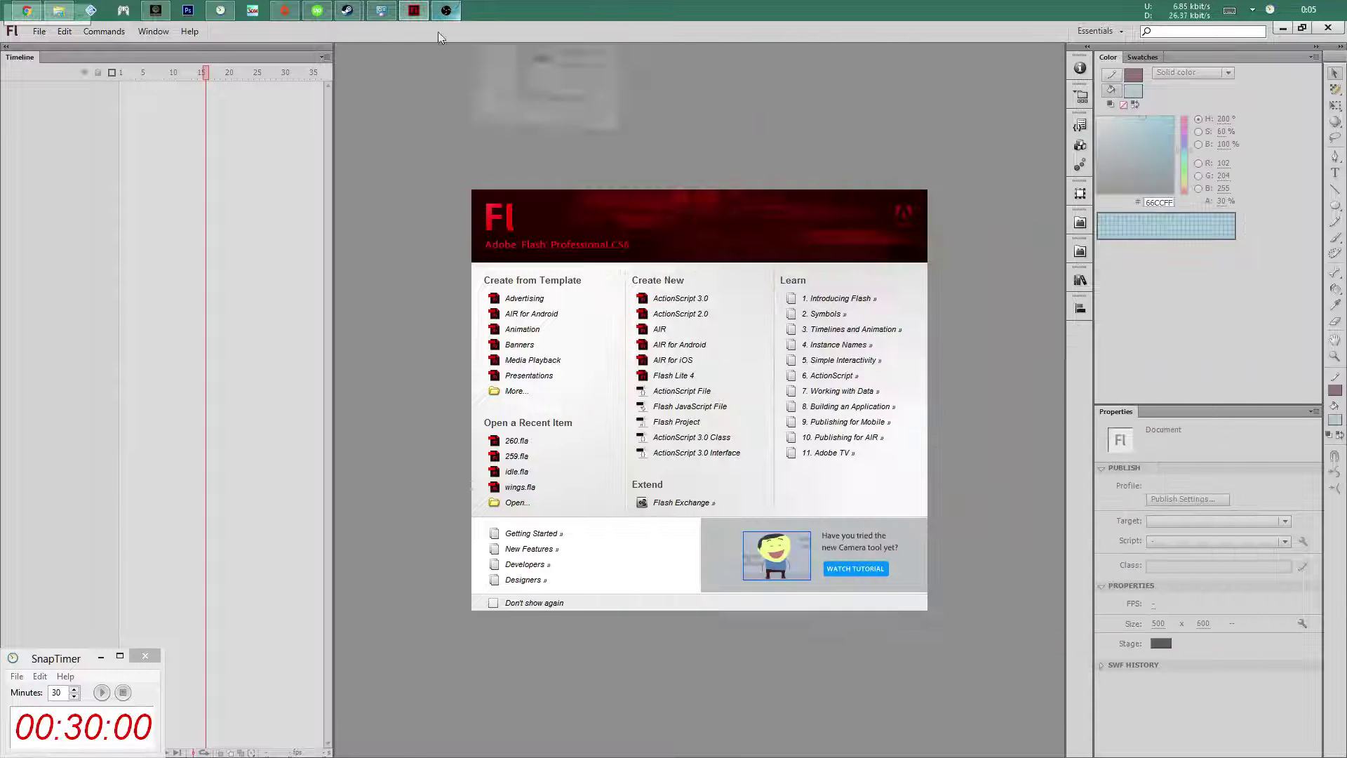
Create a new blank Flash document with a 400 × 400 px stage
click(102, 693)
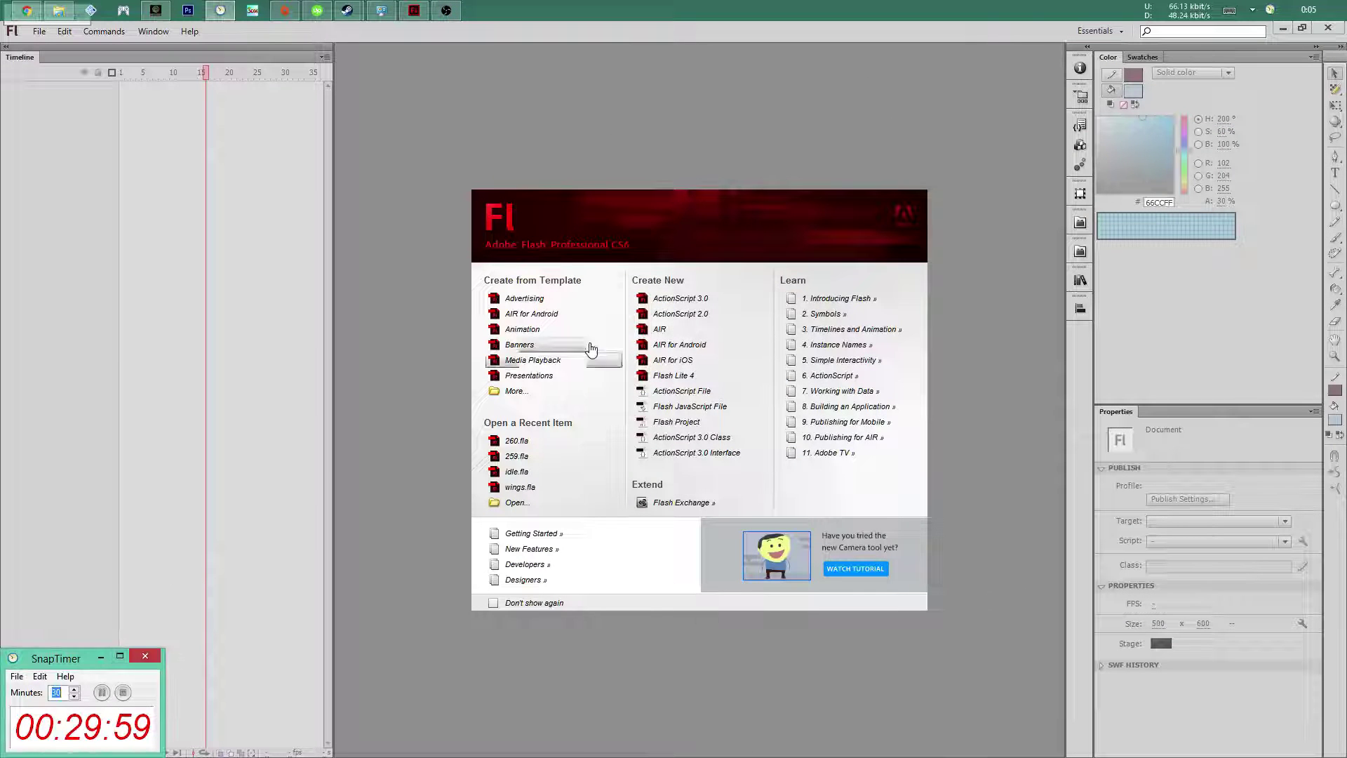
click(681, 313)
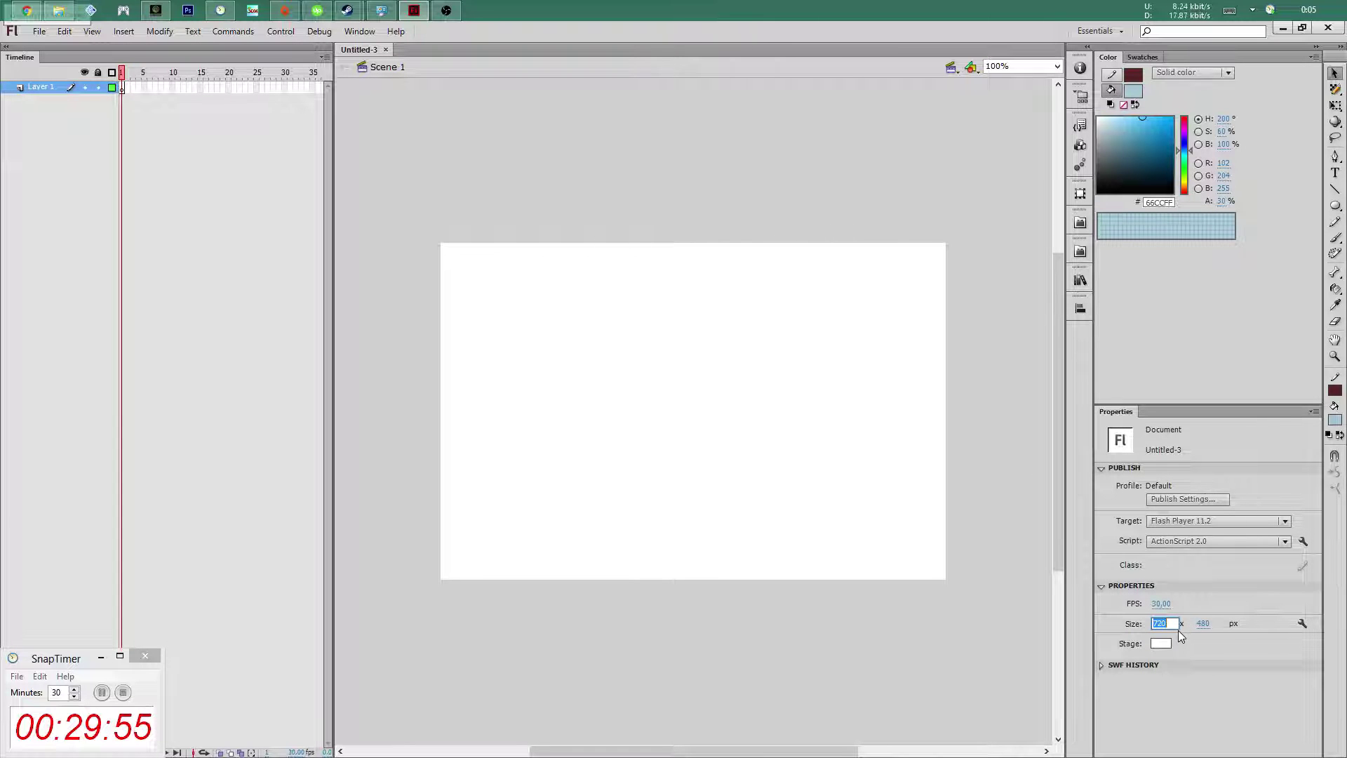
text(00)
key(Tab)
text(400)
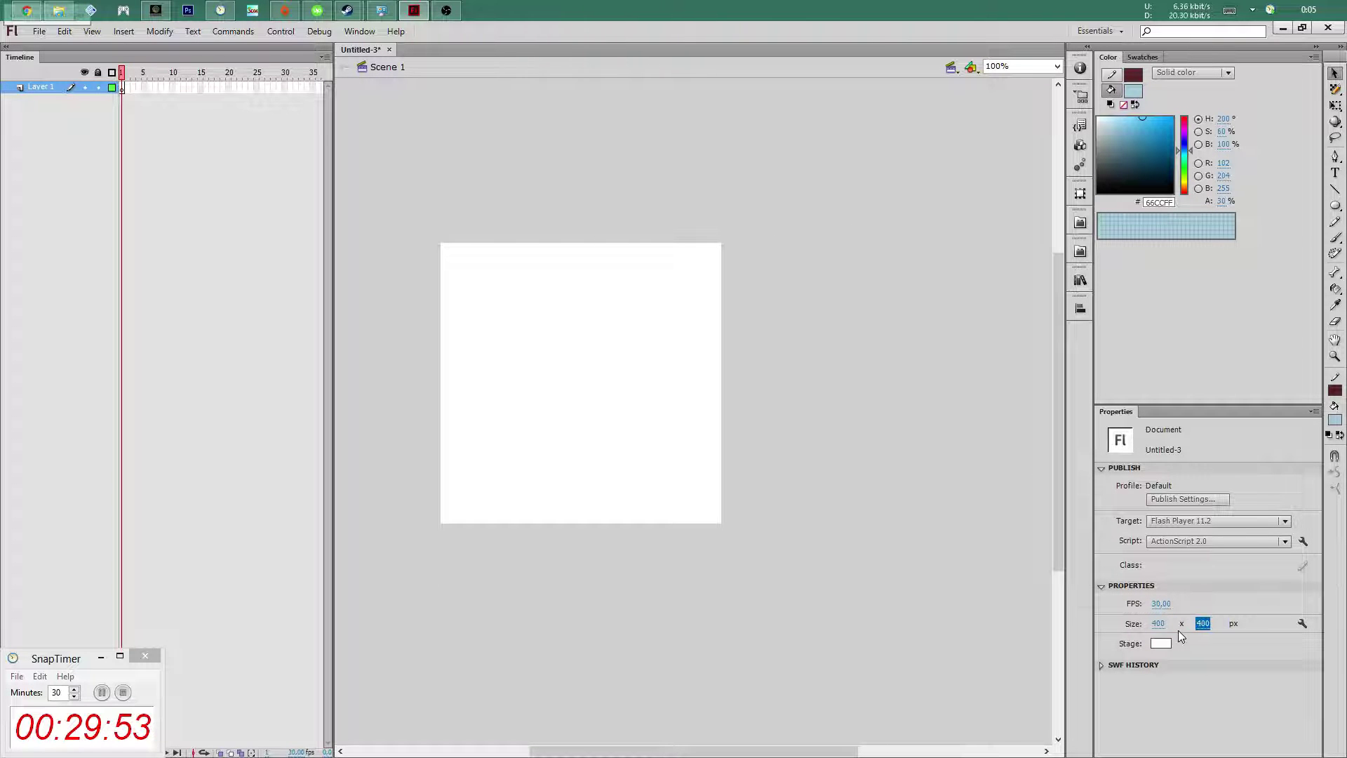
key(Return)
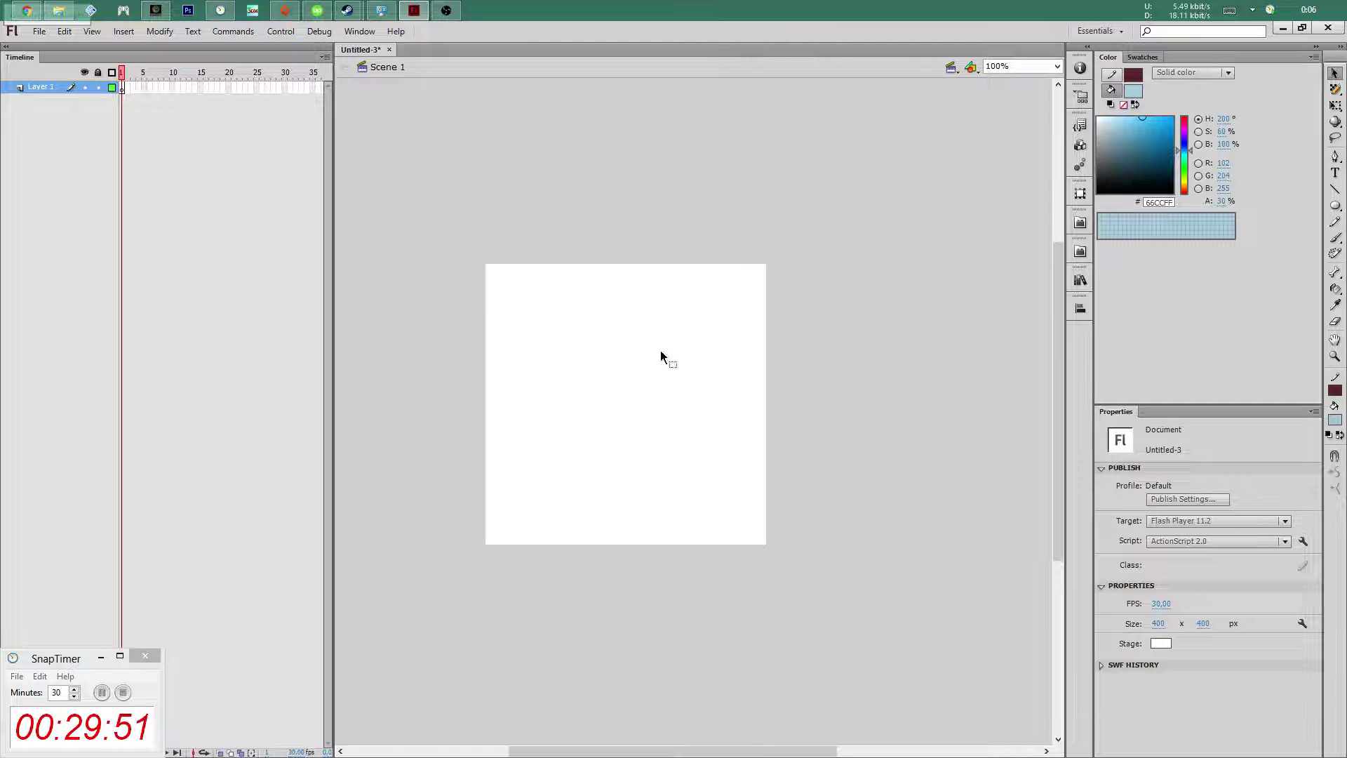
Draw a vertical line and bend it into a curved 22 px dark-red stem
key(b)
key(n)
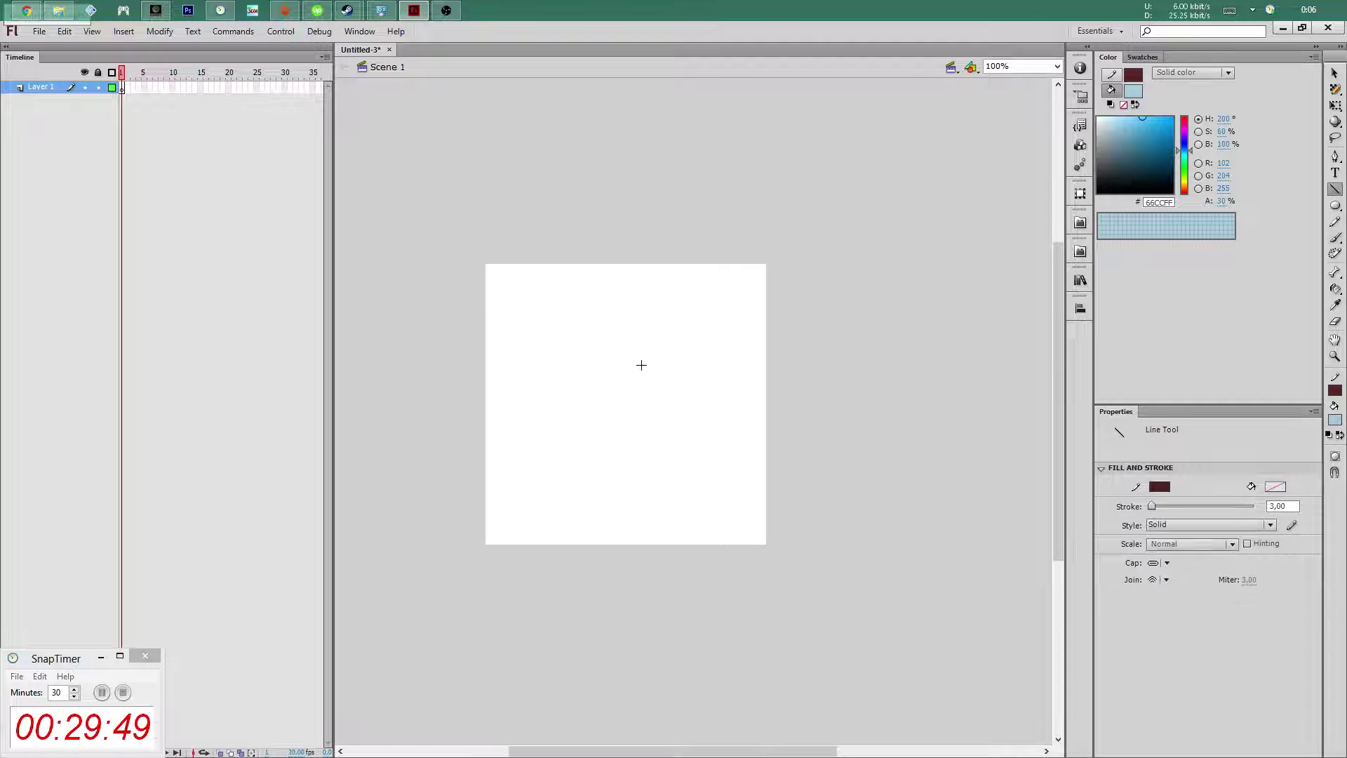
drag(642, 466, 631, 517)
key(v)
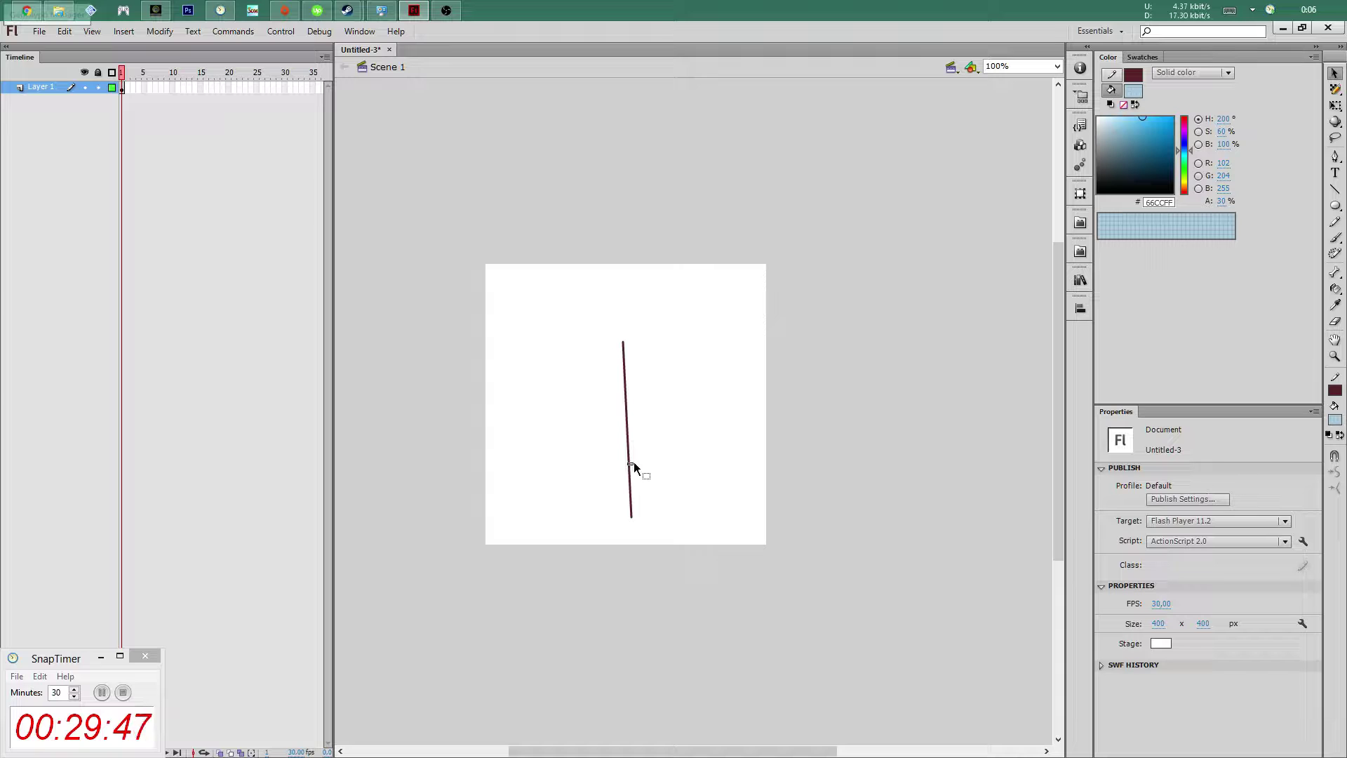
drag(622, 465, 637, 449)
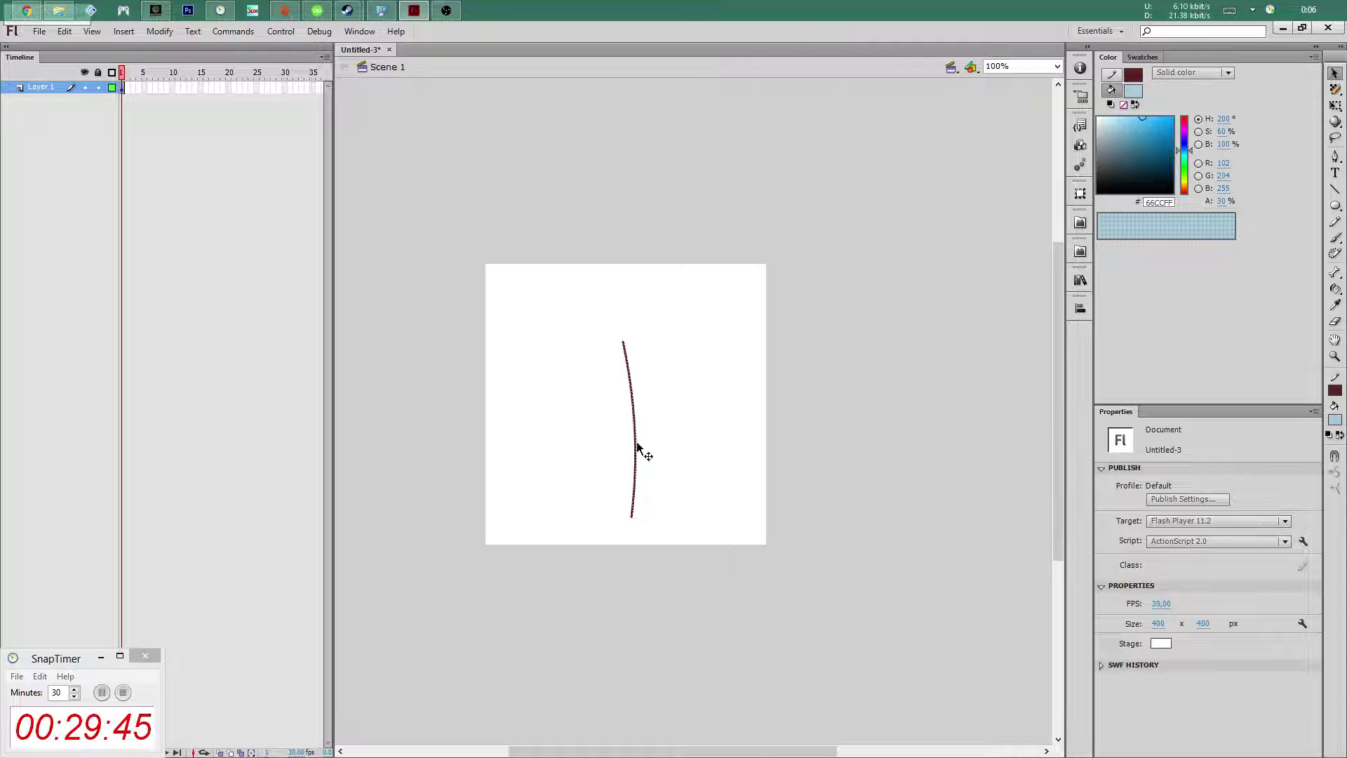
click(638, 444)
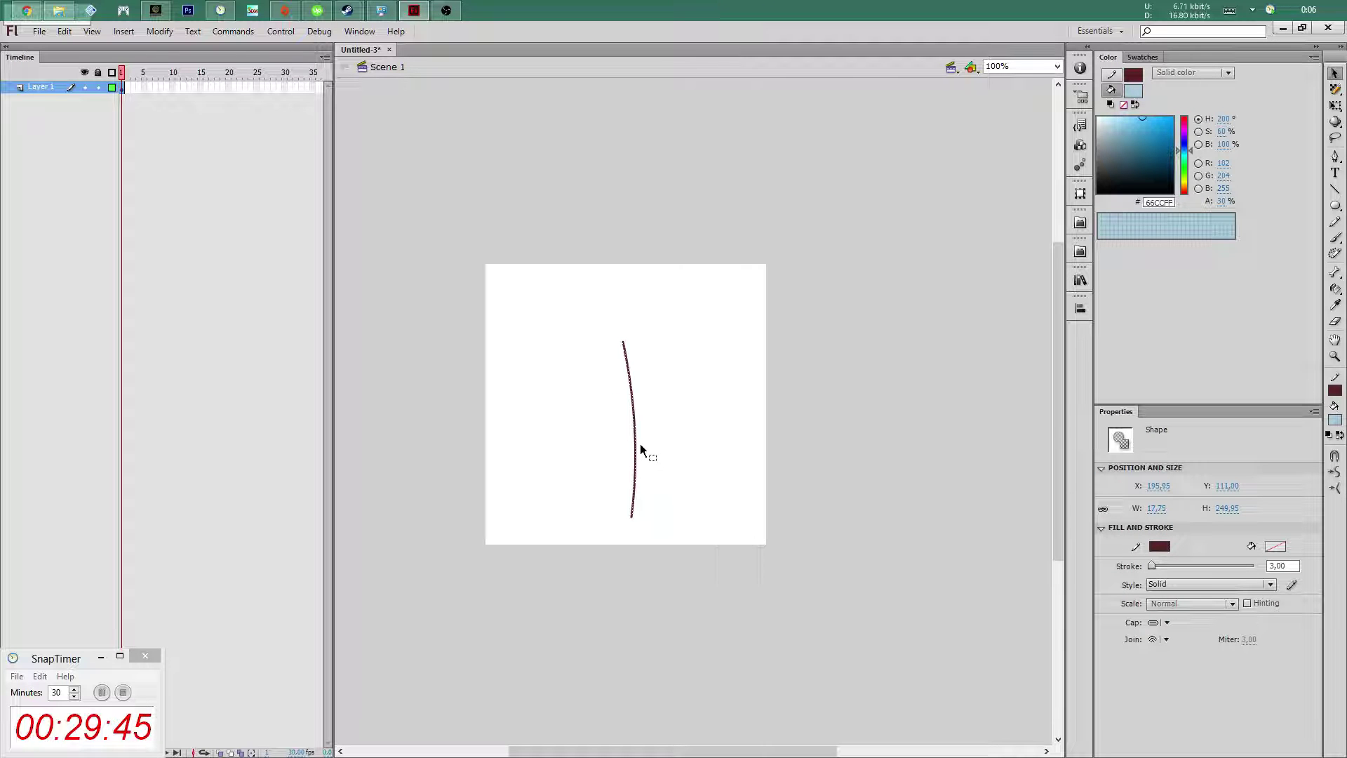
Shorten the stem by lowering its top end and add Layer 2 above it
click(654, 345)
drag(629, 339, 631, 373)
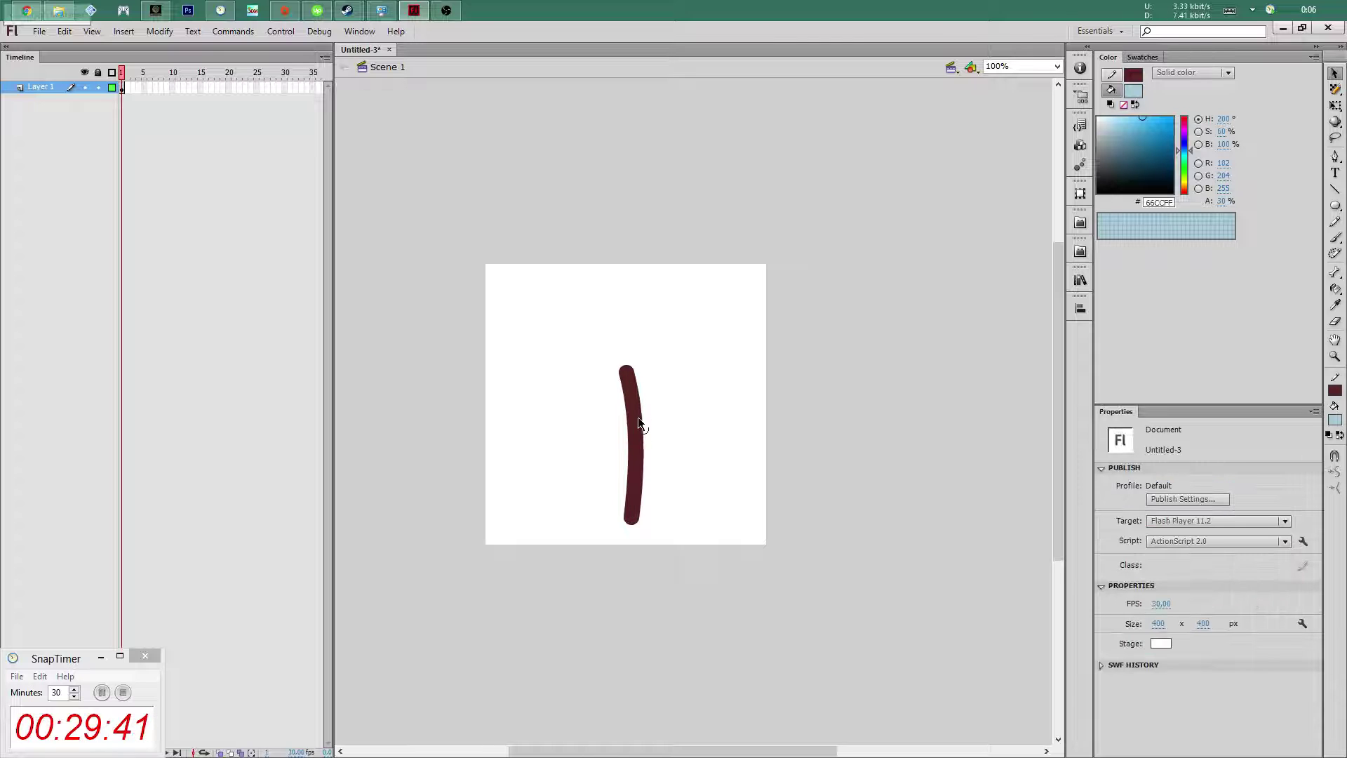
click(630, 370)
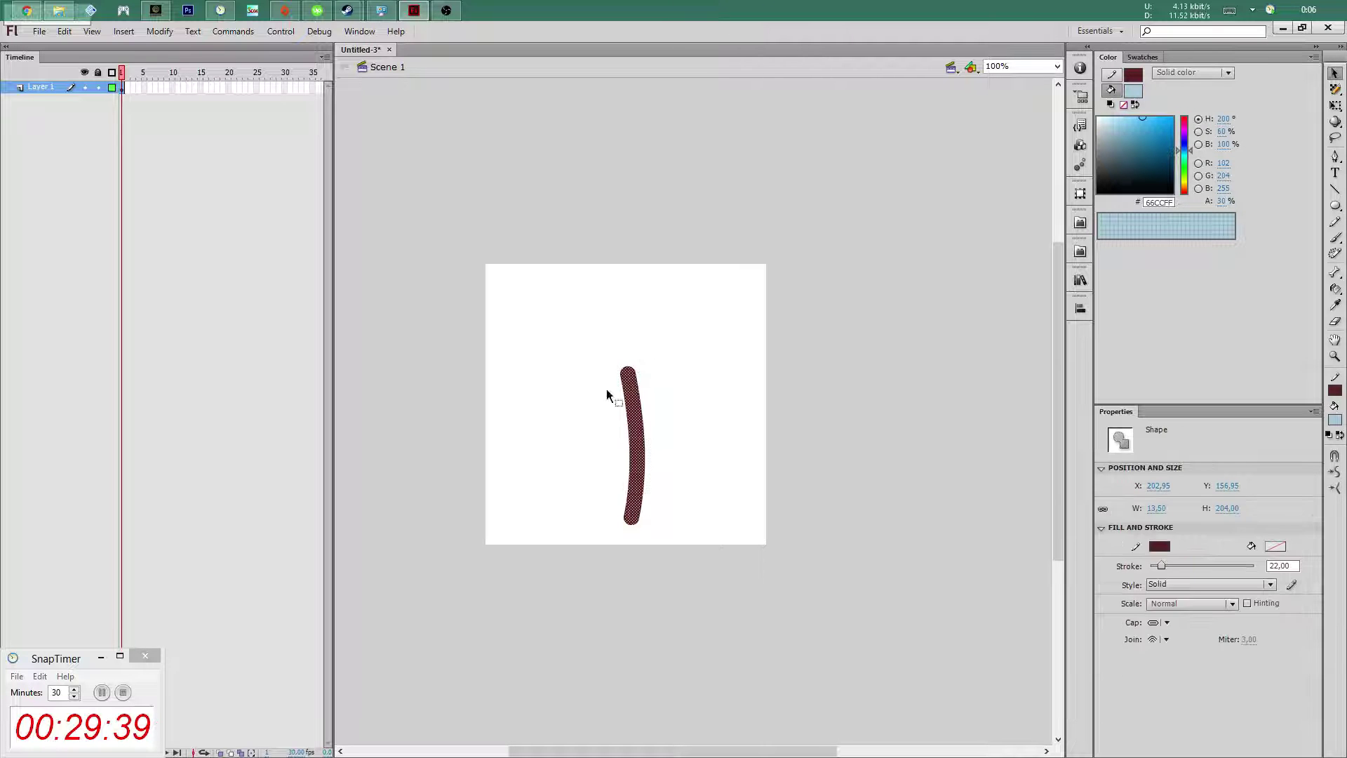
click(588, 354)
drag(69, 651, 70, 613)
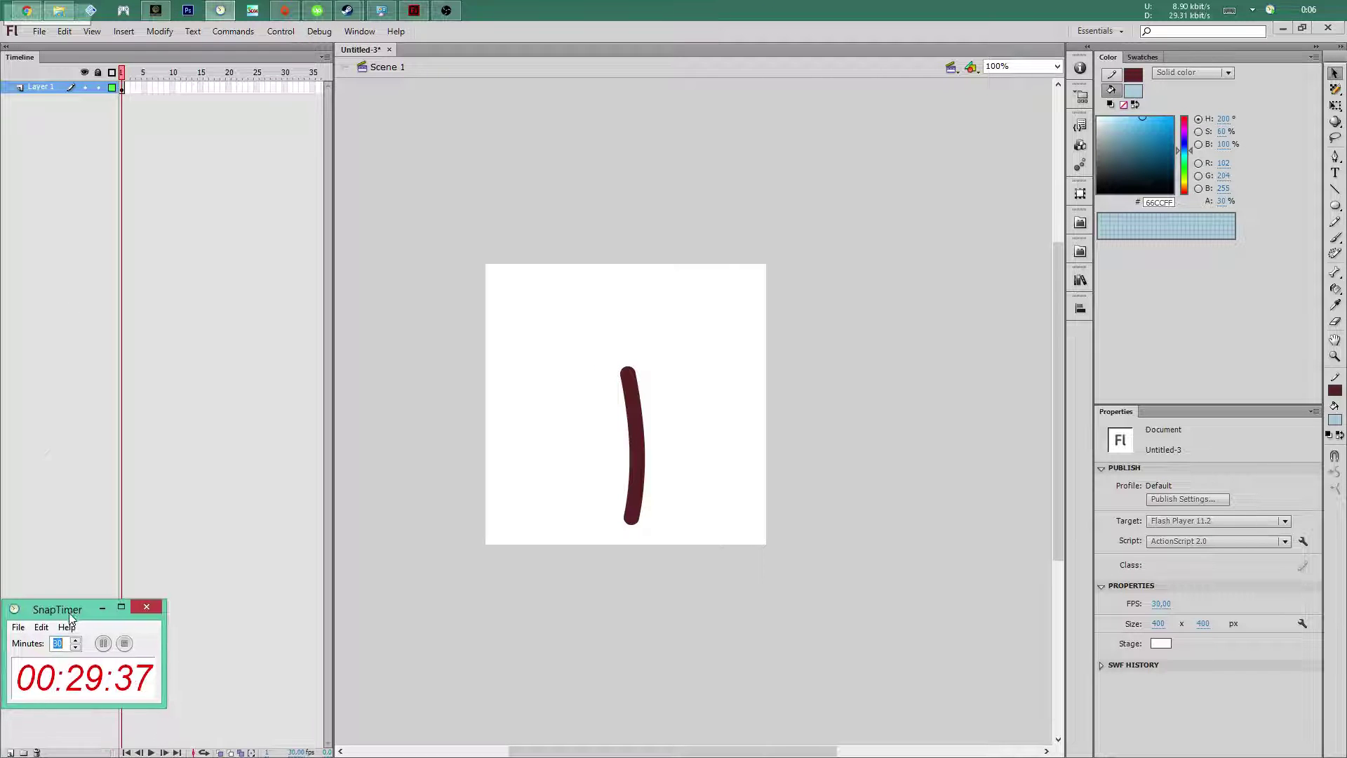
click(9, 752)
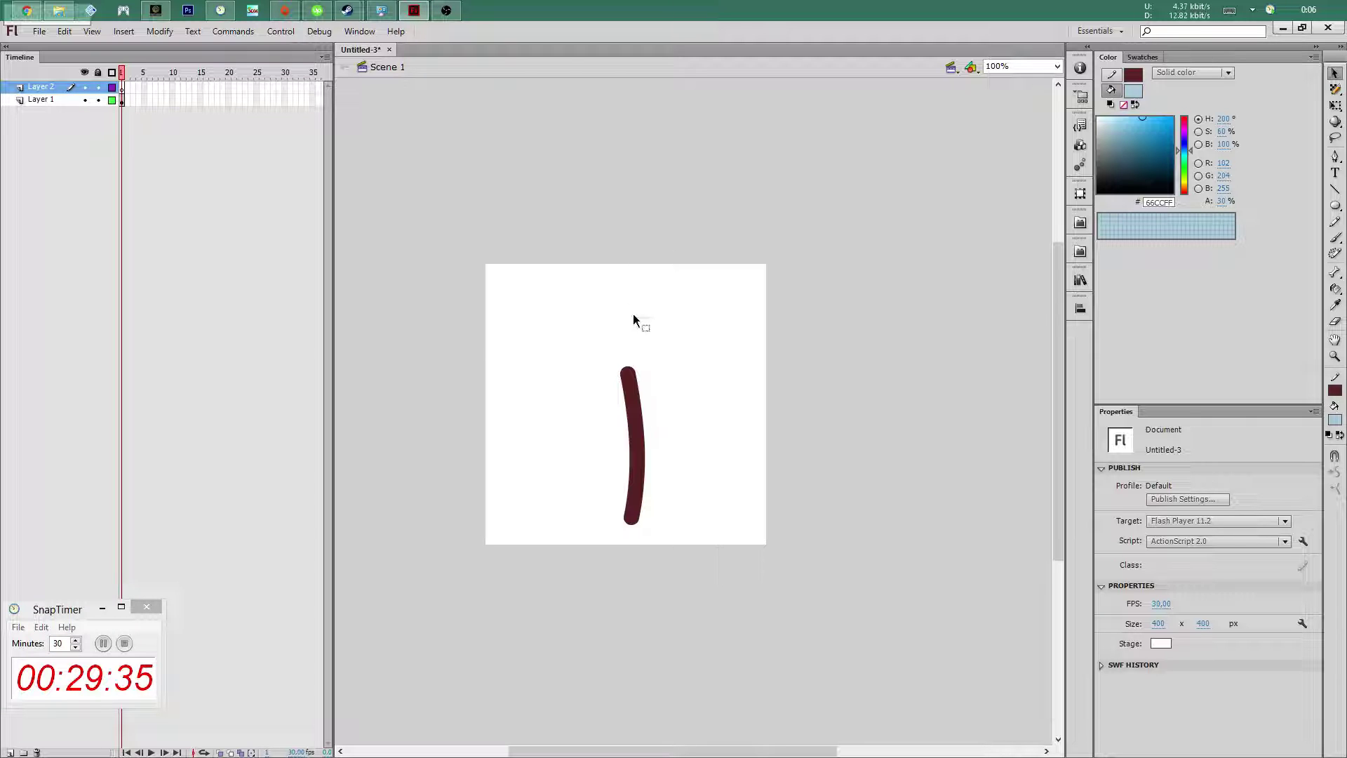
Draw a light-blue circle with a 4 px outline and 100% fill alpha
key(o)
drag(634, 312, 726, 405)
key(v)
double_click(719, 332)
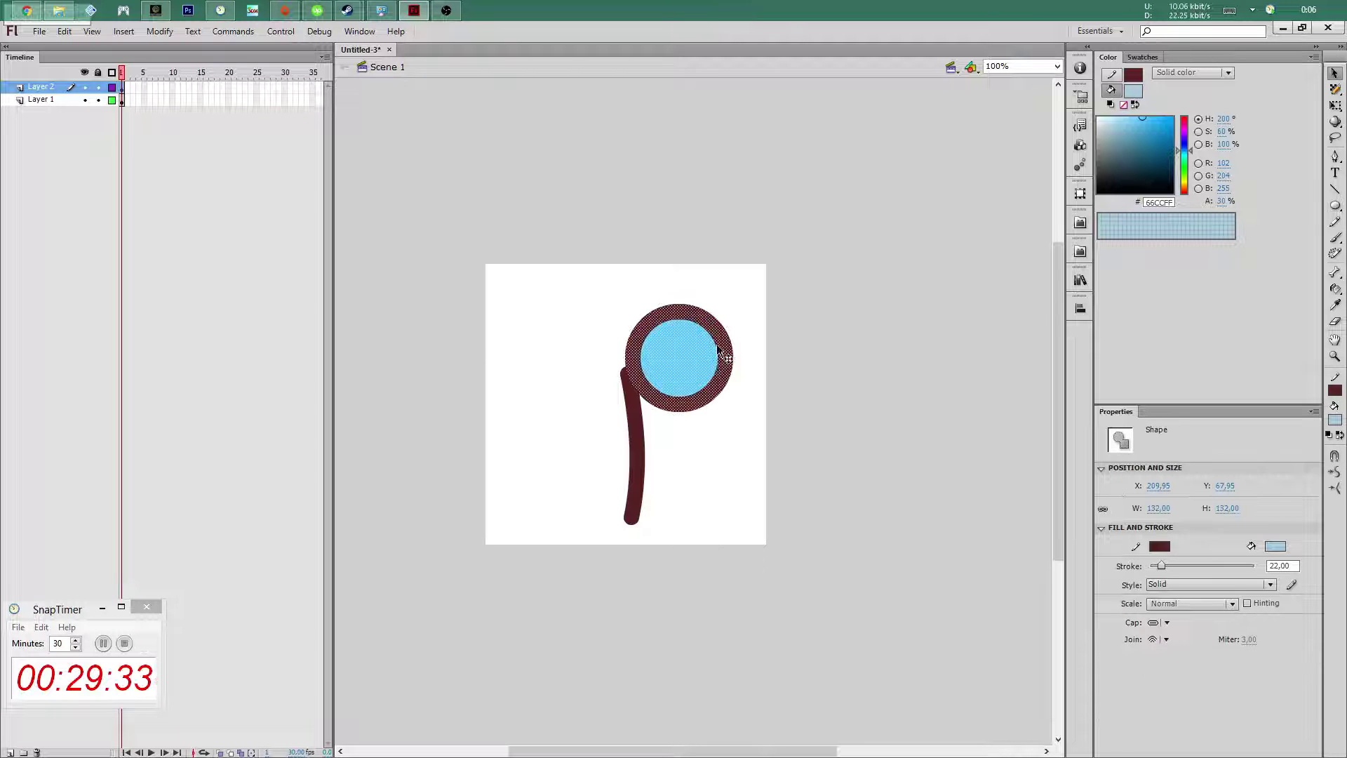
key(Down)
key(Down)
key(Down)
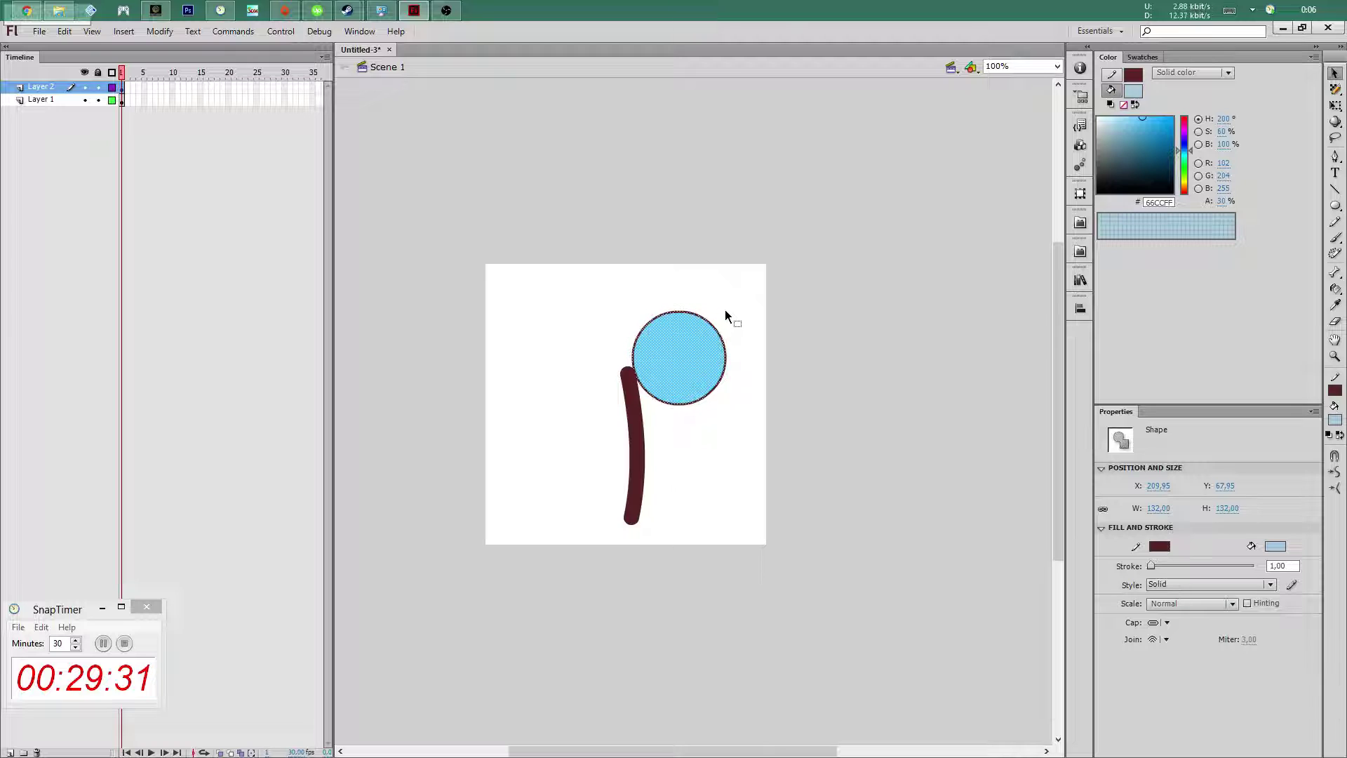
key(Up)
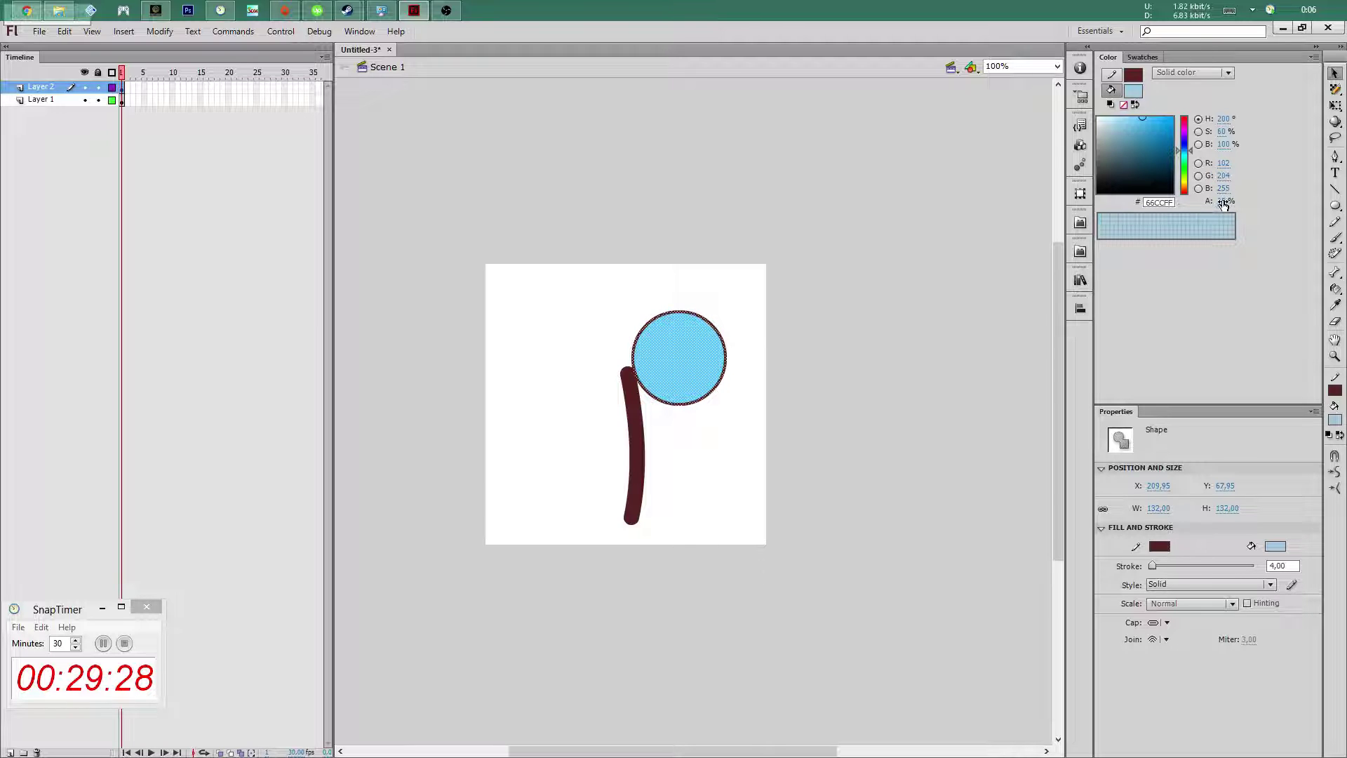
drag(1223, 204, 1222, 90)
Move and resize the circle so it sits on top of the stem
drag(710, 359, 665, 359)
key(q)
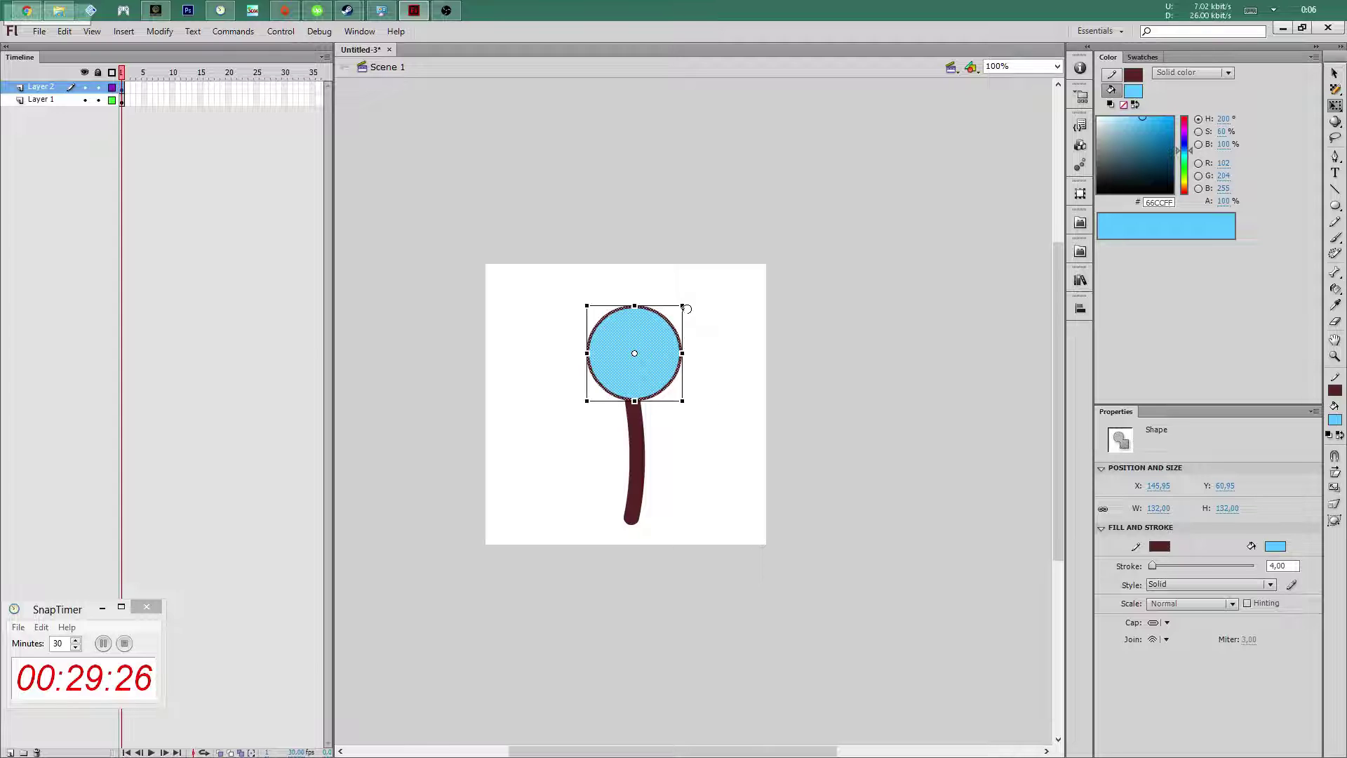
drag(683, 306, 675, 311)
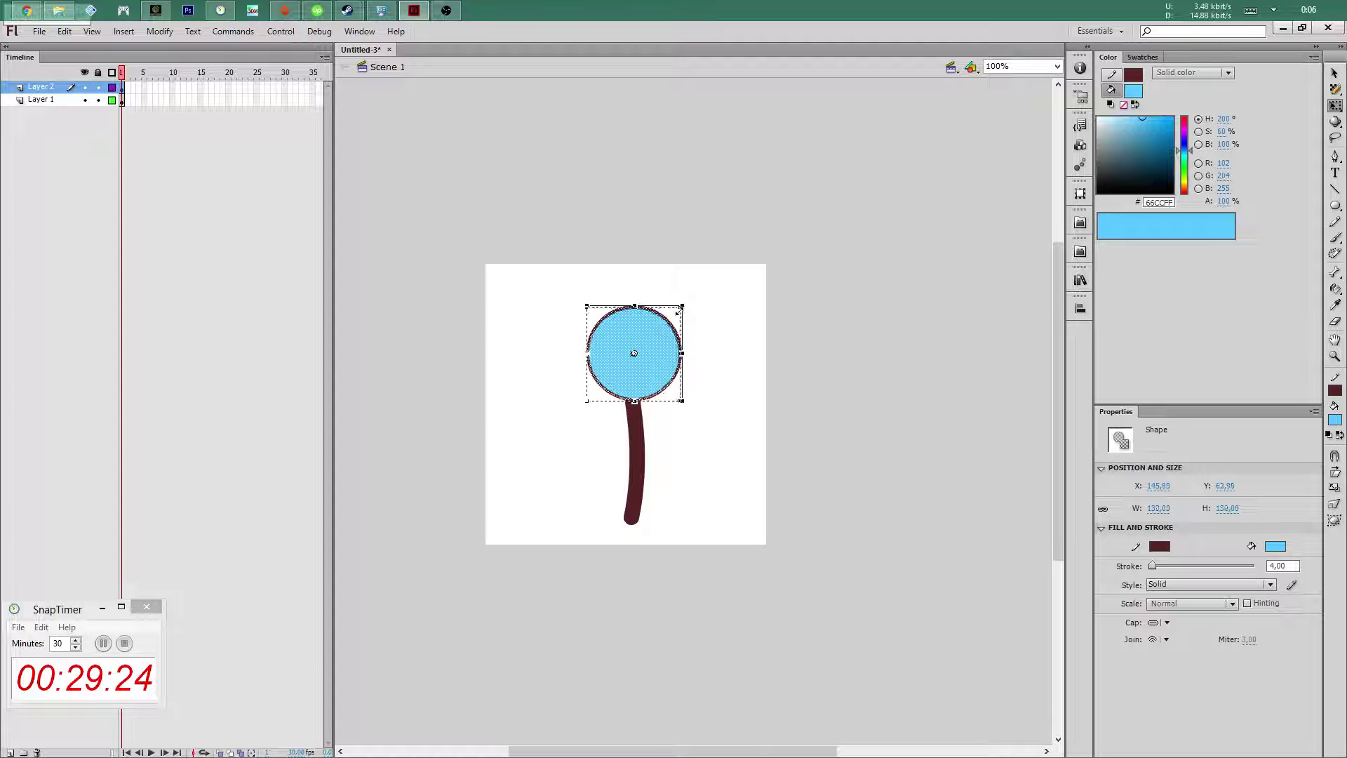
key(v)
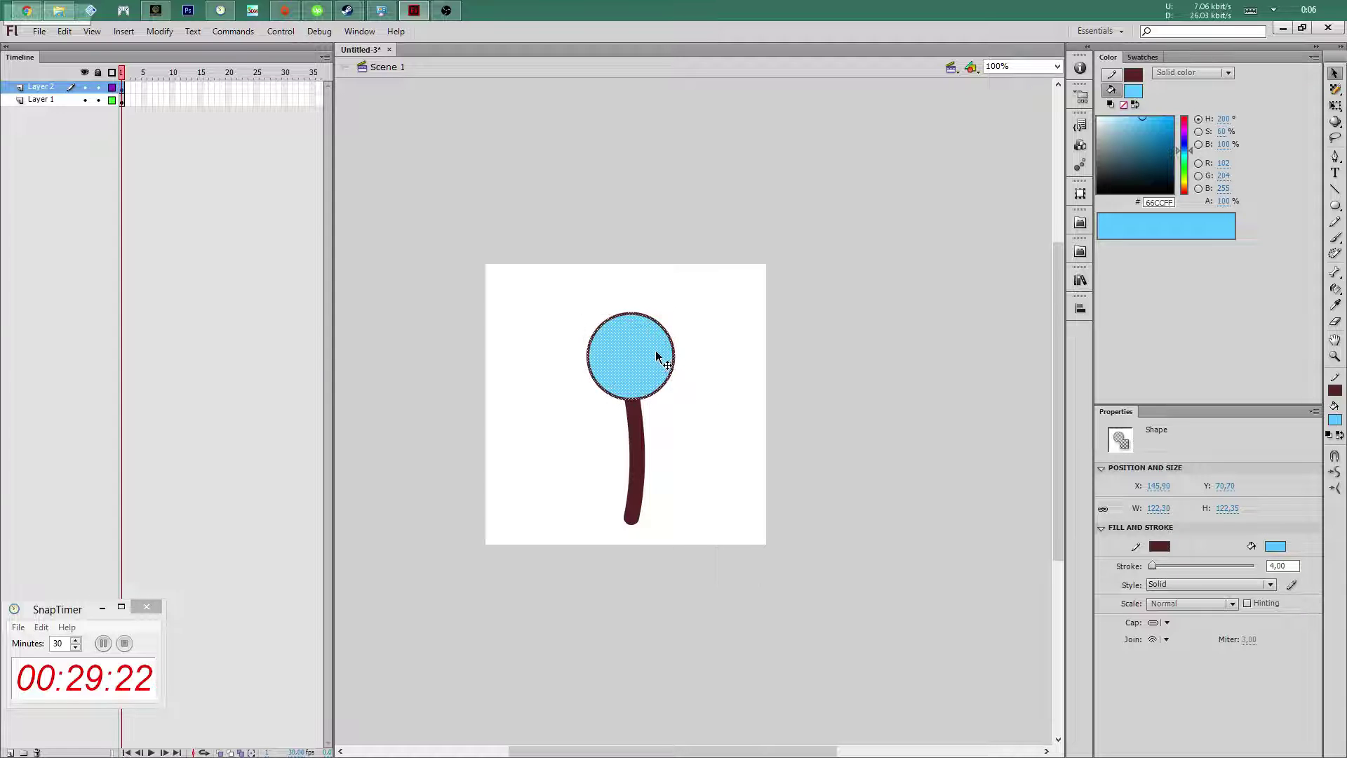
drag(658, 358, 655, 354)
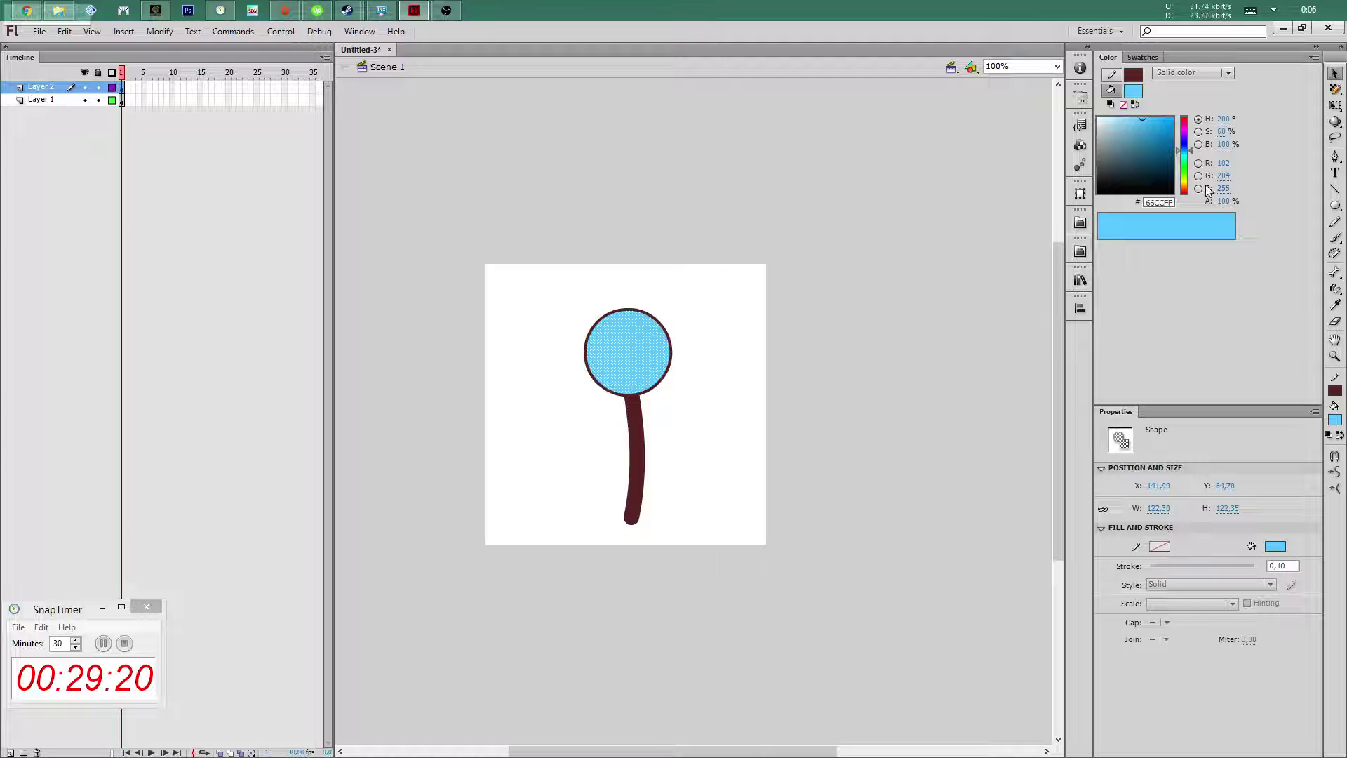
Recolour the head circle's fill from orange to a muted gold yellow
click(1184, 186)
click(1154, 124)
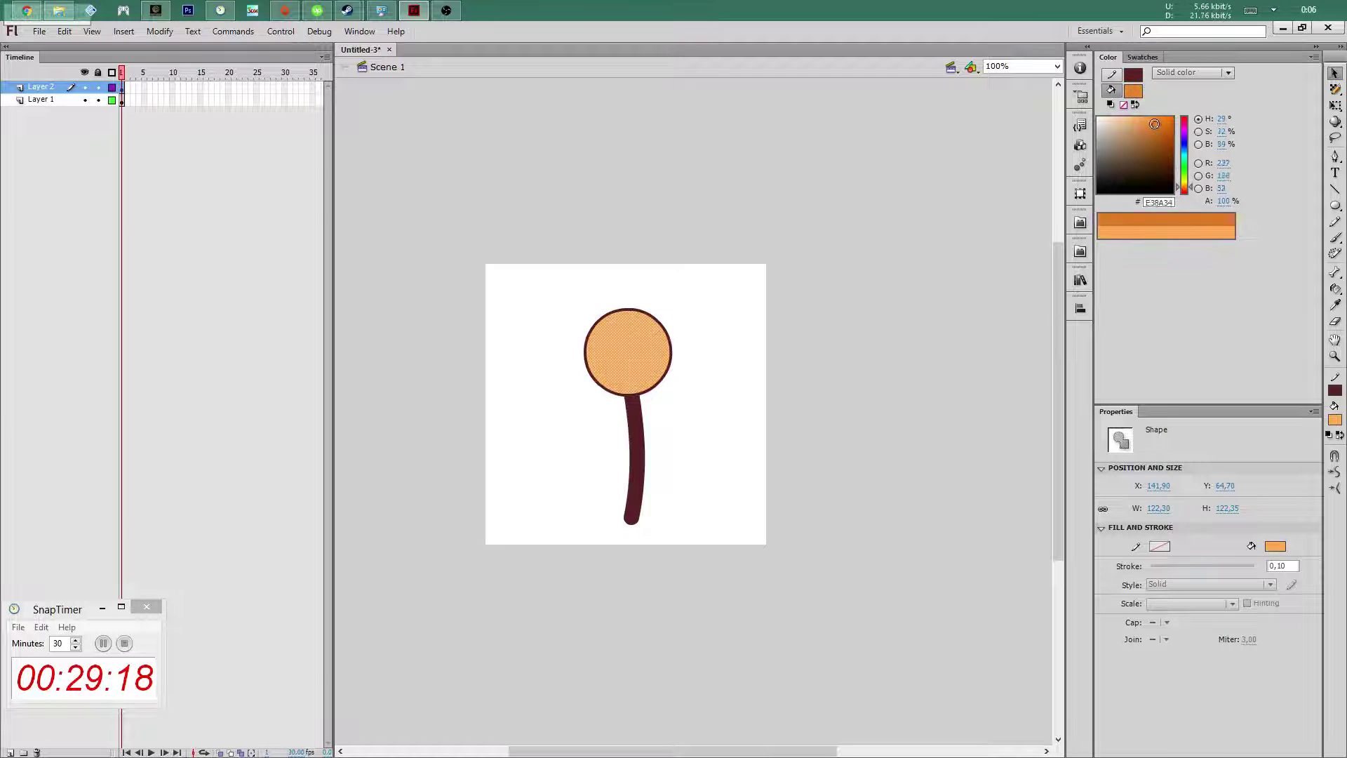
click(1185, 184)
click(1149, 117)
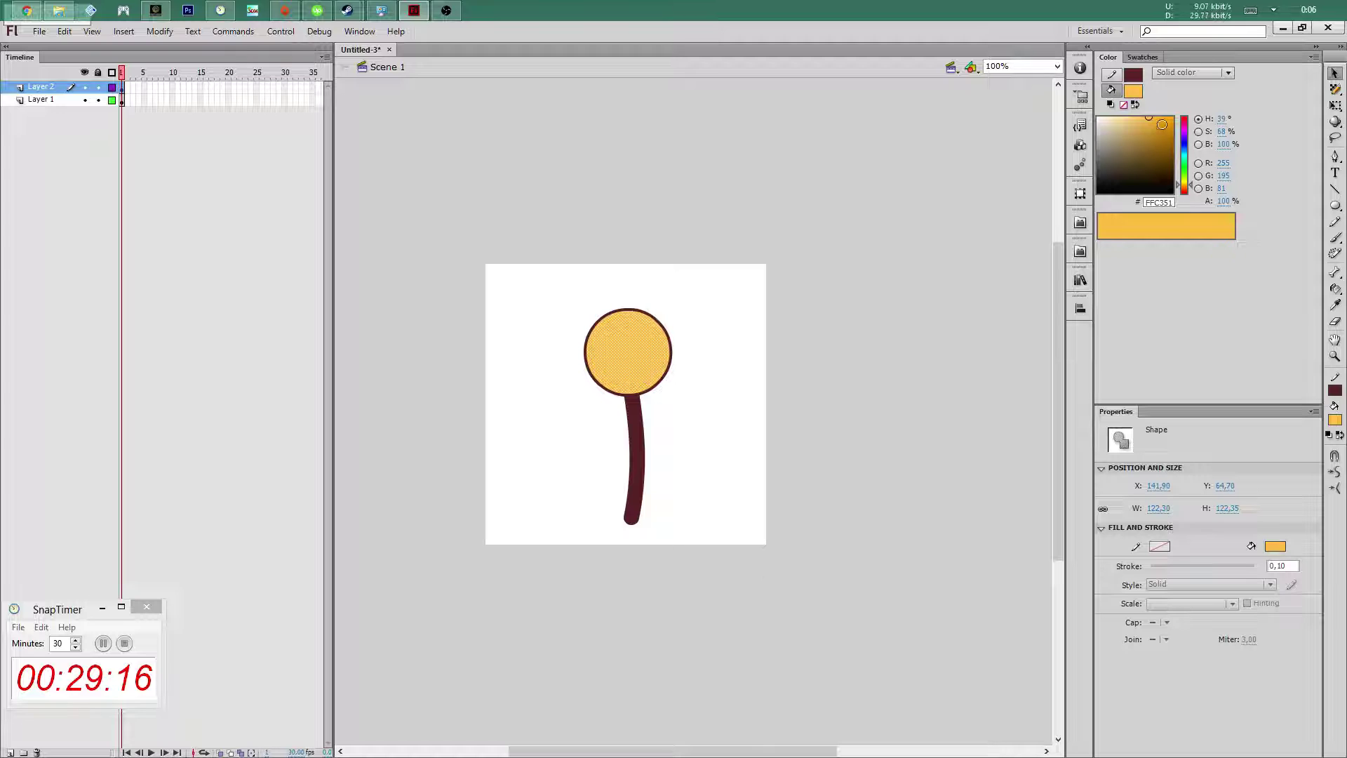
click(1184, 182)
click(1158, 130)
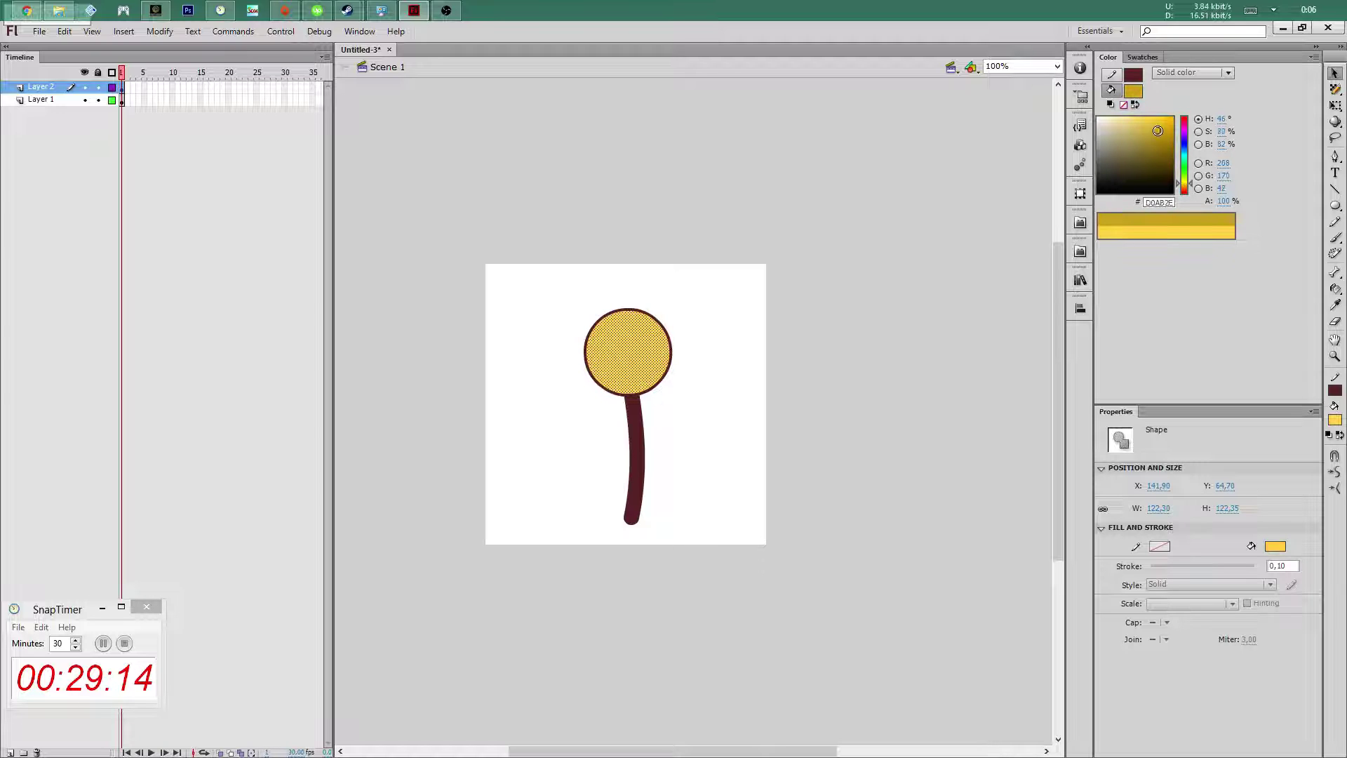
click(846, 272)
click(650, 355)
click(1158, 124)
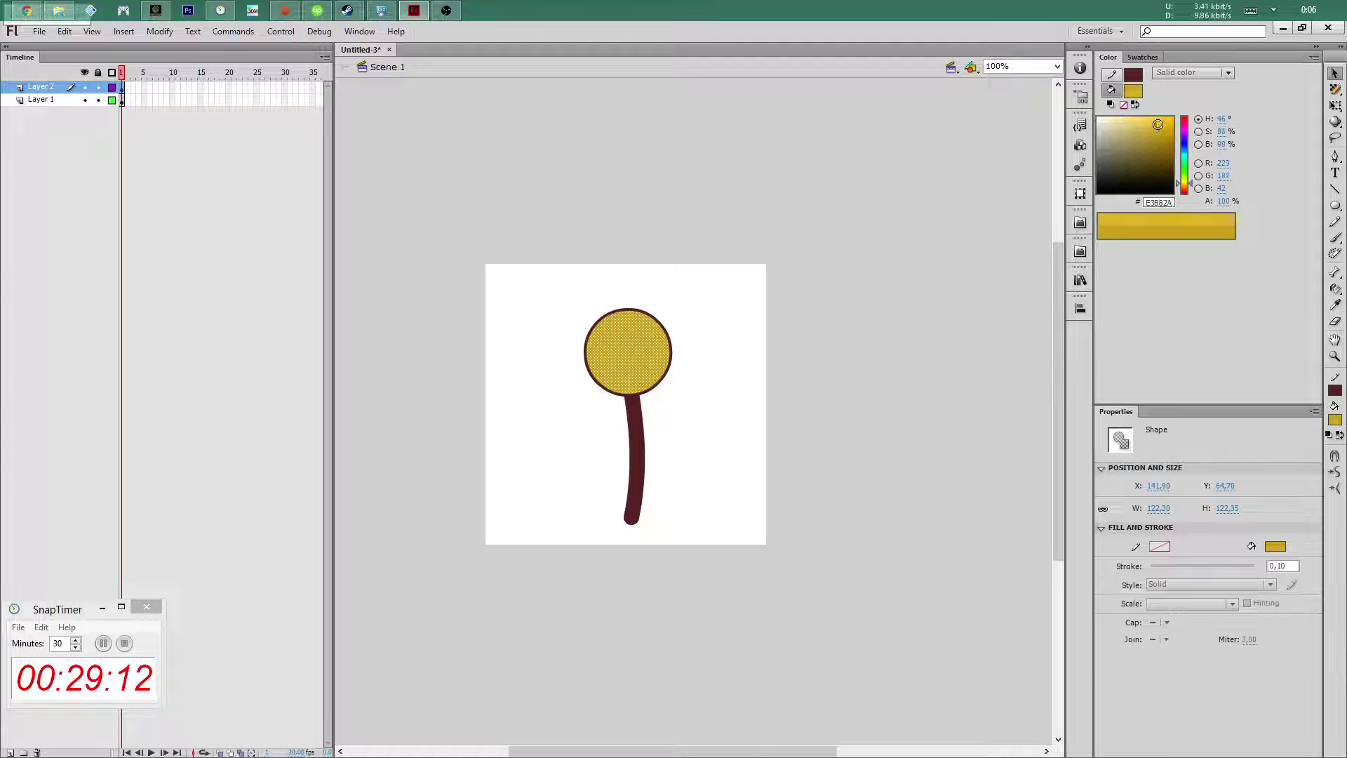
click(858, 247)
Shrink an inner fill about the centre and brighten it to lemon yellow
click(644, 346)
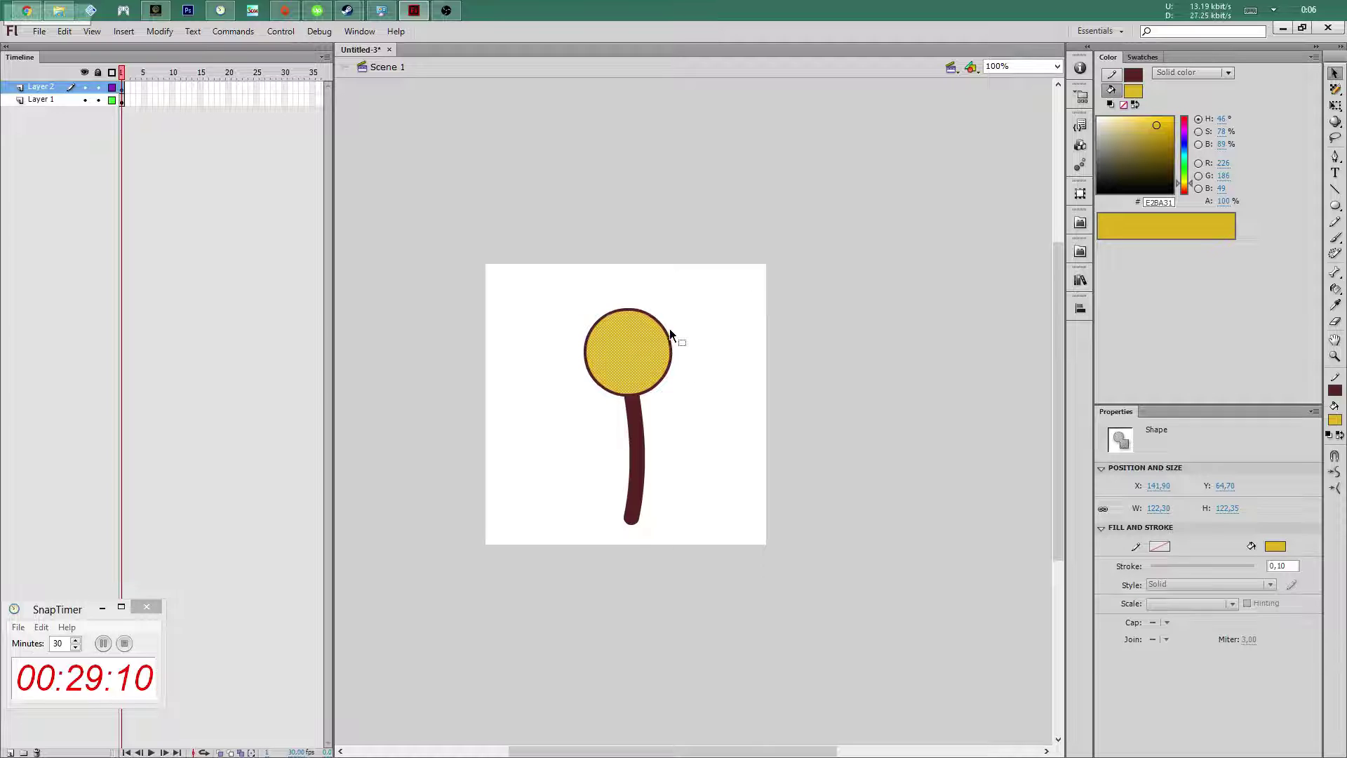
drag(670, 335, 660, 343)
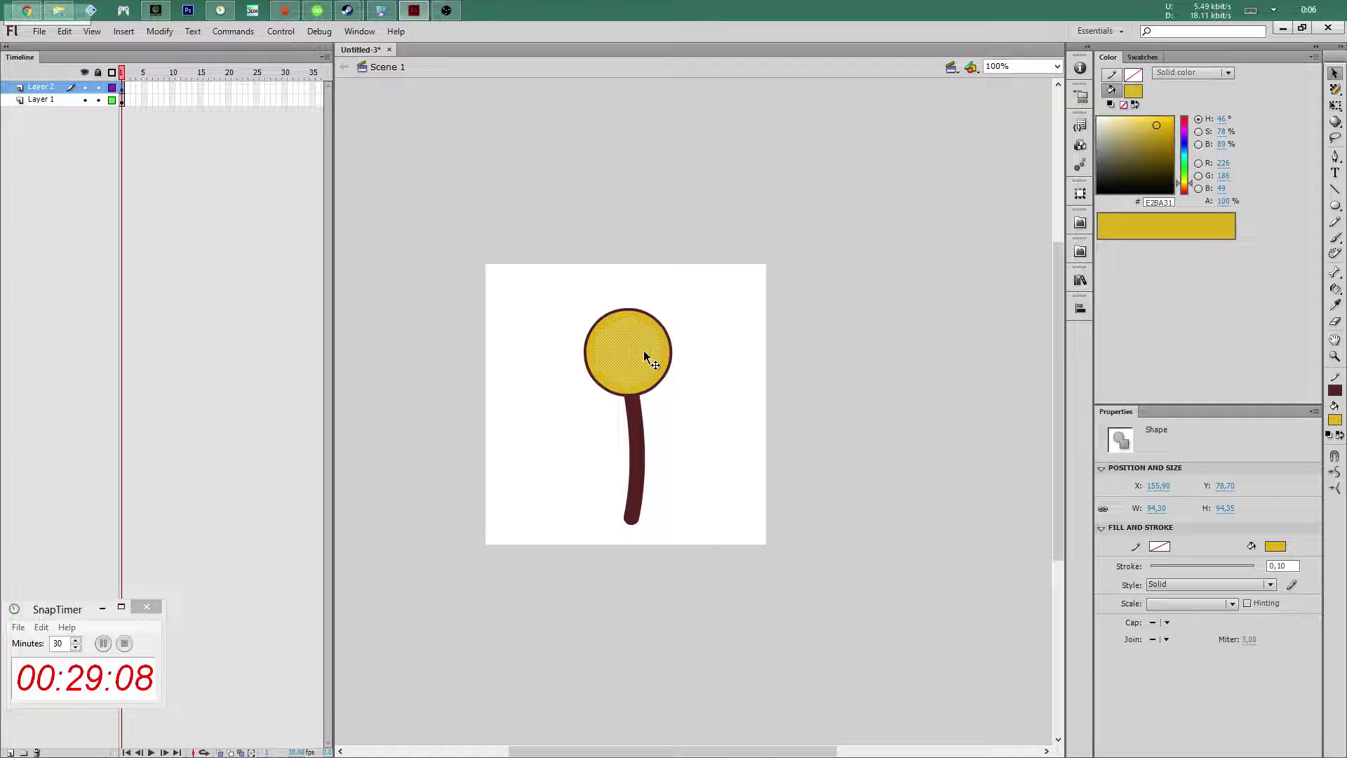
click(1154, 117)
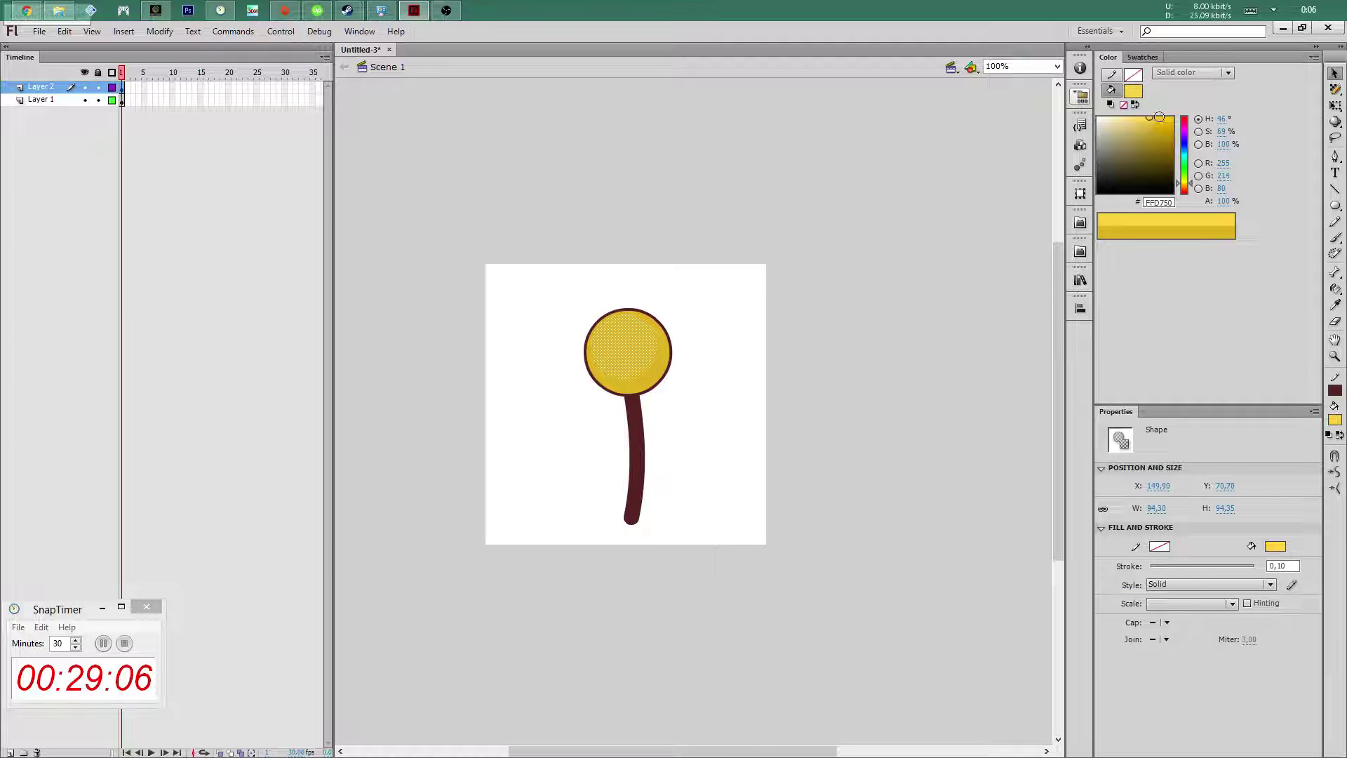
click(1189, 181)
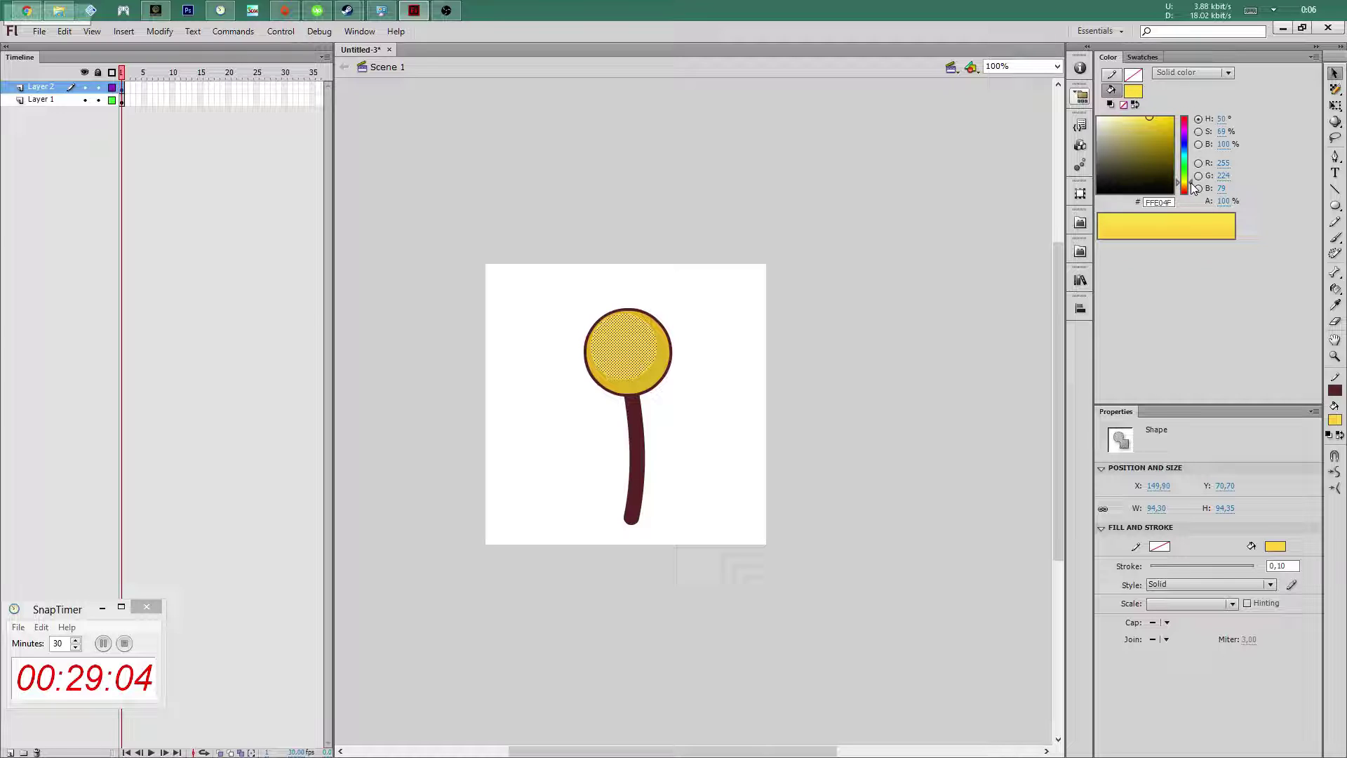
click(1010, 239)
click(658, 325)
click(653, 376)
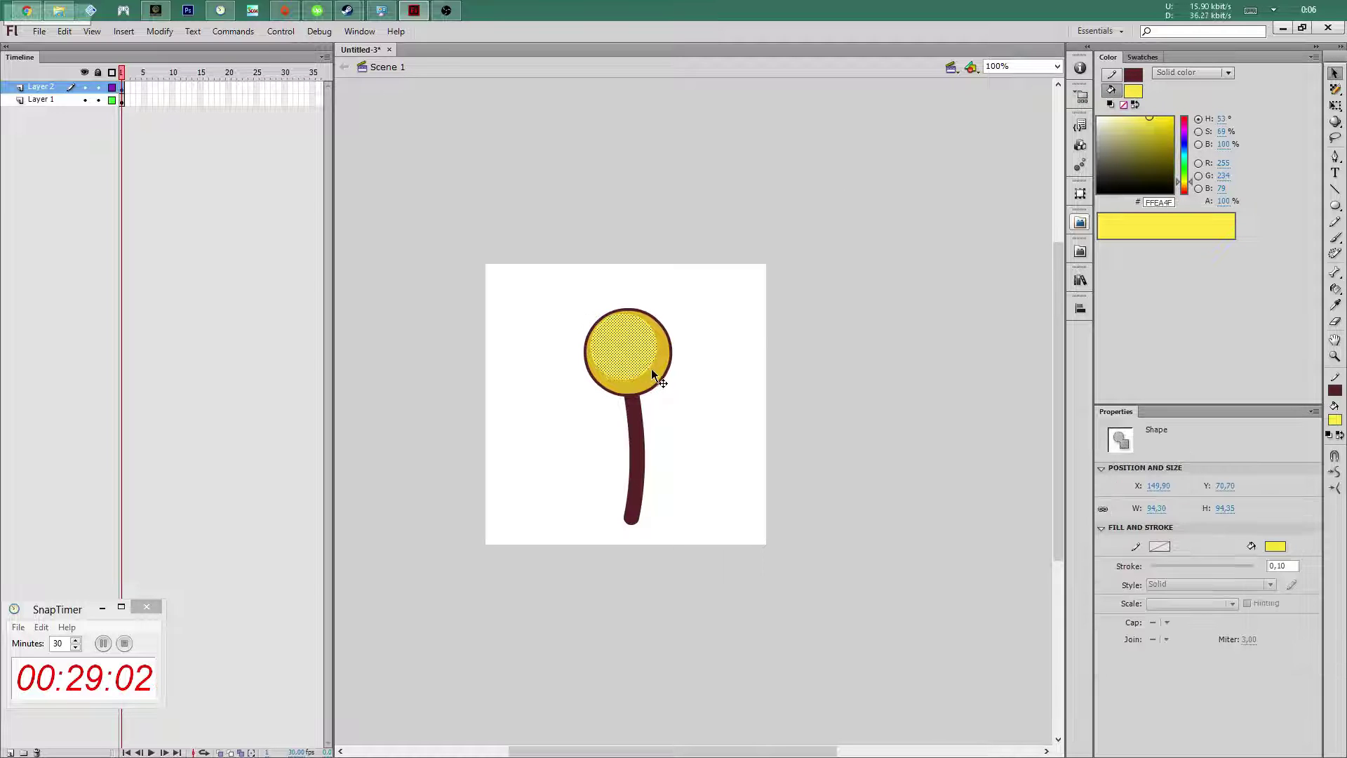
Add a small pale cream (FFF8C9) shine copy at the head's upper left
key(ctrl+c)
key(ctrl+v)
key(q)
drag(788, 271, 742, 328)
key(v)
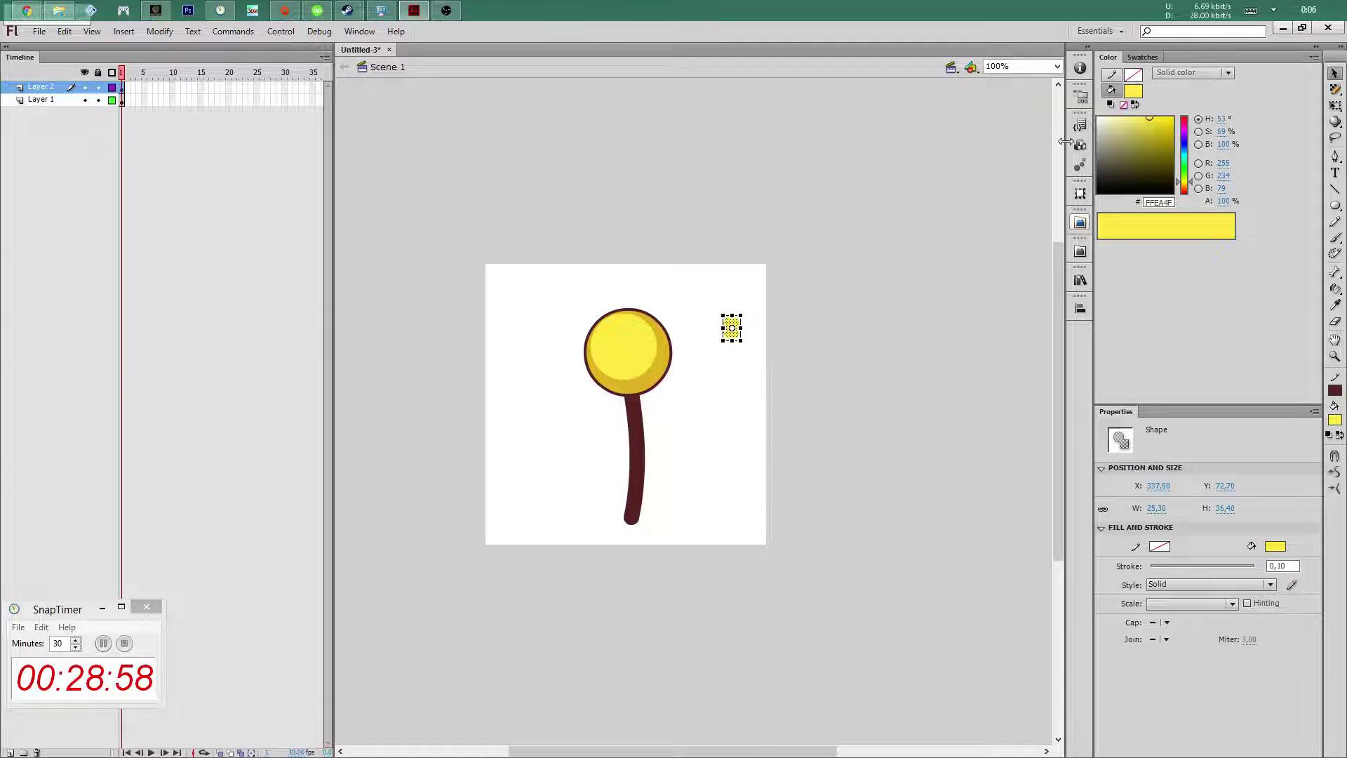
click(1112, 118)
key(q)
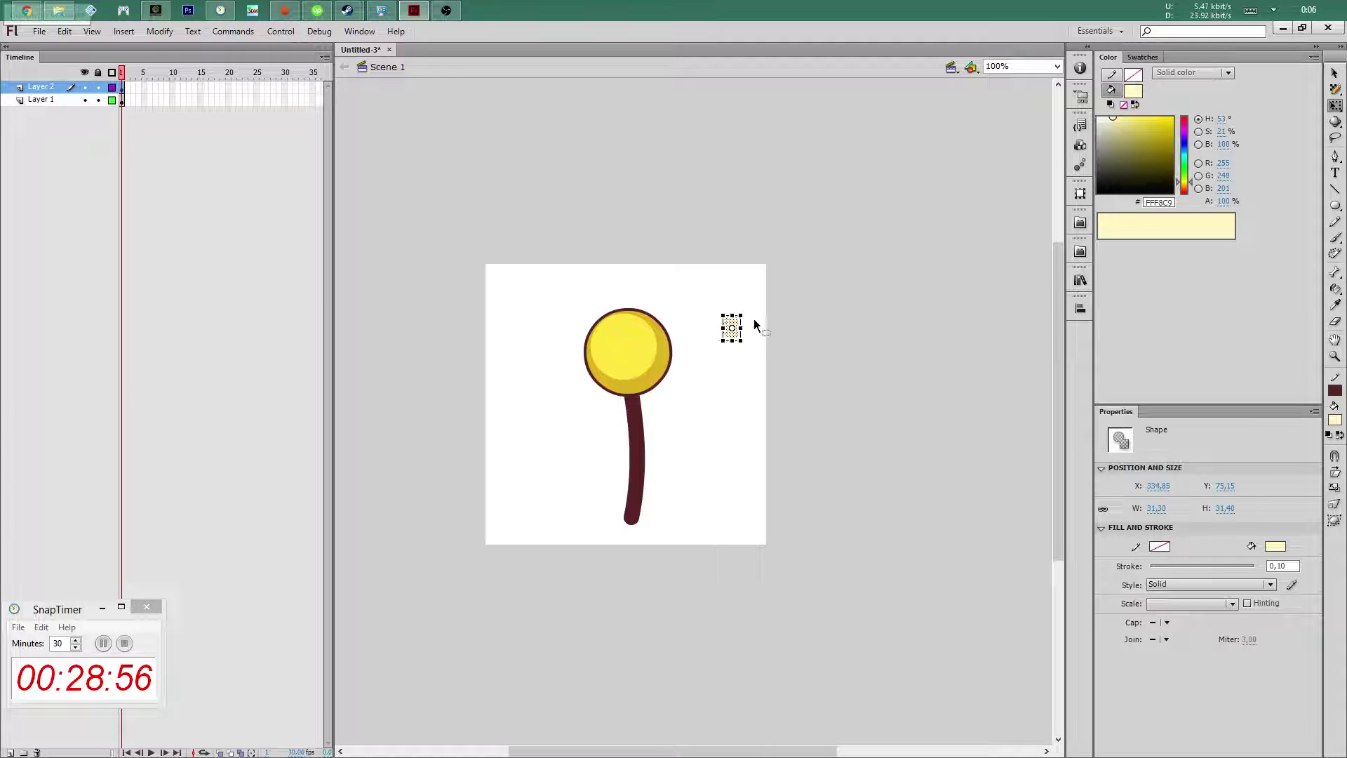
key(v)
drag(726, 330, 657, 334)
click(693, 303)
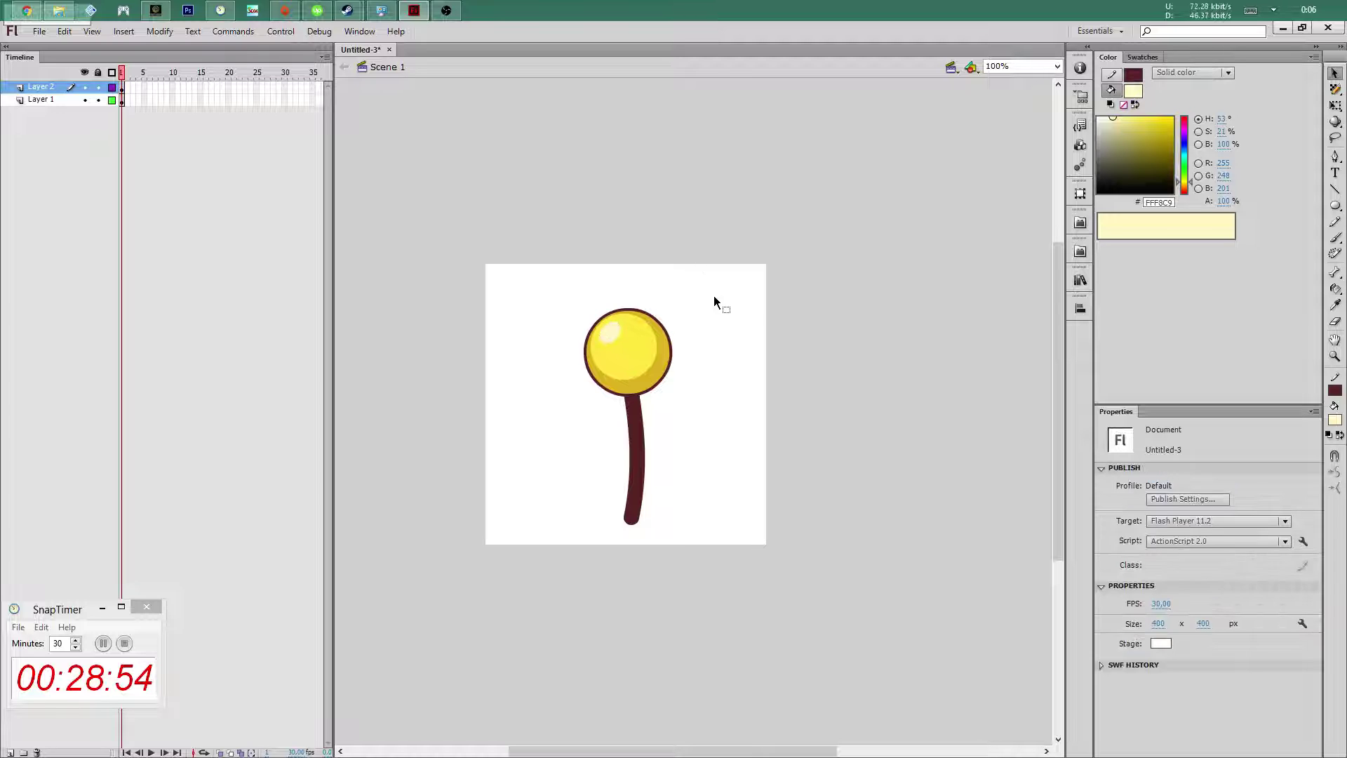
Draw a small circle beside the head and delete its outline
key(o)
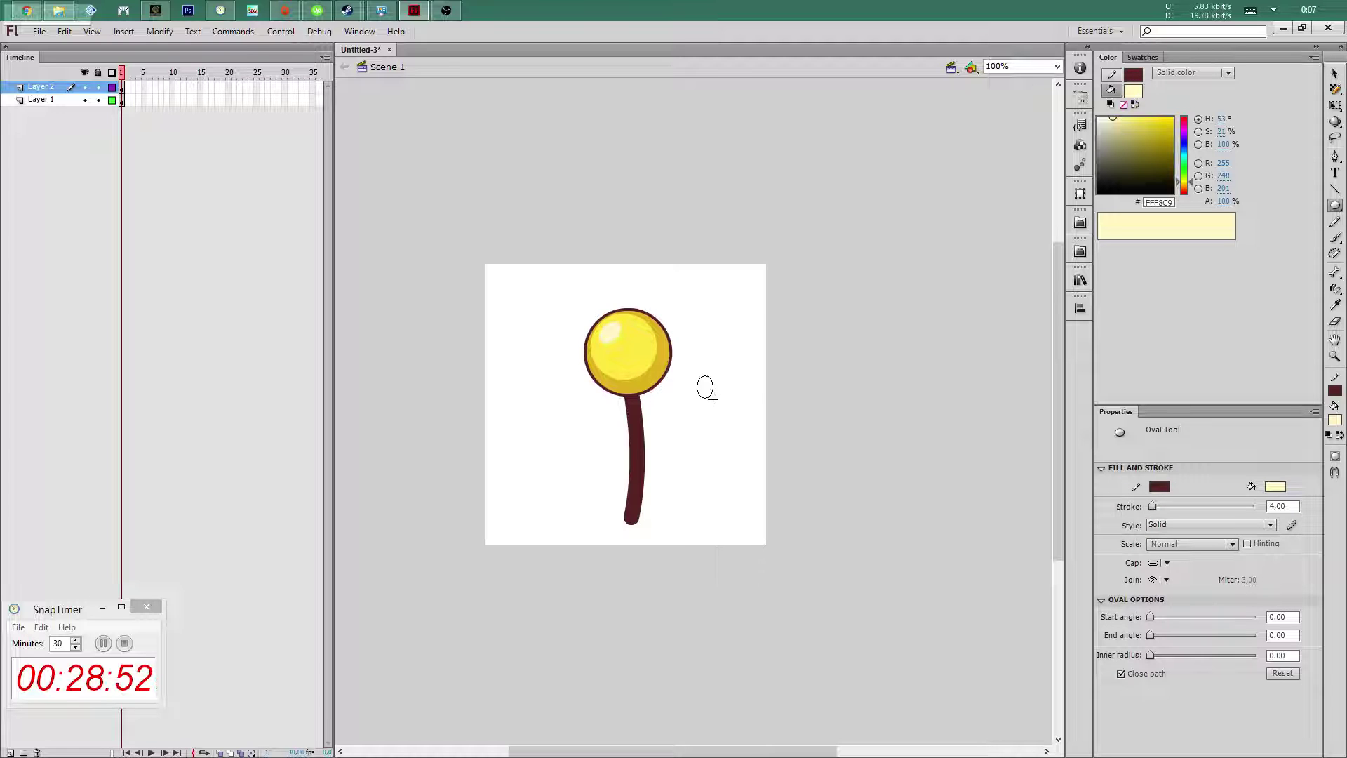
drag(710, 390, 695, 376)
key(v)
click(704, 383)
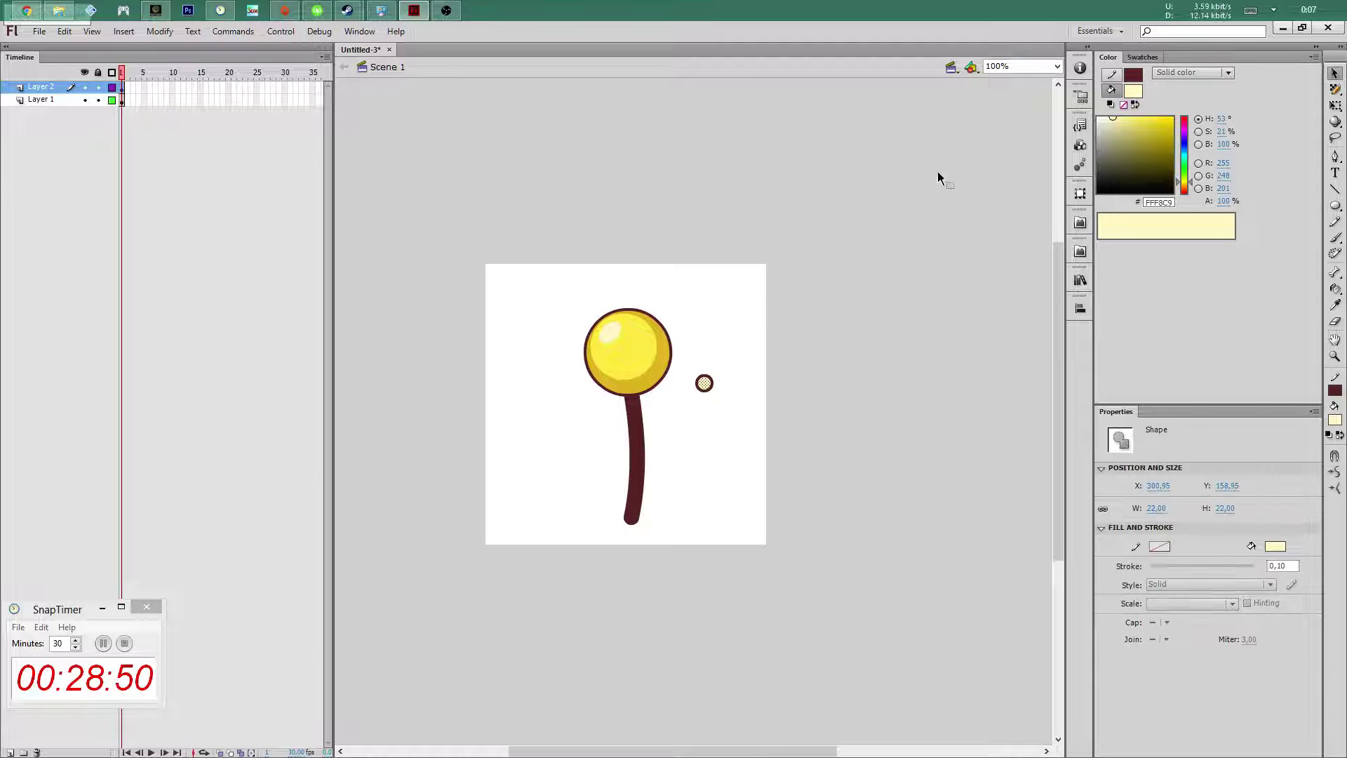
click(712, 382)
key(Delete)
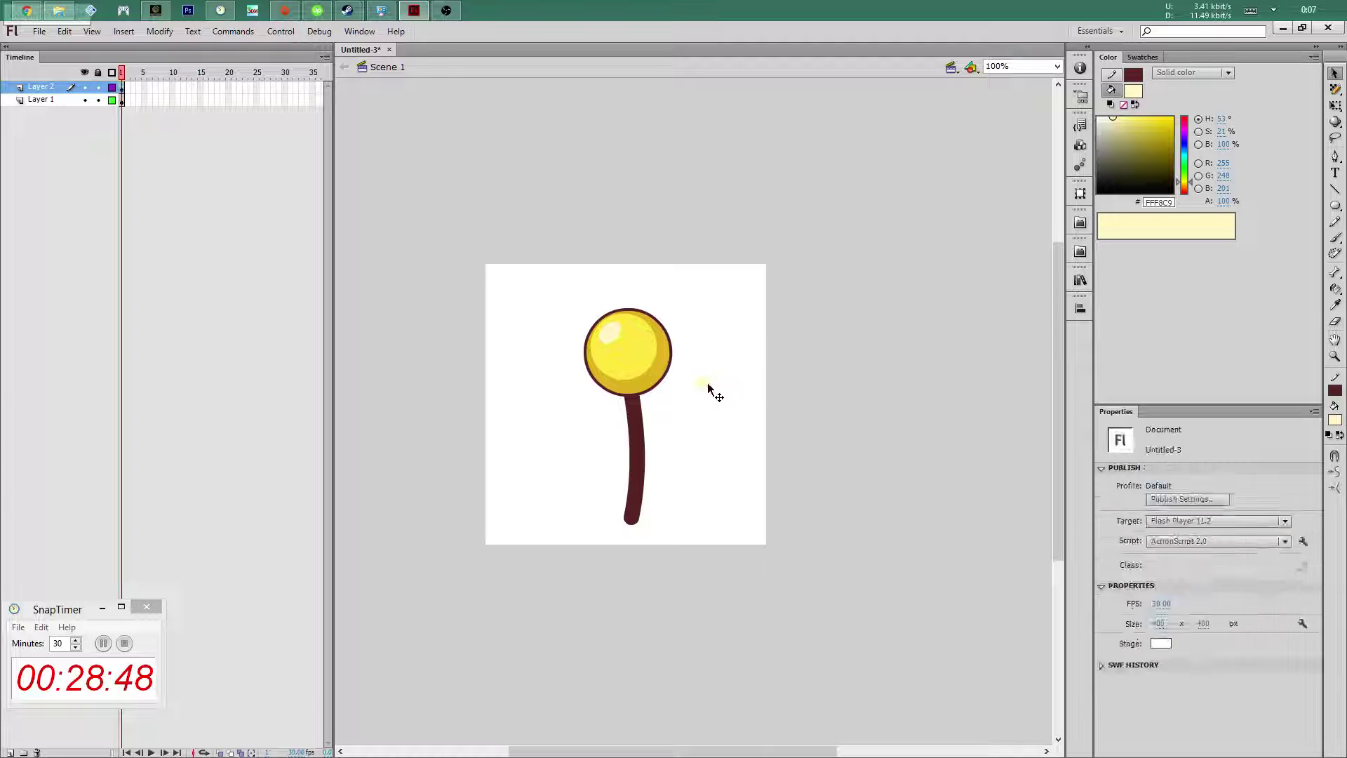
Fill the small circle dark red (#663333) and adjust its size
click(1133, 90)
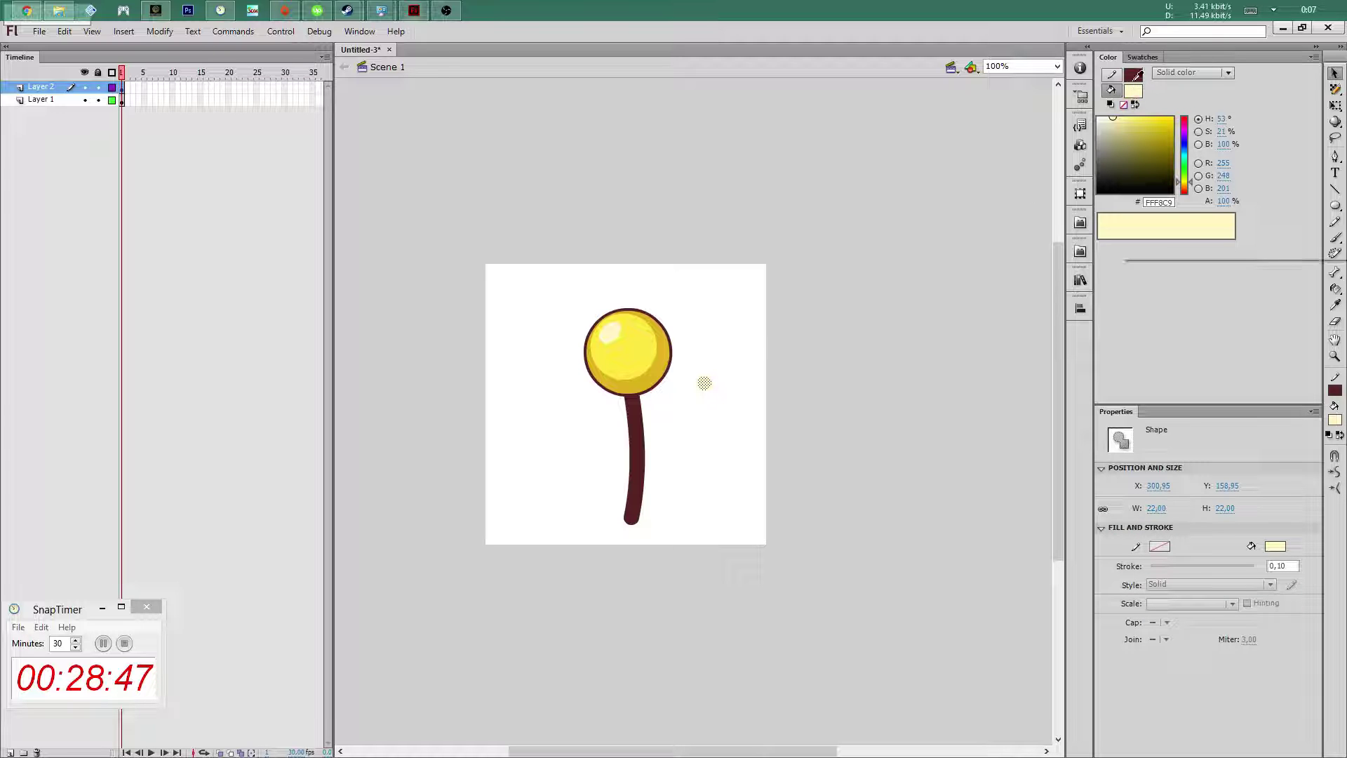
click(721, 352)
click(709, 384)
key(q)
drag(713, 375, 714, 373)
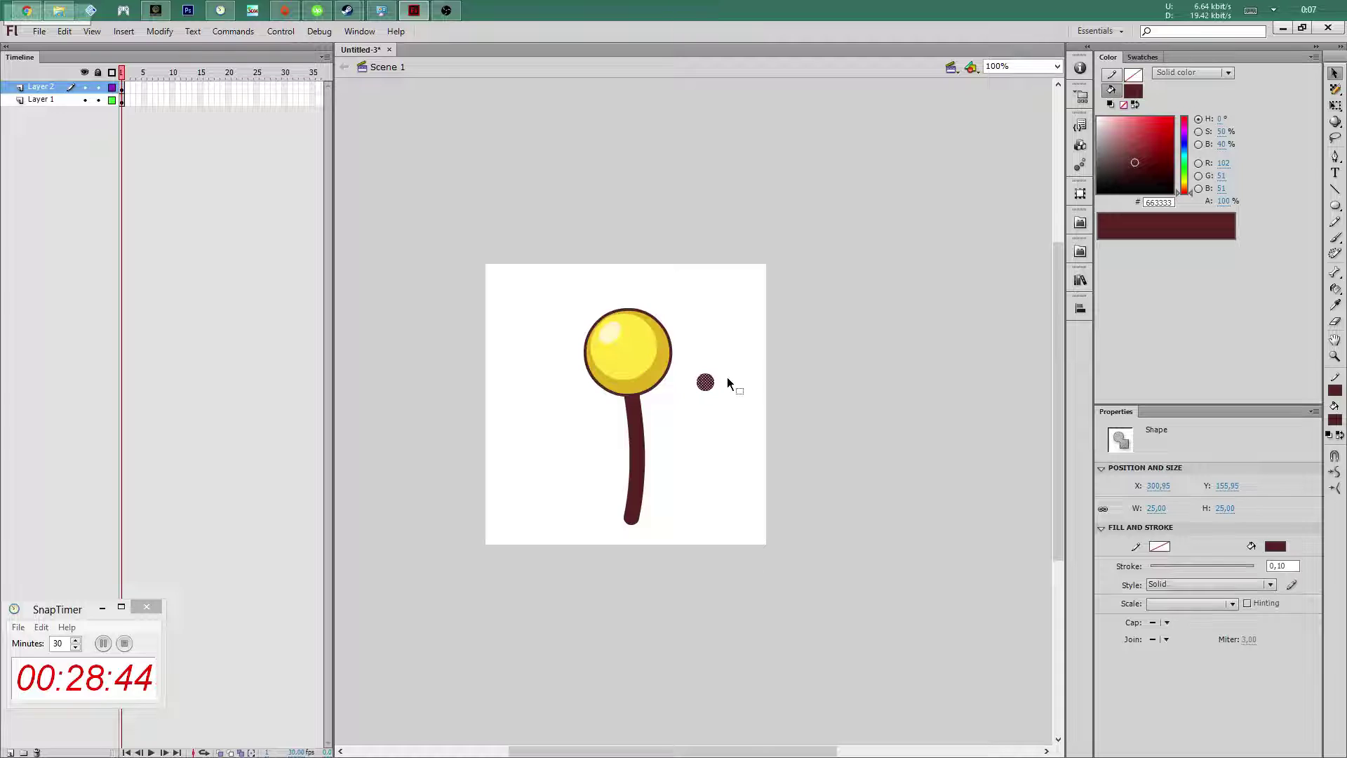
Shrink the dot, group it with Ctrl+G, and add a white glint
key(q)
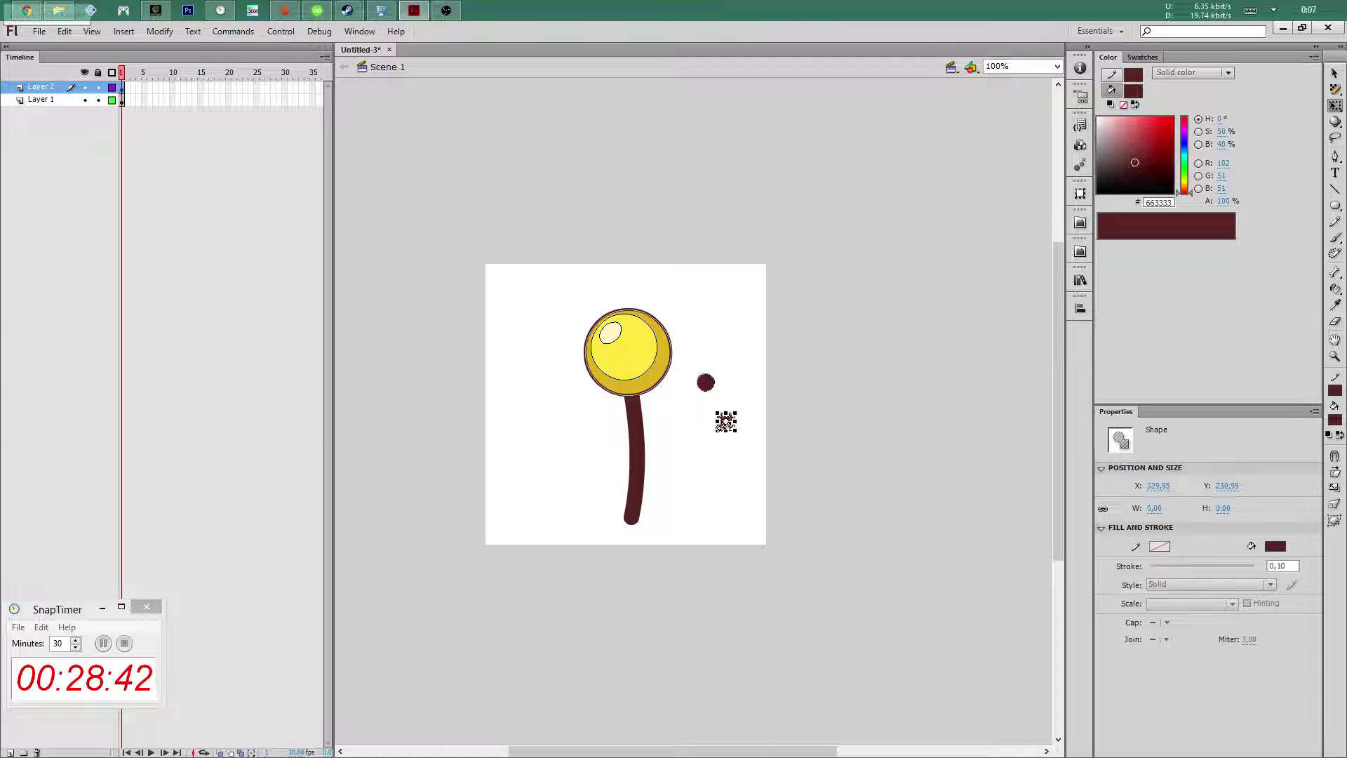
drag(734, 412, 719, 426)
key(v)
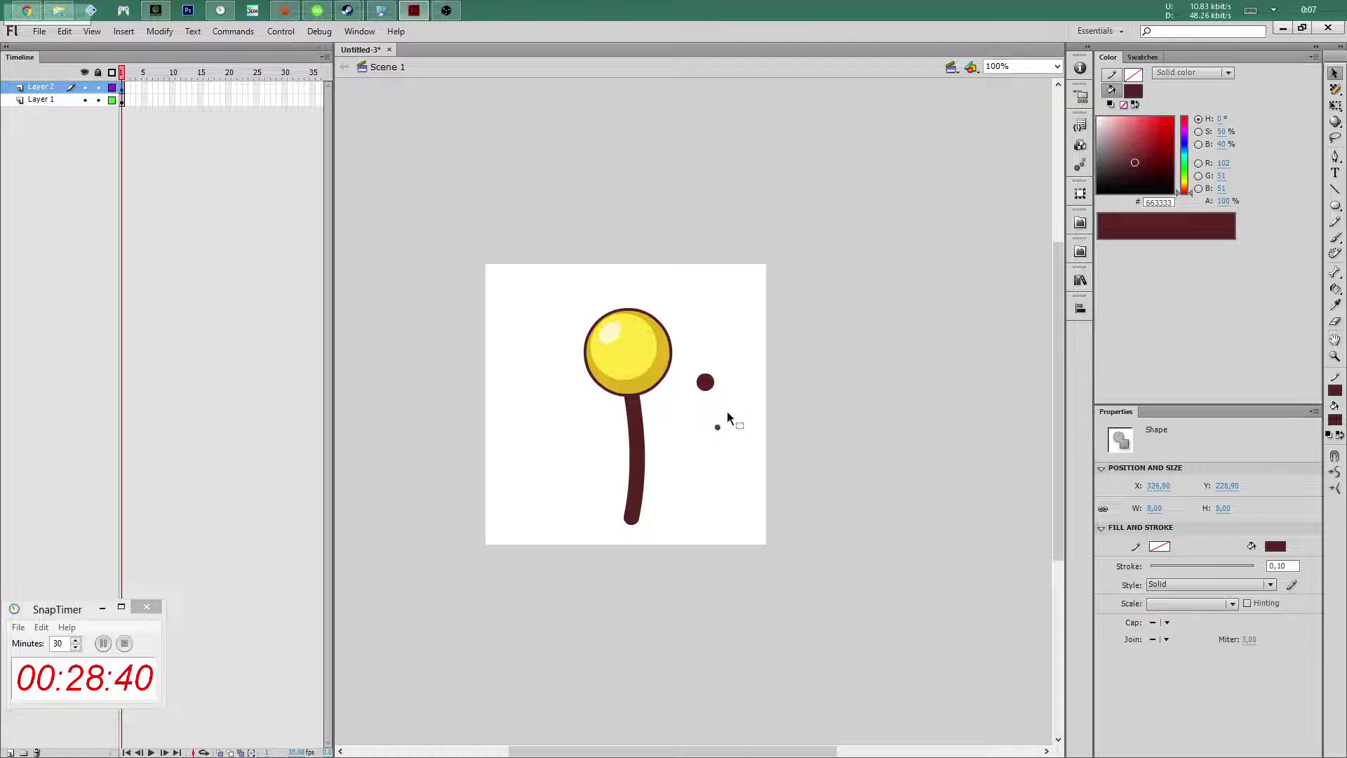
key(ctrl+g)
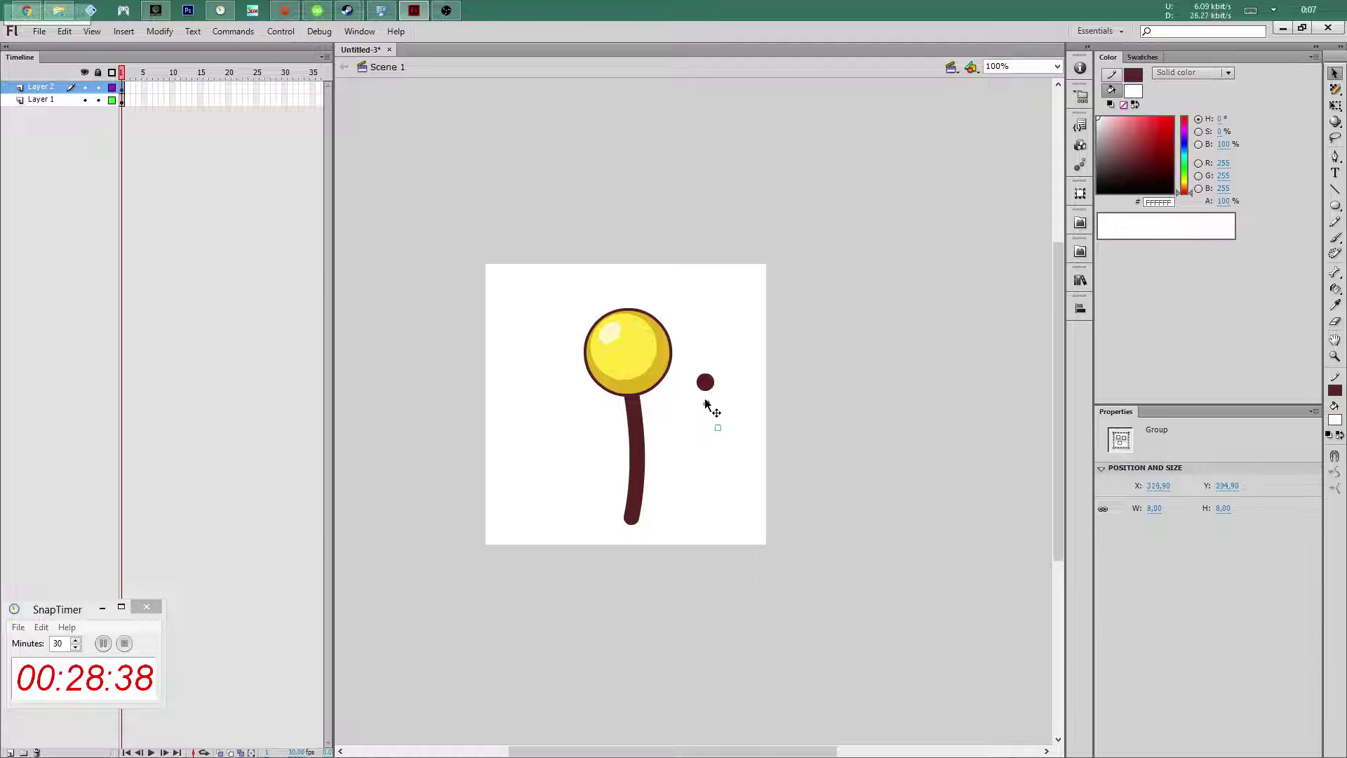
click(685, 372)
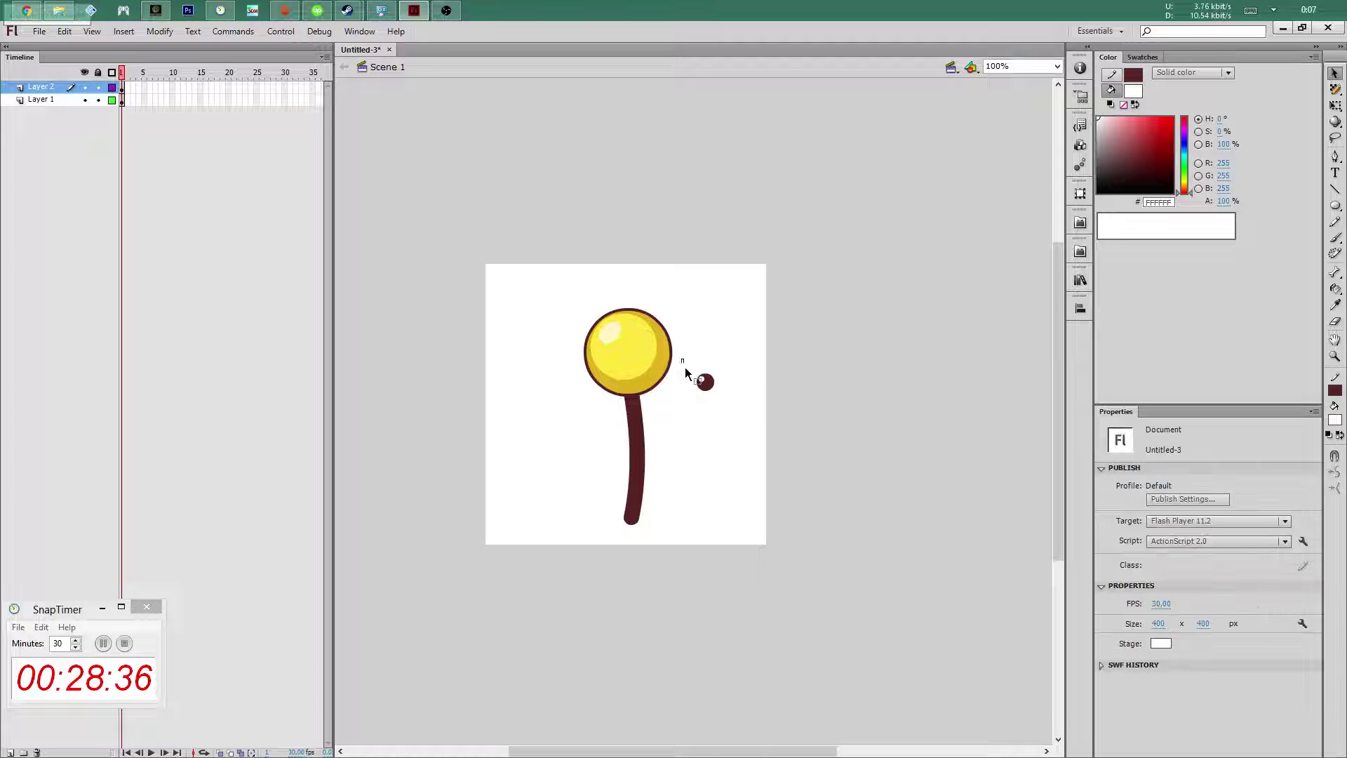
drag(685, 371, 745, 392)
Move the eye dot onto the yellow head and nudge it into position
drag(612, 346, 612, 344)
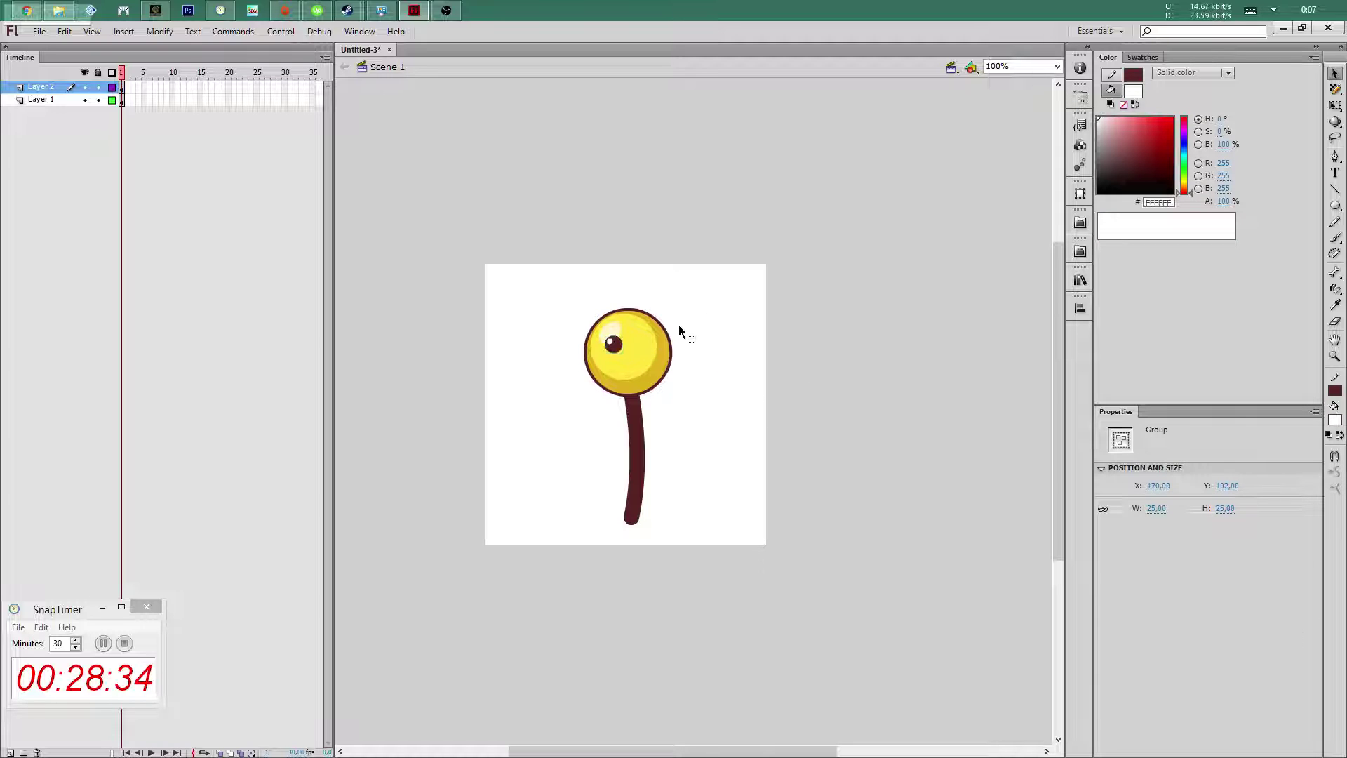
click(679, 325)
click(616, 344)
key(q)
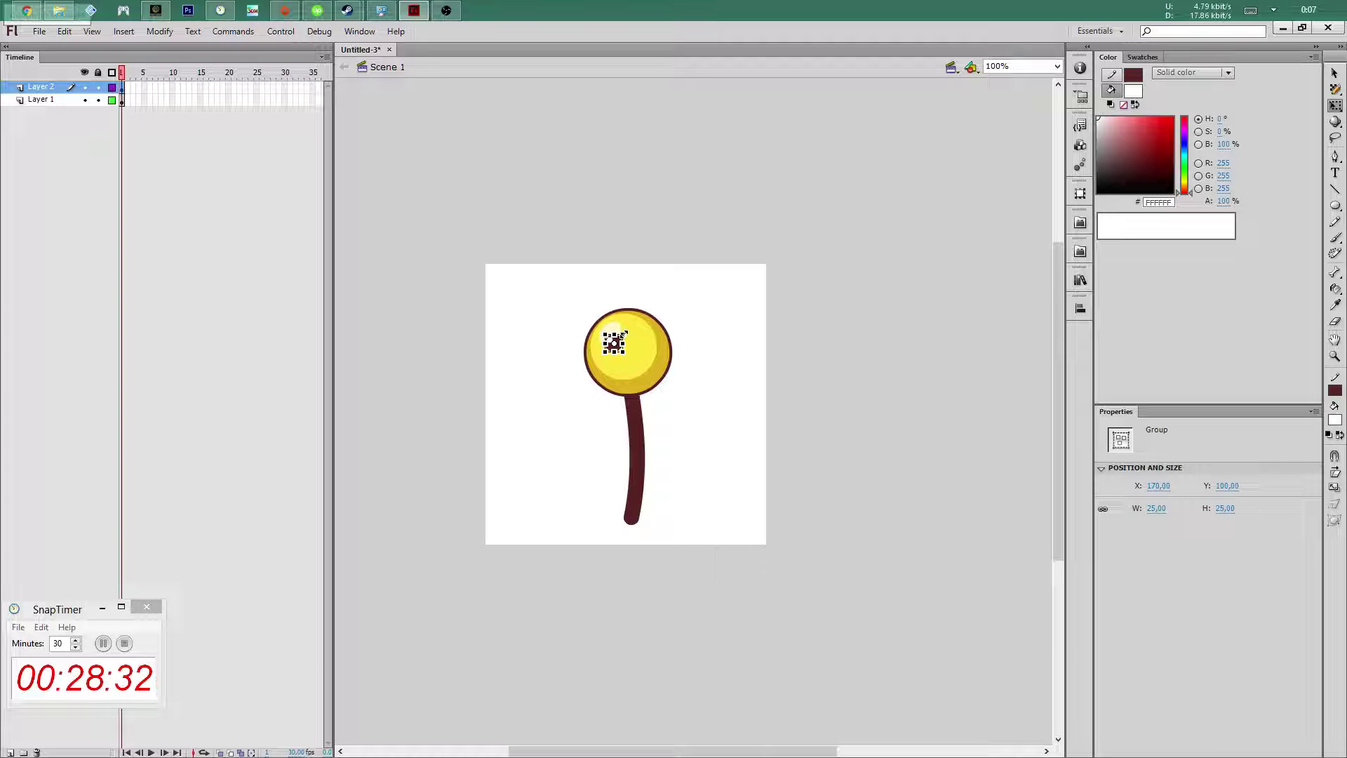
key(v)
click(657, 313)
drag(616, 338, 615, 343)
key(ctrl+shift+a)
click(617, 341)
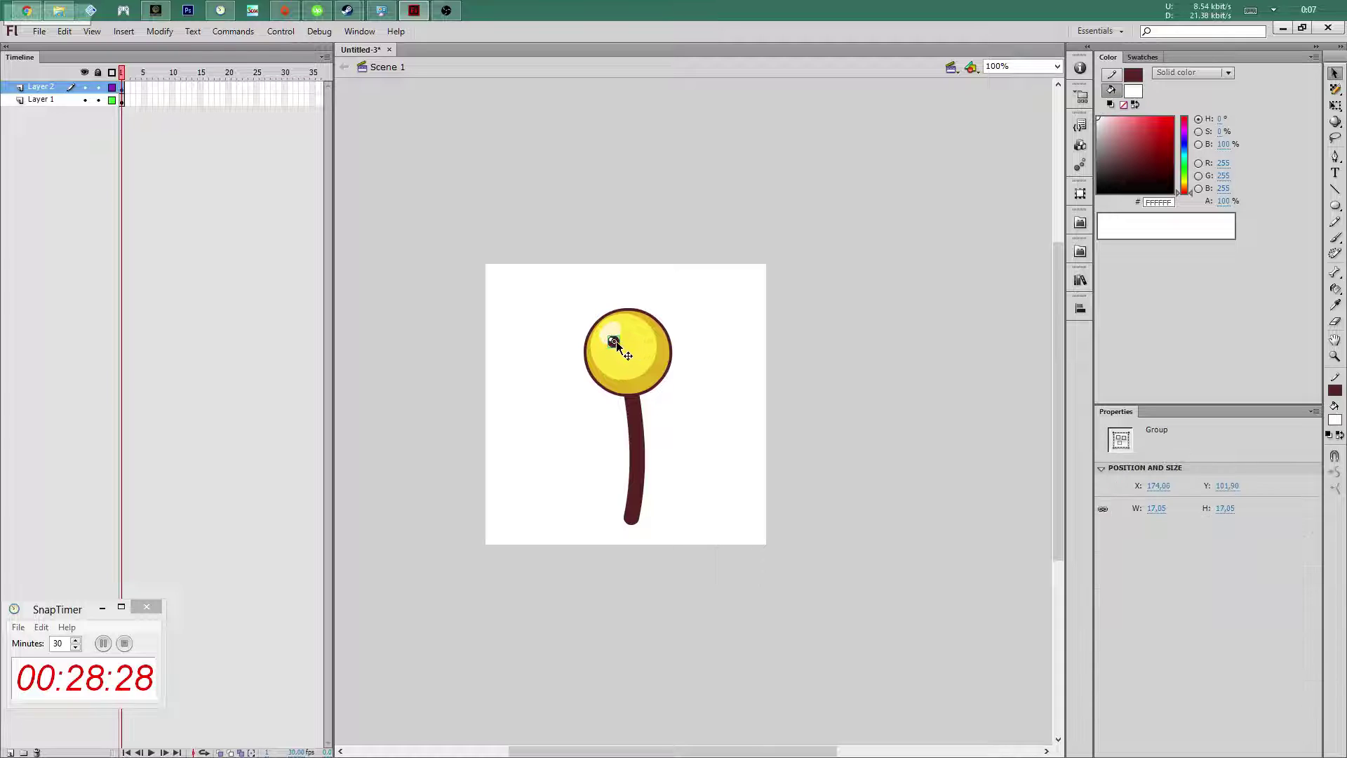
click(705, 328)
Delete both eye dots from the head
key(o)
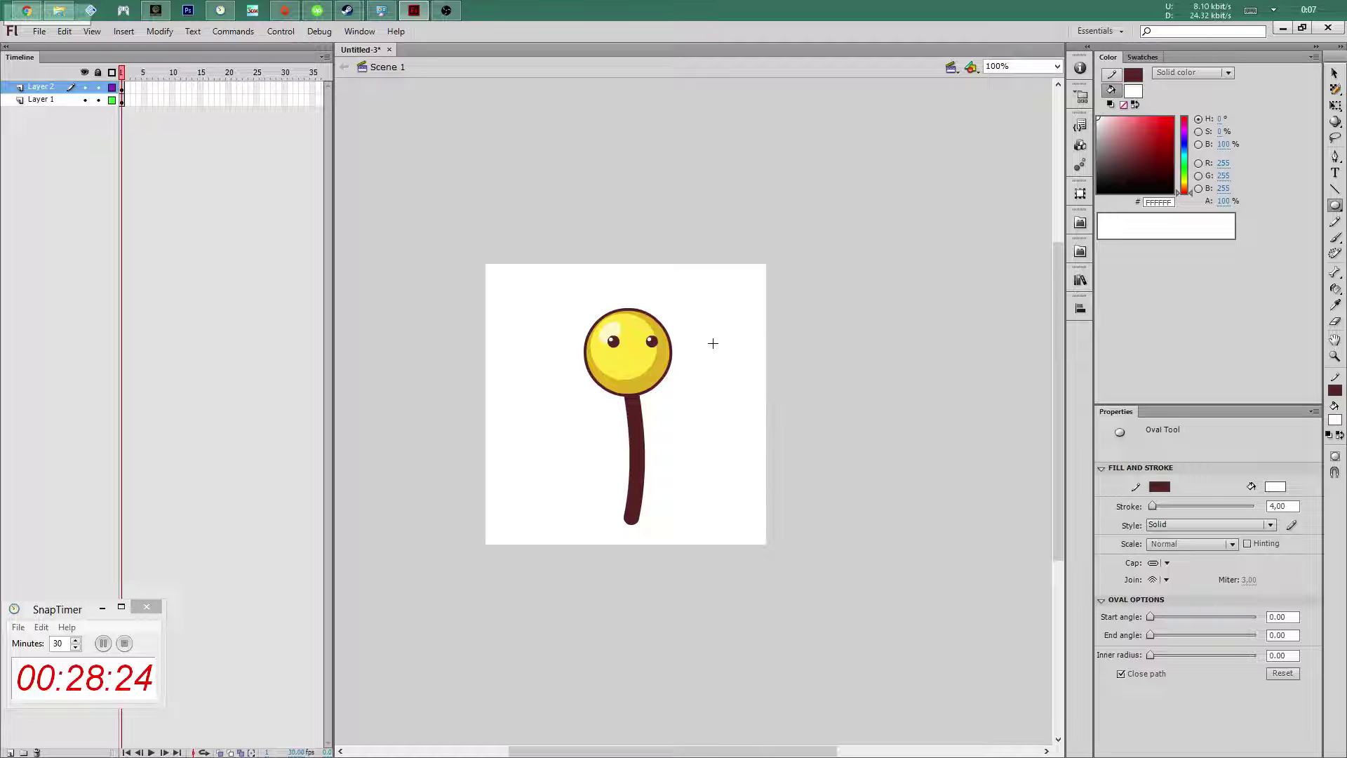
key(v)
click(617, 342)
key(Delete)
click(653, 344)
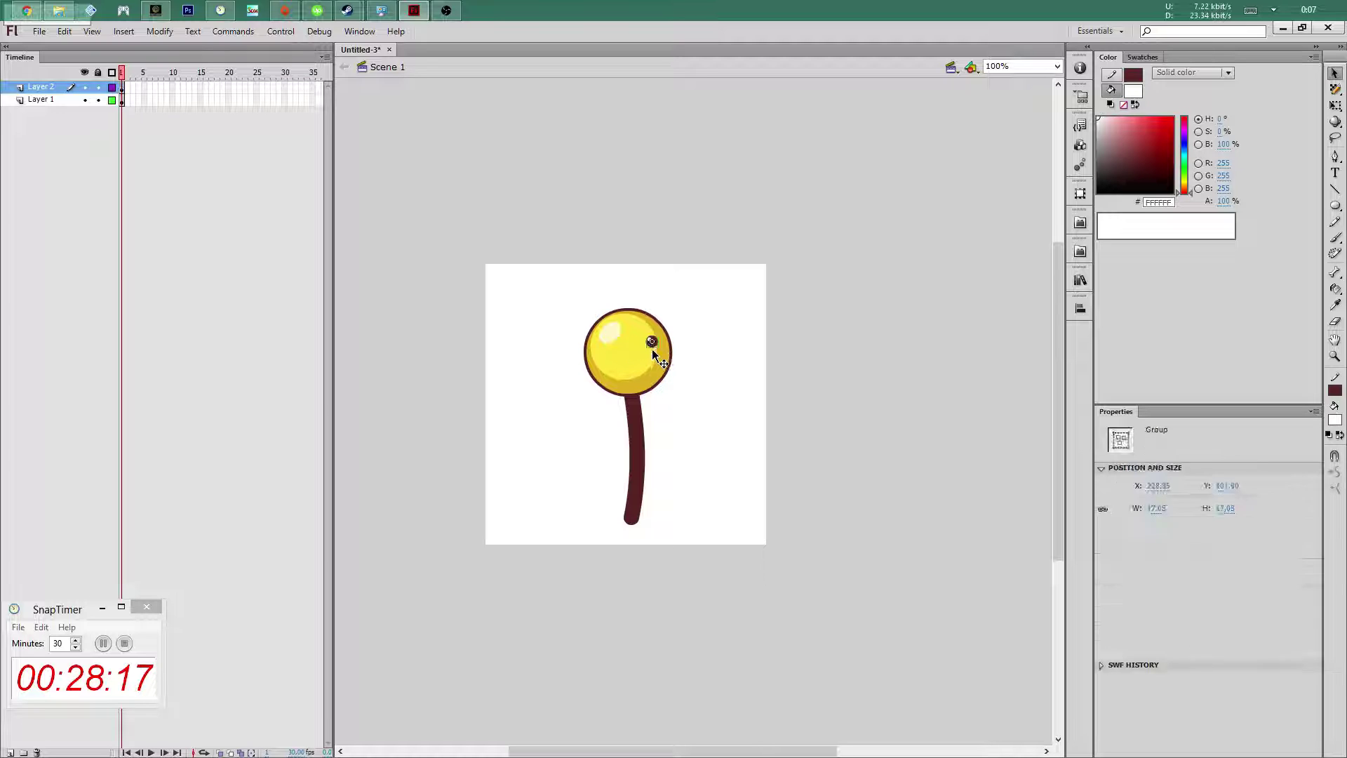
key(Delete)
Draw a small white circle, remove its lower half, and curve the edge into an eyelid
key(o)
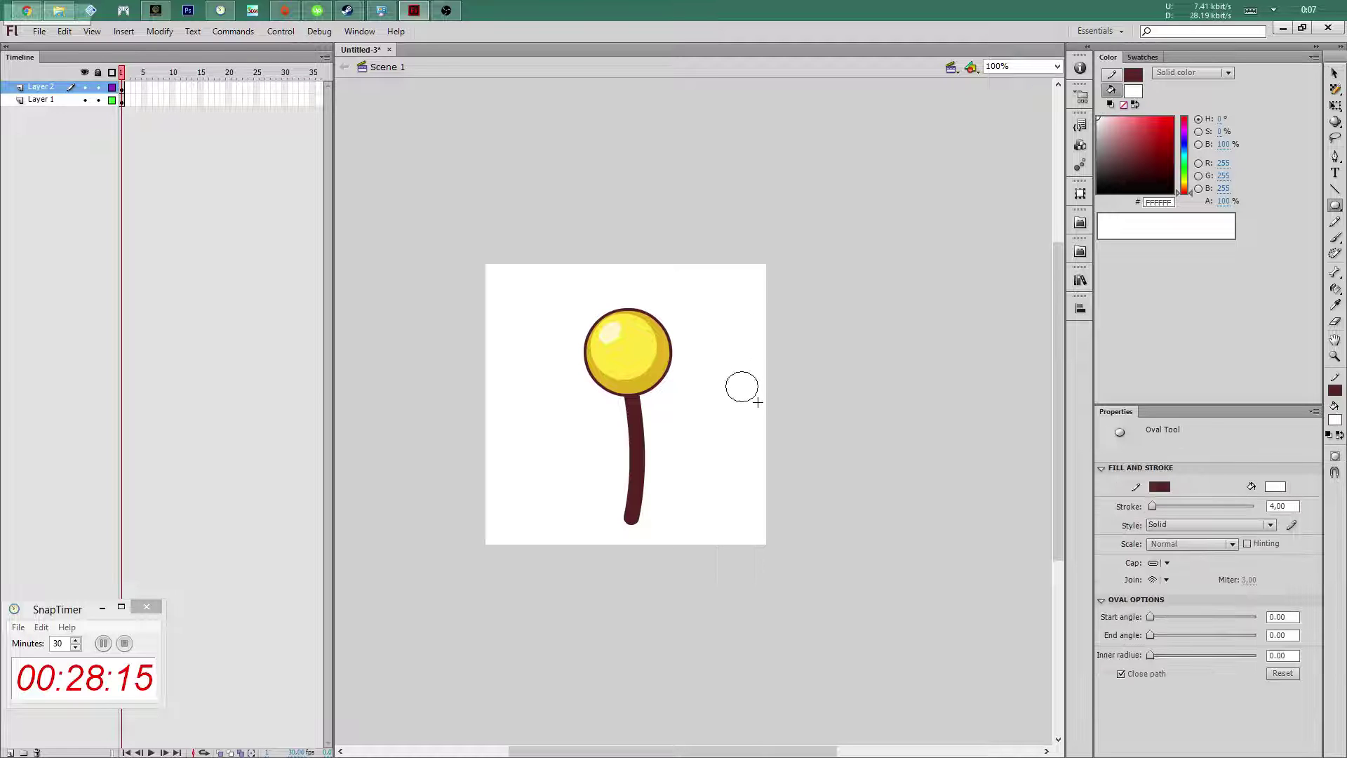
drag(758, 403, 758, 402)
key(v)
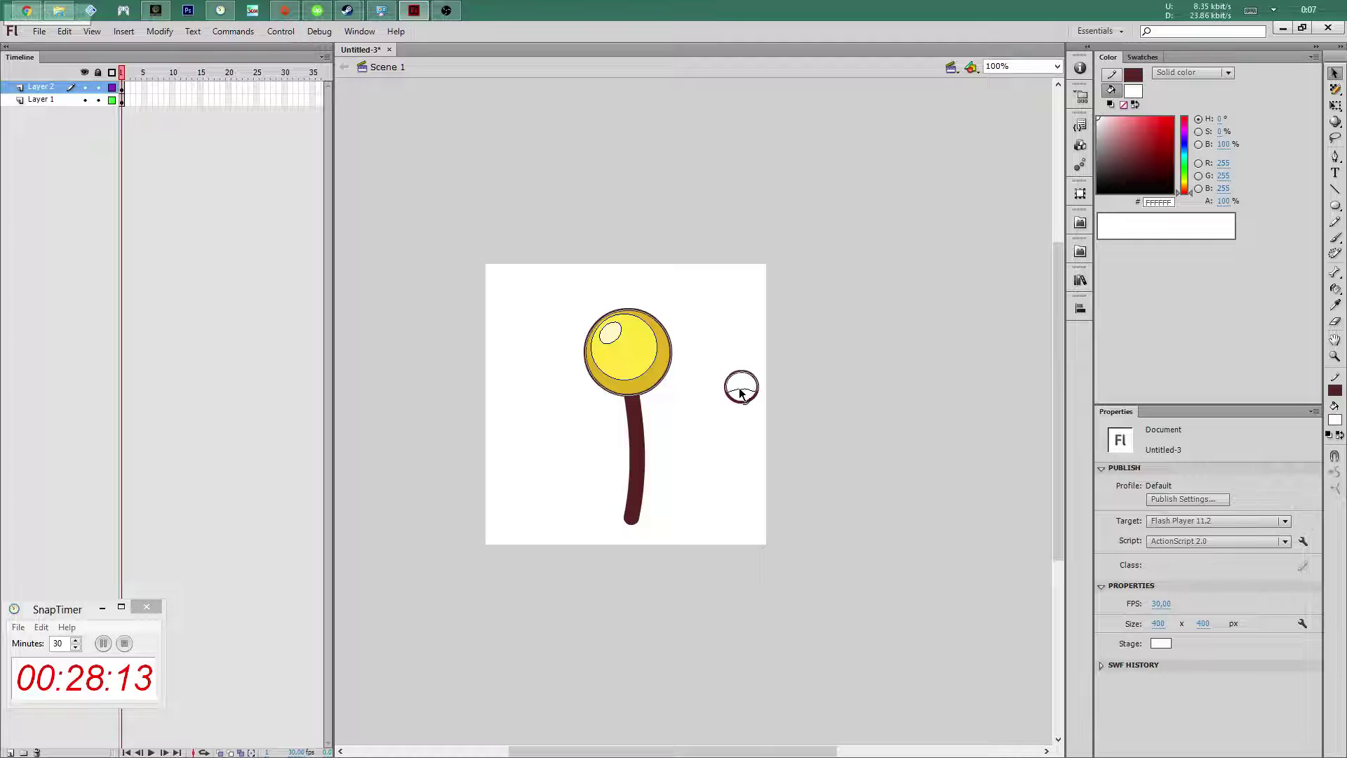
click(740, 395)
key(Delete)
drag(734, 395, 745, 393)
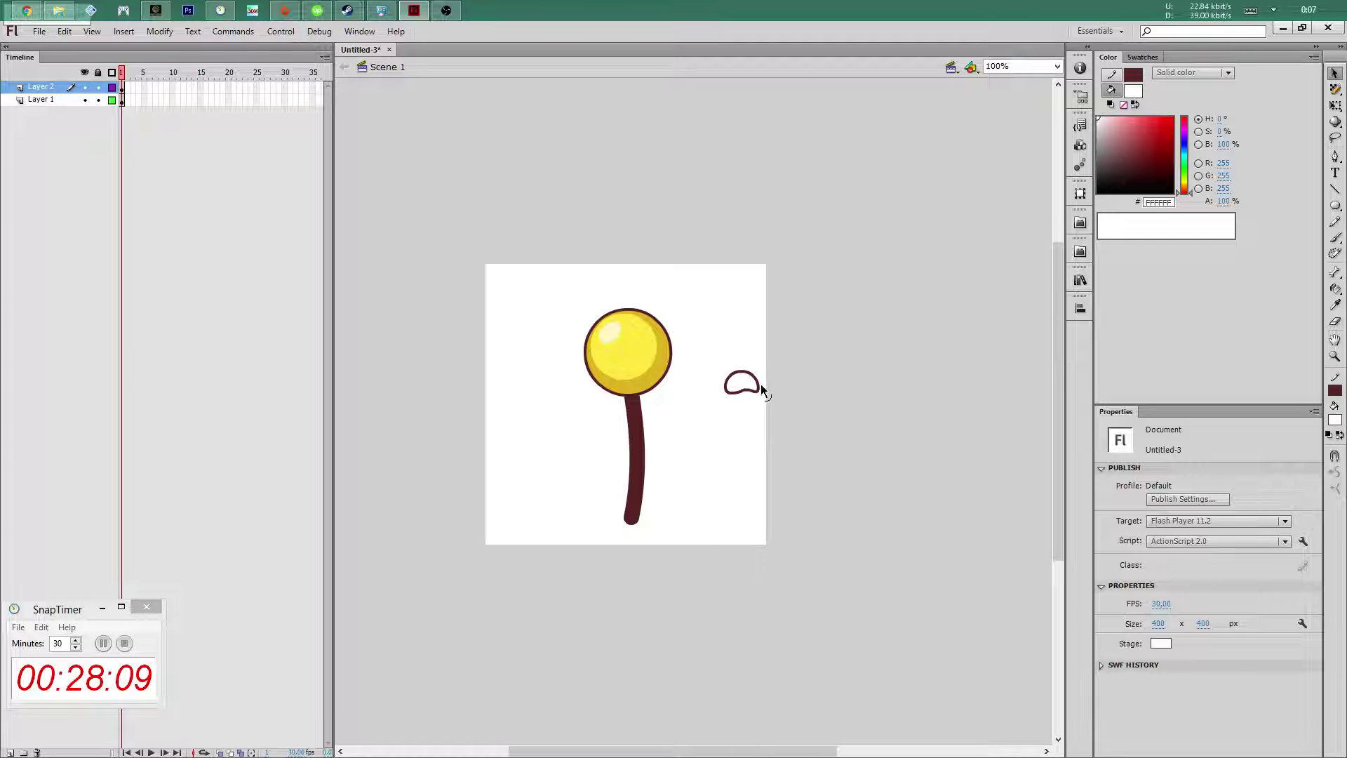
Add a grouped dark red (#663333) pupil inside the eye, in front
key(o)
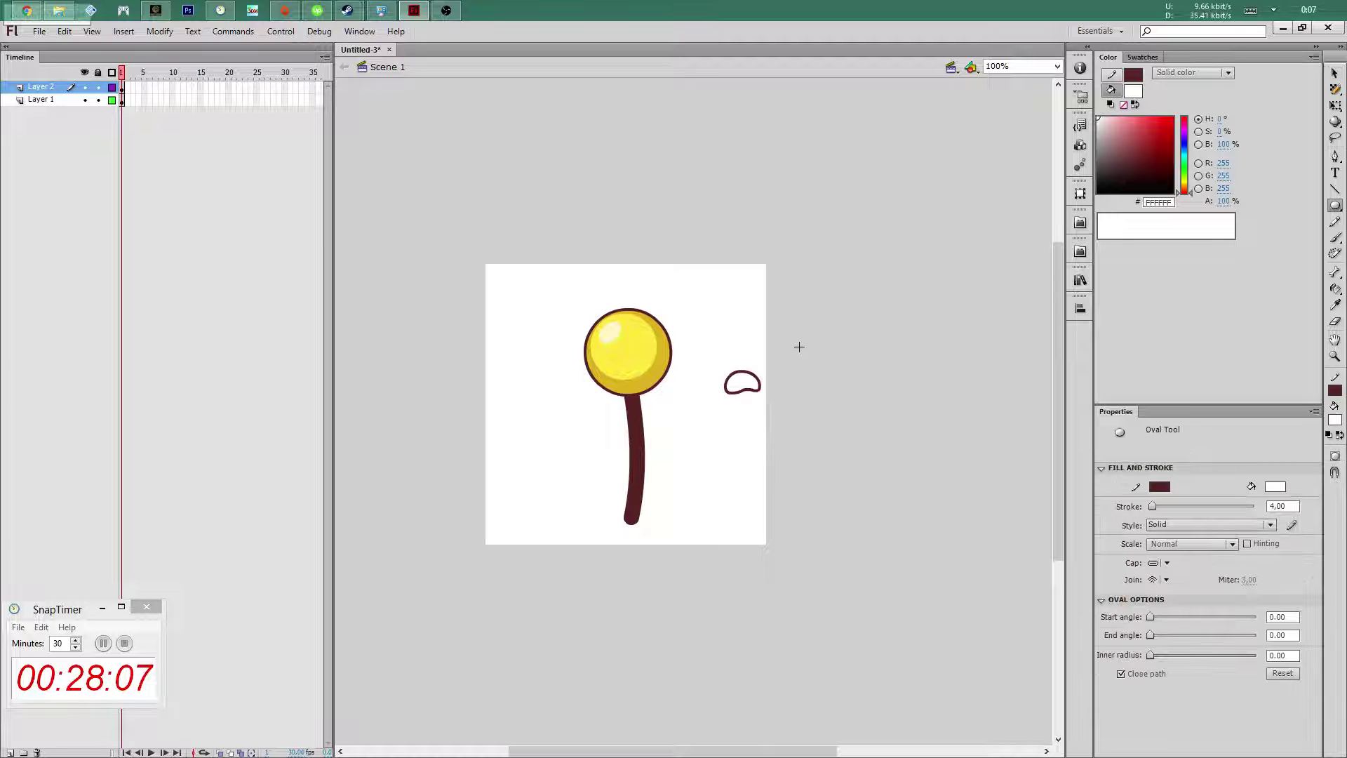
key(v)
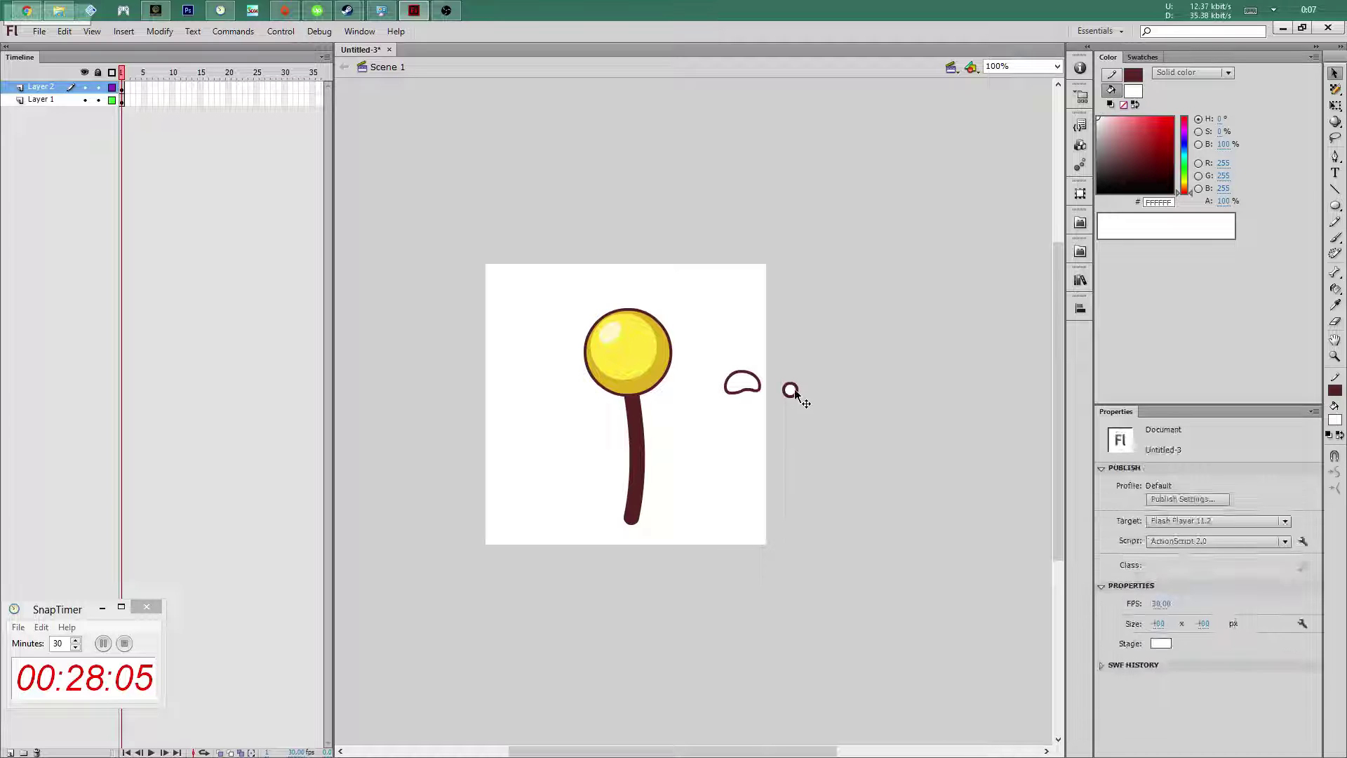
click(790, 391)
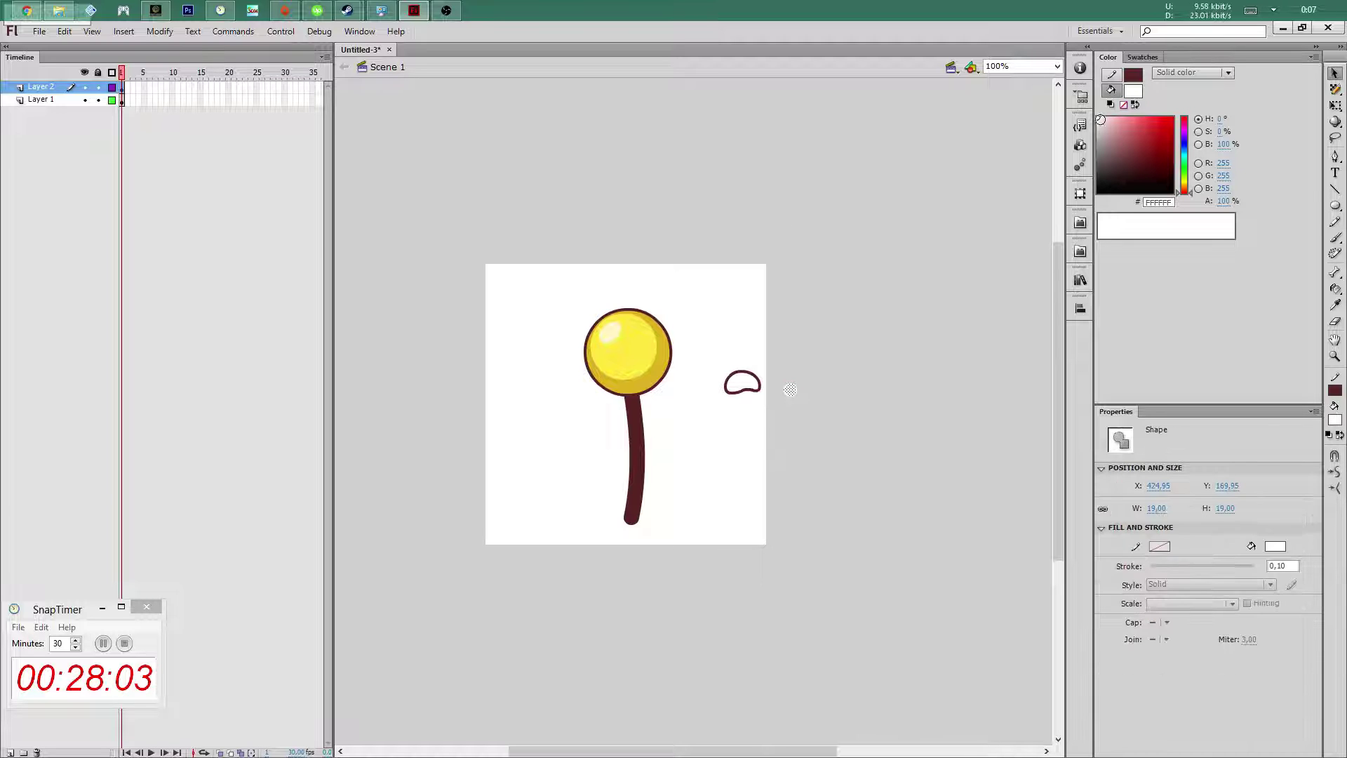
key(ctrl+g)
drag(798, 391, 748, 378)
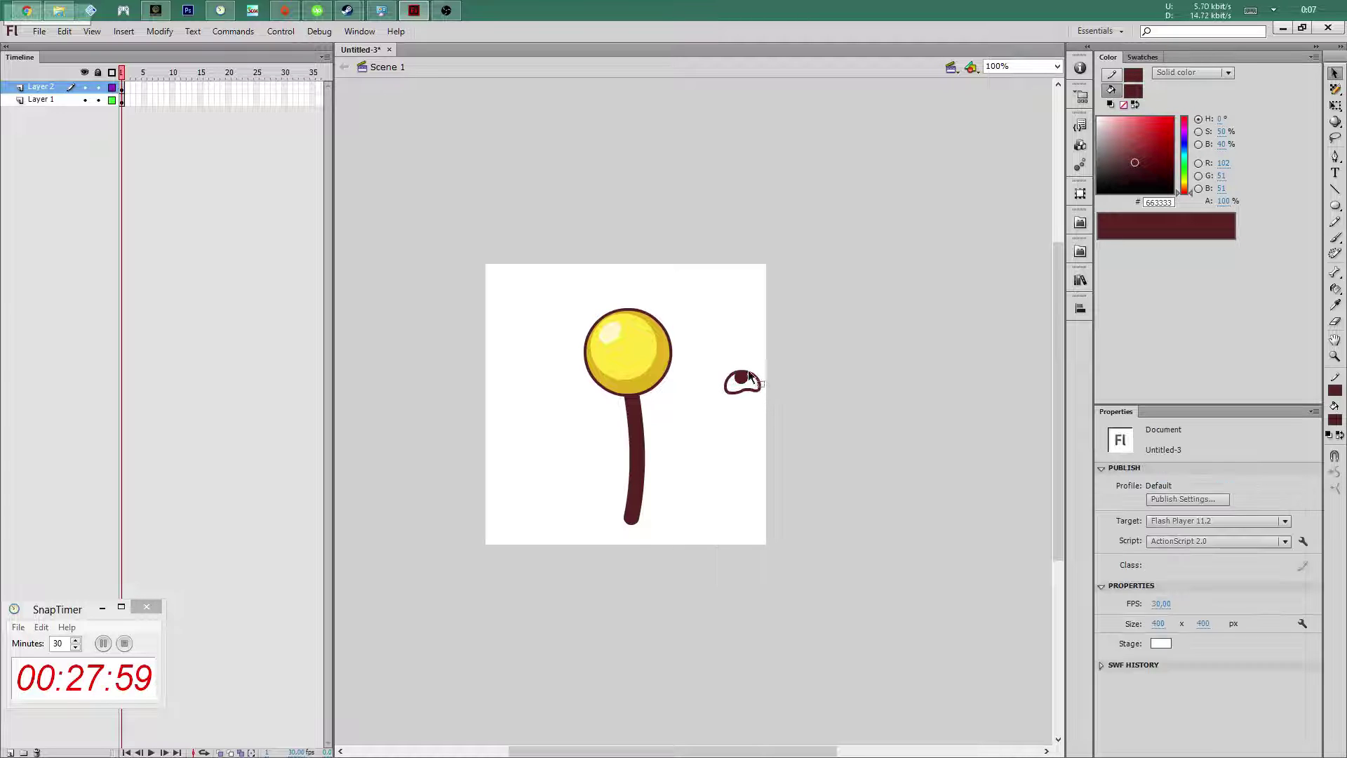
double_click(744, 385)
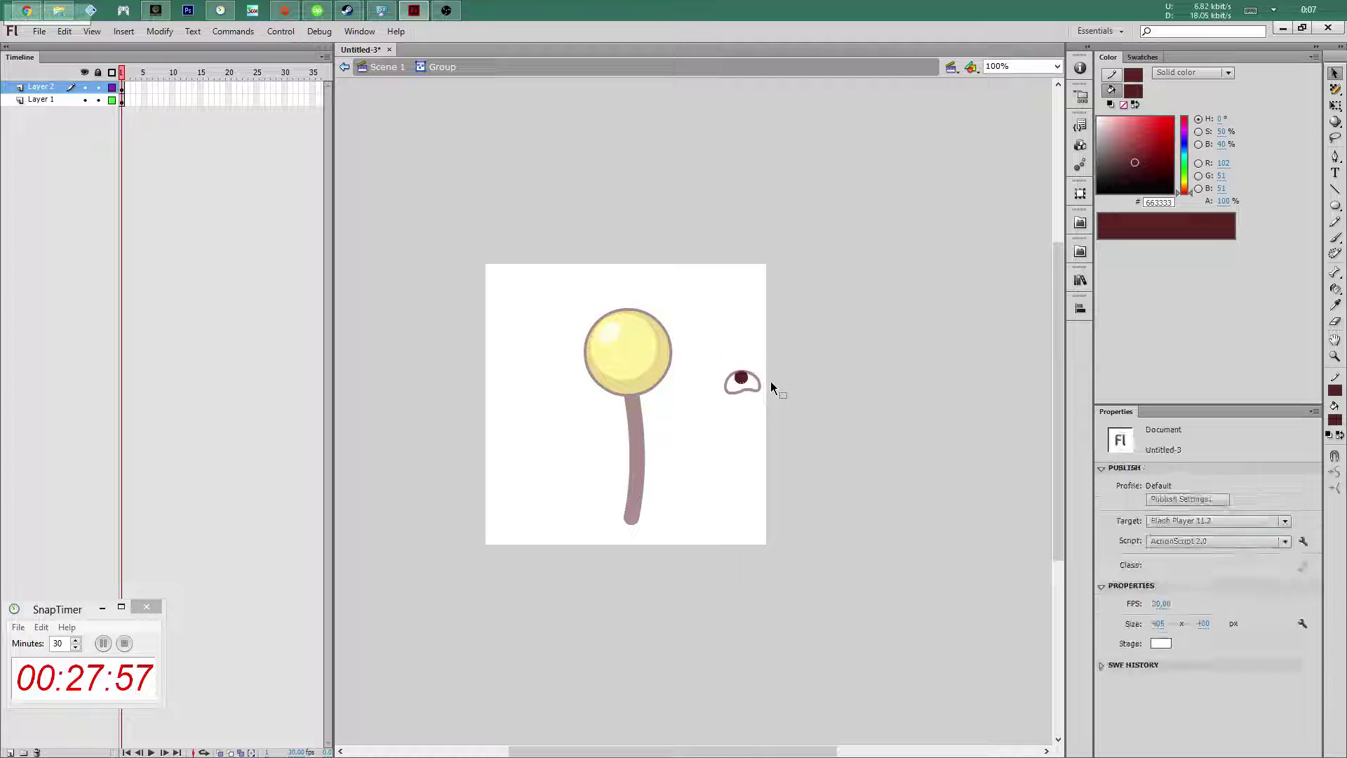
double_click(771, 381)
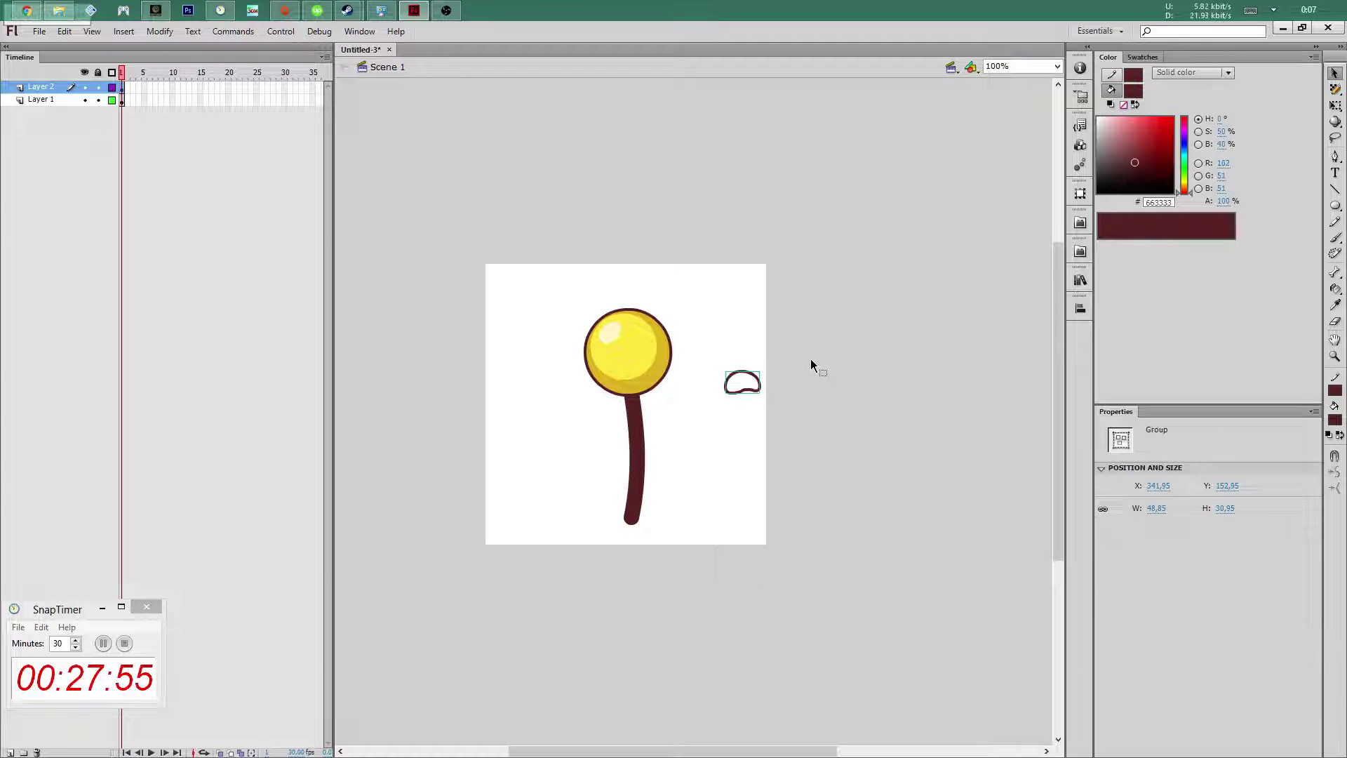
key(ctrl+shift+Down)
Move the eye onto the head and paste a second eye shifted left
mouse_move(723, 364)
mouse_down()
mouse_move(770, 394)
mouse_move(650, 352)
mouse_move(656, 341)
mouse_up()
key(q)
key(v)
click(731, 366)
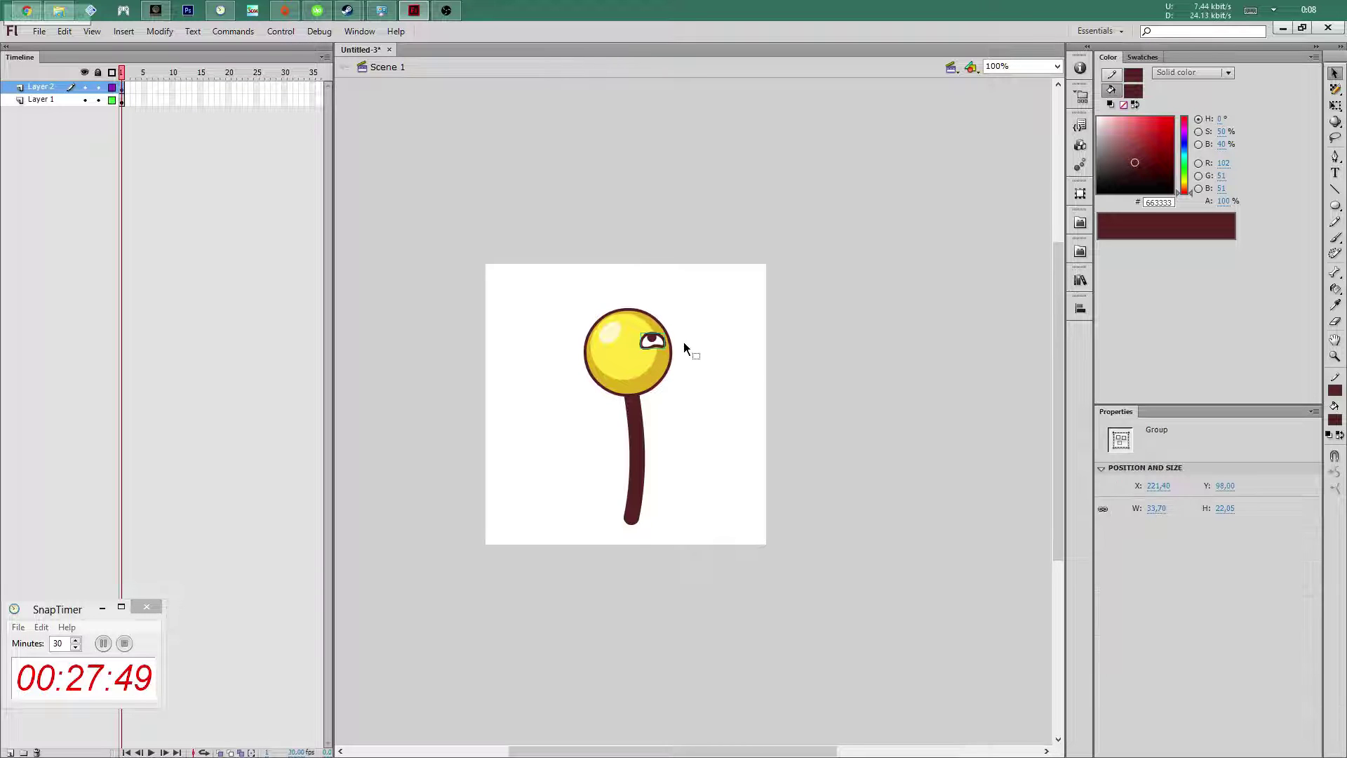
key(ctrl+c)
key(ctrl+shift+v)
key(shift+Left)
key(shift+Left)
key(shift+Left)
click(709, 346)
Draw a large circle, pull it into a bowl, and skew its top edge left
key(o)
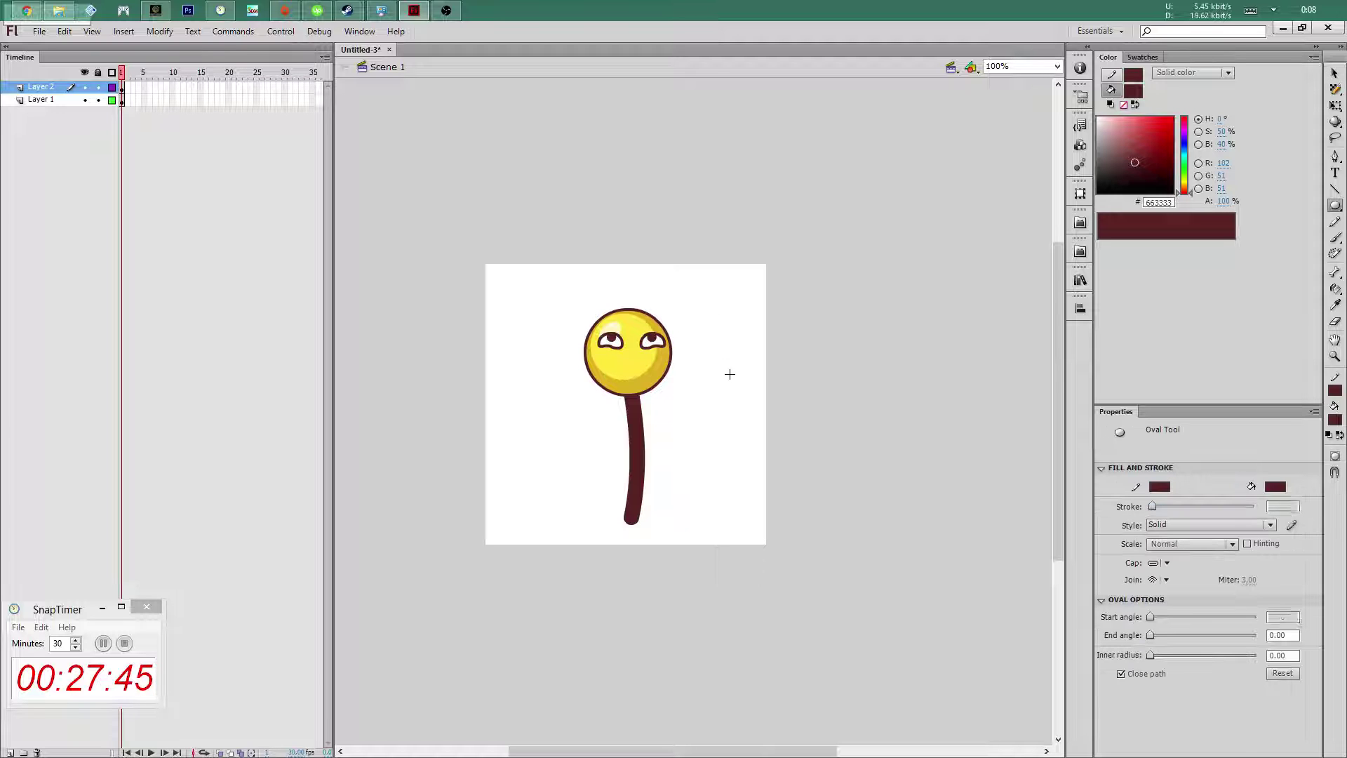
drag(711, 360, 782, 423)
key(v)
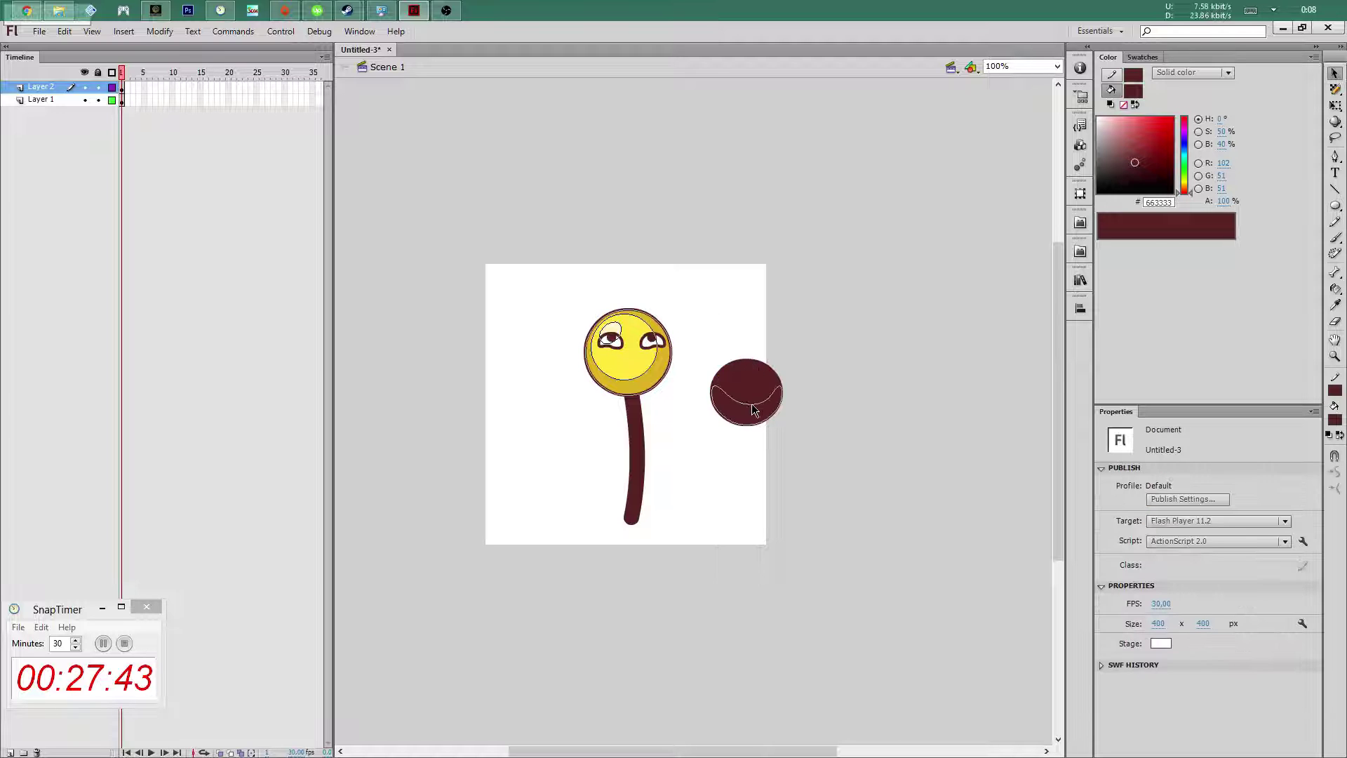
drag(749, 391, 750, 393)
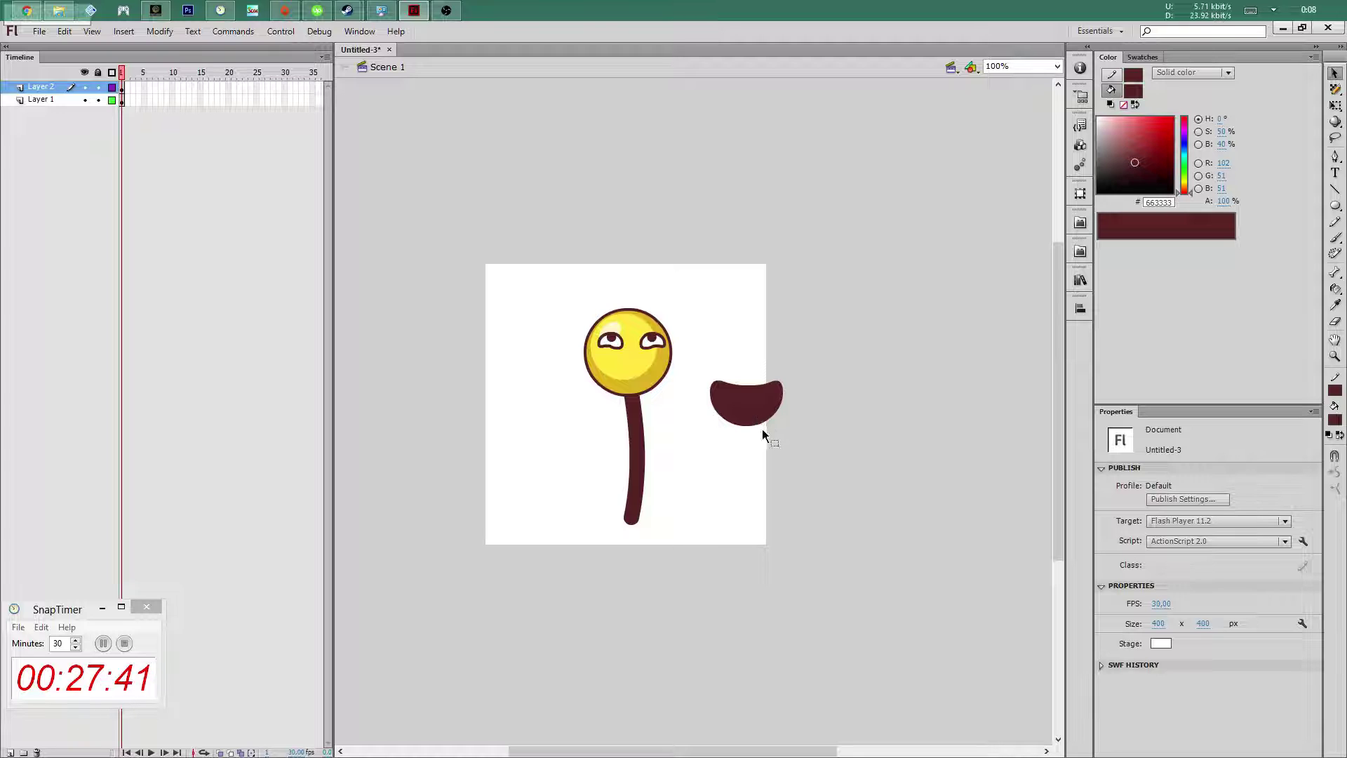
click(749, 410)
key(q)
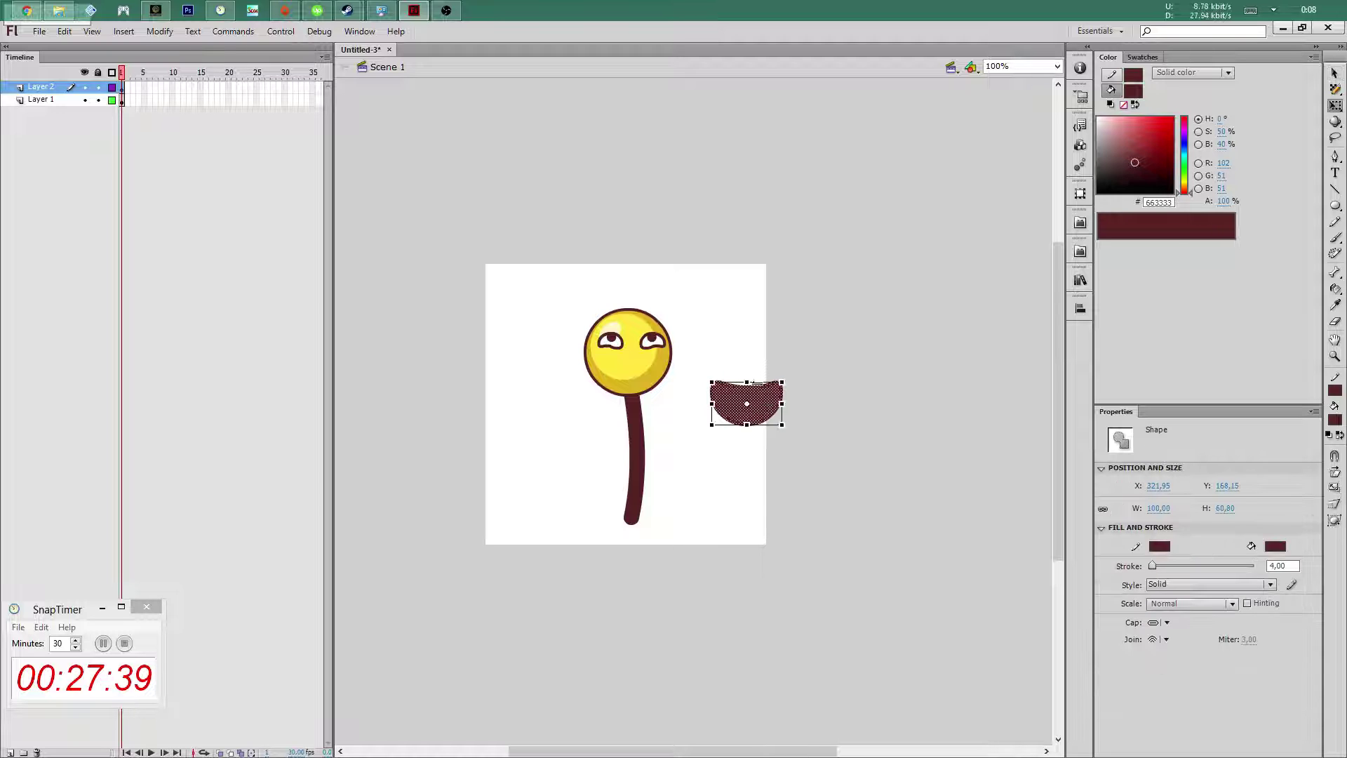
mouse_move(748, 381)
mouse_down()
mouse_move(737, 383)
mouse_move(746, 404)
mouse_up()
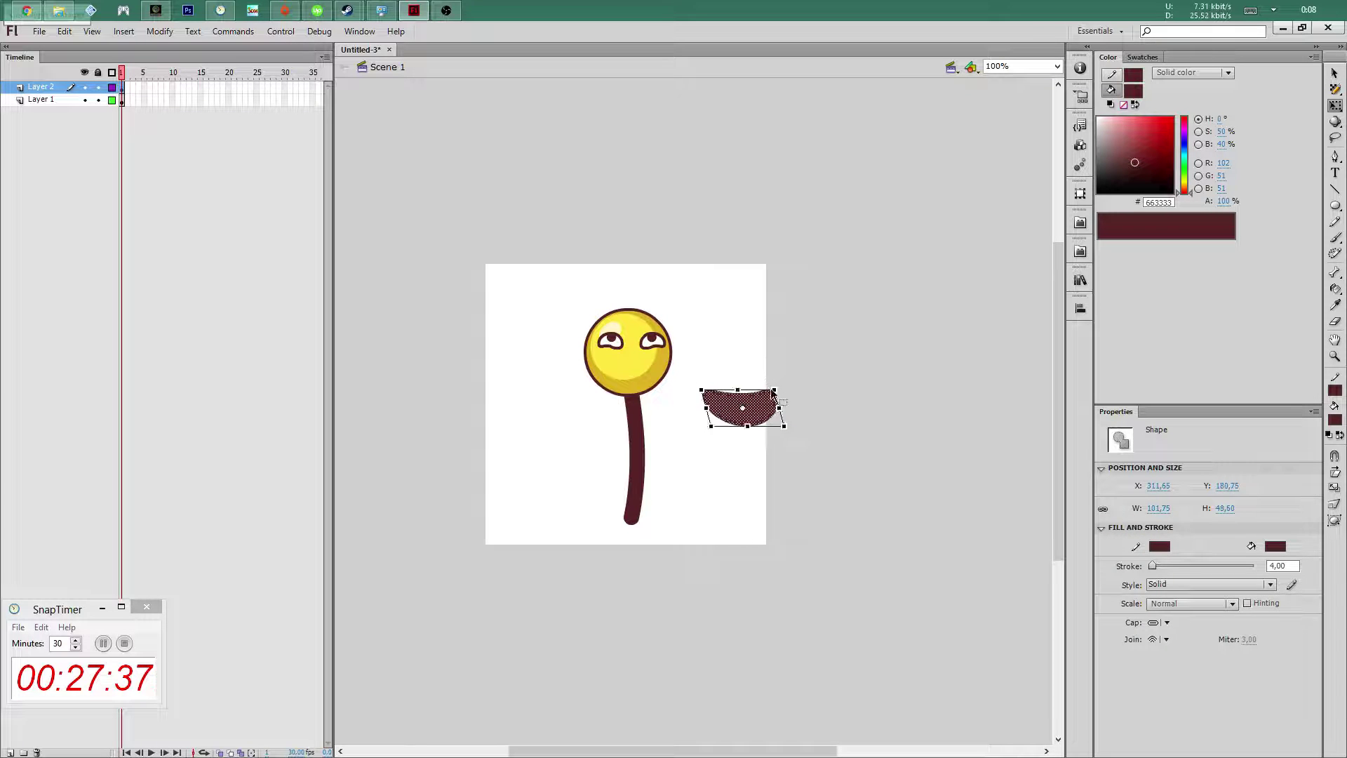
key(v)
Darken the mouth fill and the stem stroke to a dark maroon
click(756, 402)
click(1128, 173)
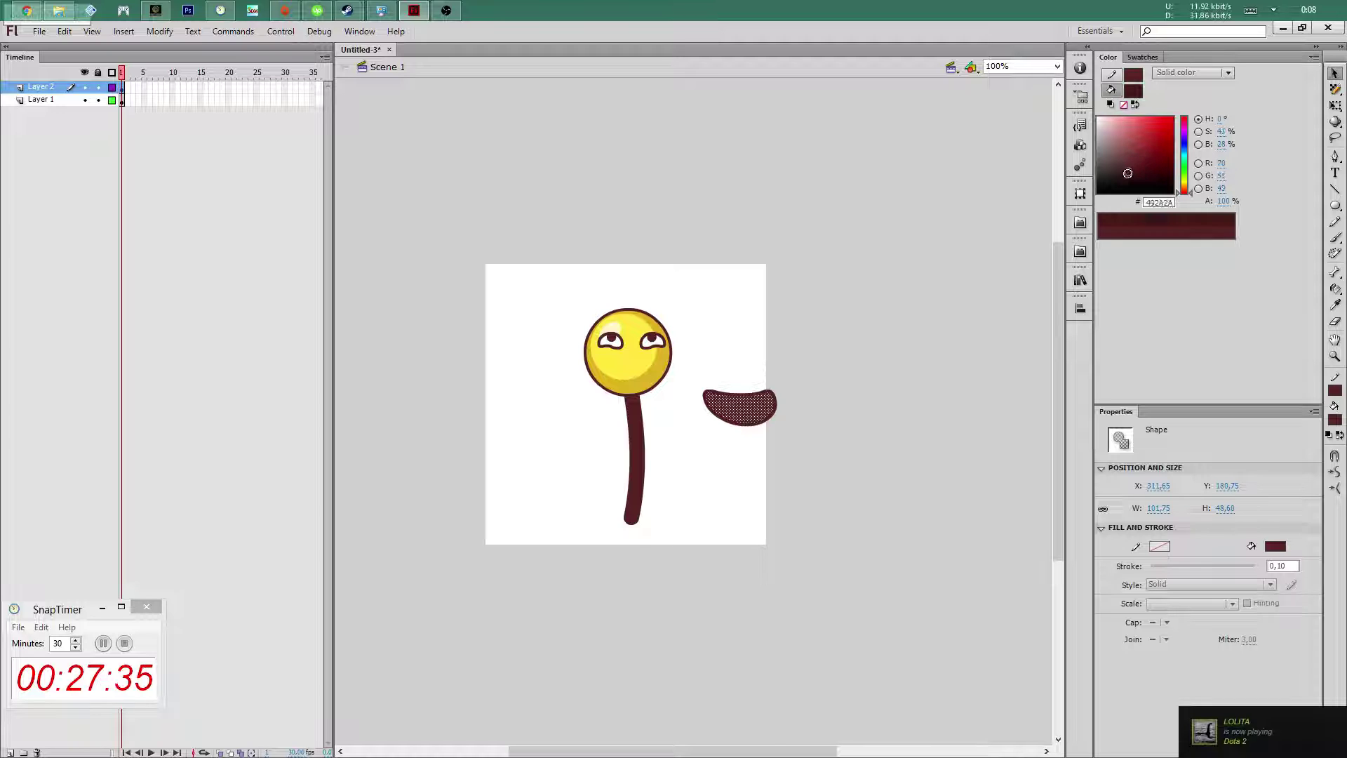
drag(1136, 165, 1127, 174)
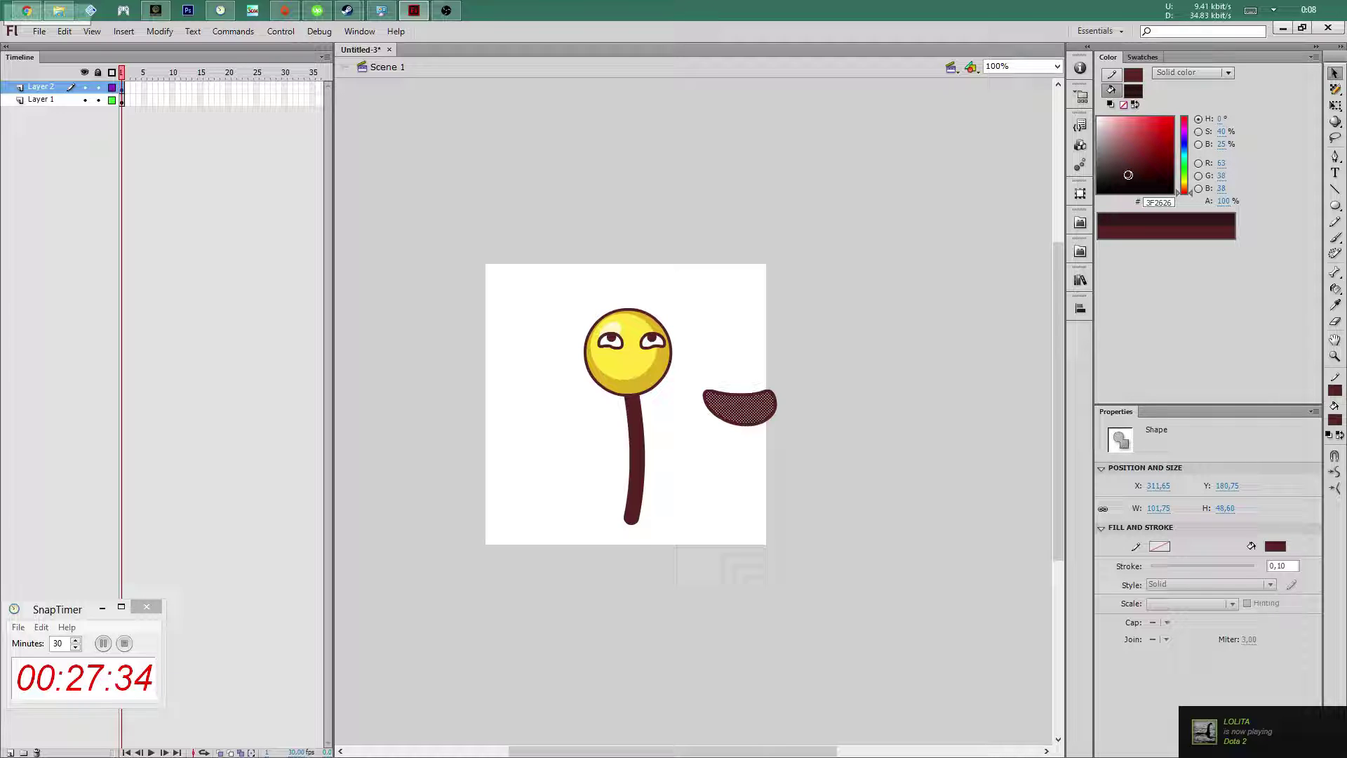
click(779, 313)
click(640, 411)
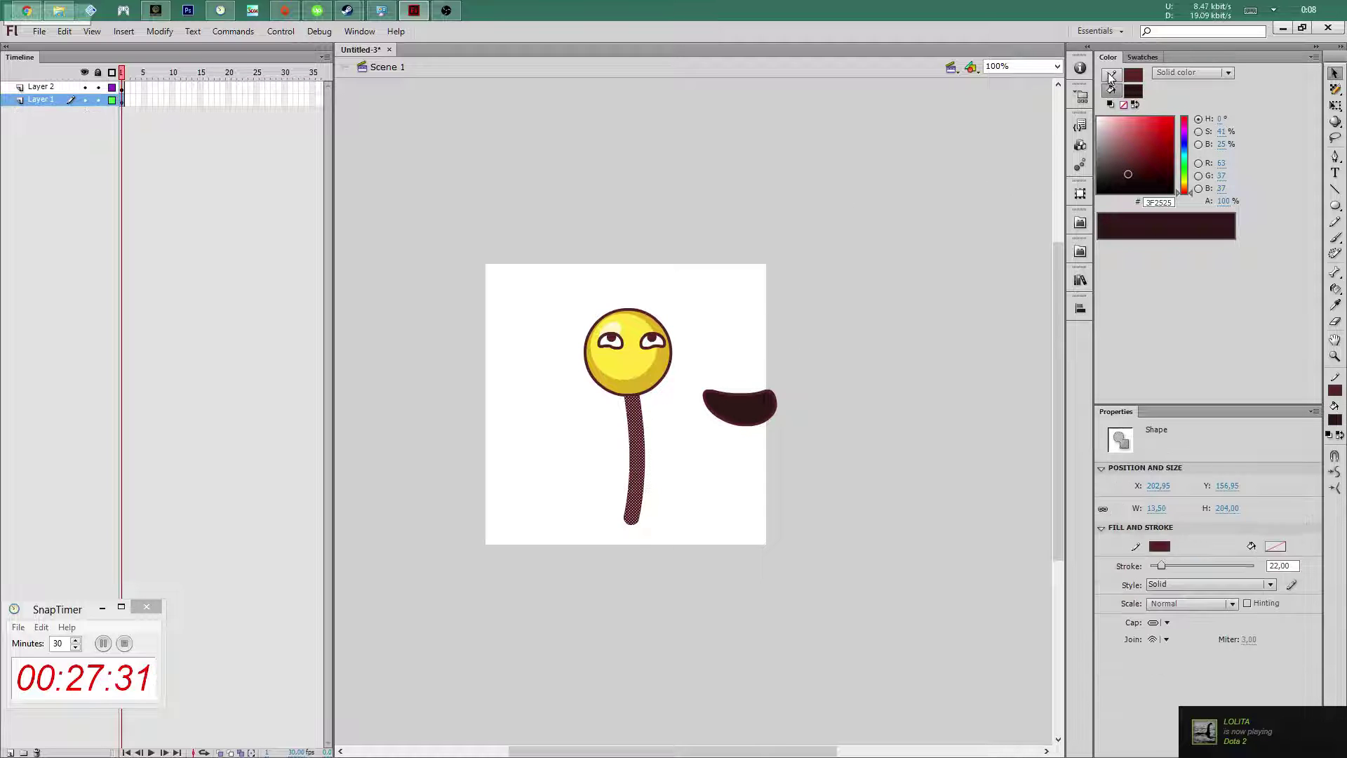
drag(1135, 168, 1131, 174)
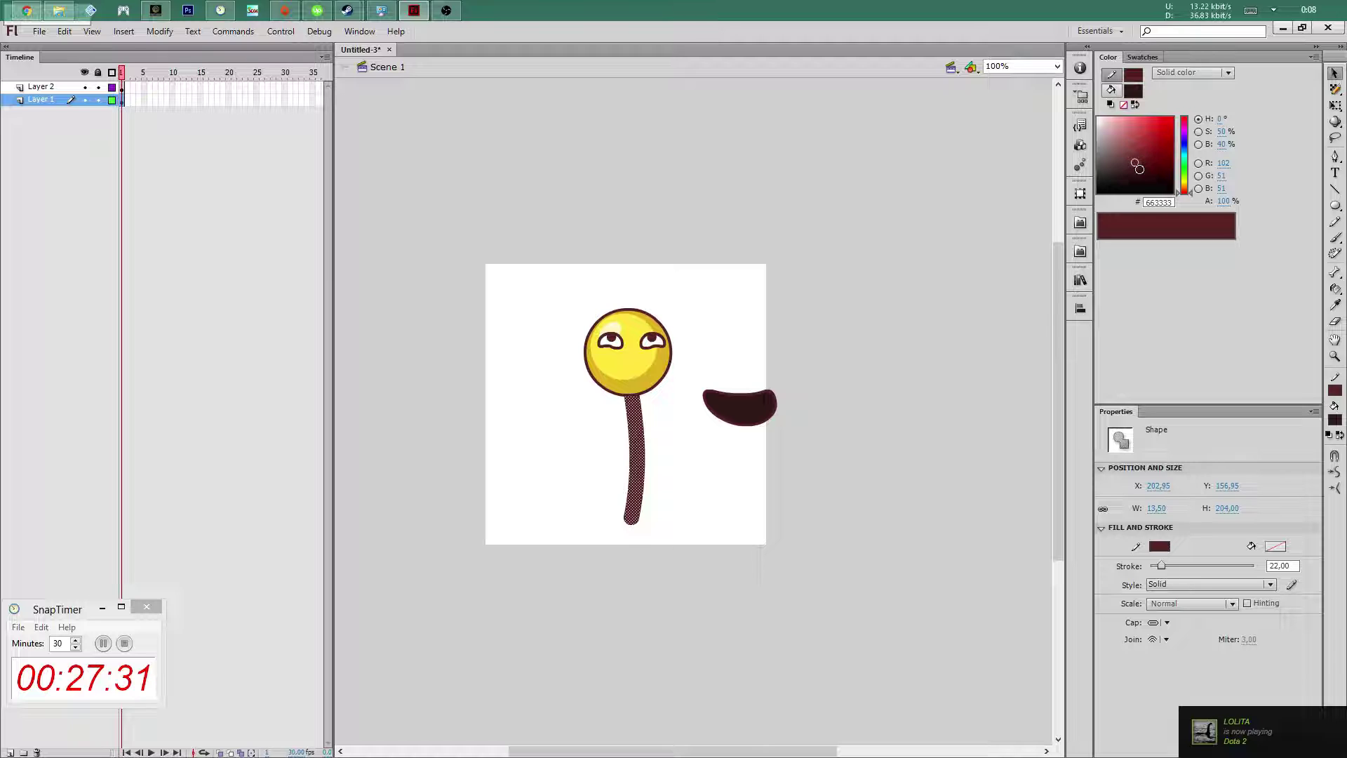
click(701, 362)
Inside the right eye group, trim the eye's top edge slightly flatter
key(s)
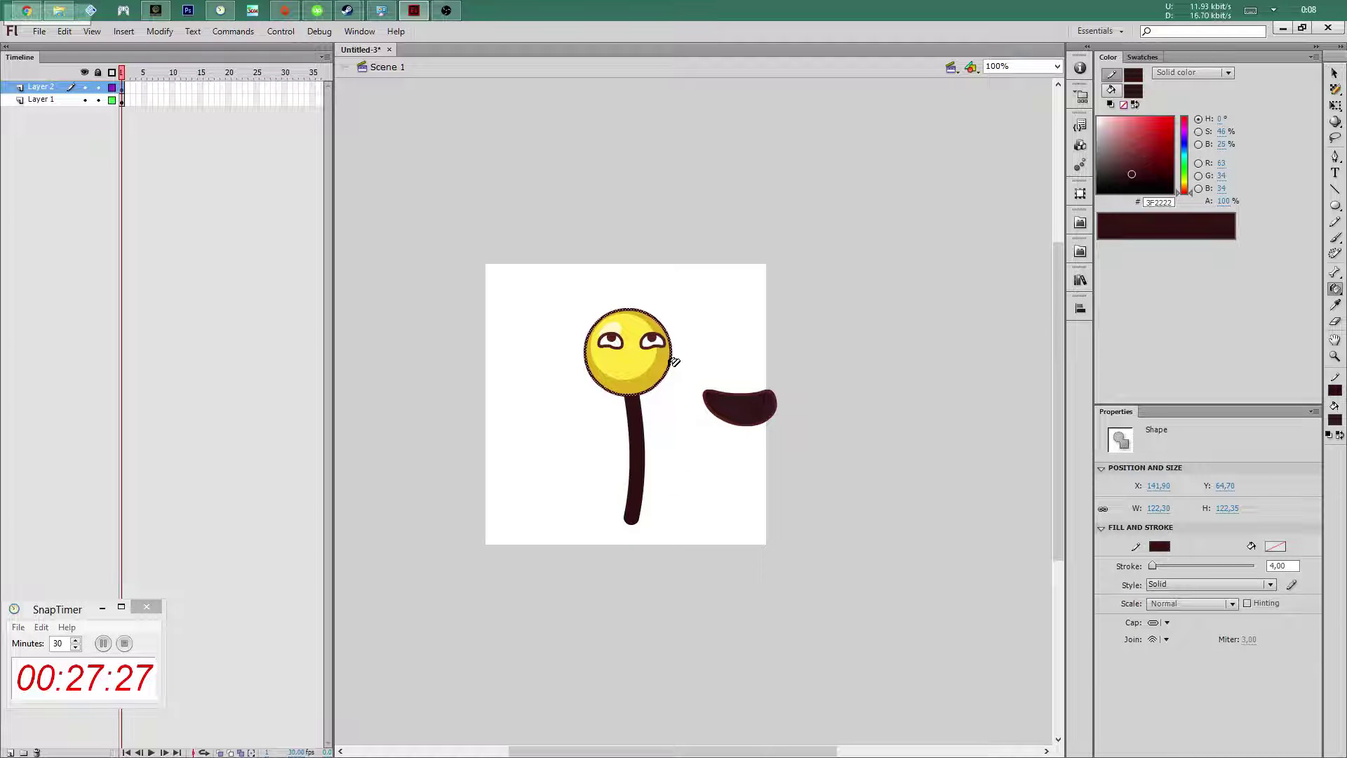
key(v)
double_click(667, 339)
click(661, 333)
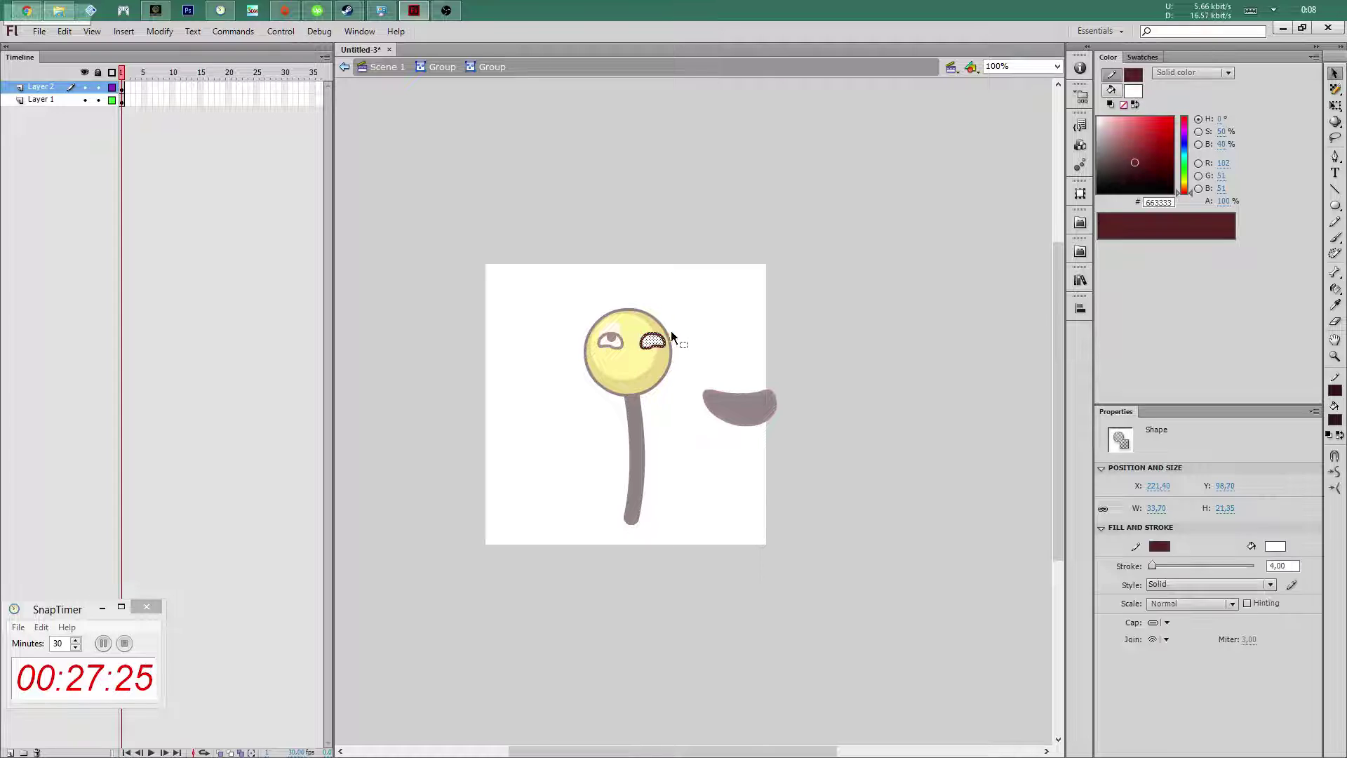
key(Delete)
click(654, 335)
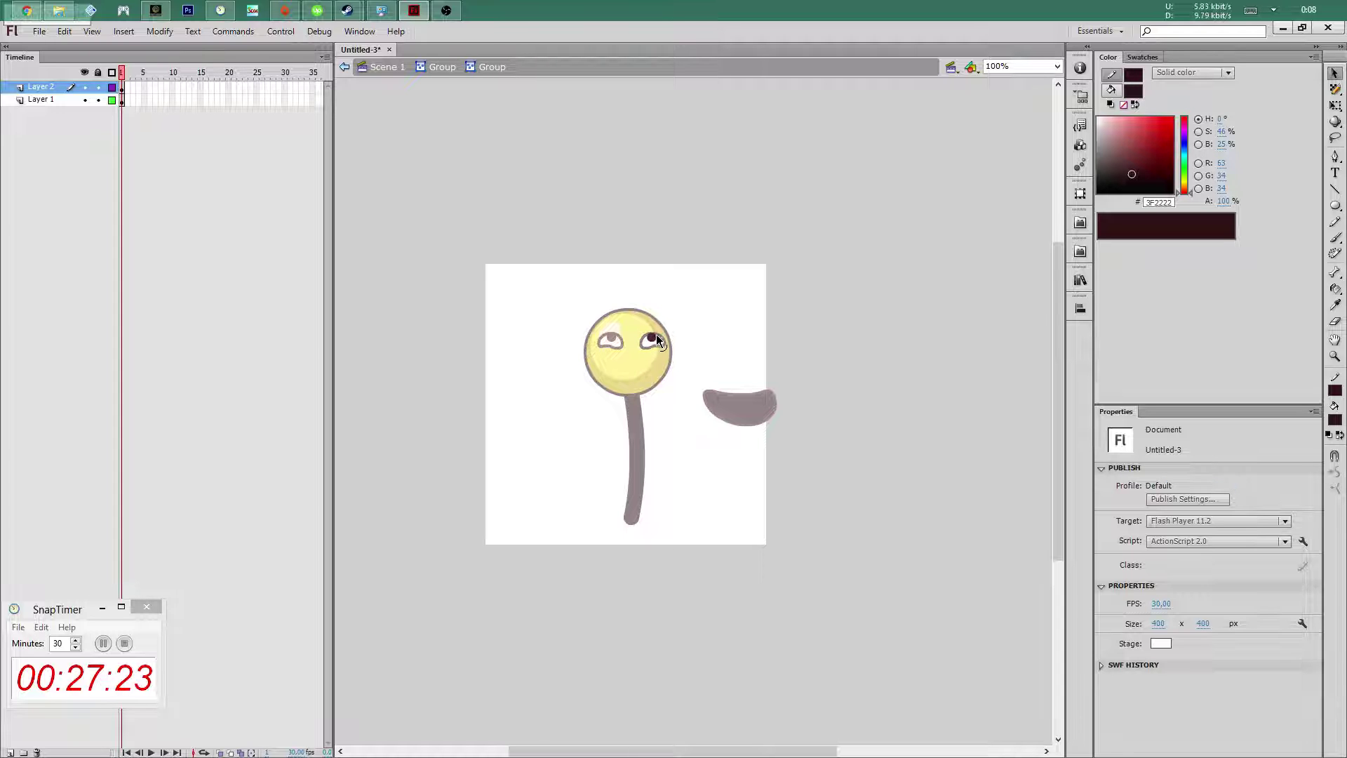
Delete the left eye's pupil, then leave the eye group back to Scene 1
key(k)
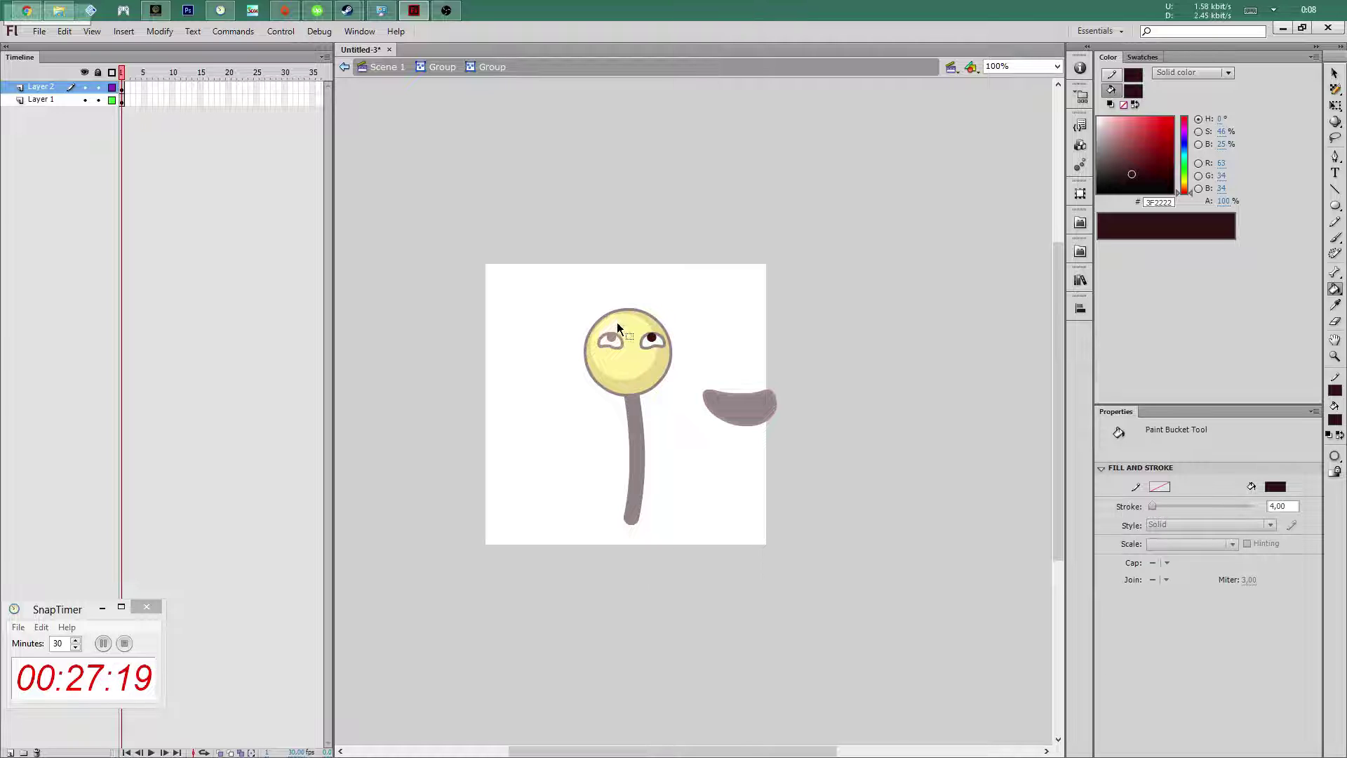
key(v)
click(612, 340)
key(Delete)
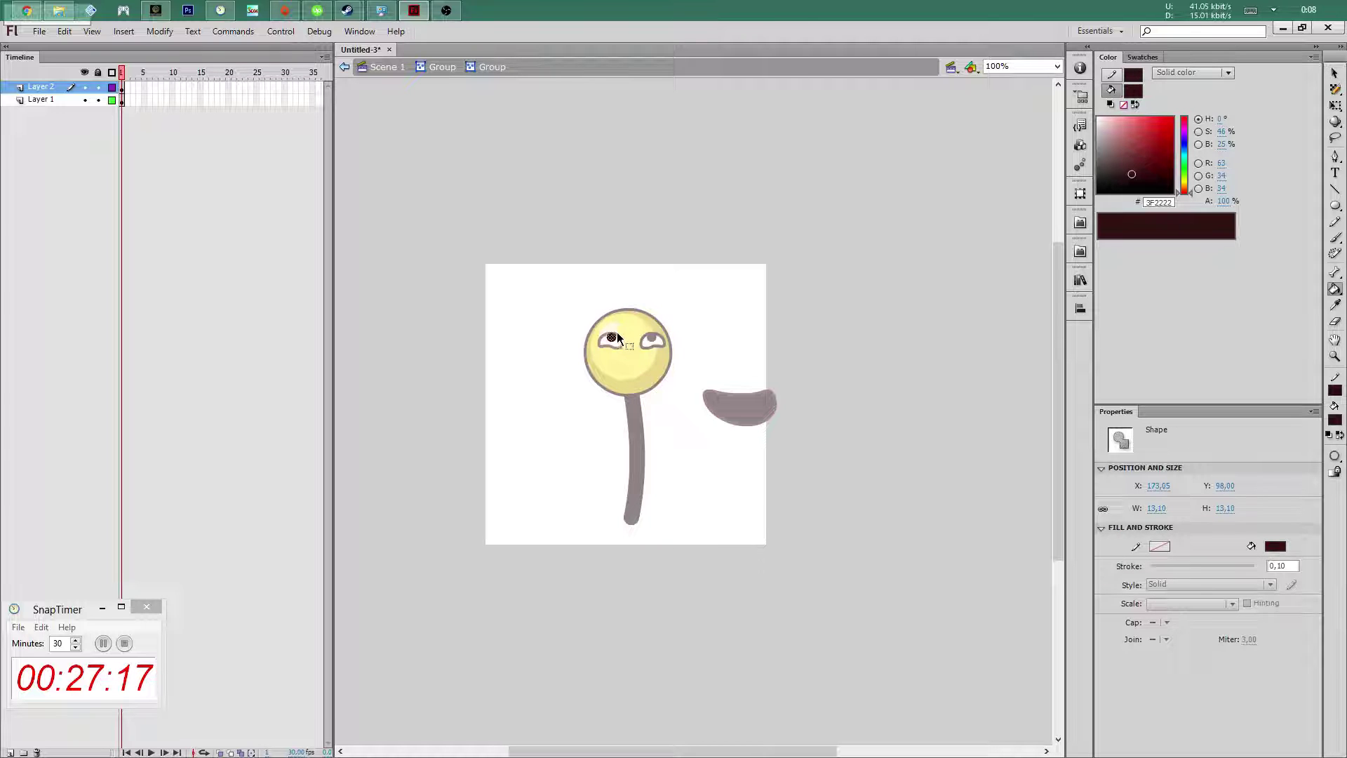
click(617, 343)
key(k)
key(v)
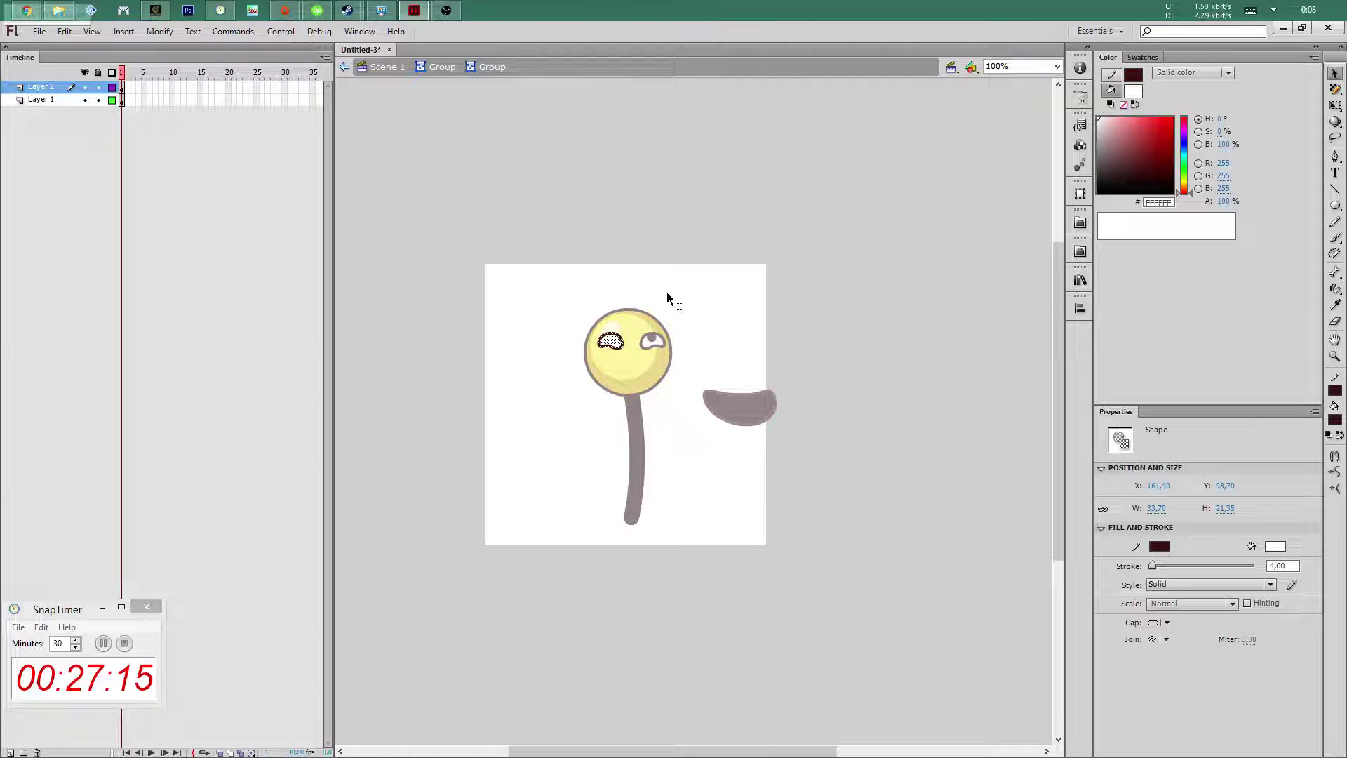
double_click(667, 292)
key(ctrl+z)
Ink the mouth shape with a dark outline and fine-tune its dark fill colour
key(s)
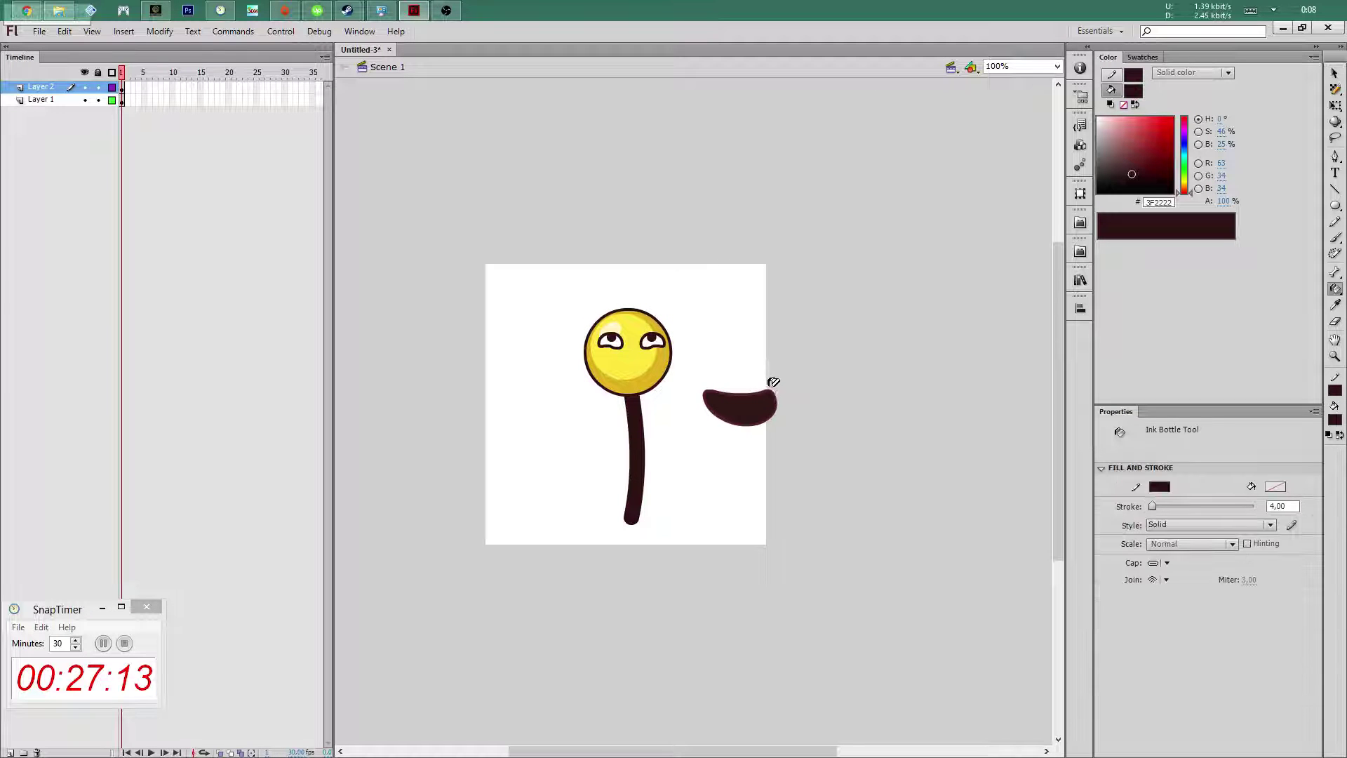
click(777, 388)
key(v)
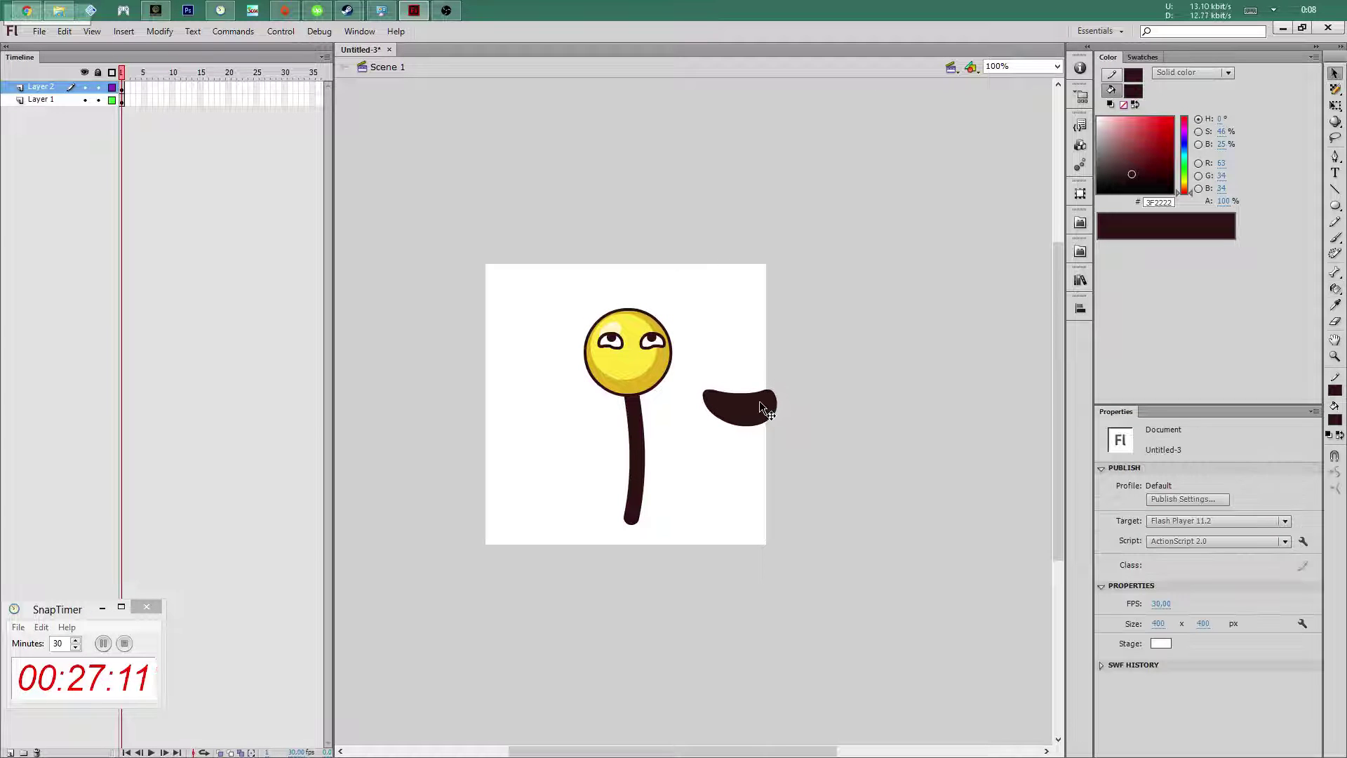
click(758, 400)
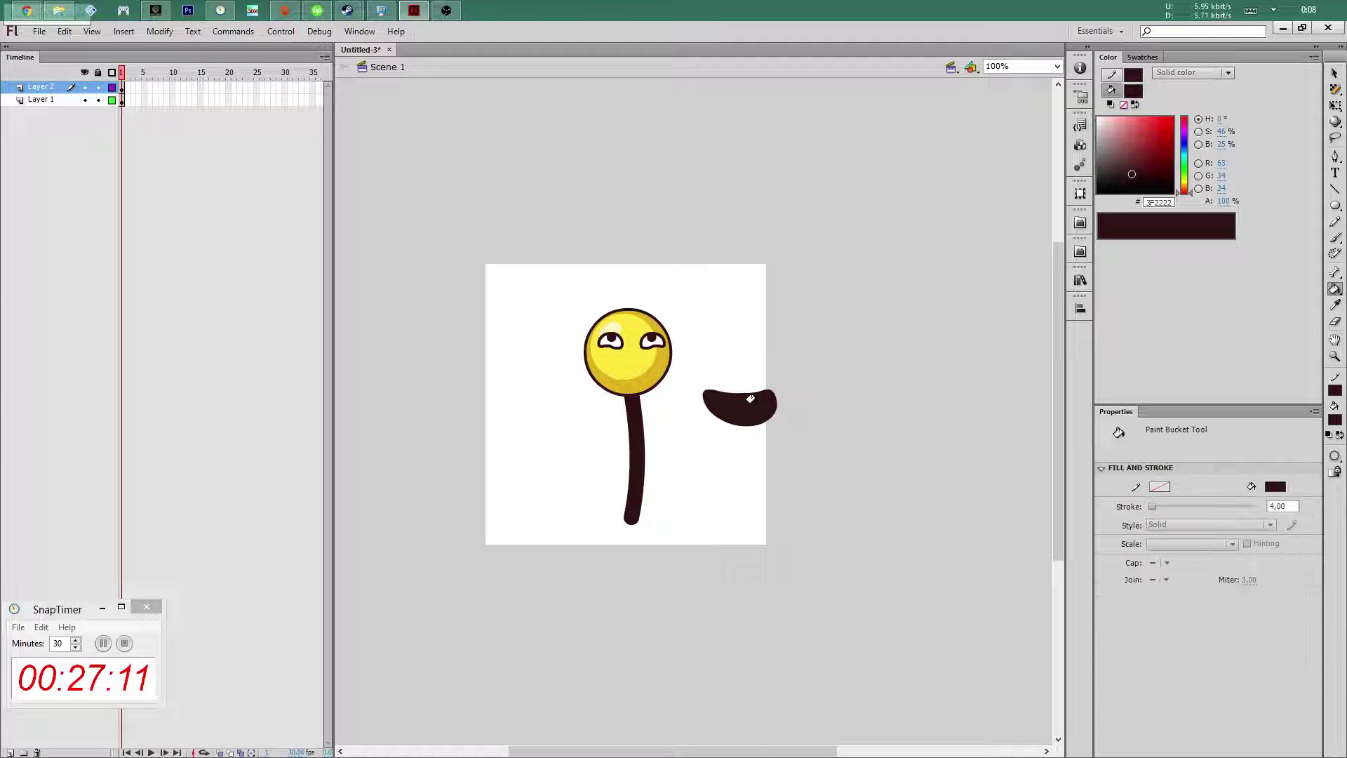
click(1145, 163)
click(834, 322)
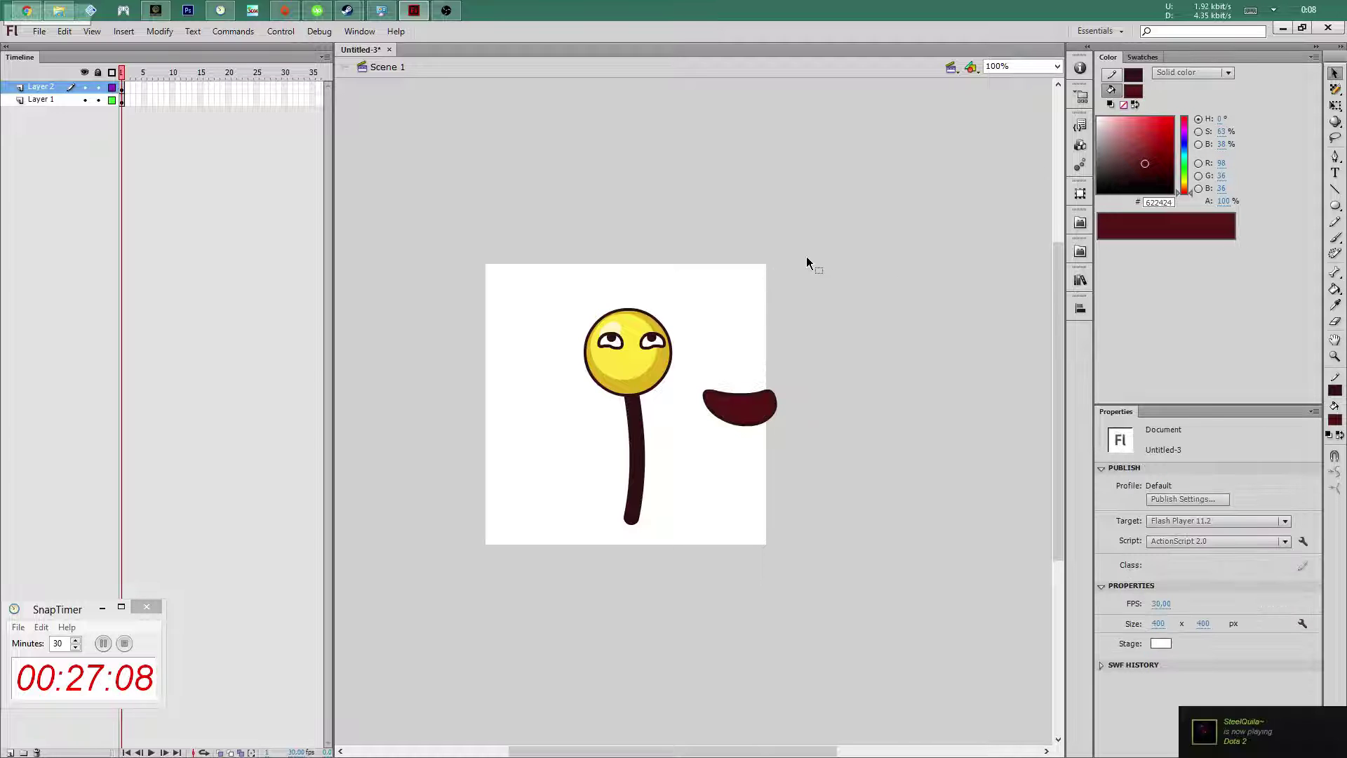
Draw an oval, delete its fill, and drag the outline onto the lower mouth
key(o)
drag(818, 377, 880, 423)
key(v)
click(870, 415)
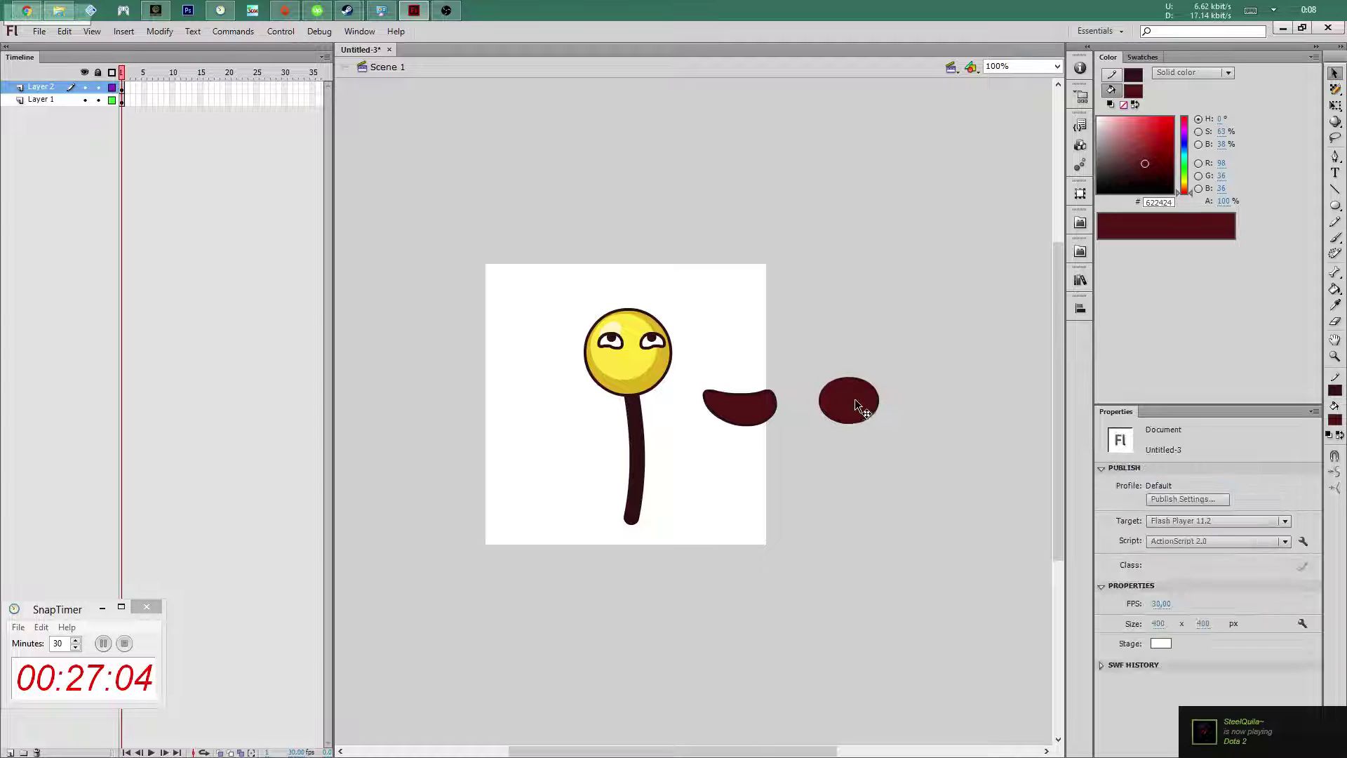
click(881, 401)
key(Delete)
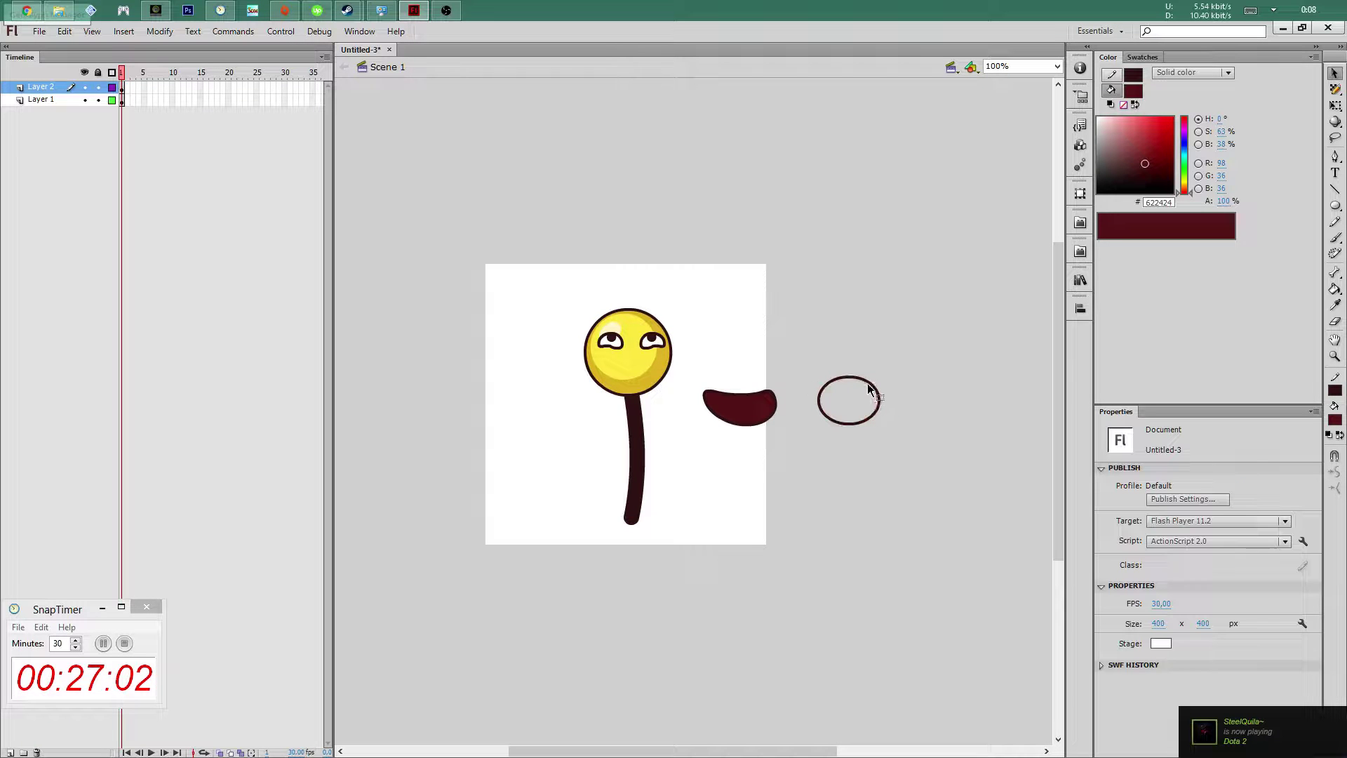
click(877, 396)
drag(877, 397, 762, 421)
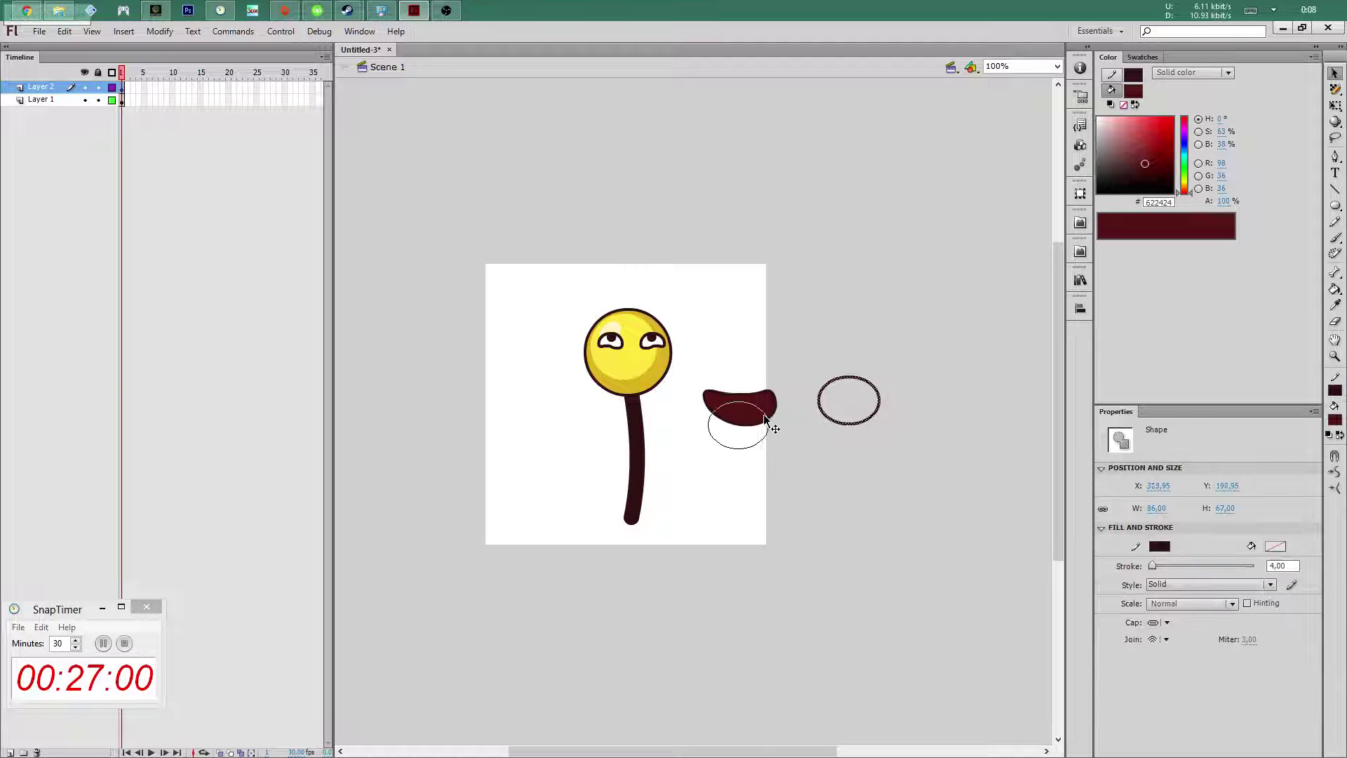
Colour the enclosed lower mouth area pink and delete the leftover oval outline
click(758, 420)
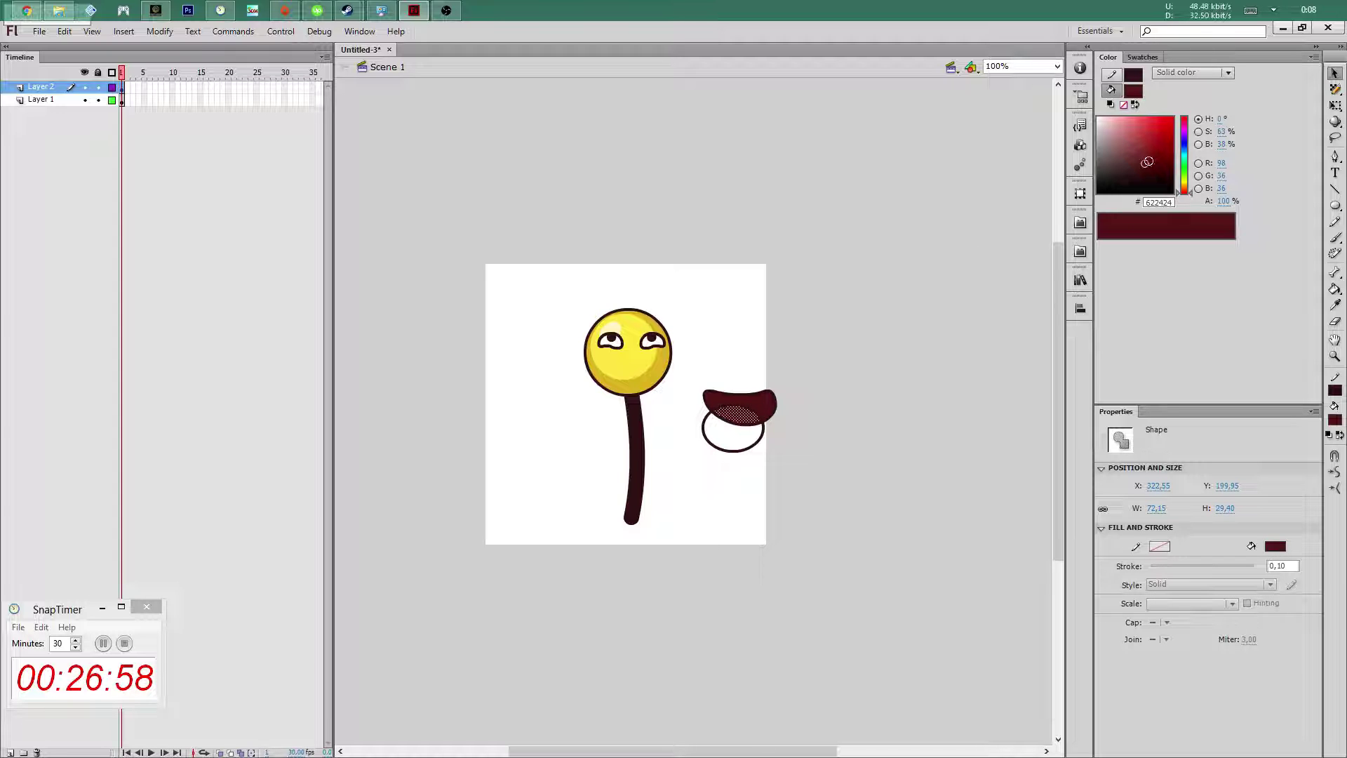
drag(1147, 144, 1137, 123)
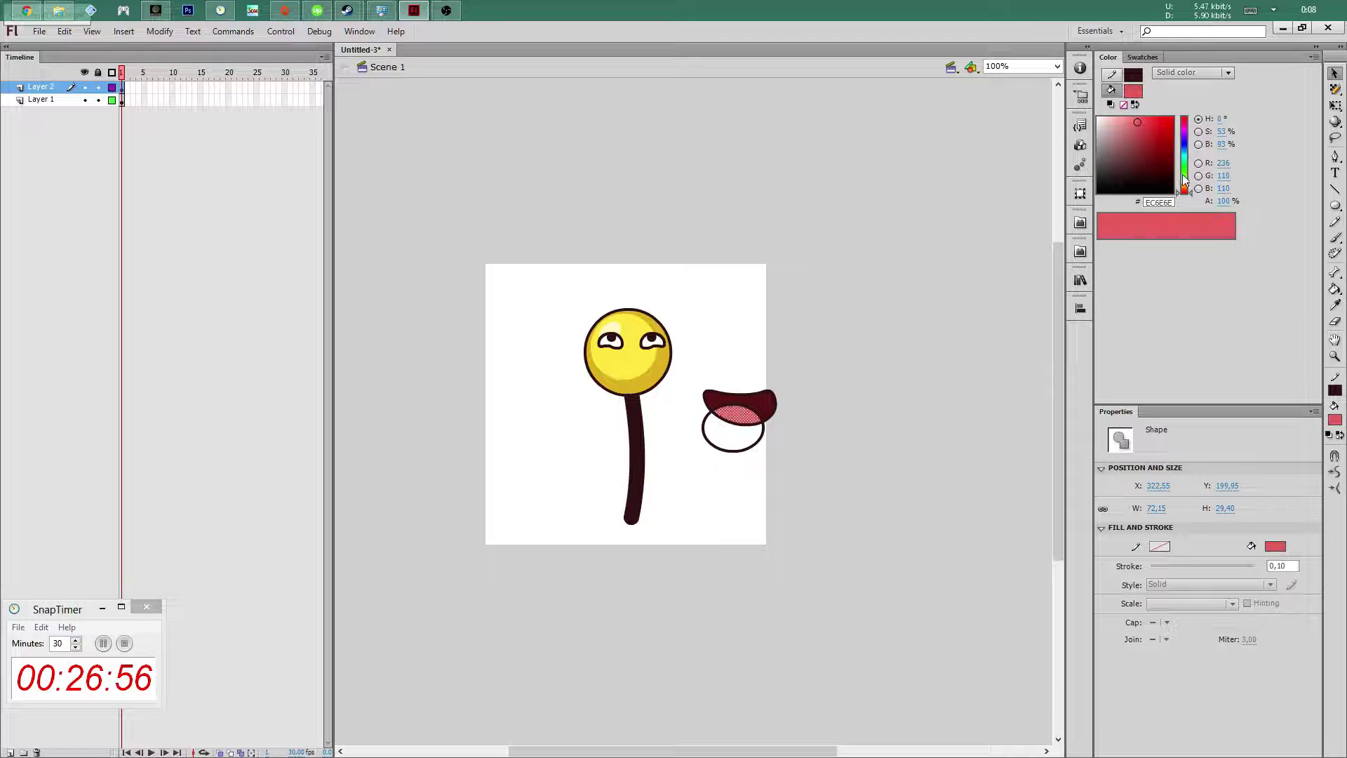
drag(1184, 181, 1185, 120)
double_click(764, 431)
key(Delete)
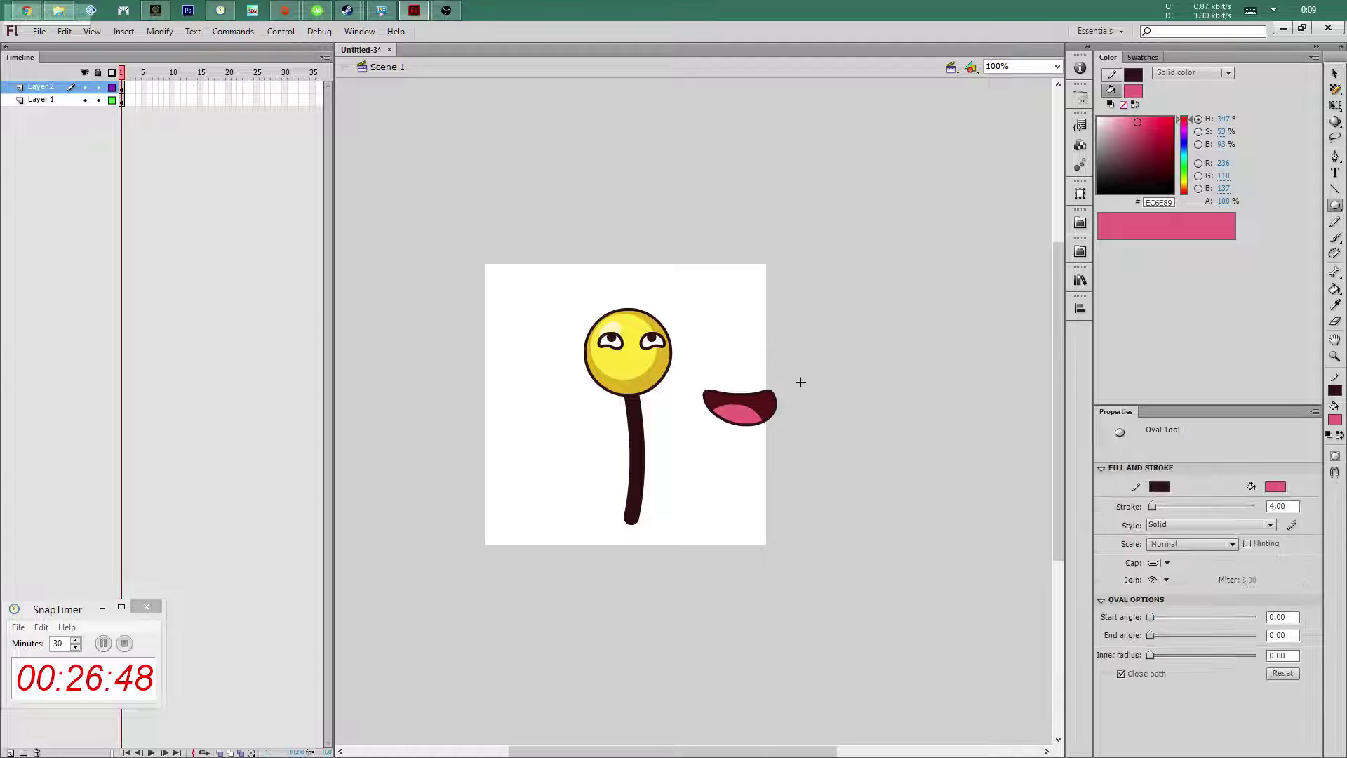
Drop a small oval outline on the mouth's top edge, cutting two teeth, then remove leftover lines
key(o)
drag(800, 370, 815, 395)
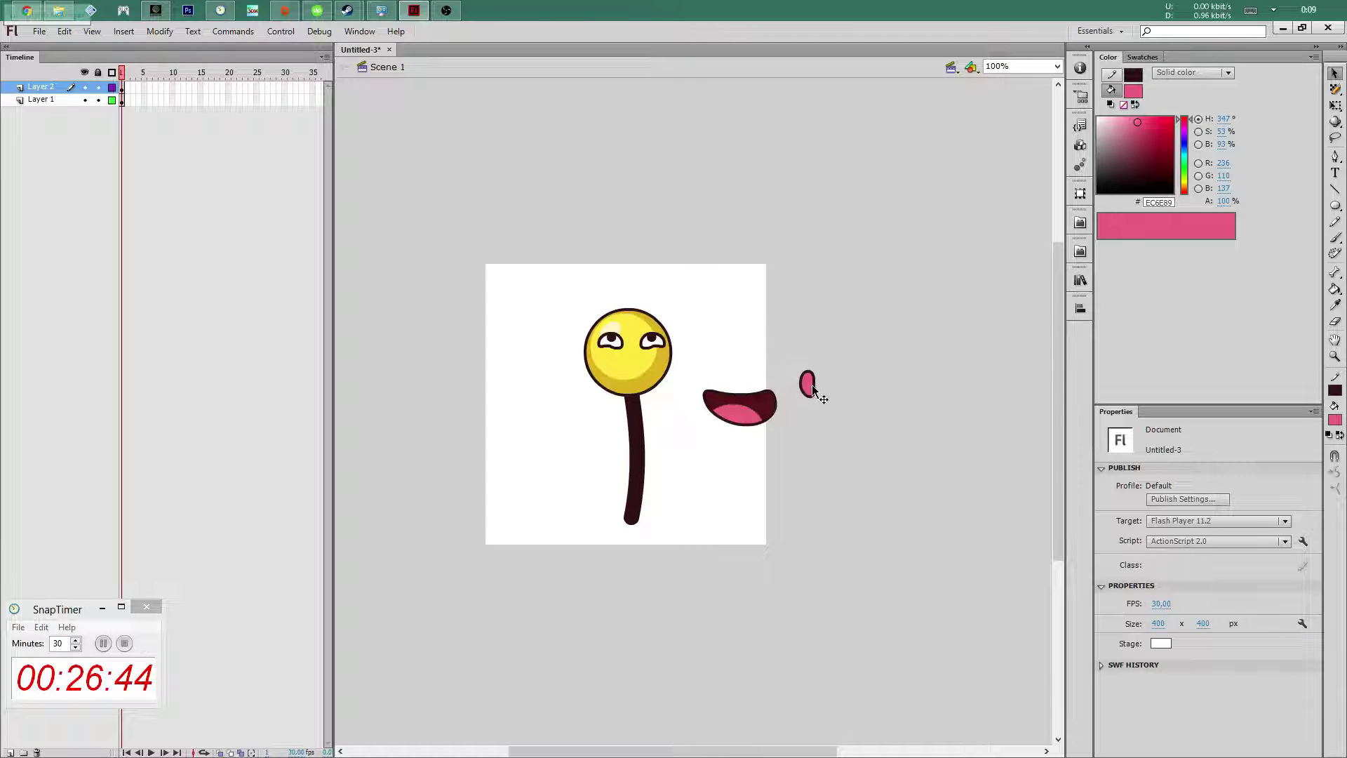
click(815, 386)
drag(815, 386, 746, 392)
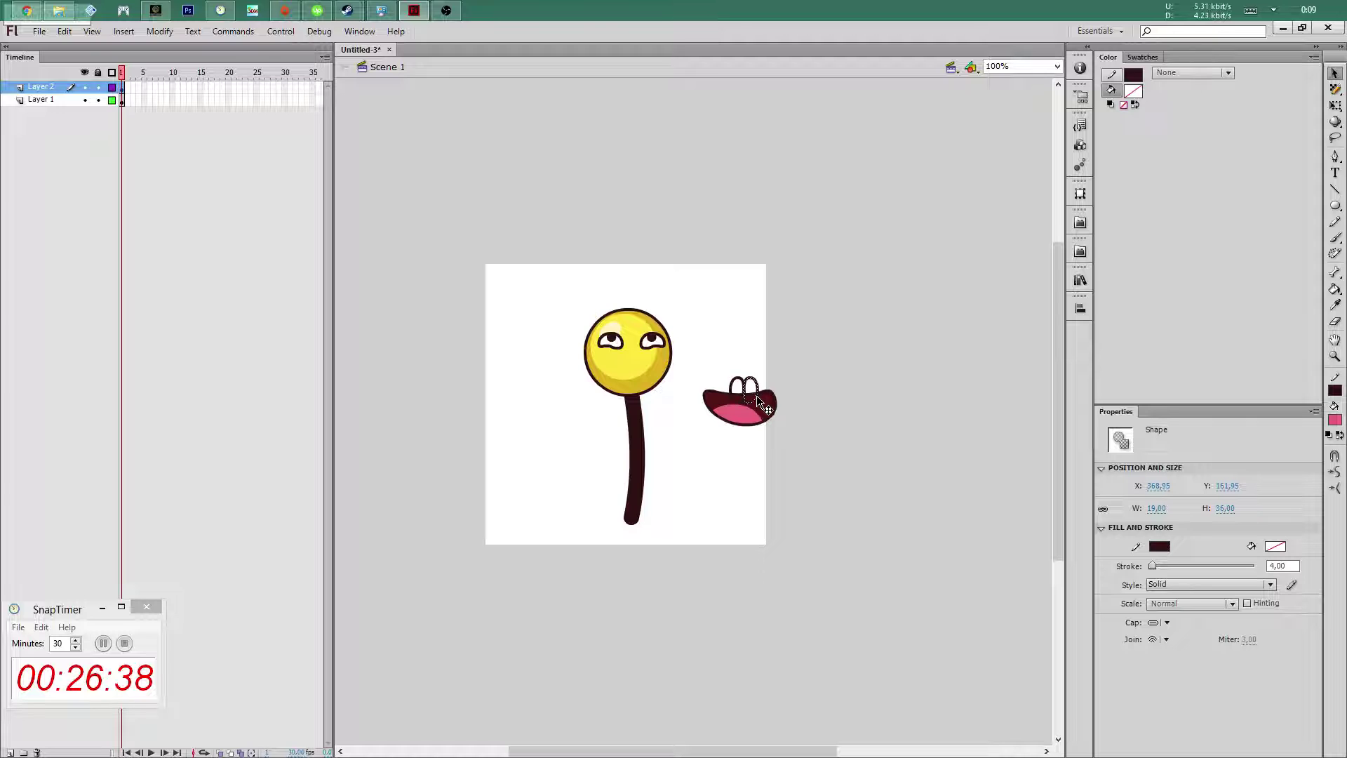
key(Up)
click(760, 383)
key(Delete)
click(739, 396)
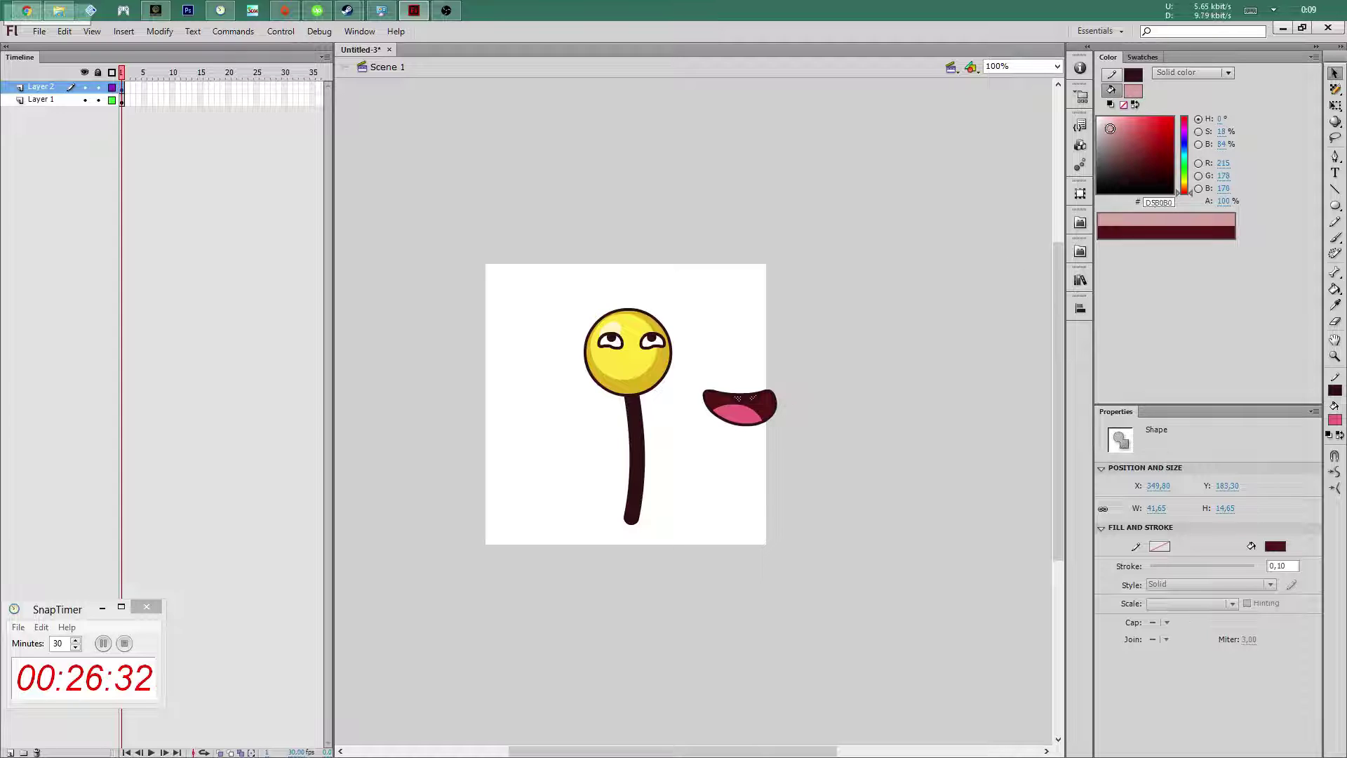
click(811, 300)
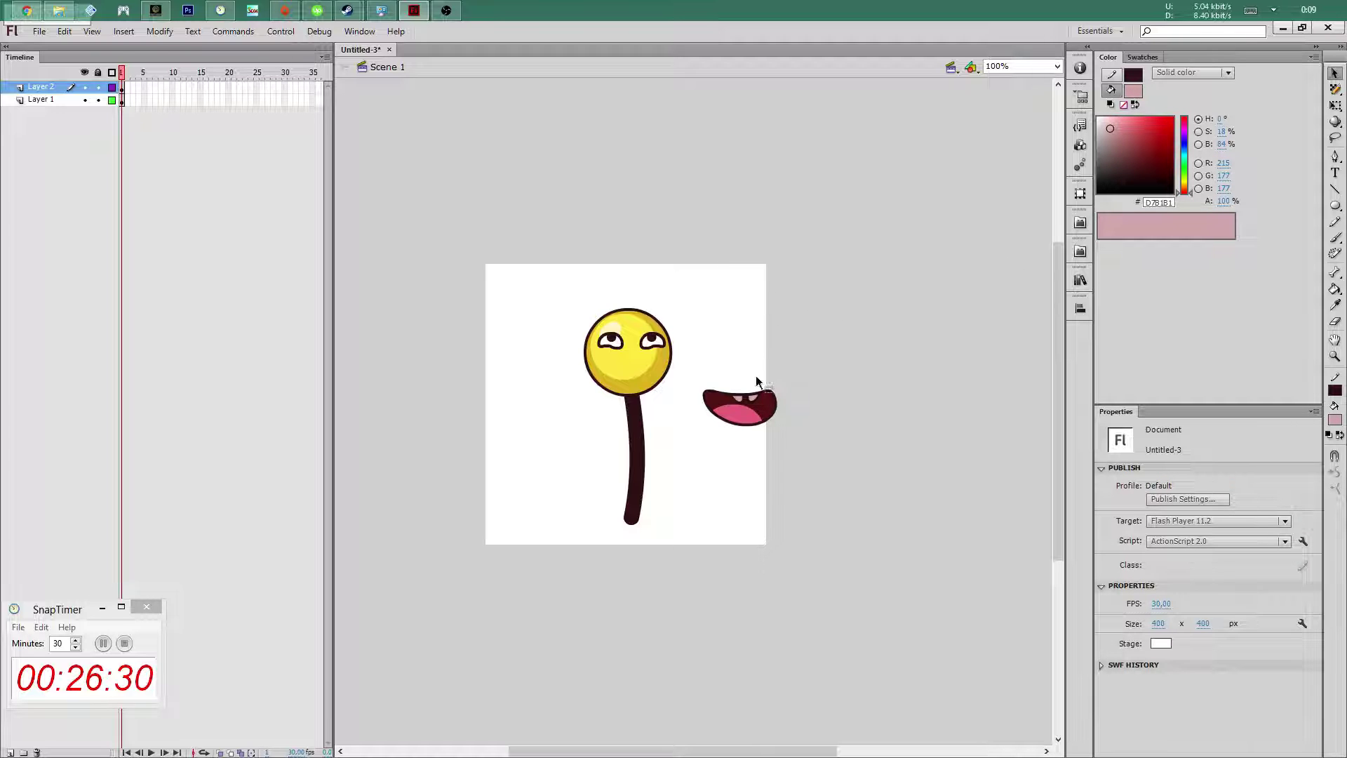
Draw an oval, keep only its lower-half outline, and move it under the mouth
key(o)
drag(825, 396, 875, 435)
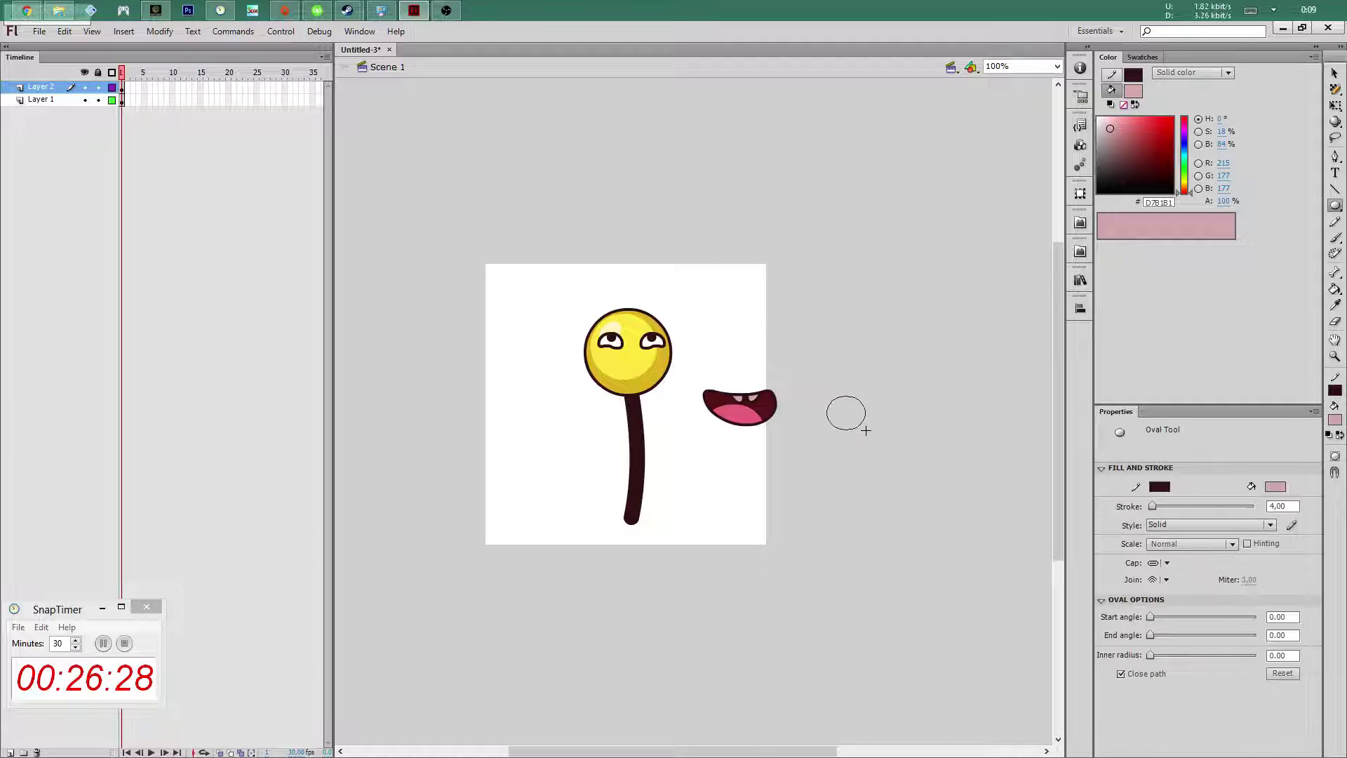
key(v)
key(ctrl+a)
click(855, 407)
key(Delete)
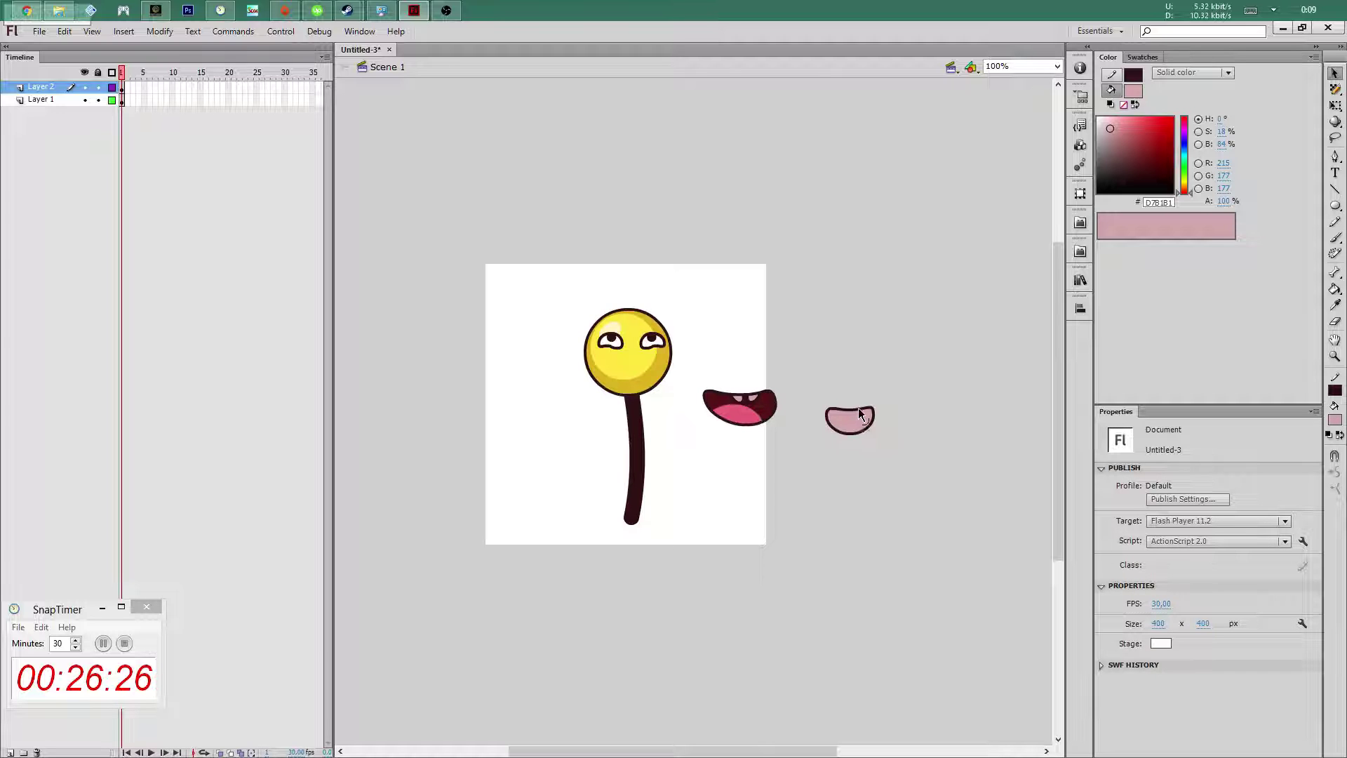
click(863, 430)
key(Delete)
double_click(862, 433)
drag(861, 433, 762, 442)
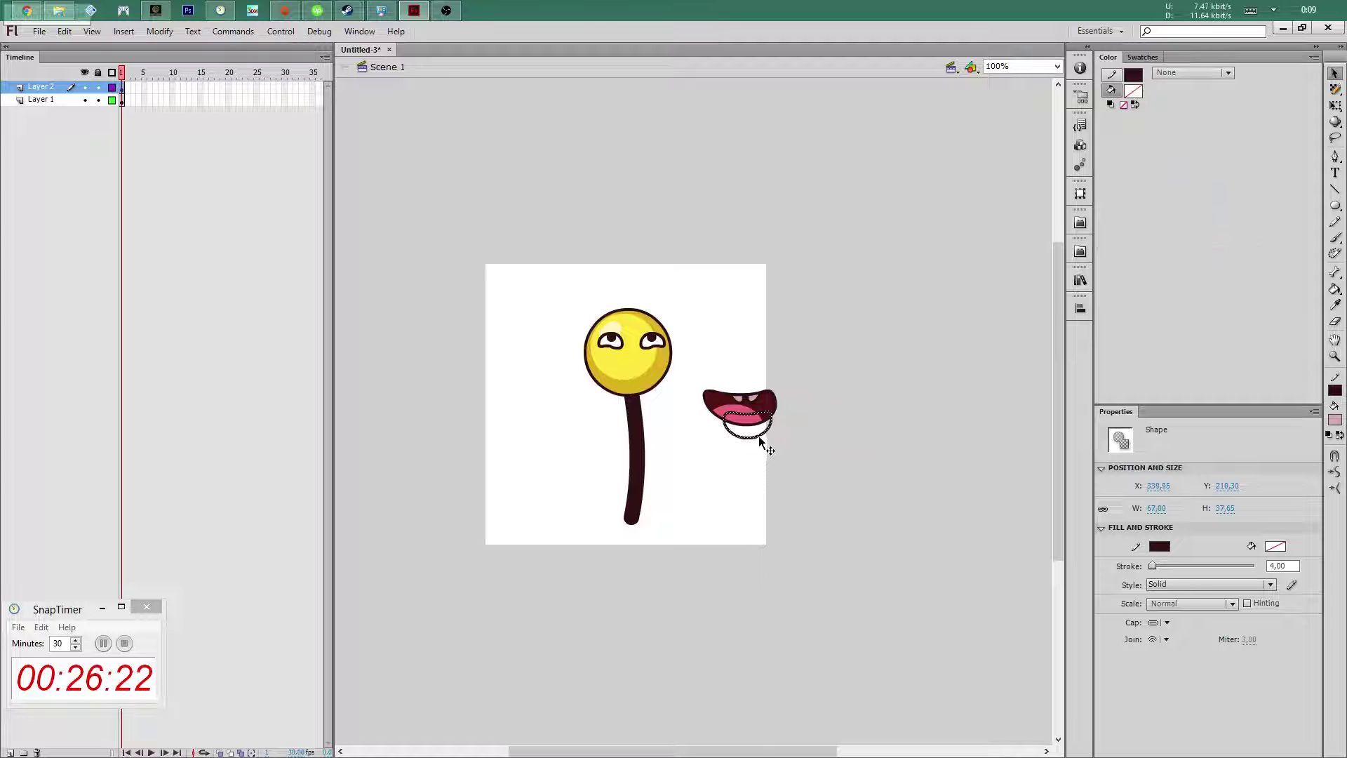
click(818, 413)
Delete that outline and fill the teeth areas with cream F5E3BF
click(772, 413)
key(Delete)
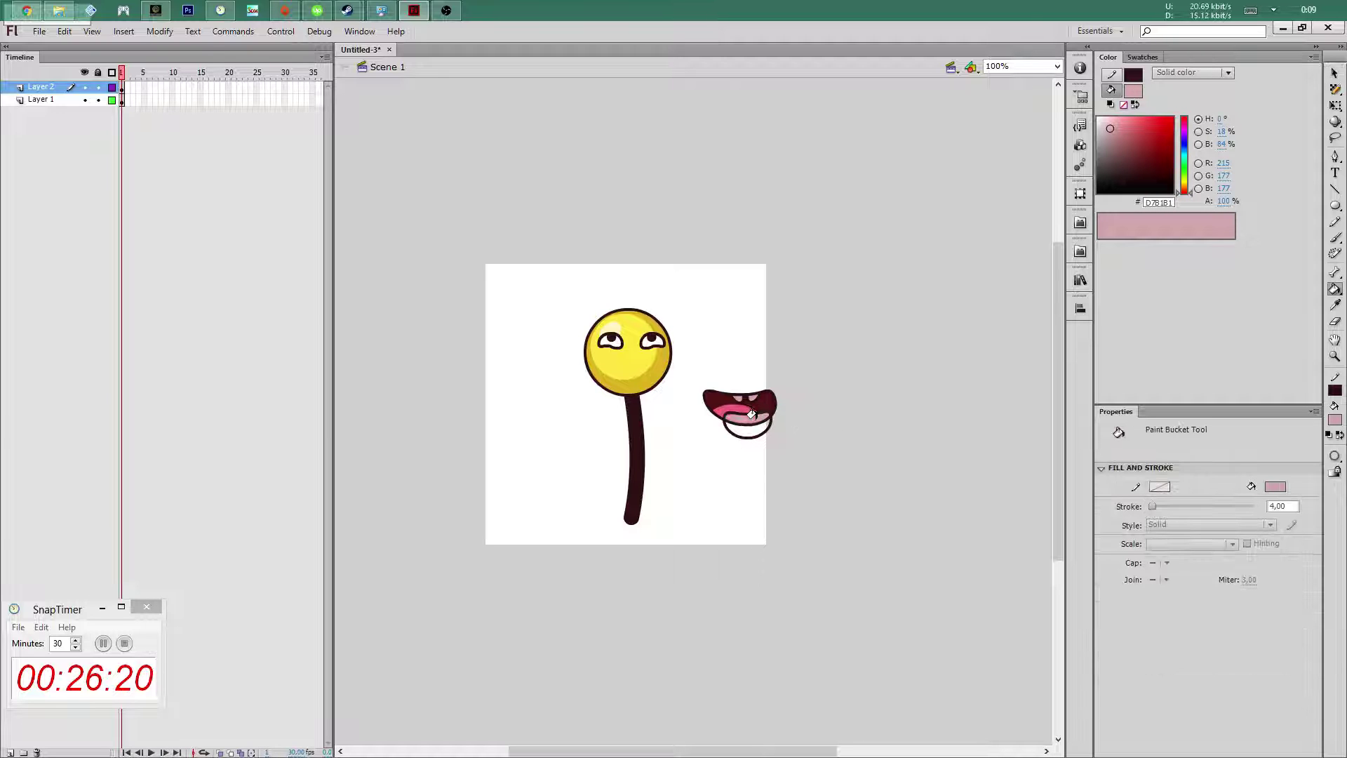
click(762, 418)
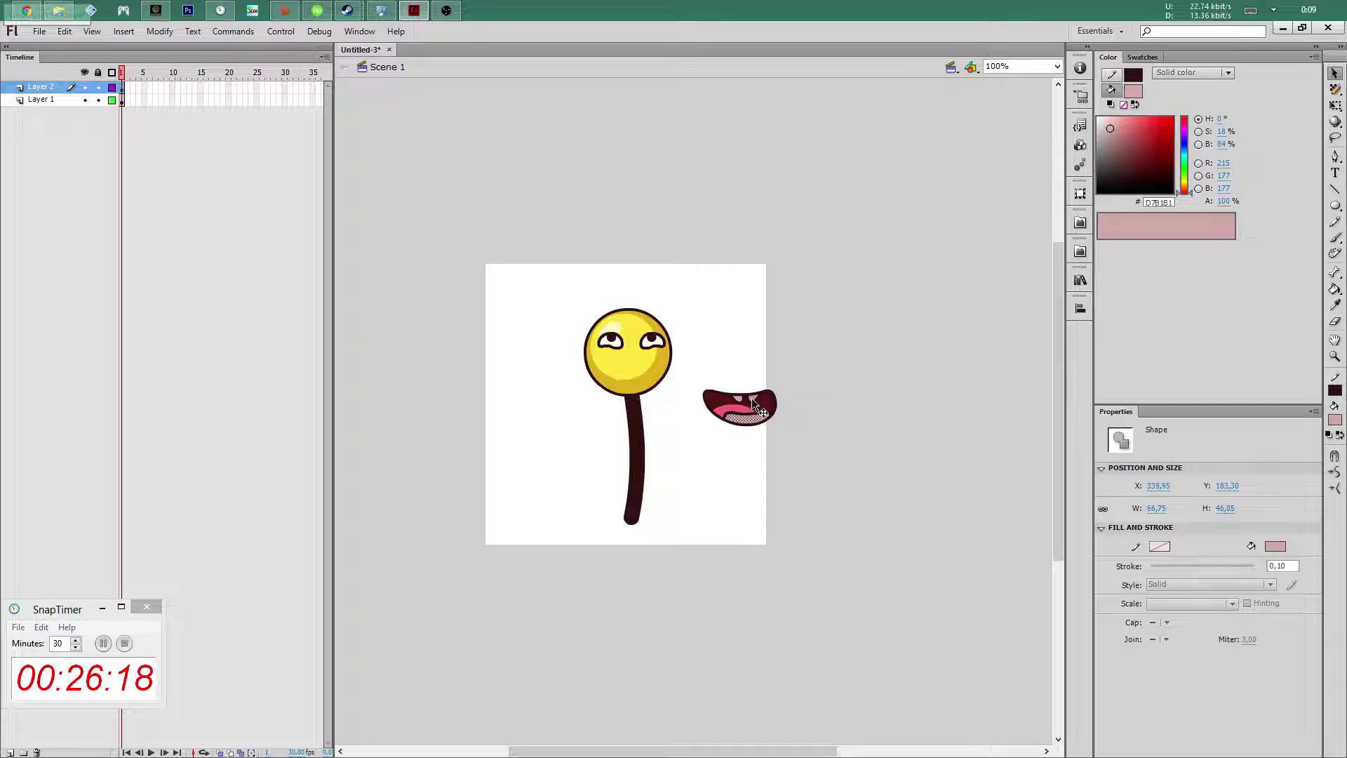
drag(1184, 190, 1184, 183)
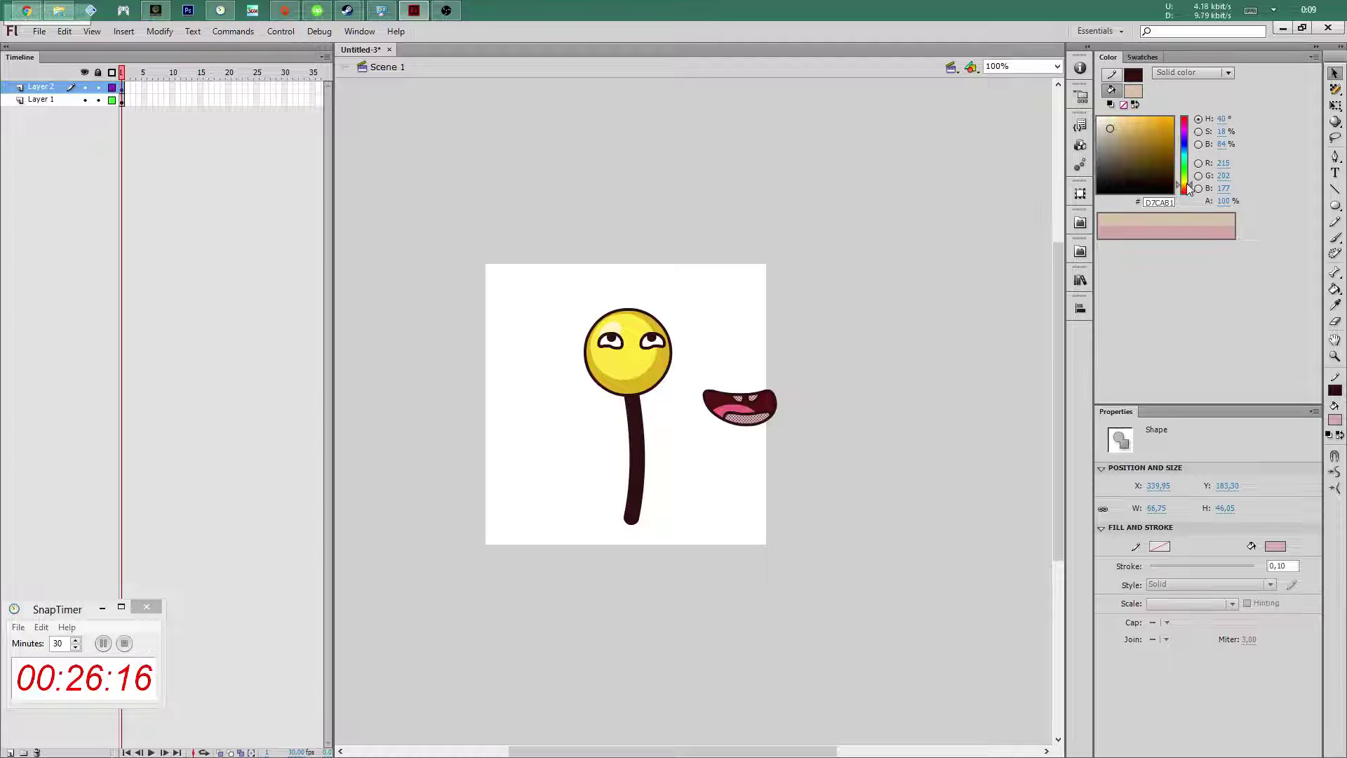
click(1113, 120)
click(726, 288)
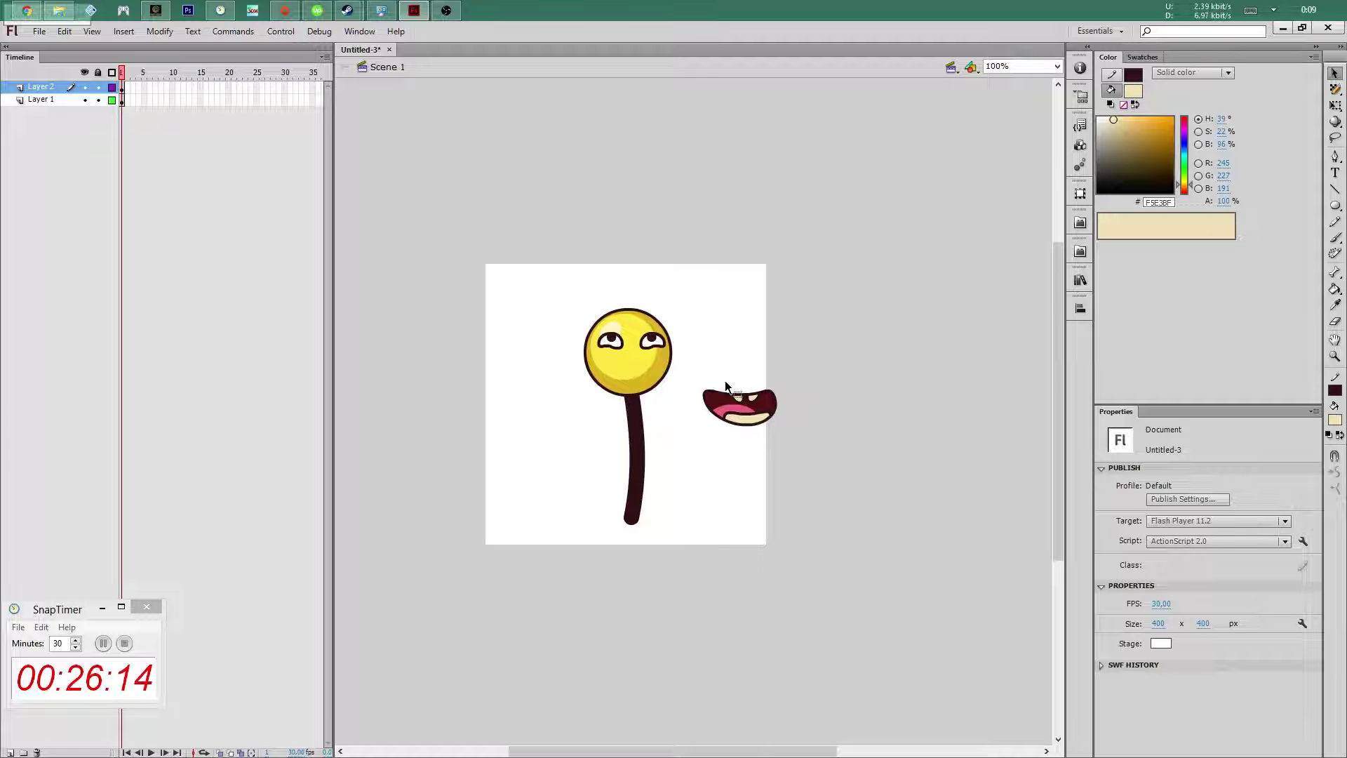
Move the mouth group onto the yellow face, shrink it and nudge it into place
drag(693, 378, 832, 455)
drag(765, 402, 652, 365)
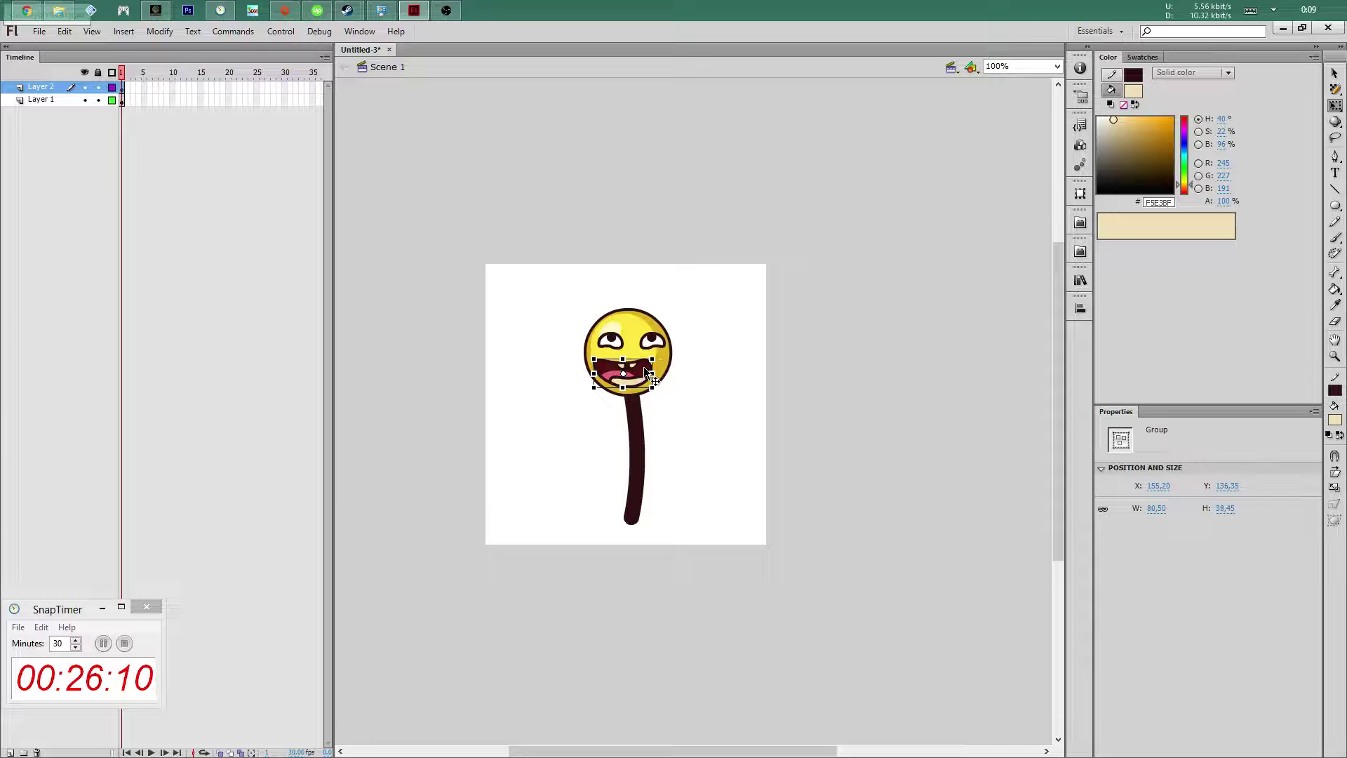
key(v)
key(shift+Left)
key(Left)
key(Left)
key(Up)
key(Up)
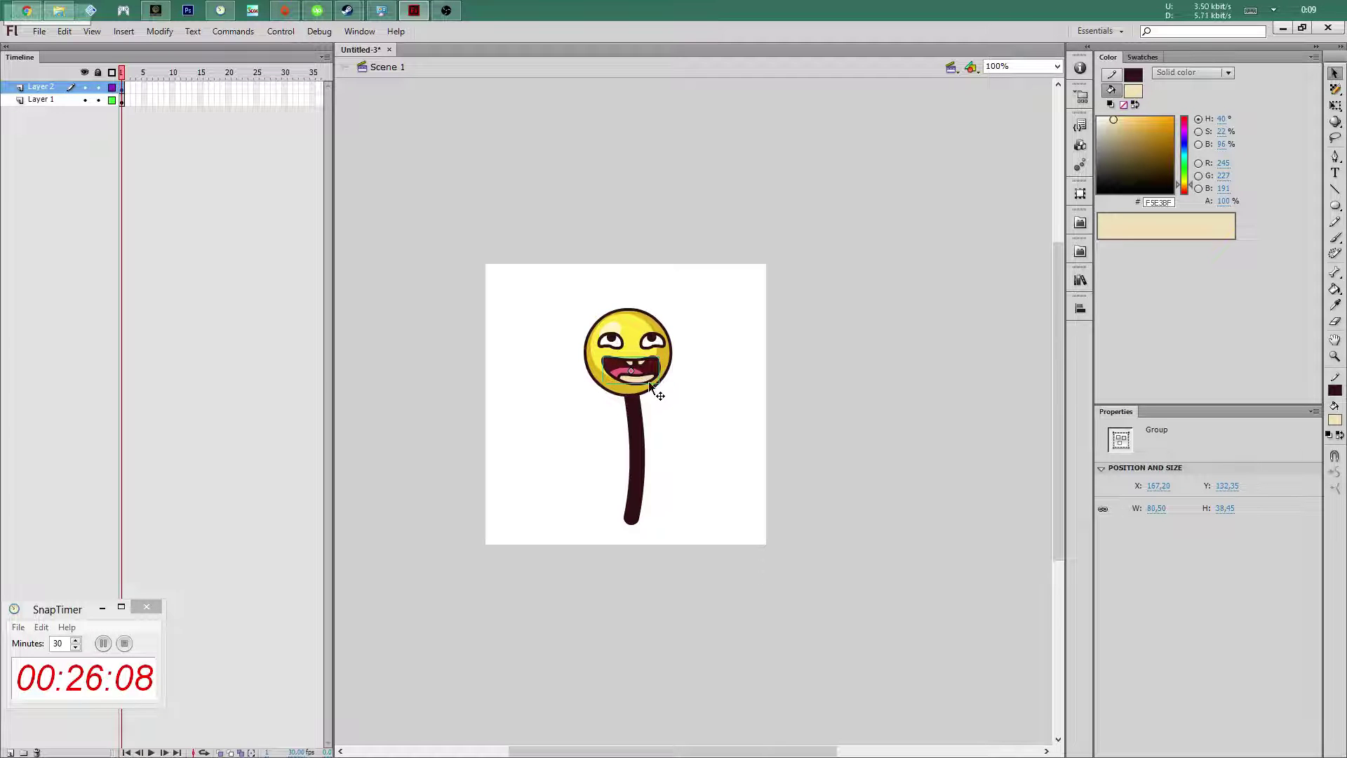
key(q)
drag(646, 357, 649, 361)
key(v)
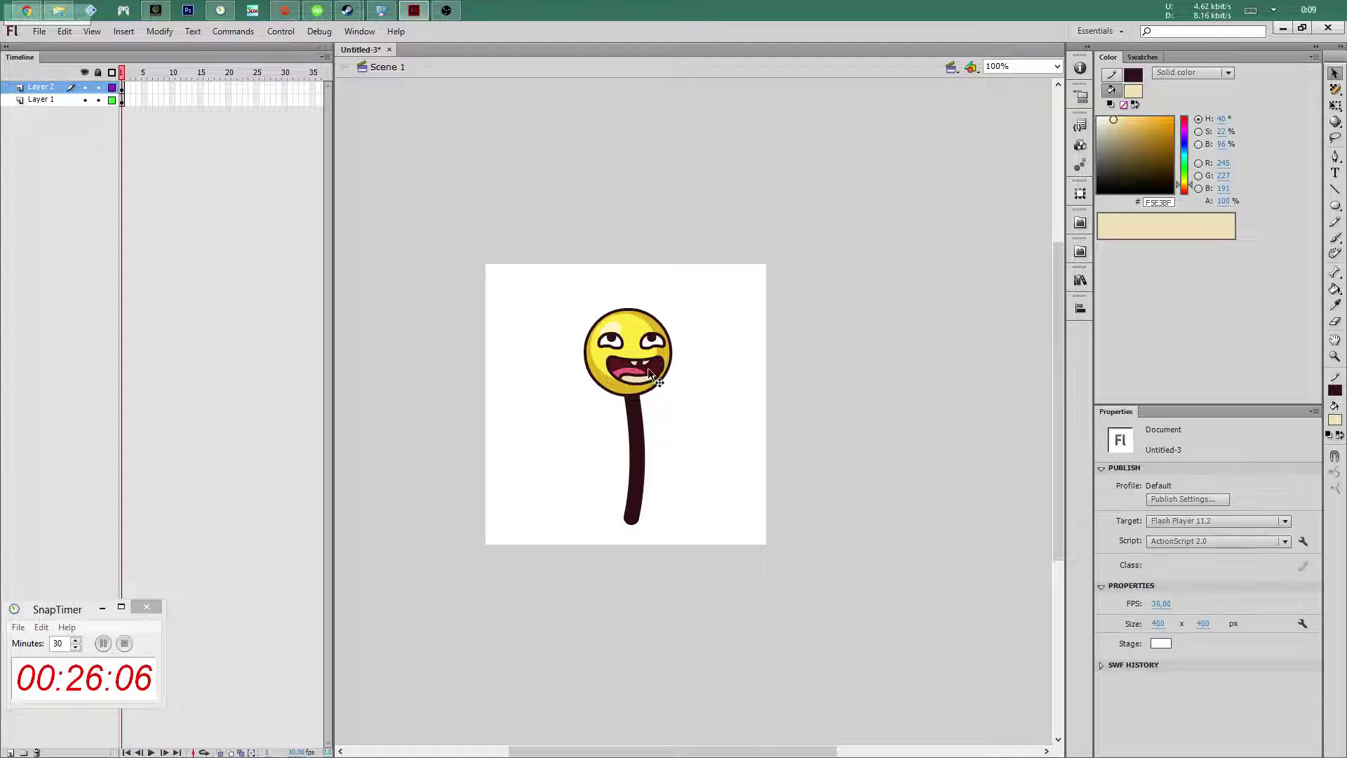
key(ctrl+shift+a)
key(ctrl+z)
key(ctrl+z)
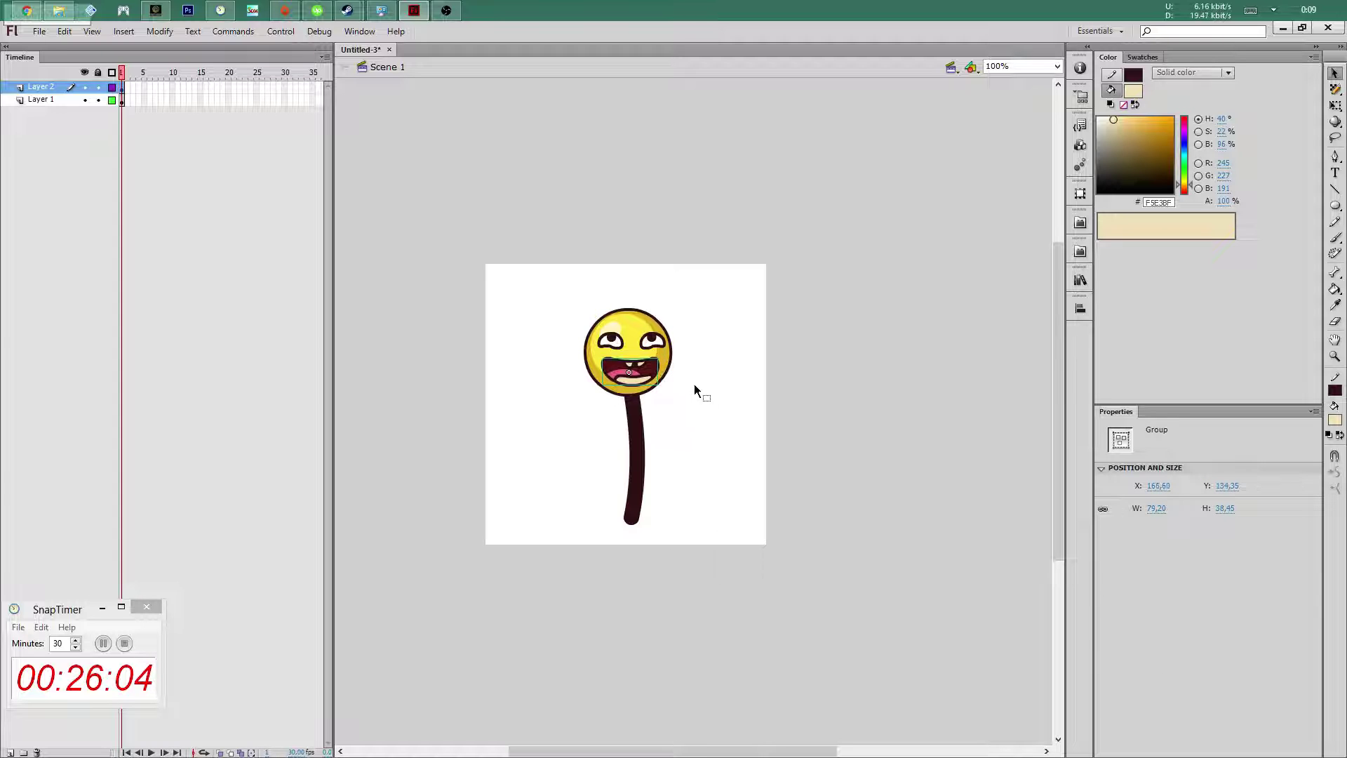
Stretch the mouth taller to about 79 × 56 px and nudge it down slightly
click(619, 355)
click(653, 339)
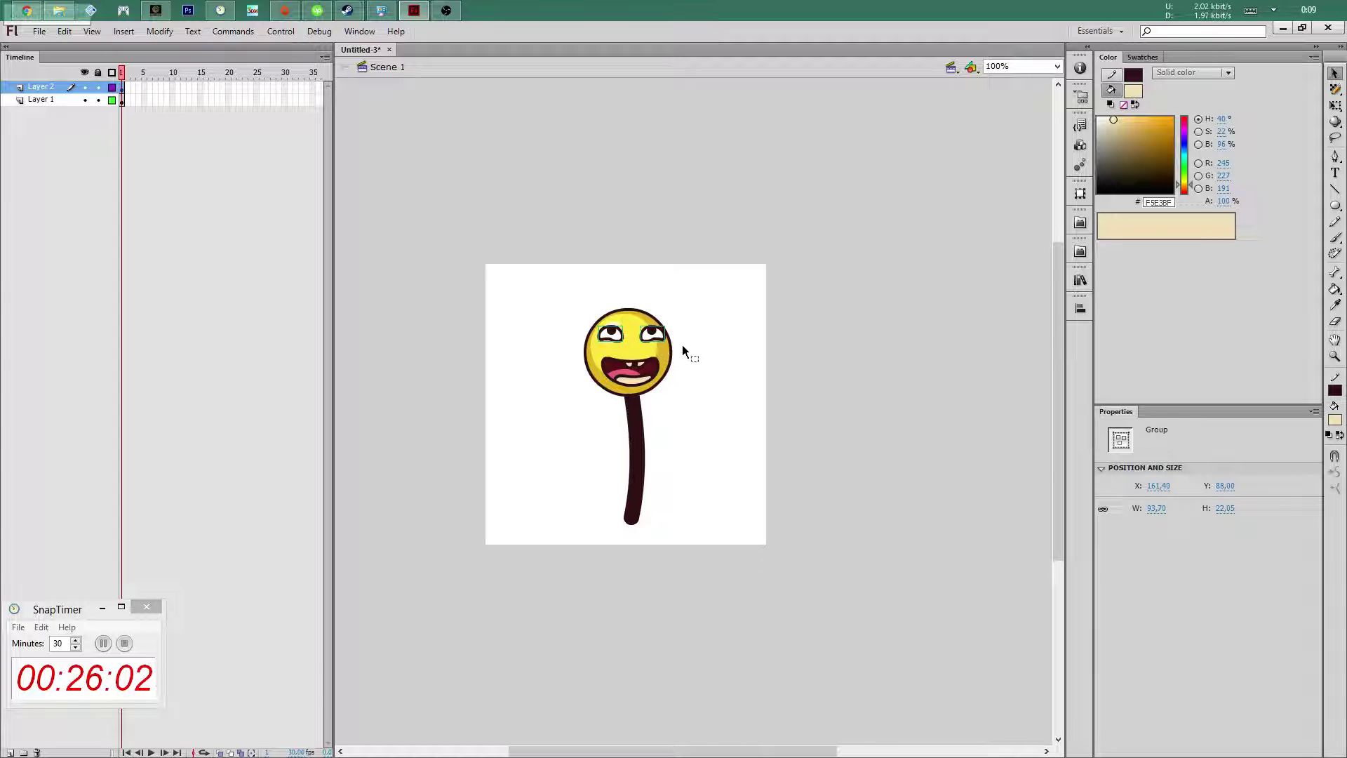
click(635, 365)
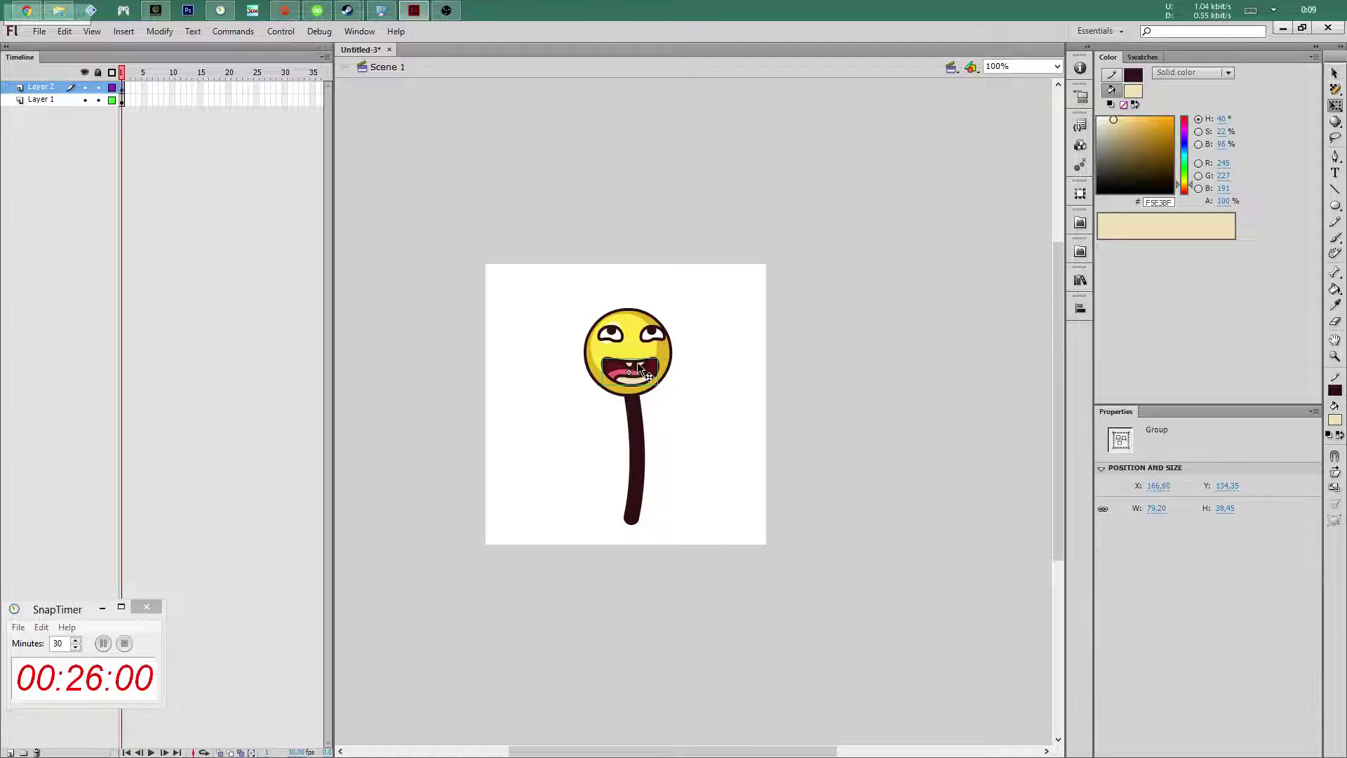
key(ctrl+z)
key(ctrl+z)
key(q)
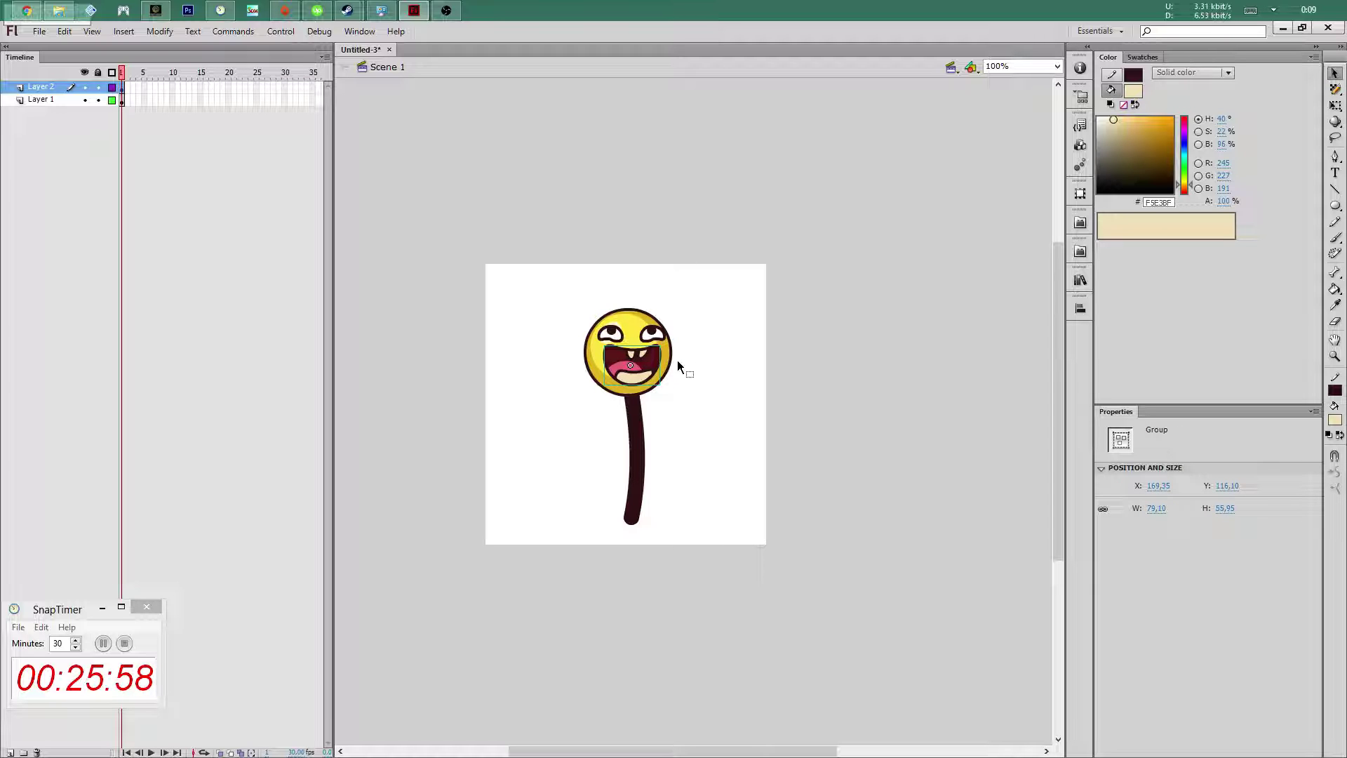
key(Down)
key(Down)
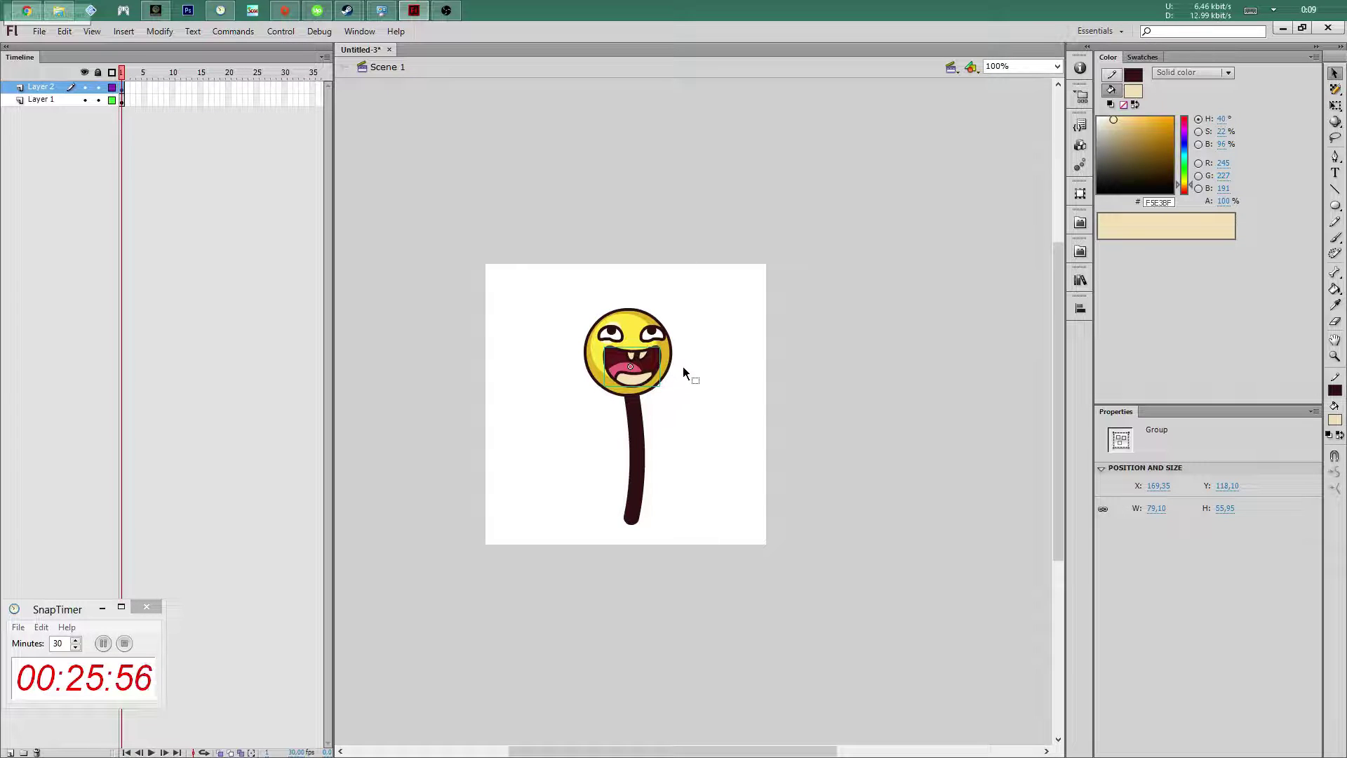
double_click(637, 364)
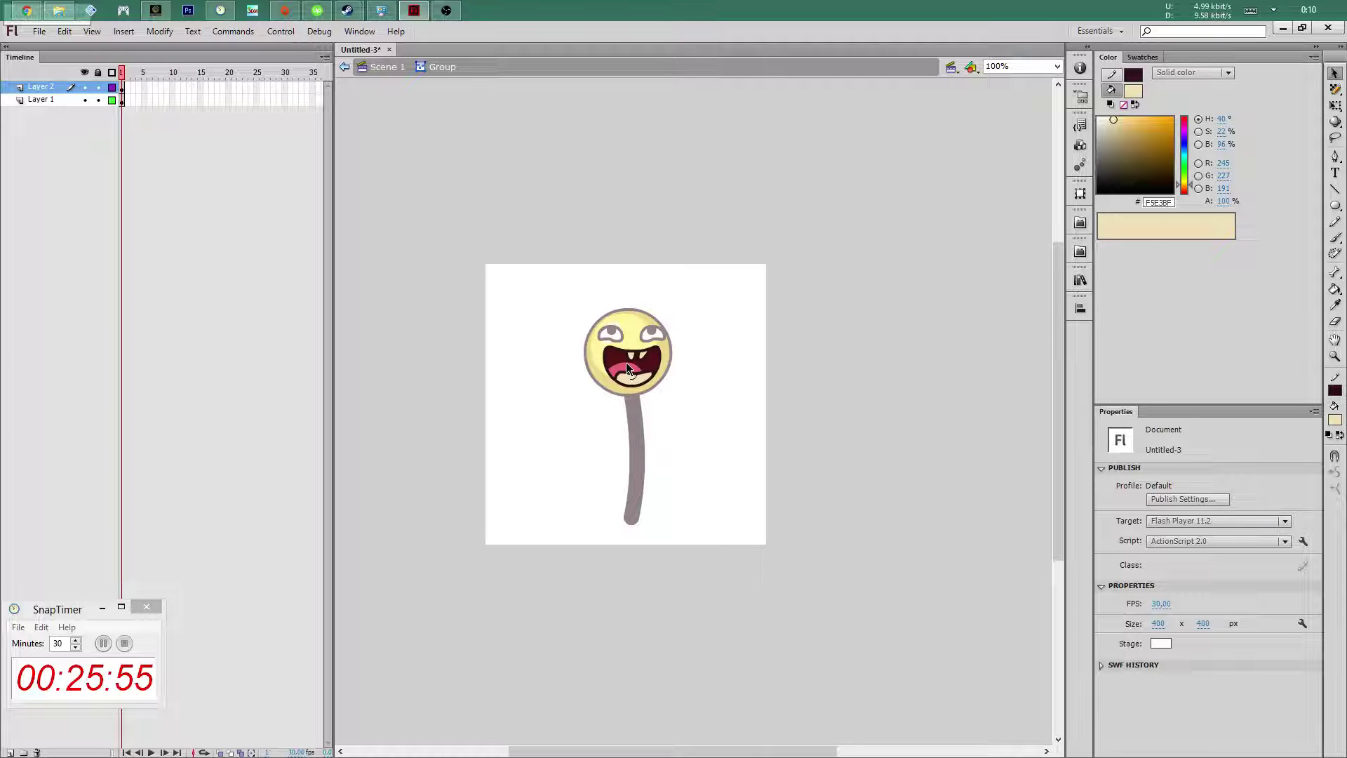
double_click(706, 364)
click(713, 361)
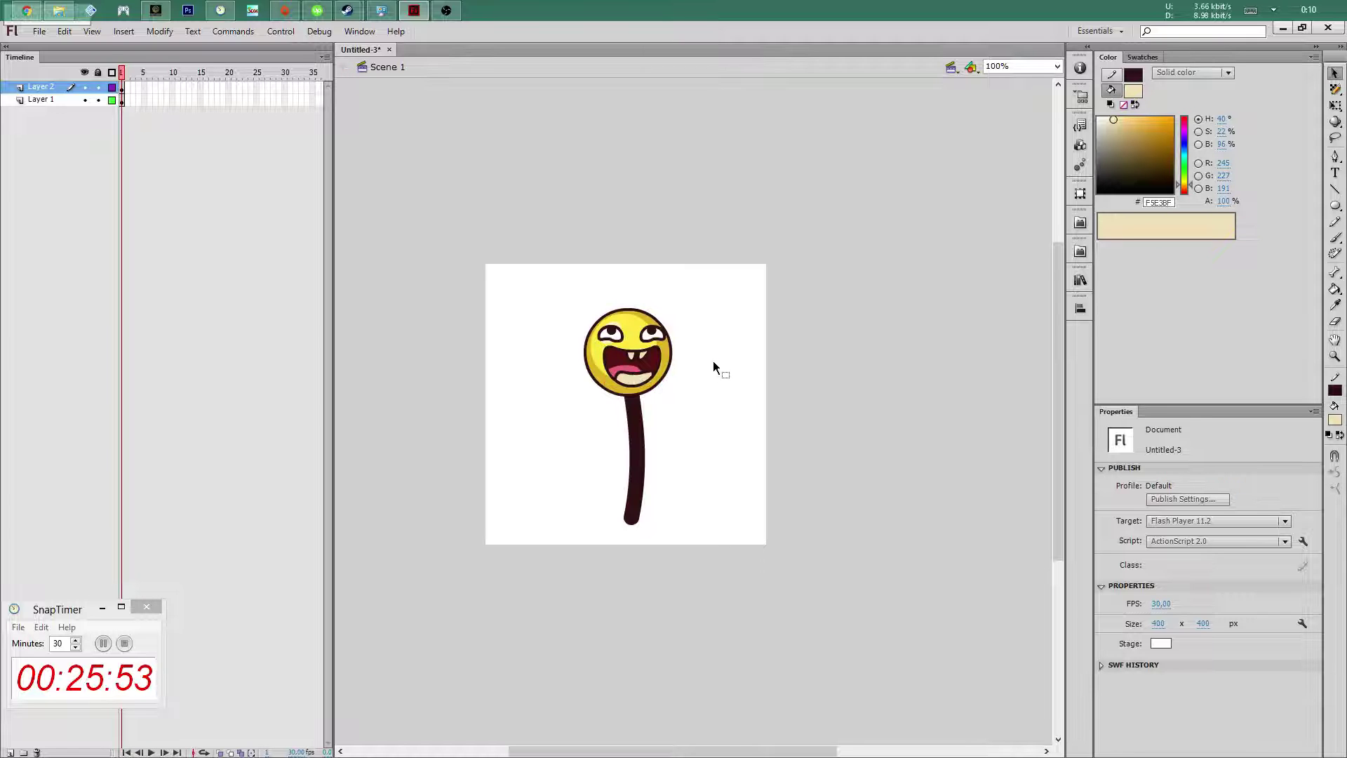
click(658, 336)
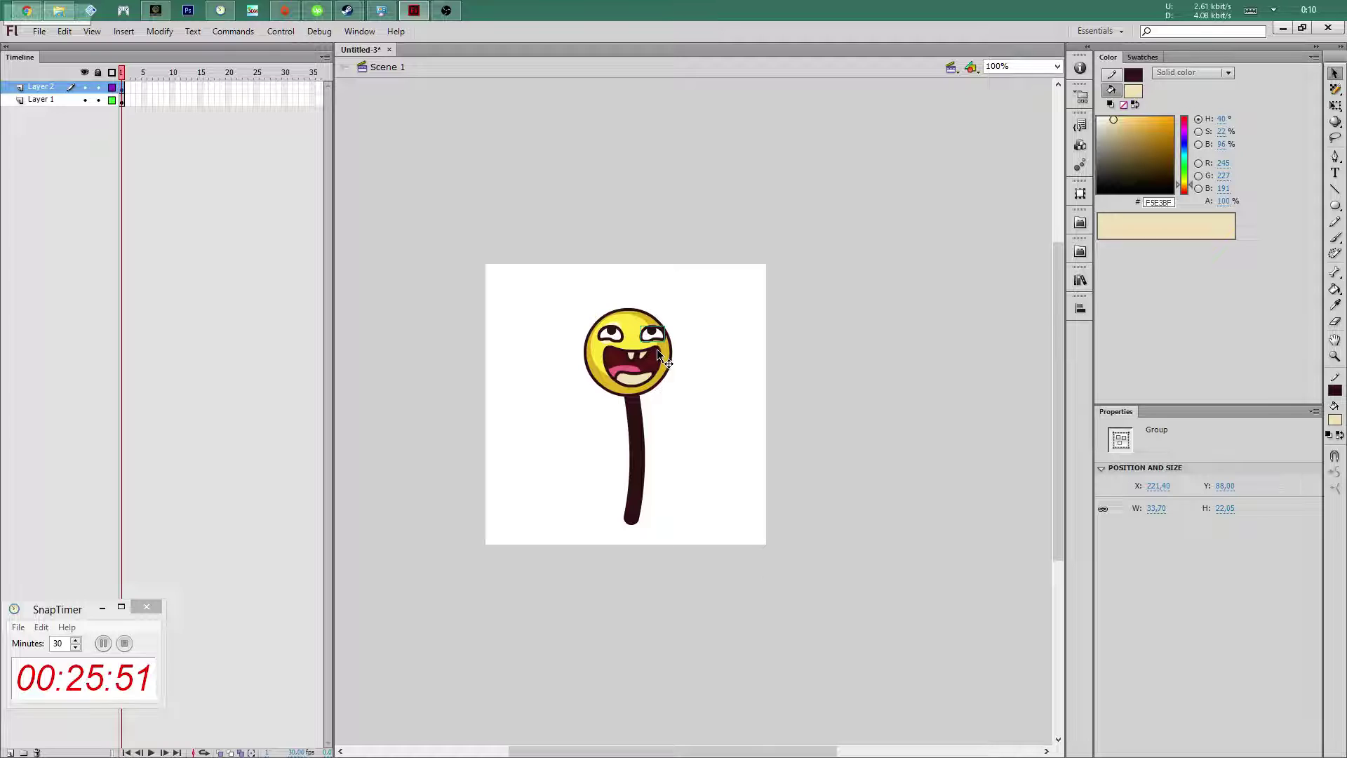
click(740, 204)
Draw an oval, pull it into an egg shape, and move it up onto the stage
key(o)
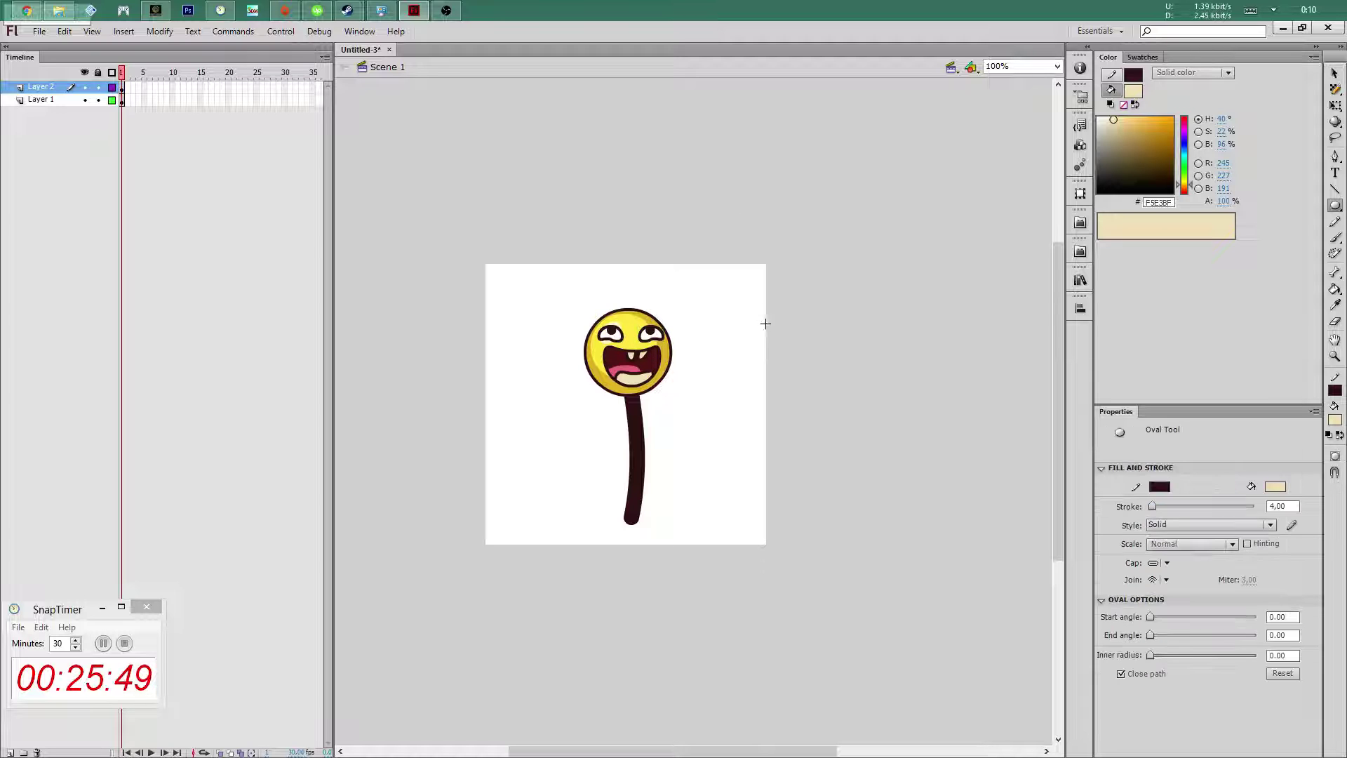
key(v)
mouse_move(828, 354)
mouse_down()
mouse_move(877, 385)
mouse_move(832, 408)
mouse_move(868, 372)
mouse_move(844, 397)
mouse_move(821, 338)
mouse_up()
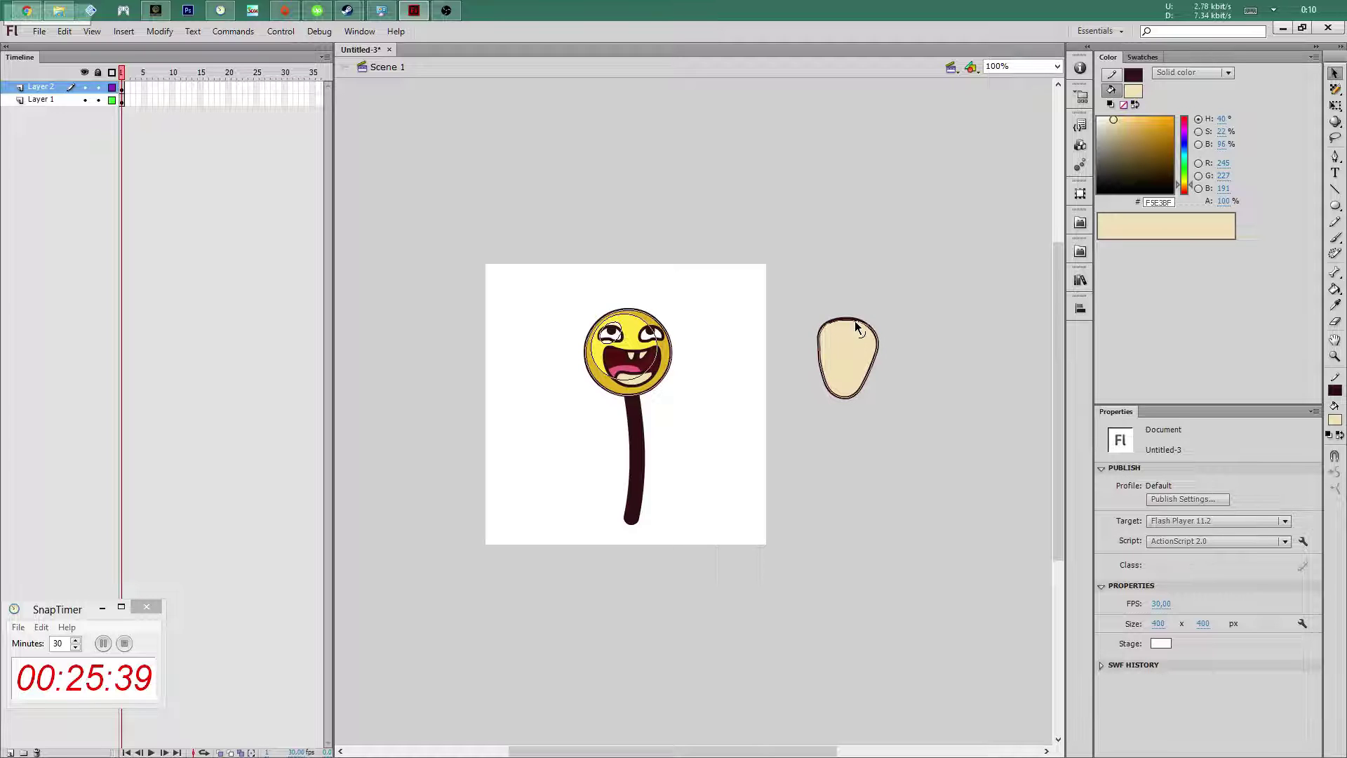
double_click(867, 345)
drag(866, 341, 741, 306)
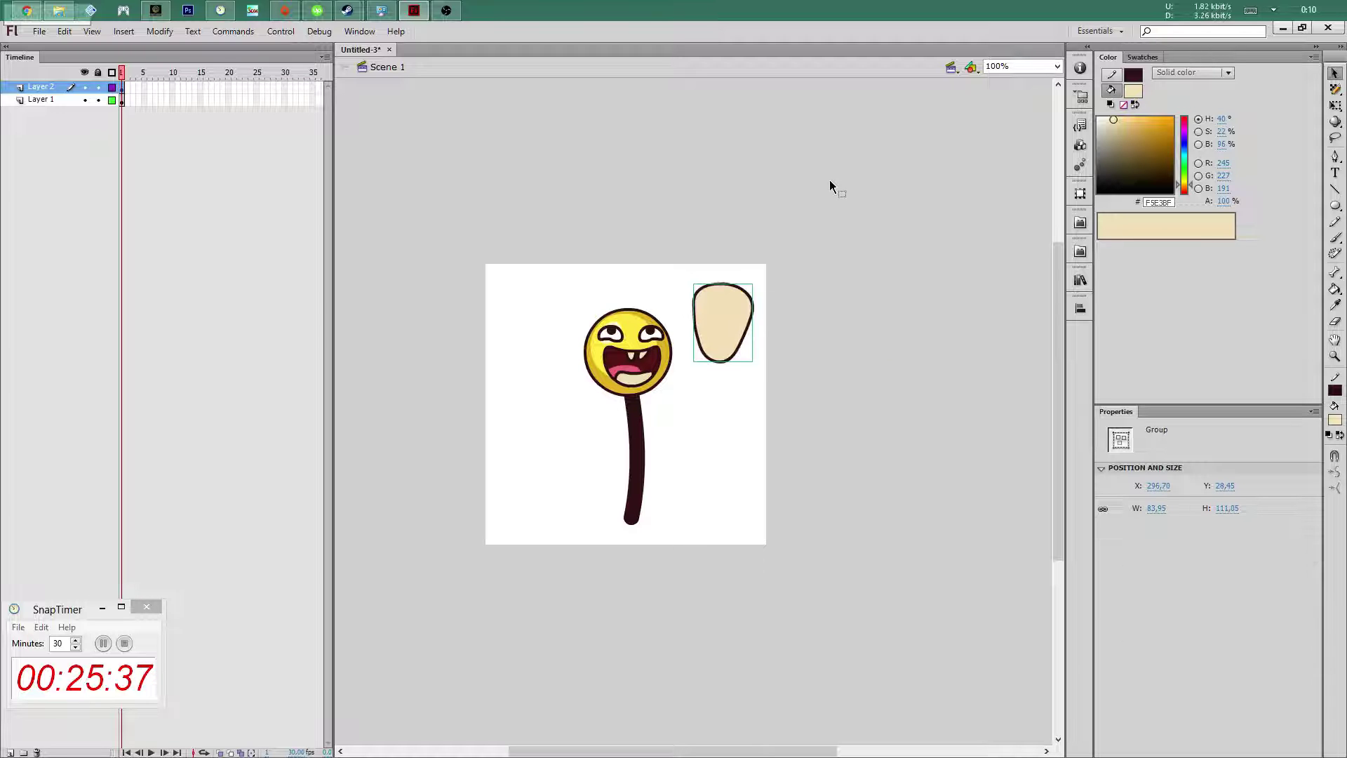
Fill the egg purple, group it, and rotate it against the face's upper right
mouse_move(1187, 190)
mouse_down()
mouse_move(1186, 128)
mouse_move(1151, 125)
mouse_up()
key(ctrl+g)
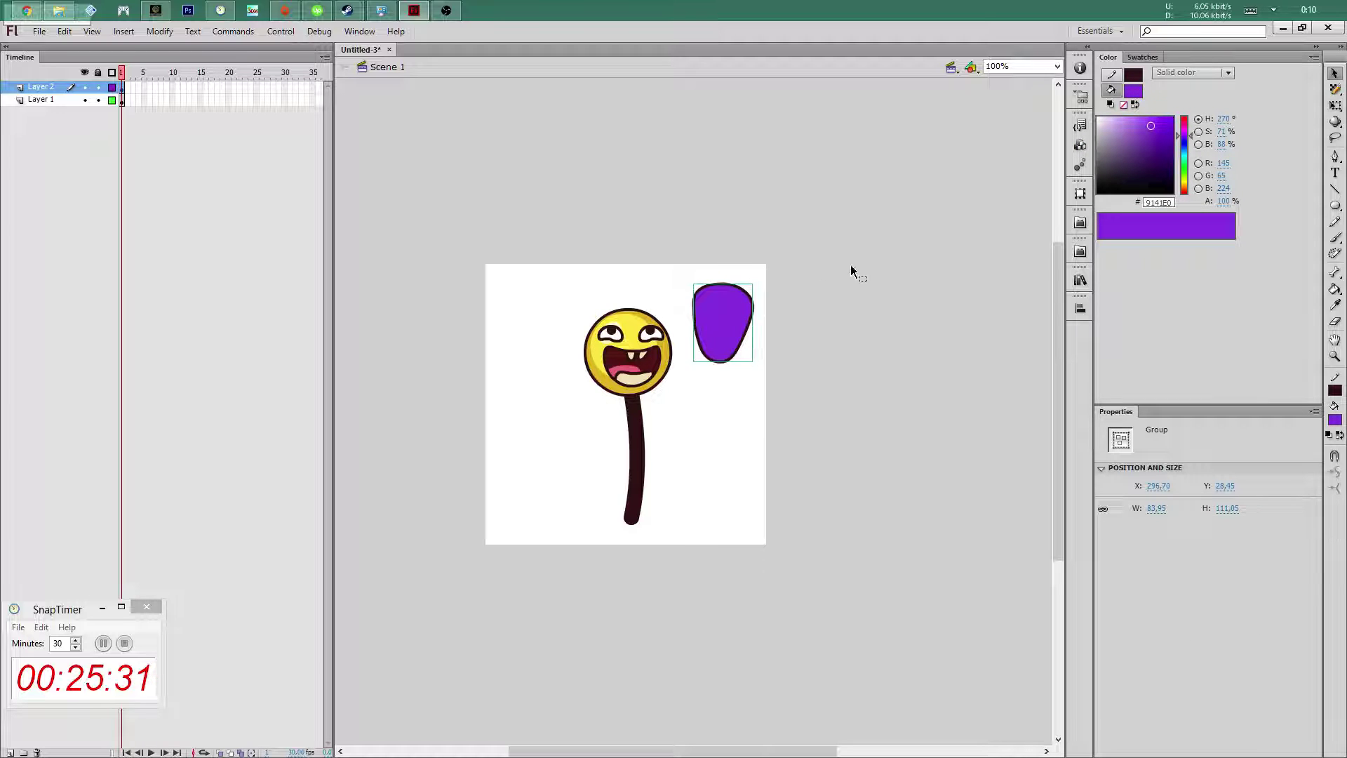
key(ctrl+shift+g)
drag(1152, 128, 1189, 133)
key(ctrl+g)
drag(714, 306, 687, 317)
key(q)
key(v)
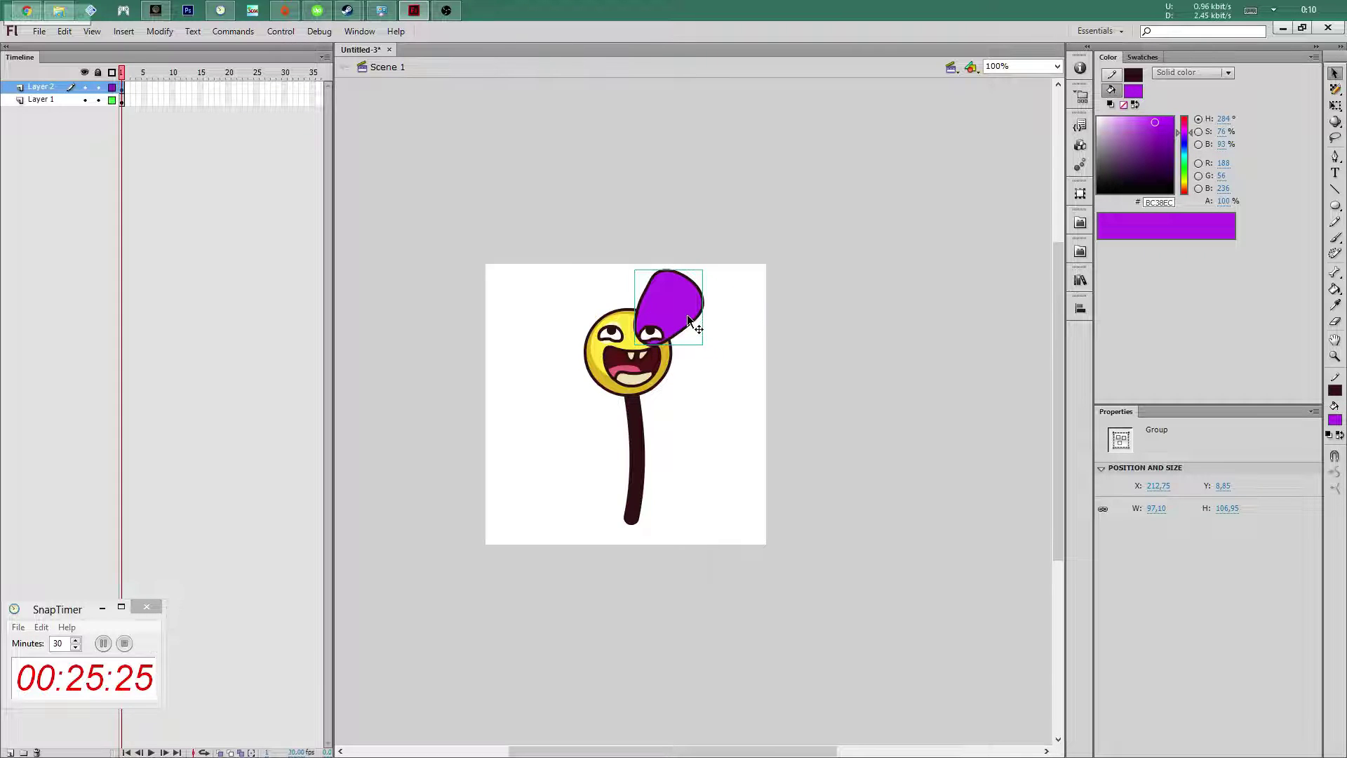
Move the purple petal onto a new layer below Layer 2, pasted in place
key(Delete)
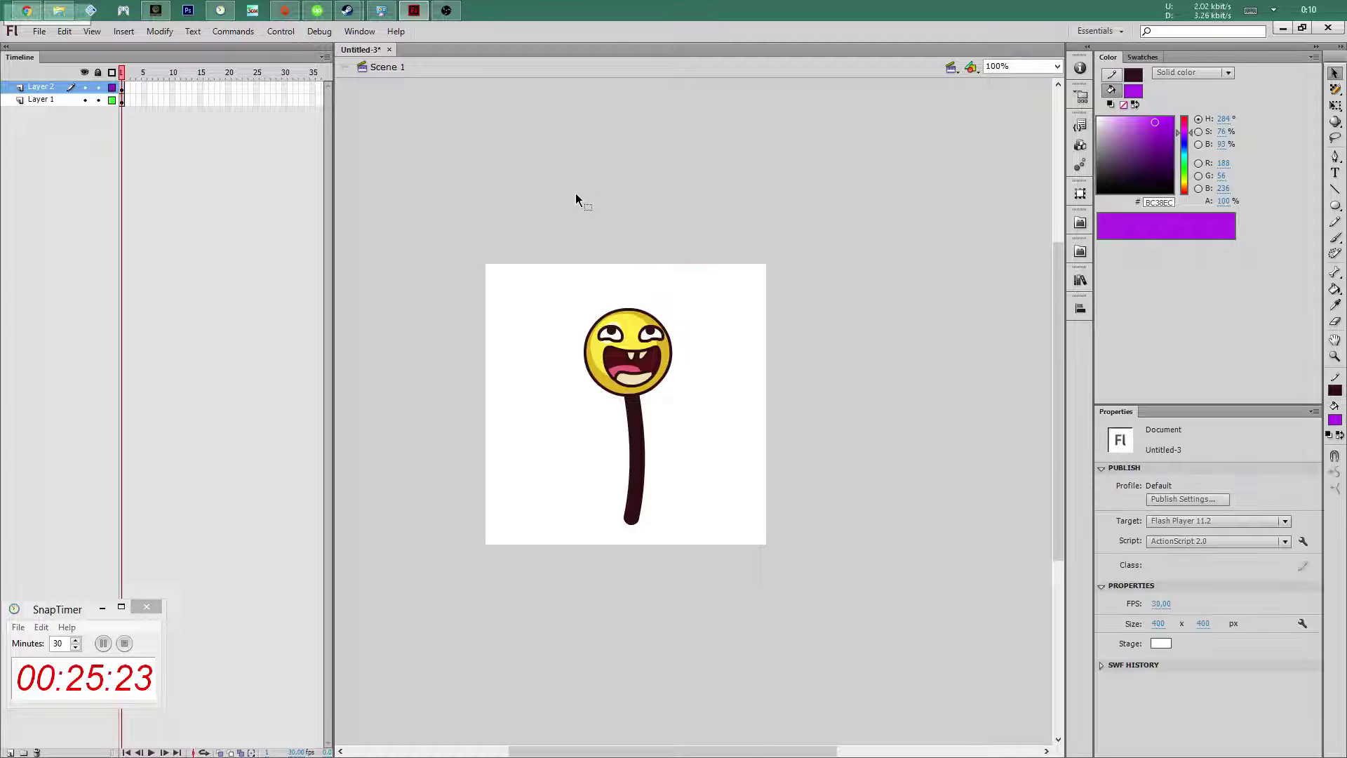
click(9, 752)
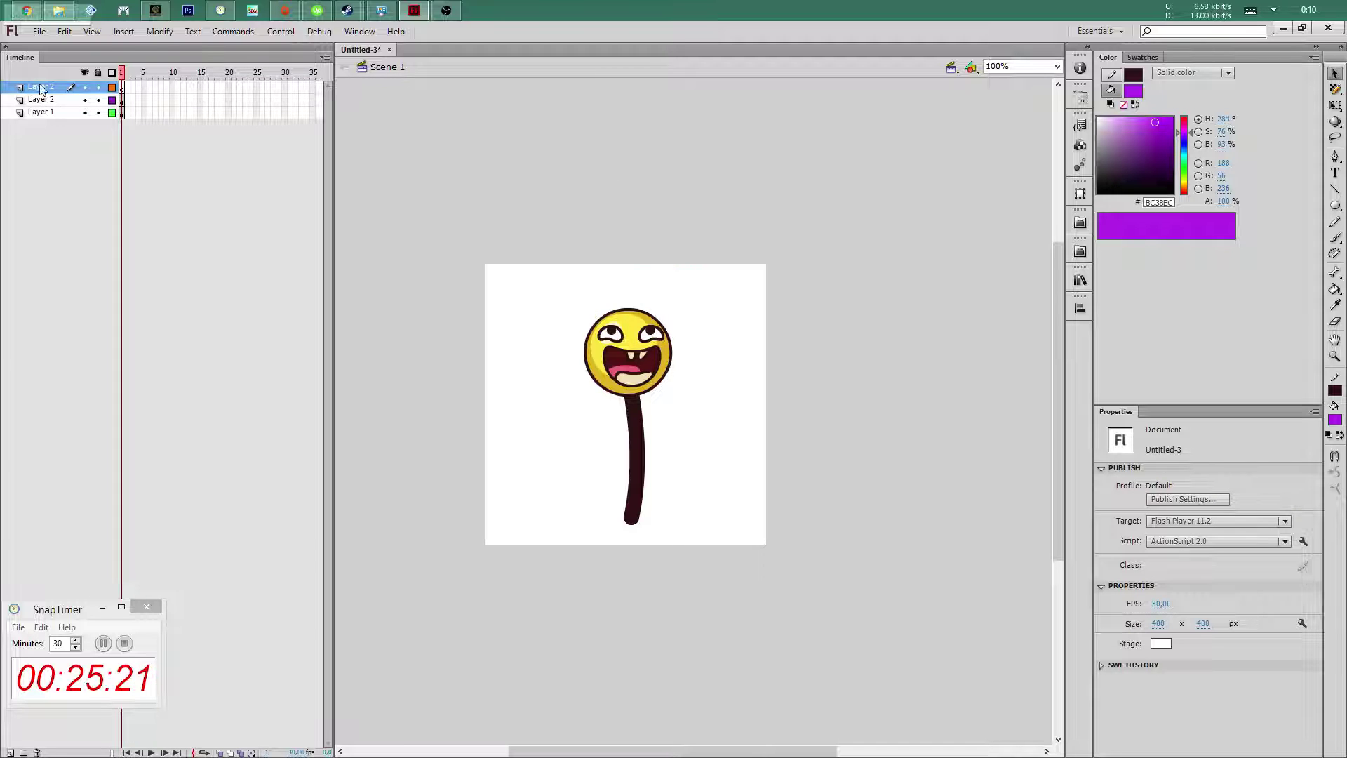
drag(42, 89, 42, 107)
key(ctrl+shift+v)
drag(736, 292, 701, 303)
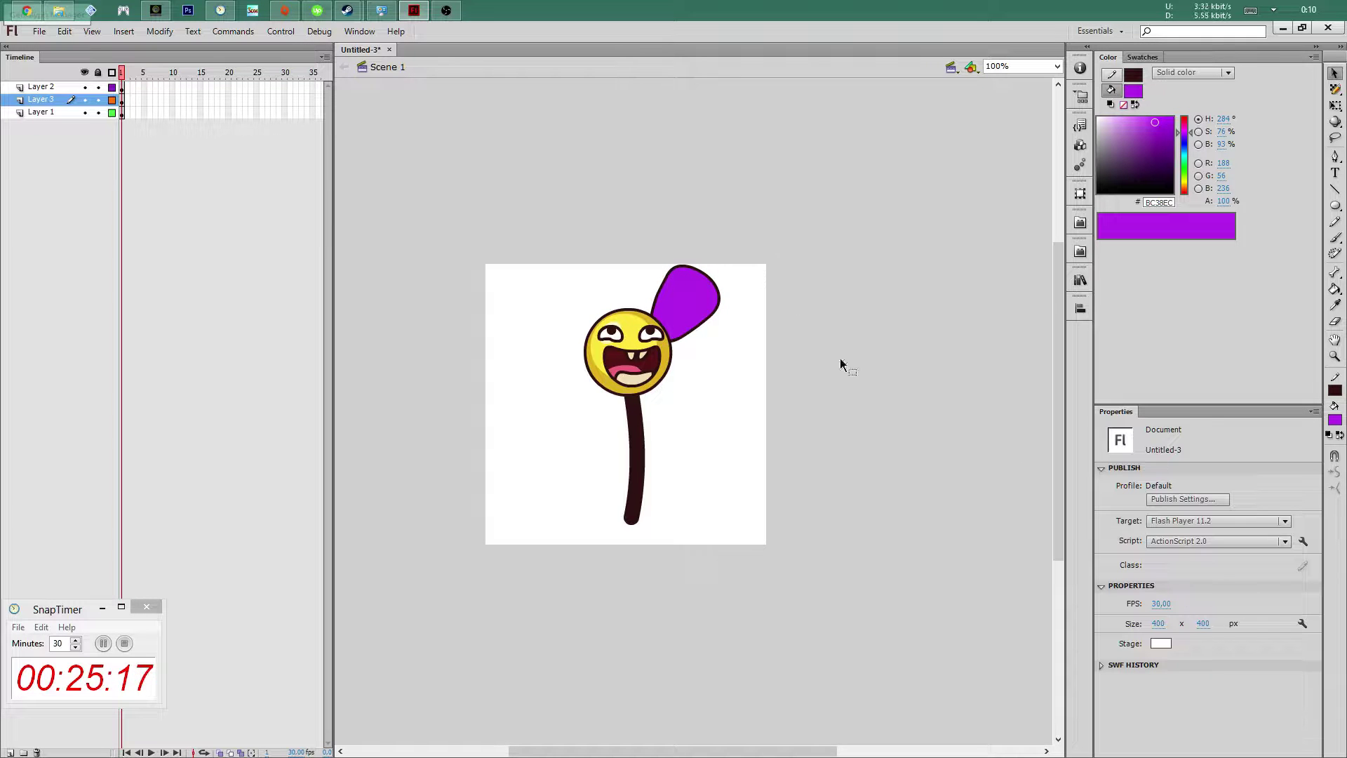
Shift all artwork down 50 px and set the stage height to 450
key(ctrl+a)
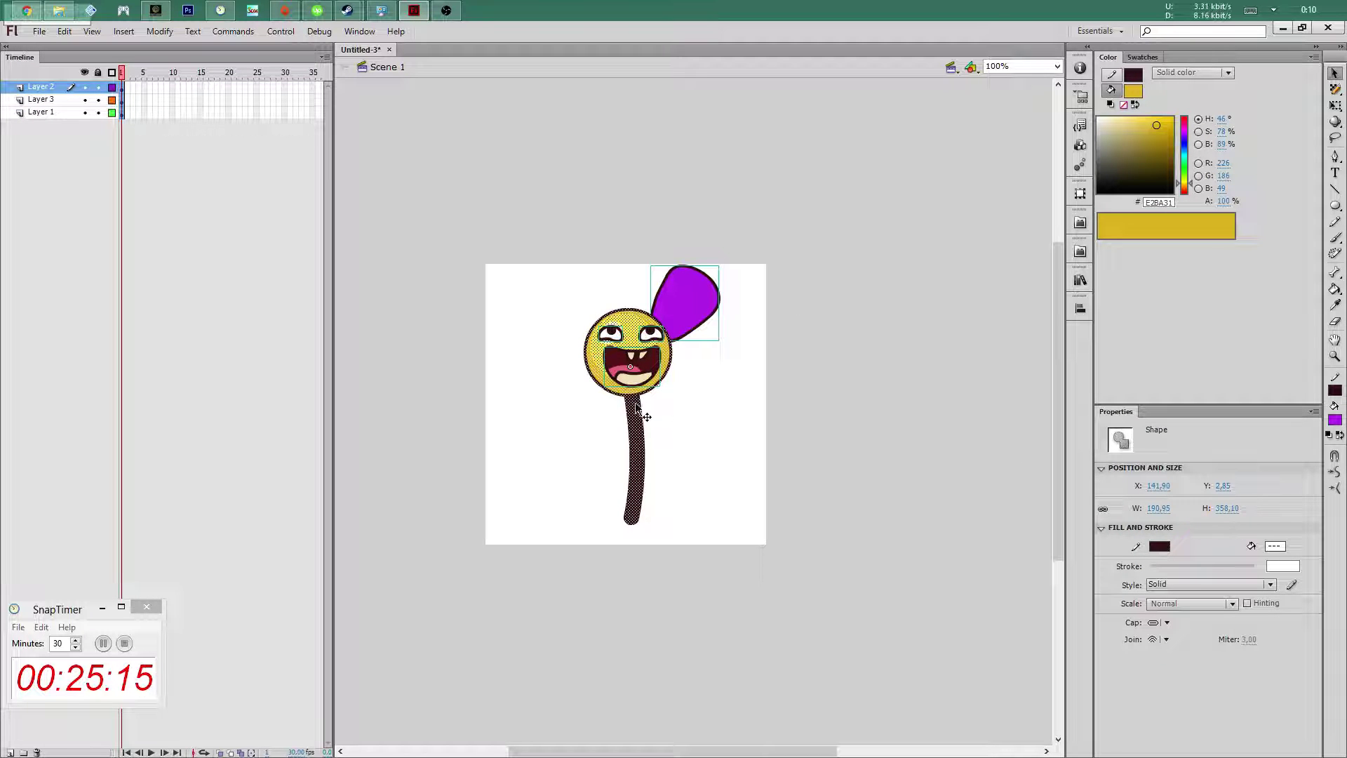
key(shift+Down)
key(shift+Down)
key(shift+Down)
key(shift+Down)
key(shift+Down)
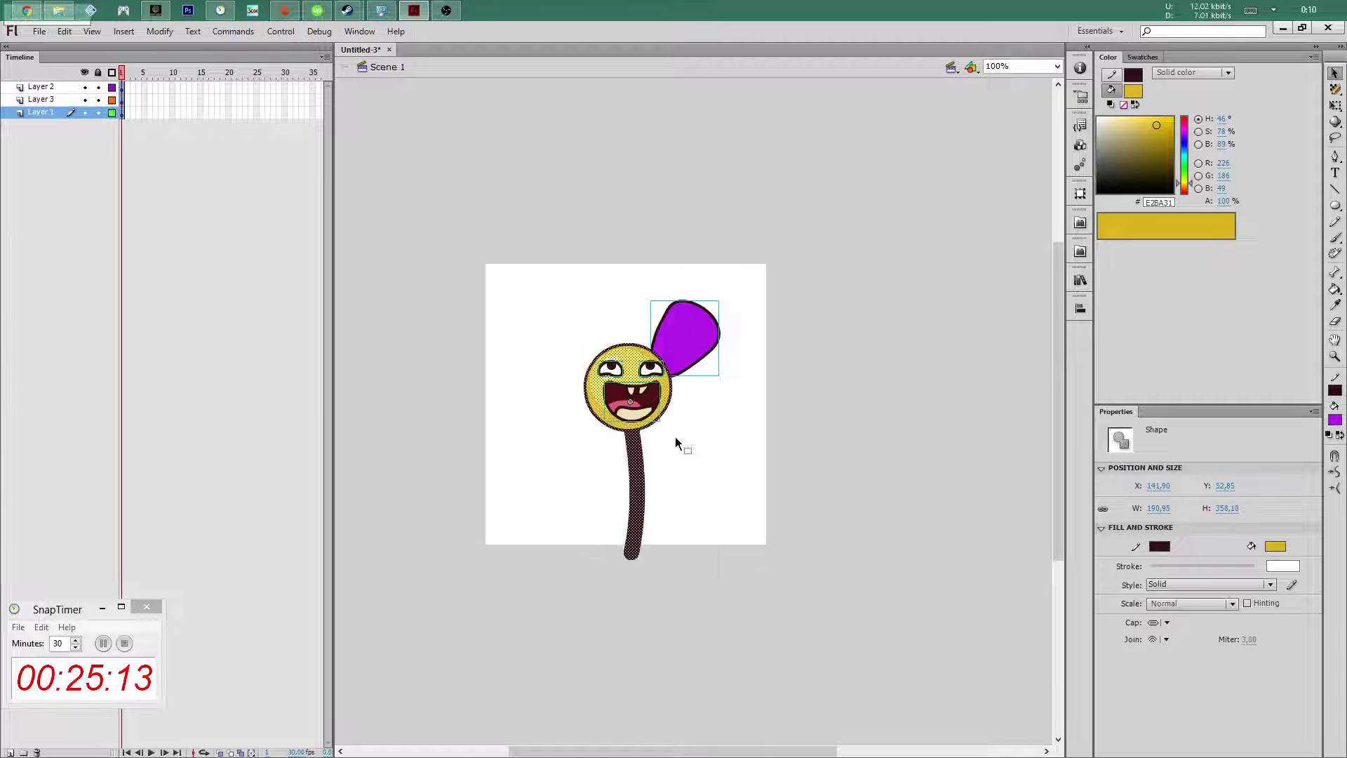
click(710, 456)
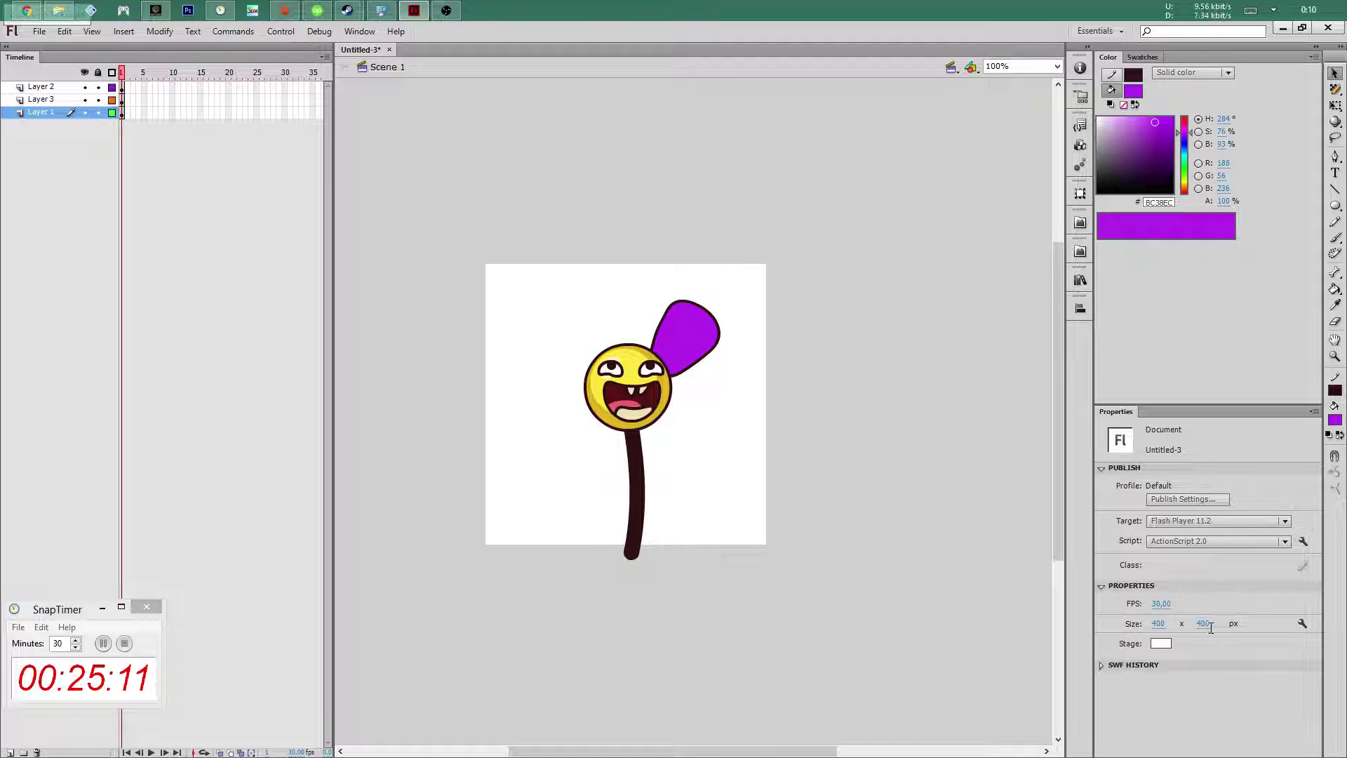
text(450)
key(Return)
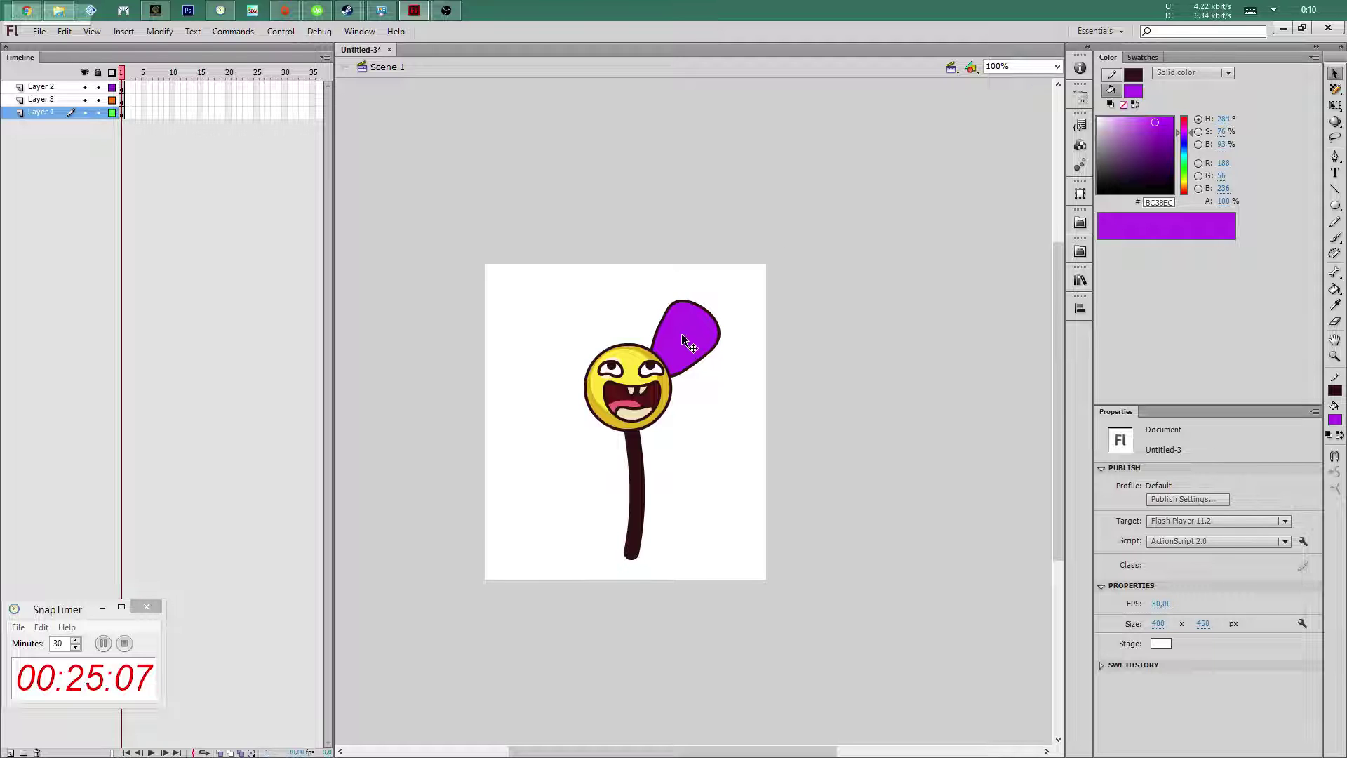
Duplicate the petal to the right of the face and rotate it into place
double_click(697, 352)
double_click(765, 324)
mouse_move(702, 337)
mouse_down()
mouse_move(686, 319)
mouse_move(725, 389)
mouse_up()
mouse_move(750, 341)
mouse_down()
mouse_move(767, 355)
mouse_move(697, 377)
mouse_up()
key(v)
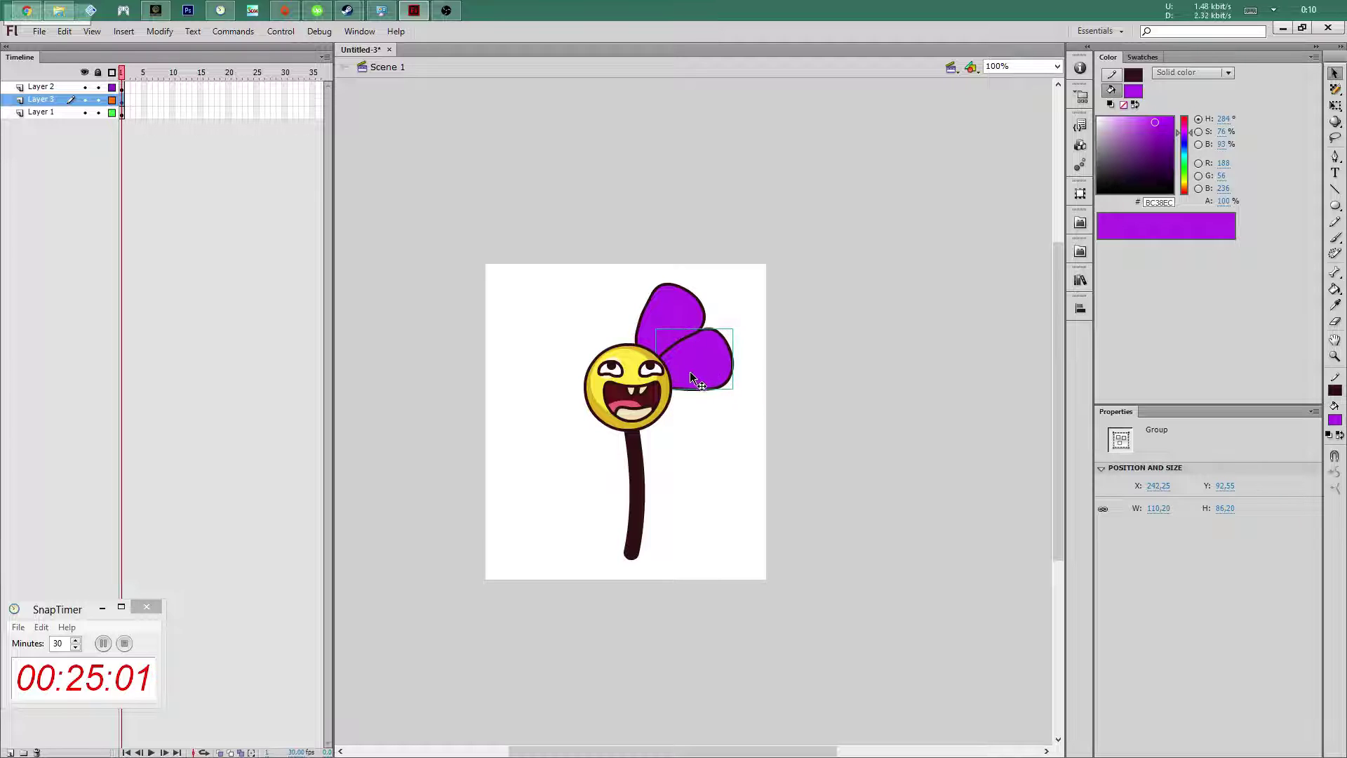
key(Right)
key(Right)
key(Right)
key(Up)
key(Up)
key(Up)
Add a rotated petal copy below the face
mouse_move(692, 382)
mouse_down()
mouse_move(686, 471)
mouse_move(726, 506)
mouse_up()
key(q)
key(v)
drag(654, 440, 630, 428)
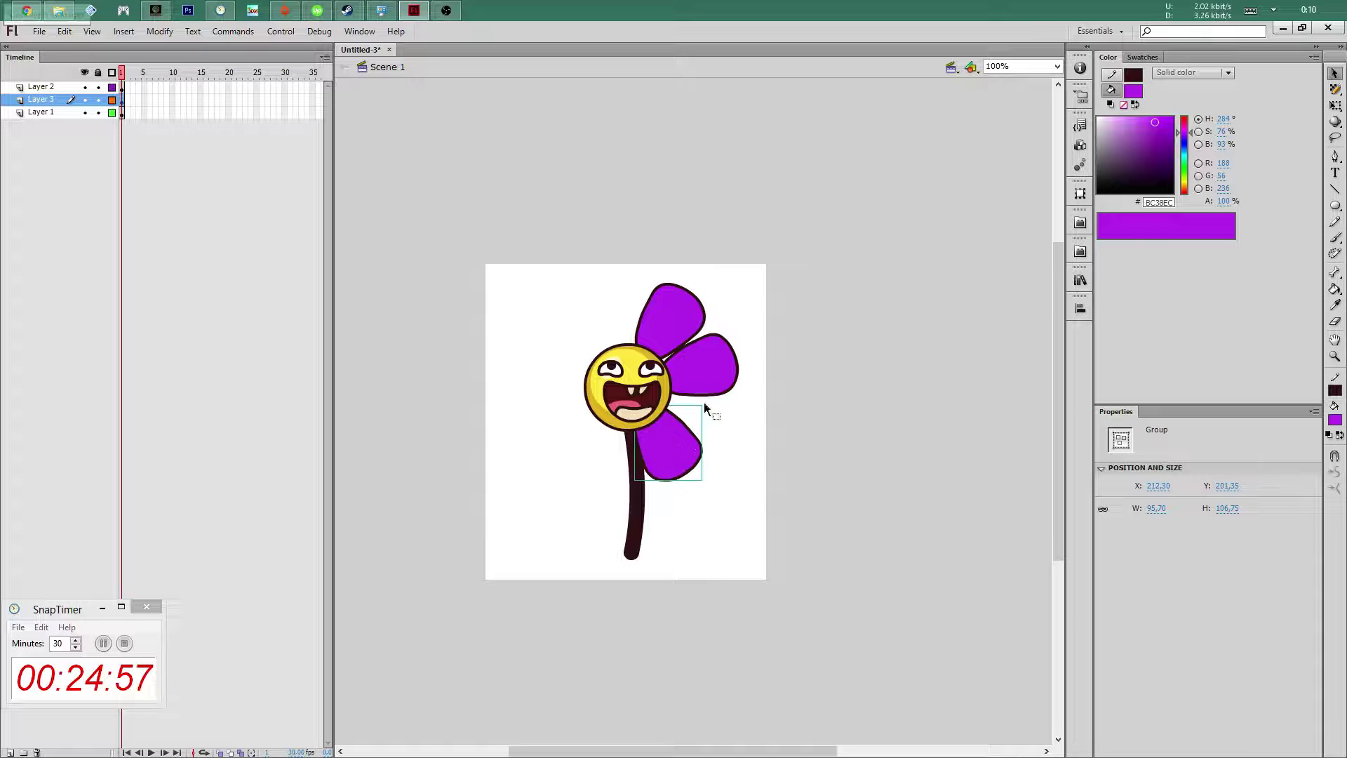
click(710, 372)
key(q)
key(v)
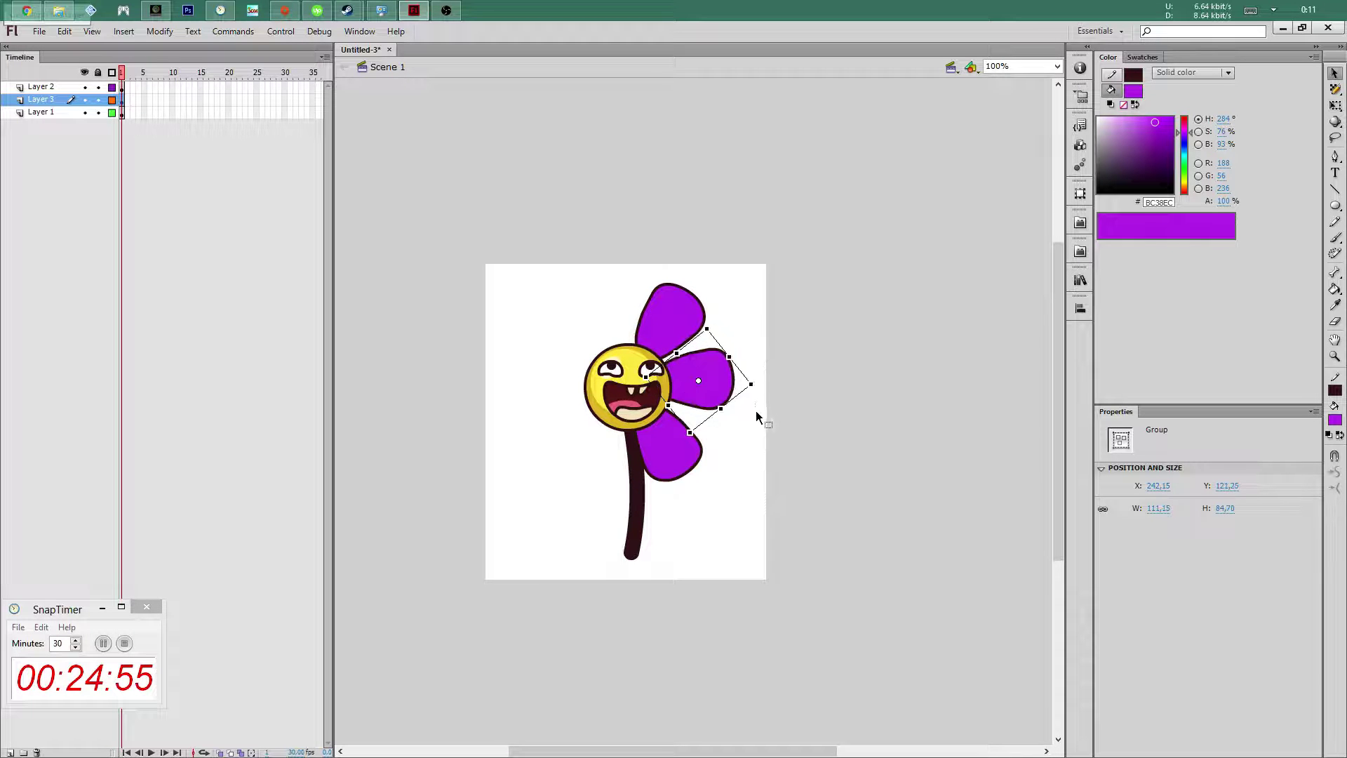
Add a counter-clockwise rotated petal copy at the lower left
click(756, 410)
drag(654, 444, 579, 444)
key(q)
mouse_move(602, 519)
mouse_down()
mouse_move(604, 481)
mouse_move(562, 353)
mouse_move(575, 406)
mouse_move(568, 376)
mouse_move(591, 314)
mouse_up()
key(v)
key(q)
key(v)
Add an upright petal copy at the top left beside the top petal
key(q)
mouse_move(628, 271)
mouse_down()
mouse_move(619, 343)
mouse_move(600, 305)
mouse_up()
key(v)
click(758, 282)
Select the top-left, left, bottom-left and top-right petals together
click(553, 367)
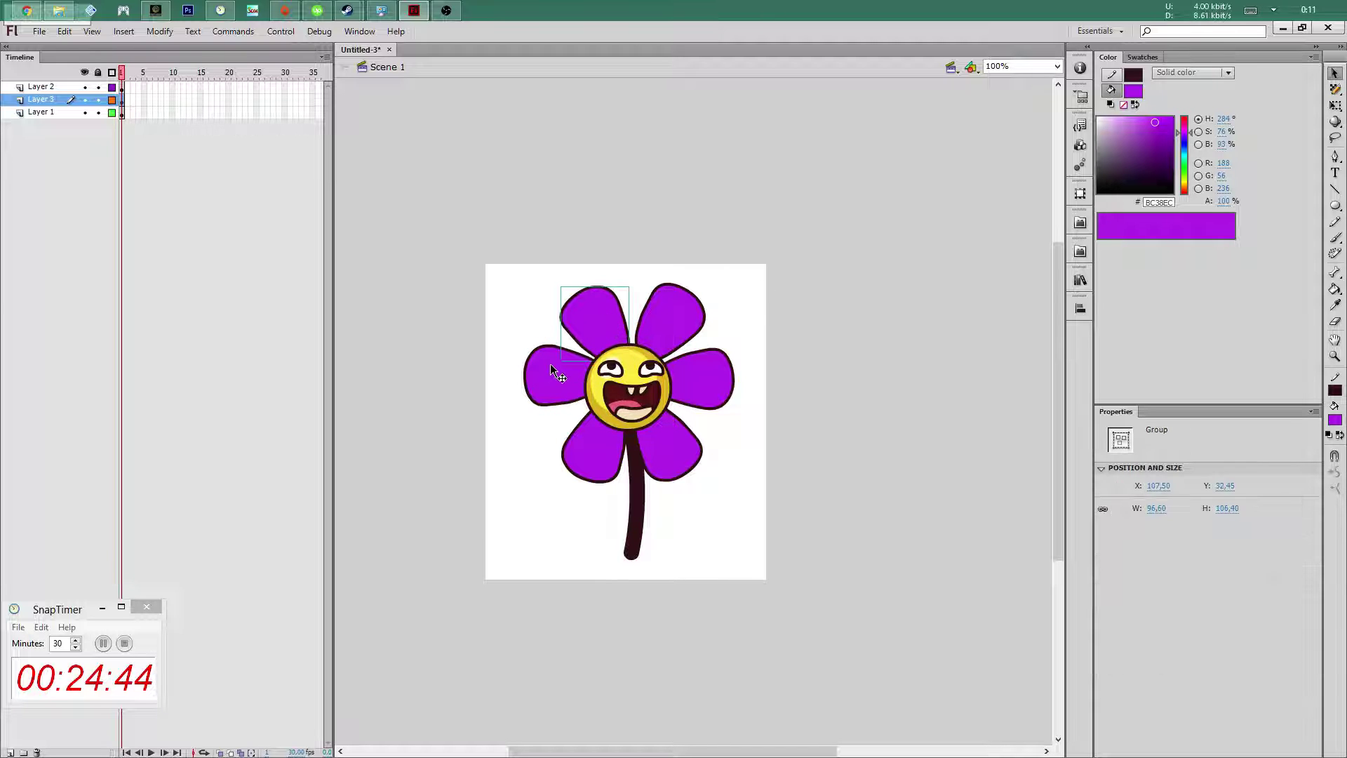
click(734, 305)
click(569, 310)
shift+click(571, 372)
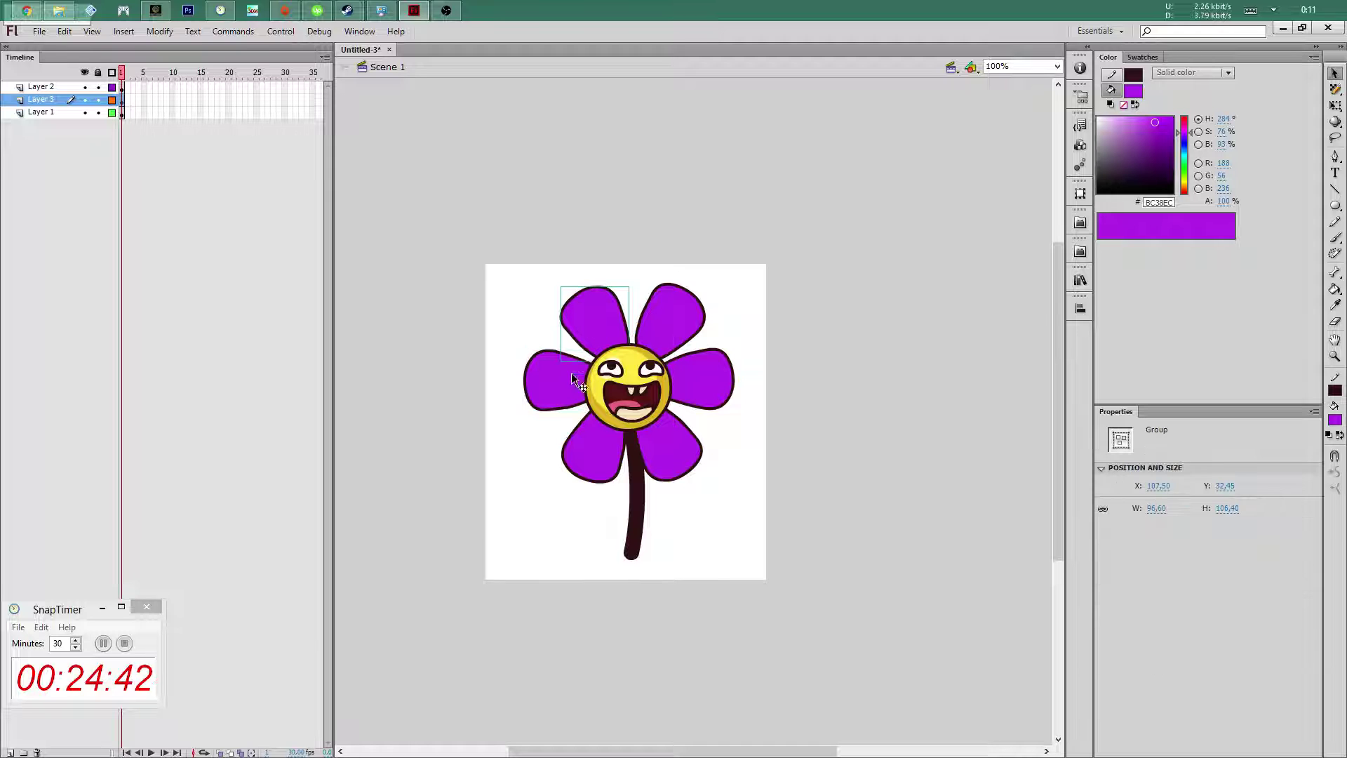
shift+click(630, 456)
shift+click(679, 320)
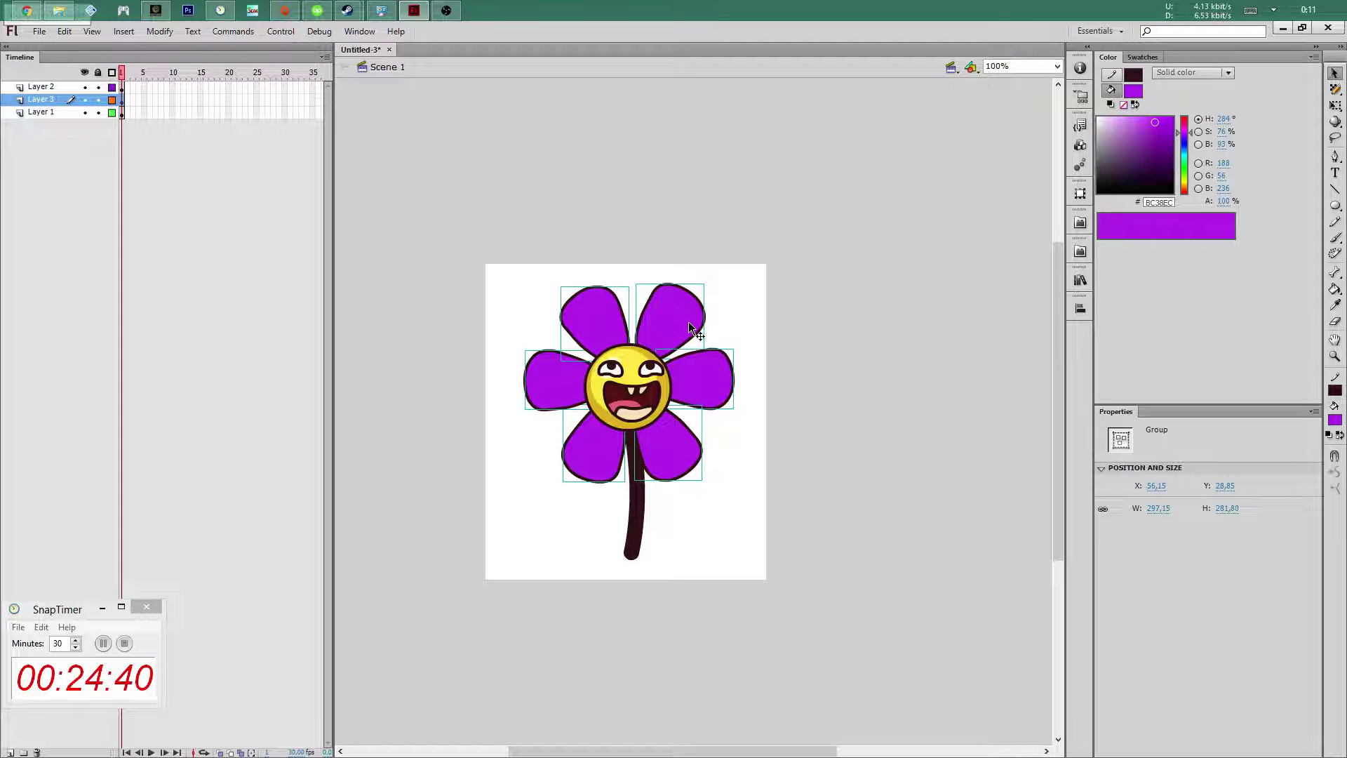
Rotate the copied petals into the gaps between the originals and scale them down into an inner ring
key(q)
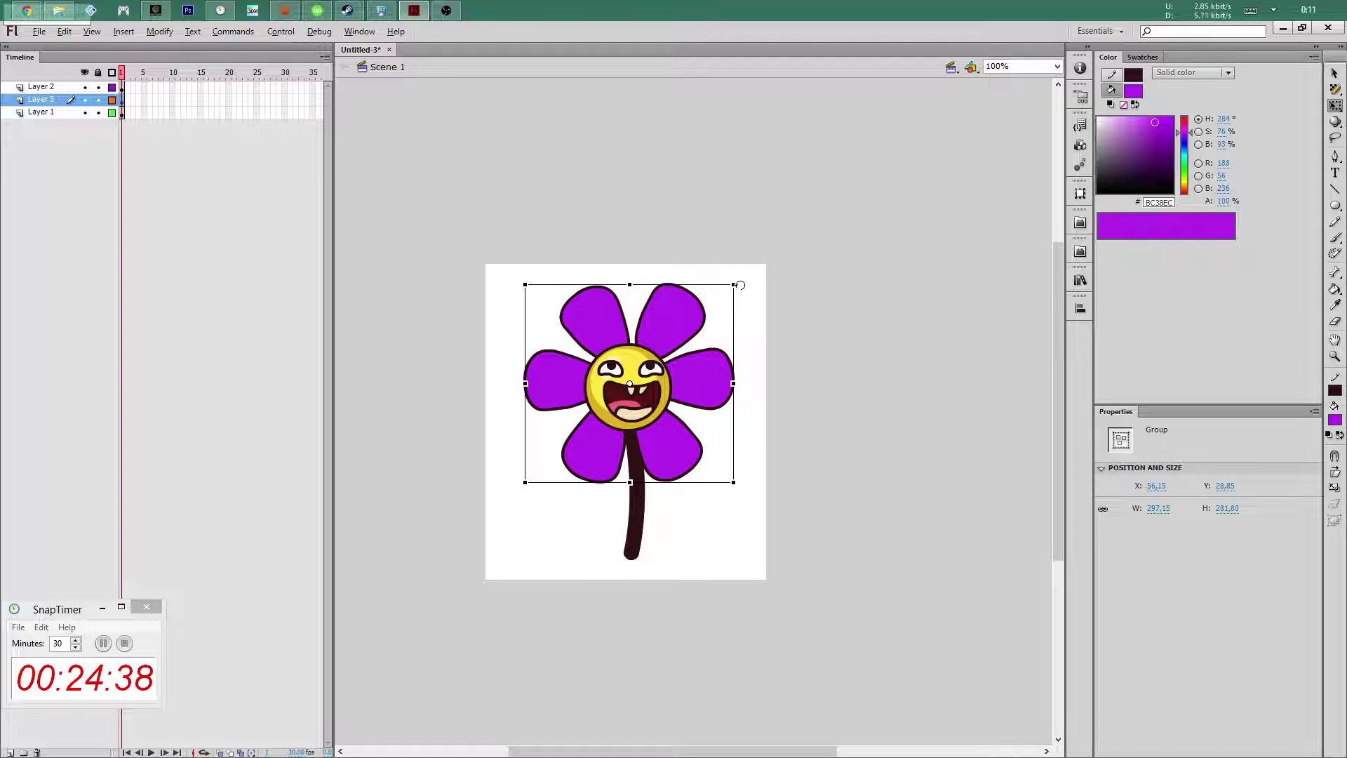
mouse_move(740, 285)
mouse_down()
mouse_move(745, 339)
mouse_move(788, 341)
mouse_up()
key(v)
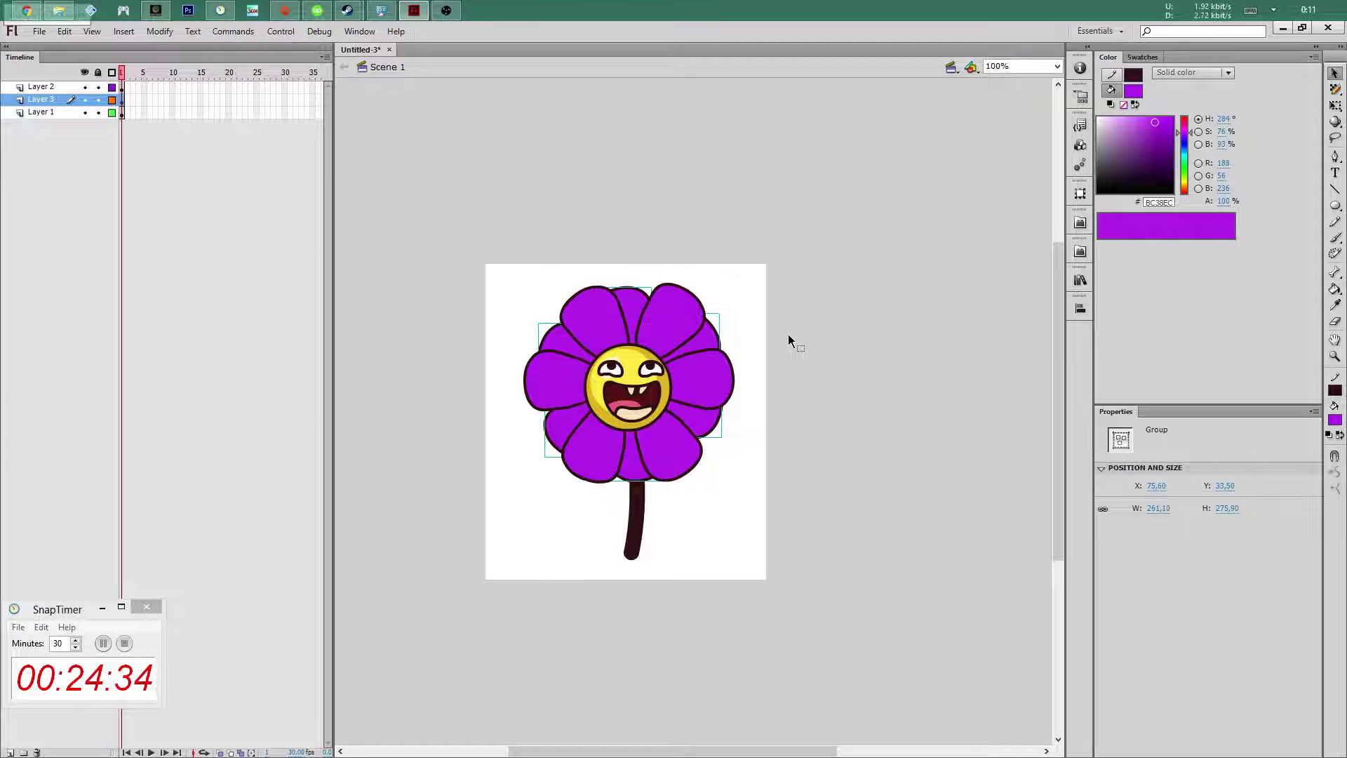
key(q)
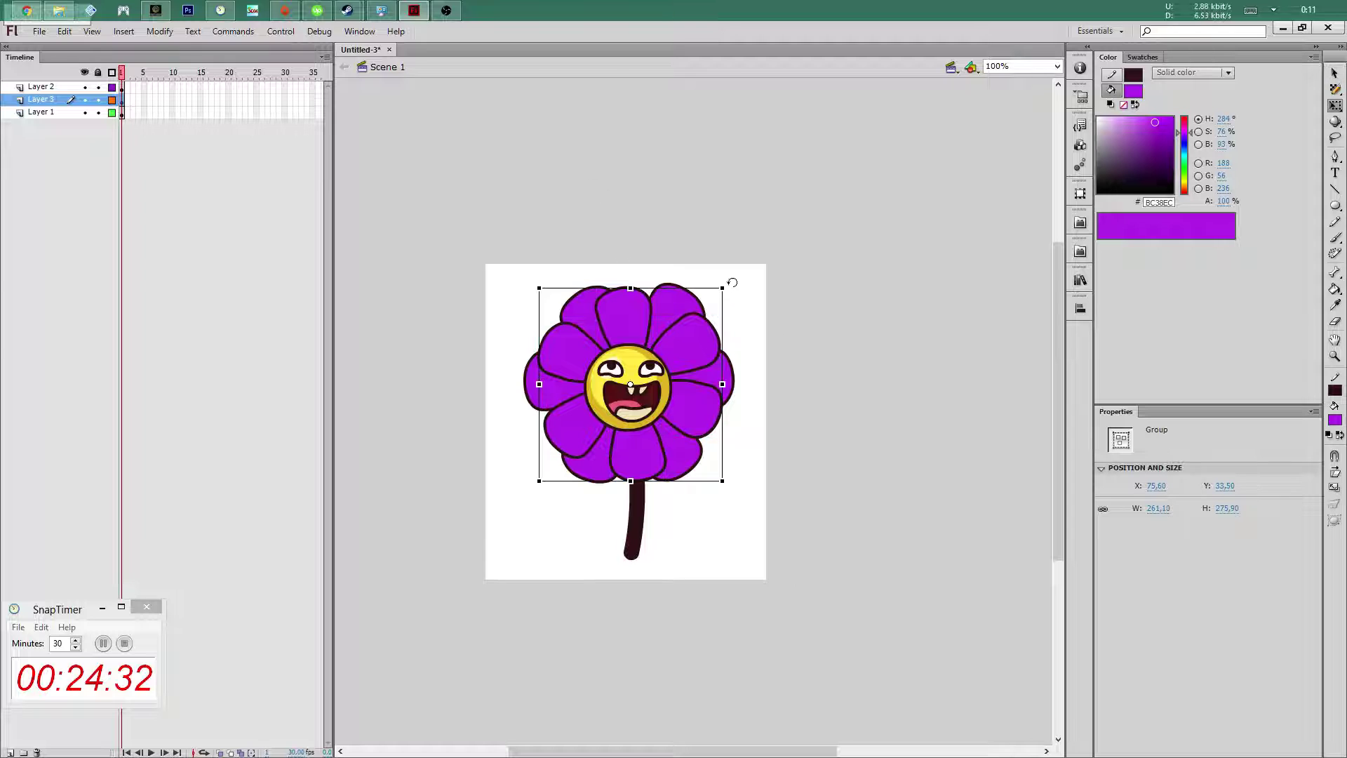
drag(723, 289, 708, 305)
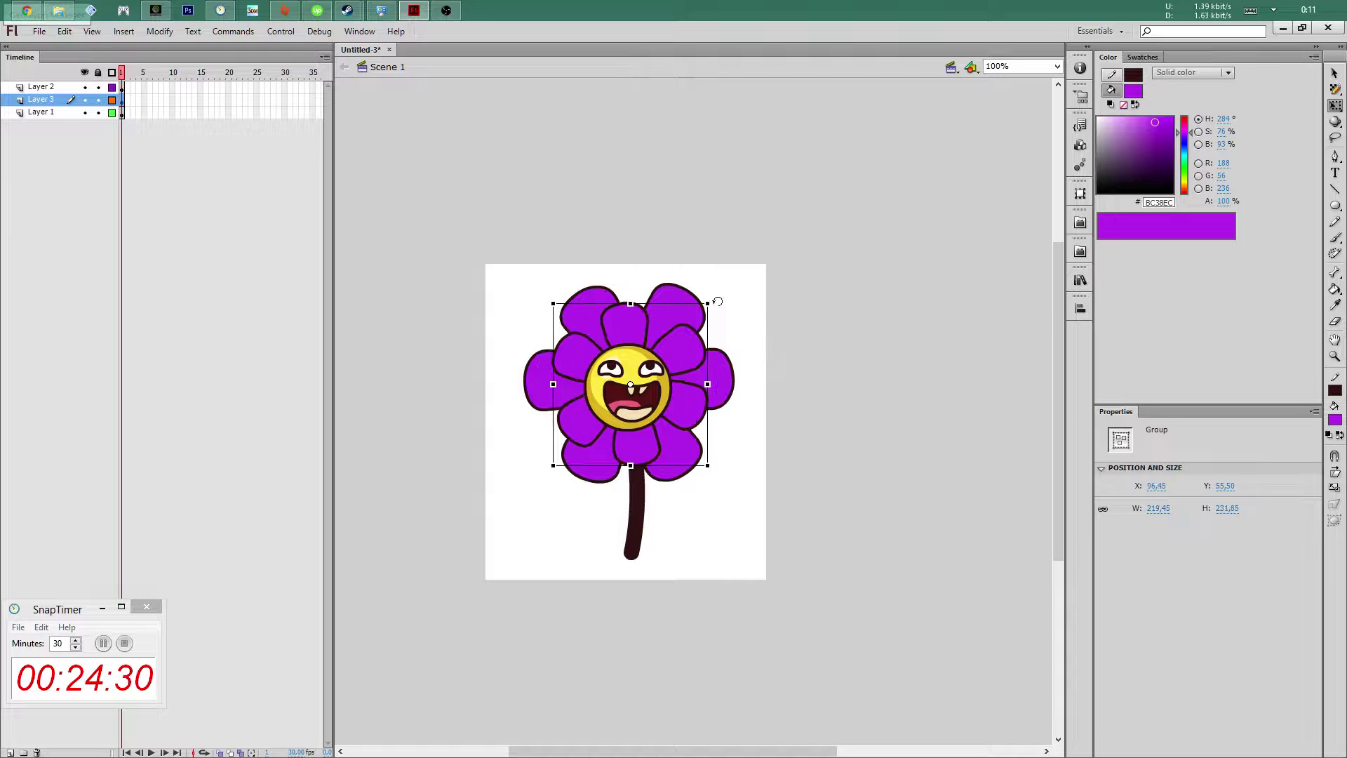
key(v)
click(737, 296)
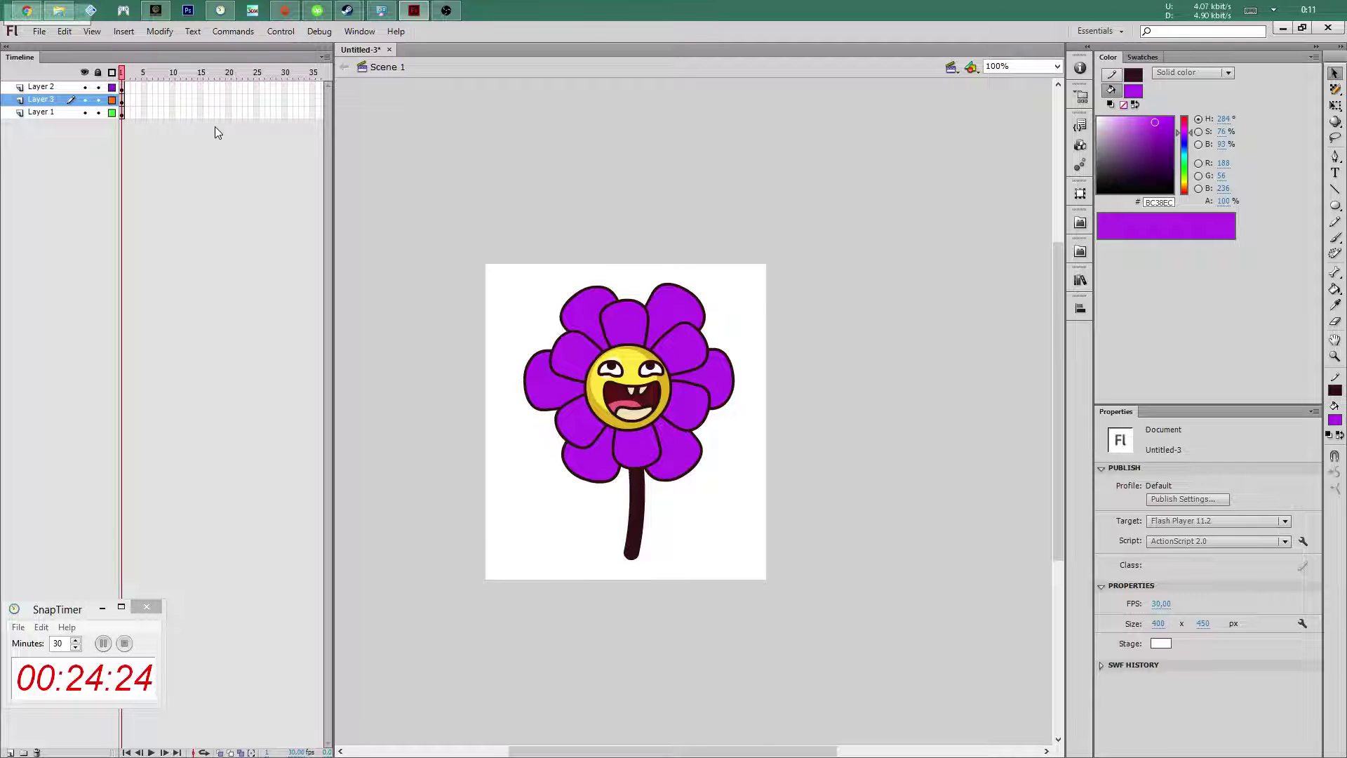
Check the petal and face selections on Layers 2 and 3, then select every shape on the stage
click(52, 101)
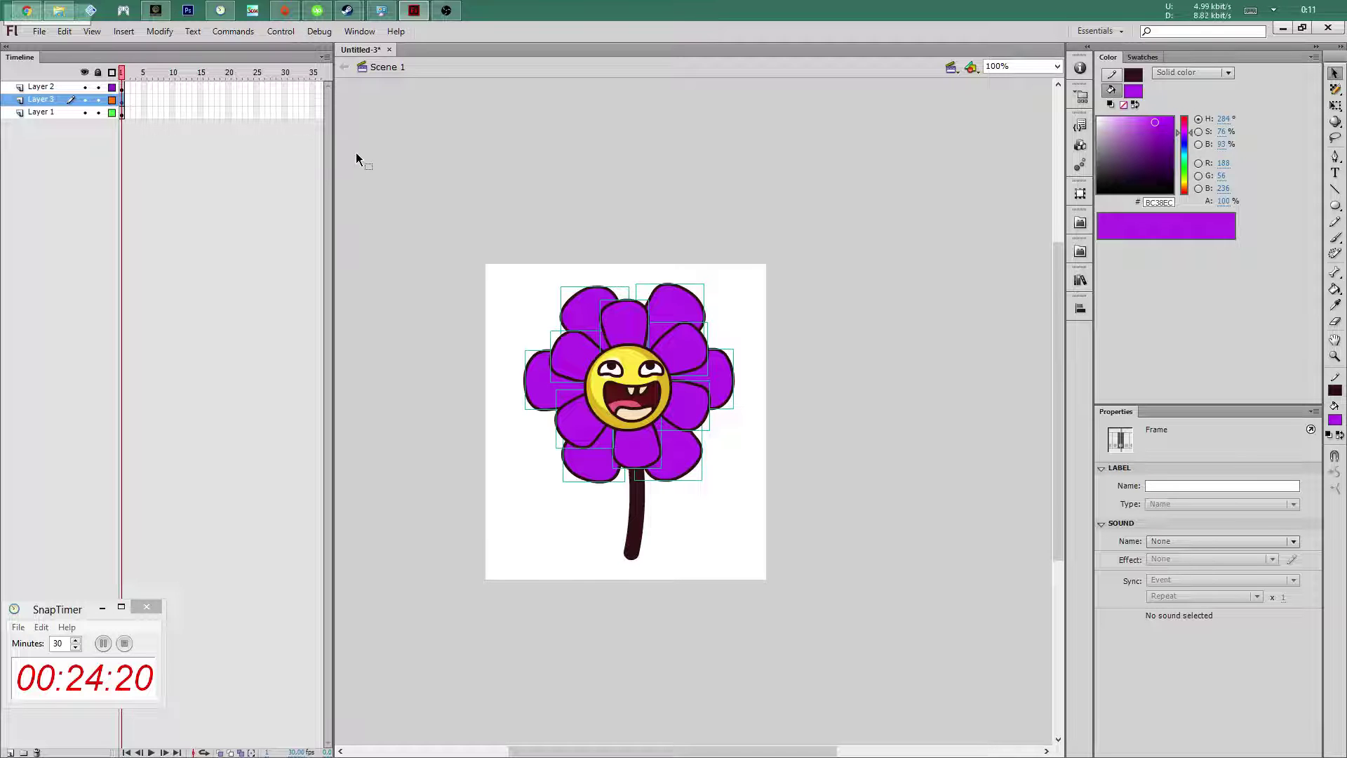
click(52, 90)
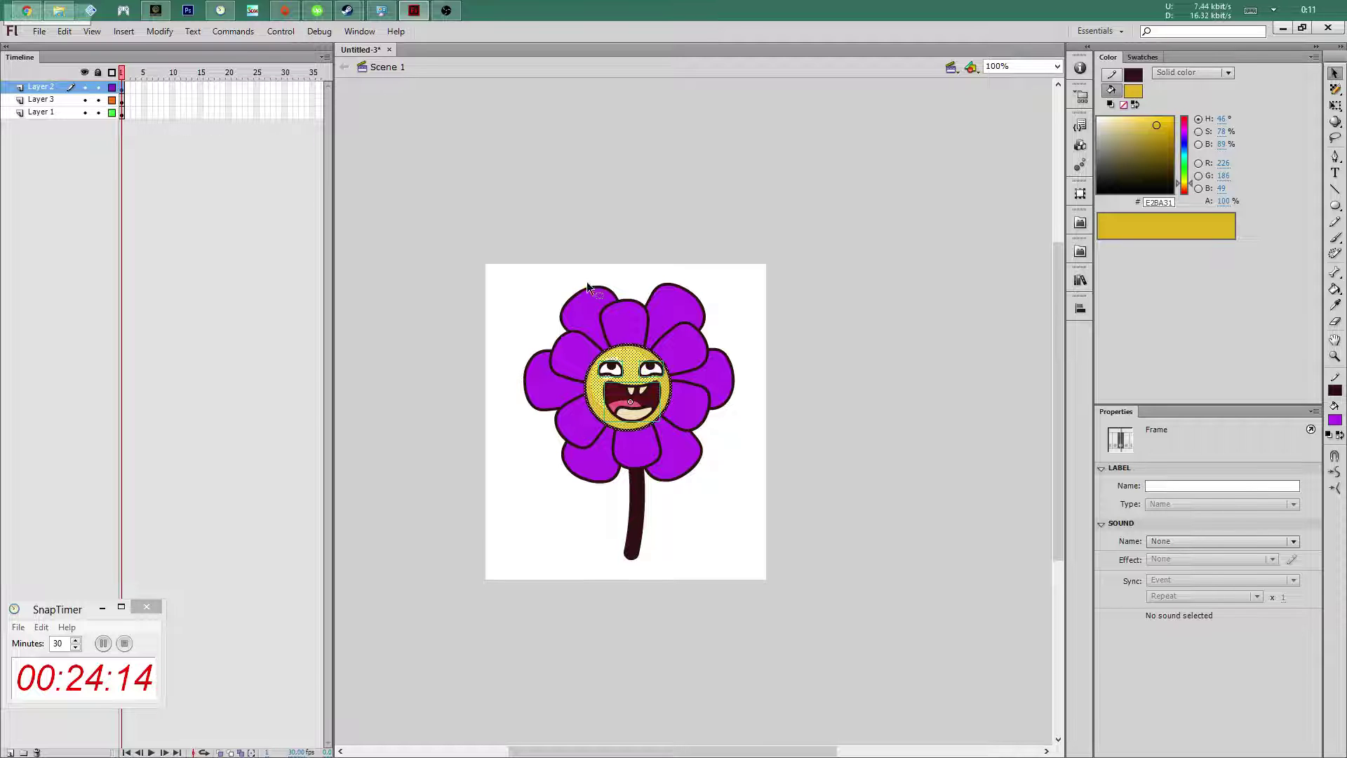
click(668, 225)
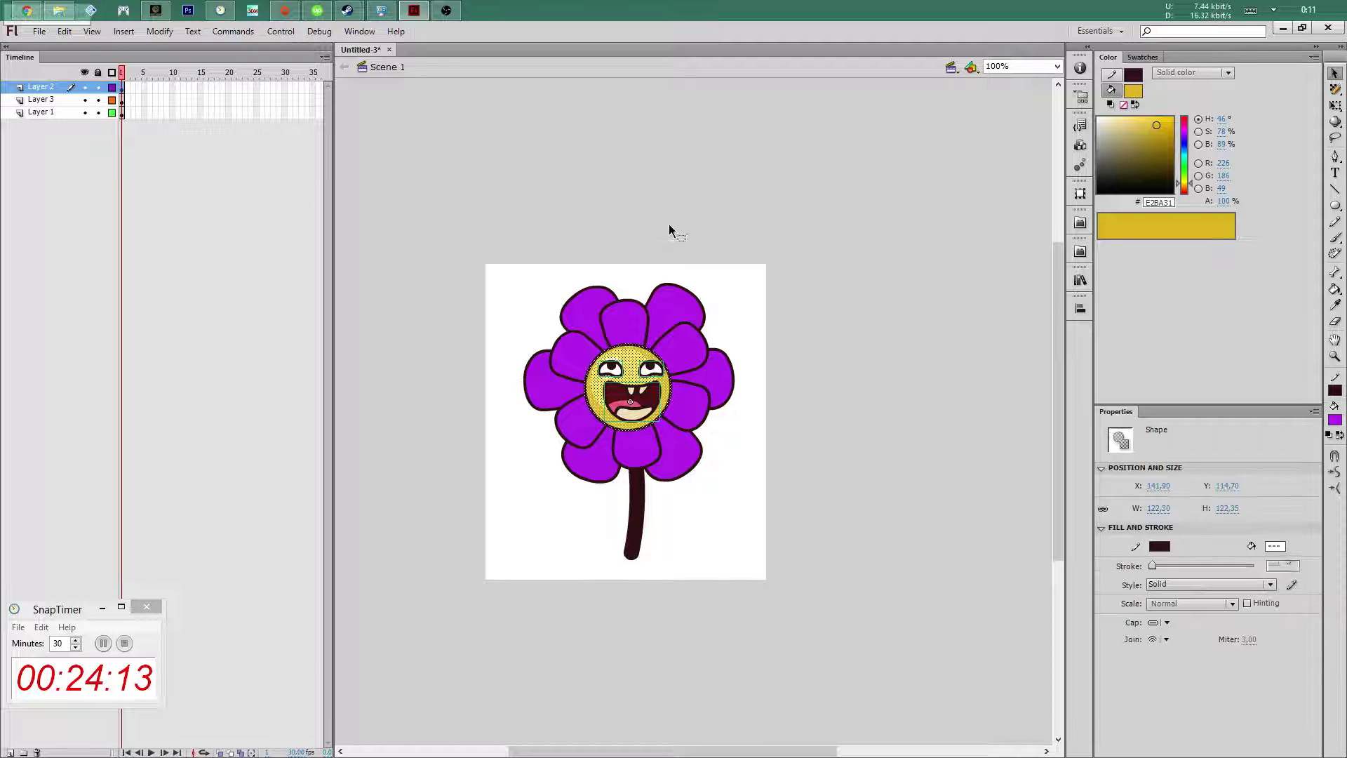
click(617, 356)
key(ctrl+z)
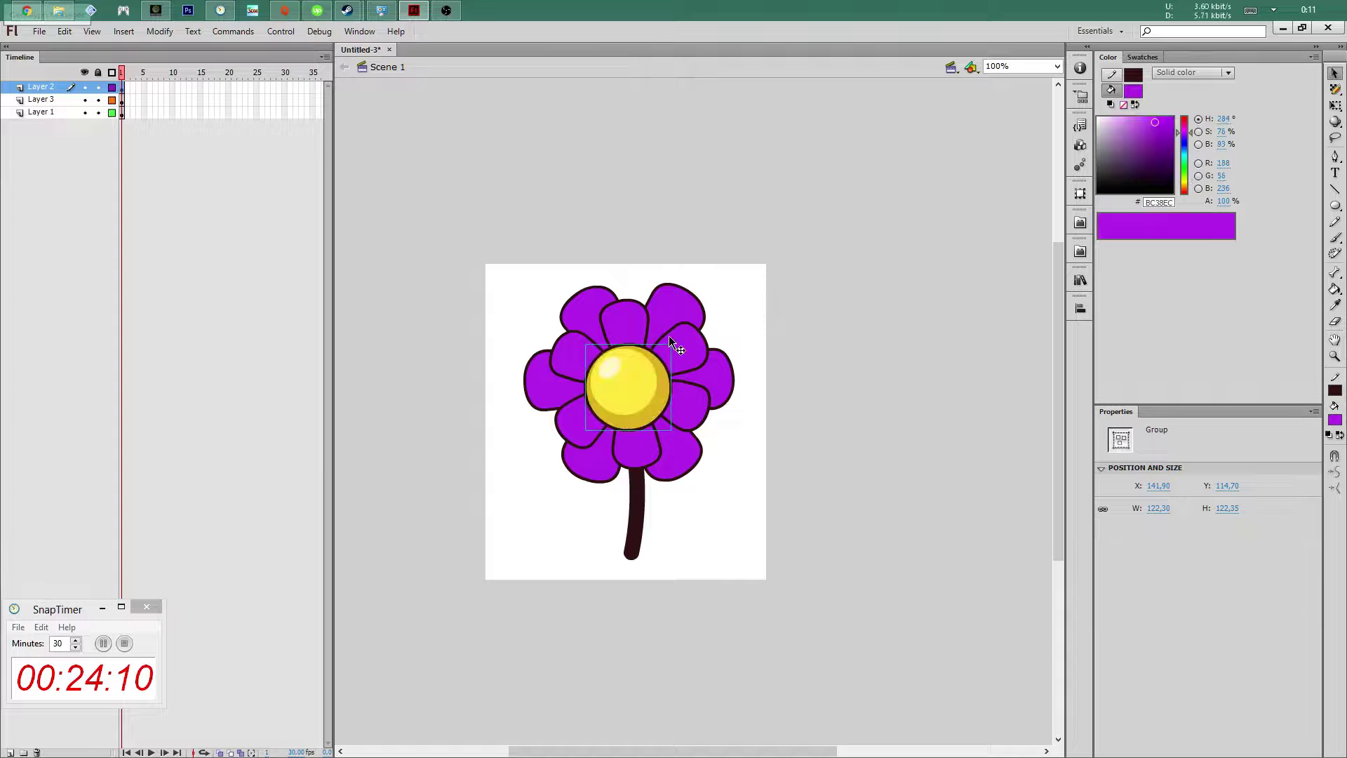
key(ctrl+y)
click(457, 216)
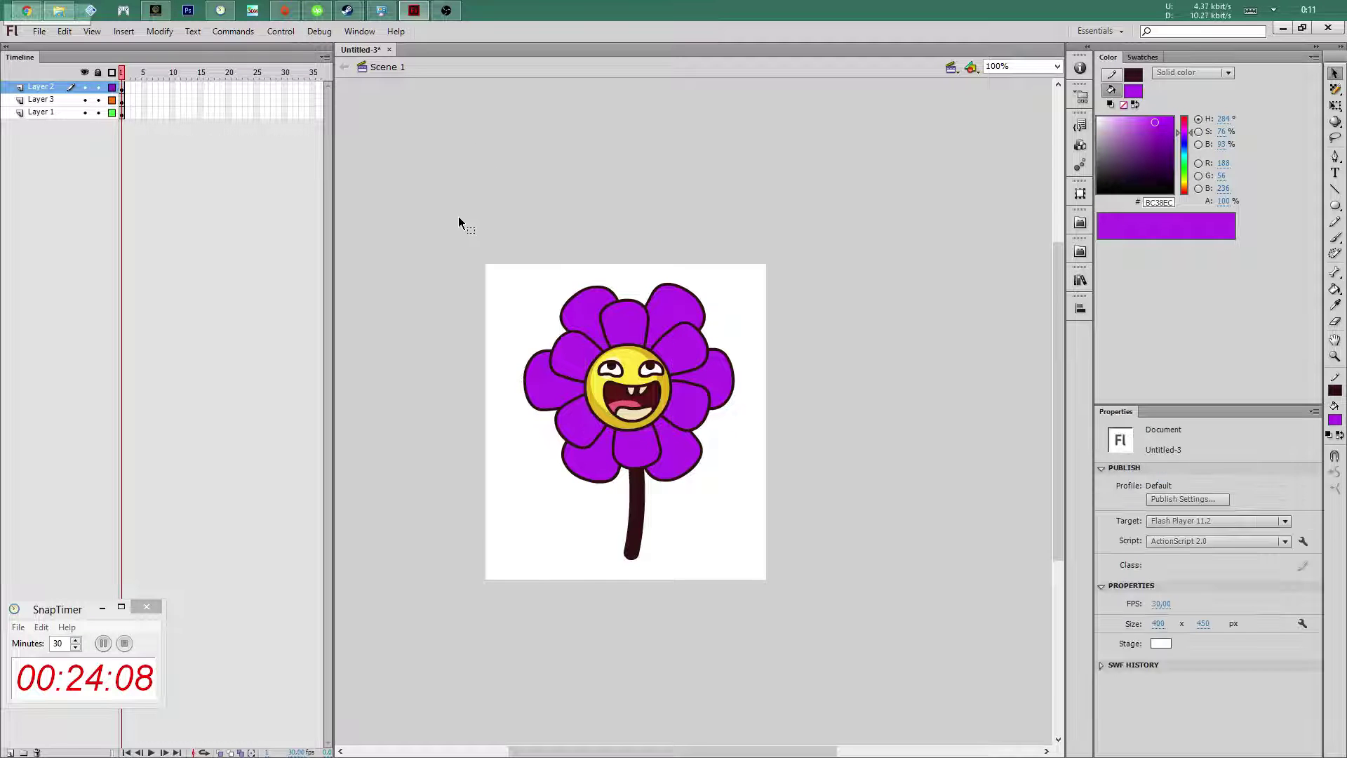
key(ctrl+a)
Distribute the flower's shapes onto separate layers and break them apart into raw shapes
key(ctrl+shift+d)
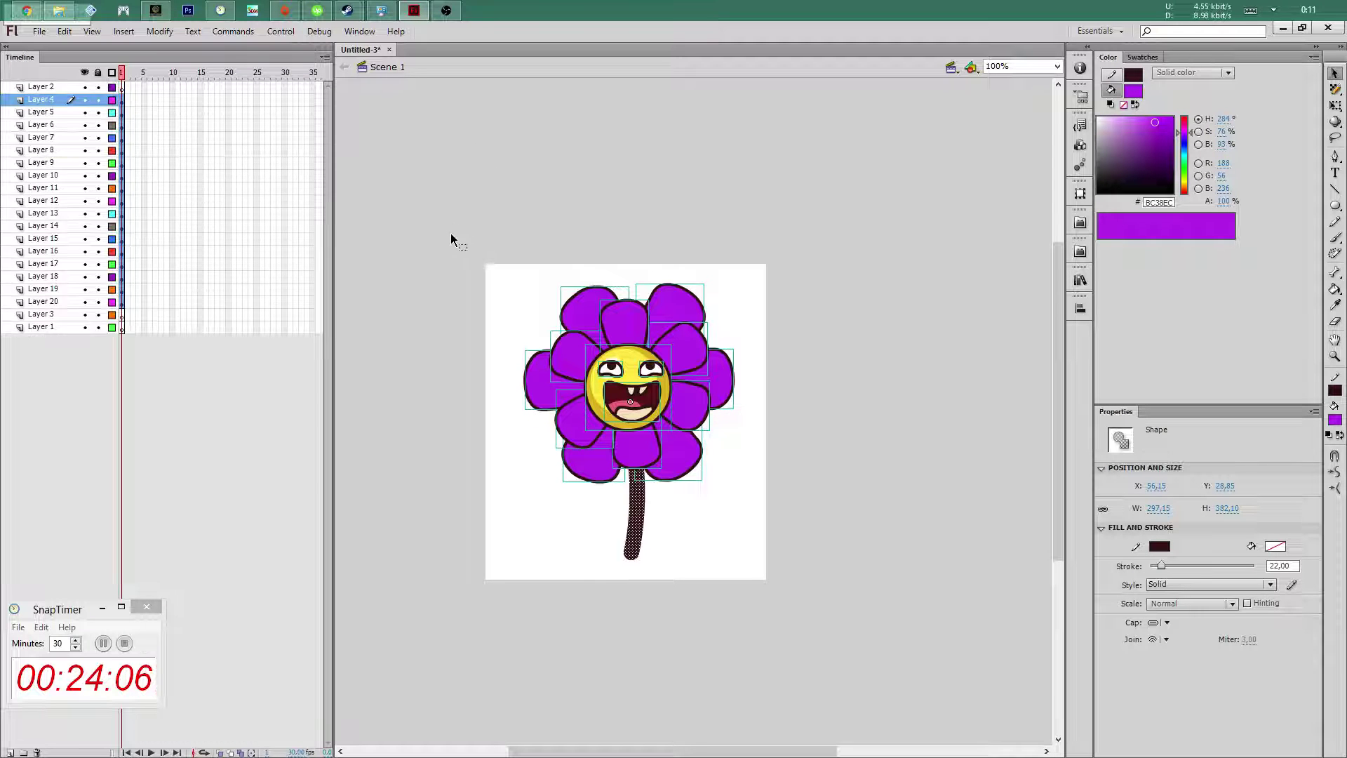
click(183, 125)
key(ctrl+a)
key(ctrl+b)
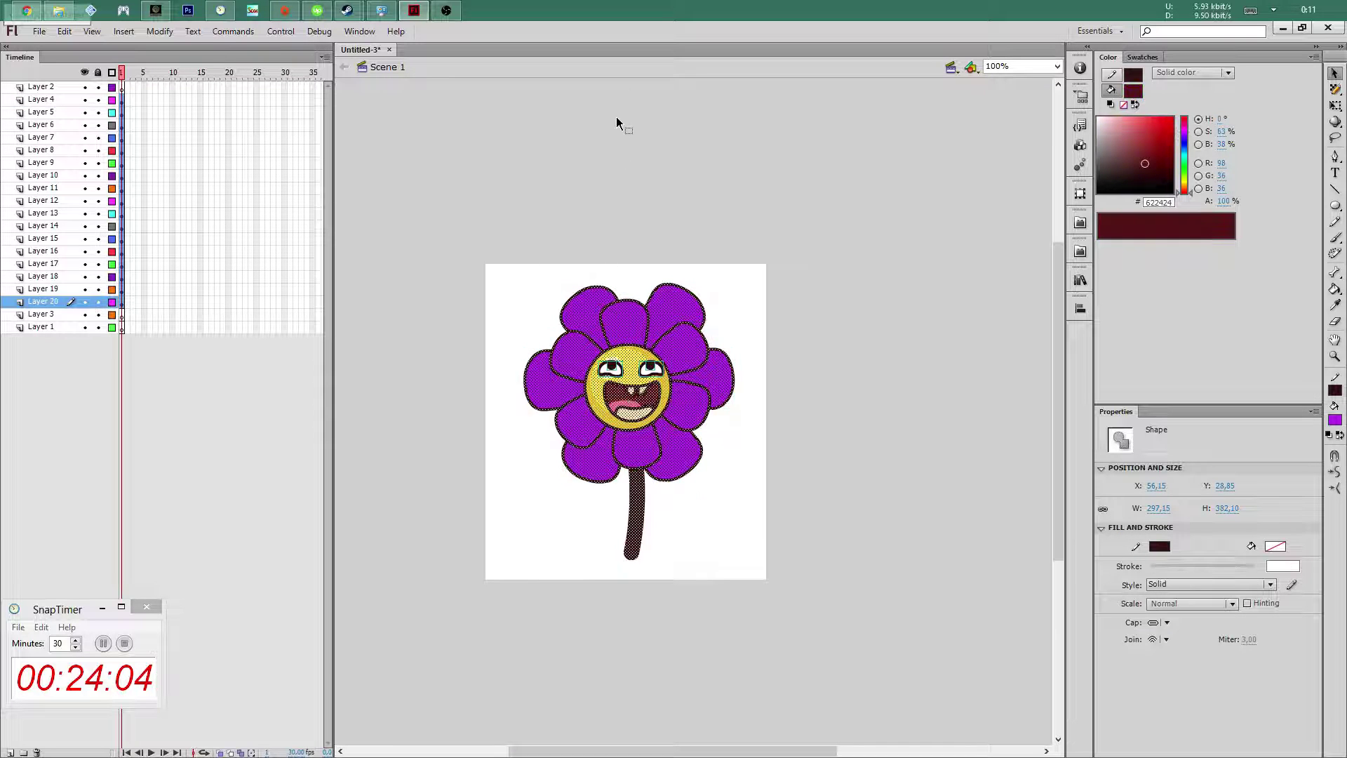
click(676, 235)
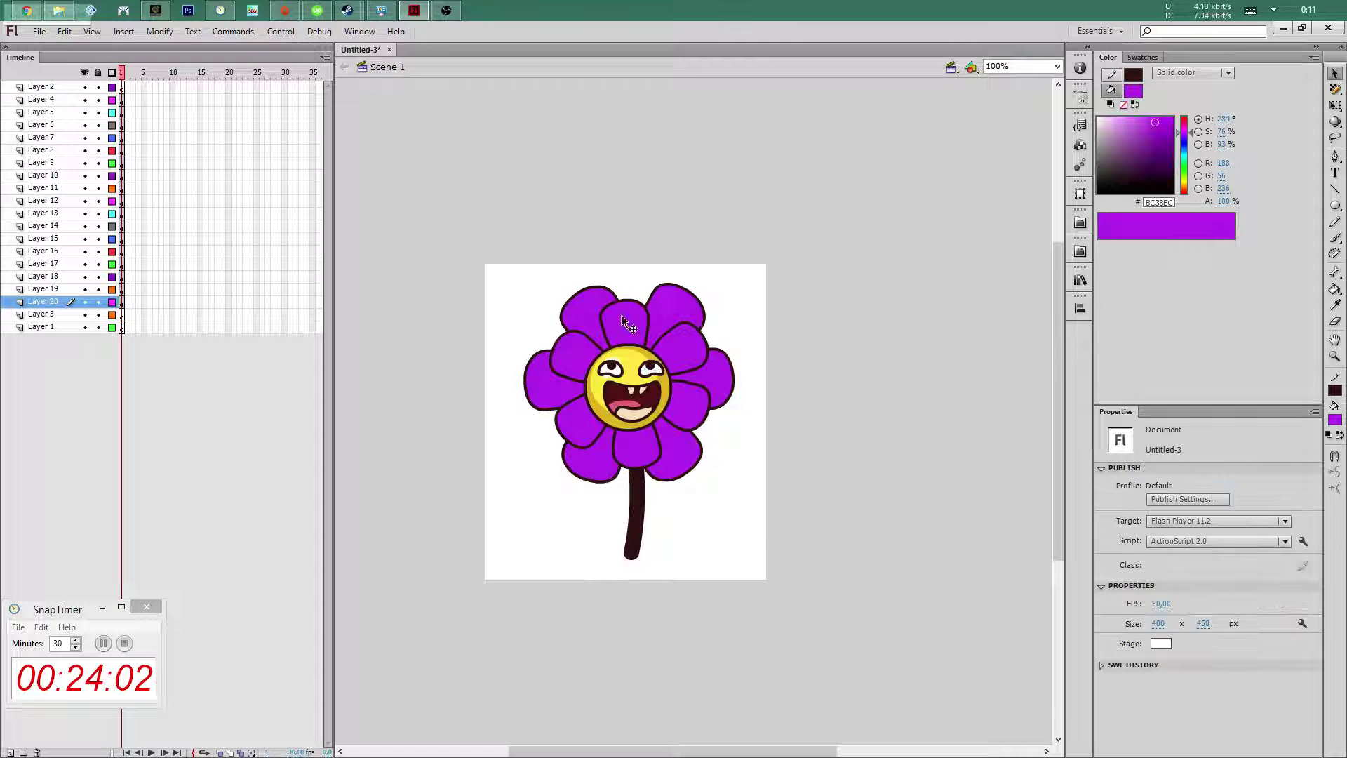
Check the eyes, then convert the selected mouth into a movie clip symbol
click(620, 373)
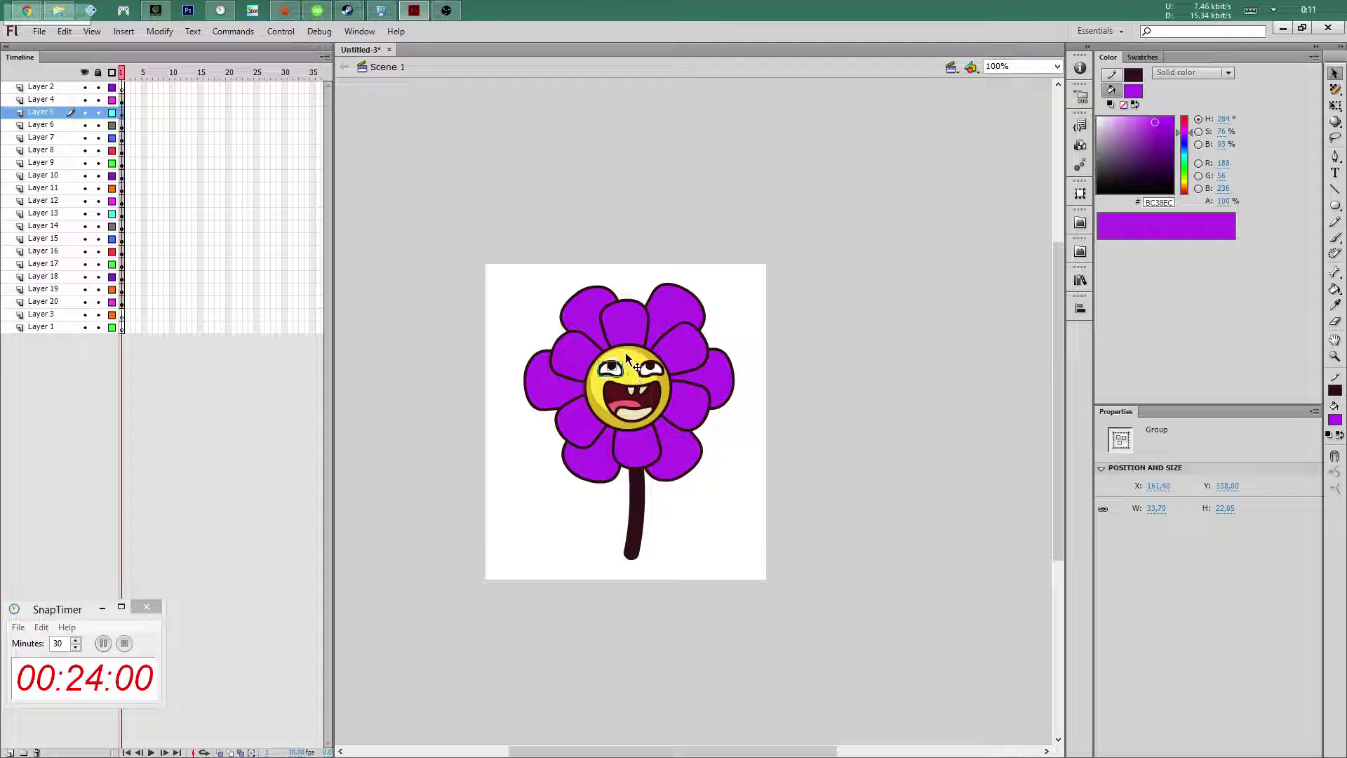
click(650, 366)
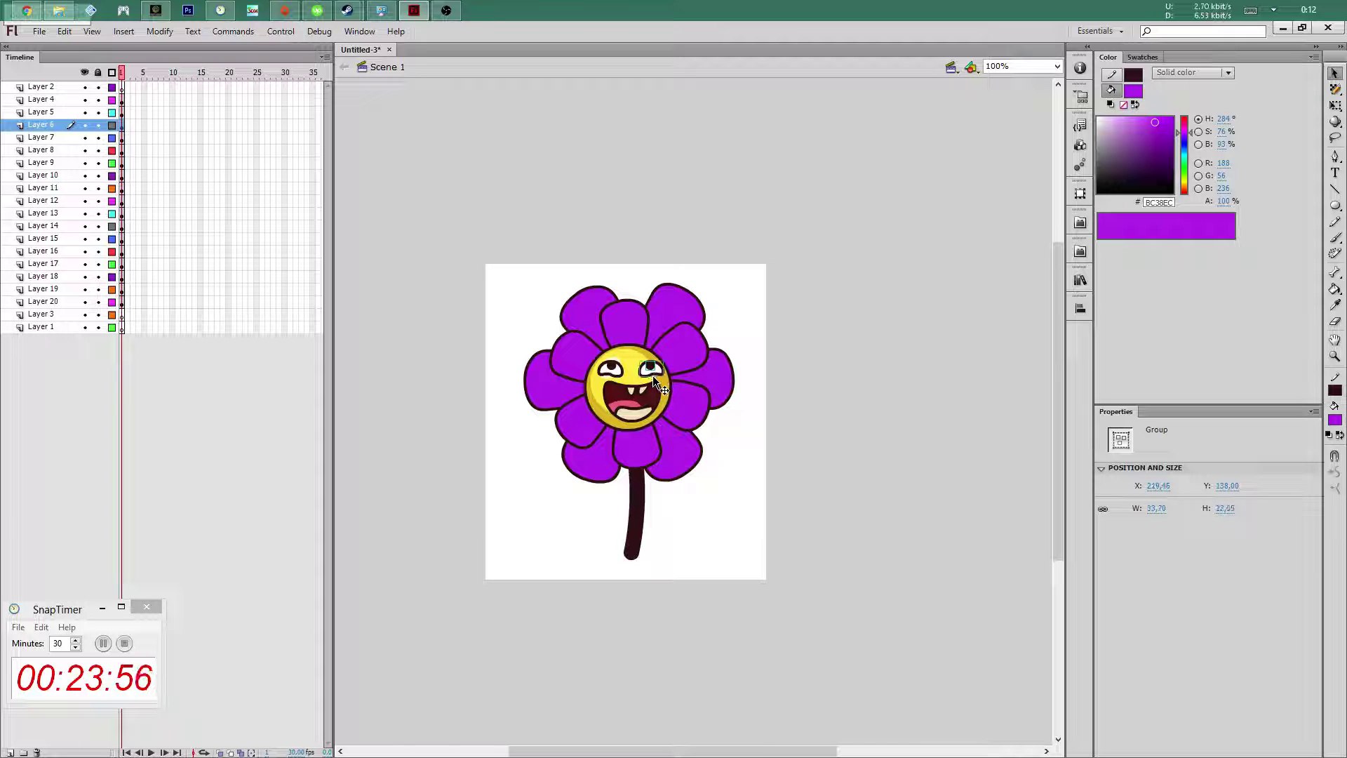
click(643, 377)
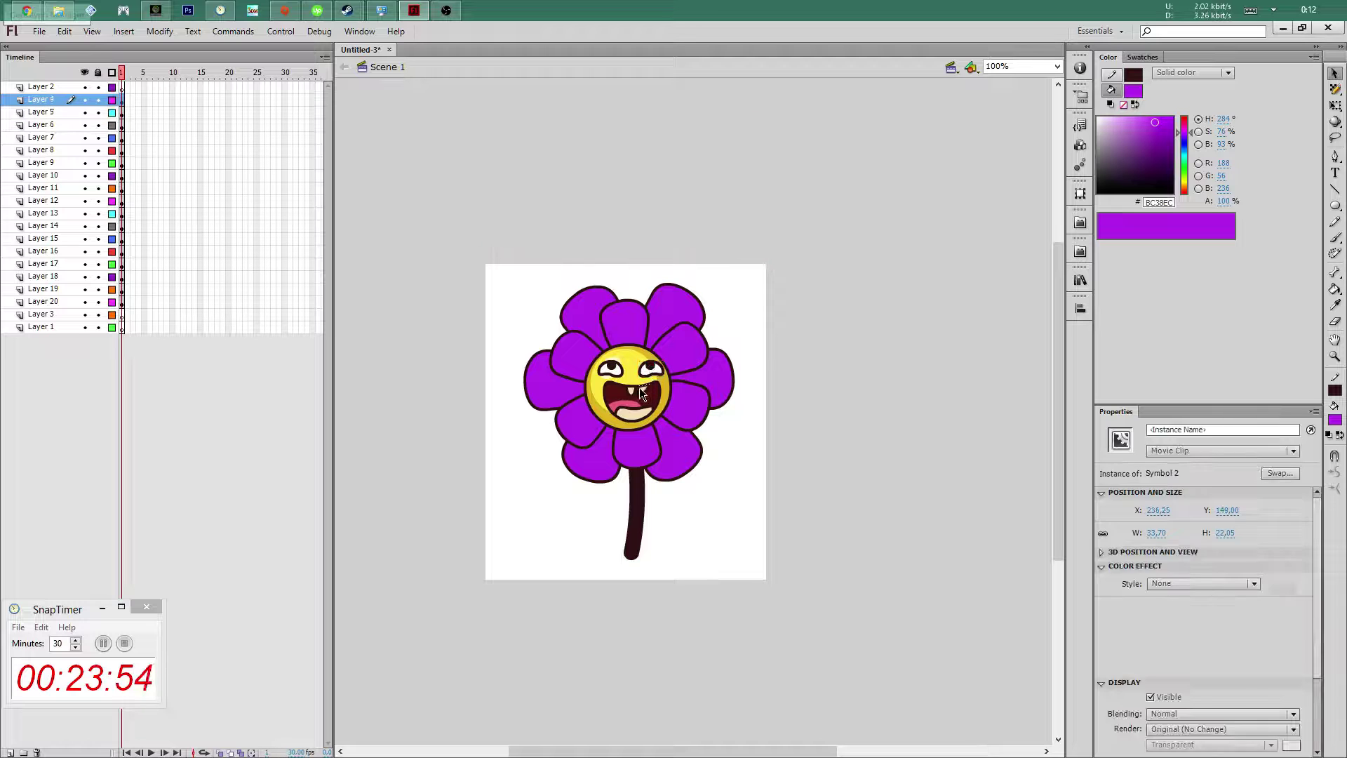
click(56, 100)
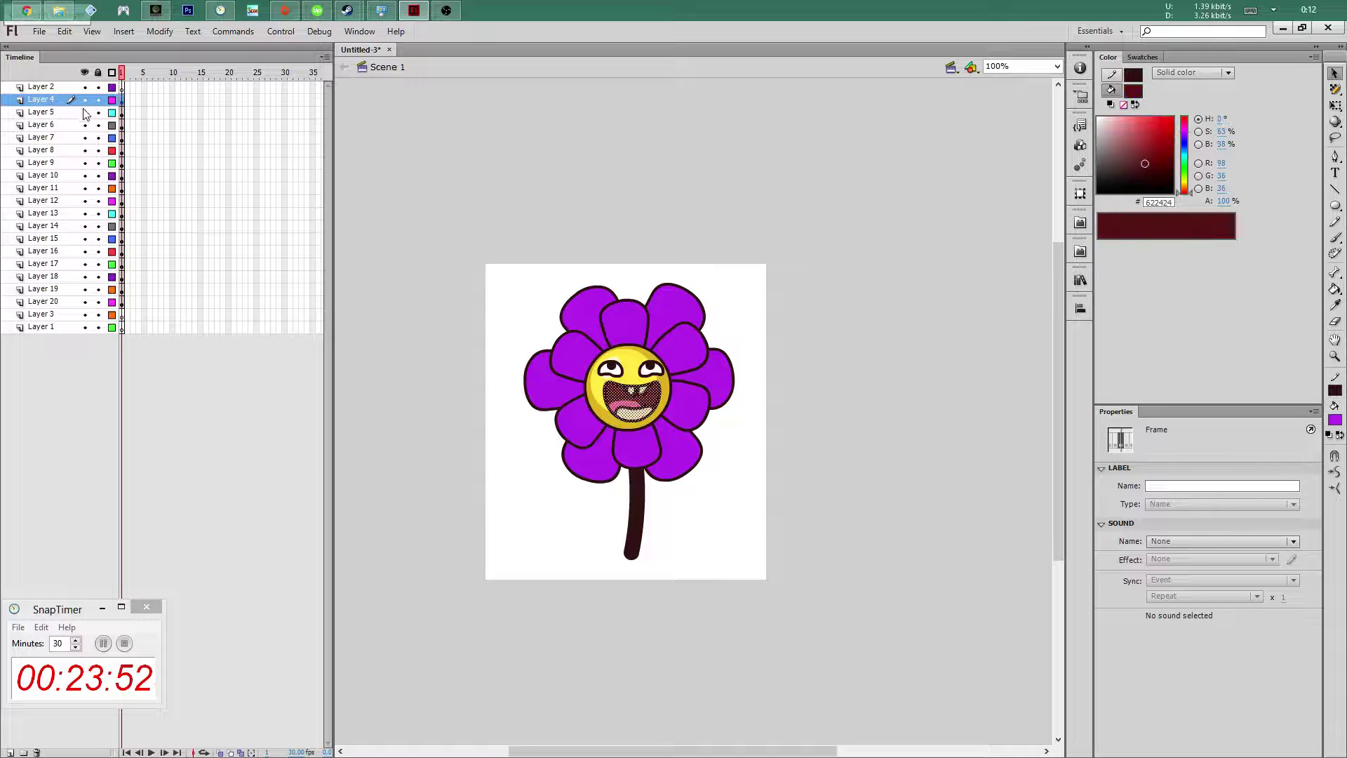
key(F8)
key(Return)
click(540, 194)
Select the yellow face fill on Layer 7 and try frame 2 keyframes, then undo them
click(638, 362)
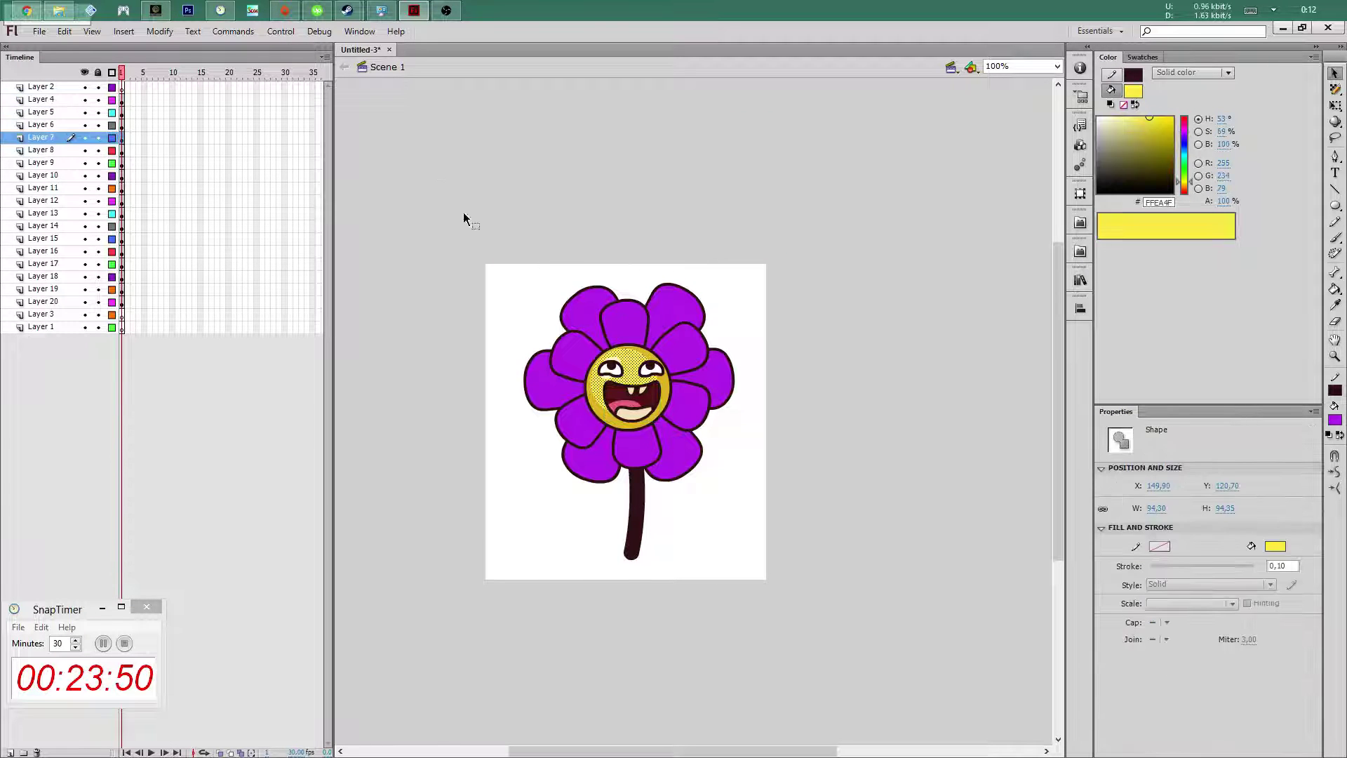
click(67, 142)
key(F7)
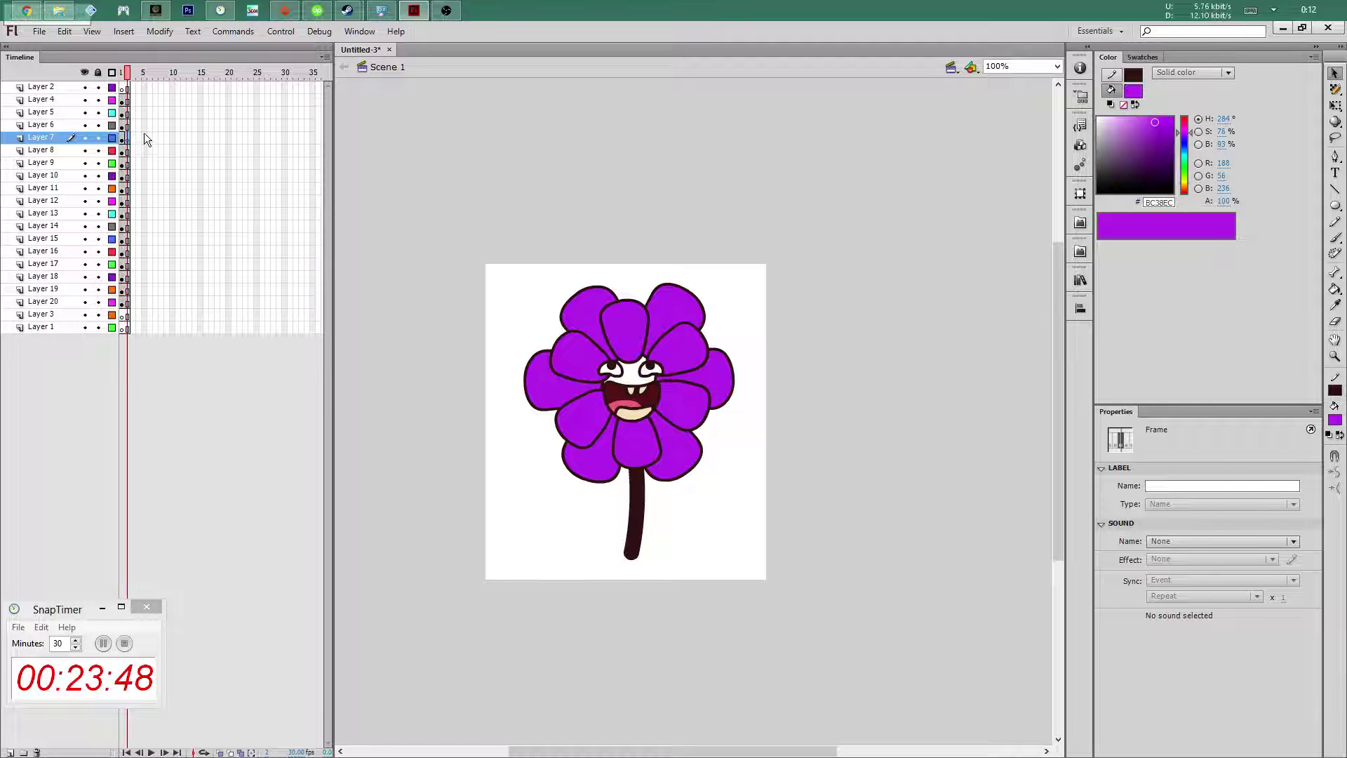
key(ctrl+z)
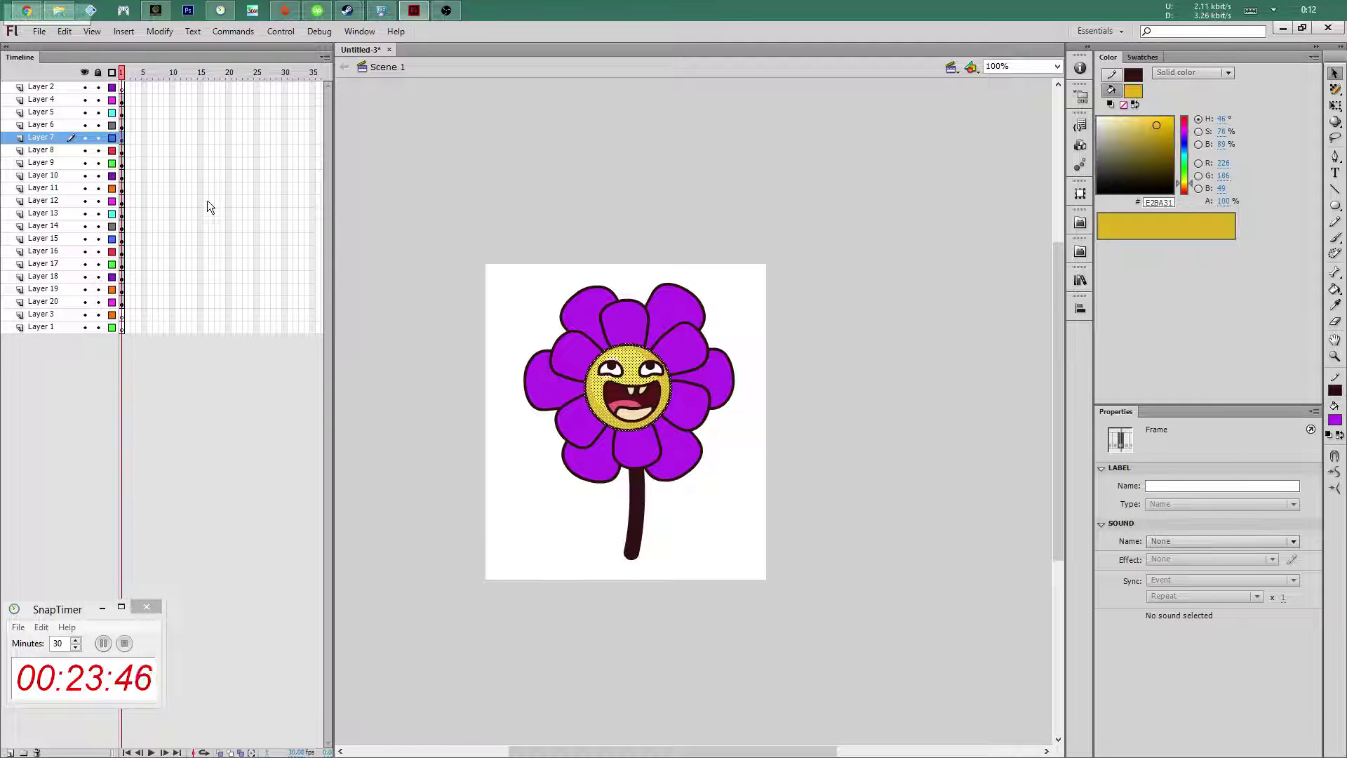
click(57, 112)
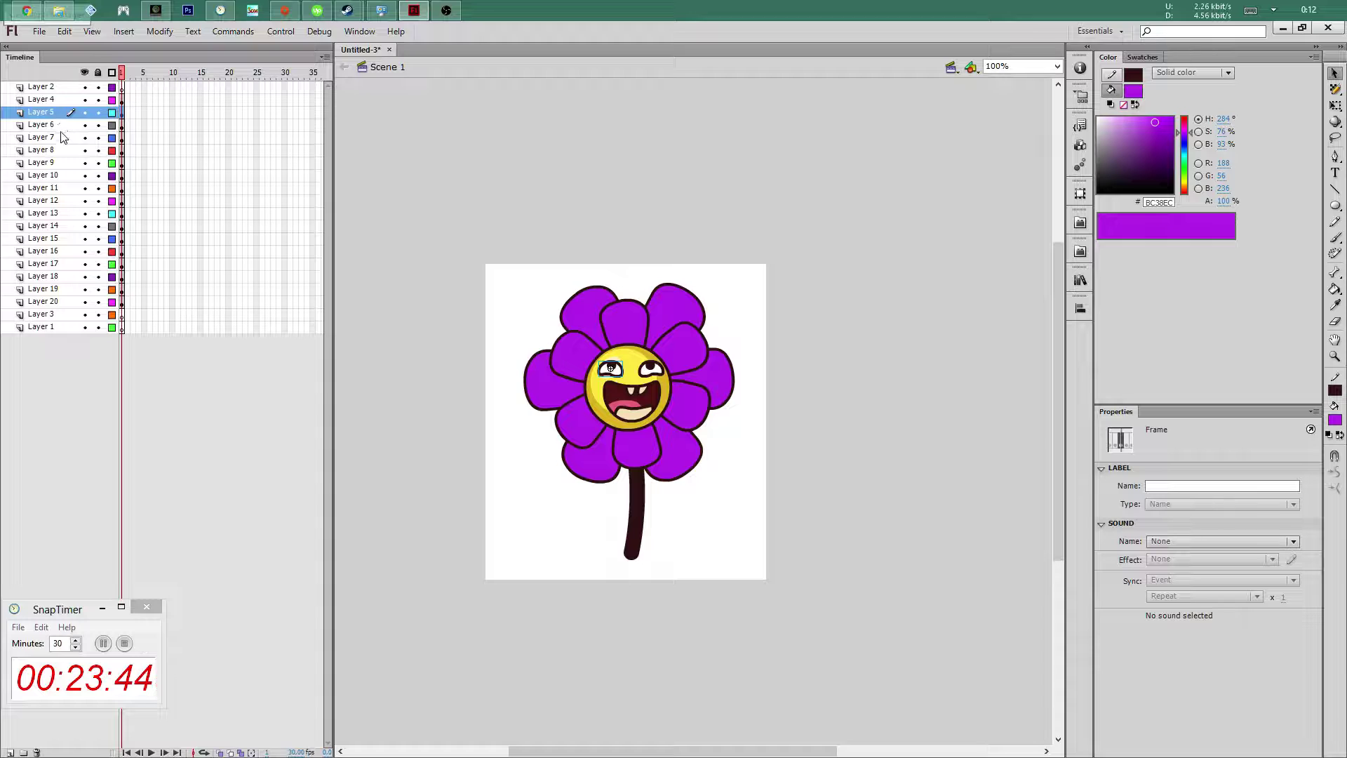
click(58, 125)
click(64, 152)
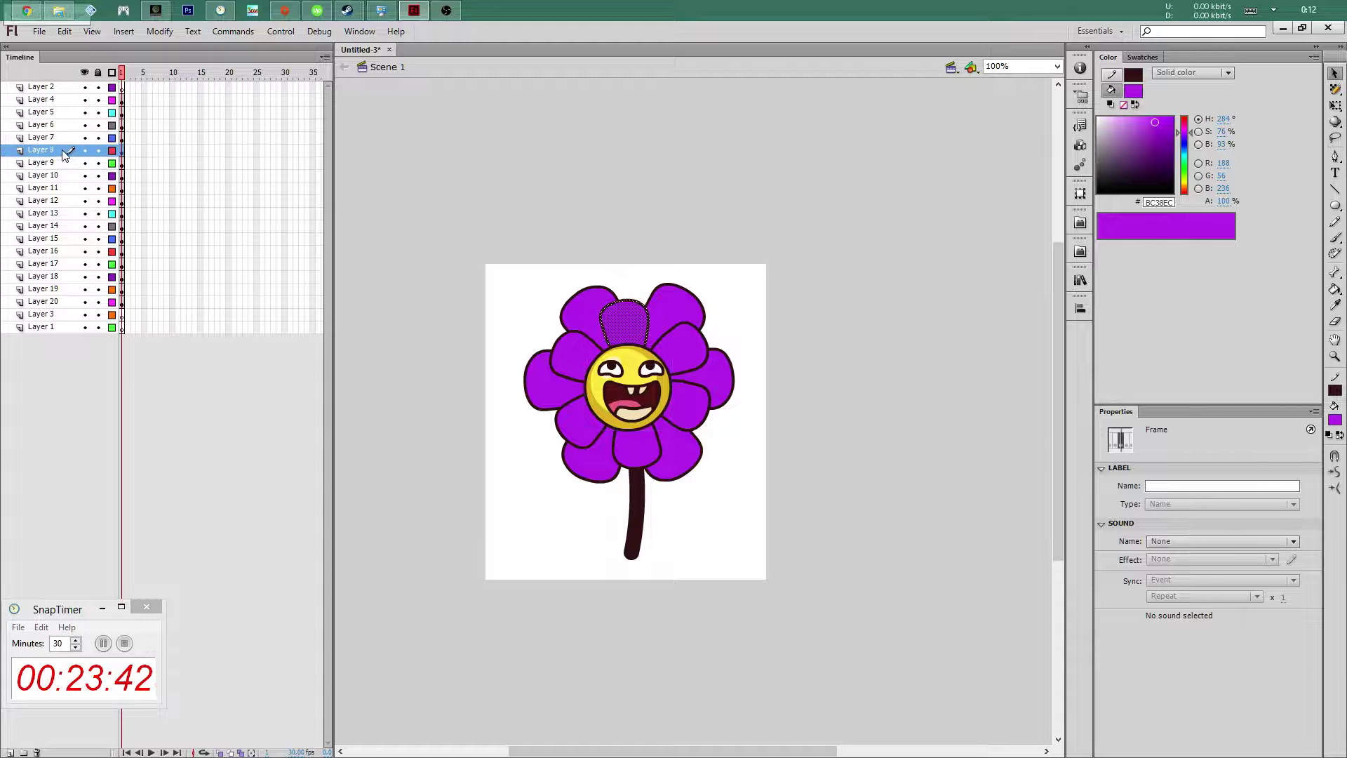
click(64, 162)
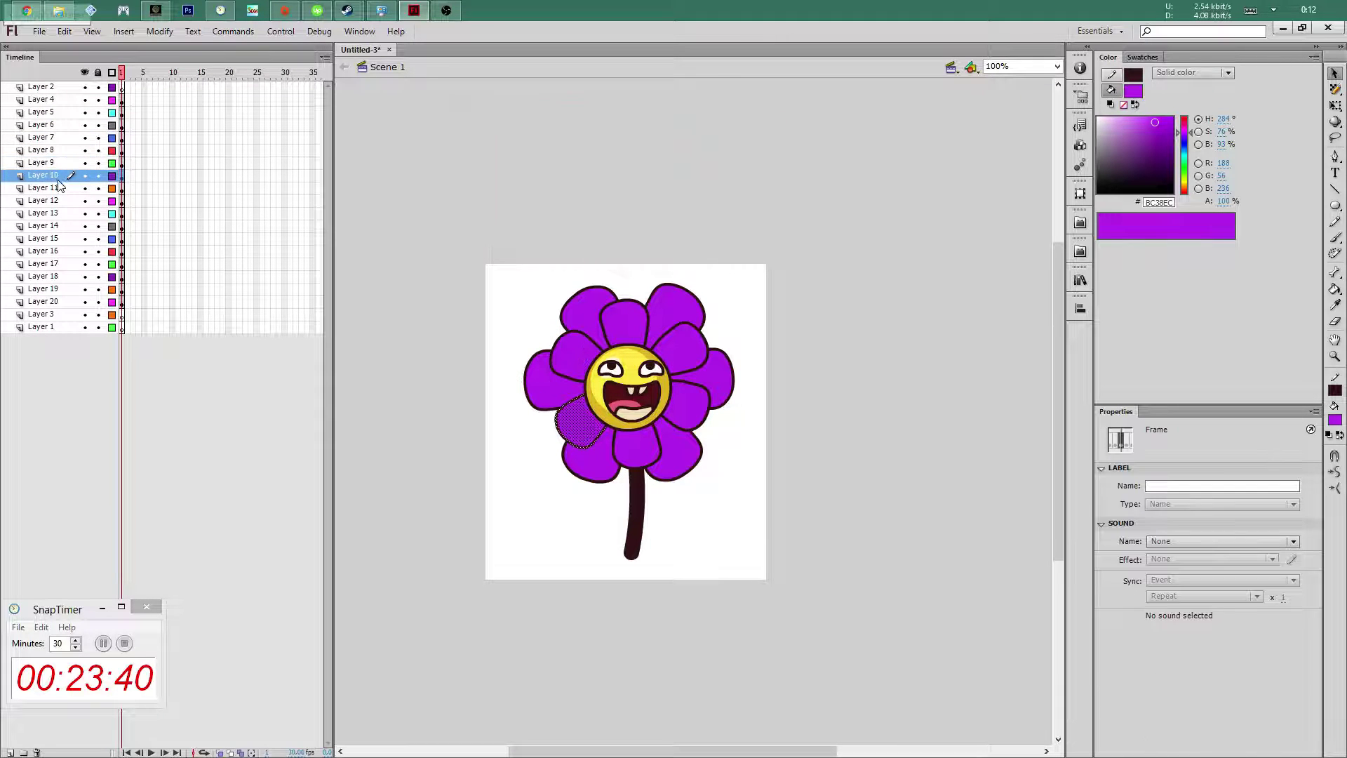
click(59, 188)
click(65, 213)
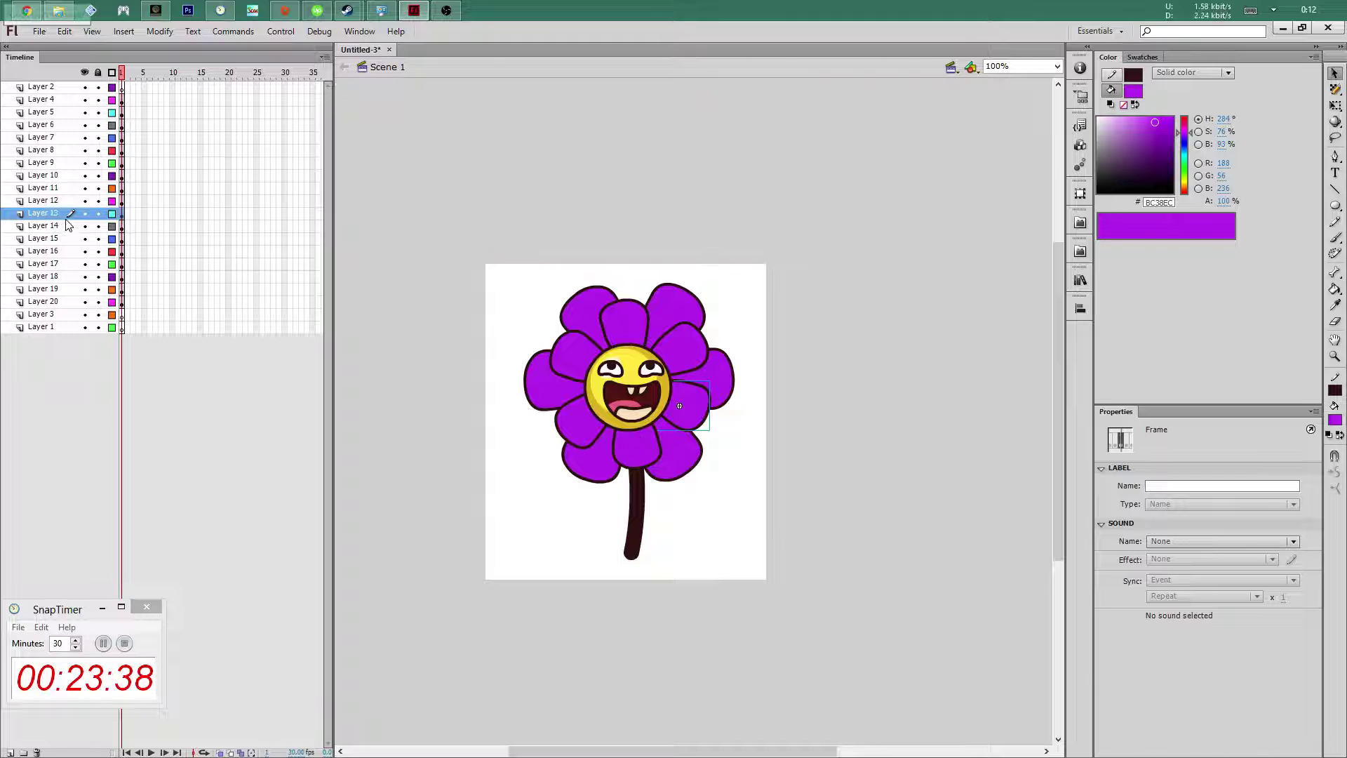
key(F8)
key(Return)
click(67, 239)
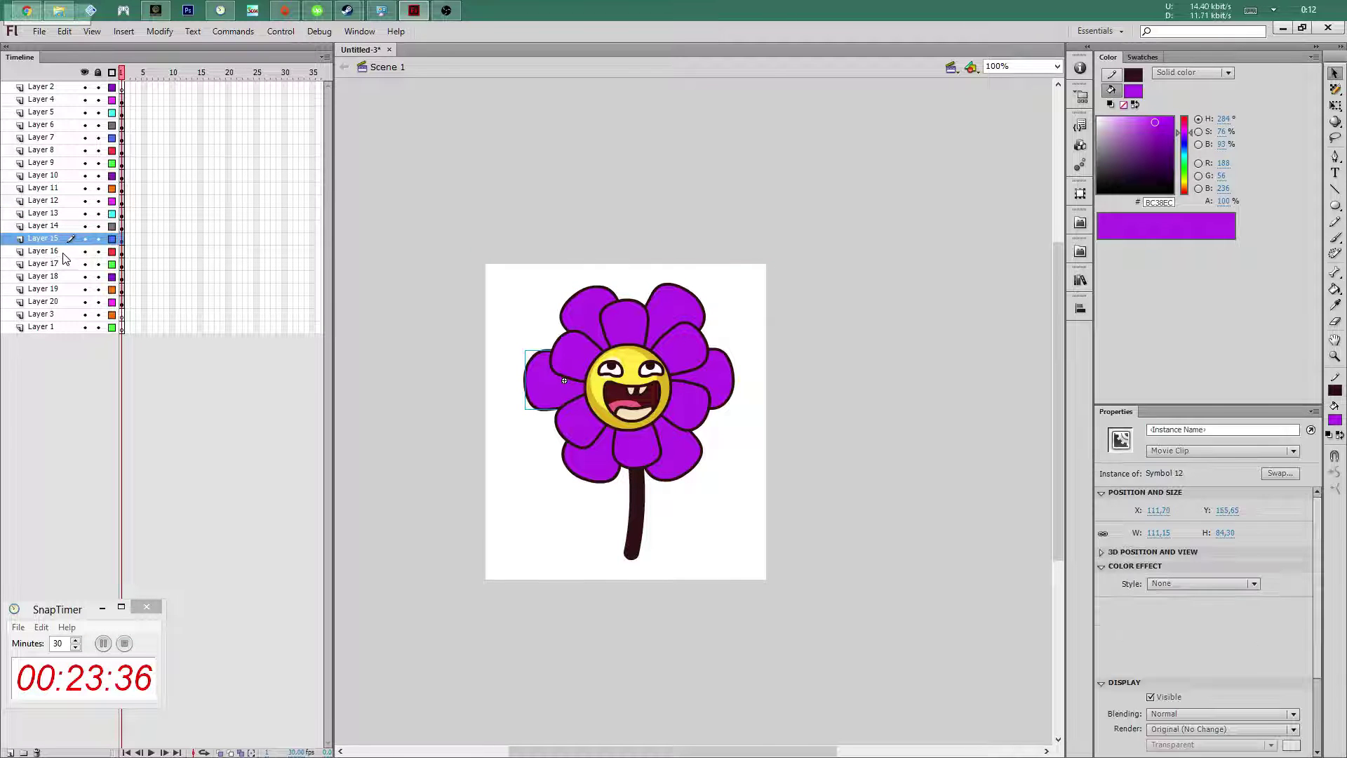
key(F8)
key(Return)
click(63, 264)
key(F8)
key(Return)
click(61, 276)
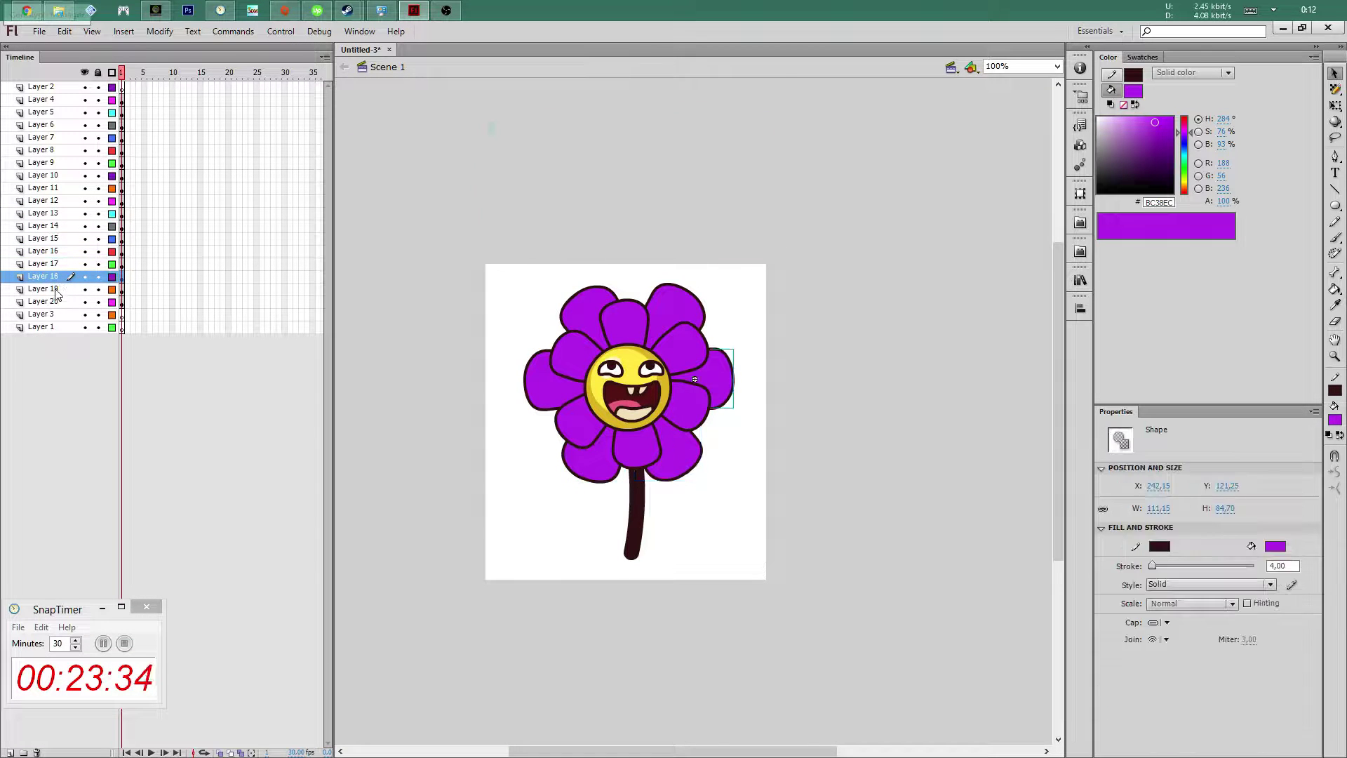
key(F8)
key(Return)
click(59, 302)
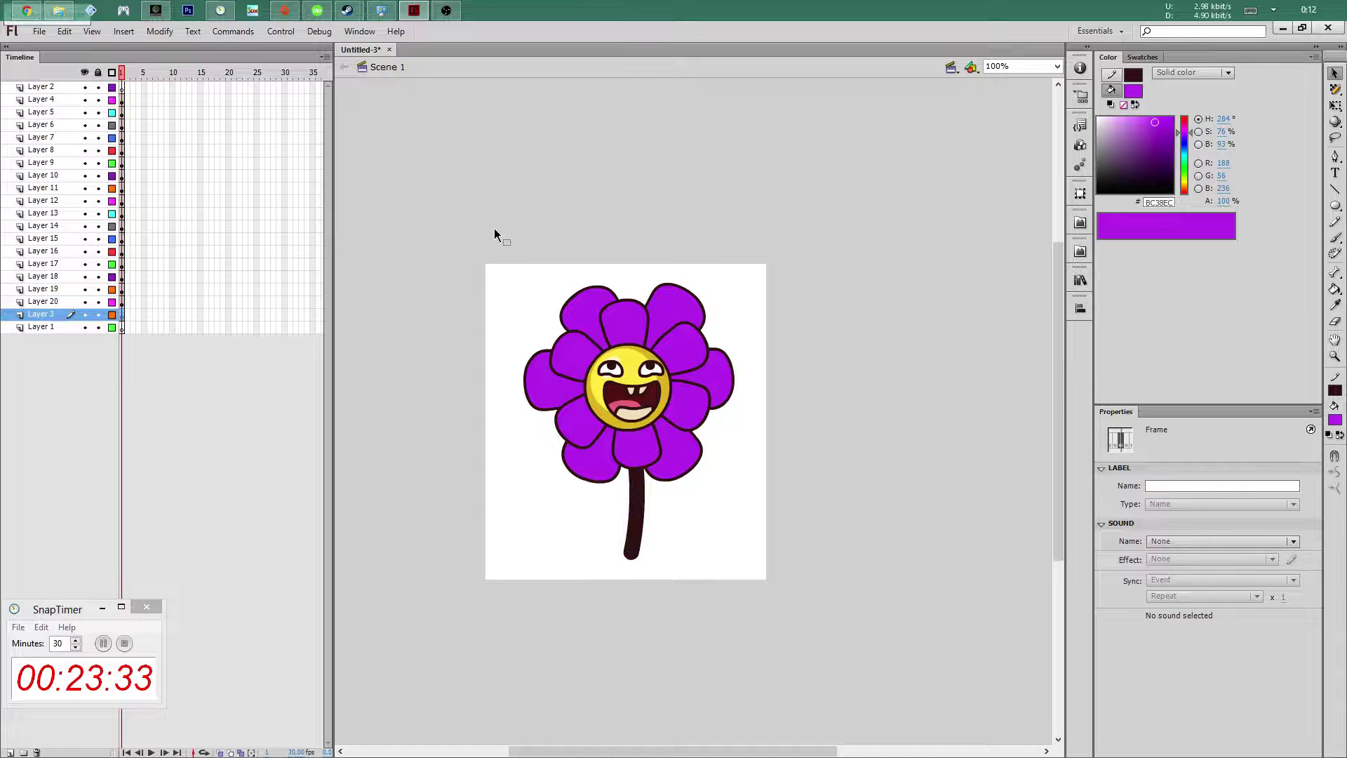
click(428, 229)
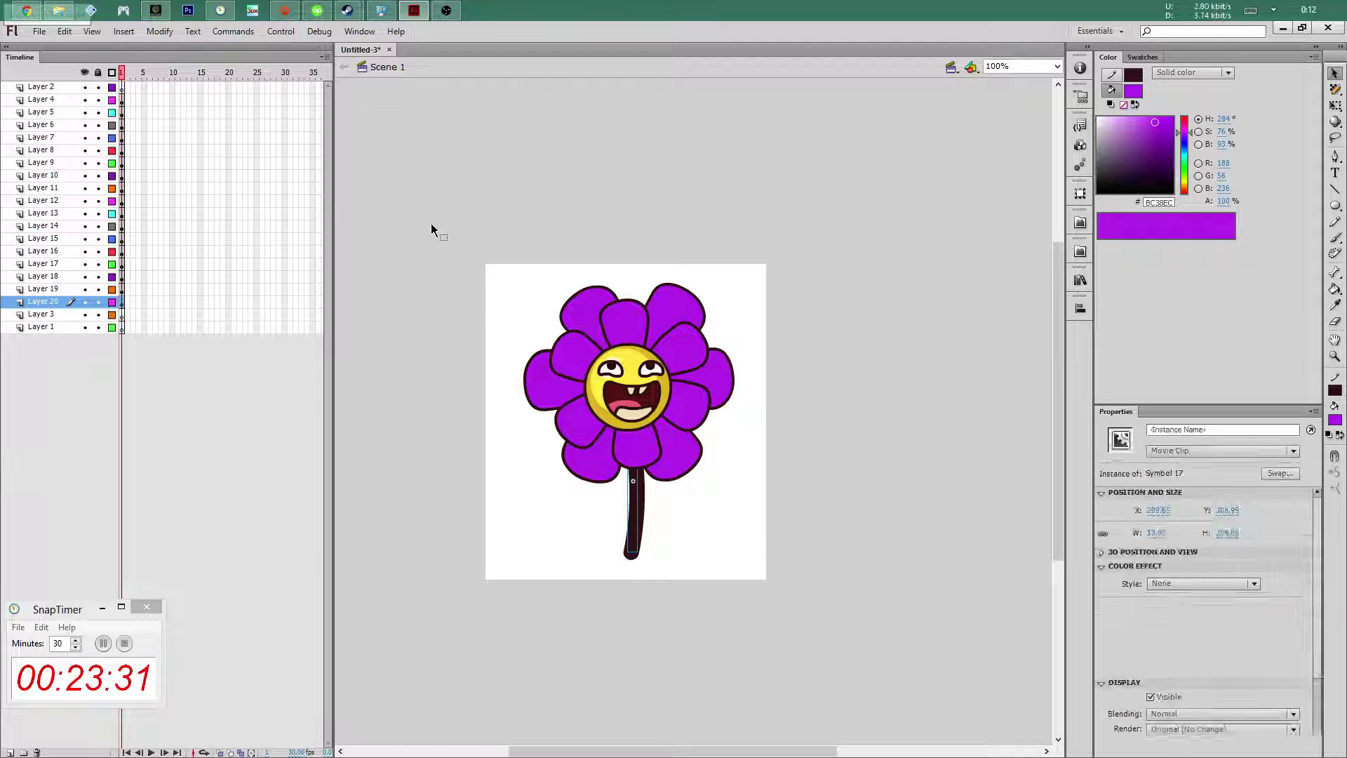
click(41, 313)
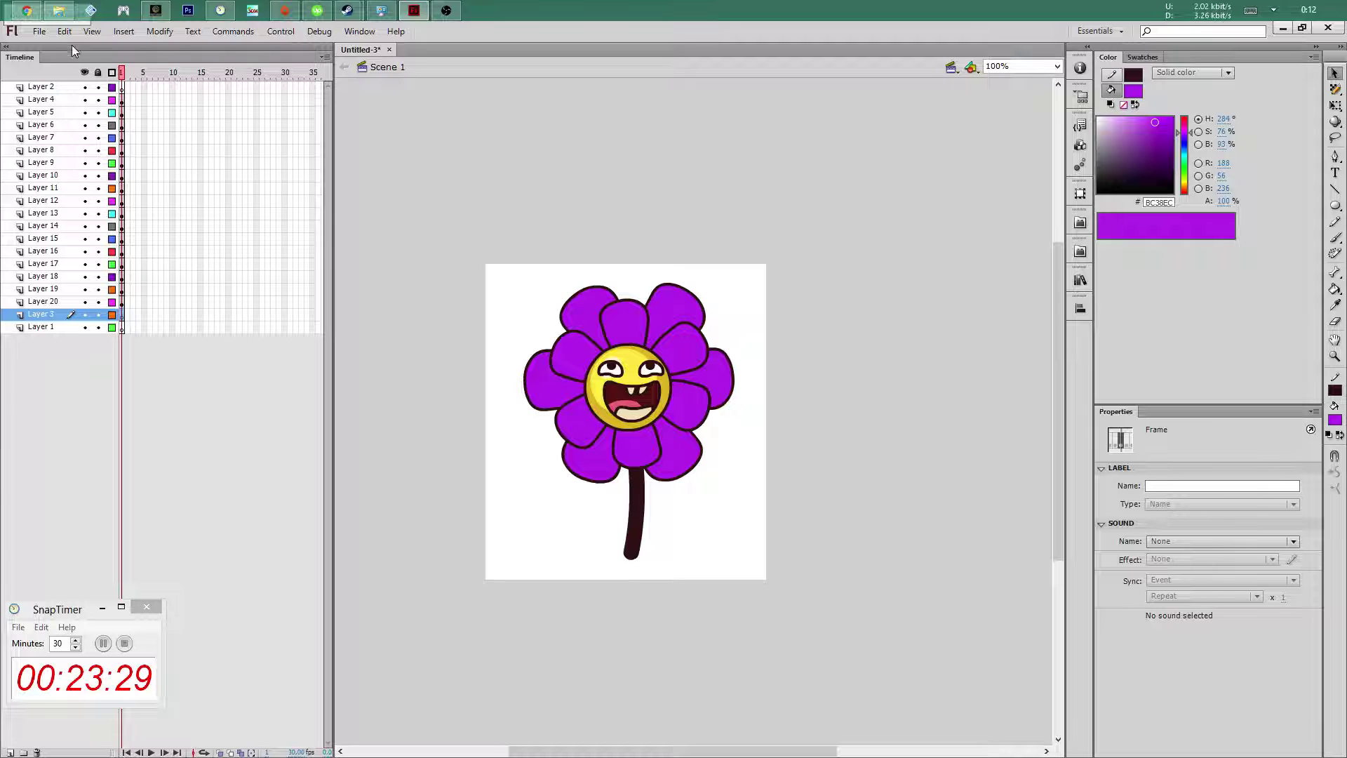
click(61, 85)
click(490, 192)
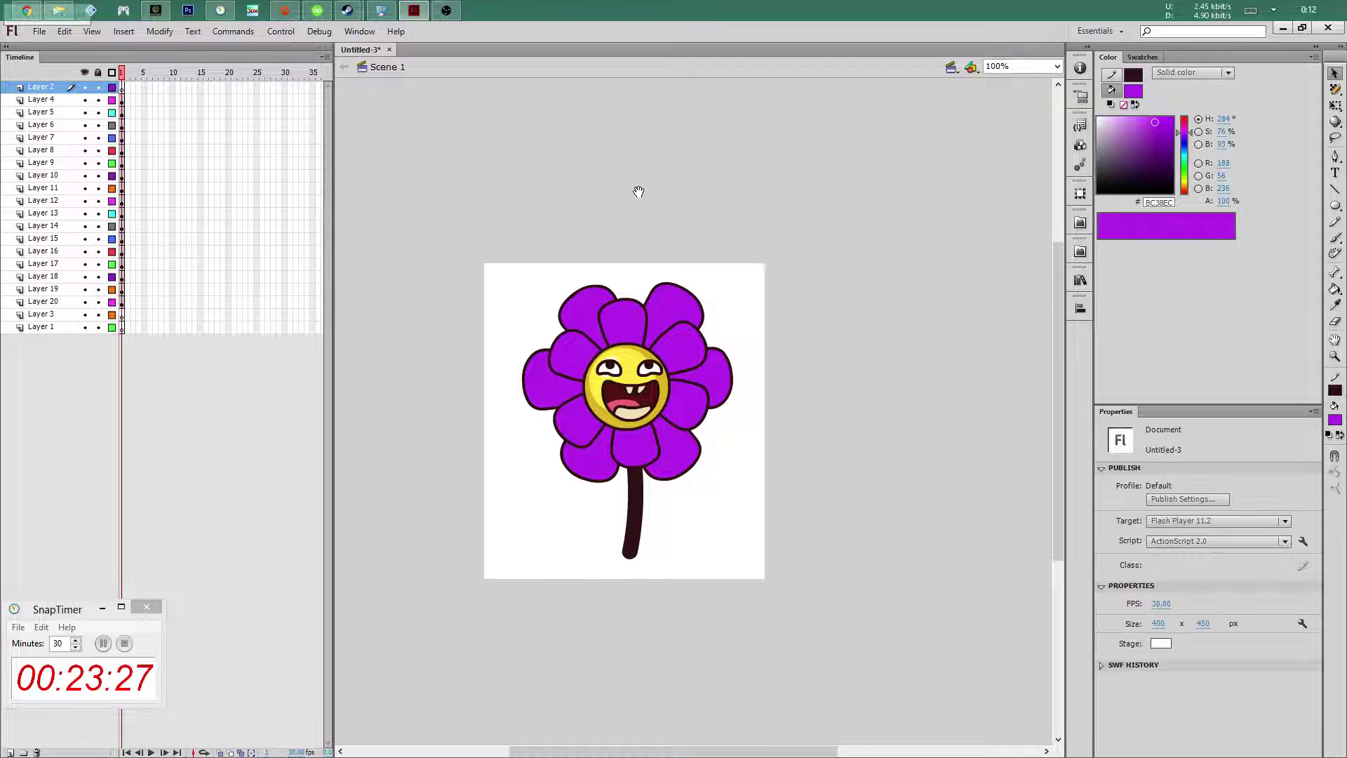
mouse_move(634, 187)
mouse_down()
mouse_move(598, 195)
mouse_move(565, 171)
mouse_up()
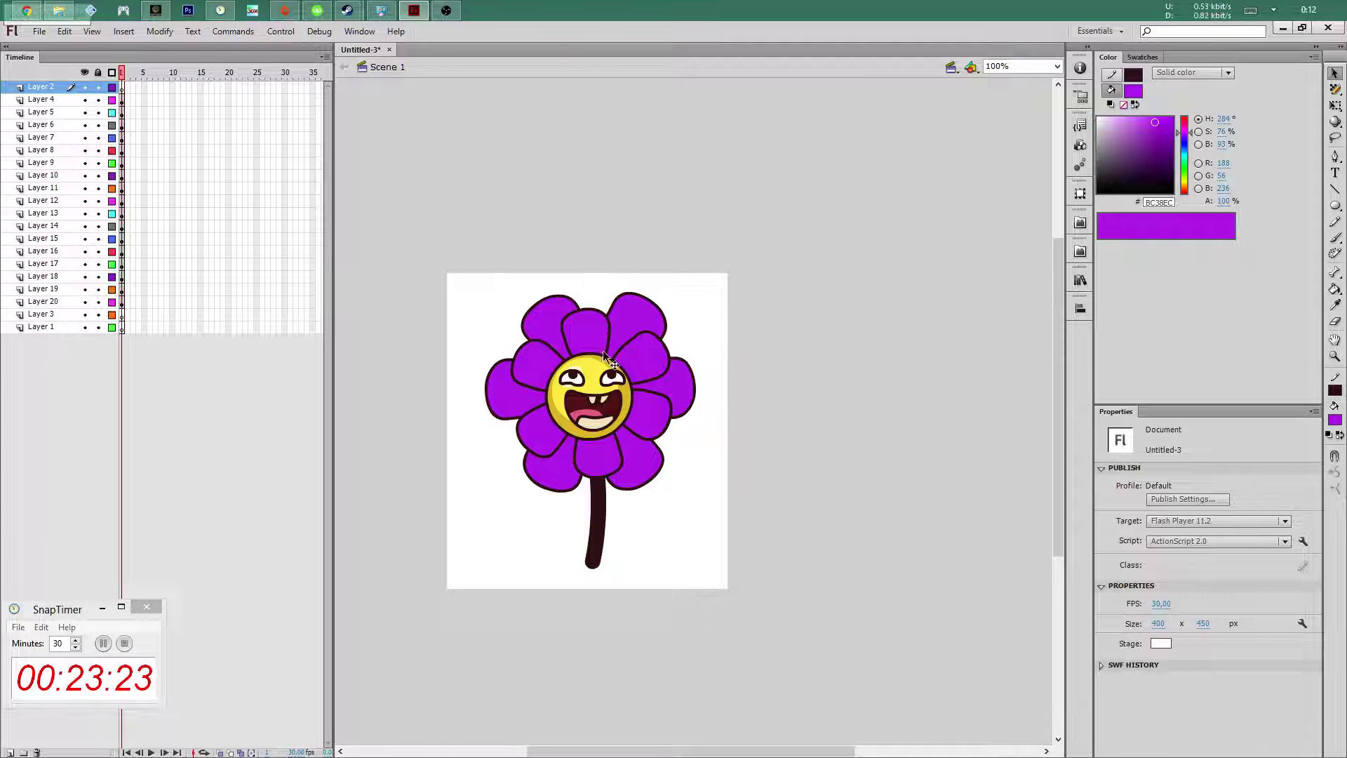
Inside the face symbol, recolour the tongue fill to the mouth's dark red
click(598, 421)
double_click(600, 419)
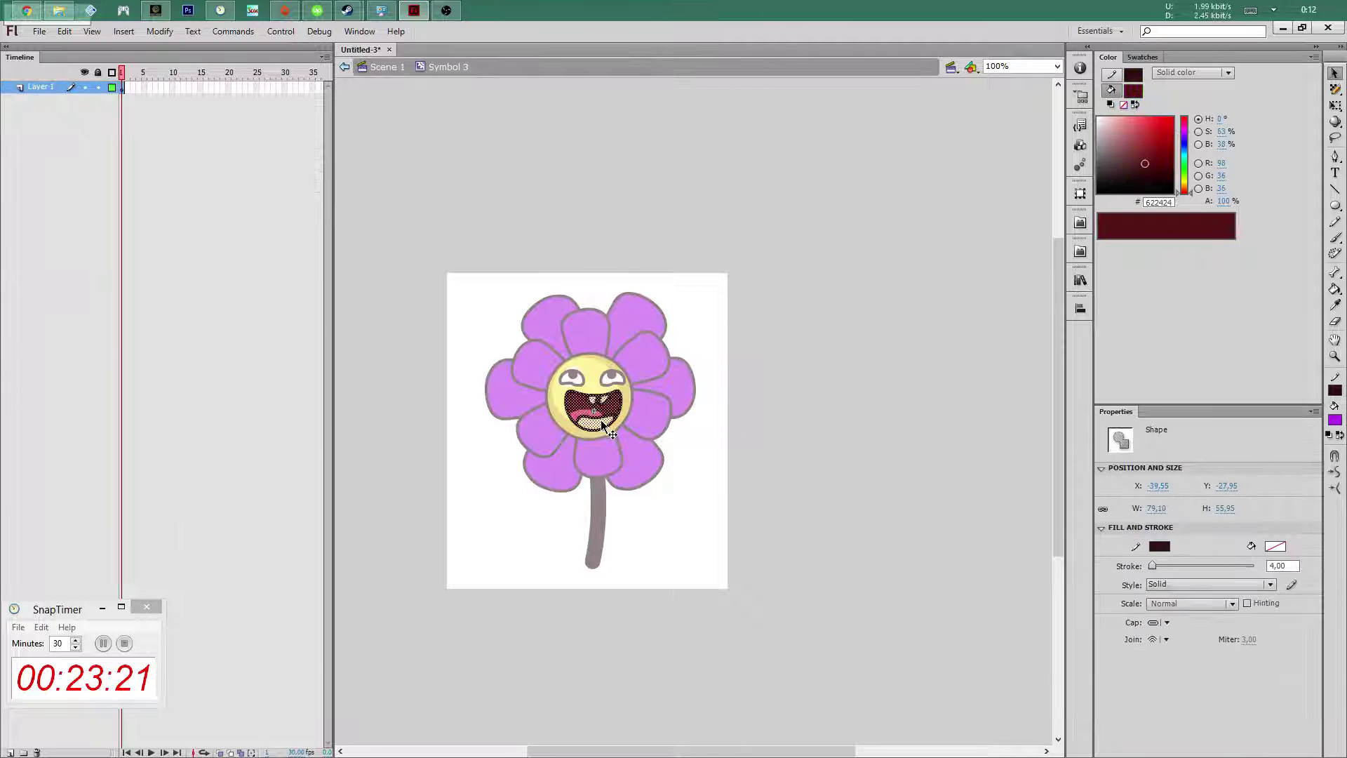
click(610, 422)
click(605, 415)
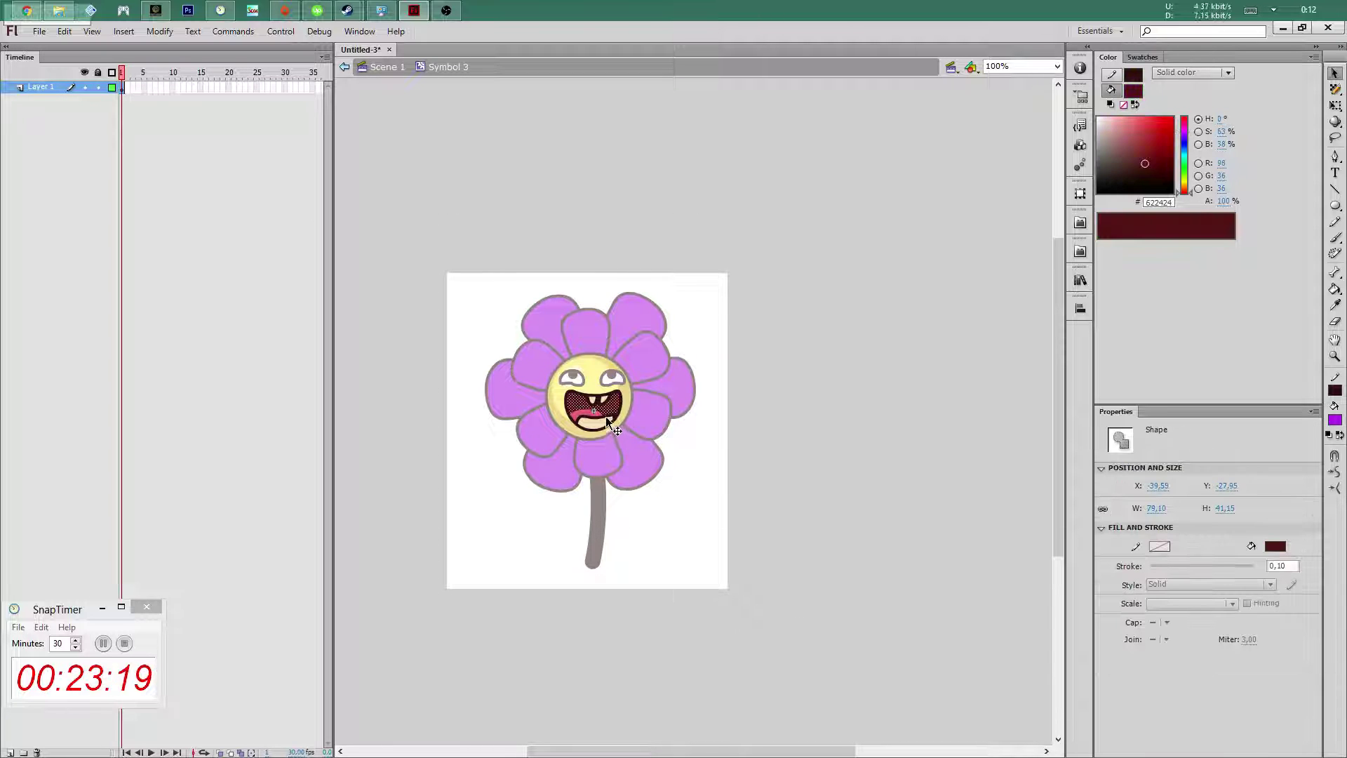
key(Escape)
click(602, 421)
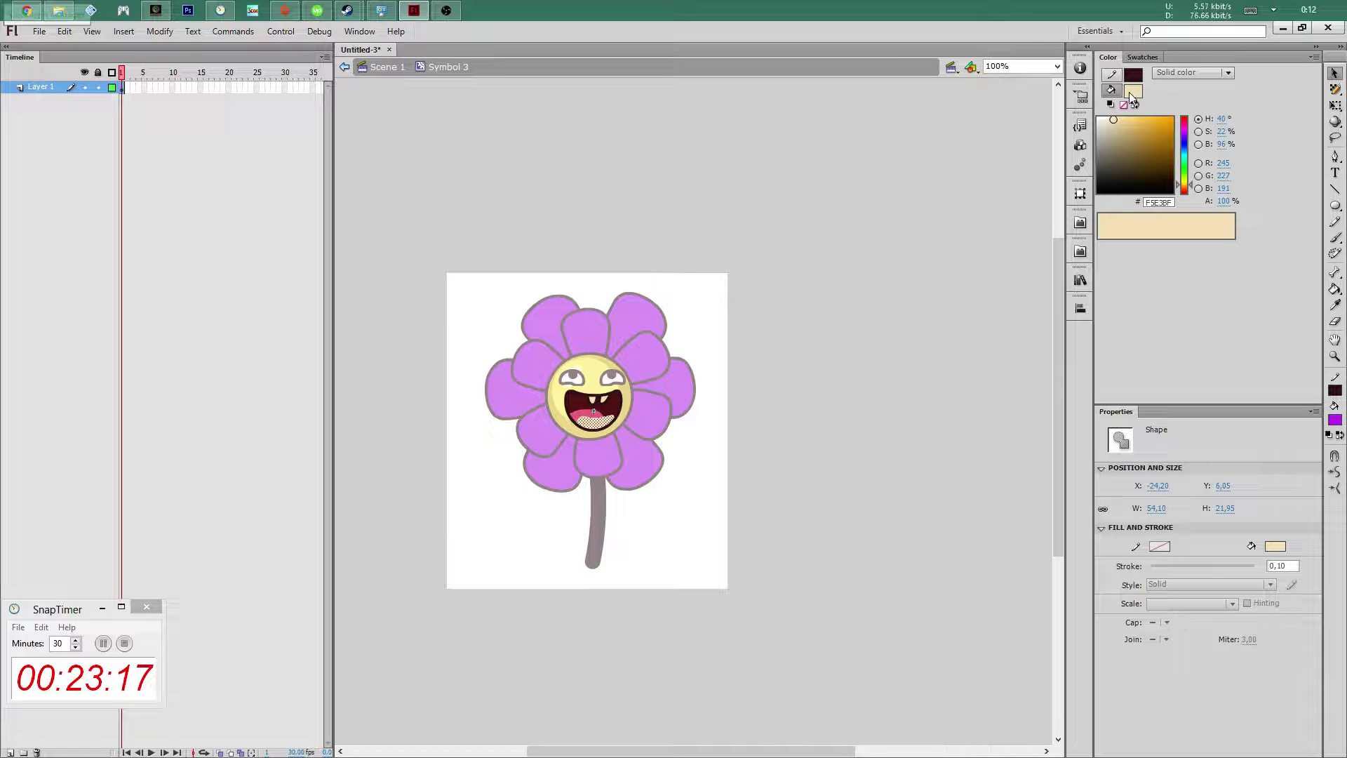
click(1133, 91)
click(594, 409)
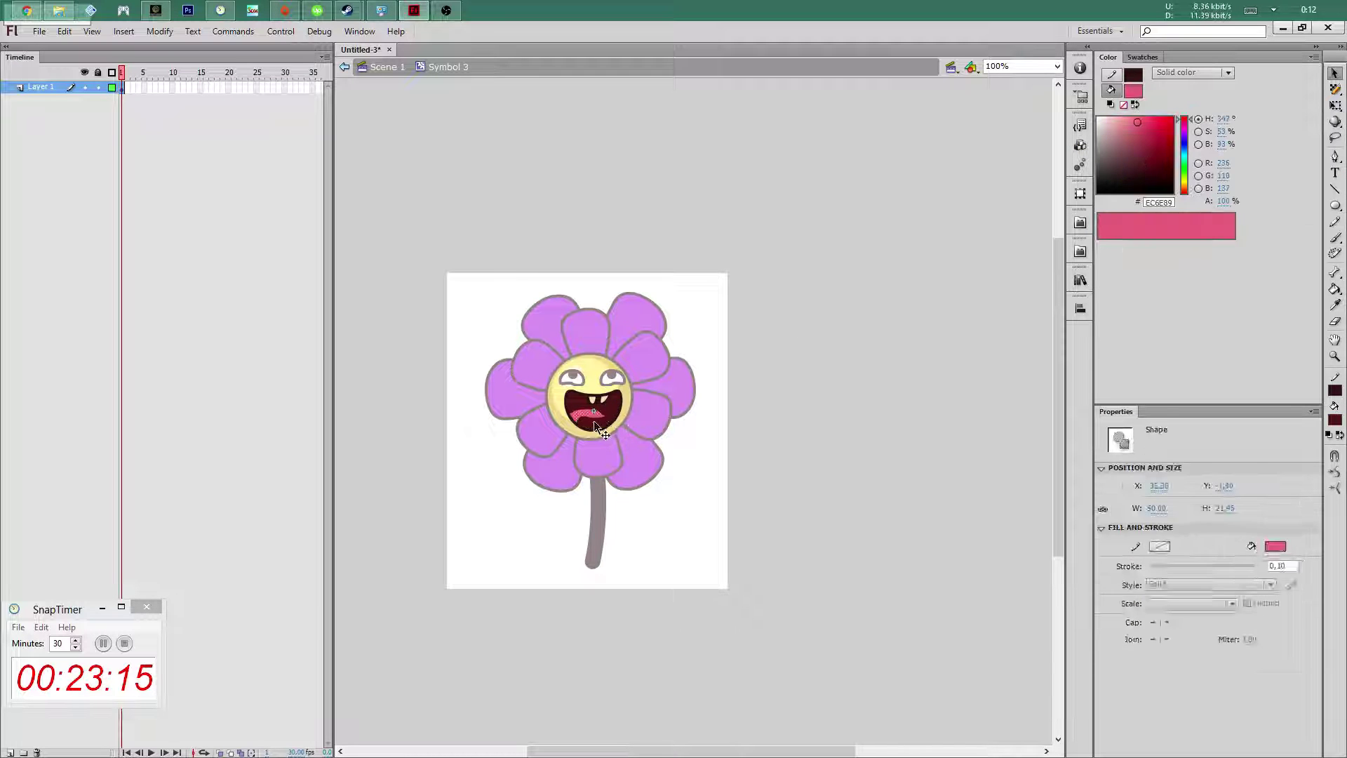
click(593, 414)
Draw a small dark red oval beside the flower's lower-right petals
key(o)
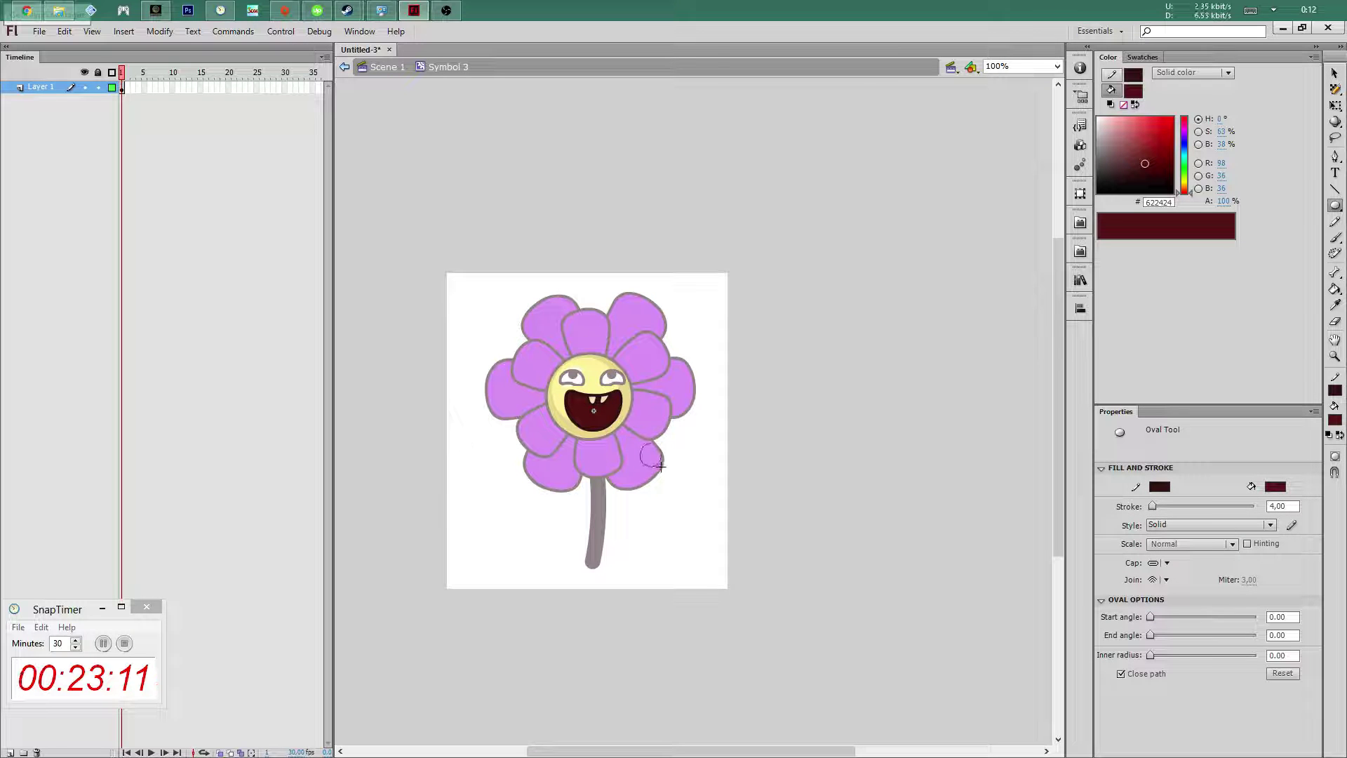
mouse_move(640, 442)
mouse_down()
mouse_move(664, 476)
mouse_move(632, 459)
mouse_up()
key(v)
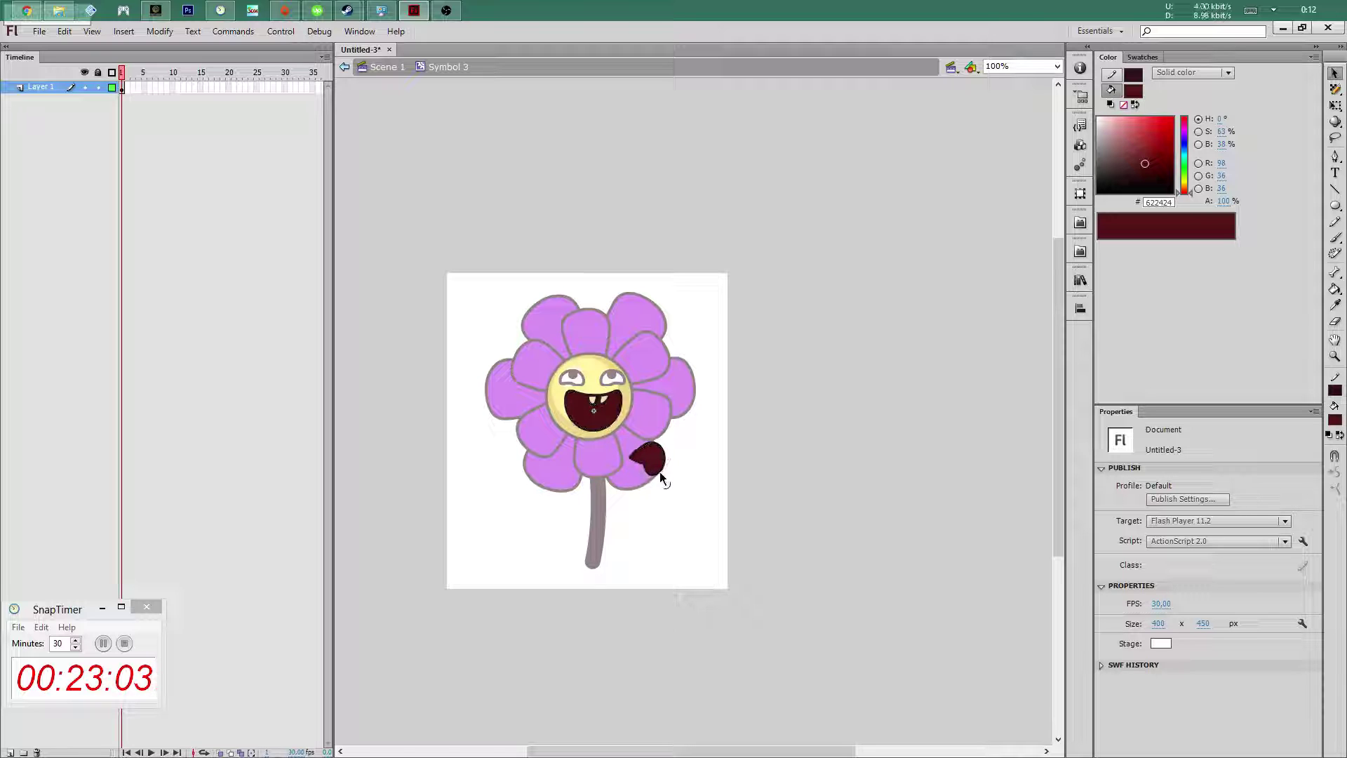
double_click(658, 476)
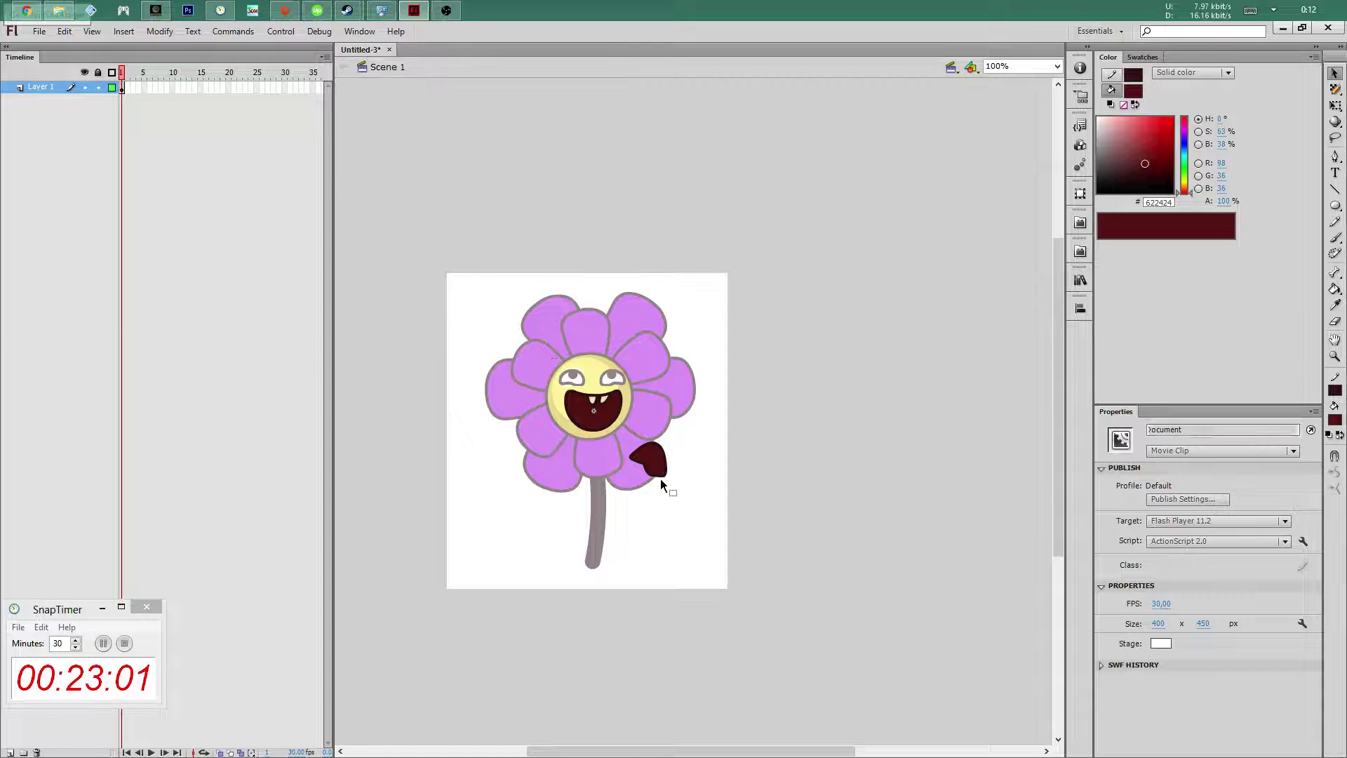
double_click(657, 476)
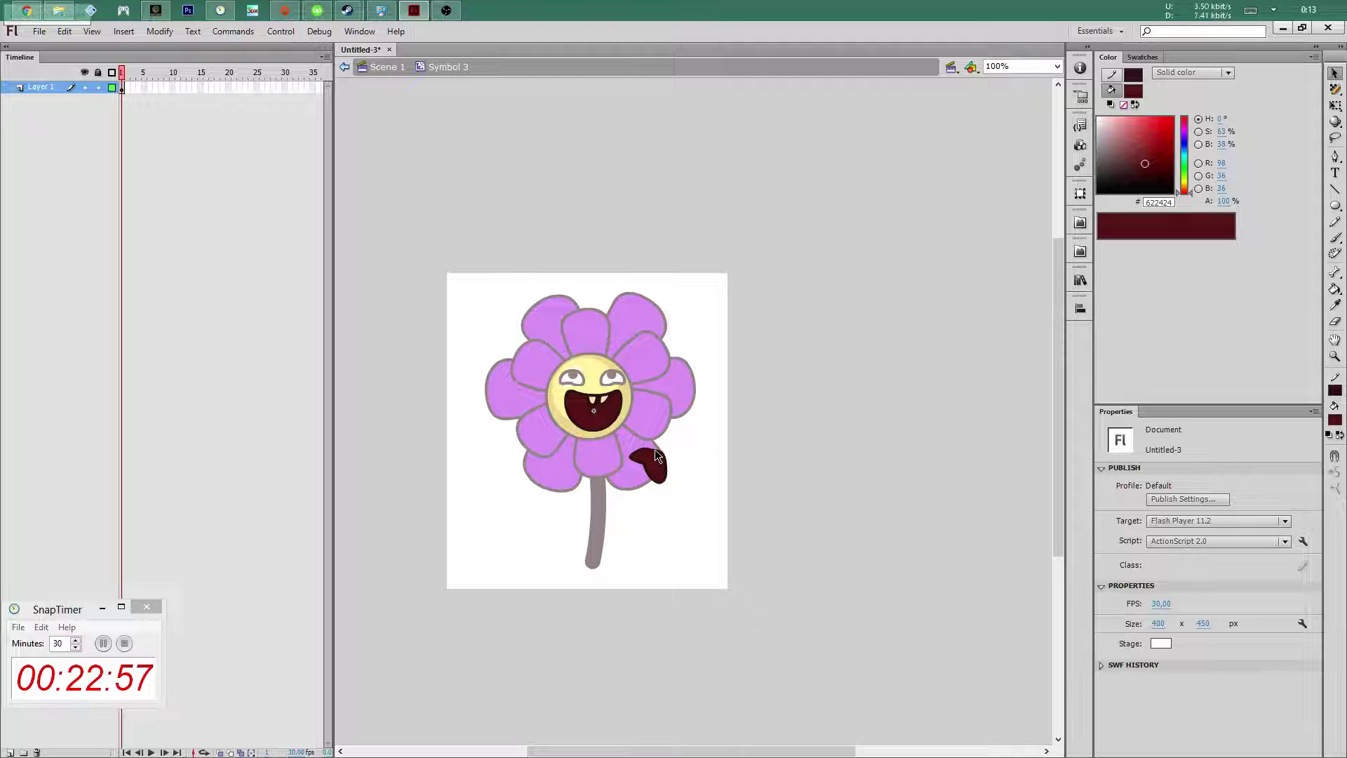
Delete the oval's fill and move its outline to hang from the mouth as a tongue
click(655, 457)
key(Delete)
double_click(644, 464)
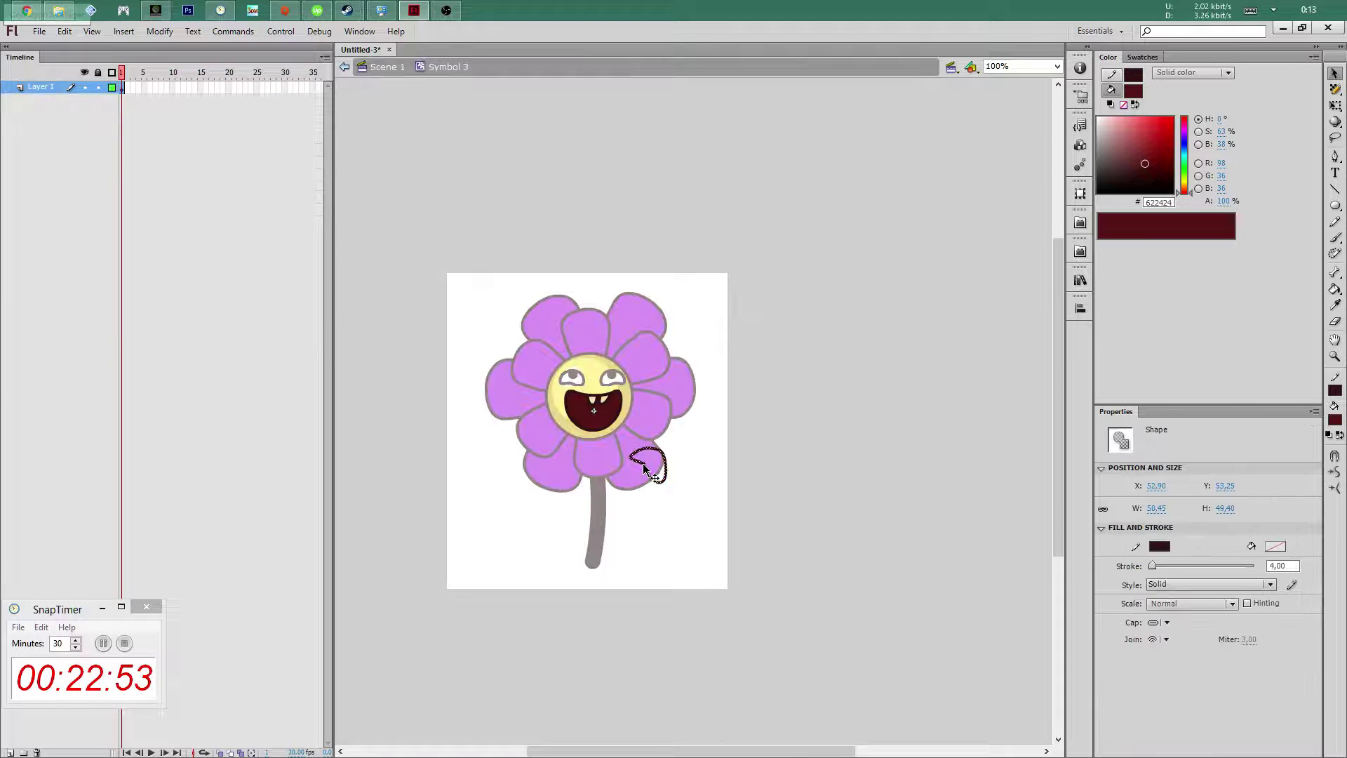
drag(583, 433, 581, 432)
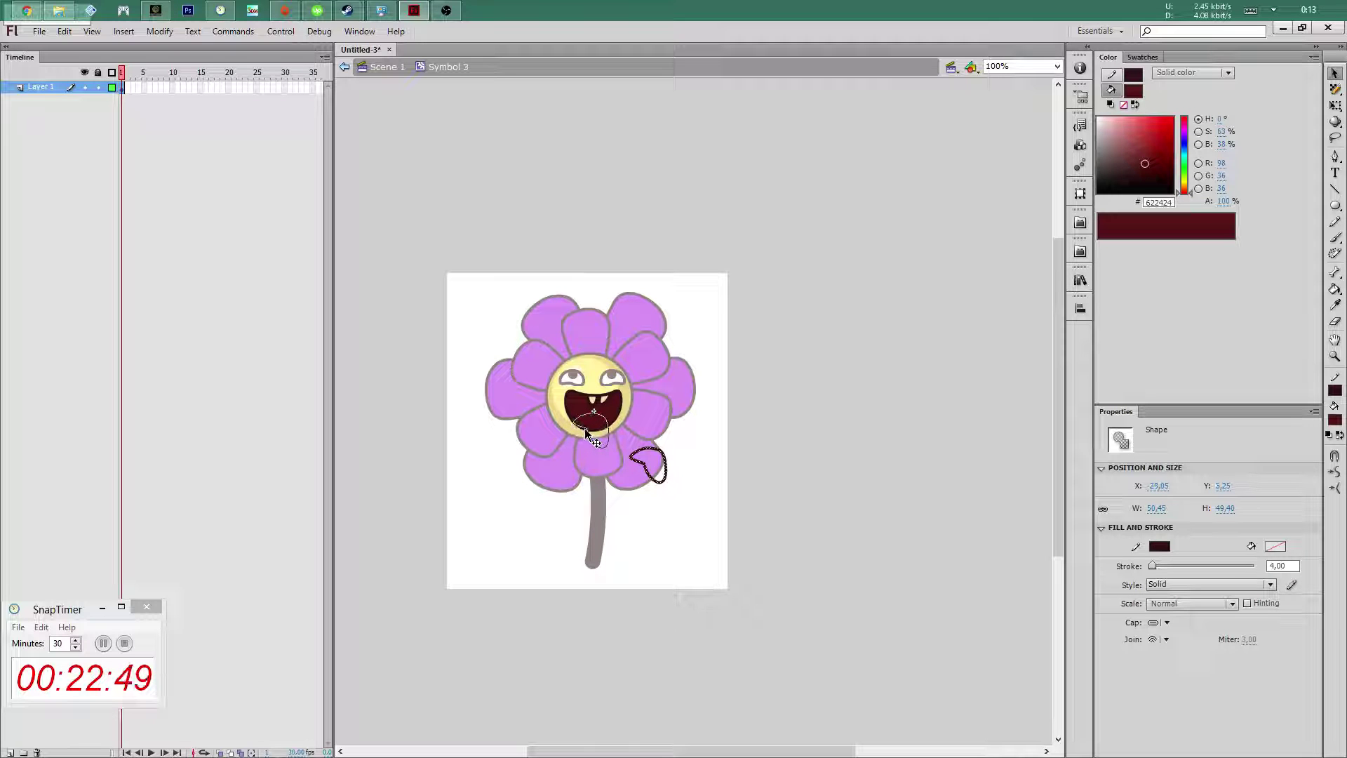
drag(583, 430, 578, 446)
Fill the tongue outline with light pink
click(580, 423)
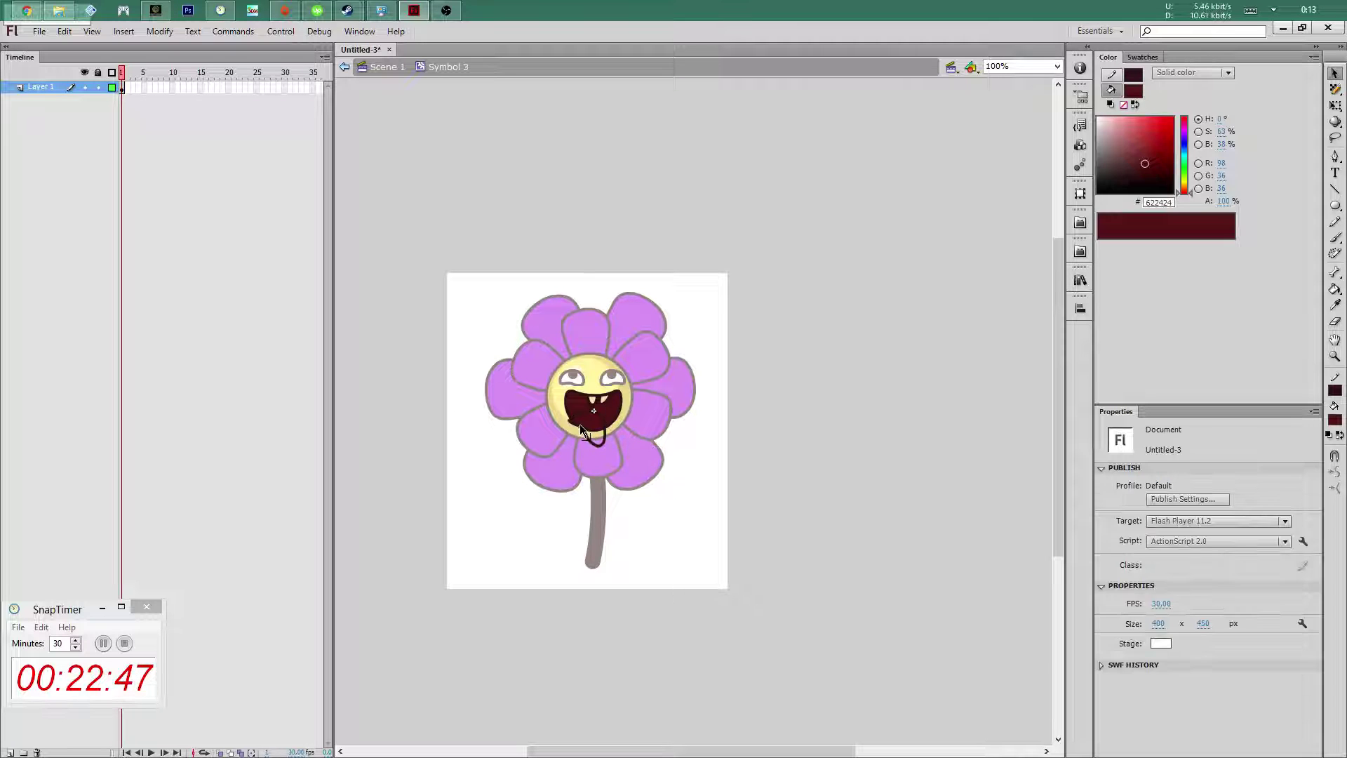
click(576, 425)
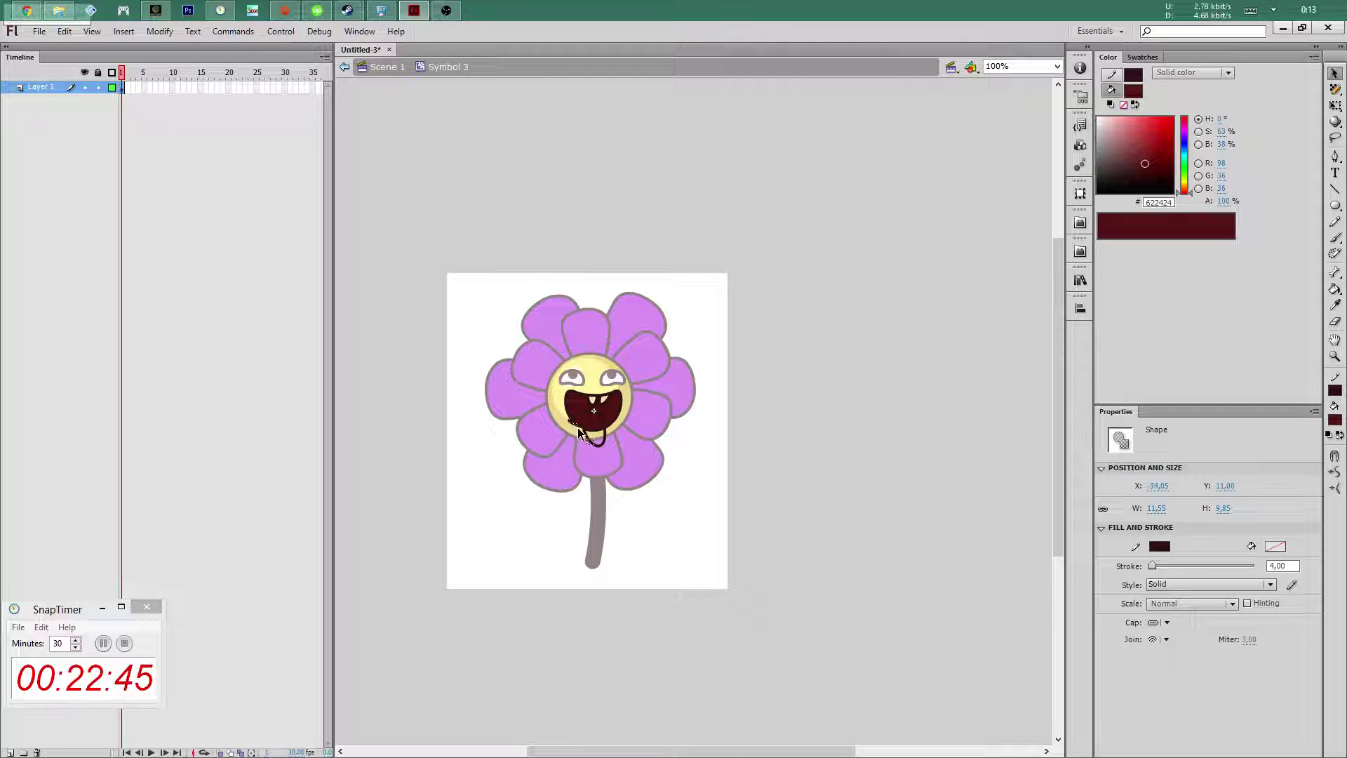
click(589, 423)
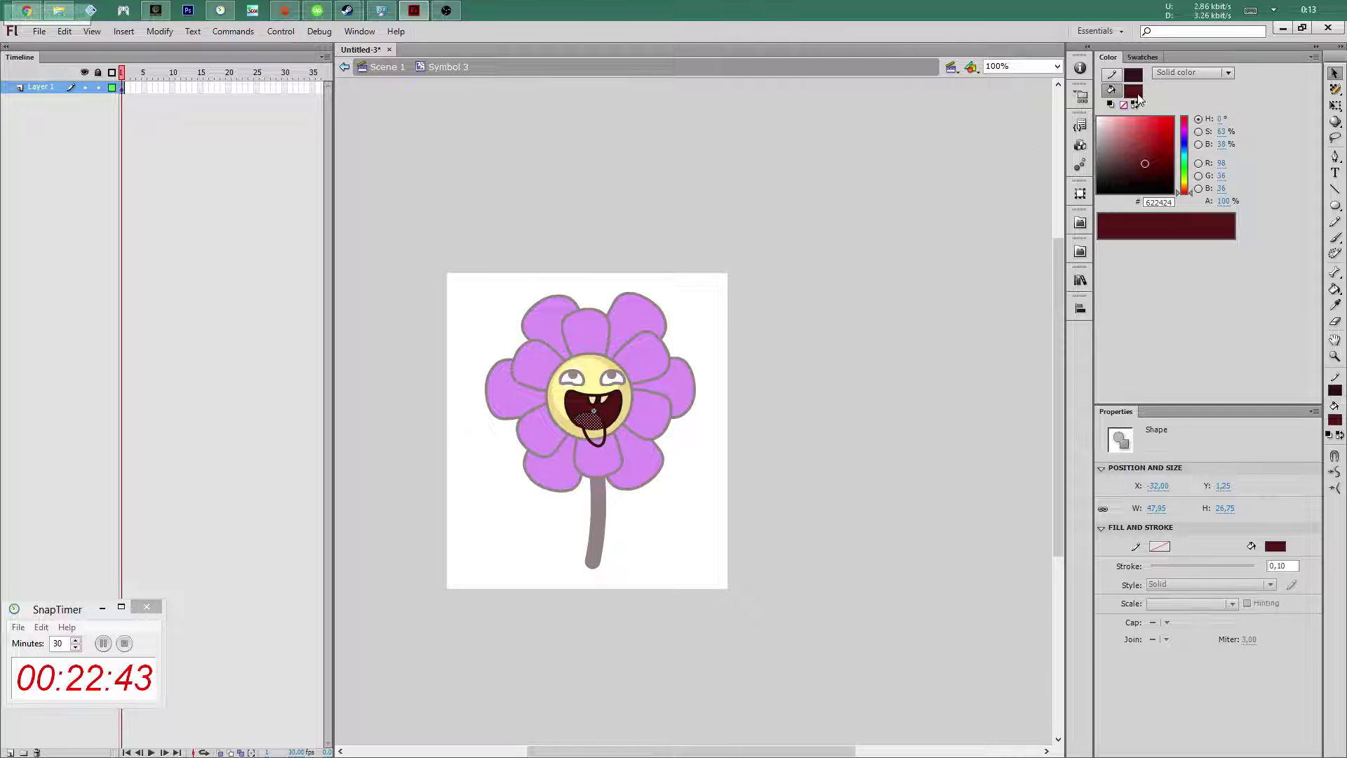
drag(1151, 133, 1132, 122)
key(k)
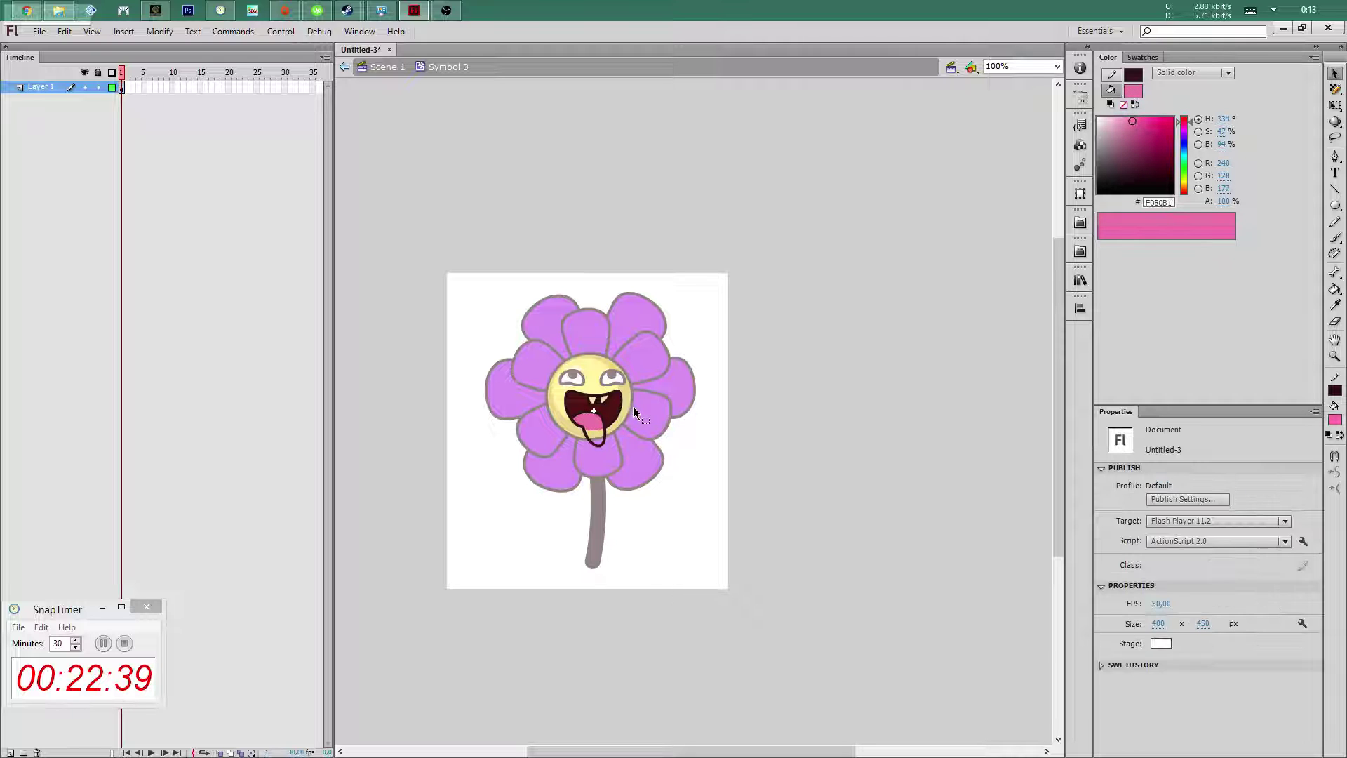
click(593, 424)
key(v)
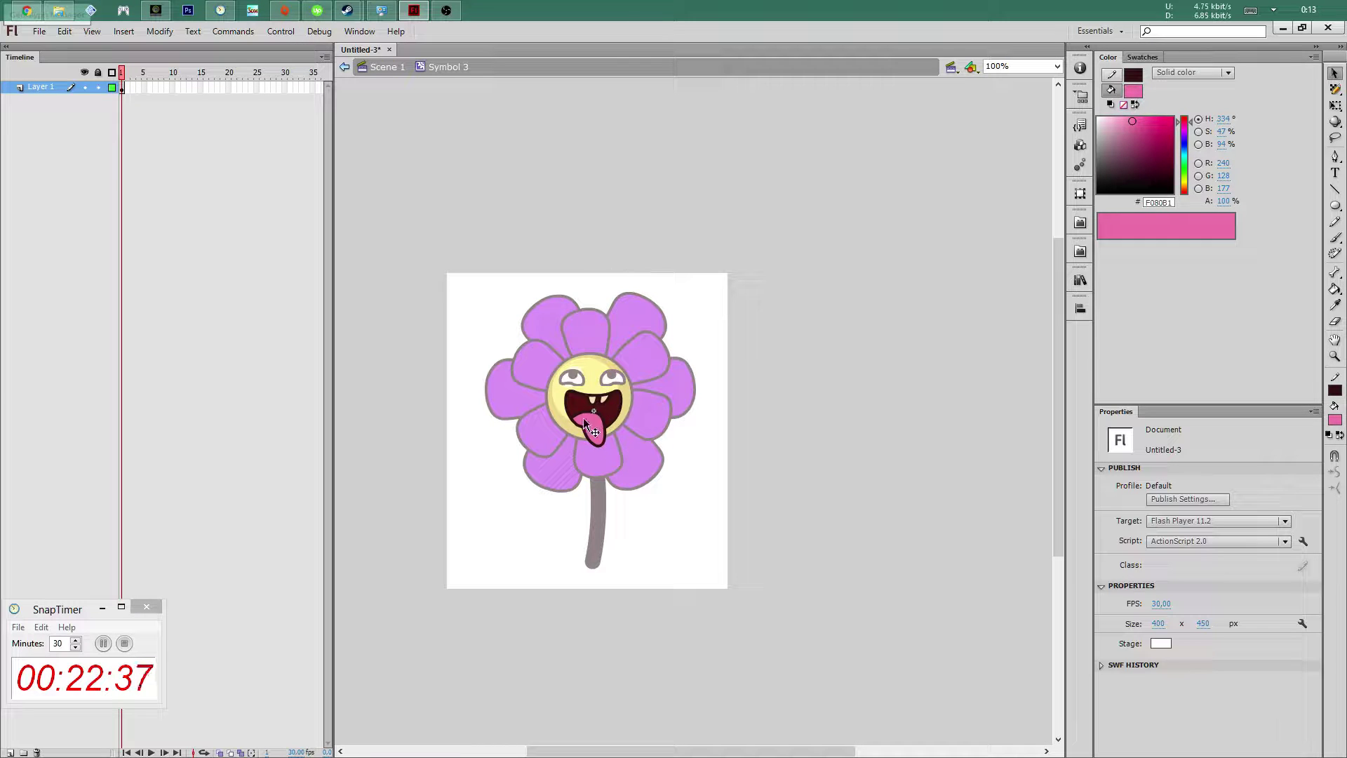
Add a darker pink centre line down the tongue with the Pen tool
key(p)
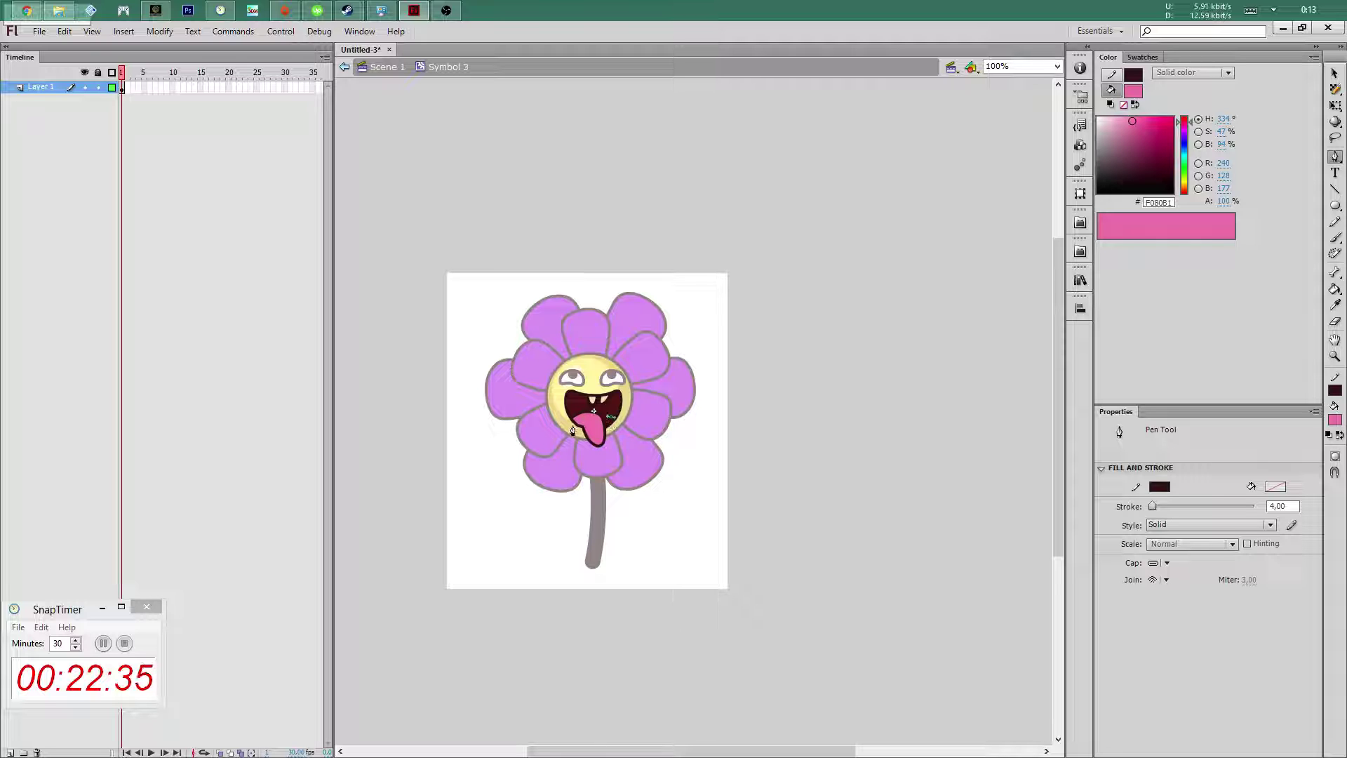
key(v)
click(584, 414)
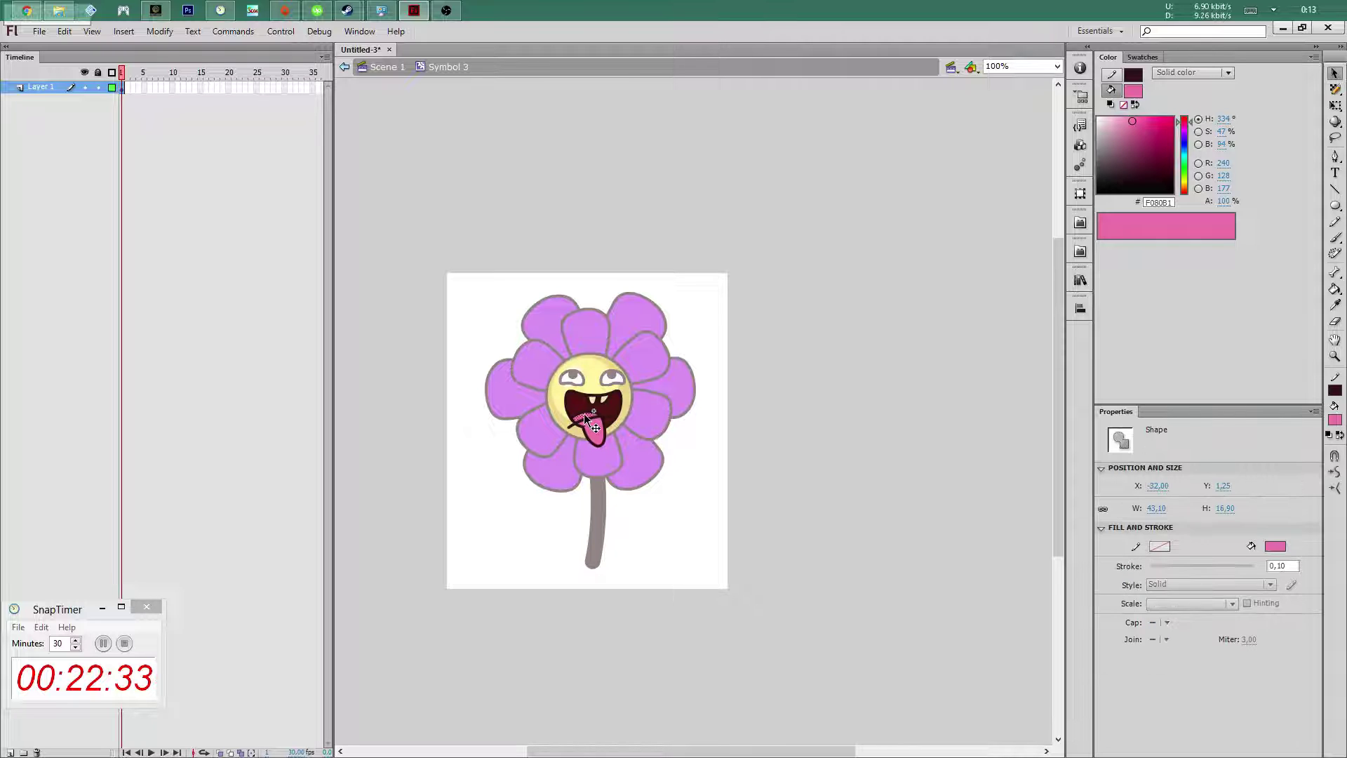
click(1143, 131)
click(732, 391)
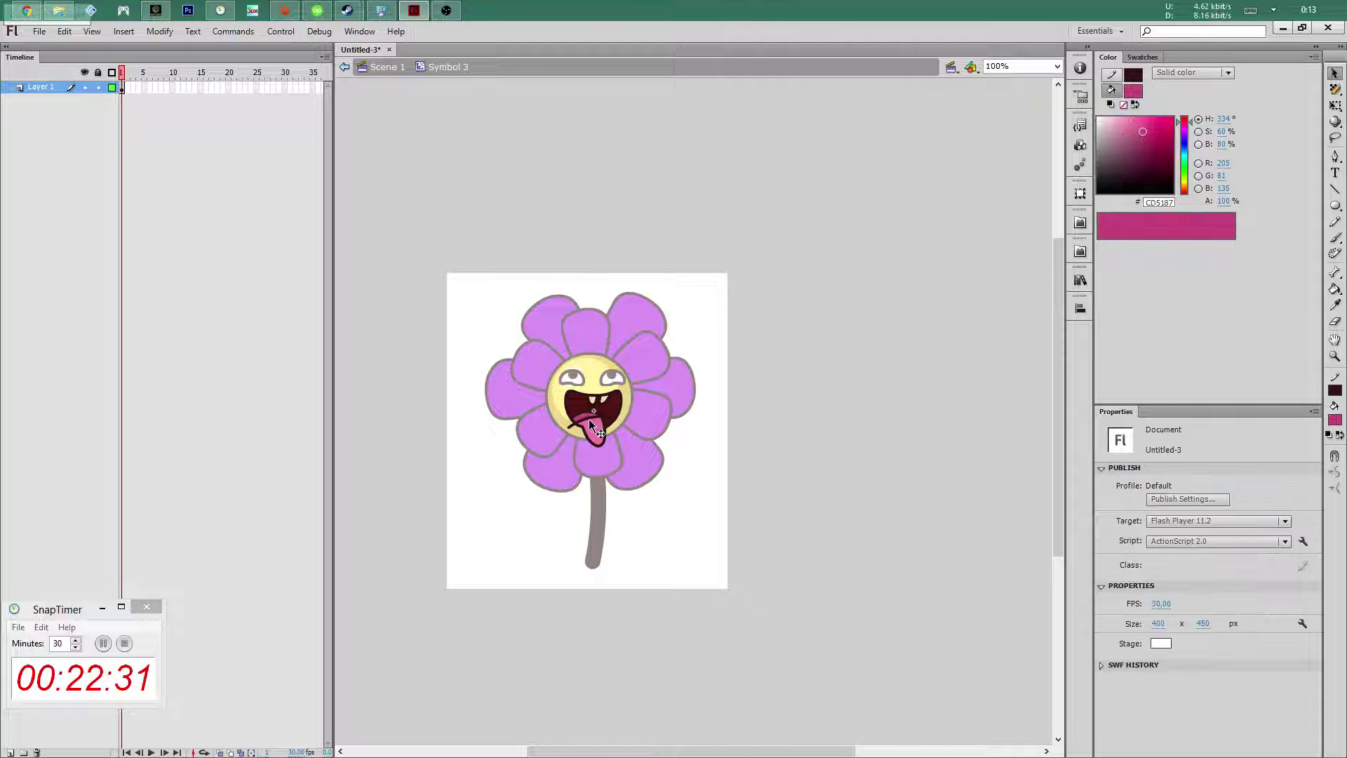
Recolour both teeth a lighter beige and return to Scene 1
click(607, 418)
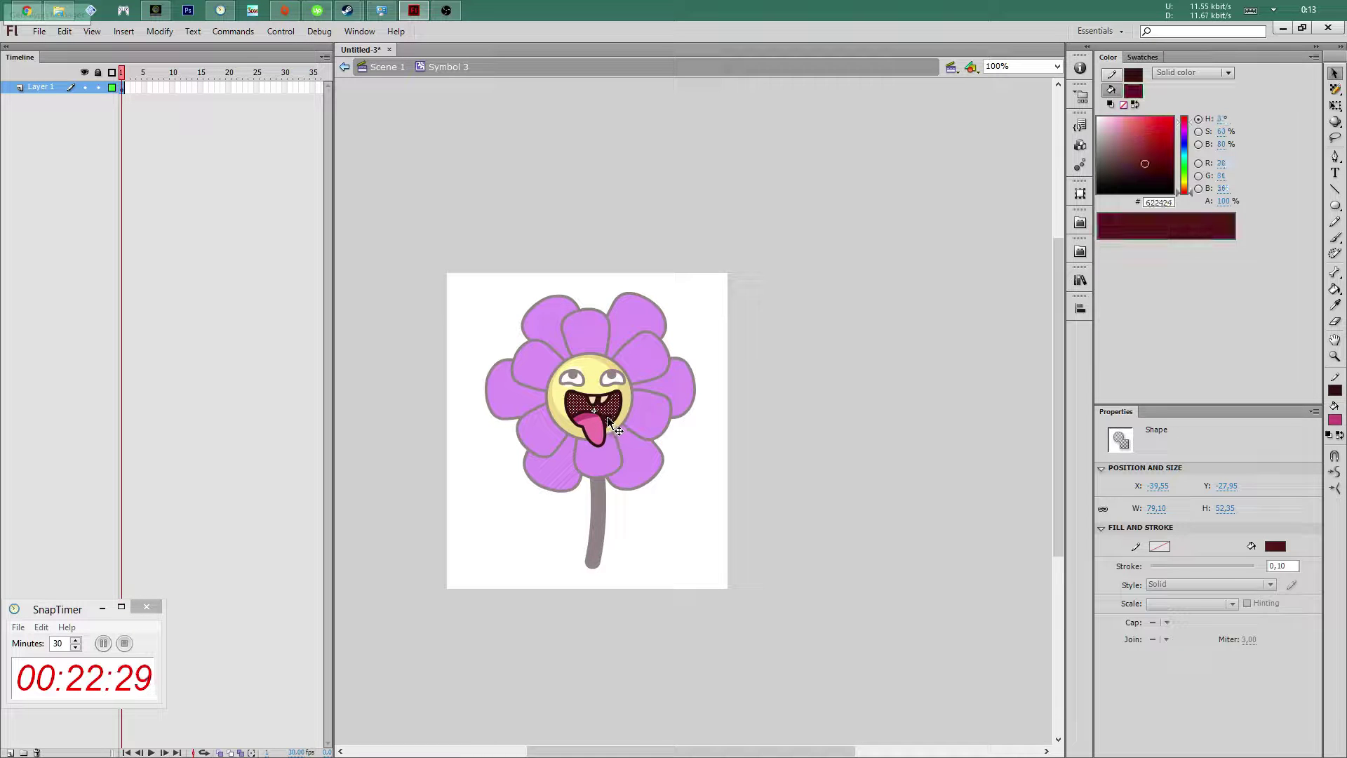
click(602, 397)
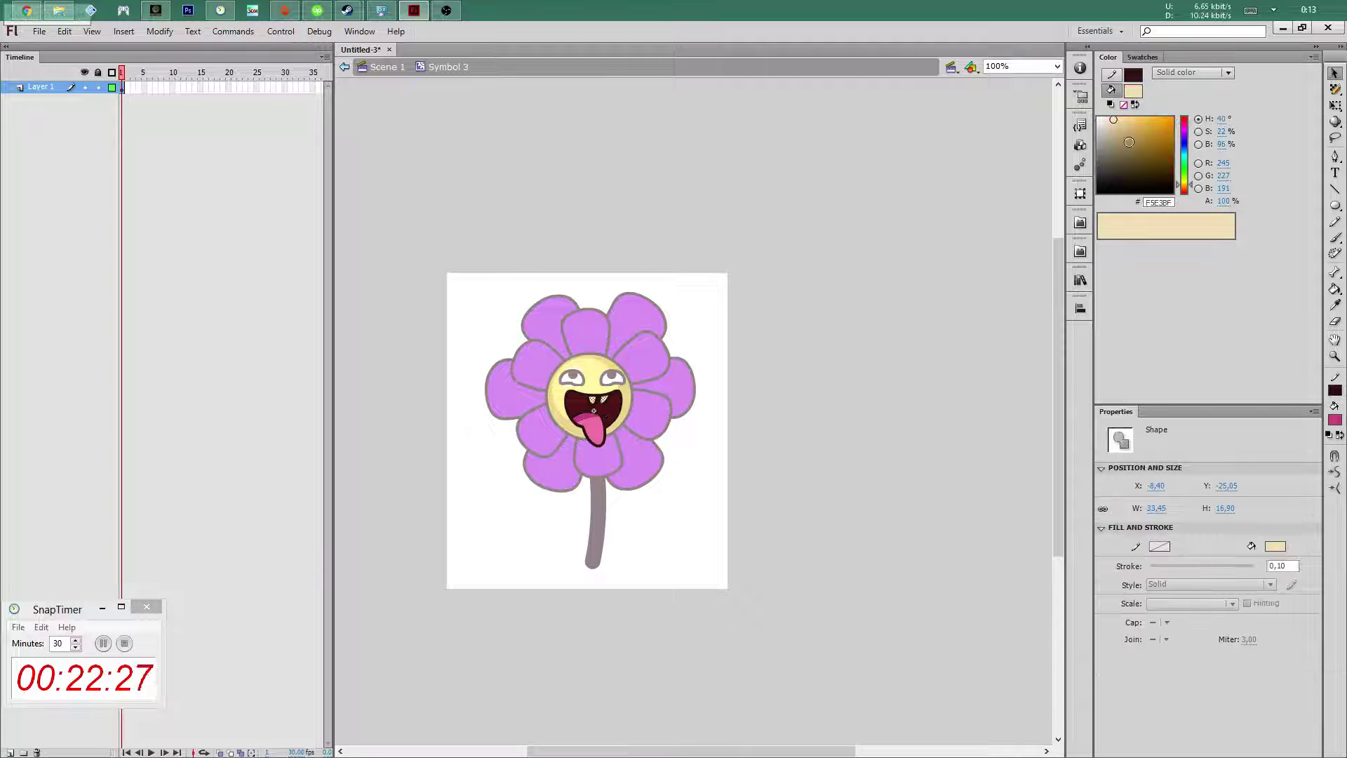
click(1108, 127)
click(1110, 122)
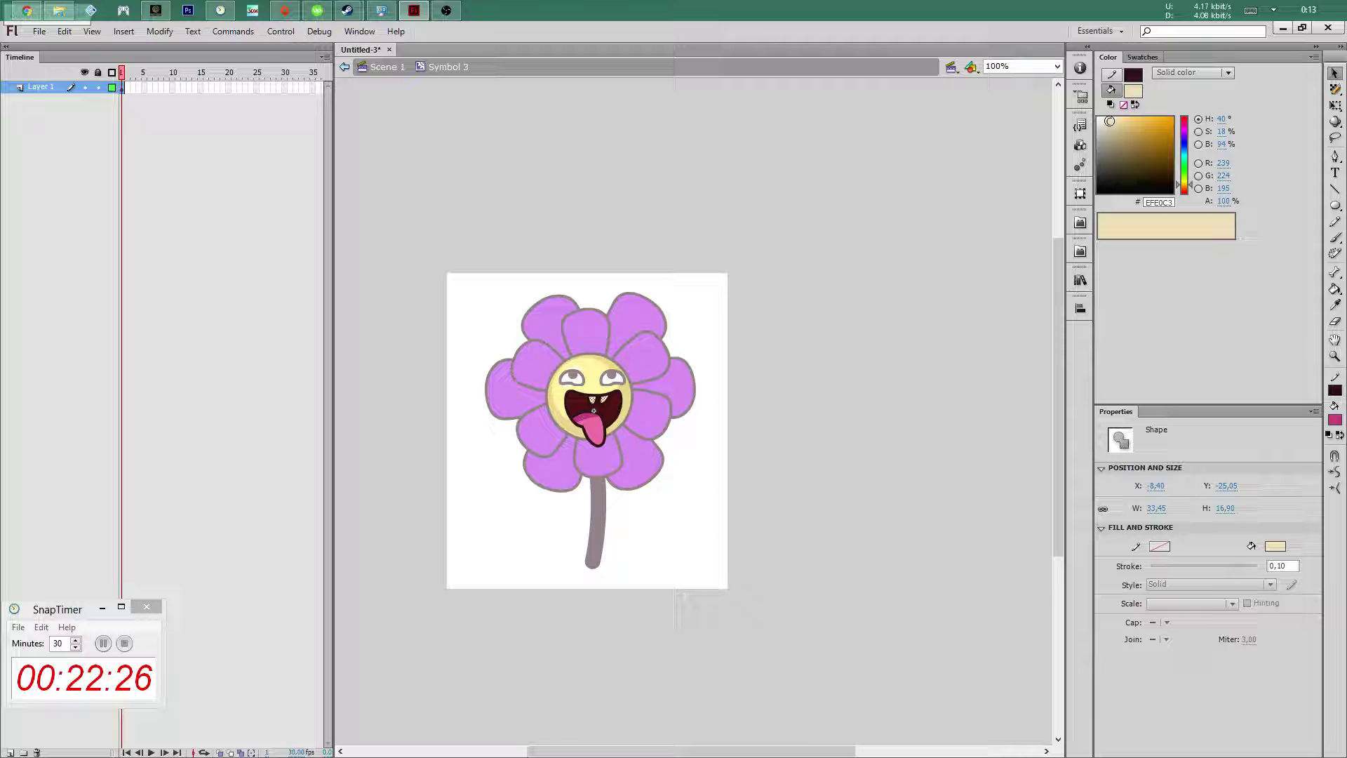
double_click(961, 266)
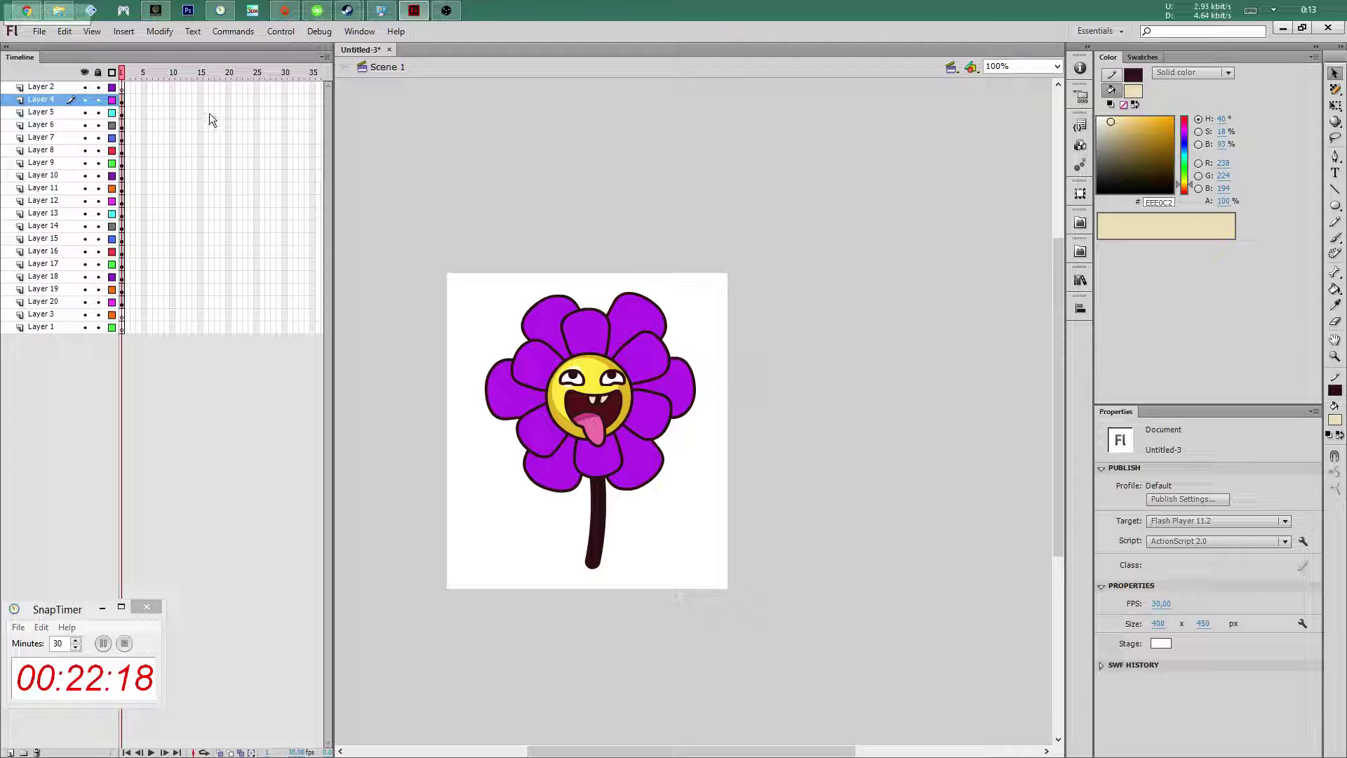
Select the first frames across Layers 4 to 20 for keyframes, ending at Layer 4's frame 2
mouse_move(121, 99)
mouse_down()
mouse_move(117, 303)
mouse_move(127, 300)
mouse_up()
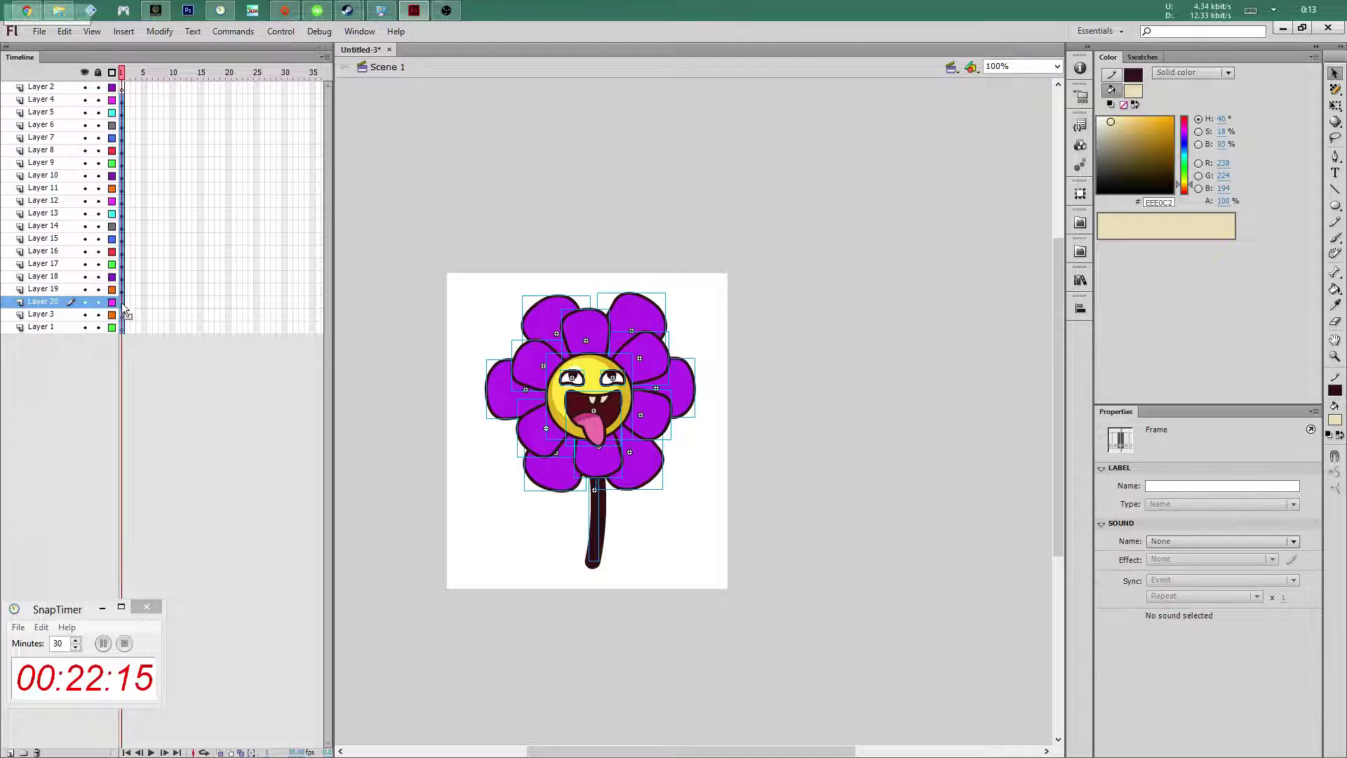
click(129, 100)
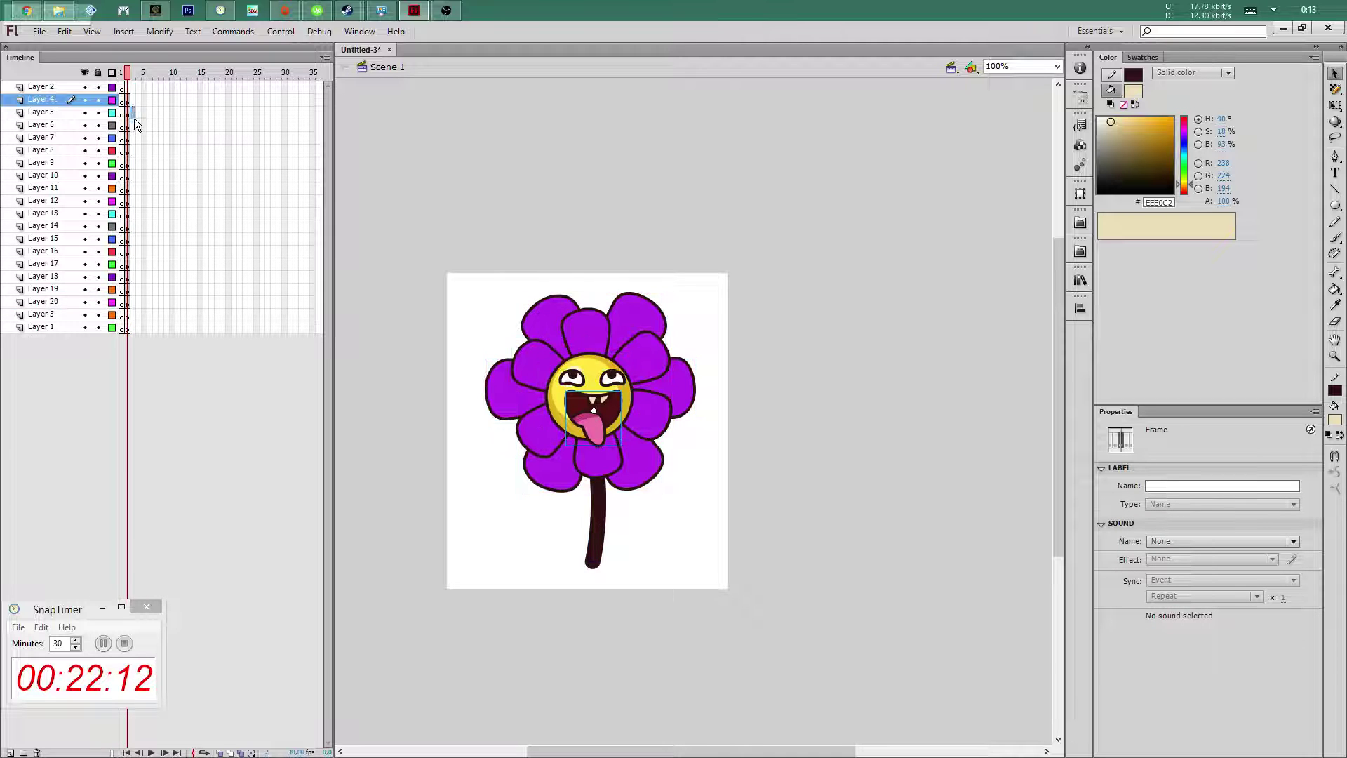
drag(133, 103, 133, 303)
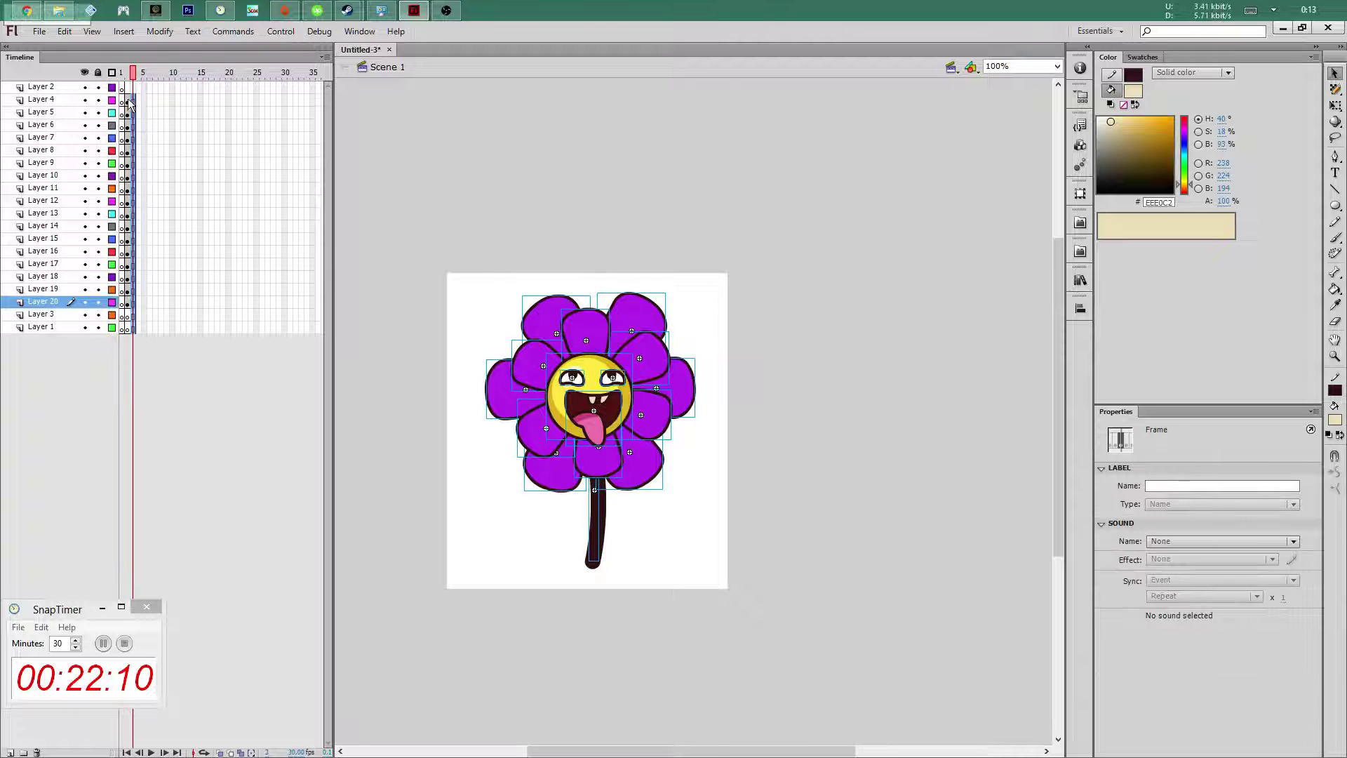
drag(130, 103, 133, 301)
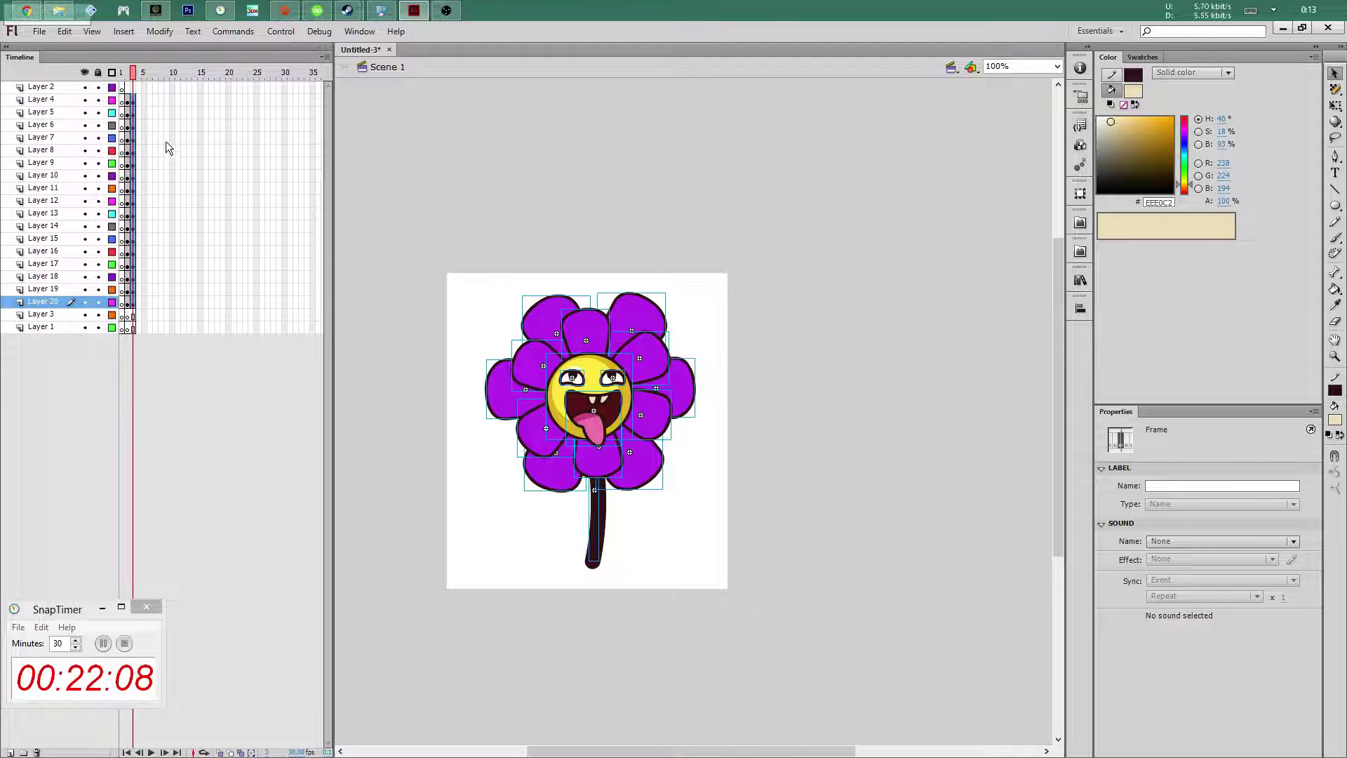
click(130, 100)
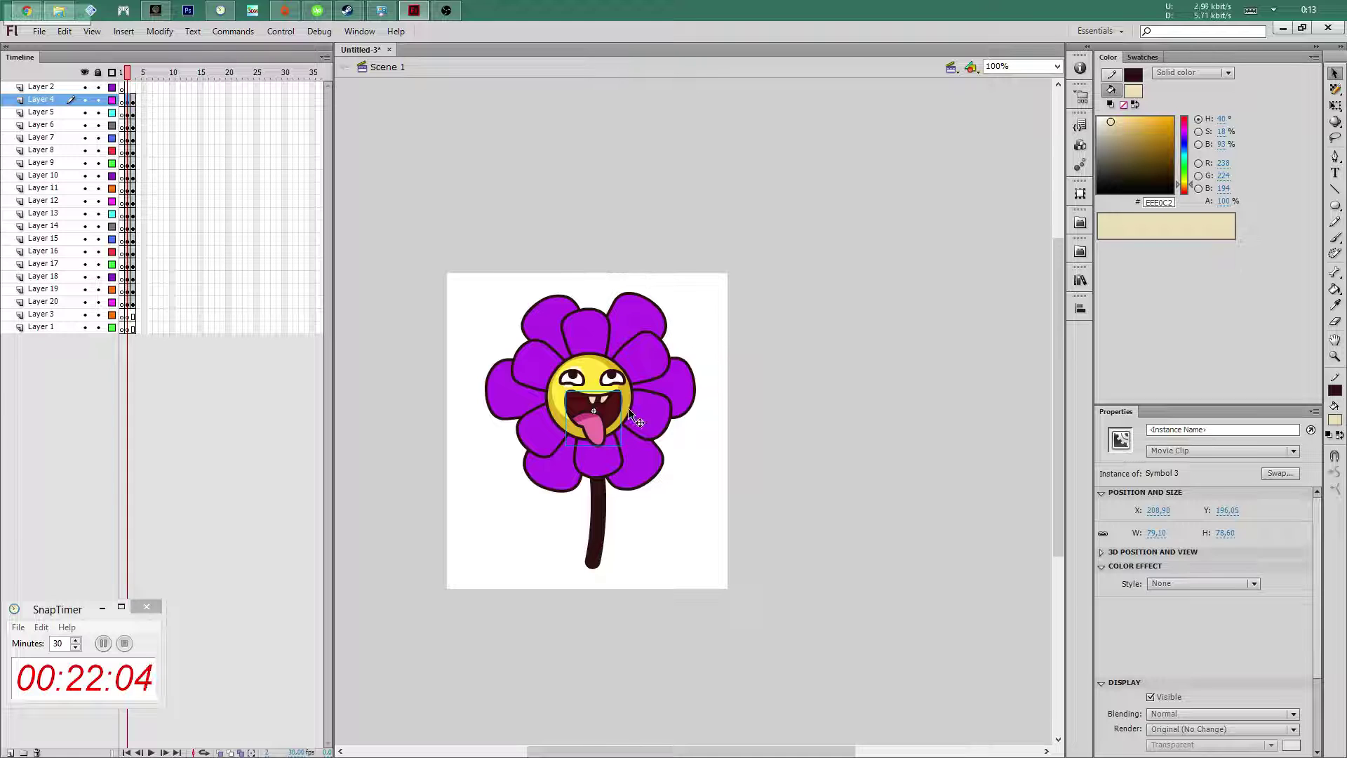
Remove the grinning mouth from this frame, restoring the accidentally deleted eye, and deselect
key(Delete)
click(612, 378)
key(Delete)
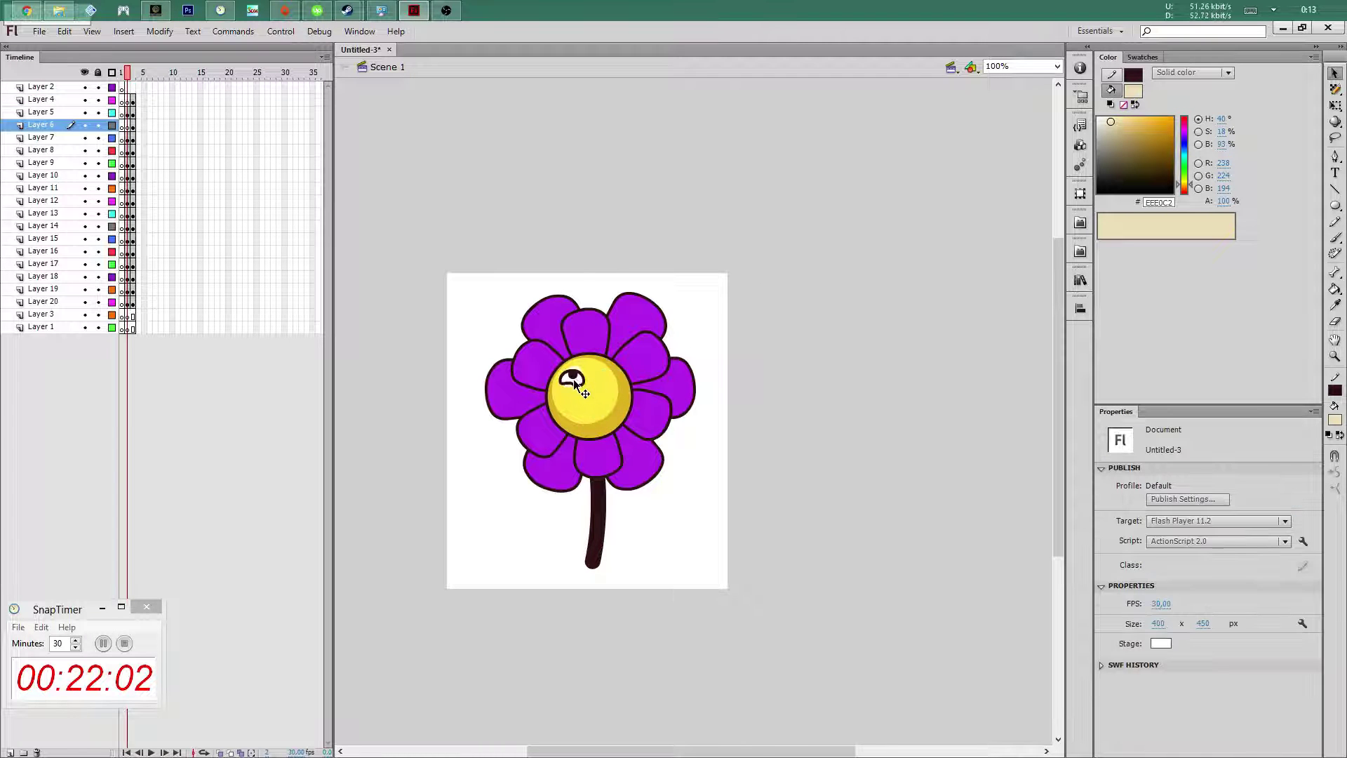
key(ctrl+z)
key(ctrl+z)
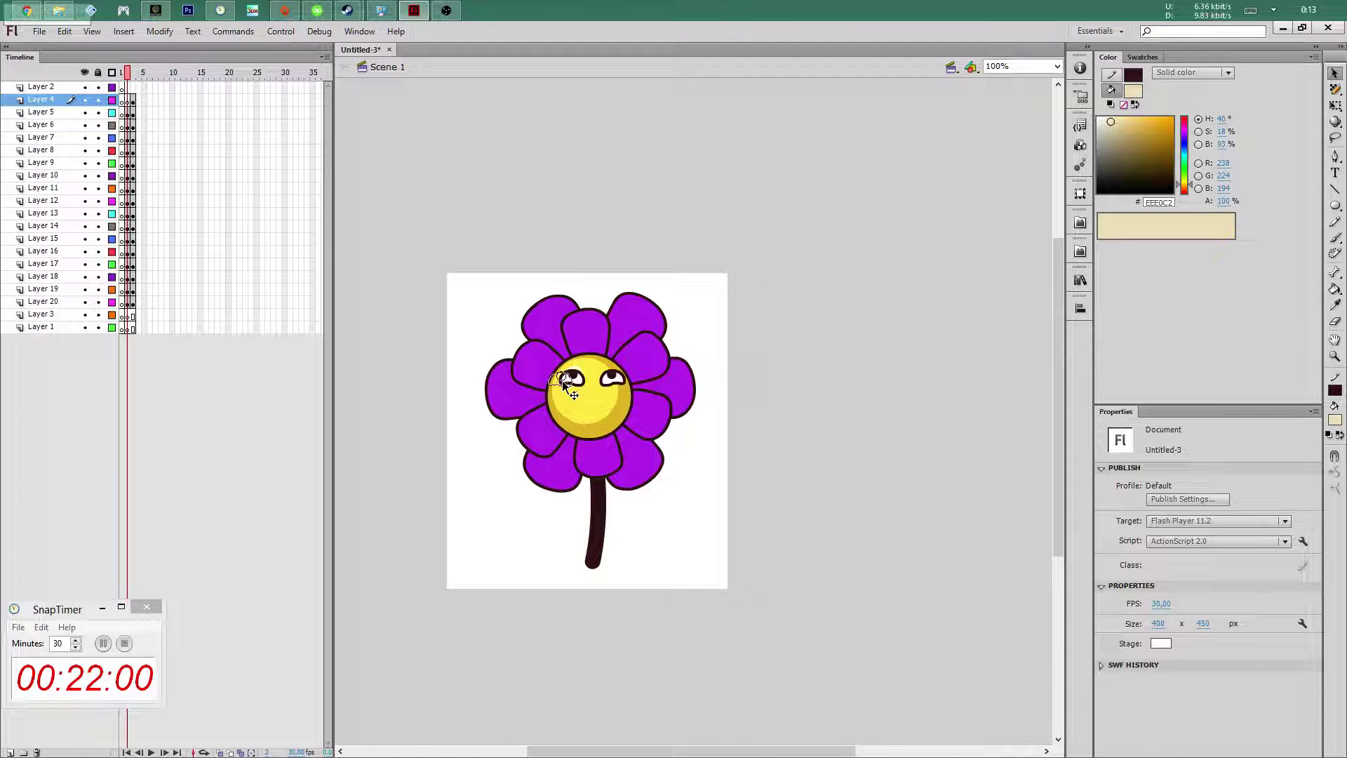
key(ctrl+z)
key(ctrl+z)
click(730, 394)
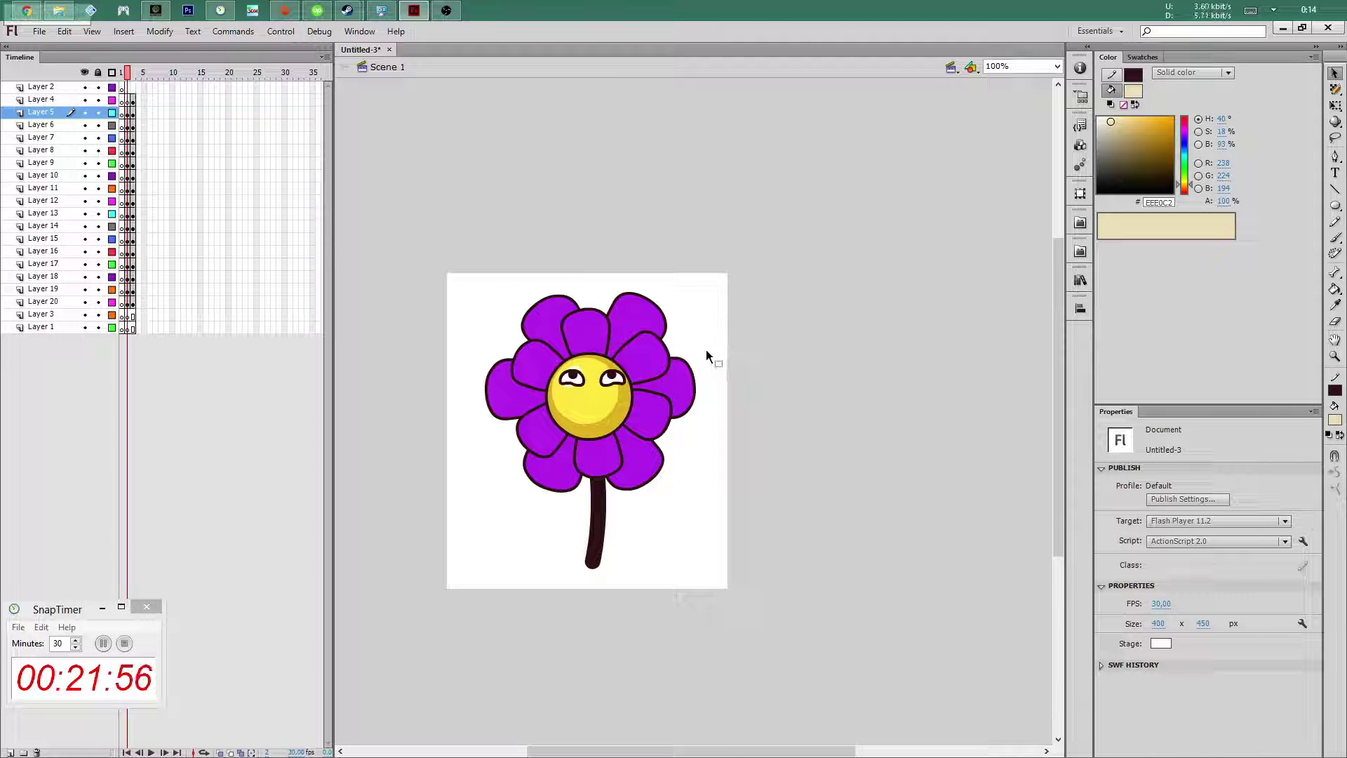
key(o)
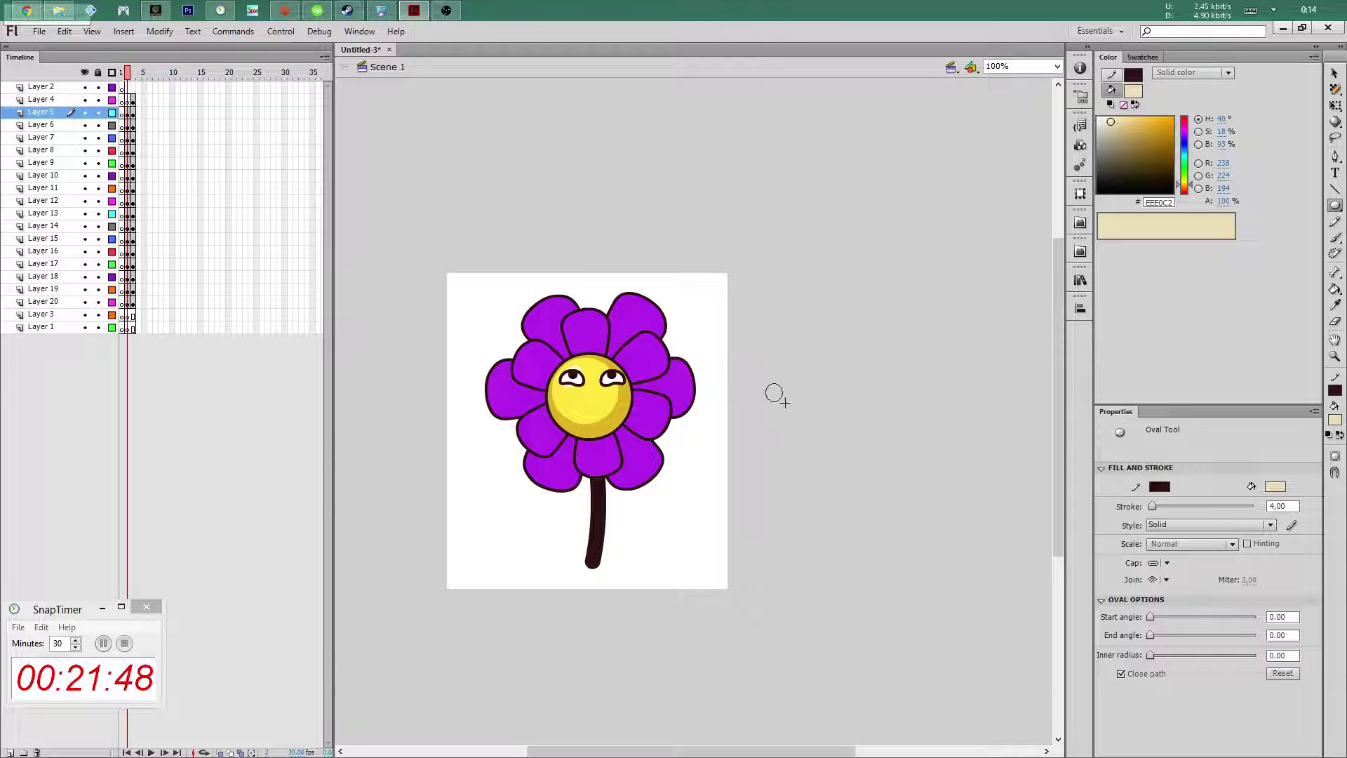
Draw a small beige oval right of the flower and bend its edge into a teardrop
drag(766, 383, 797, 411)
key(v)
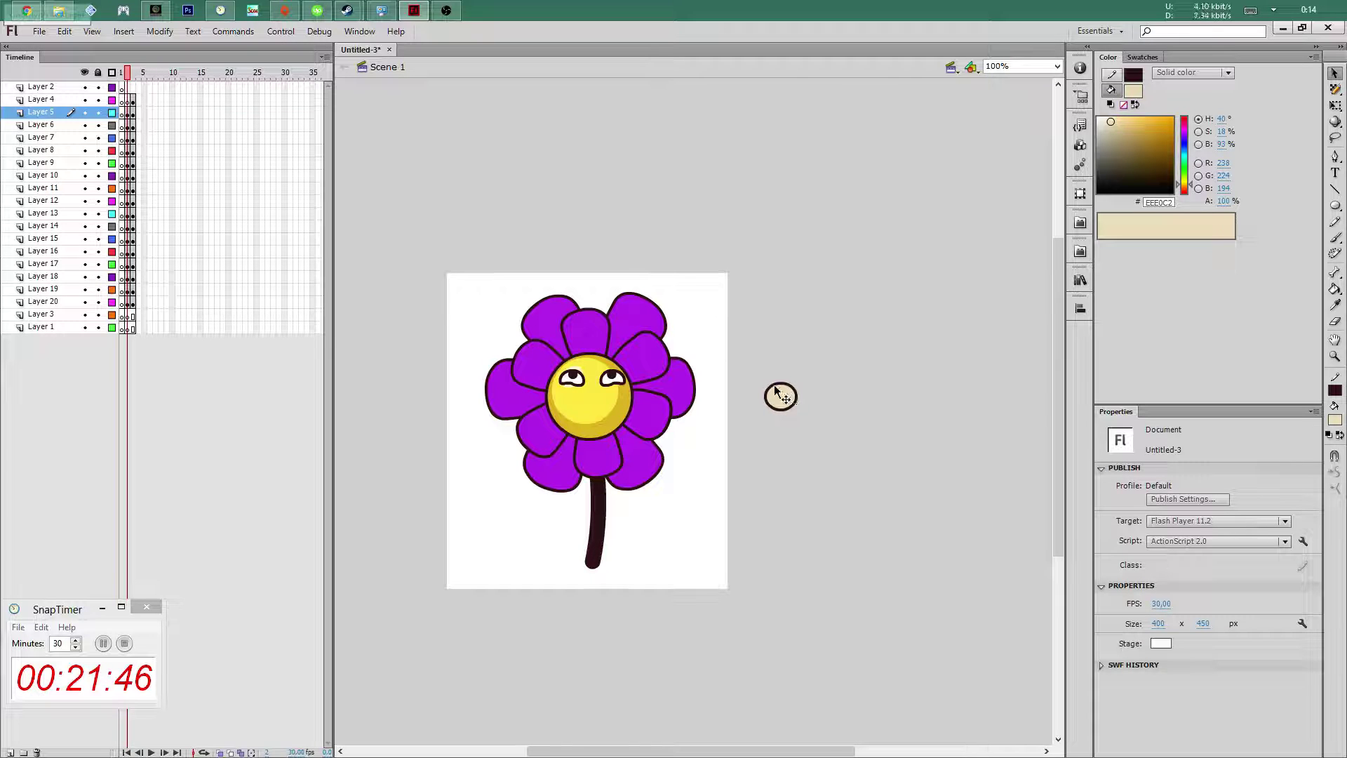
double_click(796, 395)
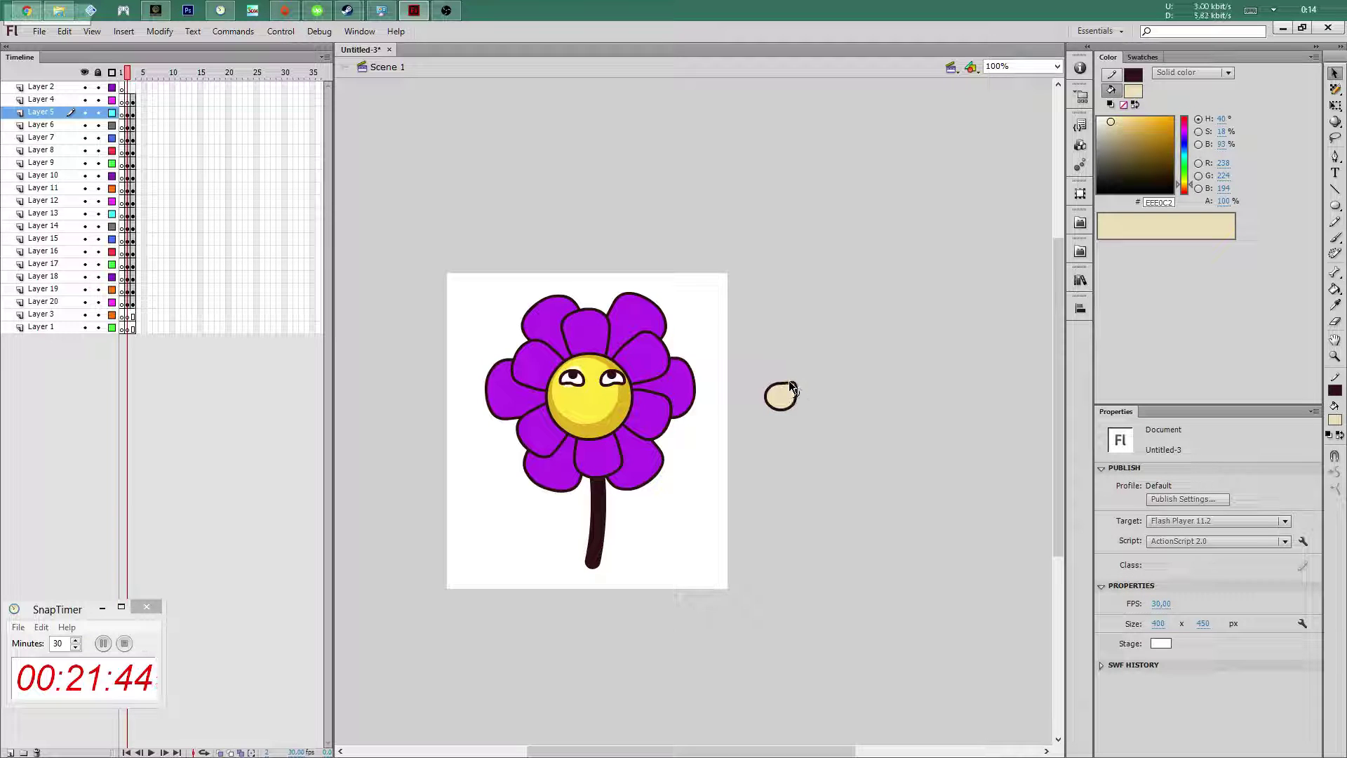
mouse_move(795, 396)
mouse_down()
mouse_move(772, 407)
mouse_move(784, 411)
mouse_up()
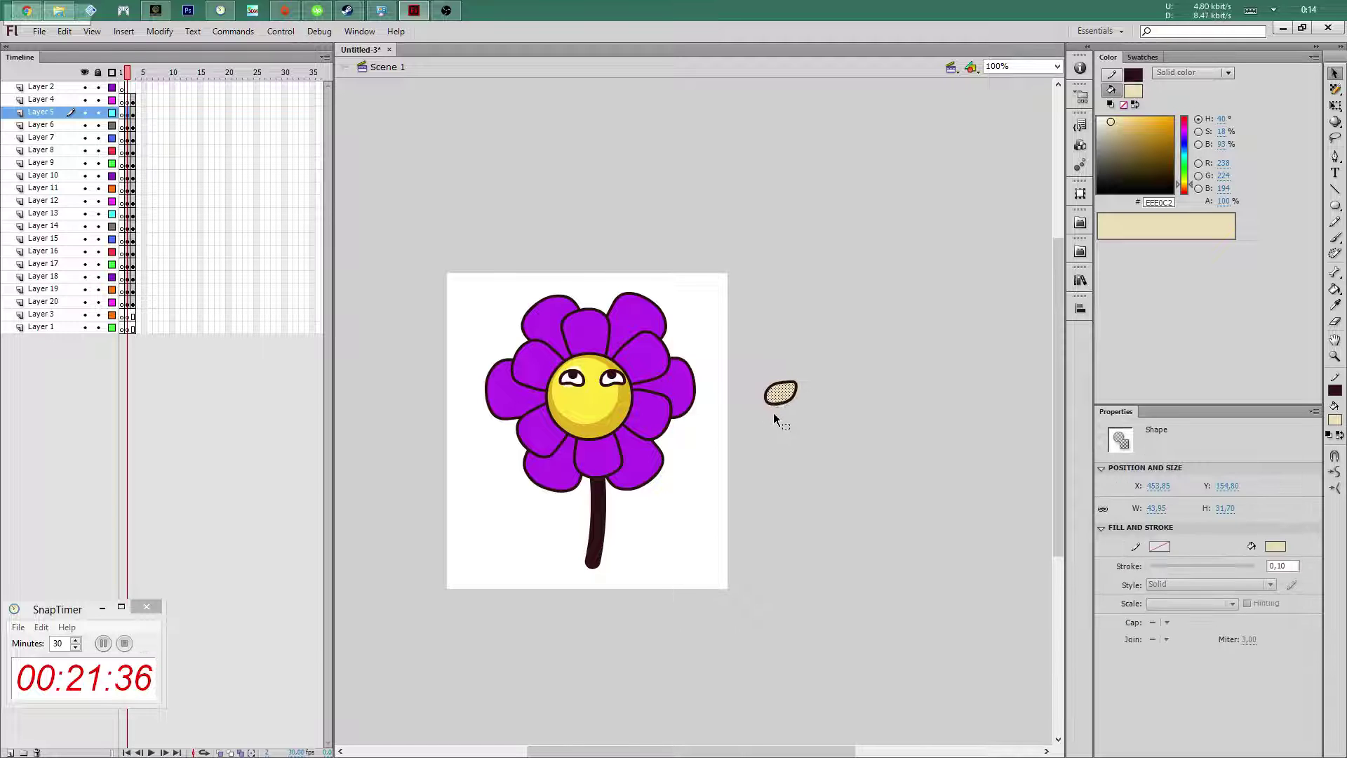
Copy a pupil from the flower's eye into the oval's lower centre, deleting the extra copy
mouse_move(571, 378)
mouse_down()
mouse_move(789, 342)
mouse_move(785, 383)
mouse_up()
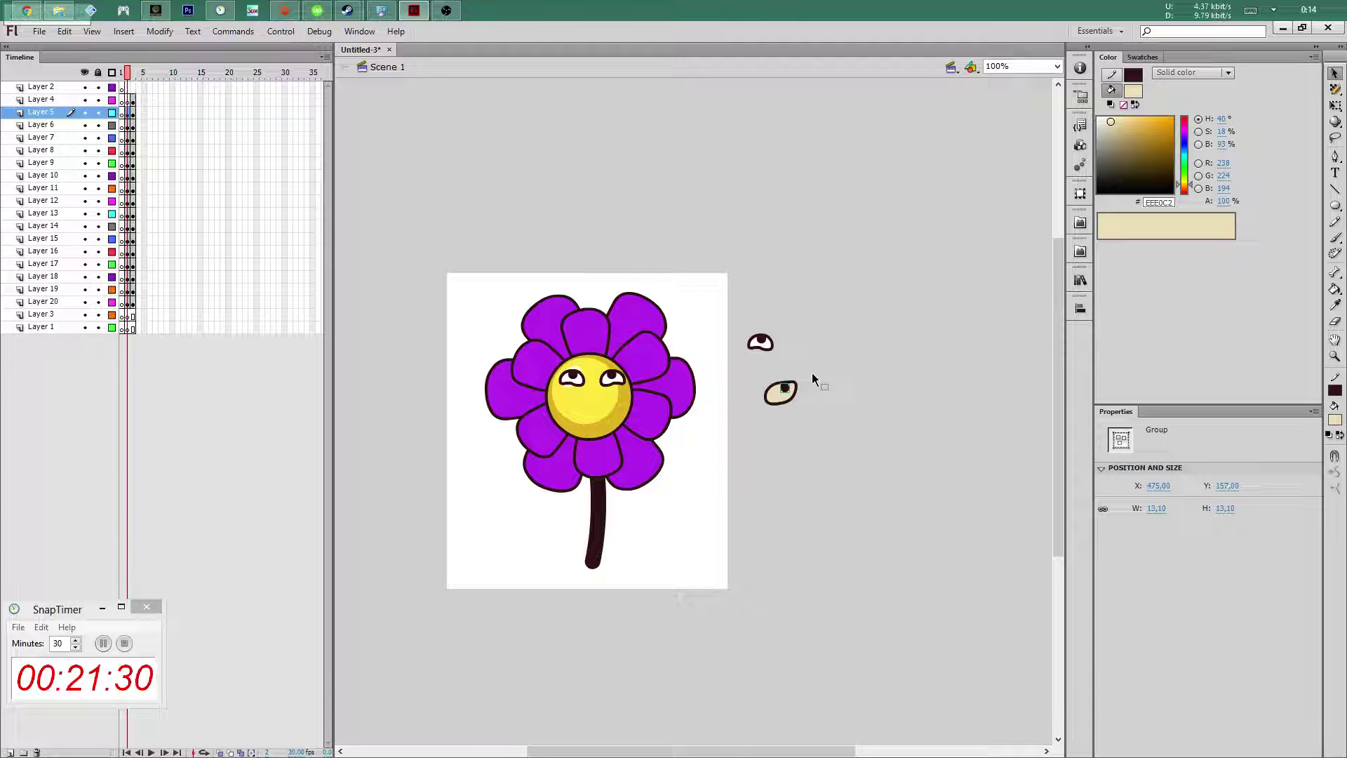
click(811, 374)
click(760, 342)
key(Delete)
drag(784, 387, 786, 396)
click(802, 393)
click(814, 393)
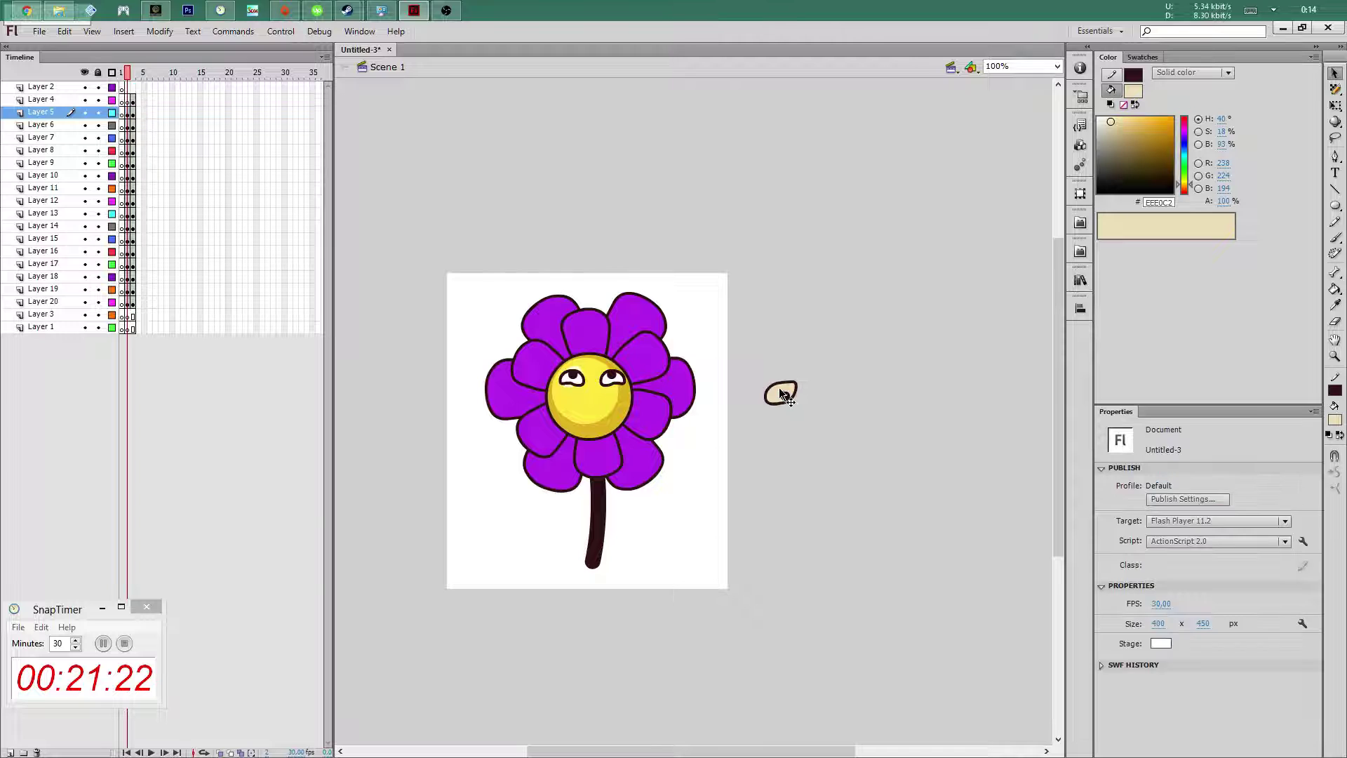
double_click(776, 390)
Rotate the eye into a slant and nudge the pupil down and left
key(q)
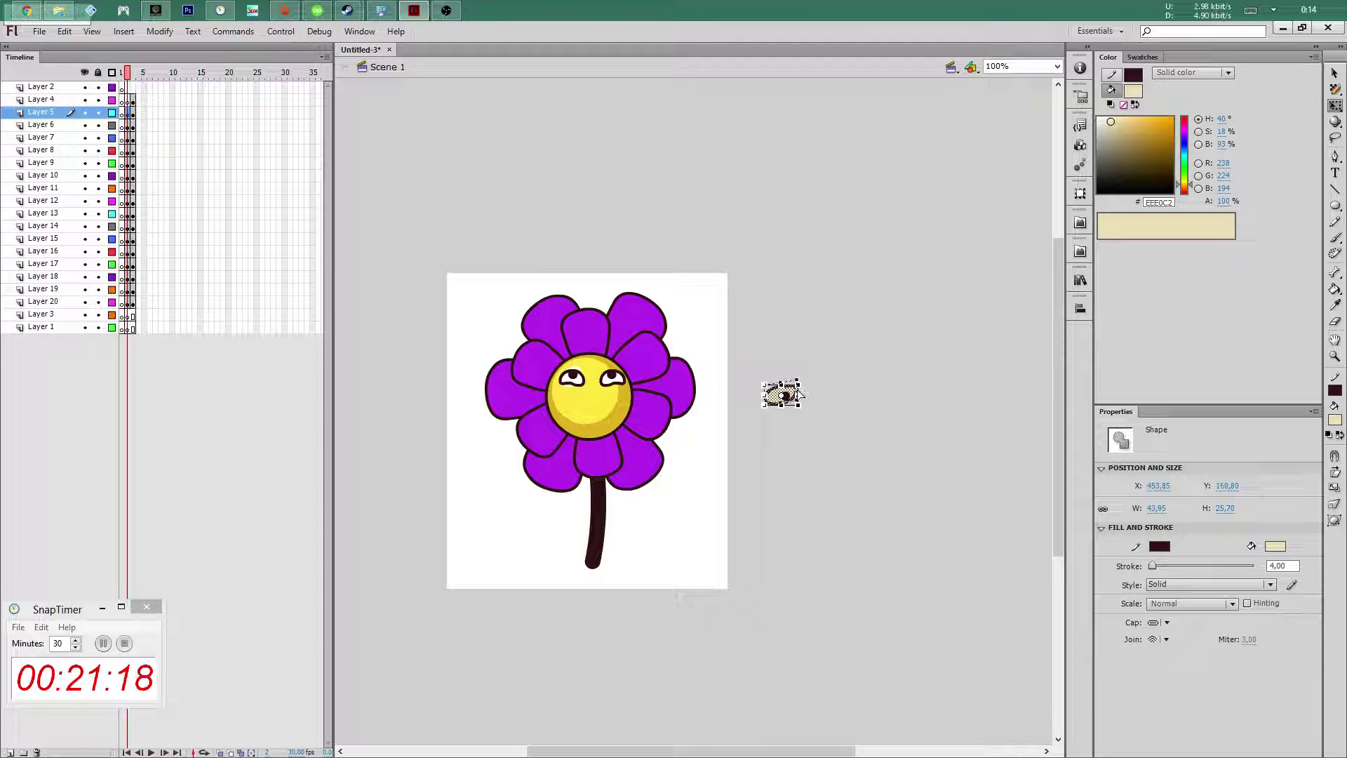
drag(805, 402, 797, 377)
key(v)
click(807, 393)
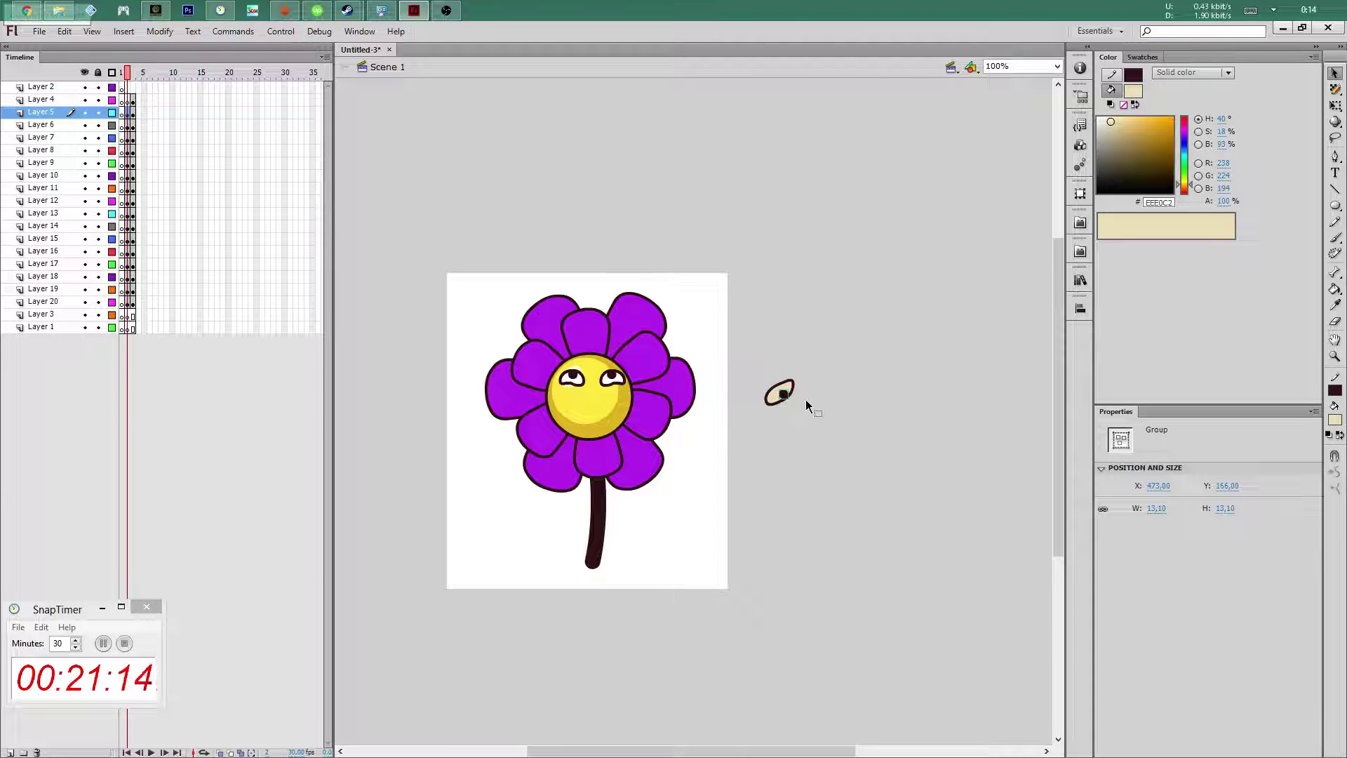
key(Left)
key(Down)
click(773, 242)
click(783, 394)
Group the eye with its pupil and duplicate it as a flipped second eye
drag(741, 364, 801, 431)
key(ctrl+g)
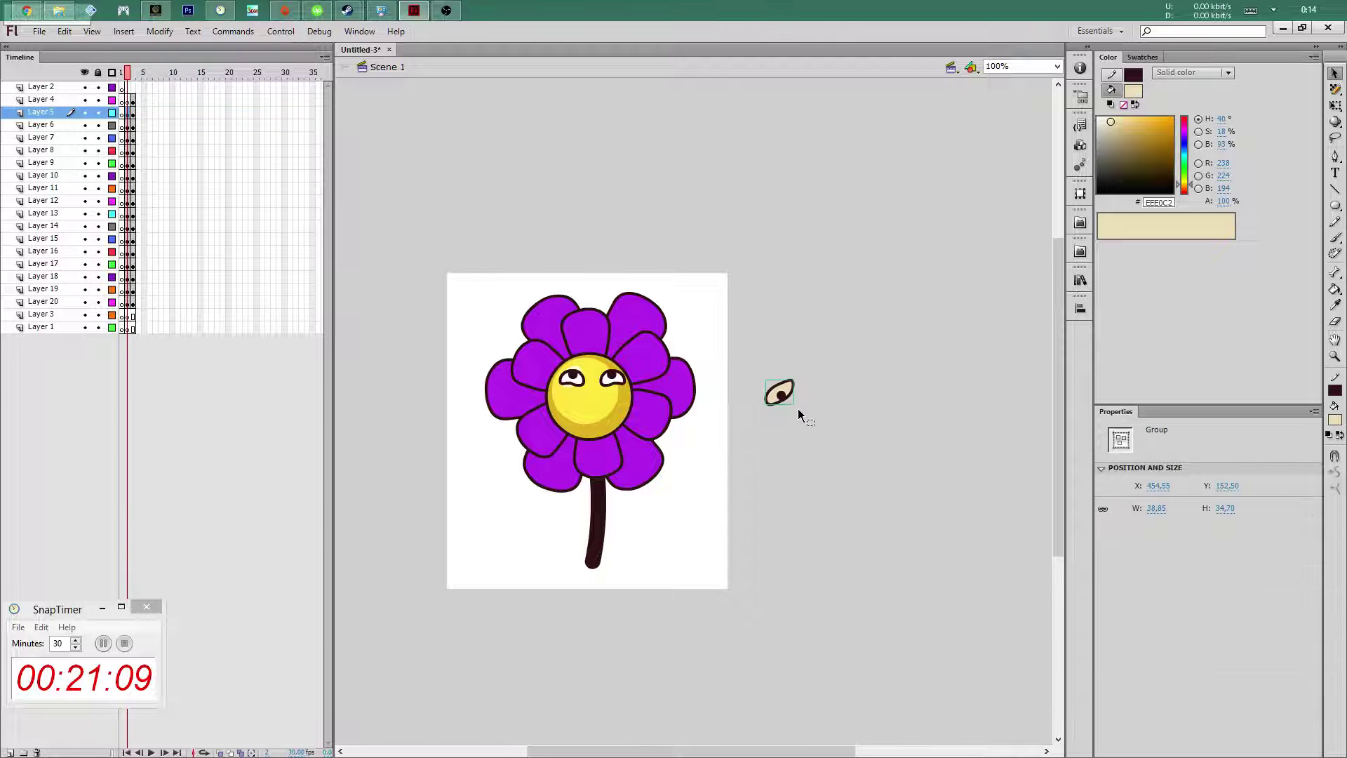
key(ctrl+c)
key(ctrl+shift+v)
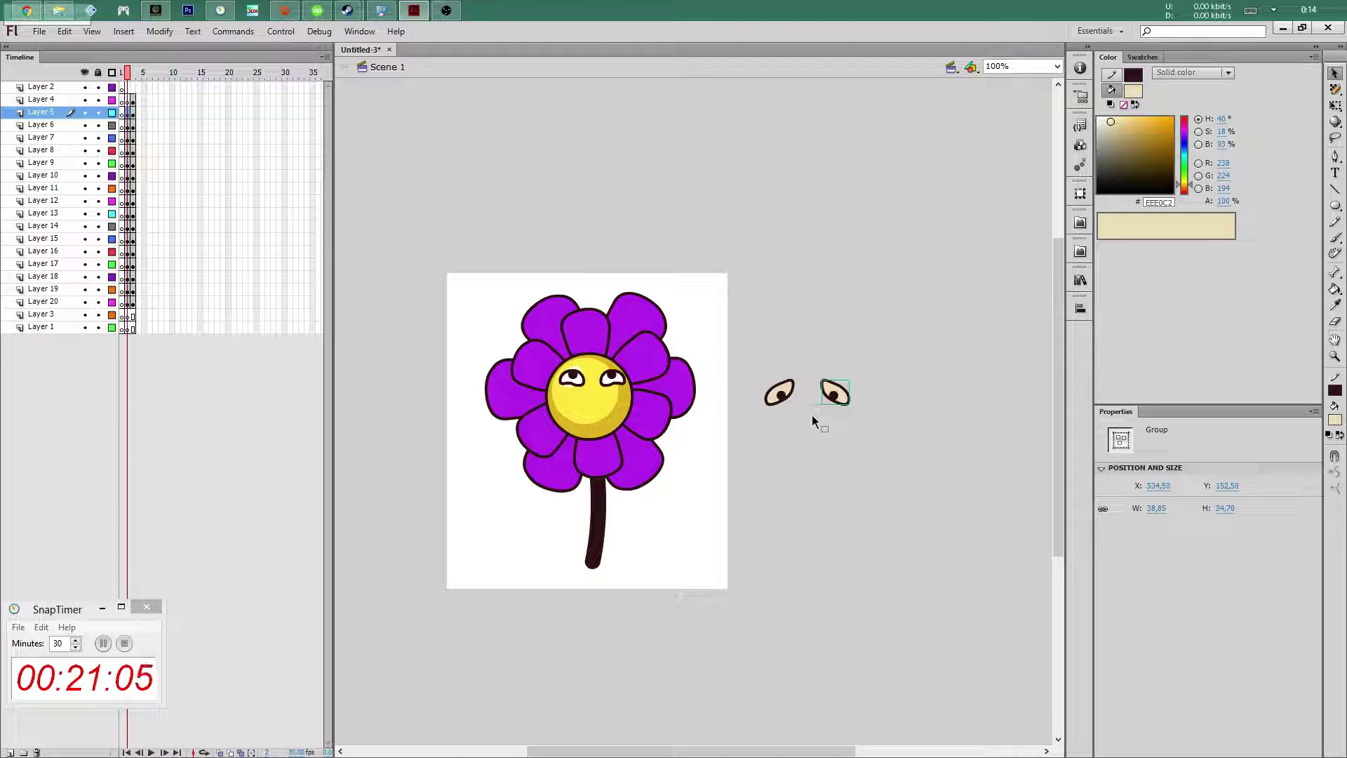
Make the fill of both new eyes white
click(786, 392)
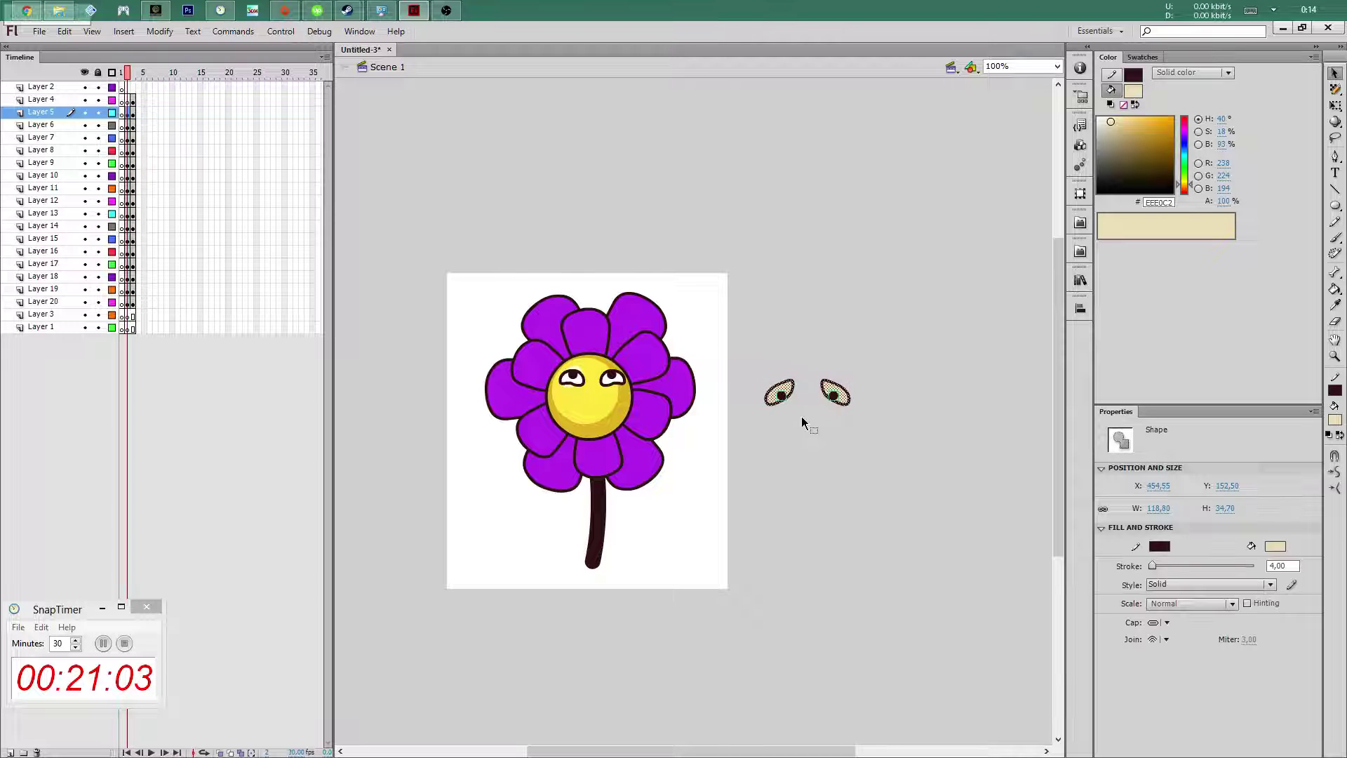
click(801, 416)
click(781, 393)
shift+click(835, 393)
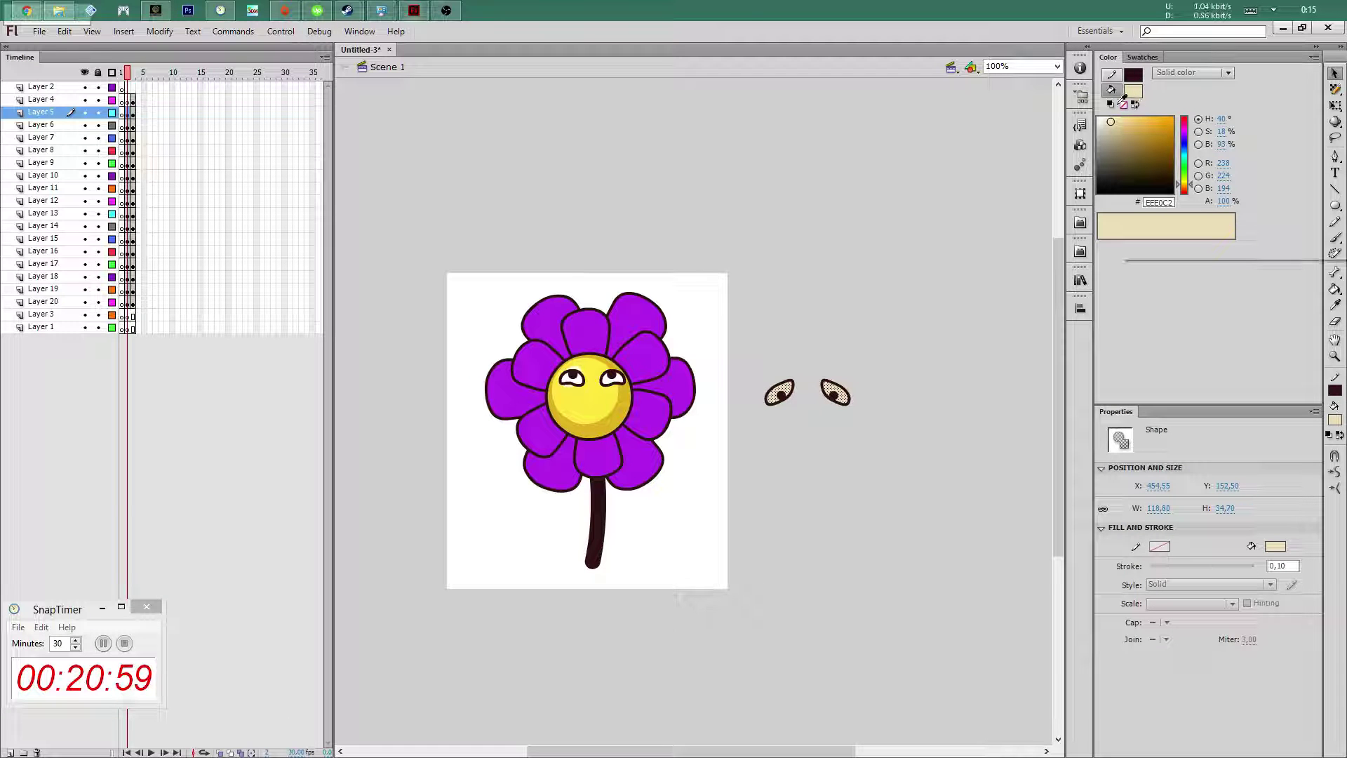
click(1133, 90)
click(1127, 157)
click(758, 316)
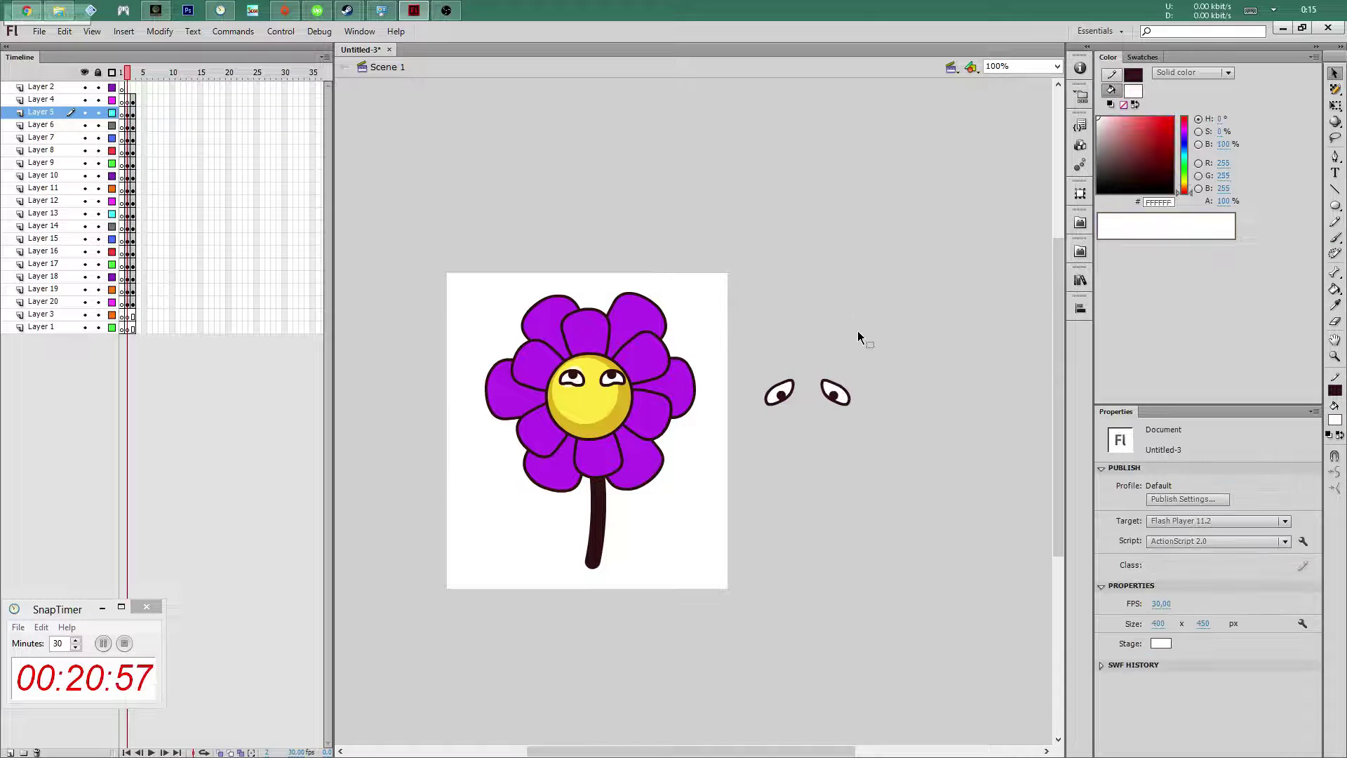
key(o)
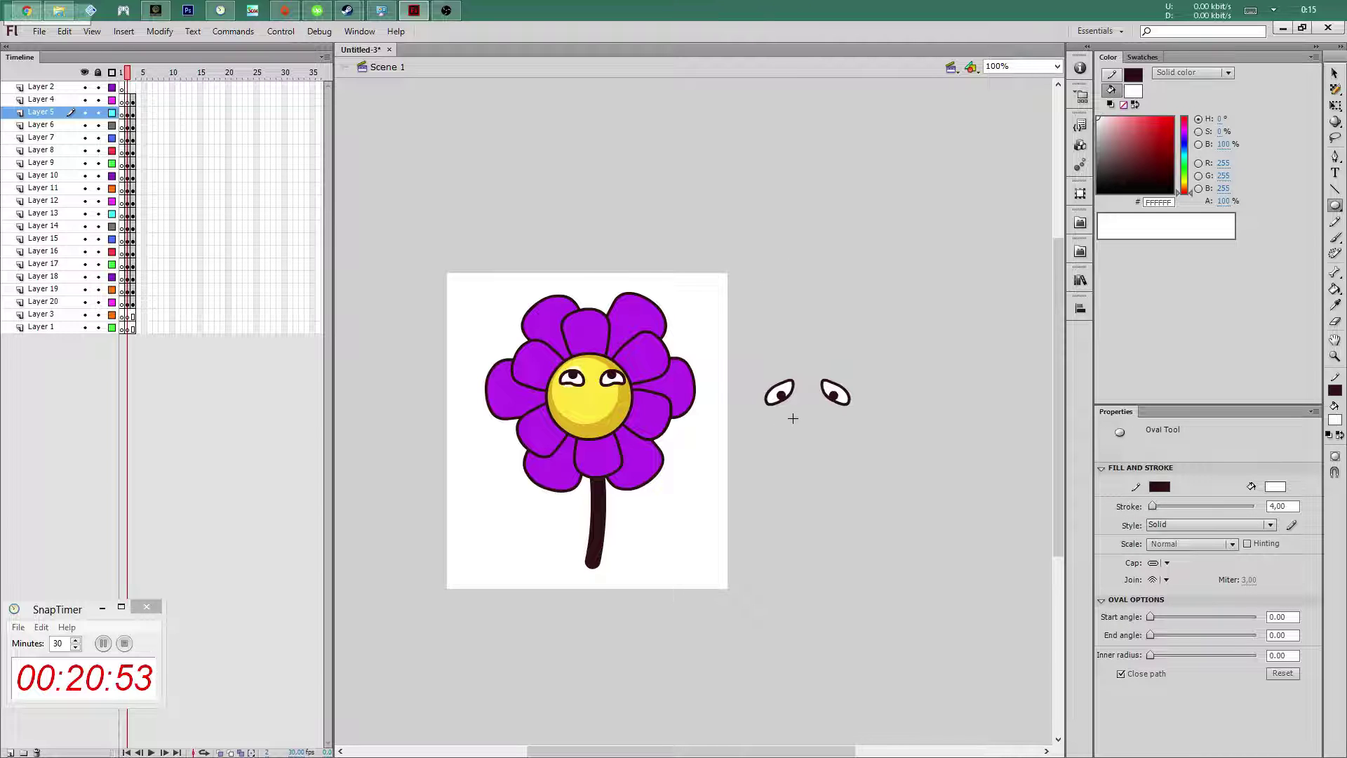
Draw a white circle below the eyes and flatten it into a mouth shape
drag(785, 422, 840, 476)
key(v)
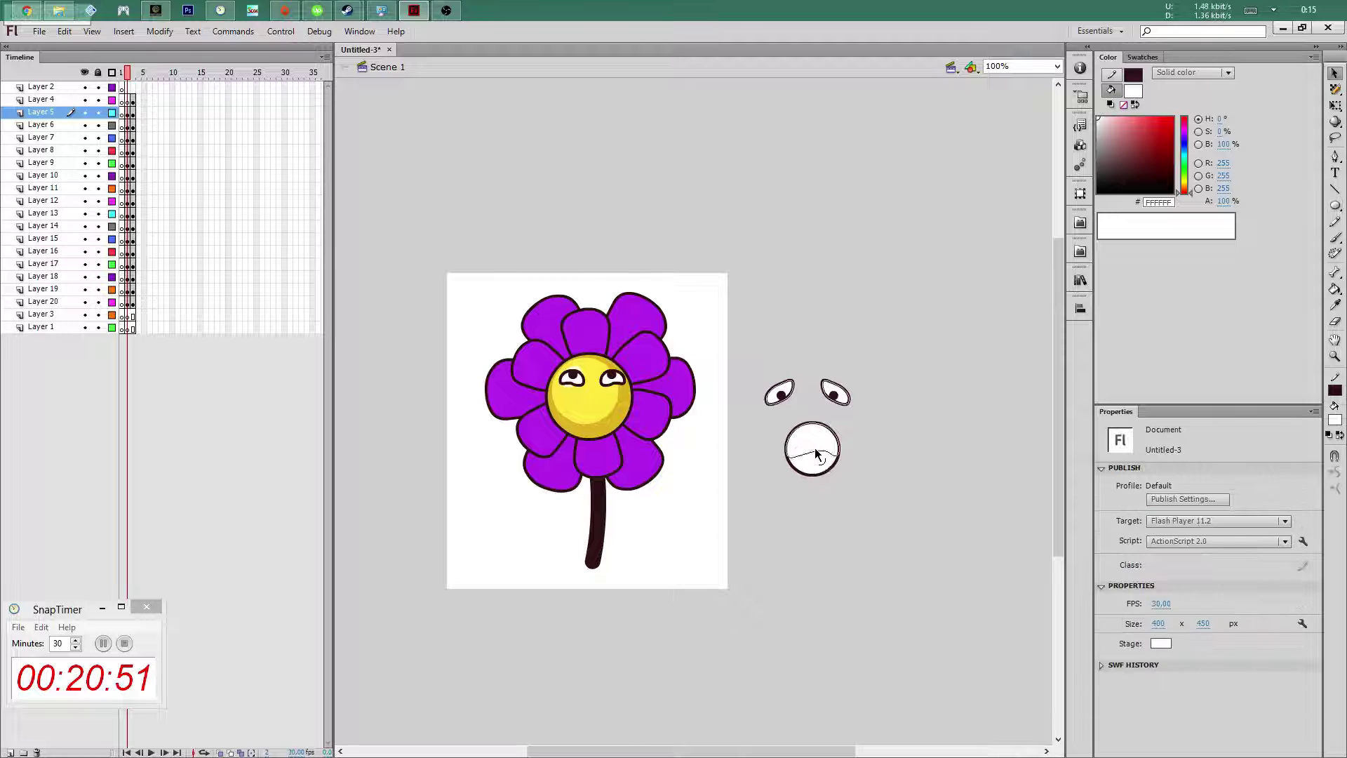
mouse_move(815, 454)
mouse_down()
mouse_move(821, 435)
mouse_move(783, 452)
mouse_up()
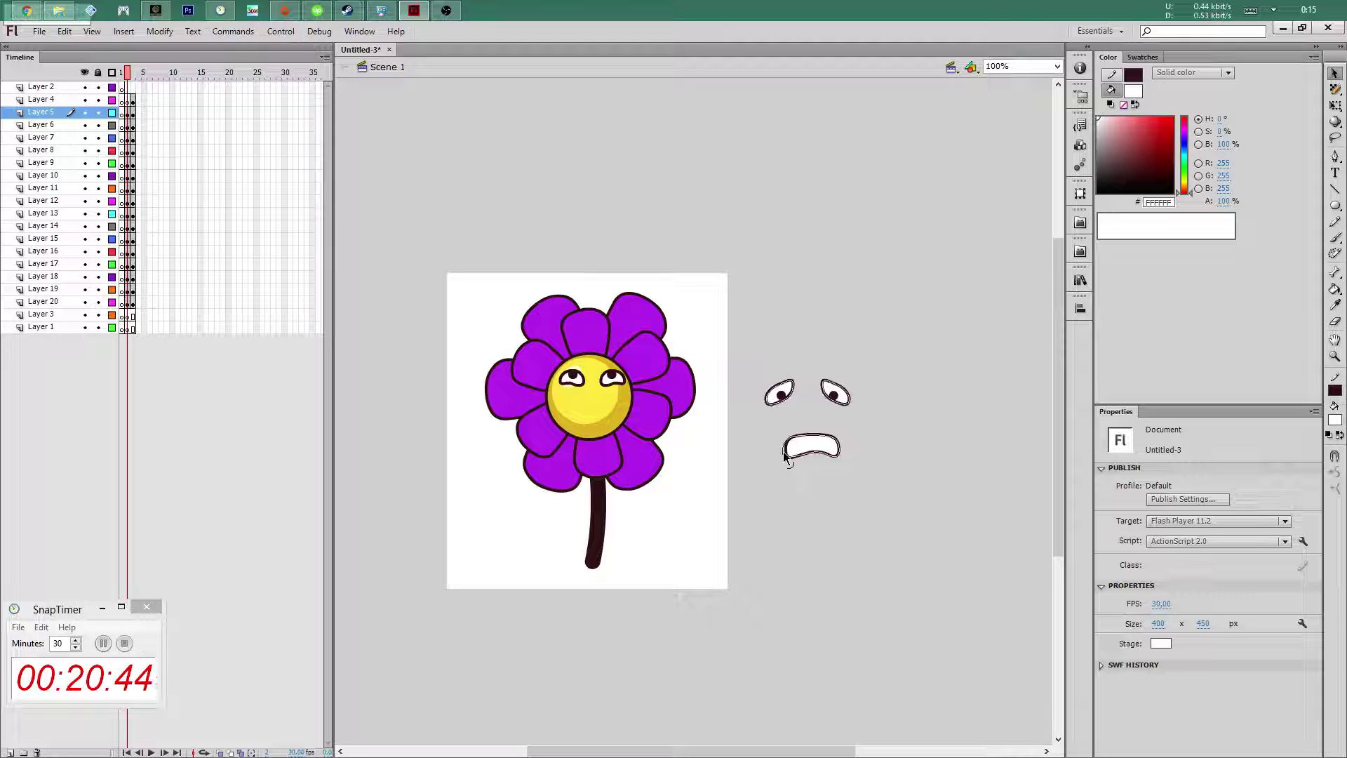
click(823, 446)
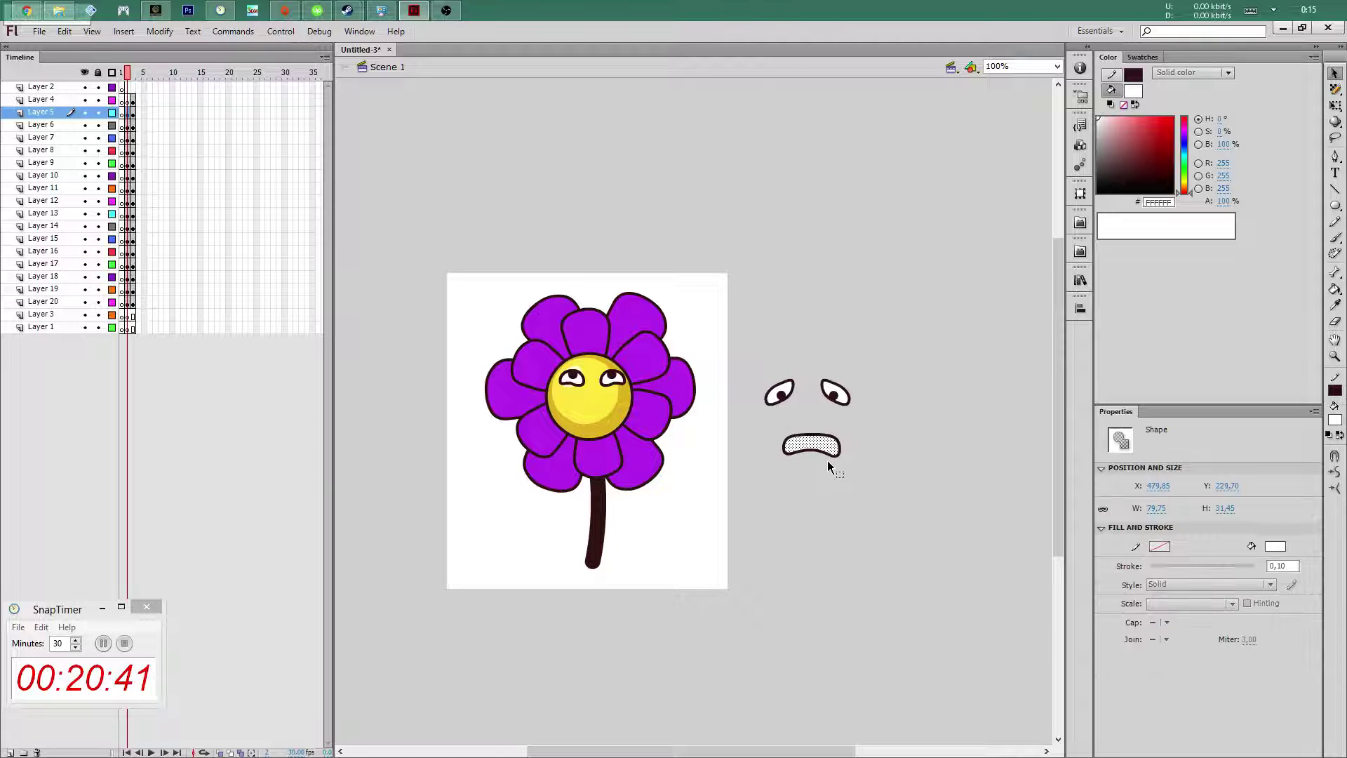
click(827, 460)
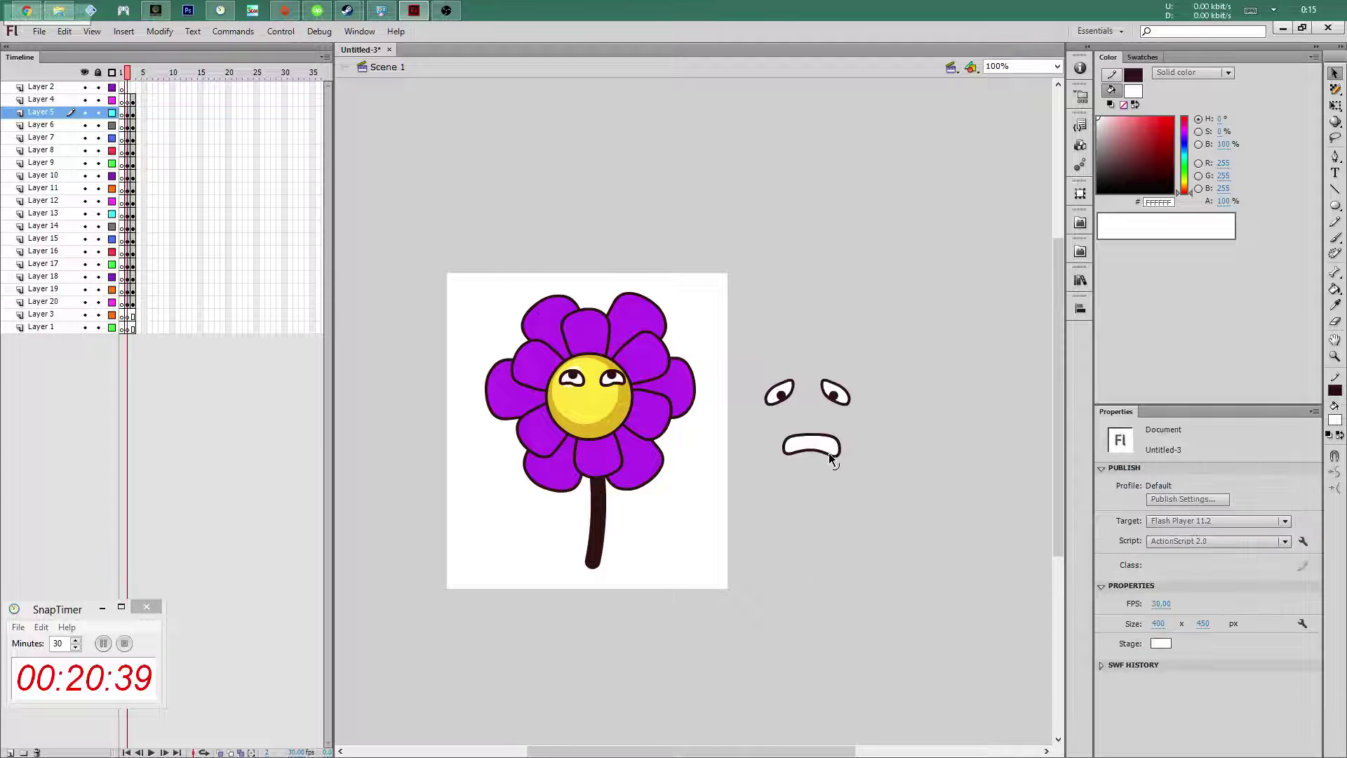
mouse_move(829, 457)
mouse_down()
mouse_move(810, 438)
mouse_move(837, 445)
mouse_up()
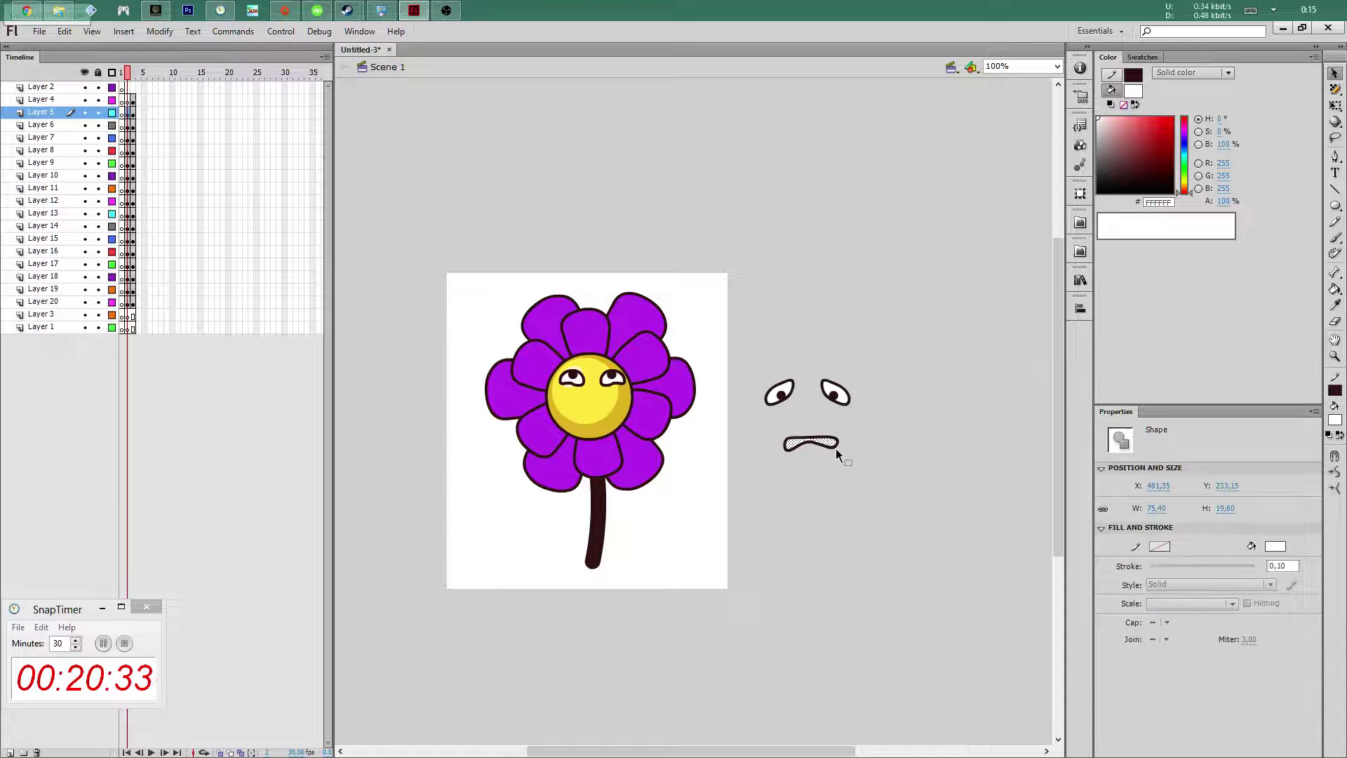
Arch the mouth downward with an Envelope warp and preview the animation
key(q)
click(828, 449)
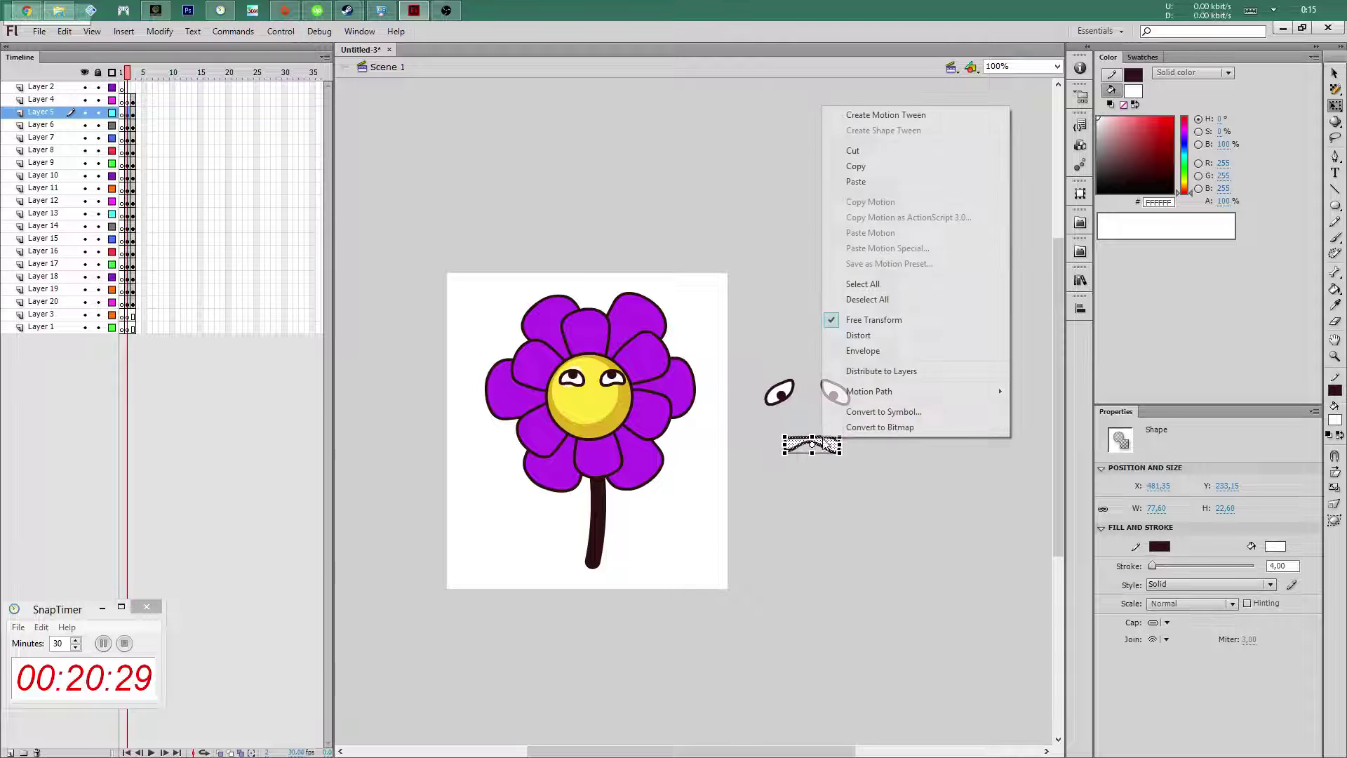
right_click(824, 441)
click(863, 350)
drag(812, 437, 812, 421)
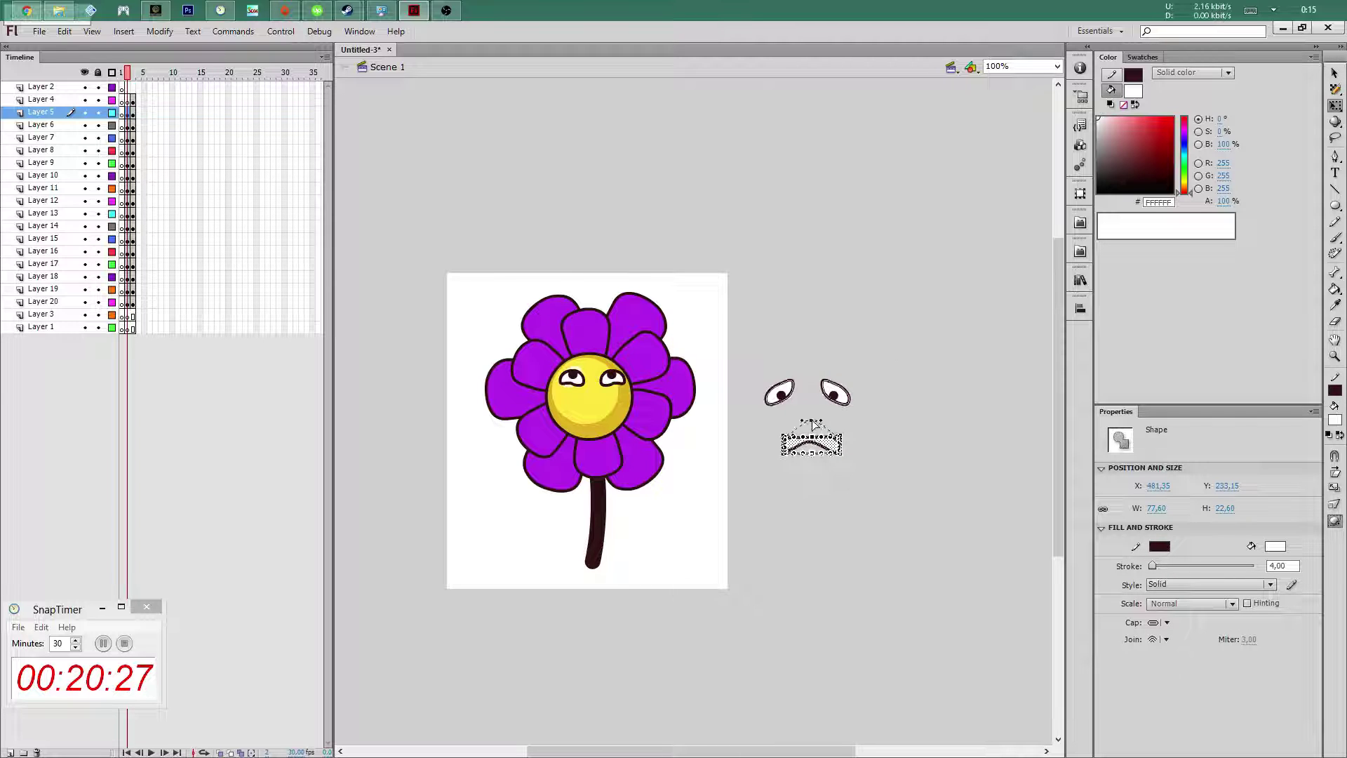
key(Return)
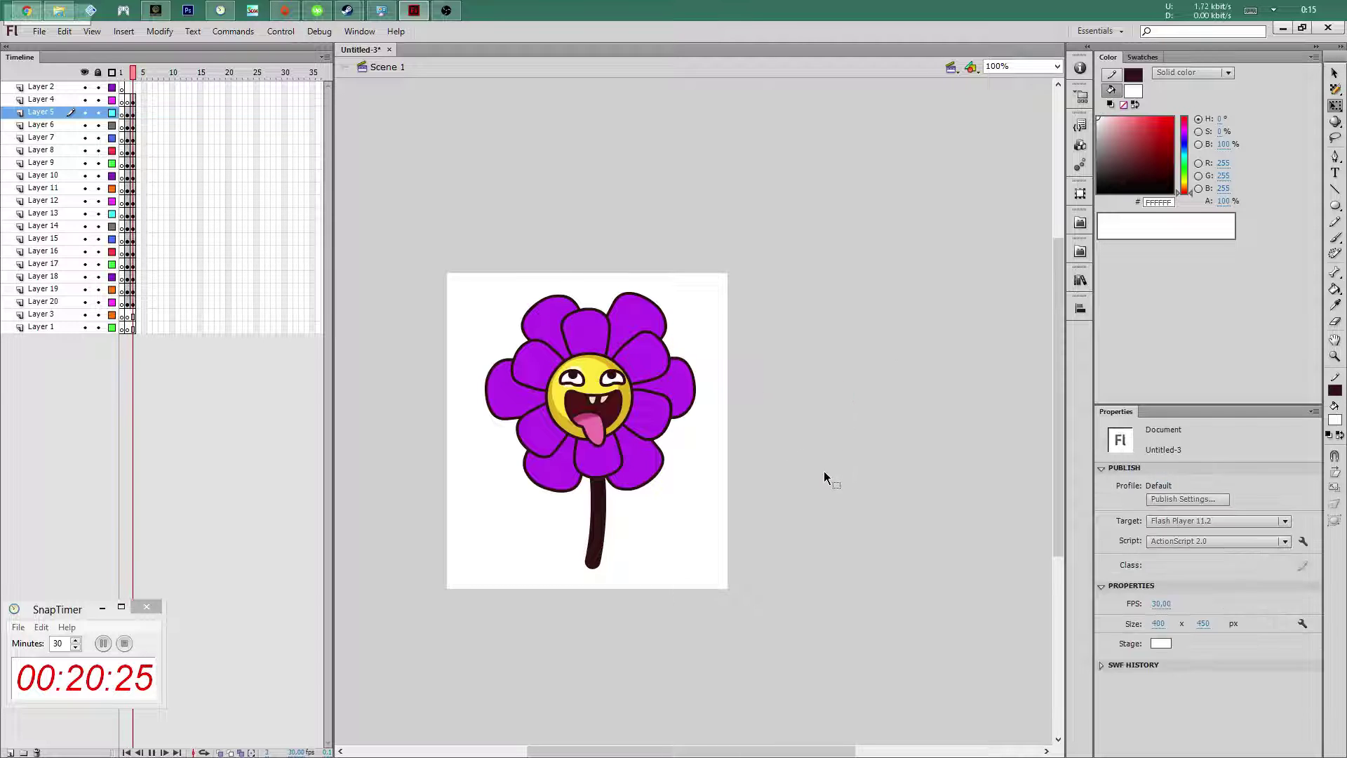
key(shift+comma)
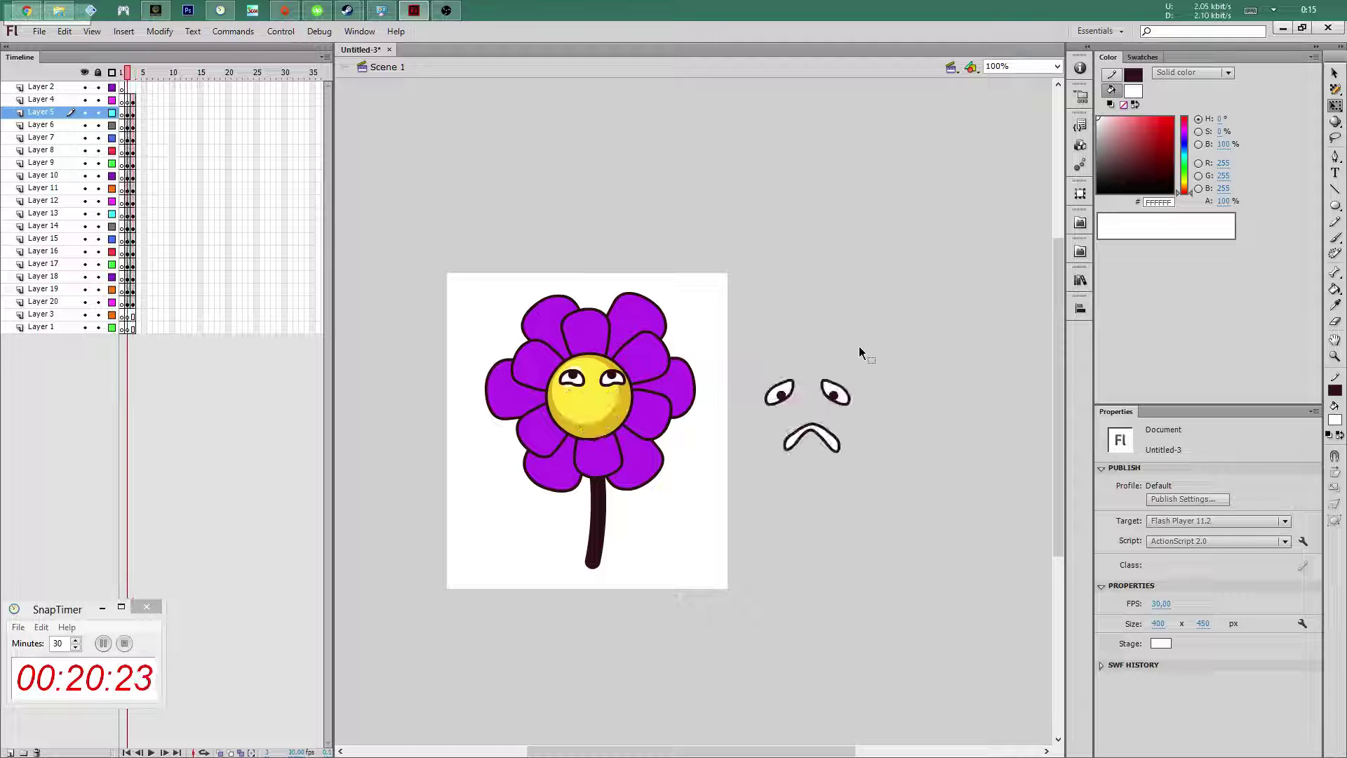
Shrink the frown to fit under the eyes, then select the left eye
click(789, 432)
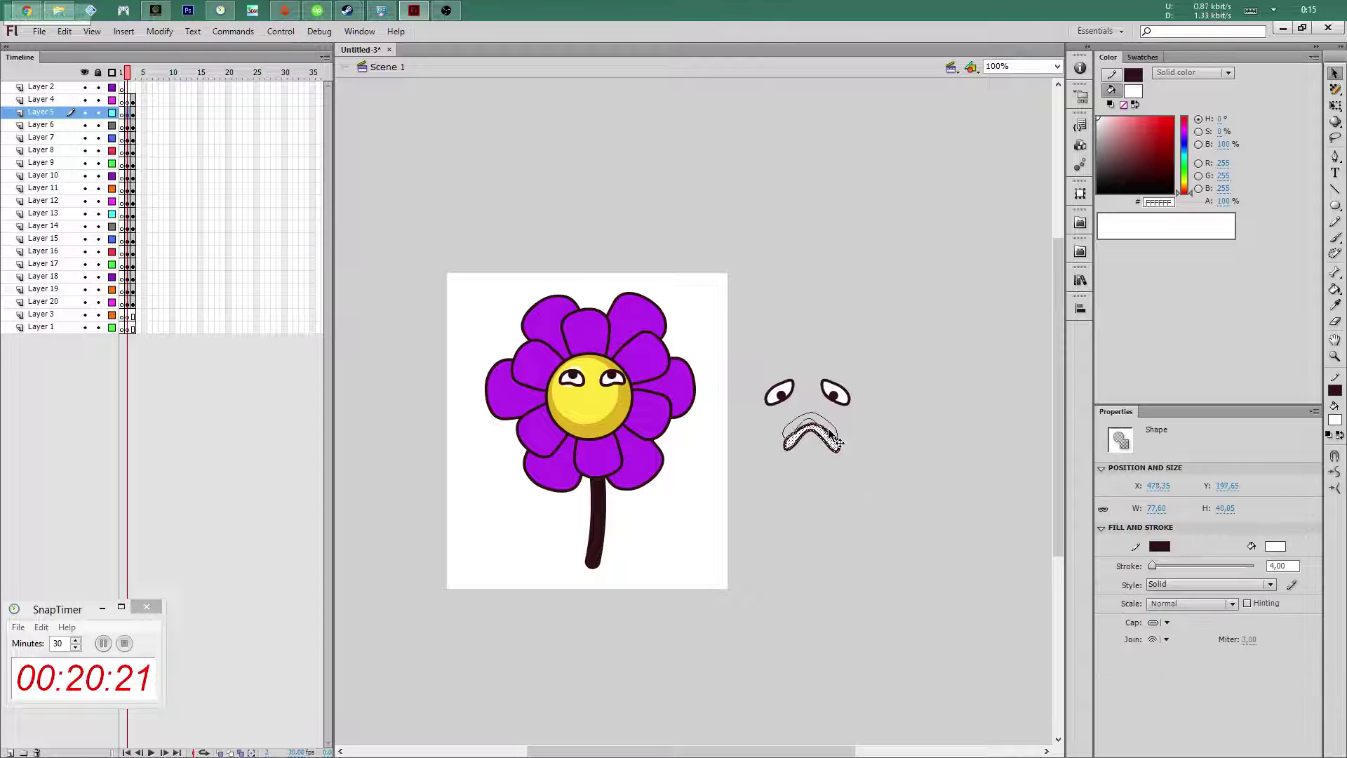
drag(837, 411, 822, 416)
key(v)
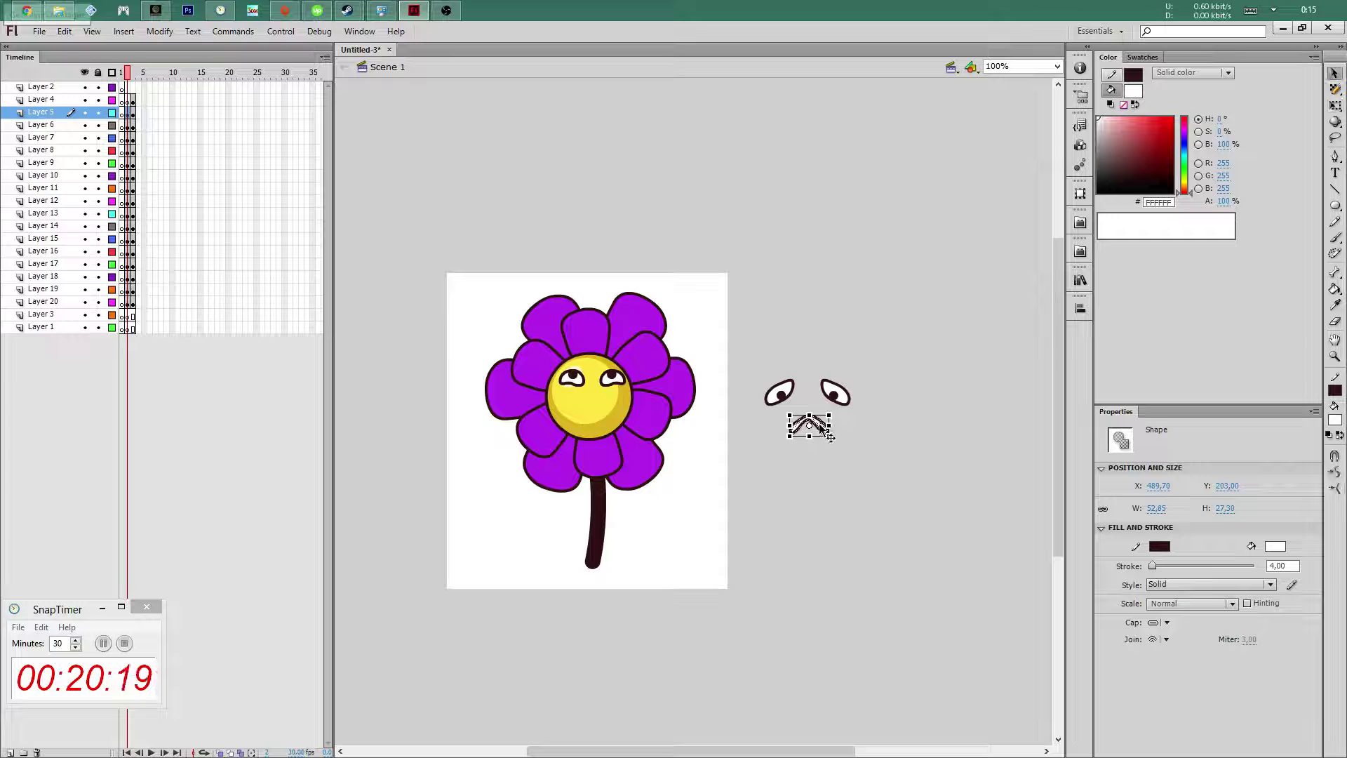
click(800, 400)
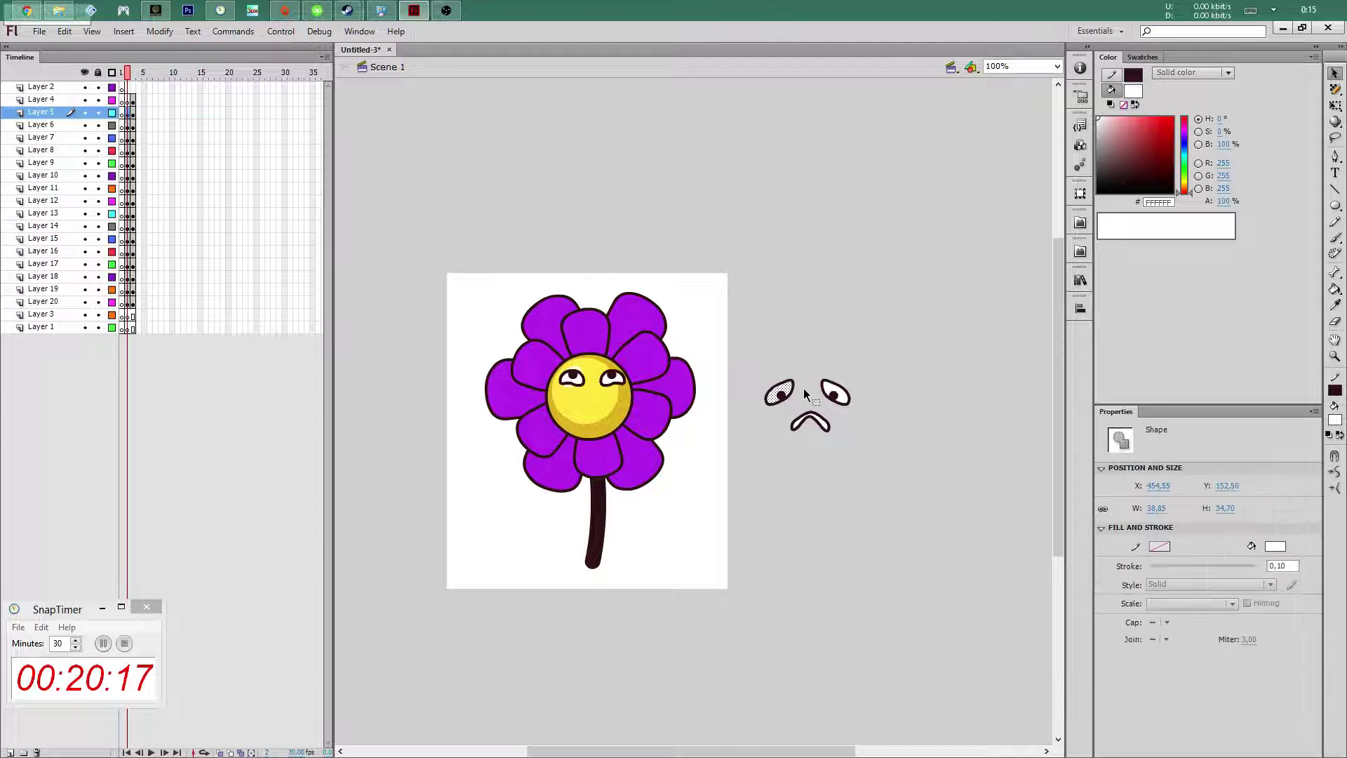
double_click(787, 396)
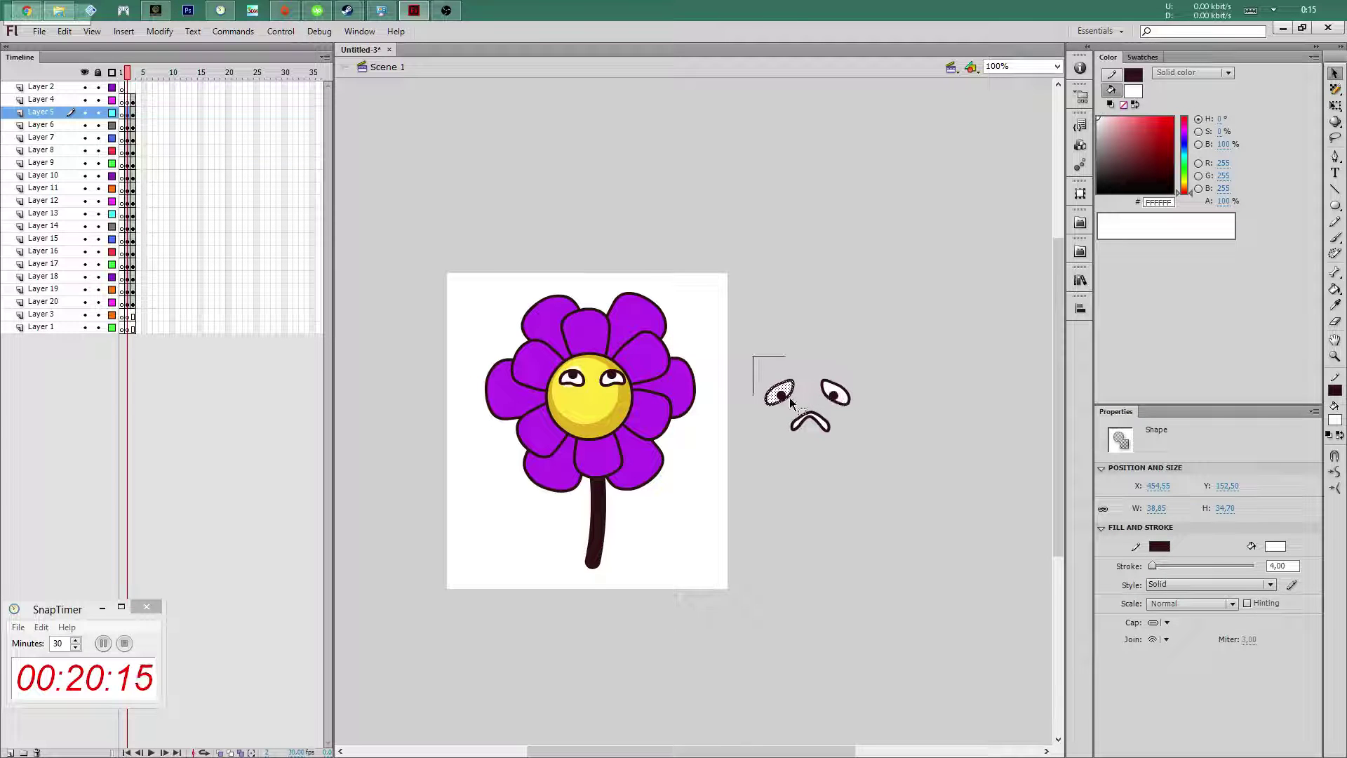
Delete both open eyes and draw two short dark strokes beside the stage
drag(753, 356, 870, 413)
key(Delete)
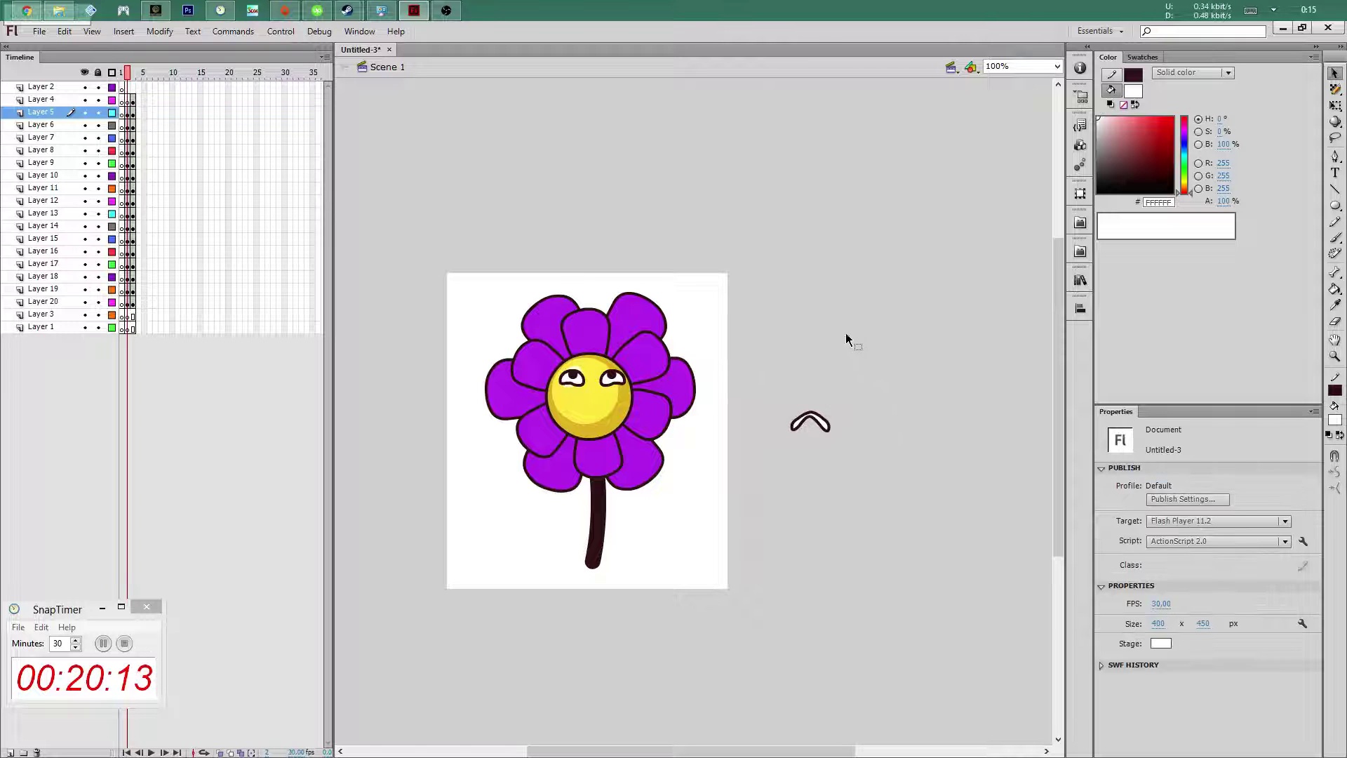
key(n)
drag(796, 390, 800, 391)
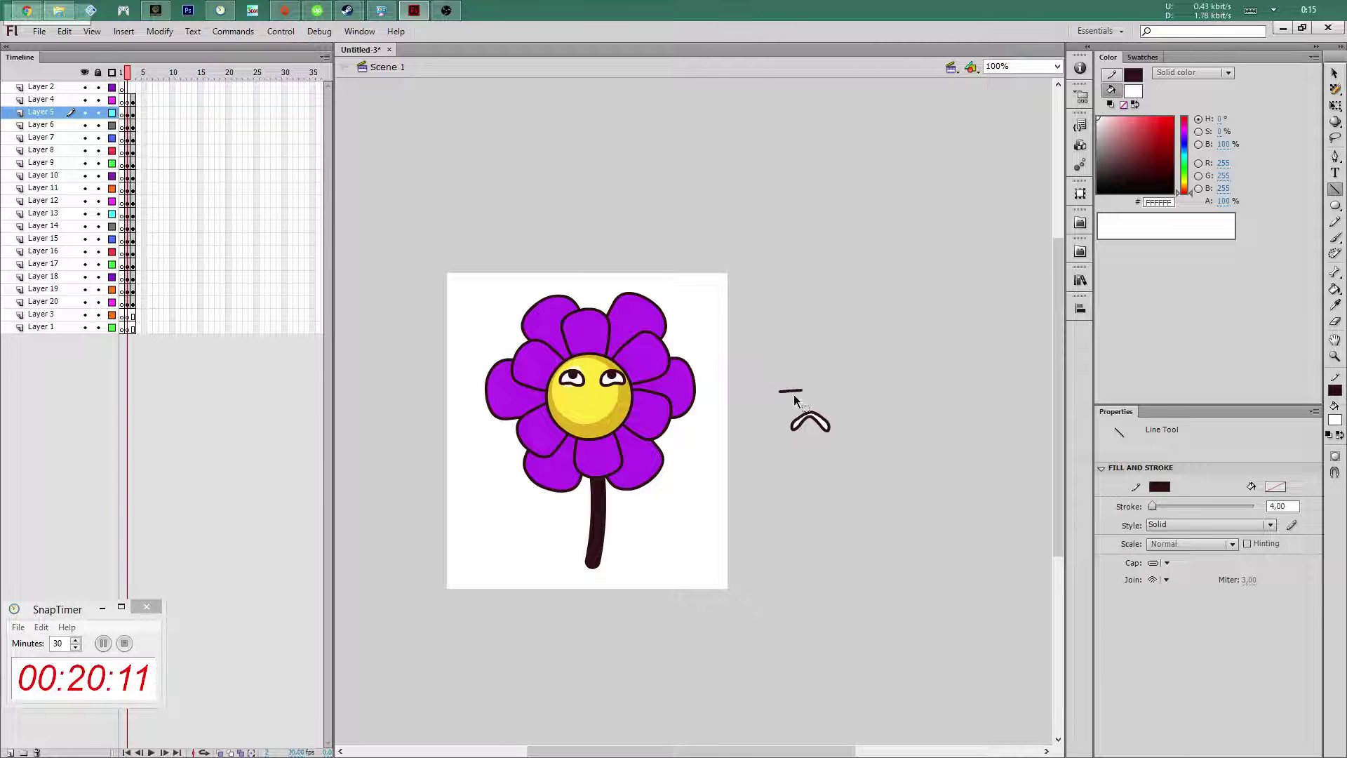
key(v)
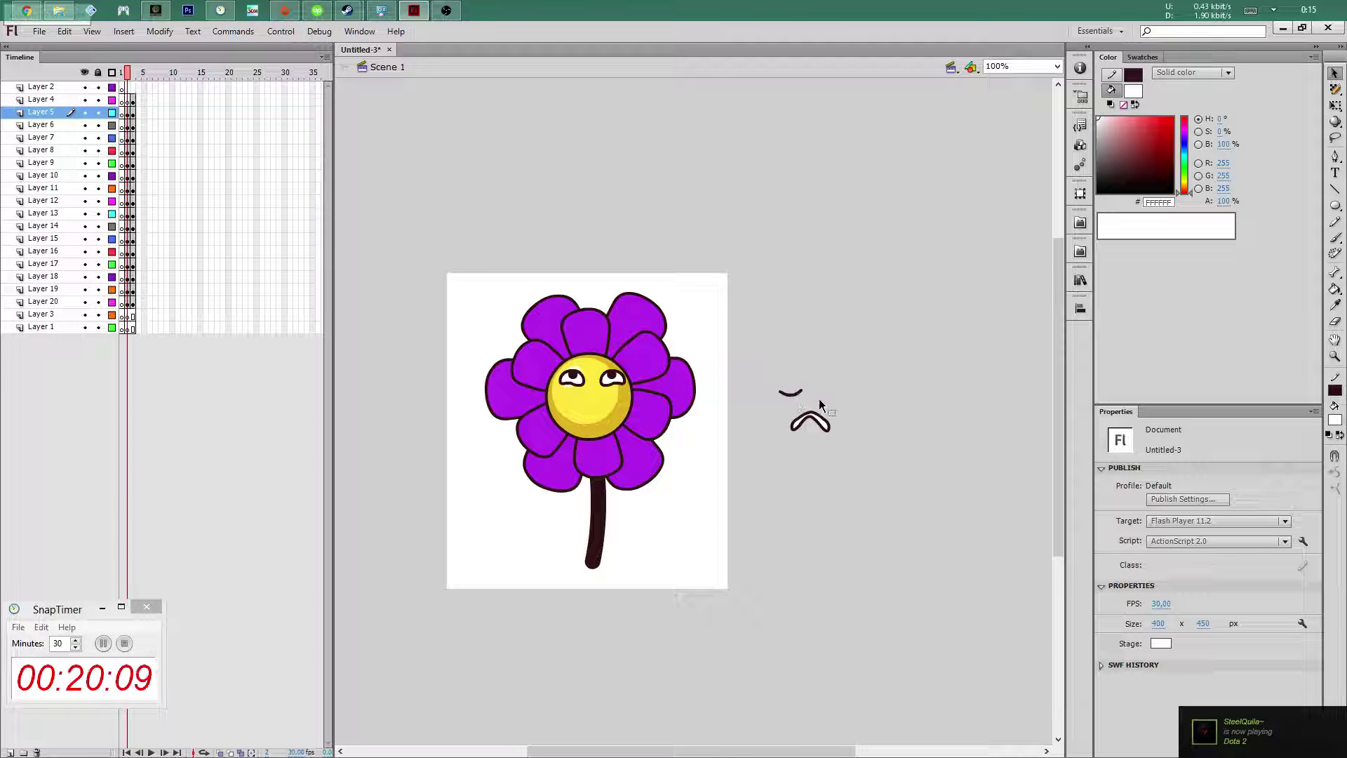
key(n)
drag(833, 395, 837, 399)
key(v)
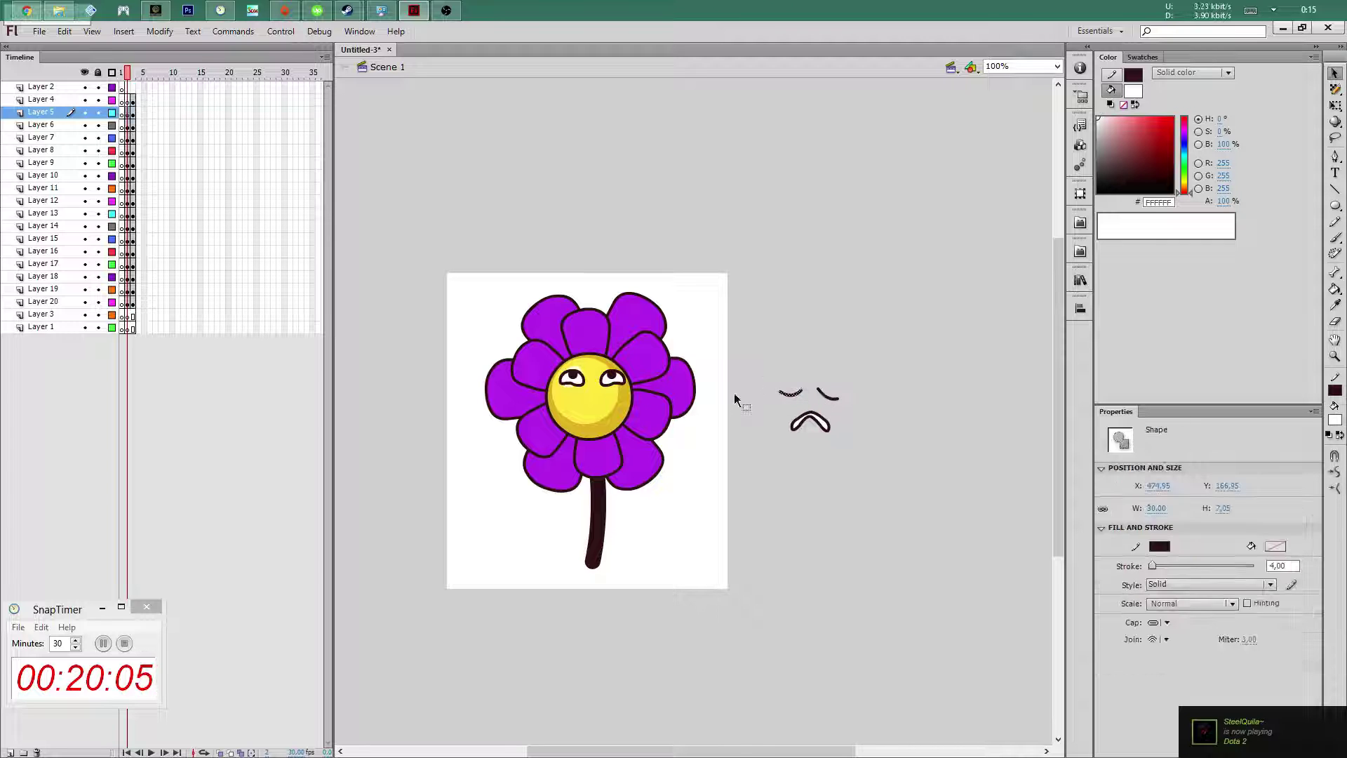
Place one closed-eye curve over the flower's eye, leaving the other arc and frown offstage
drag(805, 401, 582, 386)
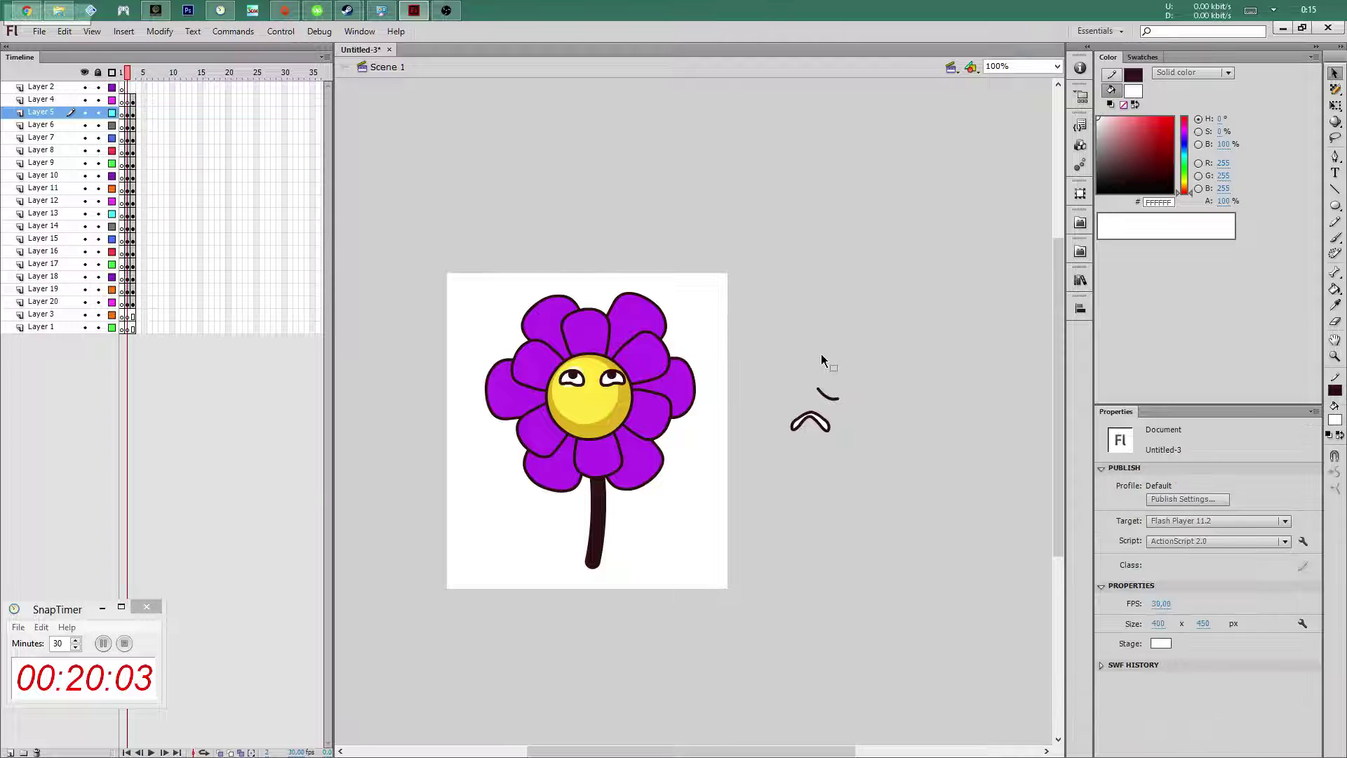
mouse_move(828, 395)
mouse_down()
mouse_move(696, 412)
mouse_move(588, 376)
mouse_up()
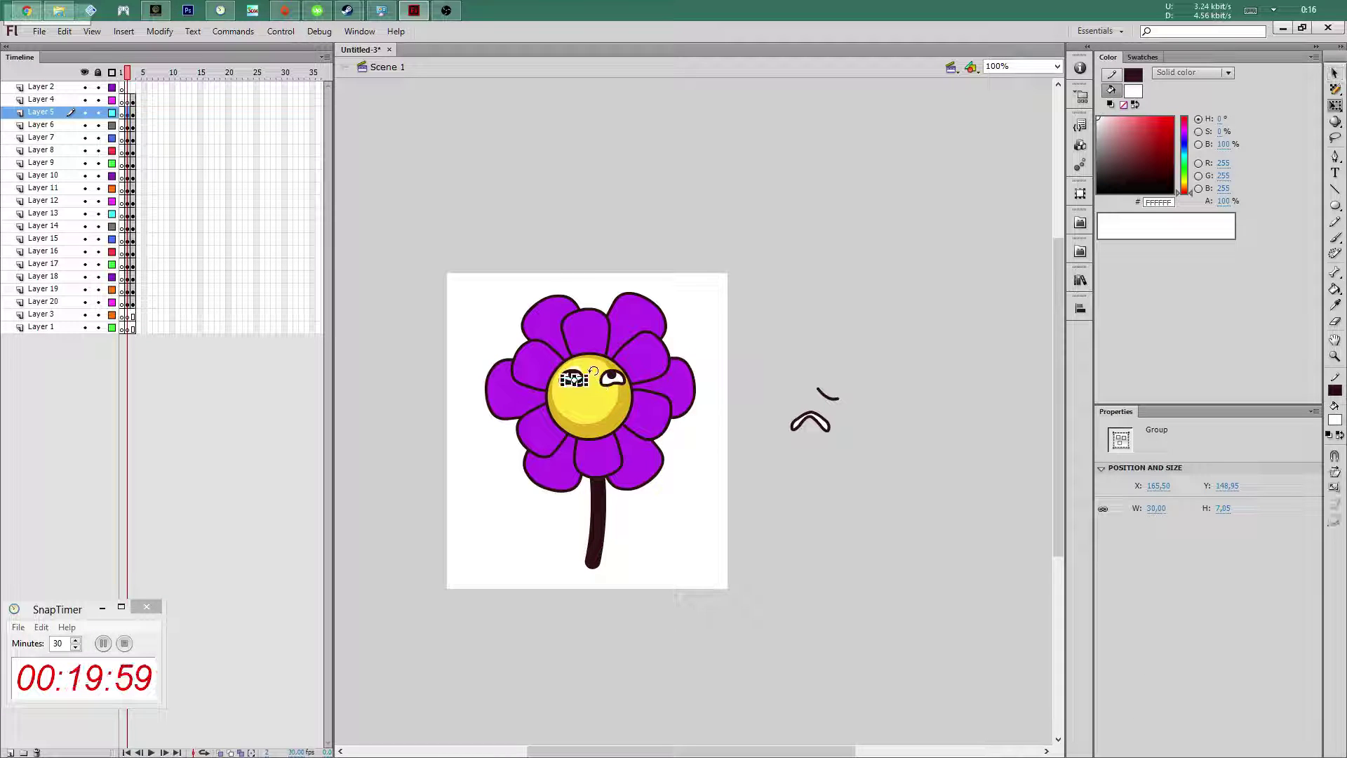
key(F8)
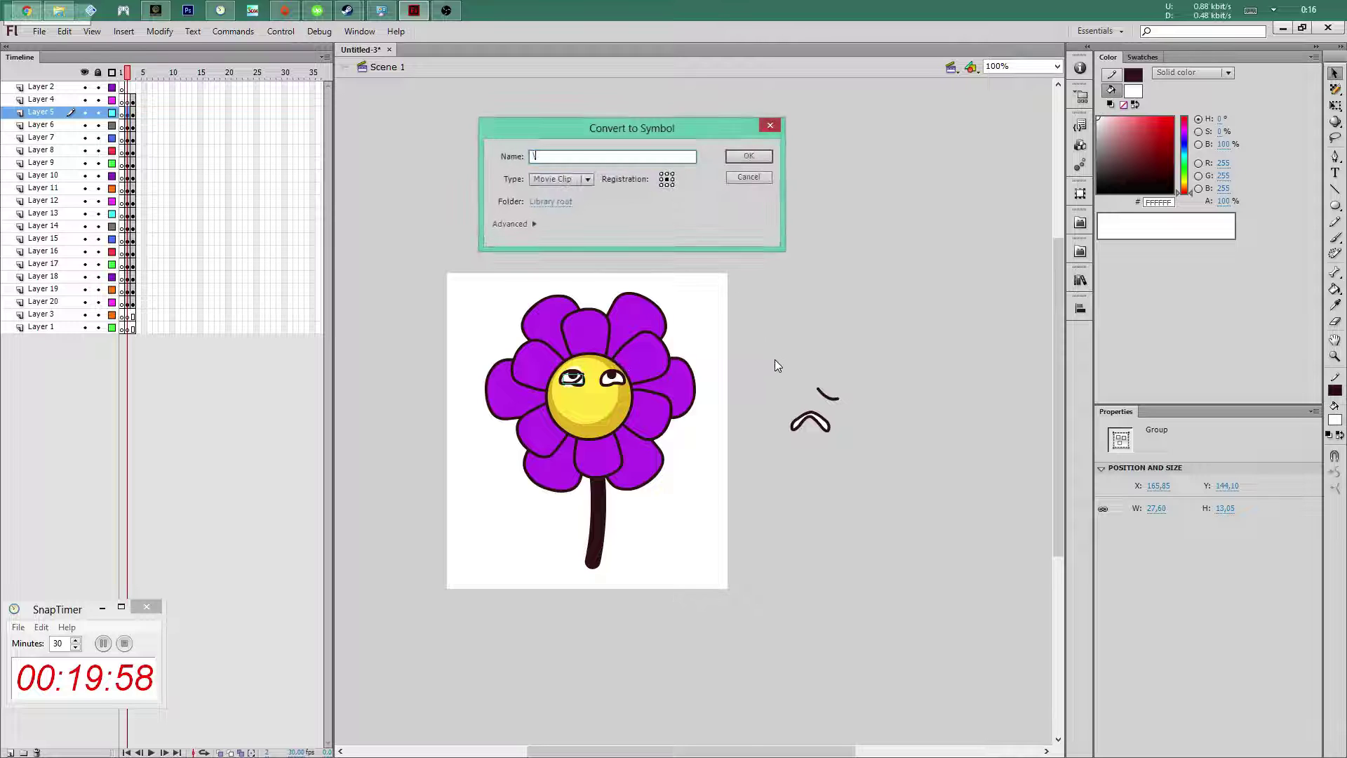
click(748, 178)
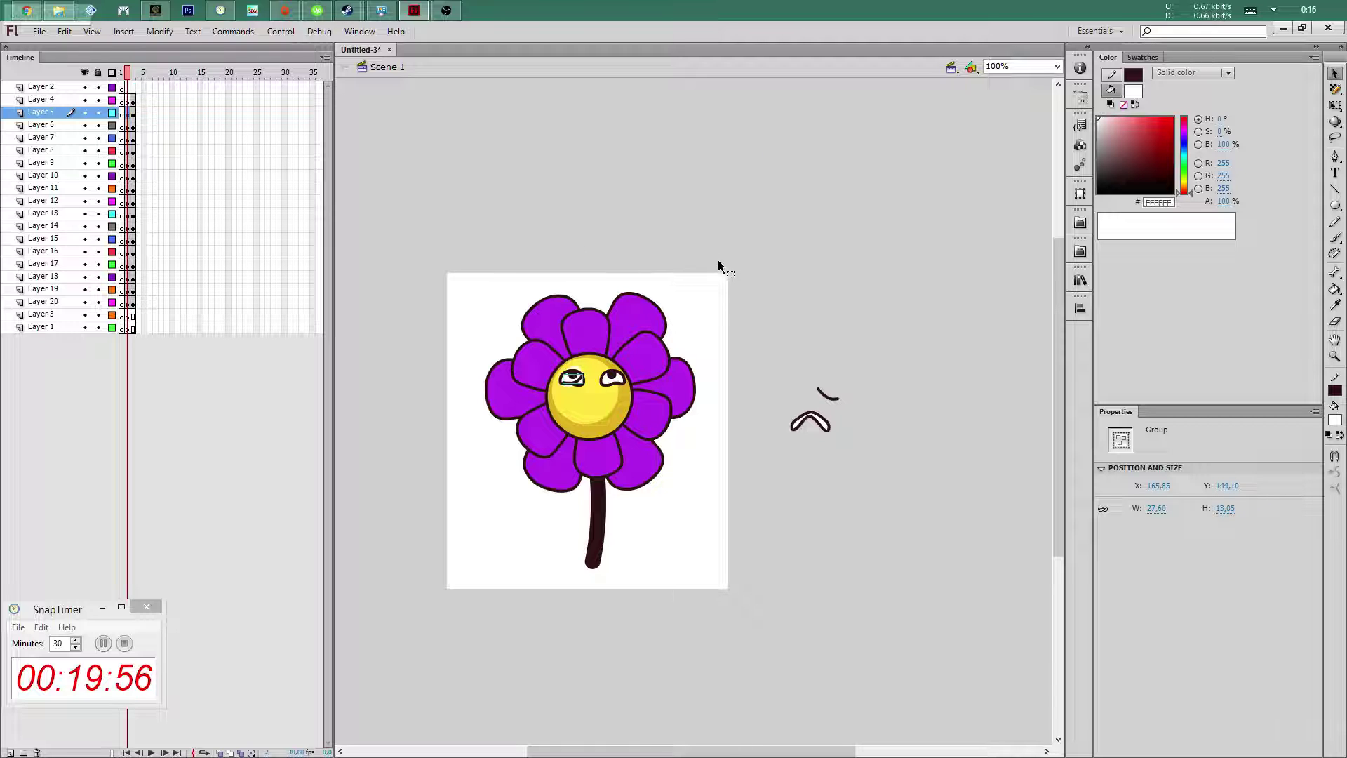
click(821, 397)
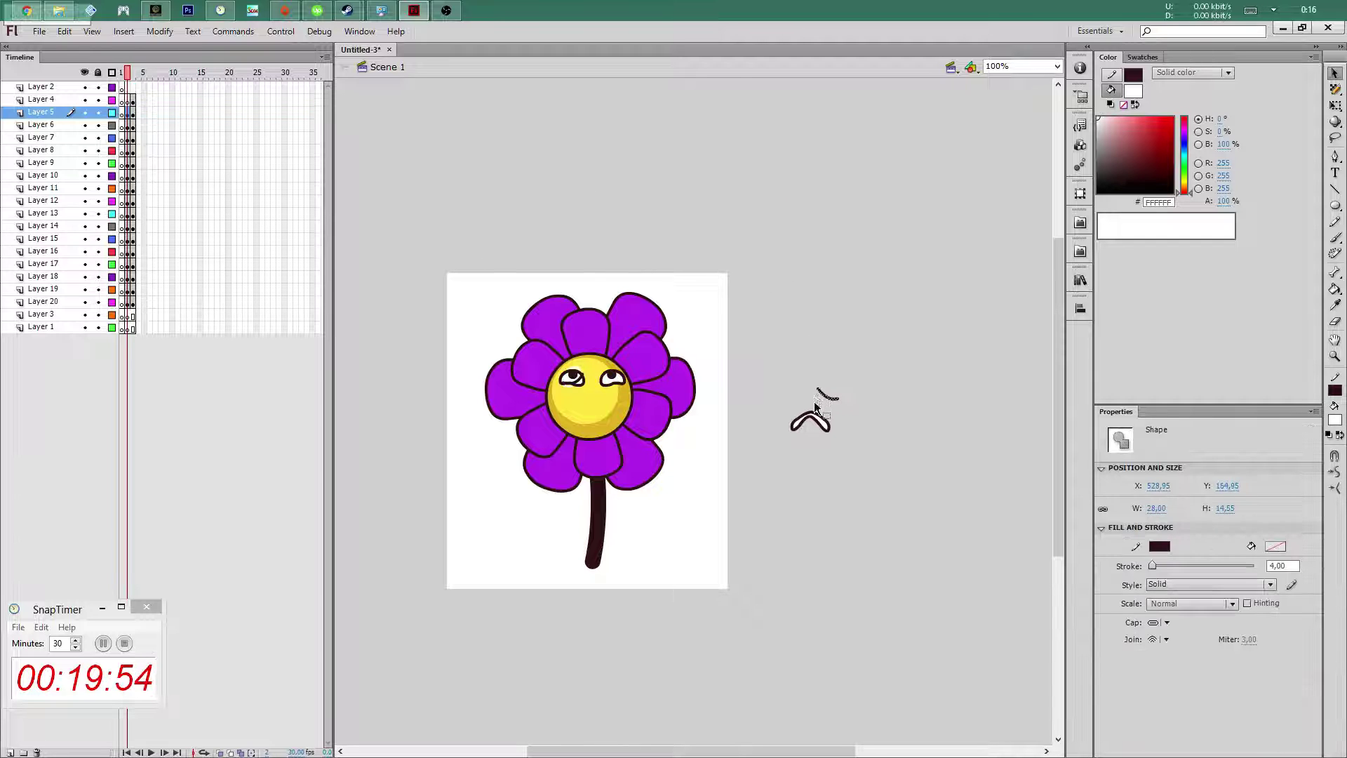
click(824, 419)
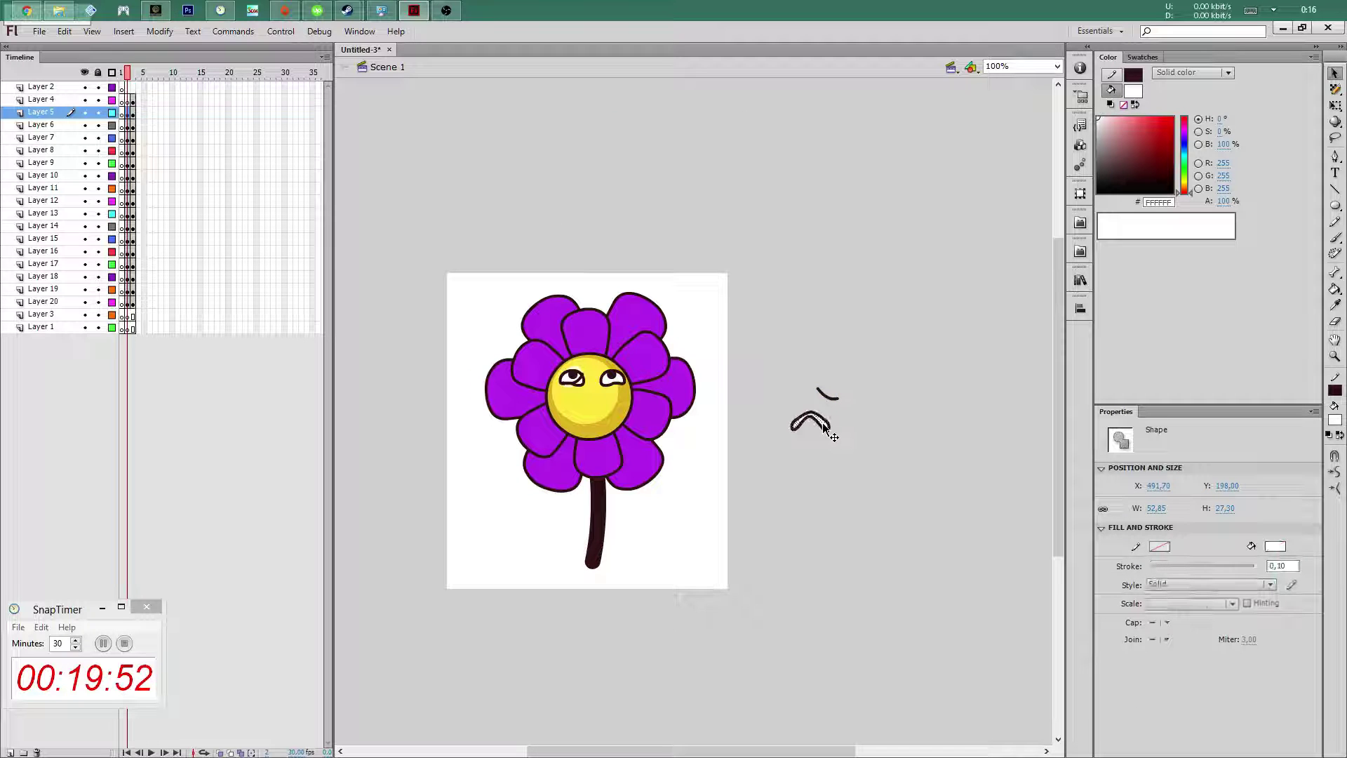
Fill the frown outline with dark red #622424 and convert it to a Movie Clip symbol
click(809, 295)
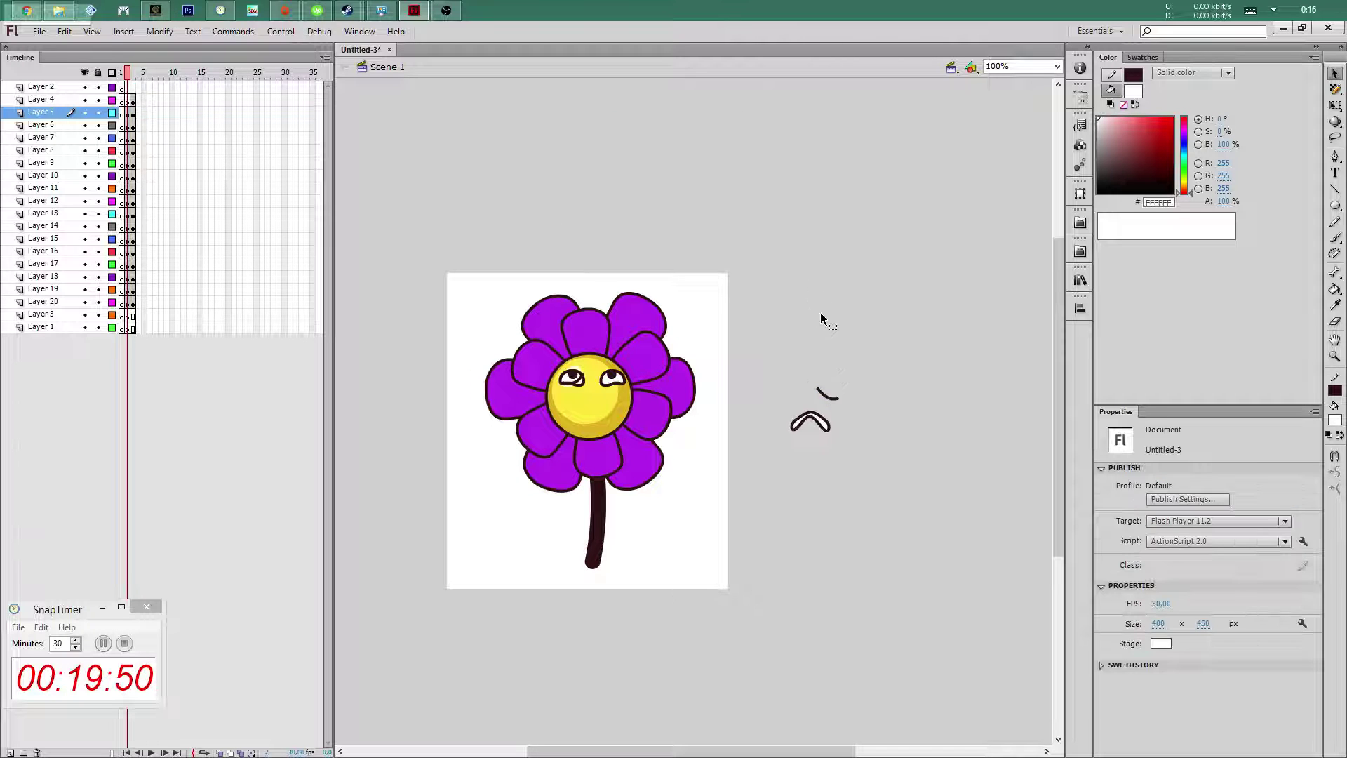
key(period)
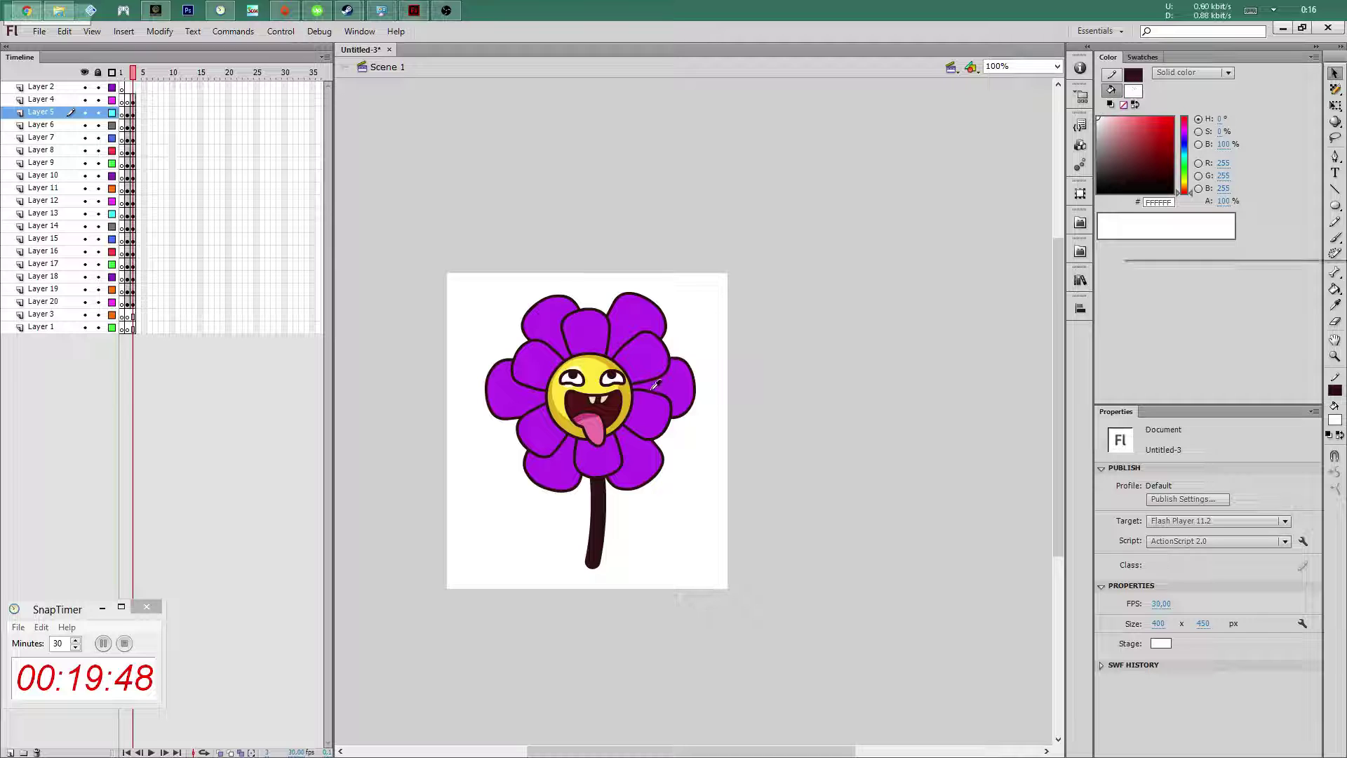
click(614, 402)
key(comma)
key(k)
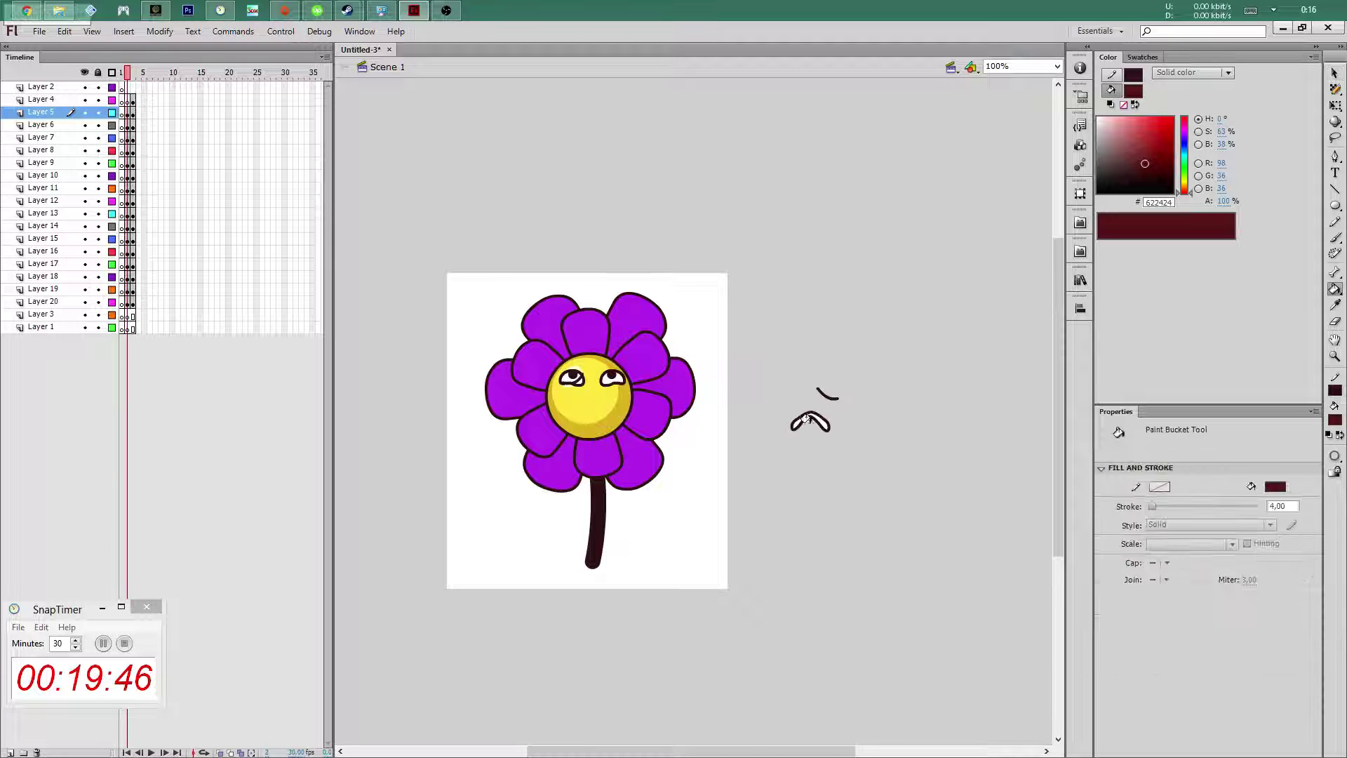
click(810, 420)
key(v)
drag(786, 410, 843, 454)
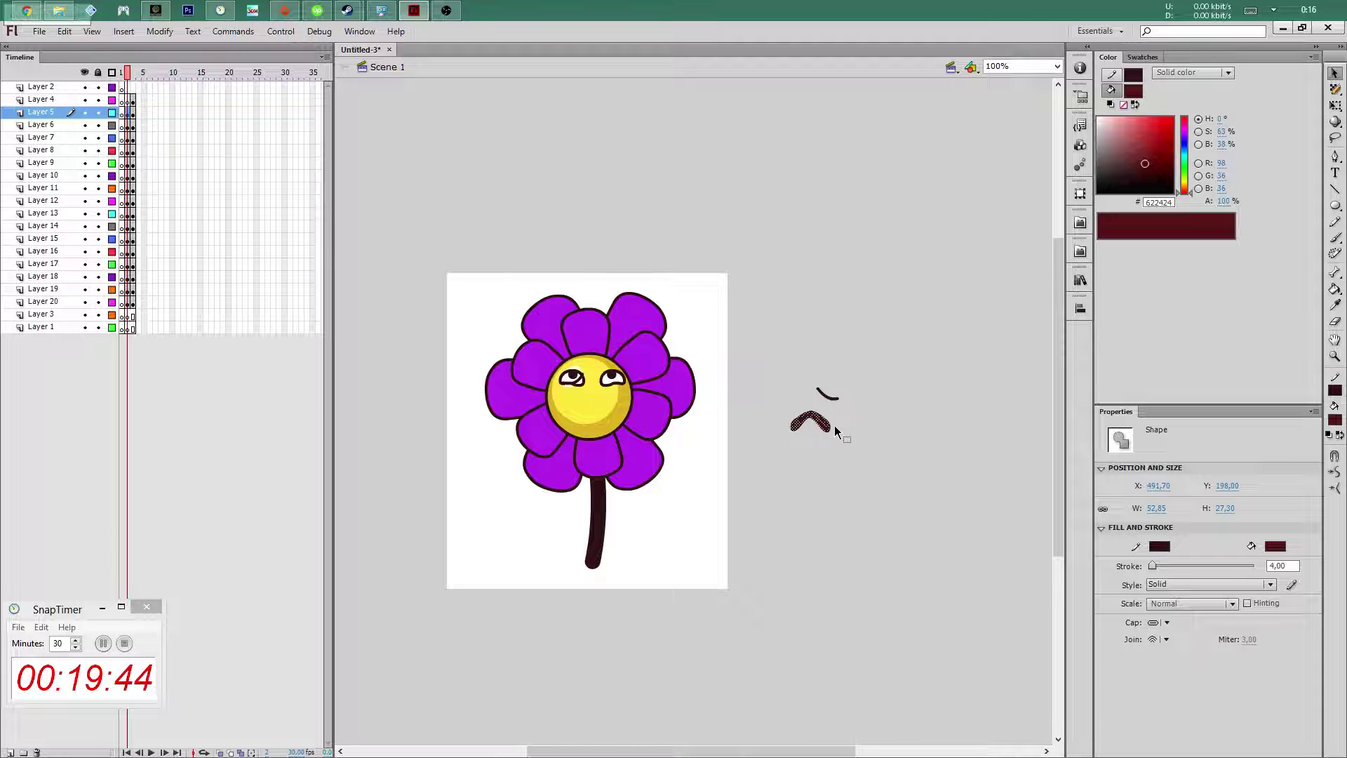
key(F8)
key(Return)
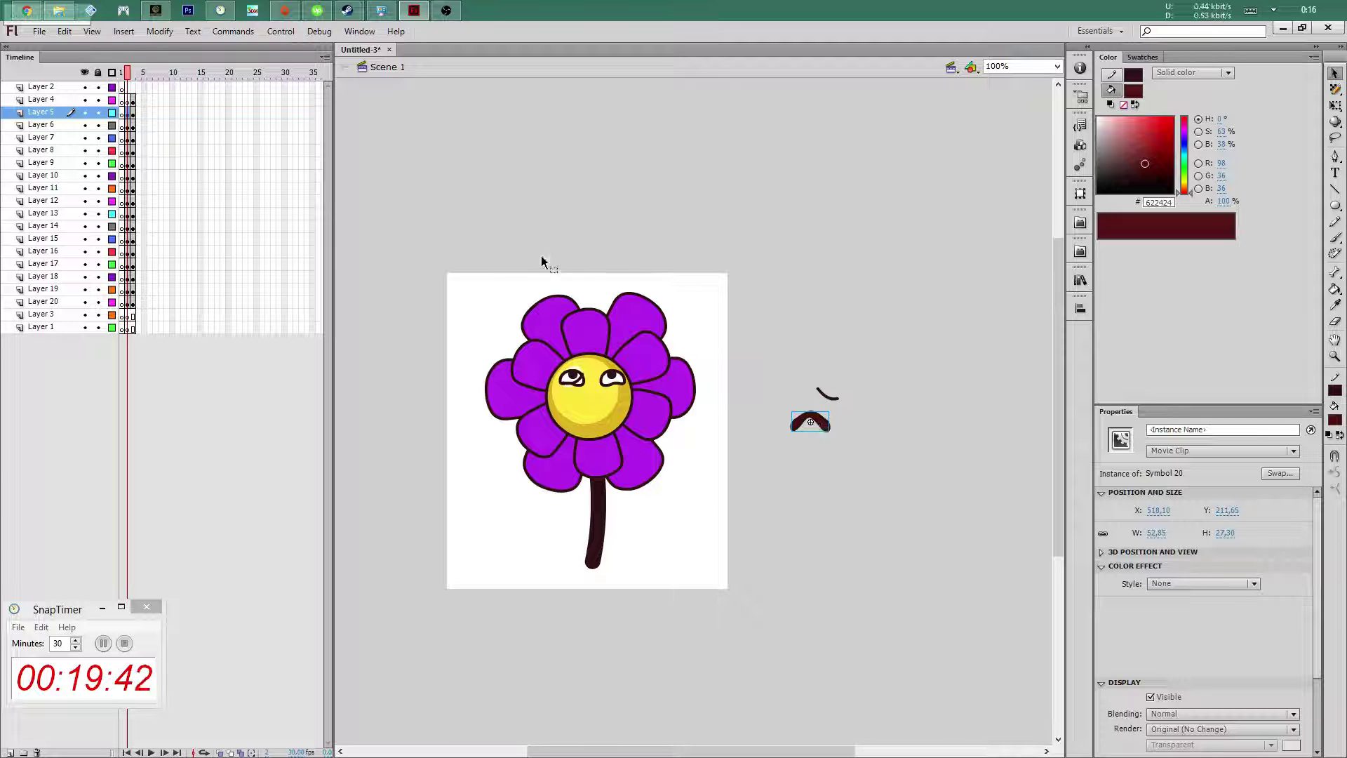
Replace the flower's open right eye with the pasted closed-eye symbol
click(616, 378)
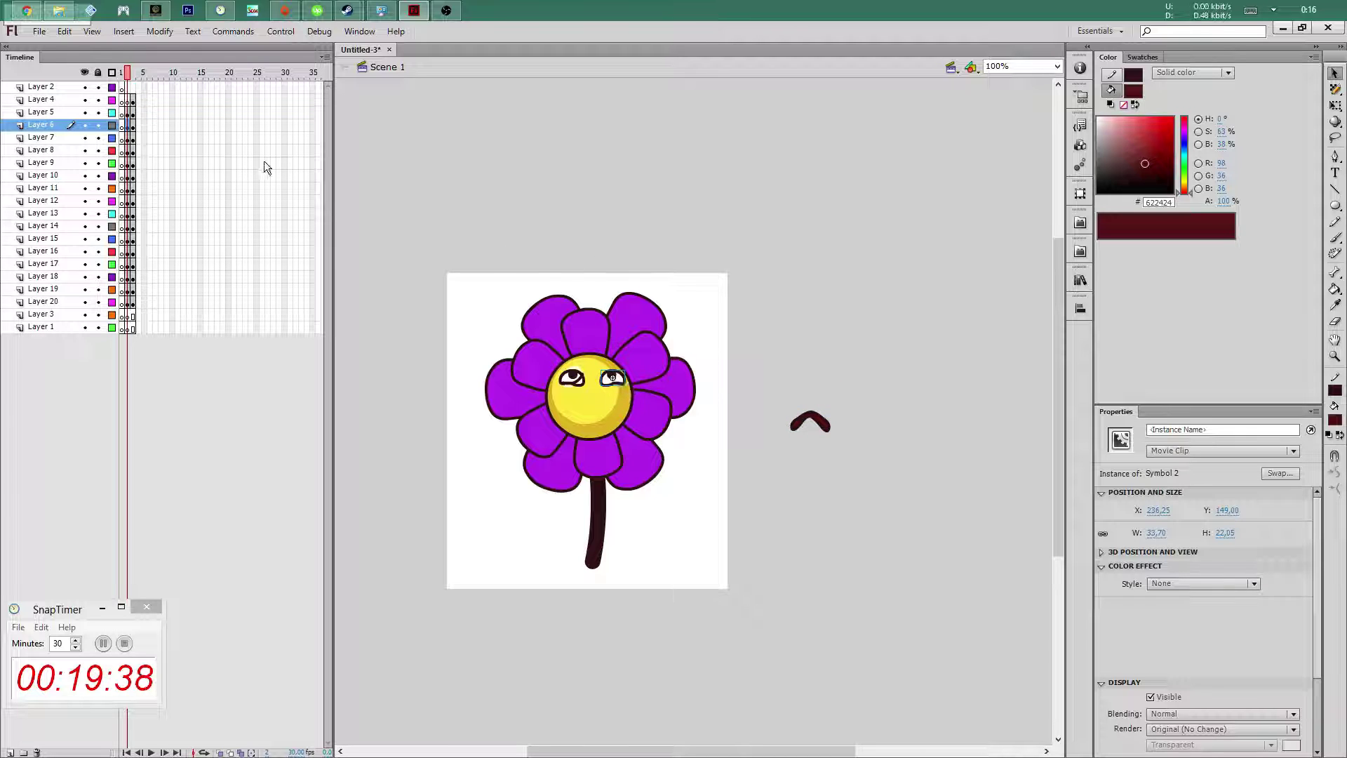
key(Delete)
key(ctrl+v)
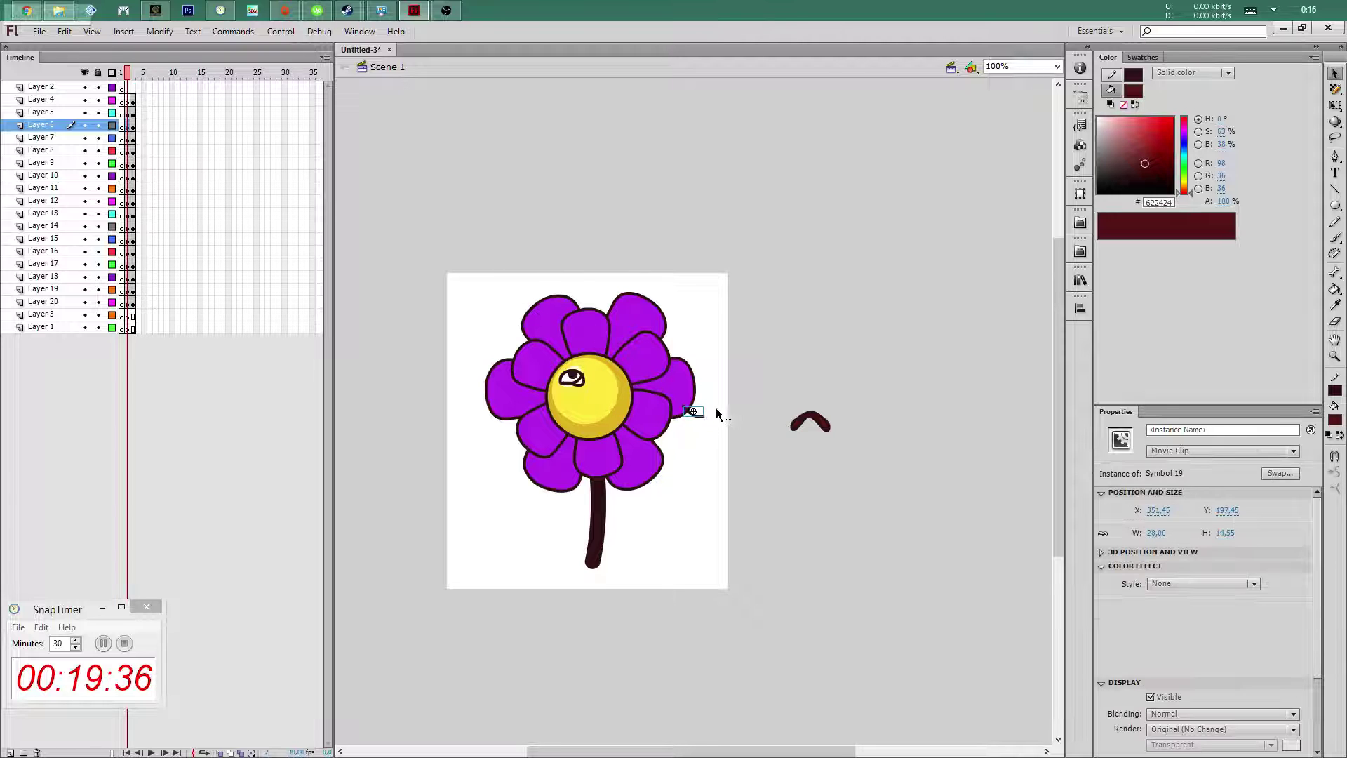
drag(654, 404, 701, 419)
drag(617, 382, 614, 377)
click(743, 413)
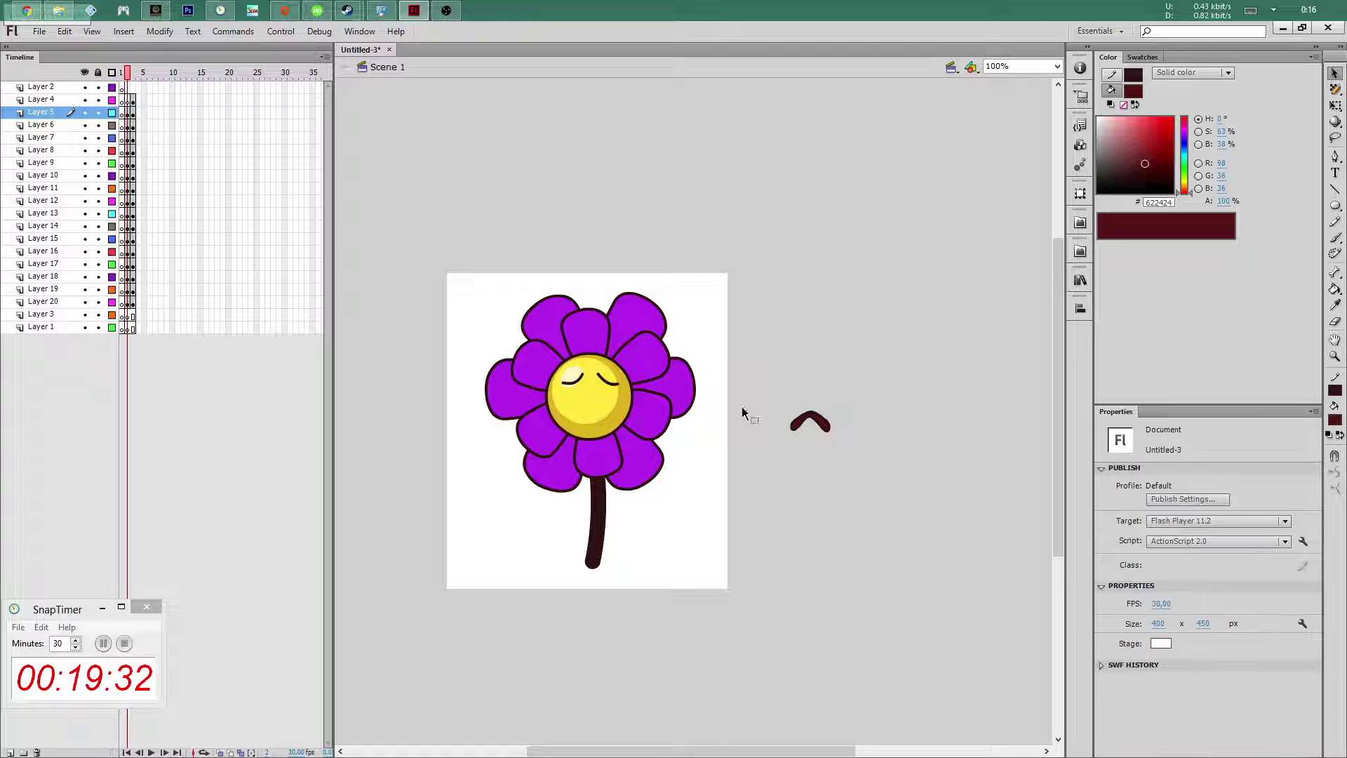
Move the dark frown mouth into the mouth layer and onto the flower's face
click(812, 423)
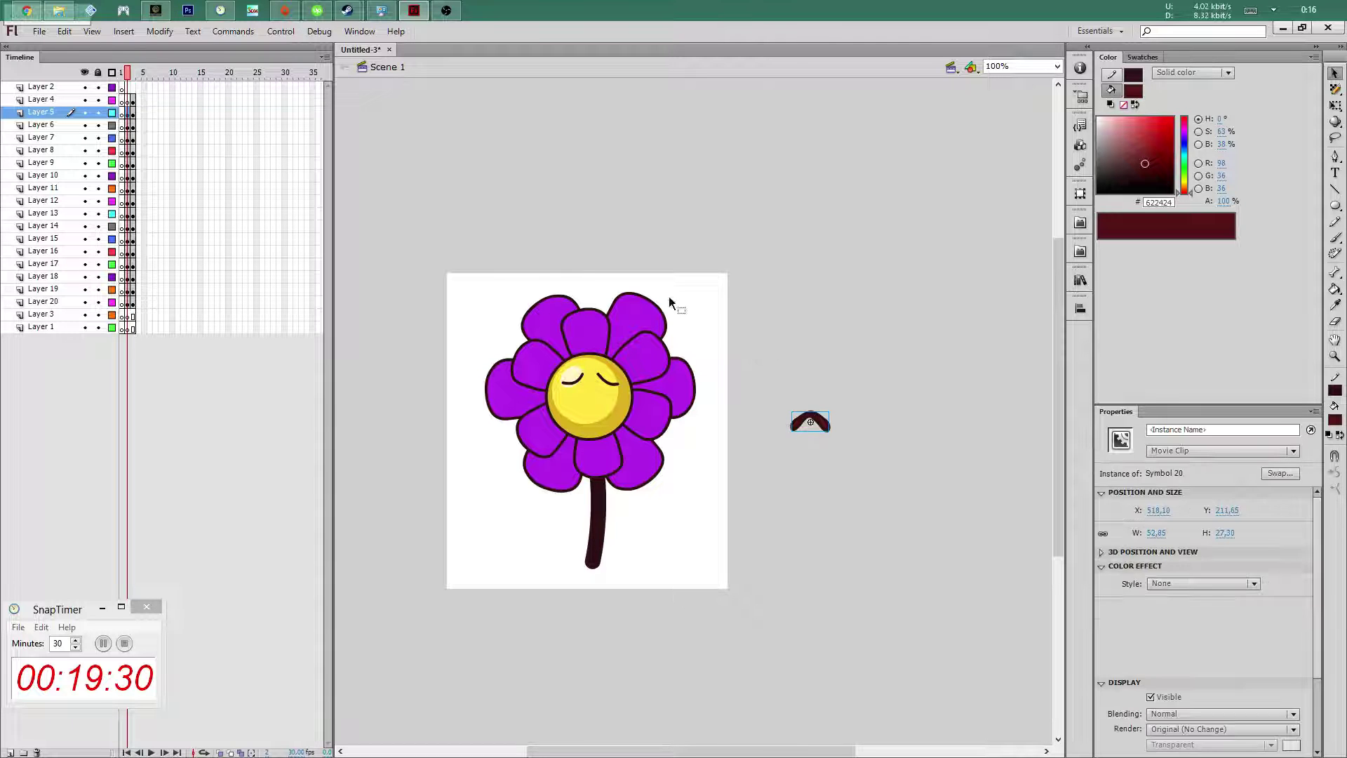
key(Delete)
click(131, 102)
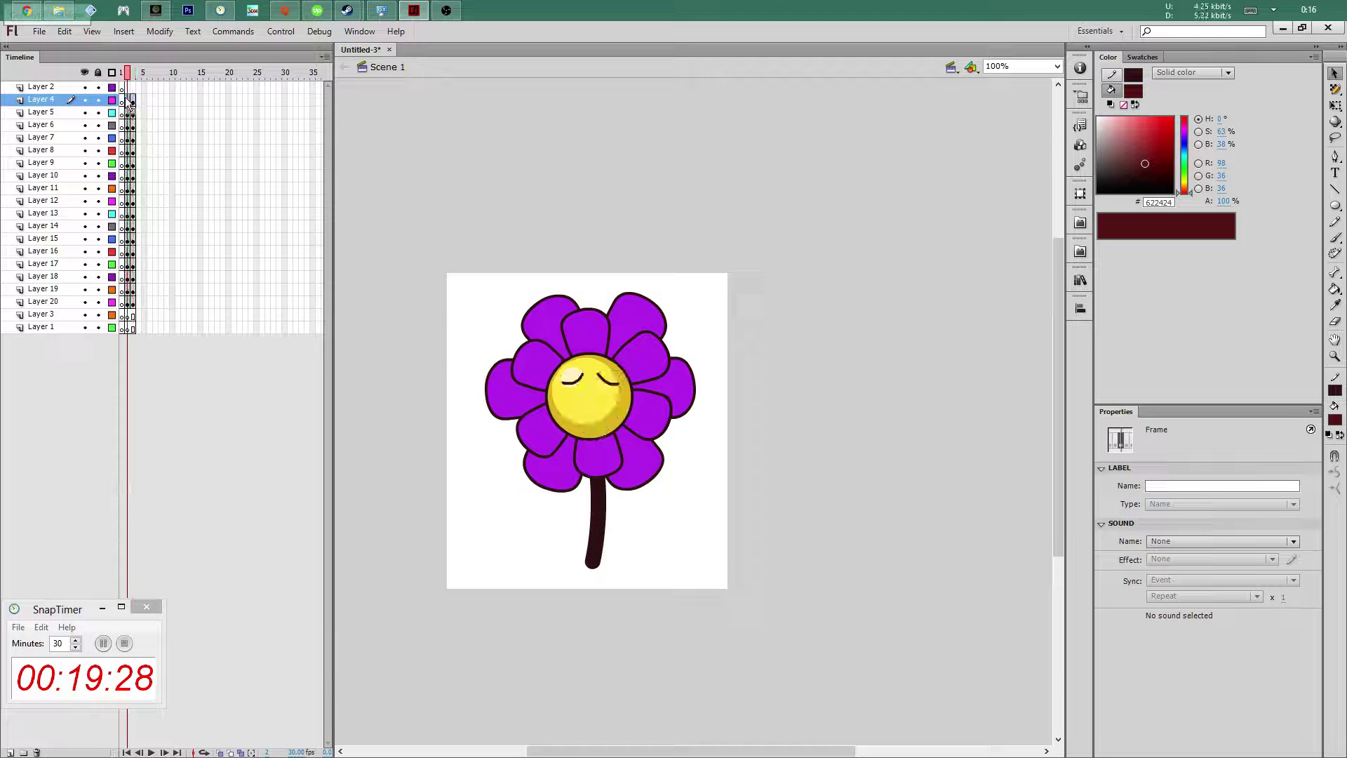
key(ctrl+z)
mouse_move(827, 422)
mouse_down()
mouse_move(633, 398)
mouse_move(602, 414)
mouse_up()
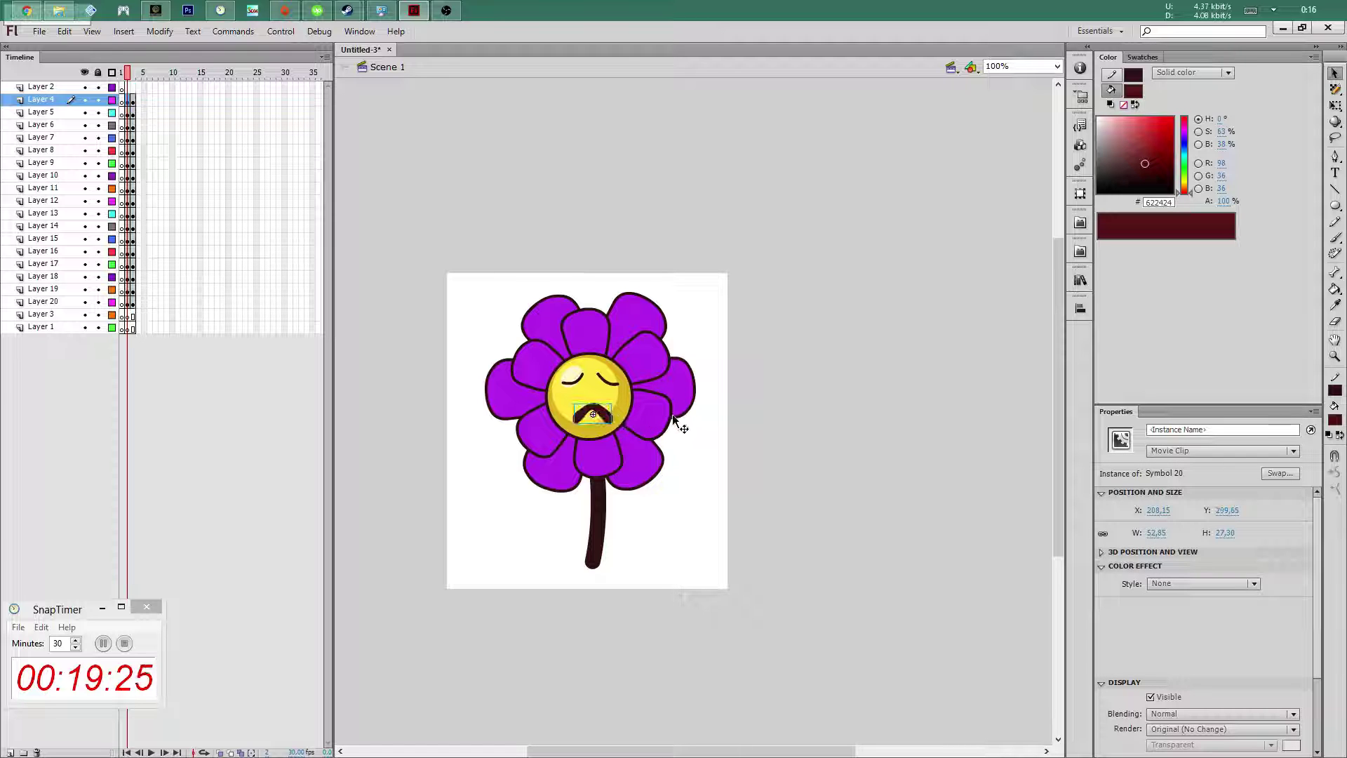
click(741, 404)
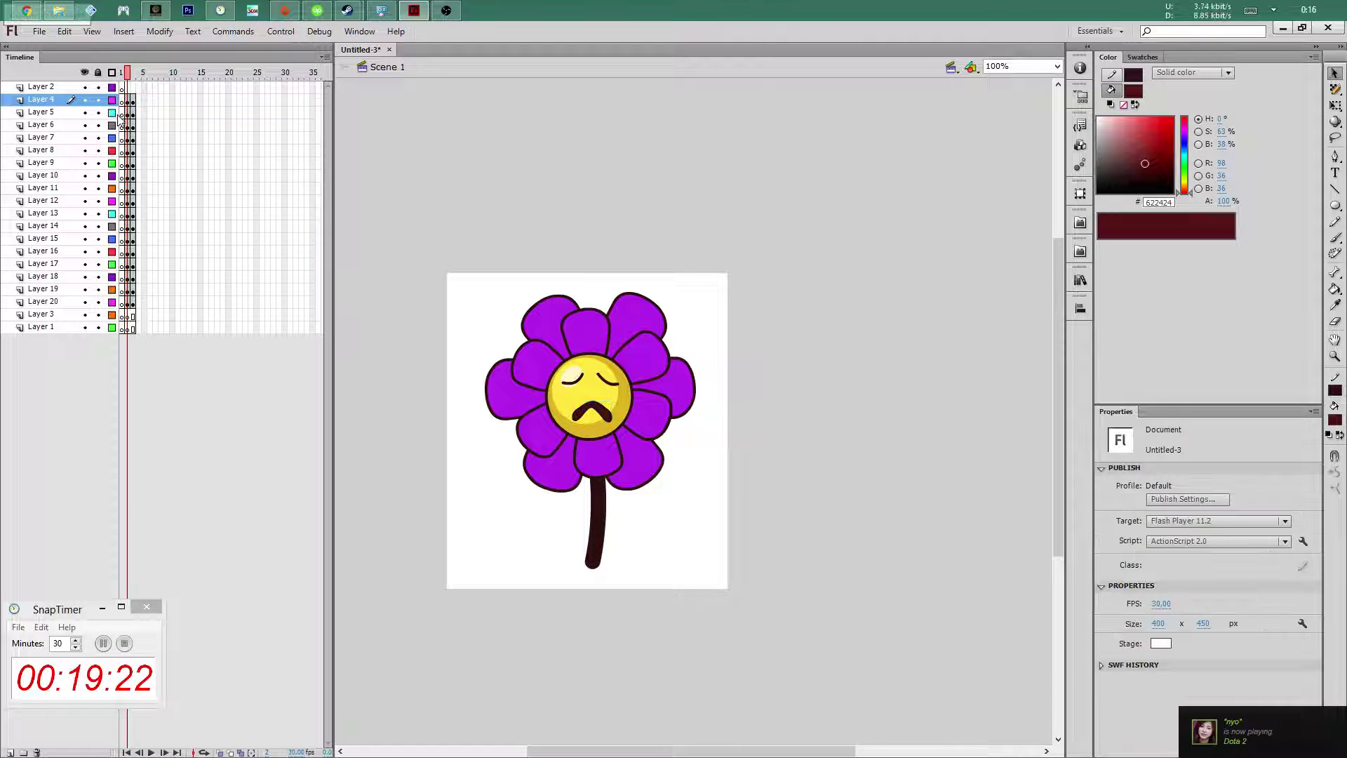
Shift the expression frames from Layer 4 to Layer 20 later and view frame 7
mouse_move(134, 103)
mouse_down()
mouse_move(135, 301)
mouse_move(169, 317)
mouse_move(159, 302)
mouse_up()
click(154, 288)
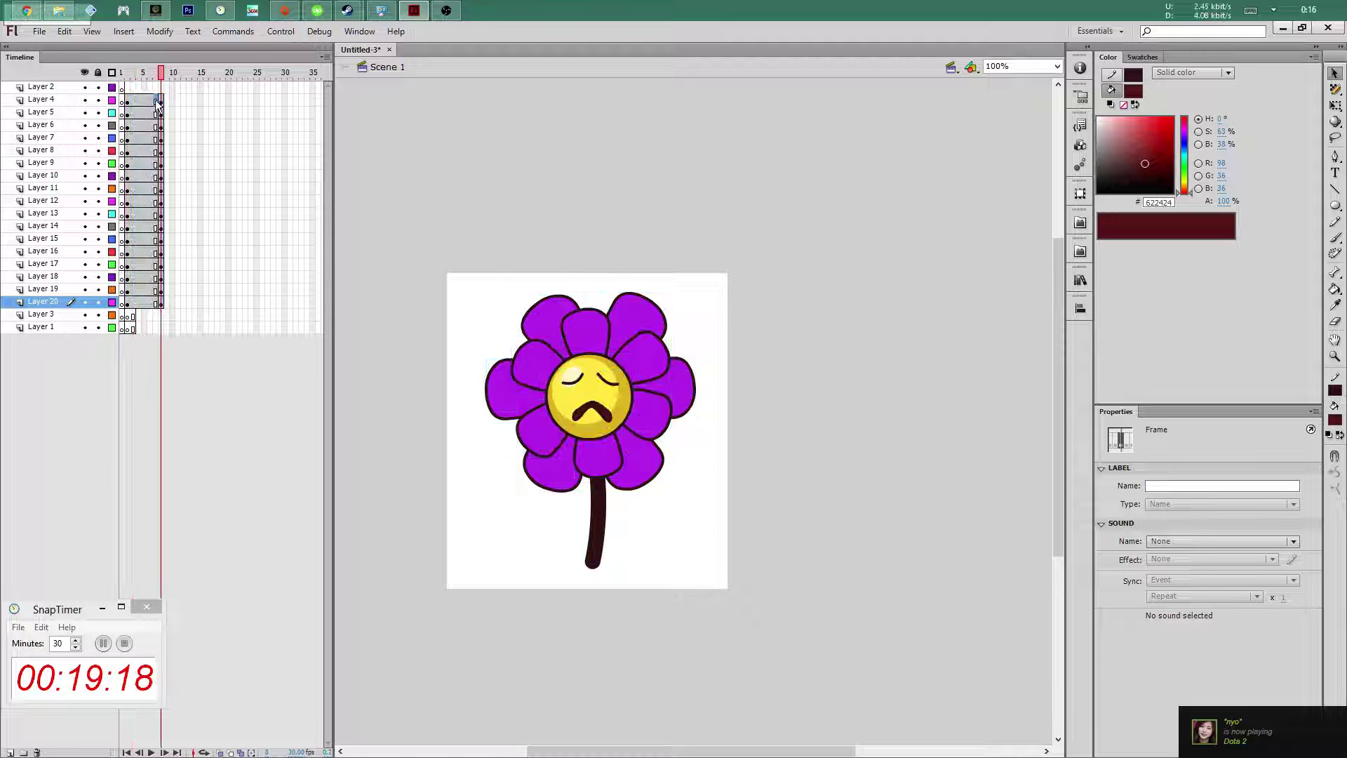
click(158, 301)
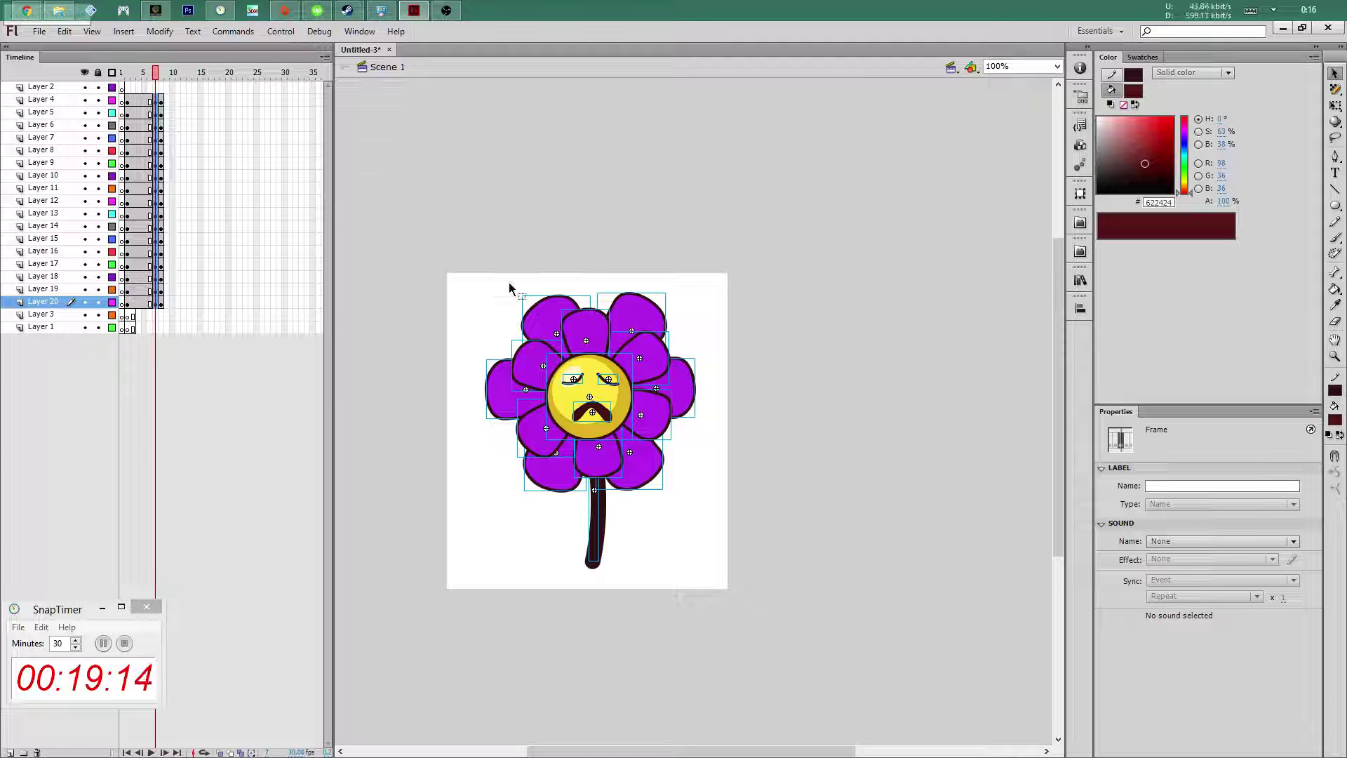
Open the top petal symbol and switch the Paint Bucket fill to a radial gradient
click(488, 260)
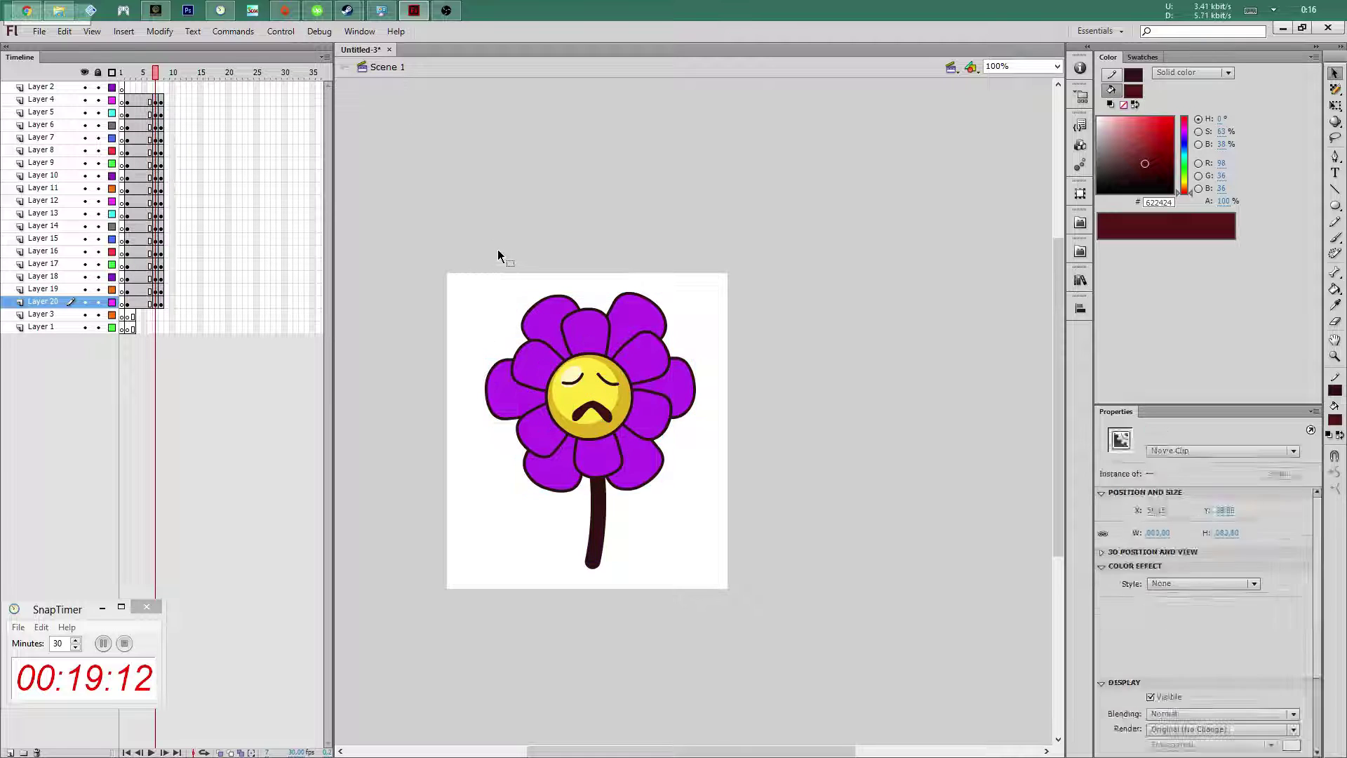
double_click(586, 338)
key(k)
click(1193, 72)
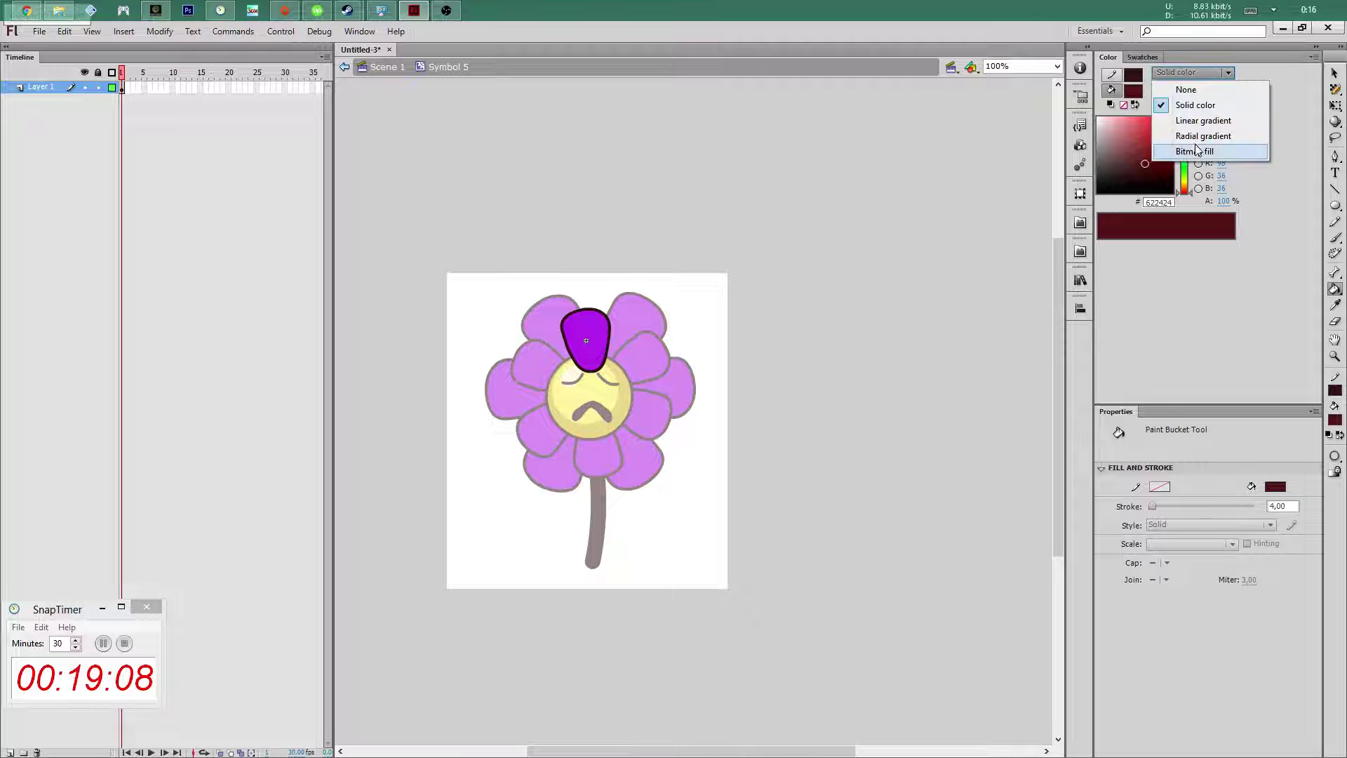
click(1186, 132)
Set both gradient stops to purple, then darken the start stop toward dark magenta
click(1100, 237)
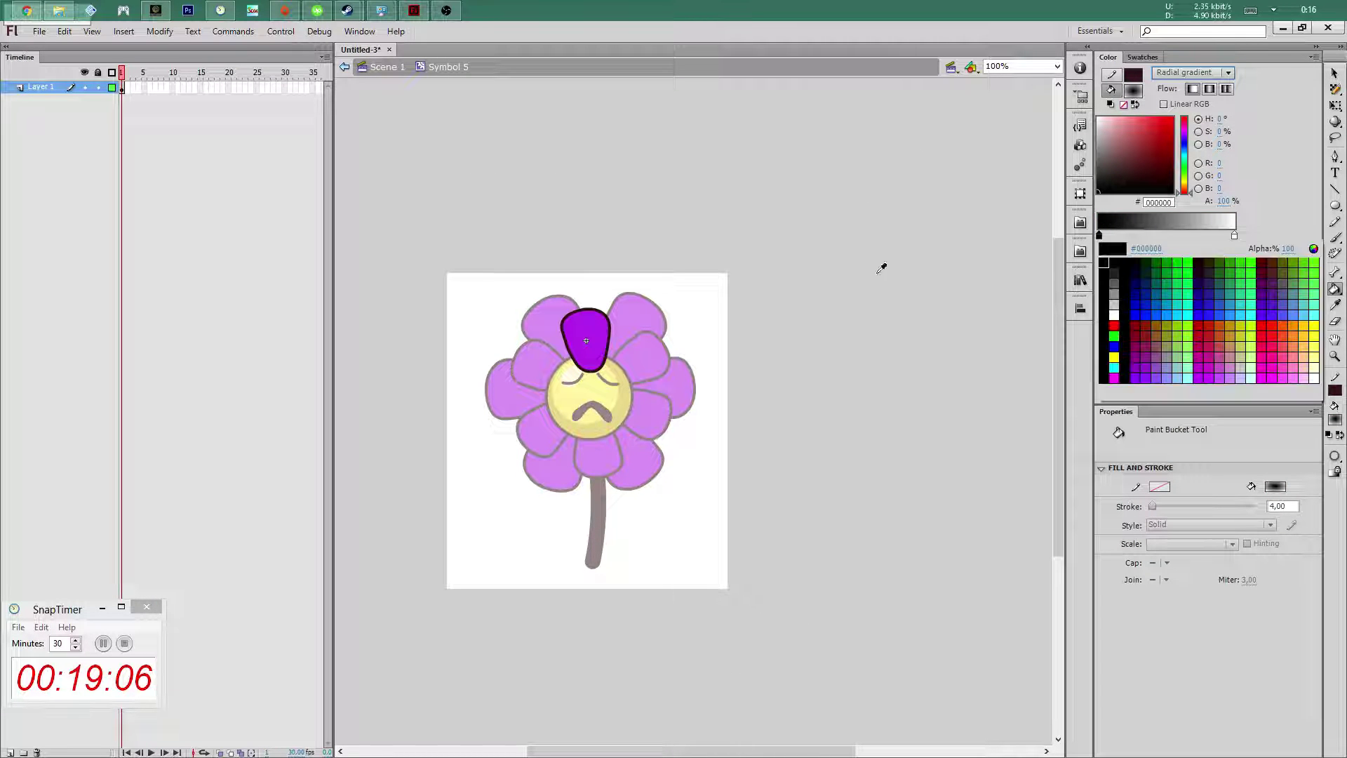
click(1220, 295)
click(1235, 237)
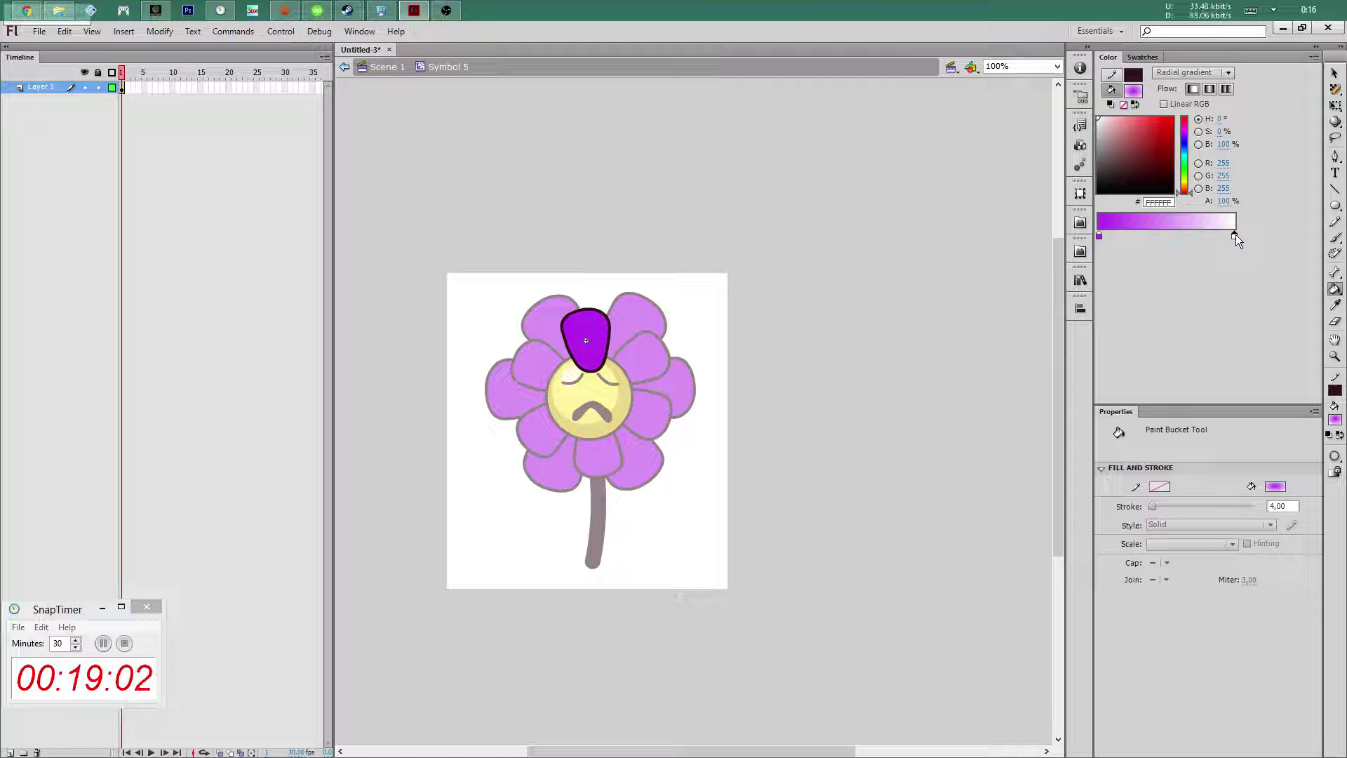
click(1235, 235)
click(662, 296)
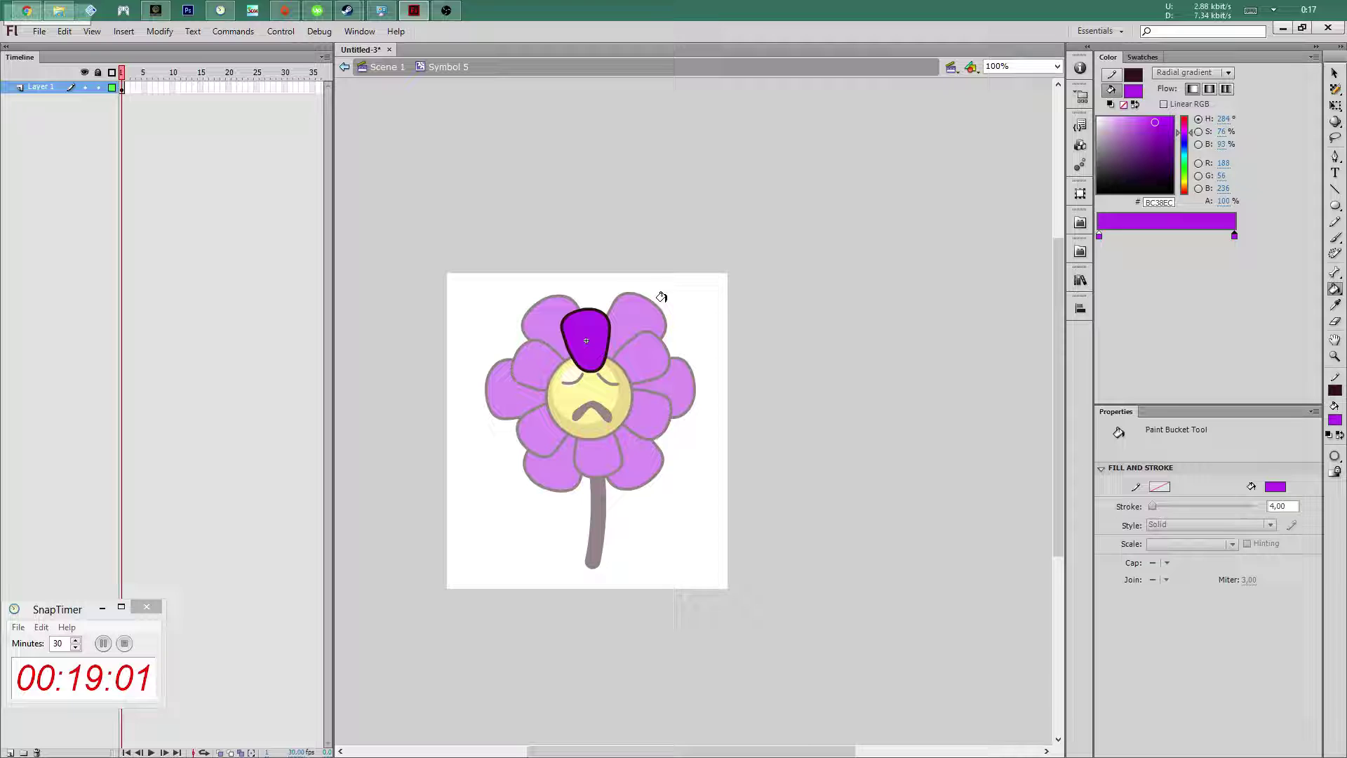
click(1099, 236)
mouse_move(1184, 151)
mouse_down()
mouse_move(1184, 123)
mouse_move(1172, 148)
mouse_up()
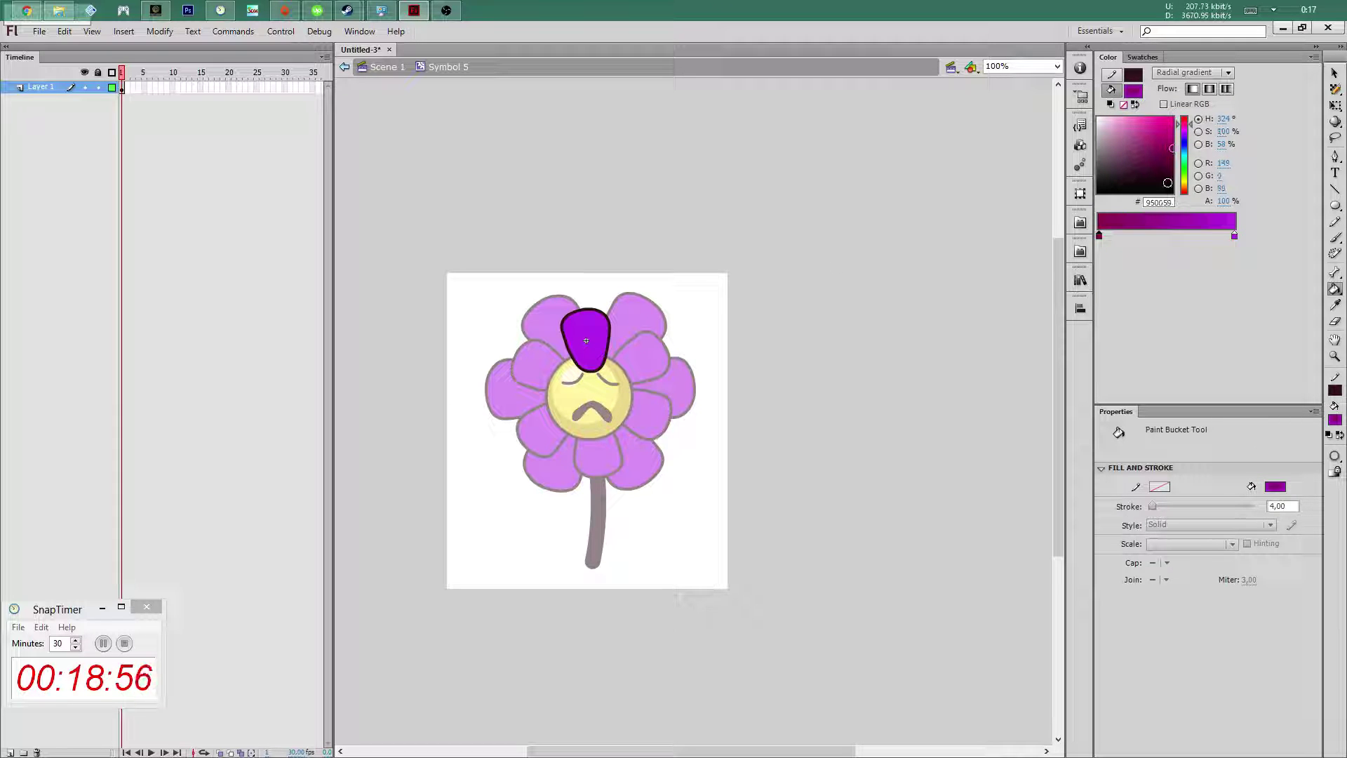
Fill the top and upper-right petals with the purple radial gradient
click(596, 351)
key(v)
double_click(704, 356)
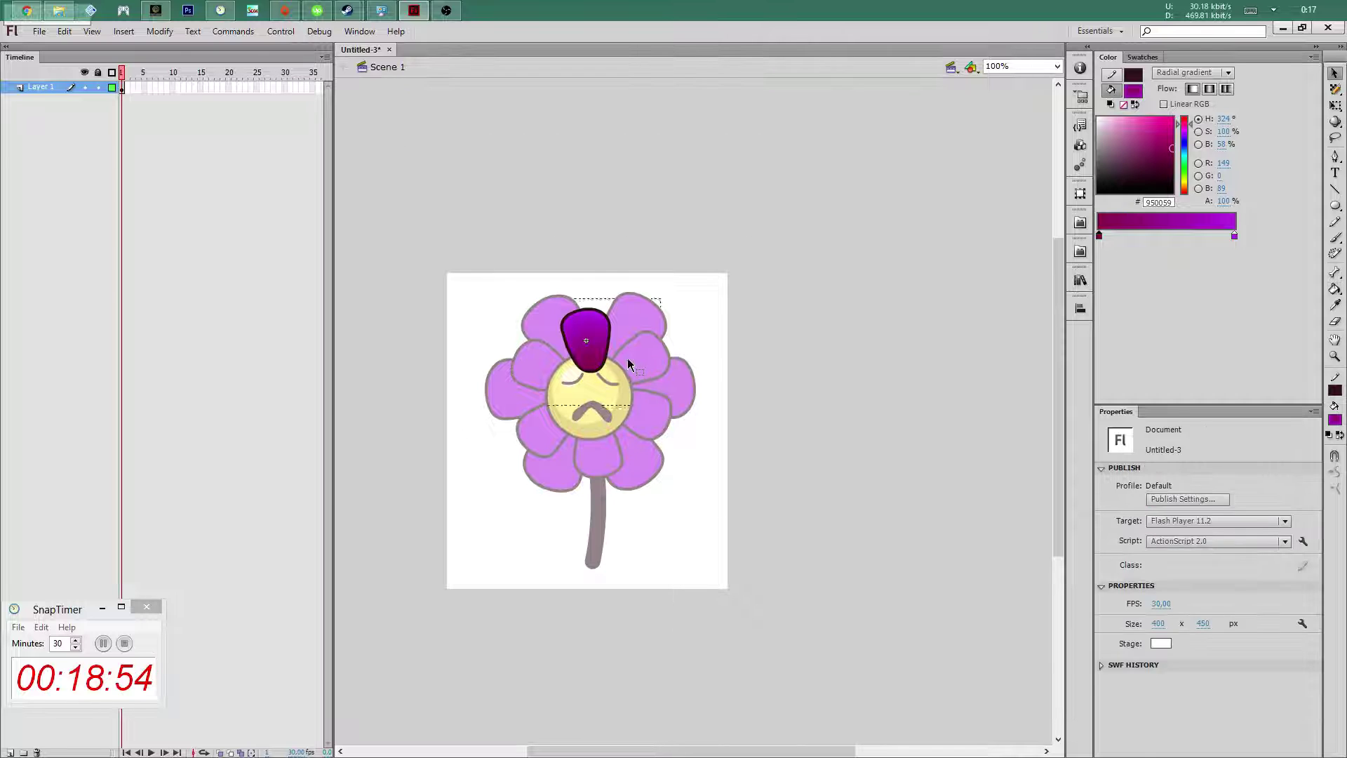
double_click(630, 369)
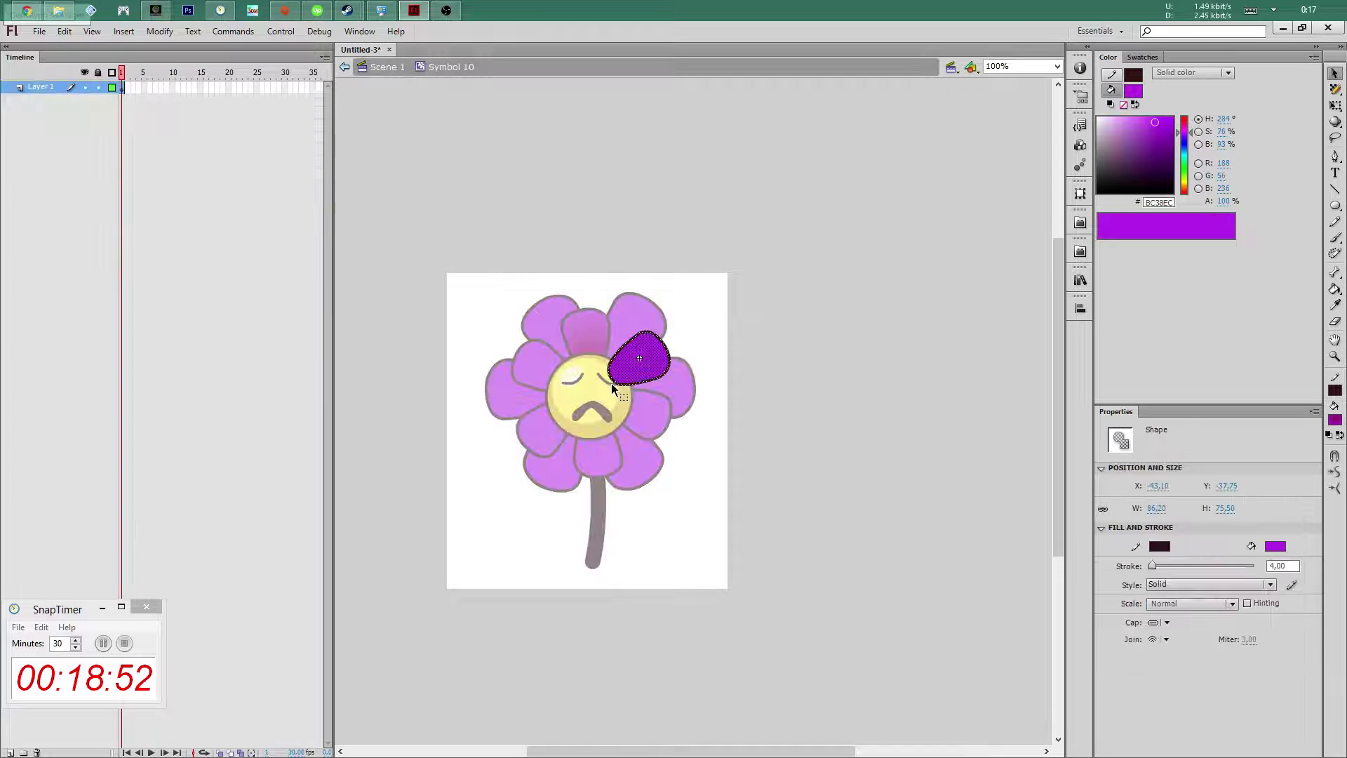
key(k)
click(612, 371)
key(v)
double_click(630, 401)
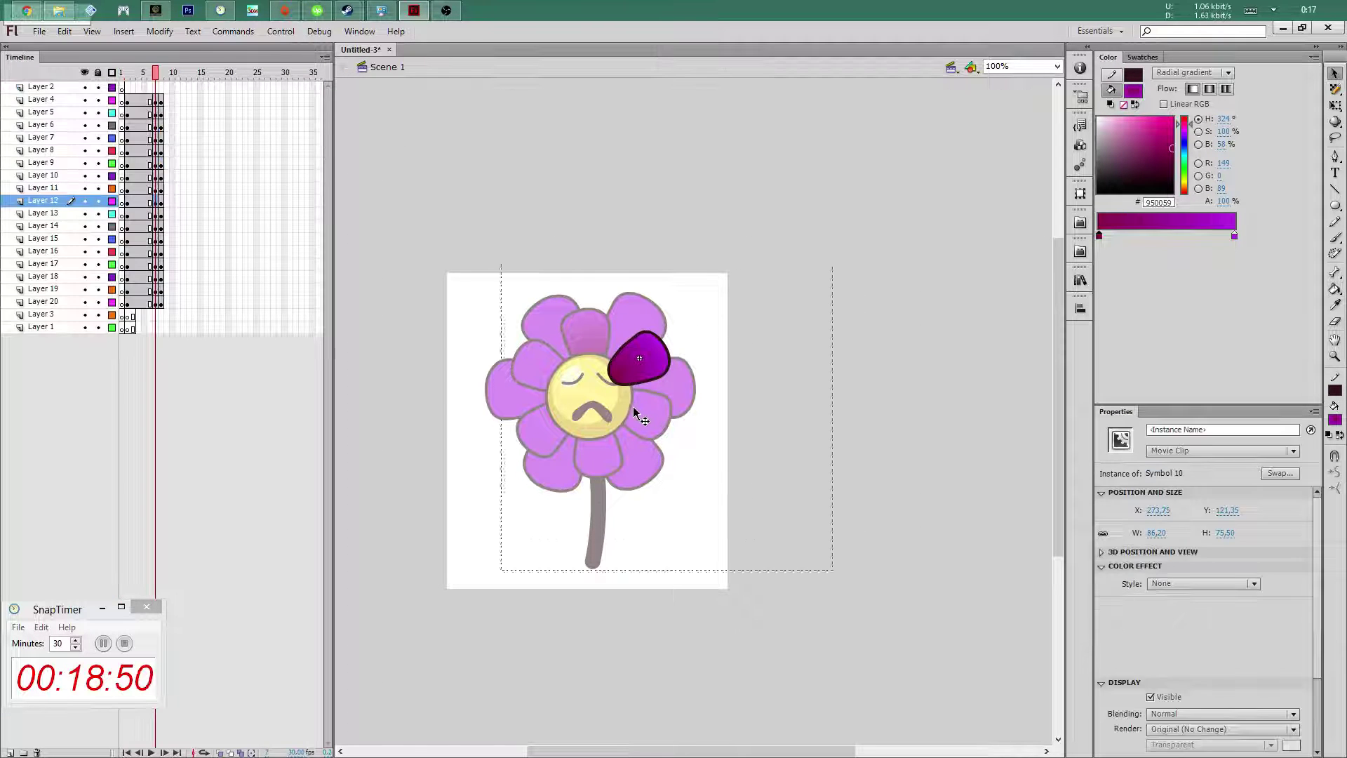
Fill the lower-right, bottom and left petals with the purple radial gradient
double_click(620, 406)
key(k)
double_click(597, 443)
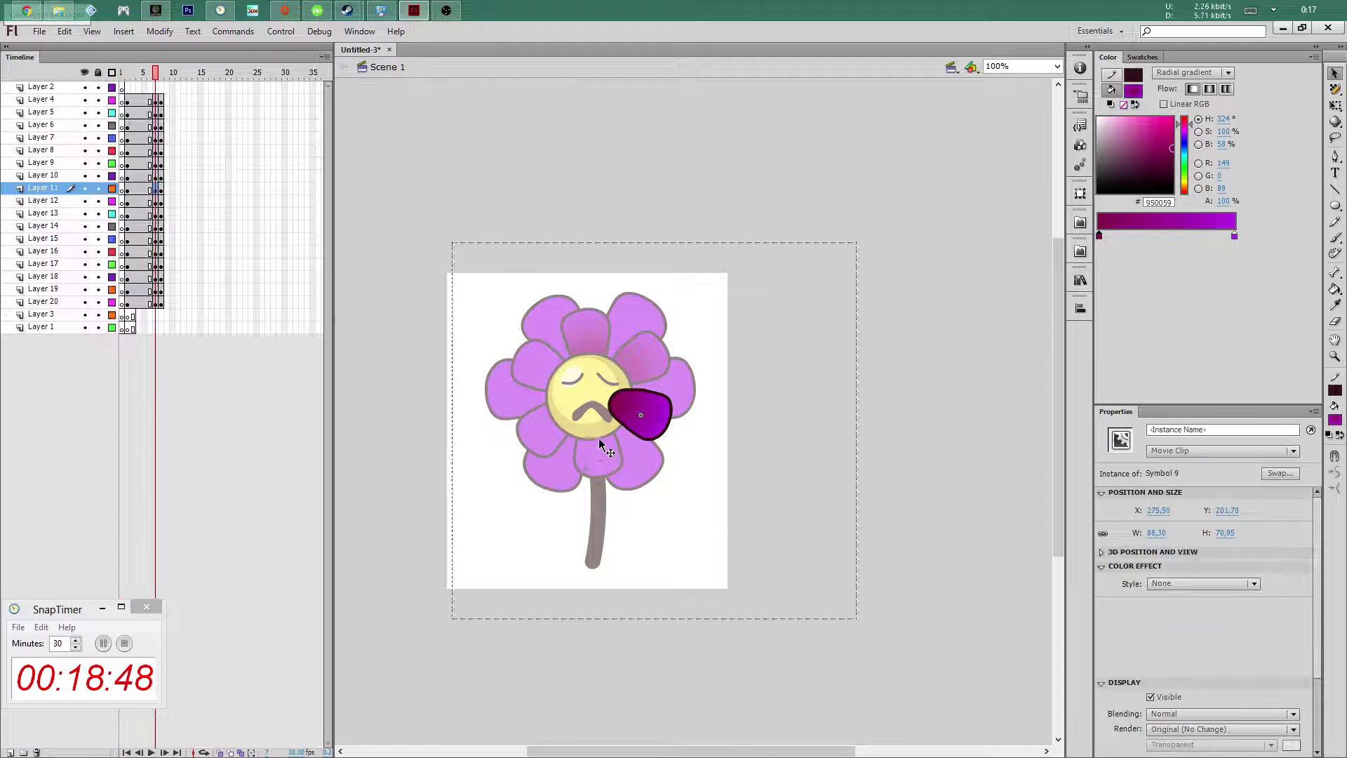
double_click(596, 444)
click(591, 411)
key(v)
double_click(543, 423)
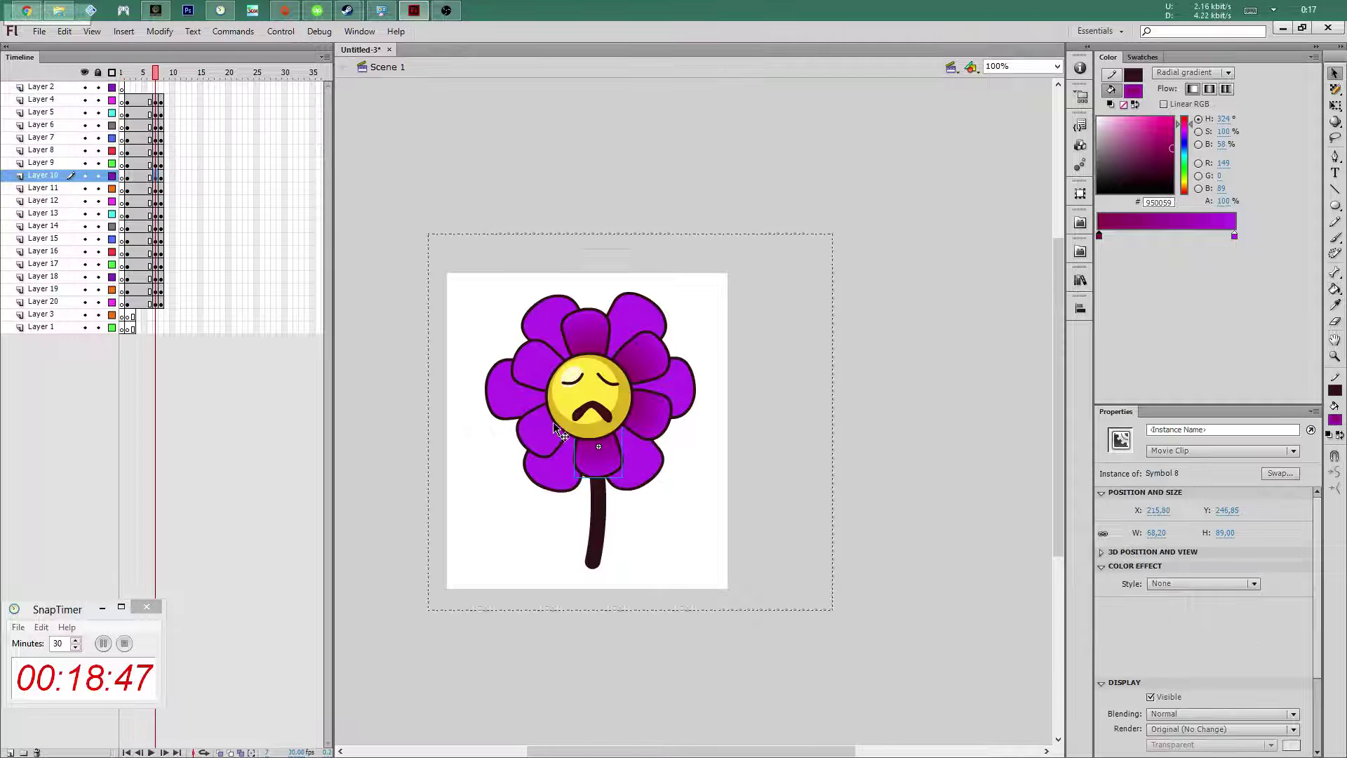
key(k)
click(570, 414)
double_click(540, 369)
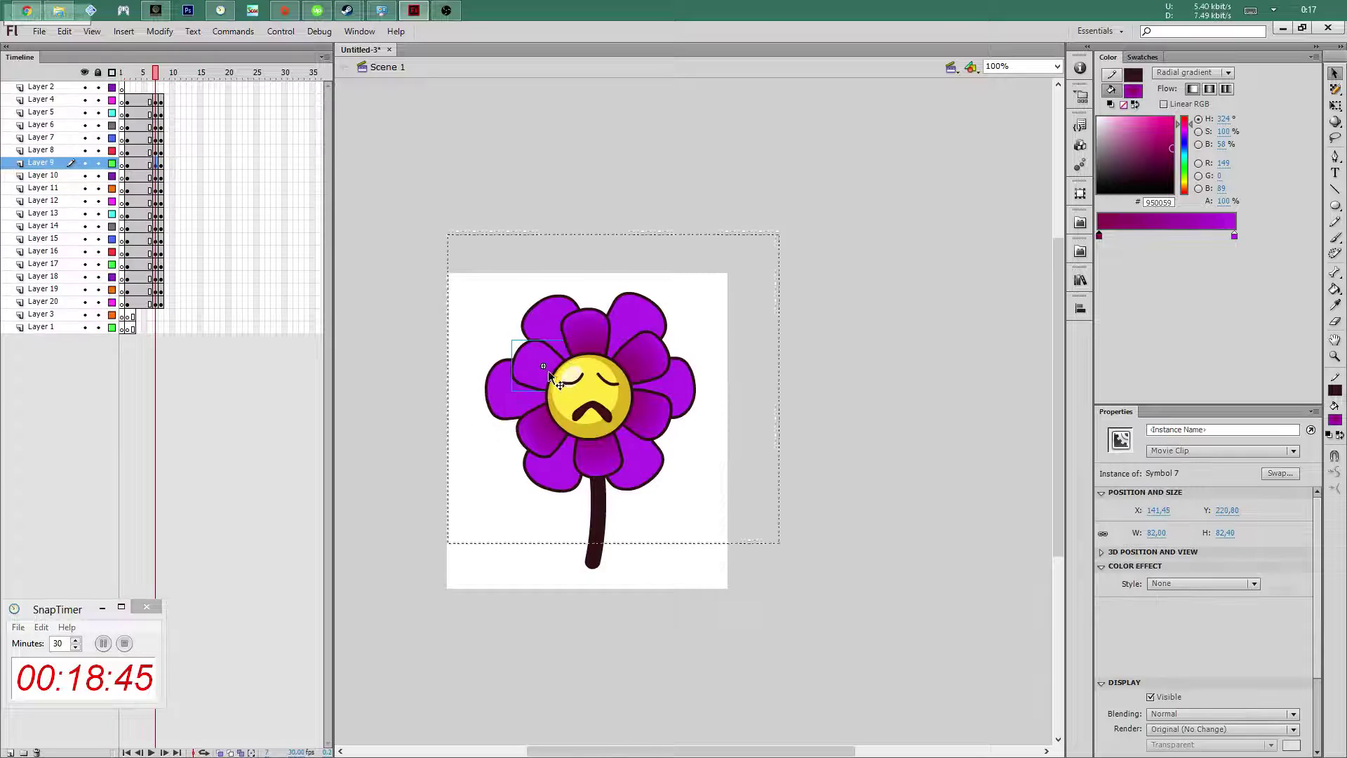
Fill the upper-left and top-left petals with the purple radial gradient
double_click(549, 370)
key(k)
click(561, 380)
key(v)
double_click(553, 329)
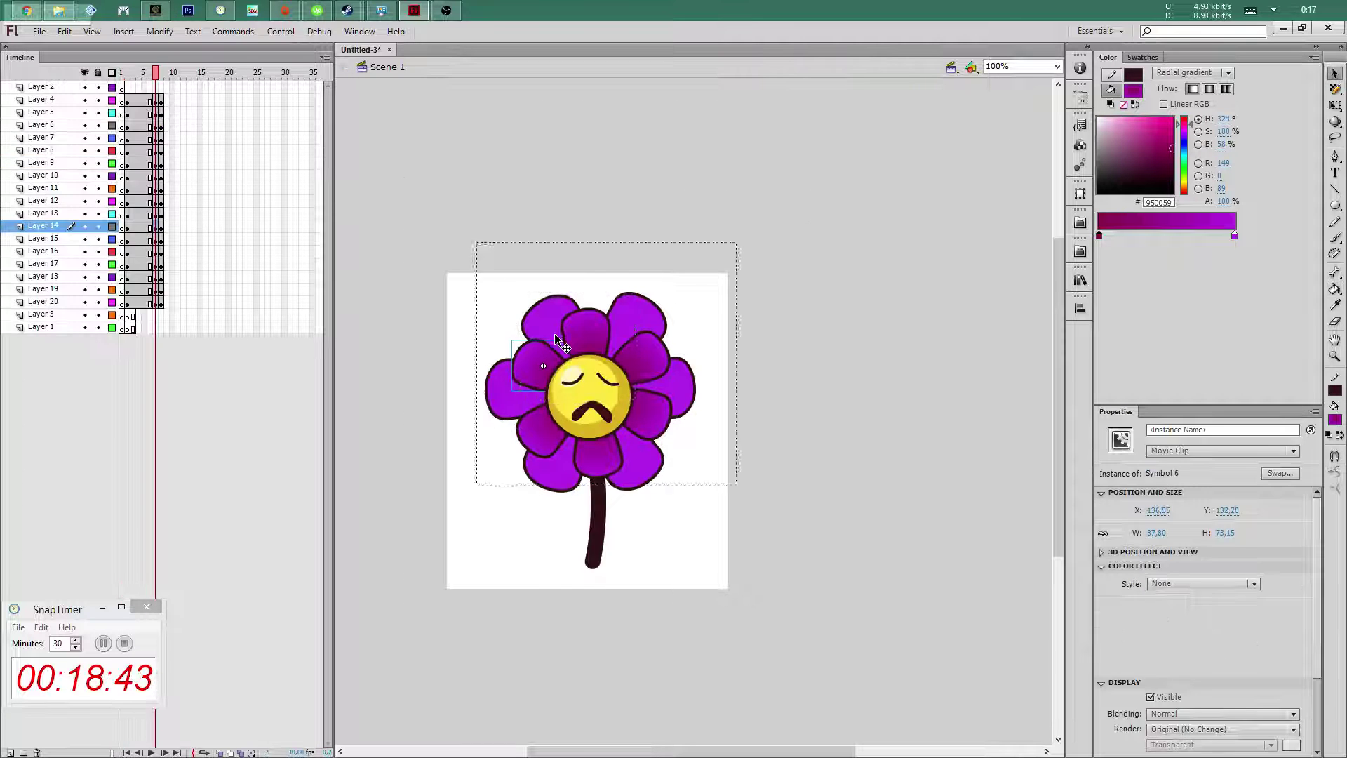
double_click(554, 334)
key(k)
click(561, 330)
key(v)
double_click(624, 348)
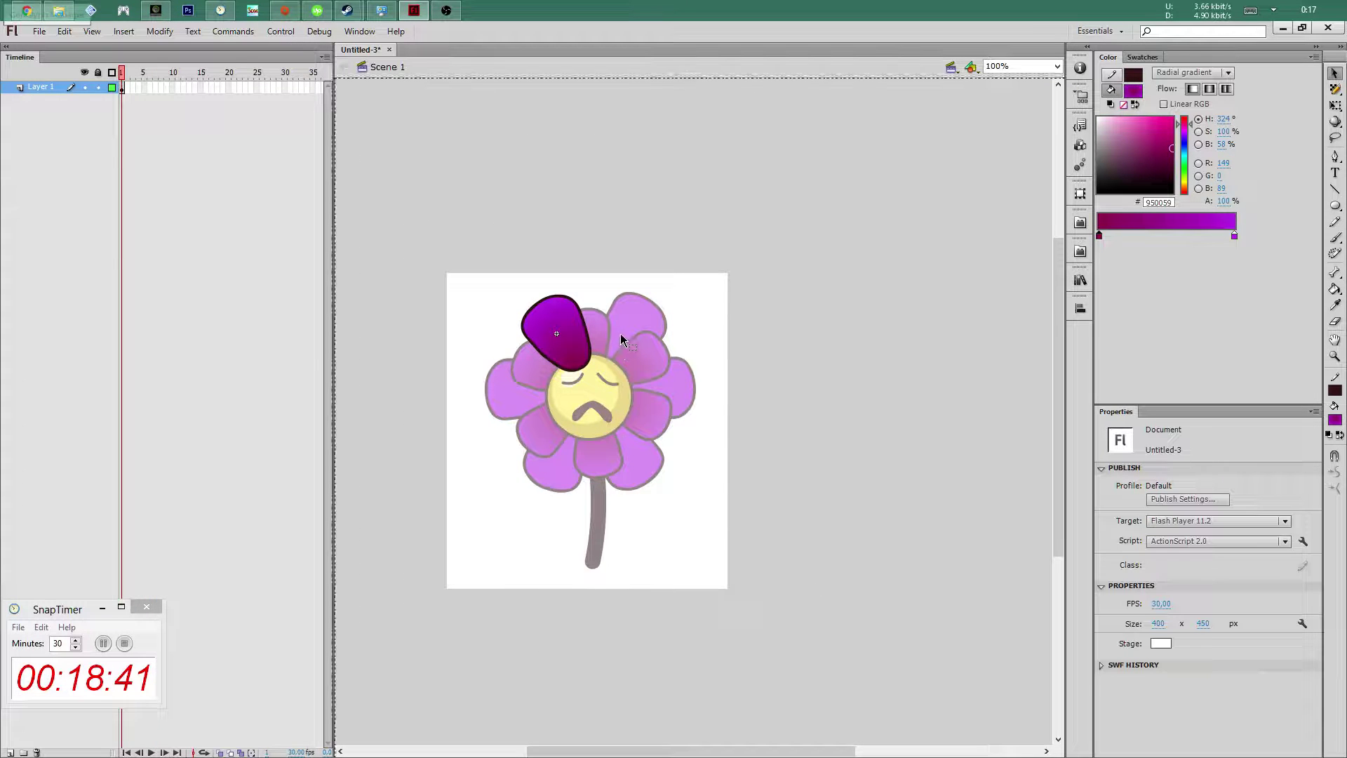
Lighten the top-left petal's gradient end colour to pink
click(620, 334)
double_click(620, 334)
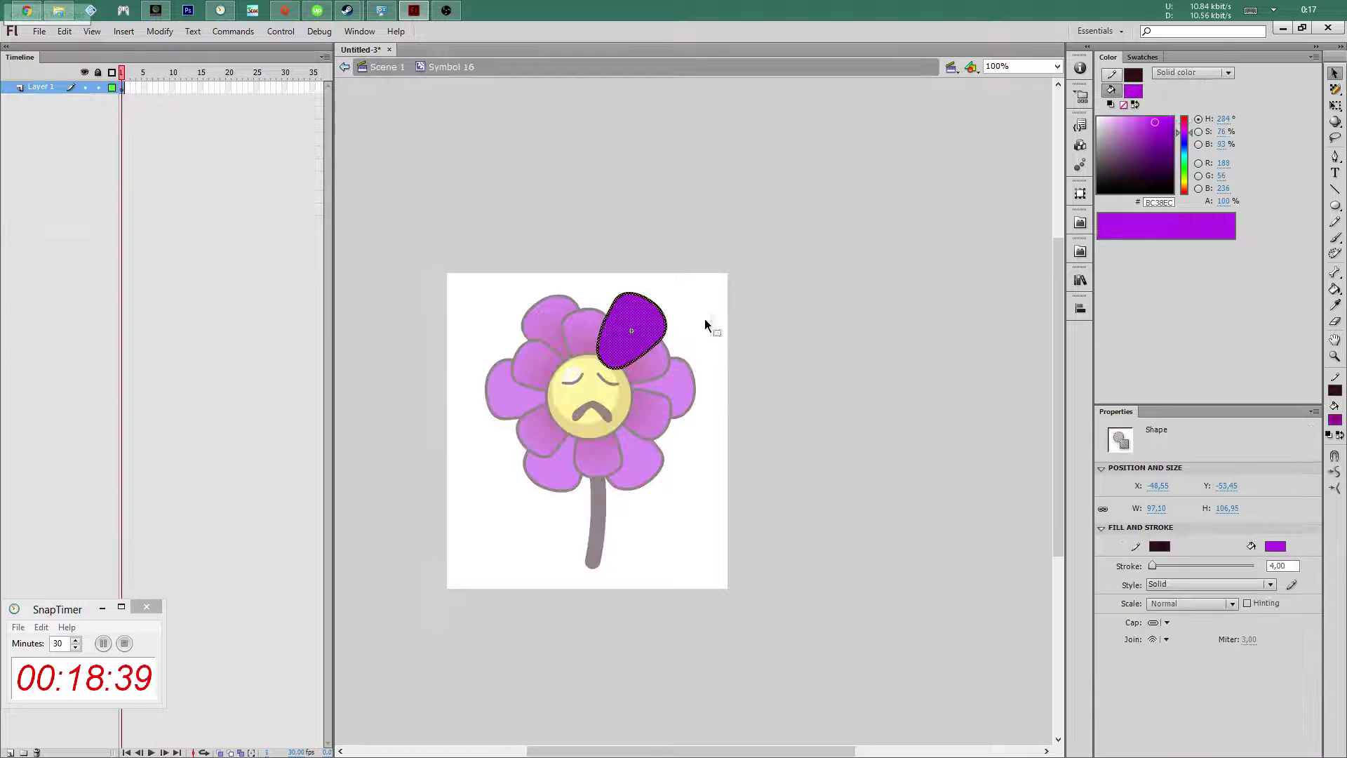
double_click(559, 301)
double_click(554, 310)
click(554, 312)
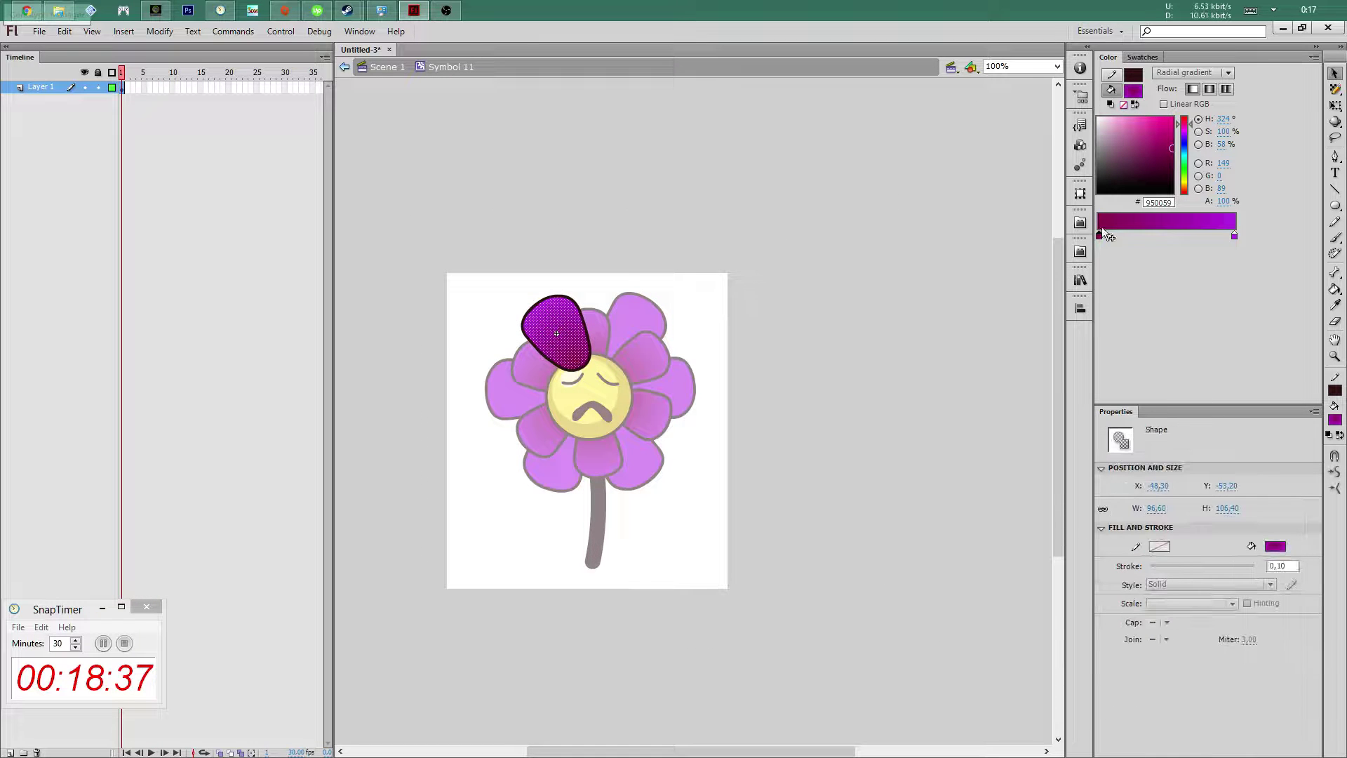
click(1234, 234)
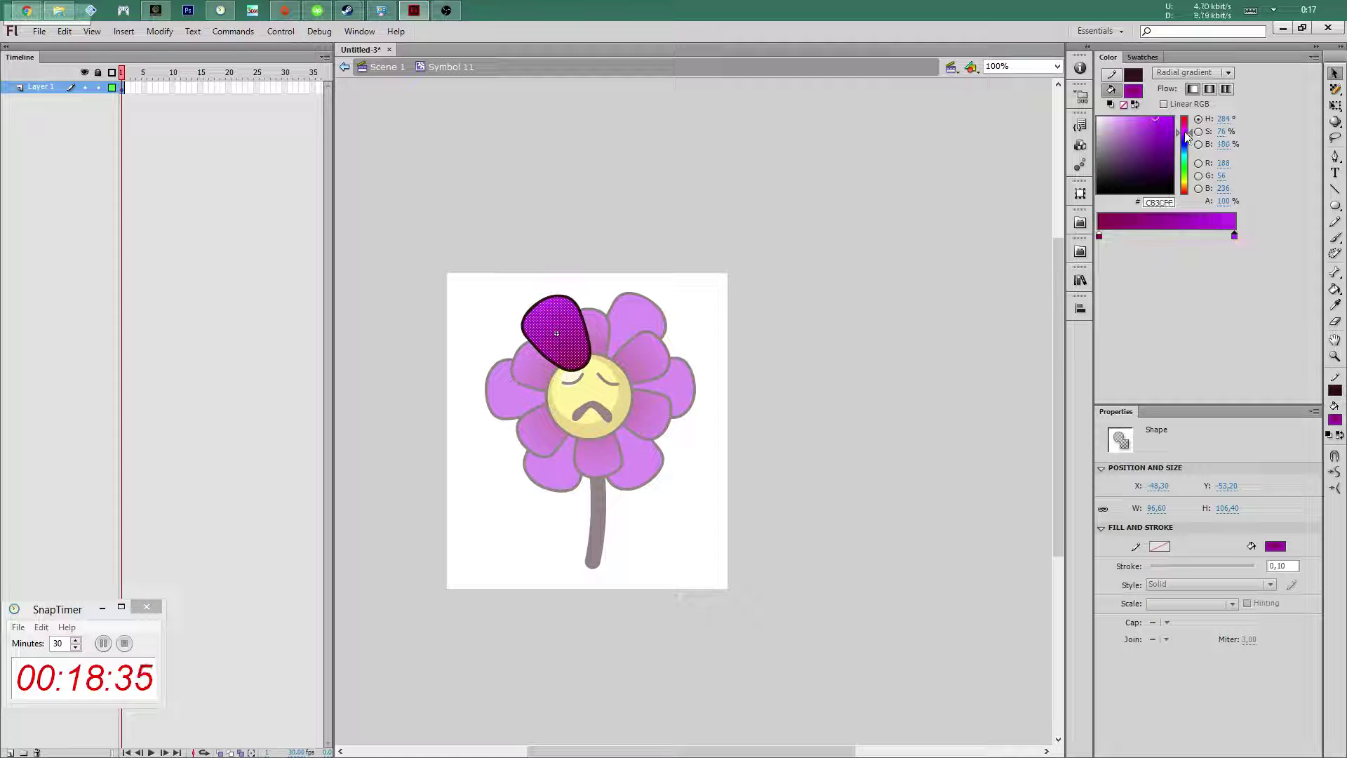
drag(1152, 125, 1138, 118)
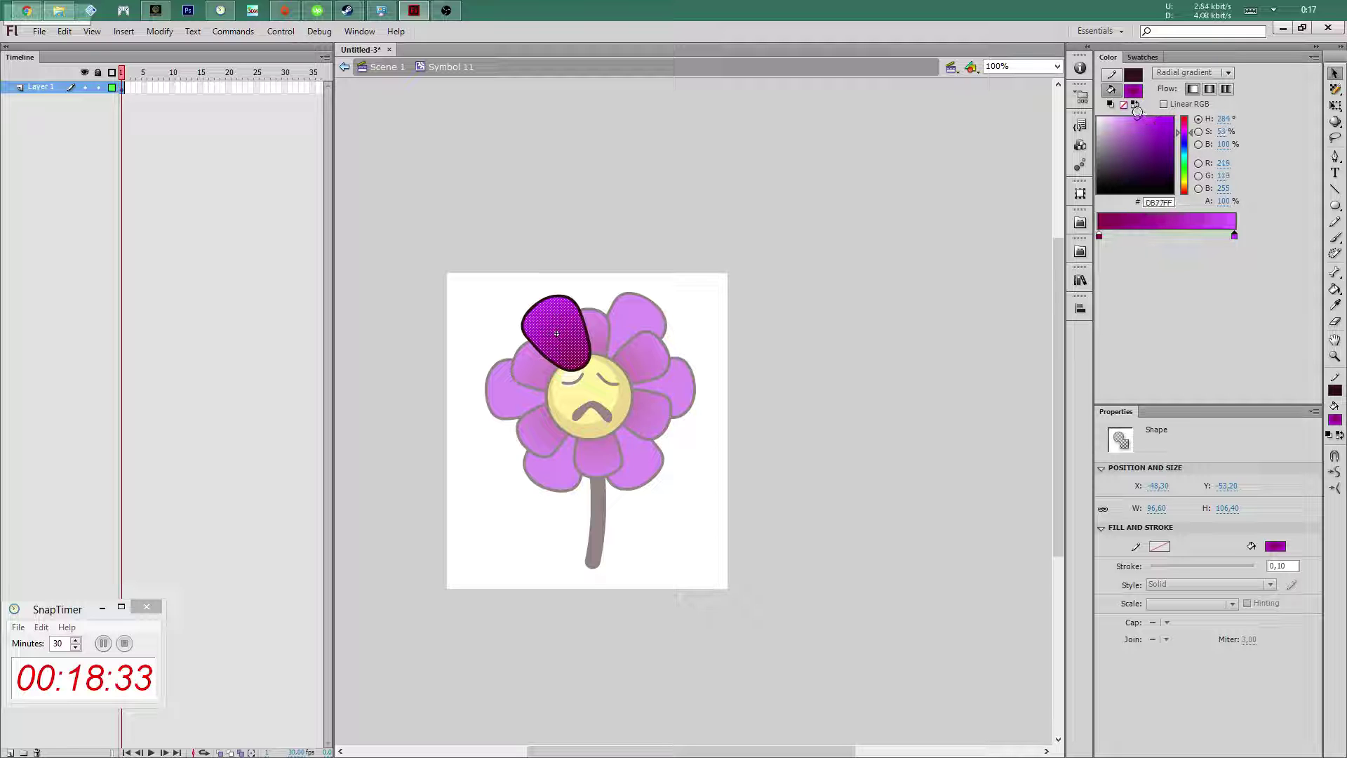
double_click(775, 264)
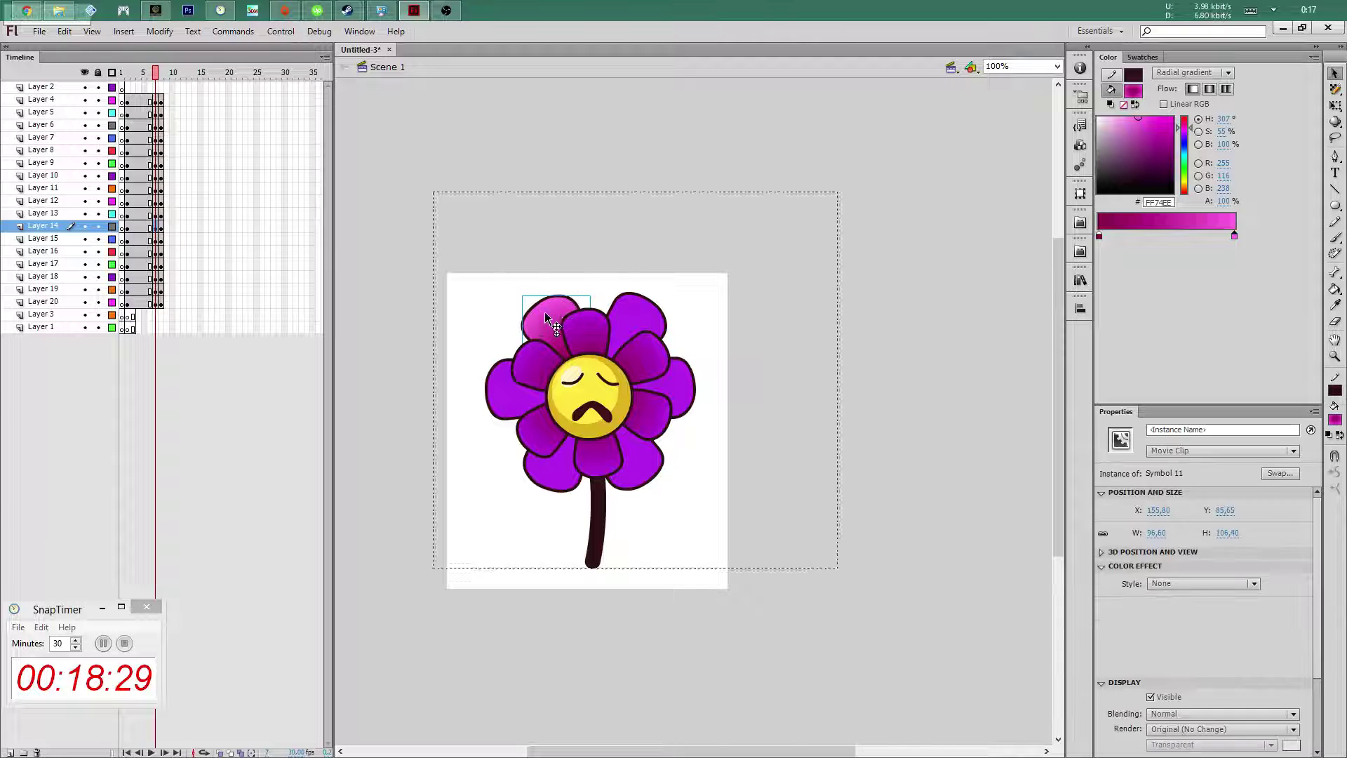
Reopen the top-left, upper-right and right petals to review their gradient stops
double_click(559, 302)
click(1100, 235)
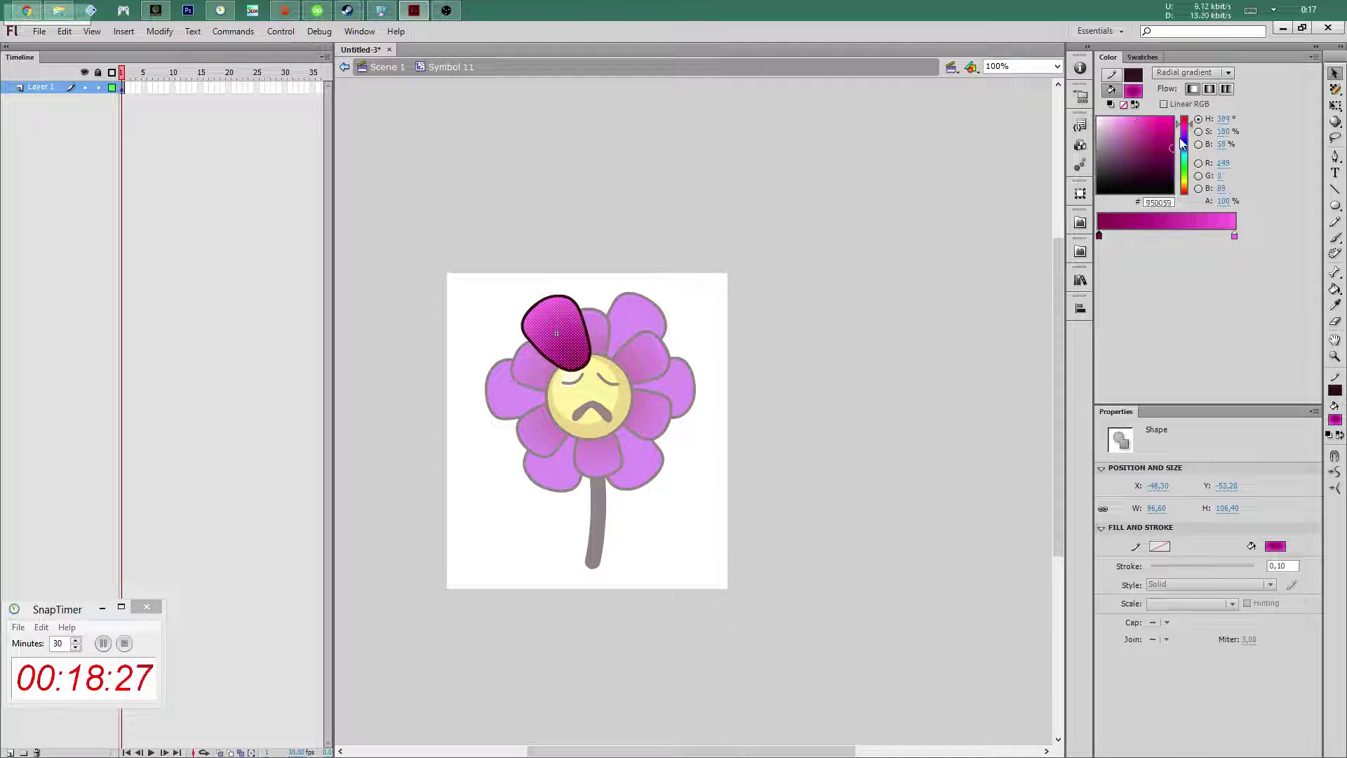
double_click(751, 276)
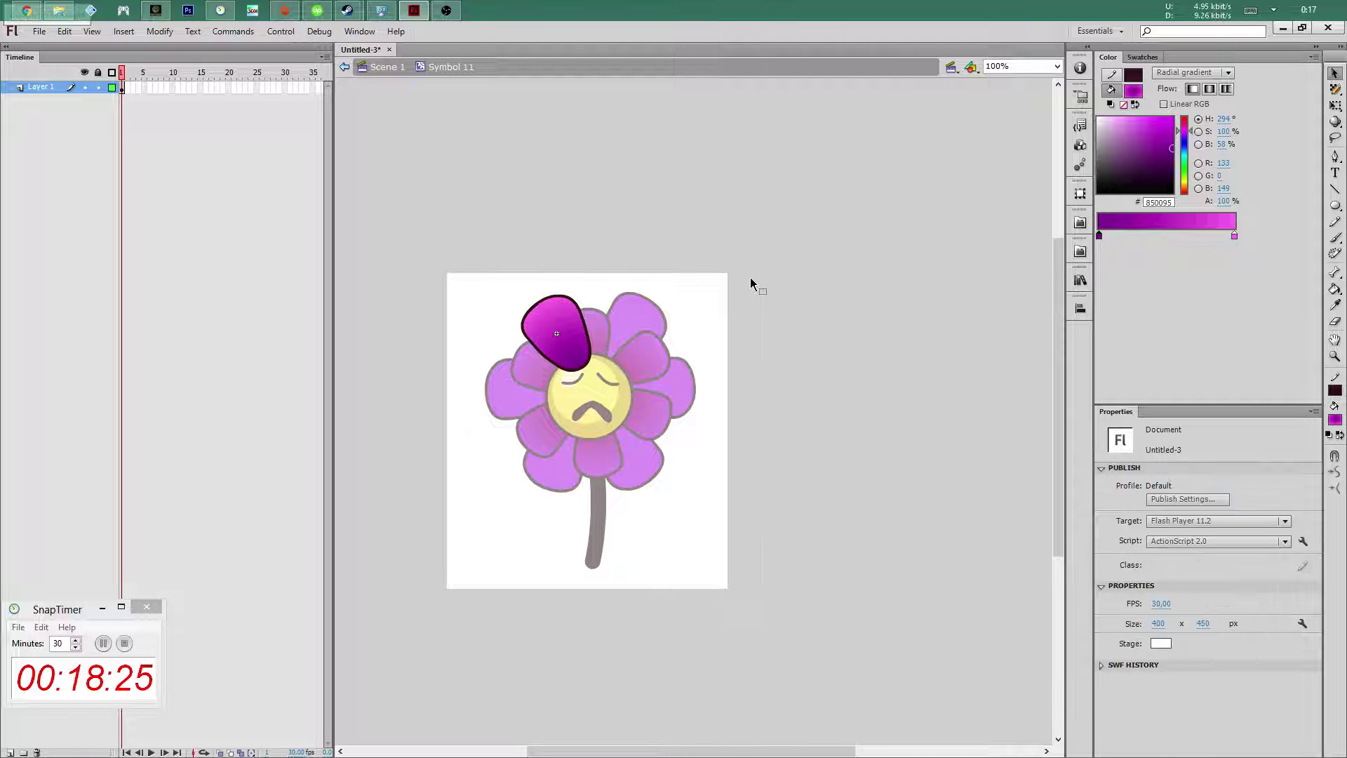
click(630, 318)
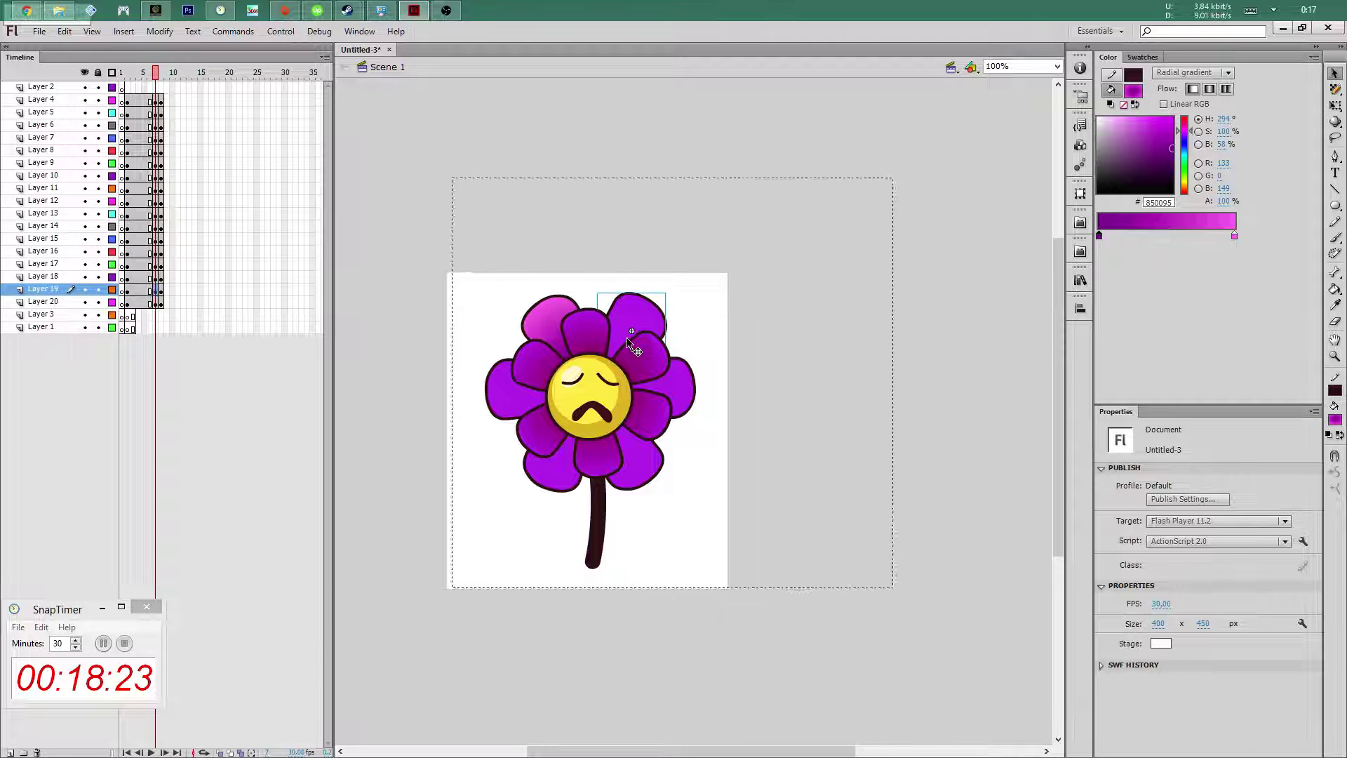
double_click(626, 335)
double_click(671, 389)
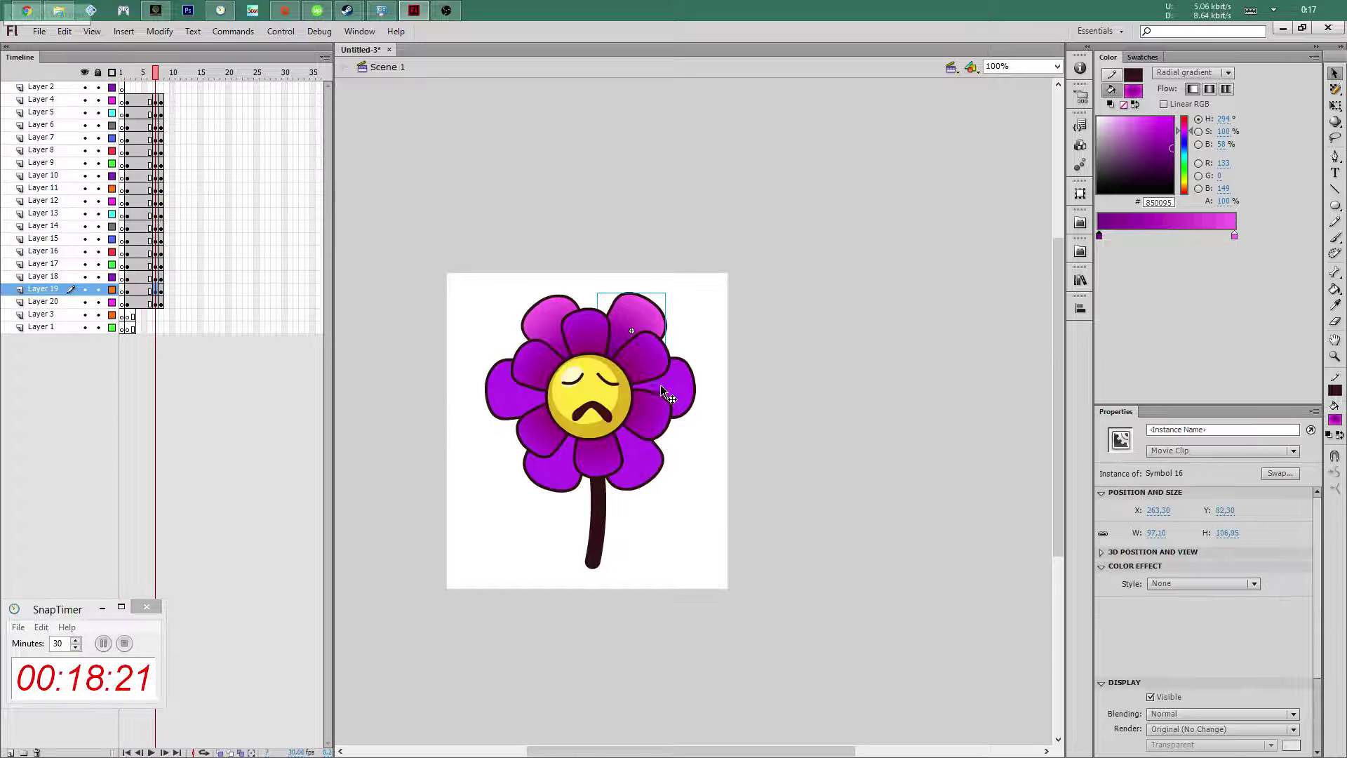
click(660, 385)
double_click(632, 386)
key(ctrl+z)
Refill the right, lower-right, lower-left and left petals with the gradient, back on Scene 1
double_click(617, 432)
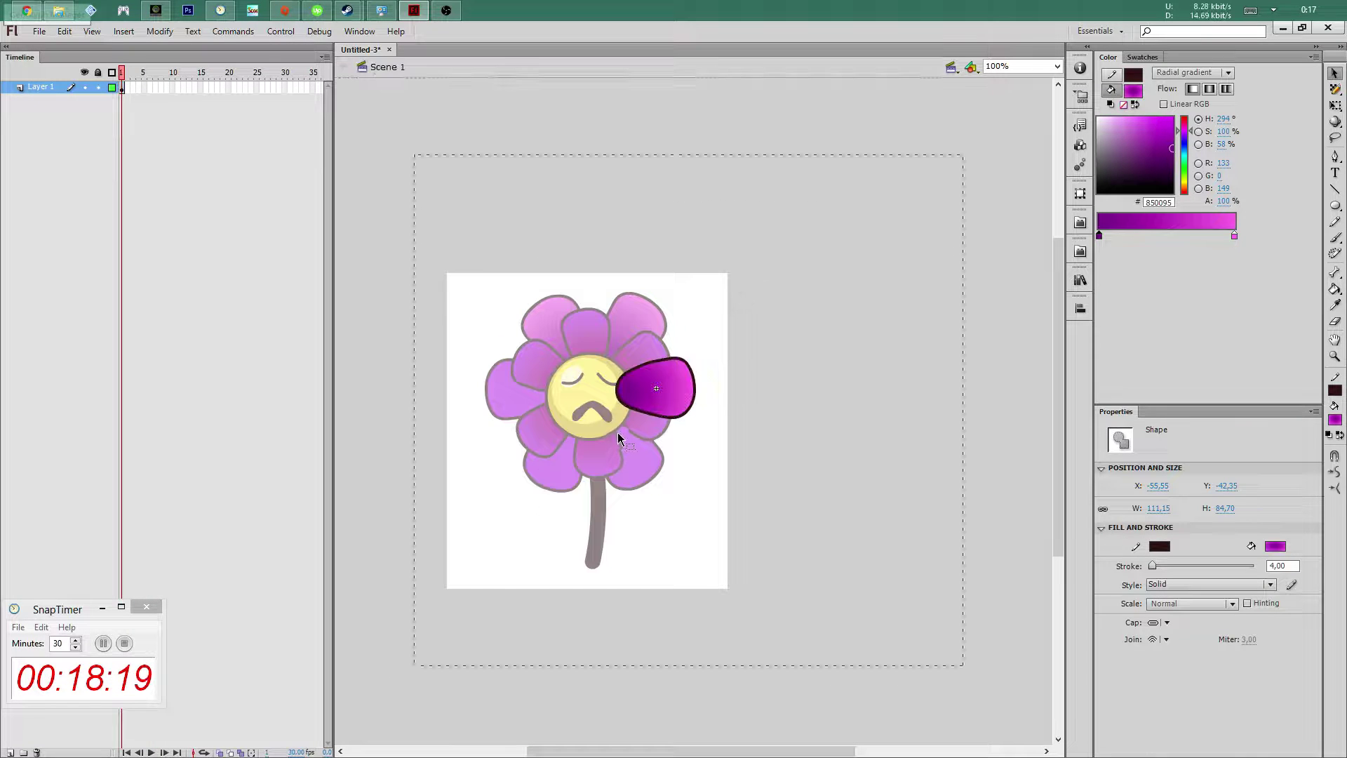
double_click(617, 432)
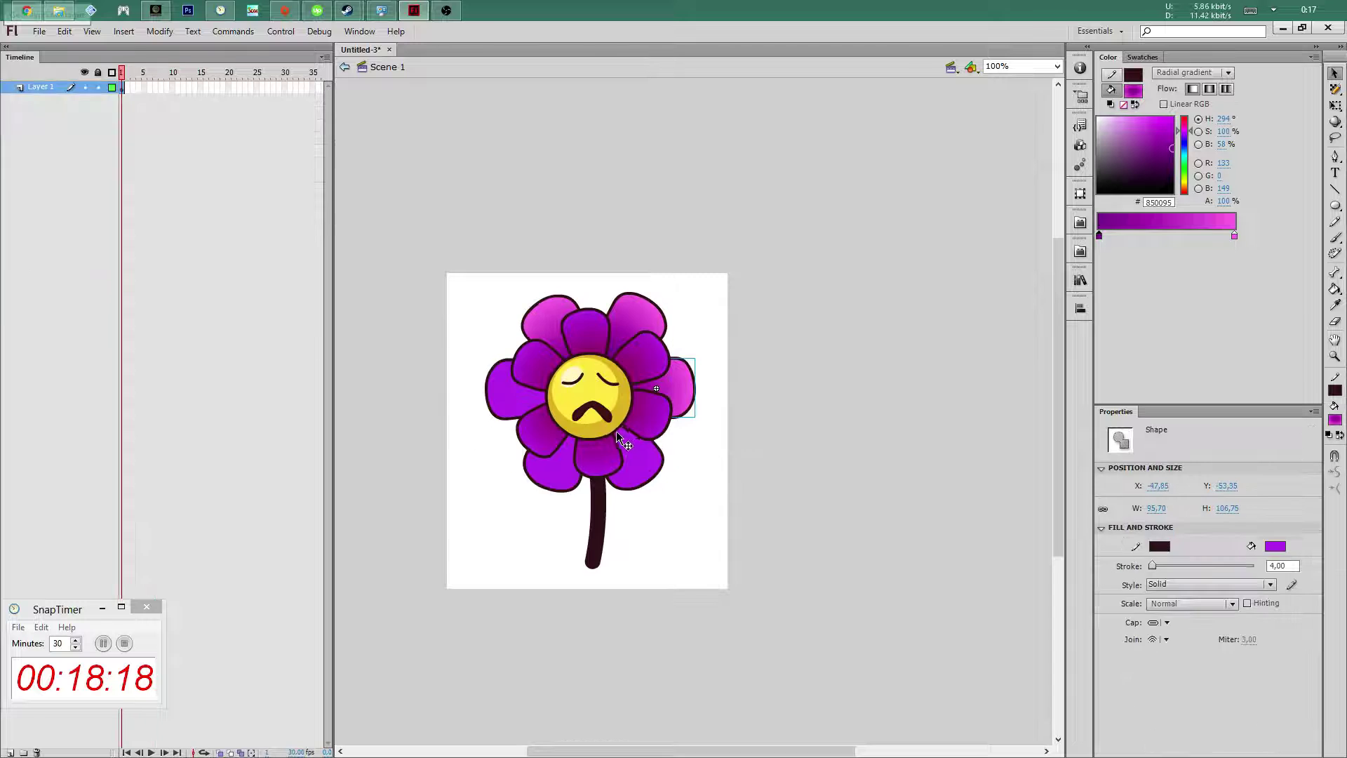
double_click(571, 441)
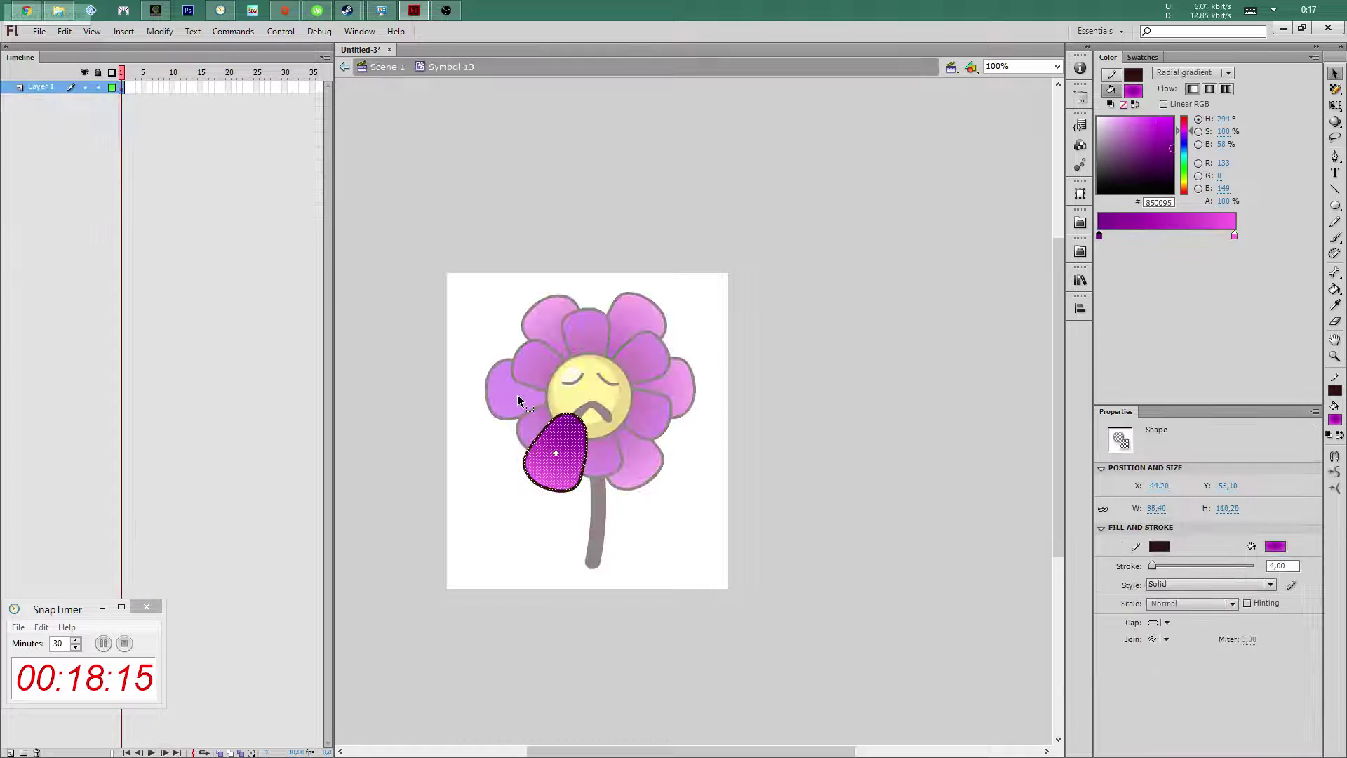
double_click(536, 398)
key(k)
click(561, 395)
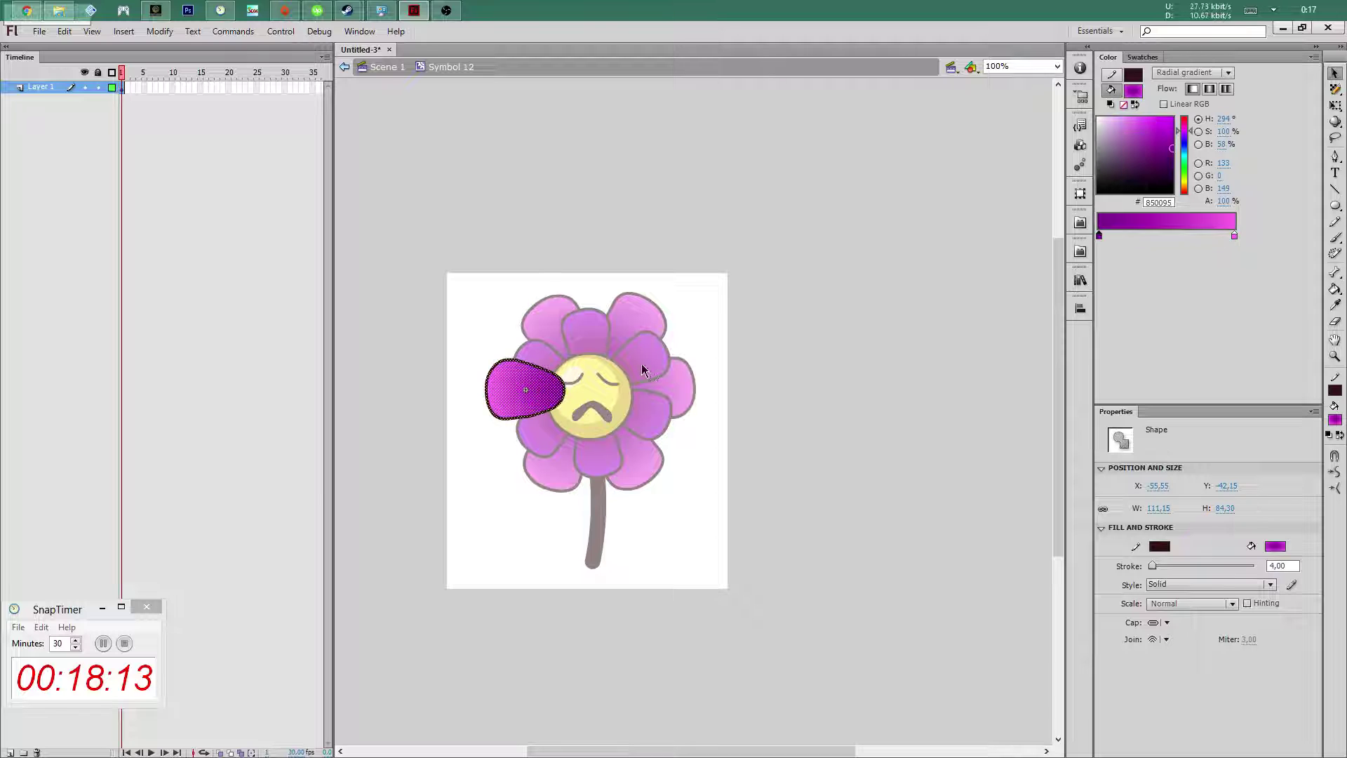
key(v)
double_click(734, 313)
click(735, 310)
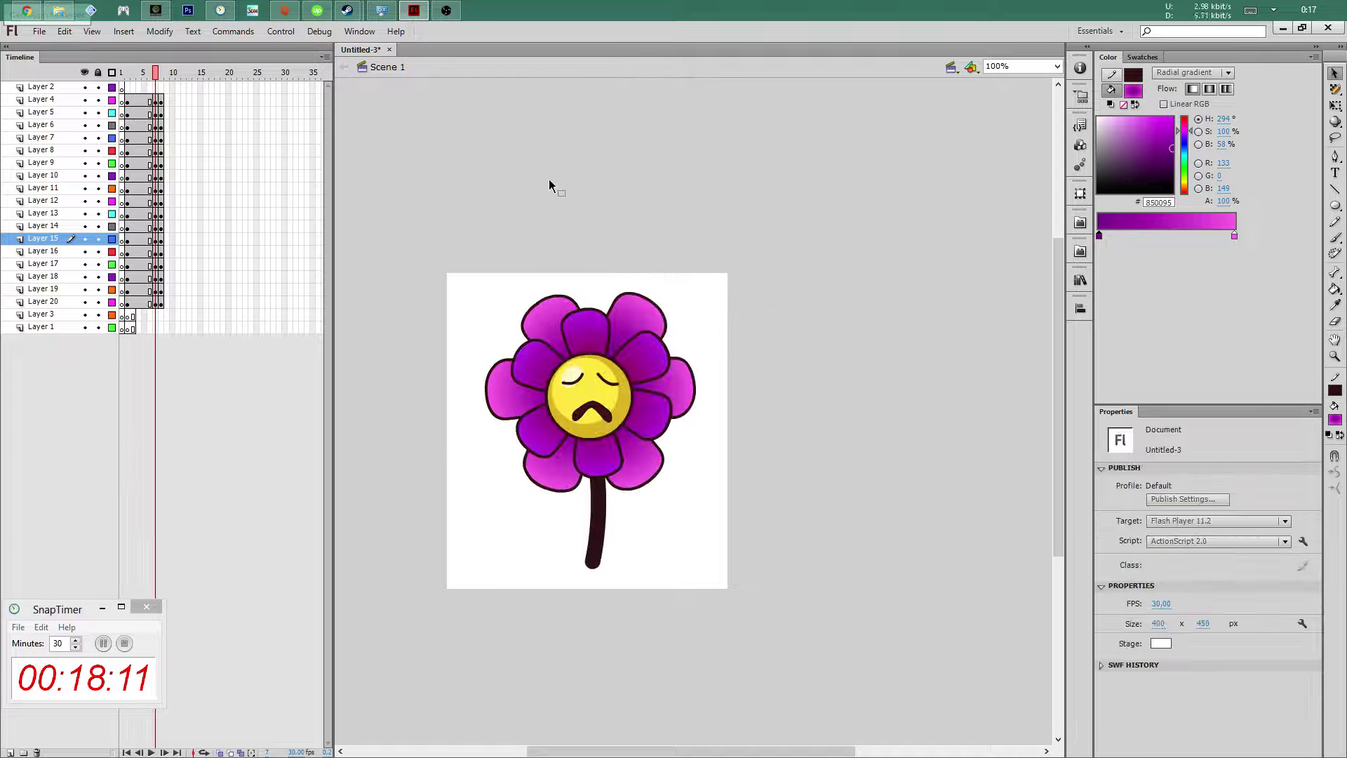
Clear the stem's keyframe on Layer 20 and re-add it at frame 8
drag(133, 105, 153, 104)
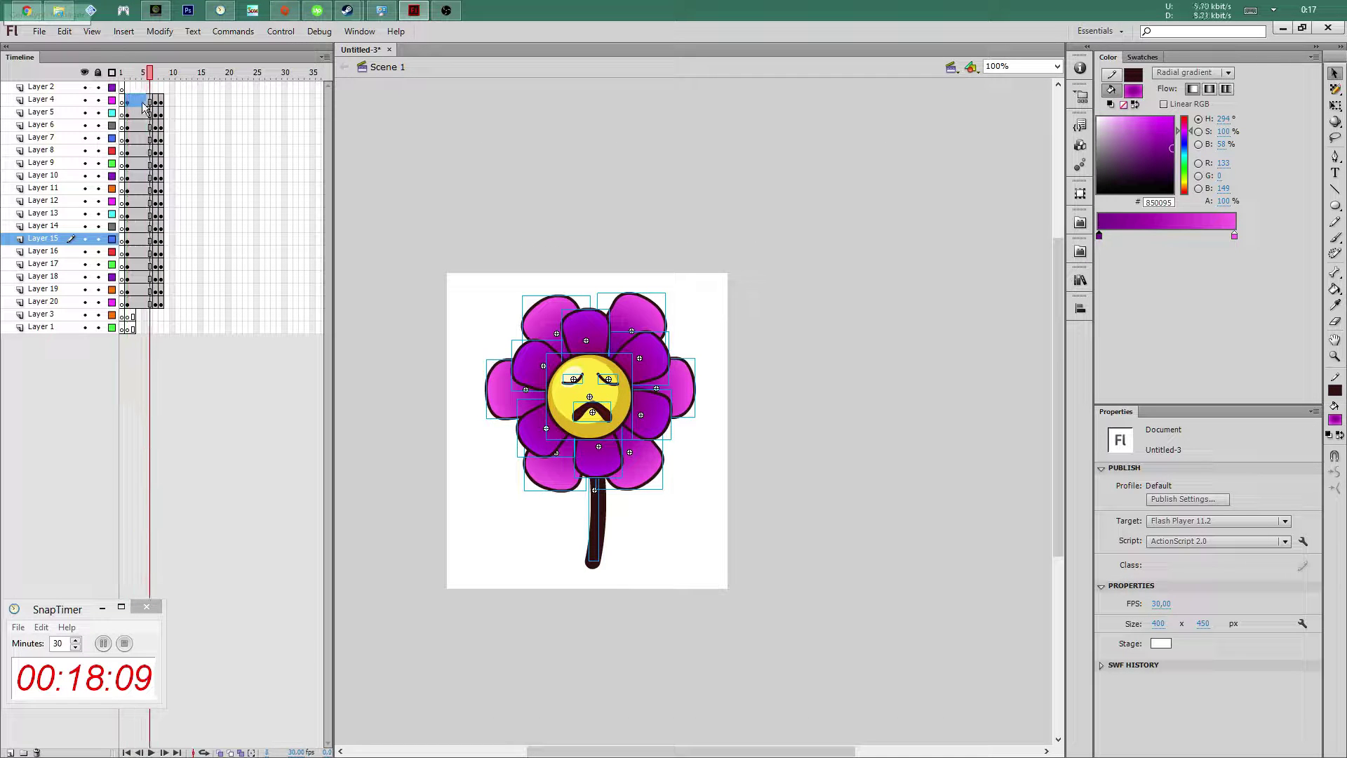
click(150, 103)
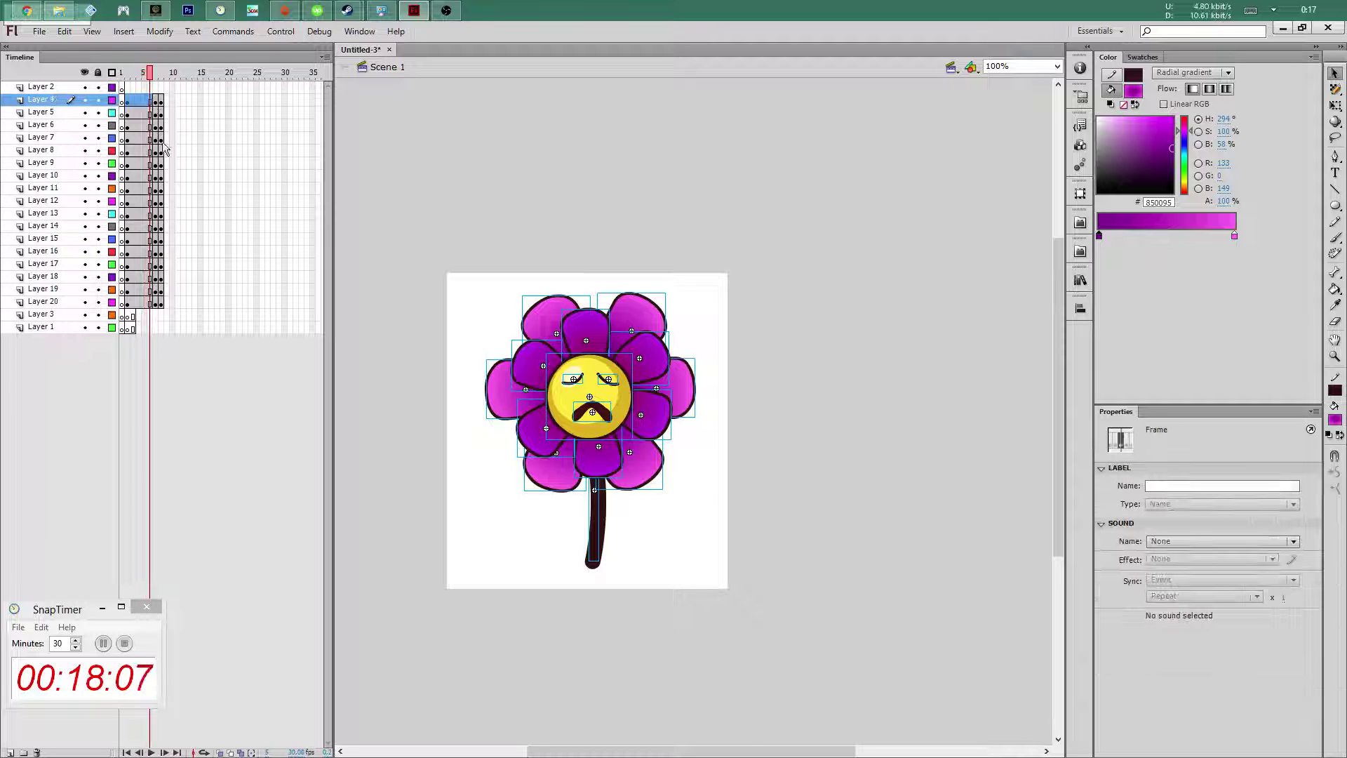
click(158, 103)
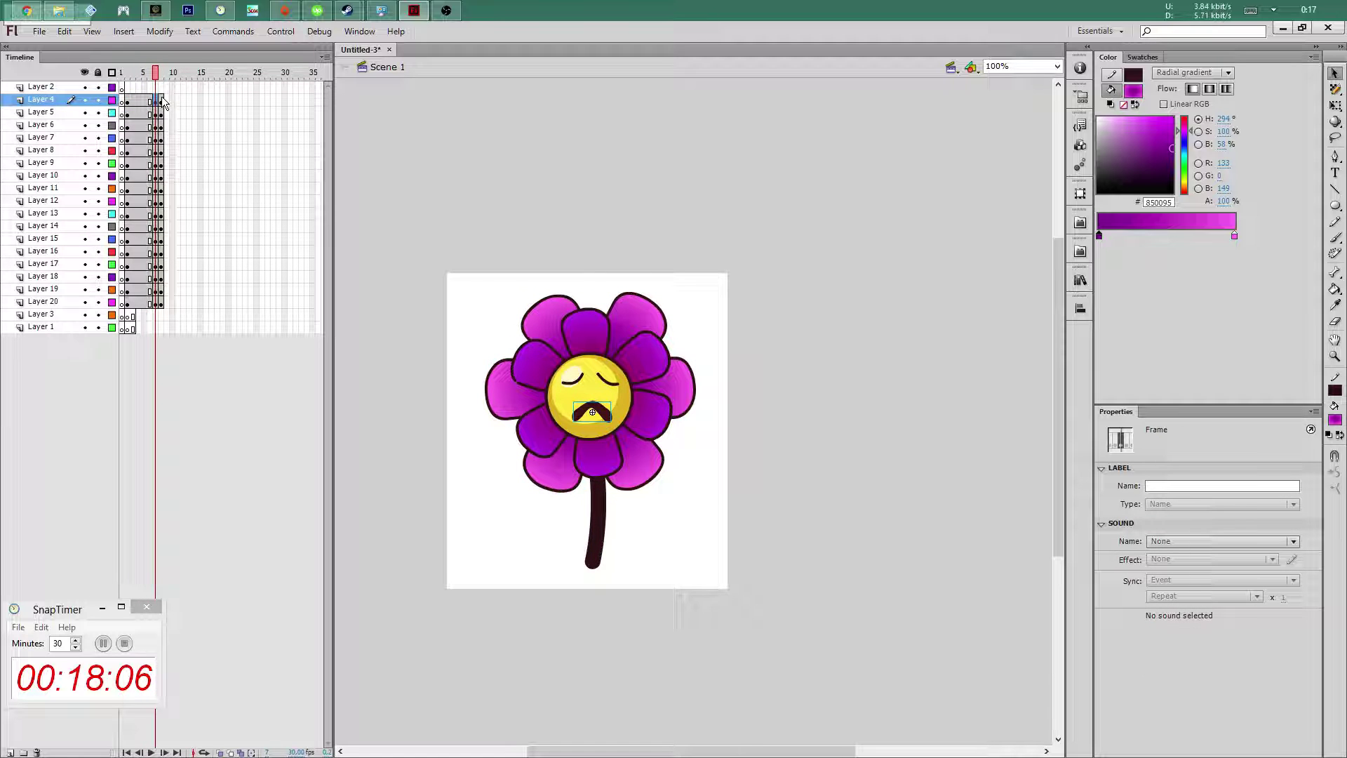
click(503, 160)
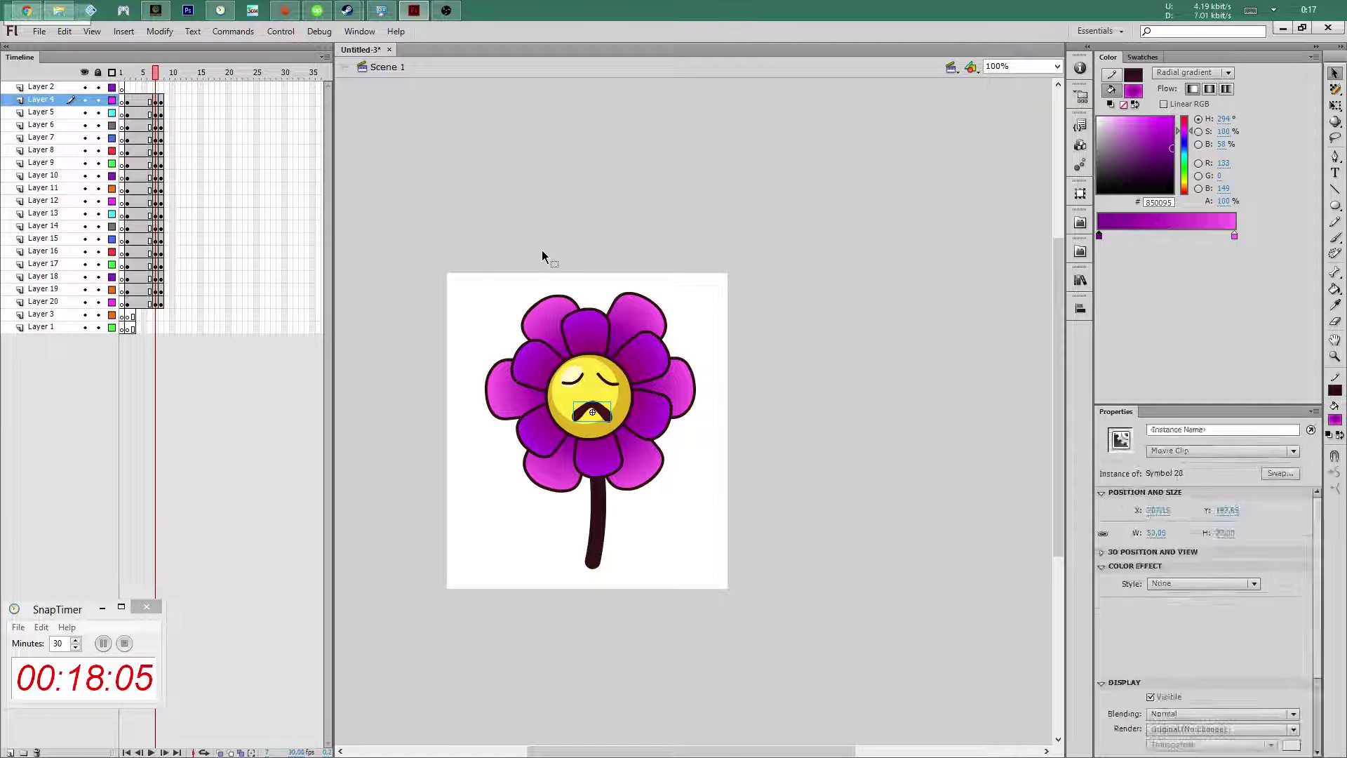
click(156, 303)
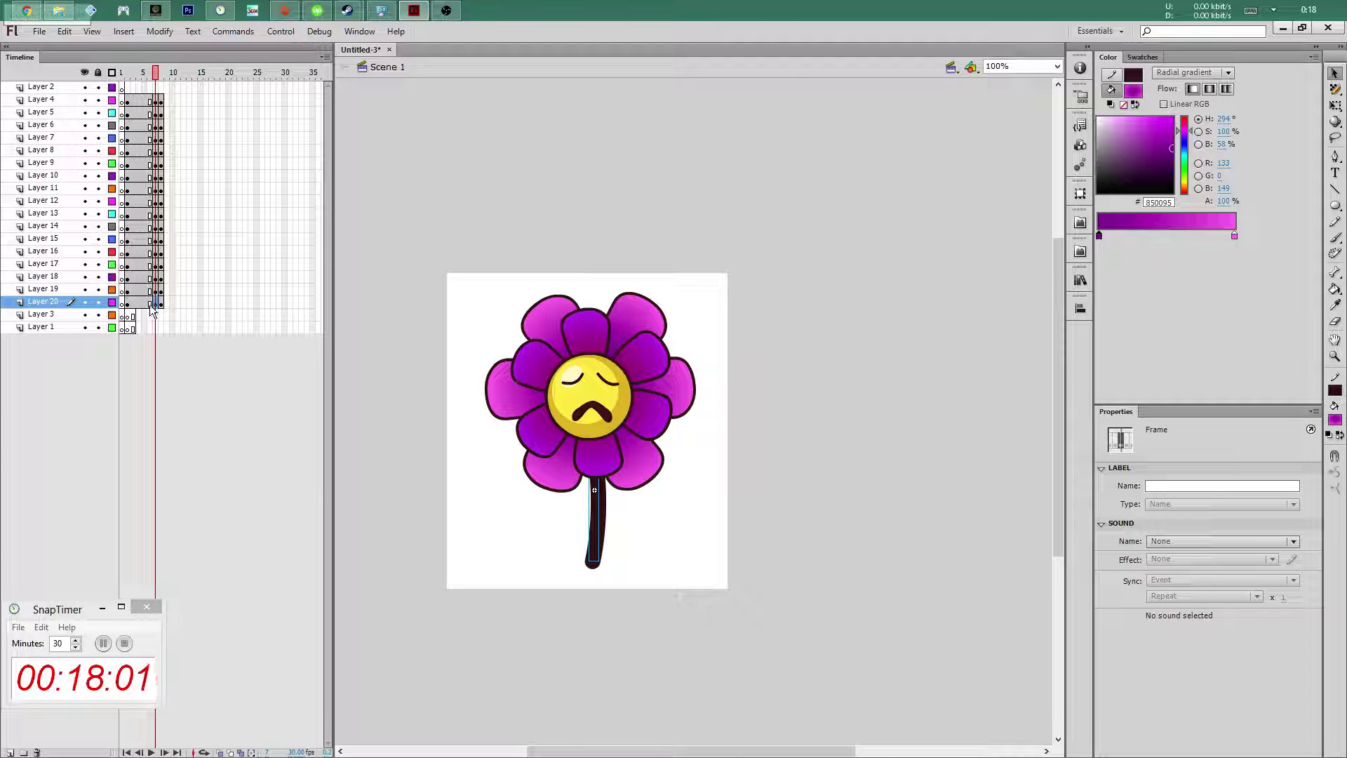
right_click(161, 302)
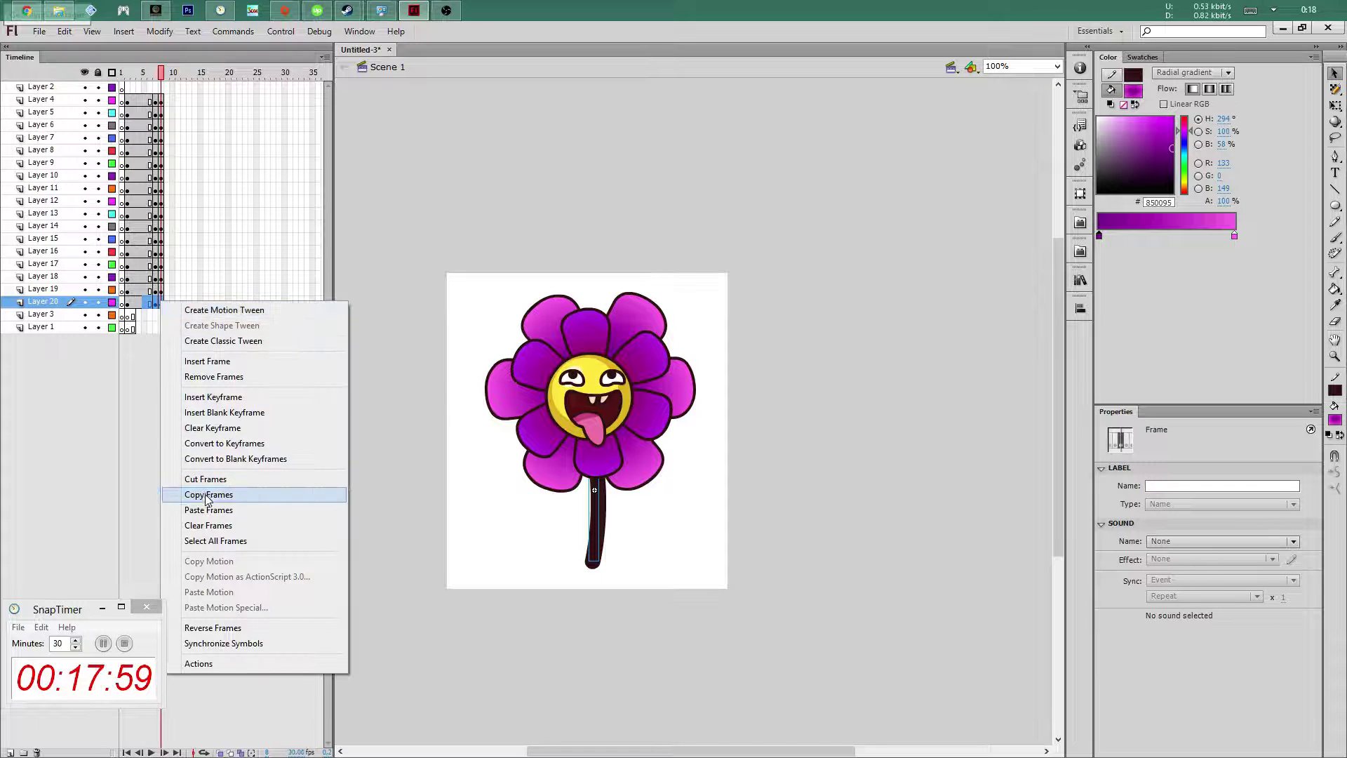
click(212, 427)
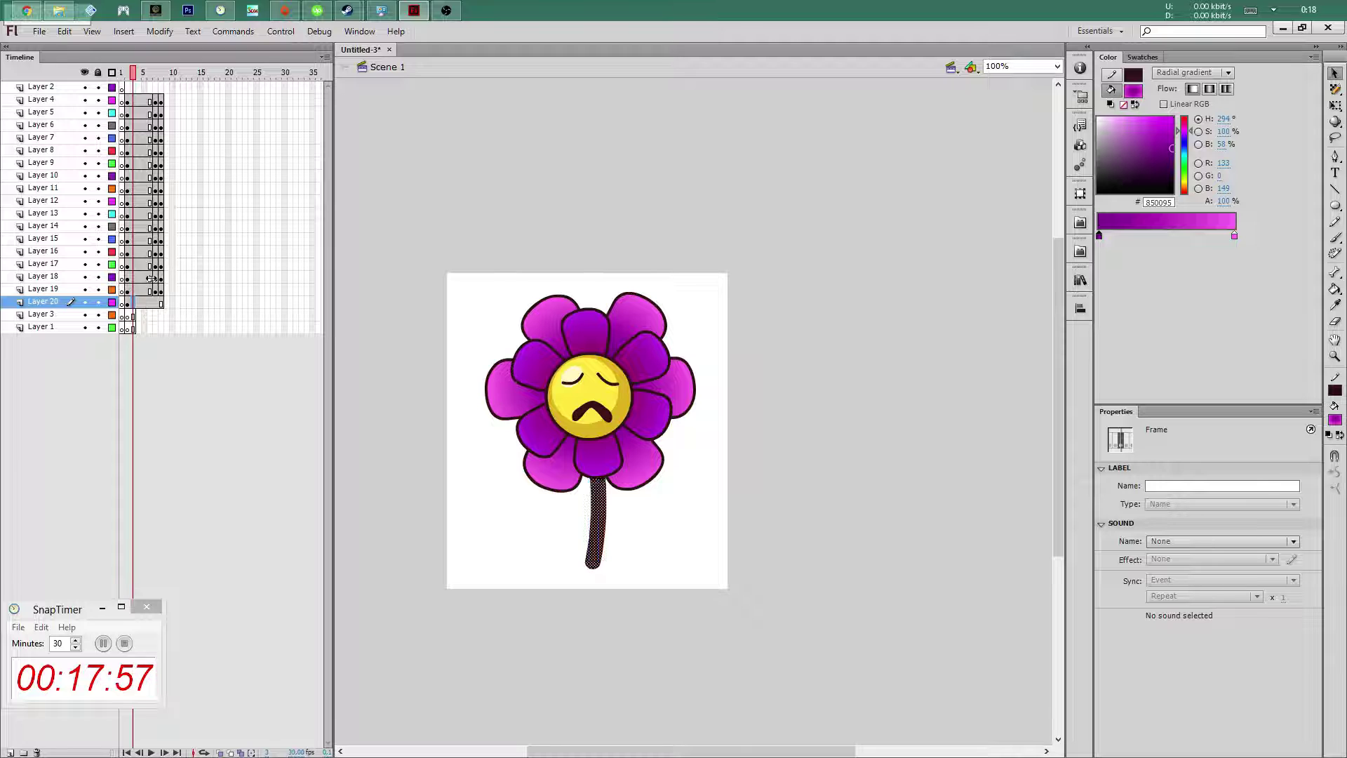
click(161, 303)
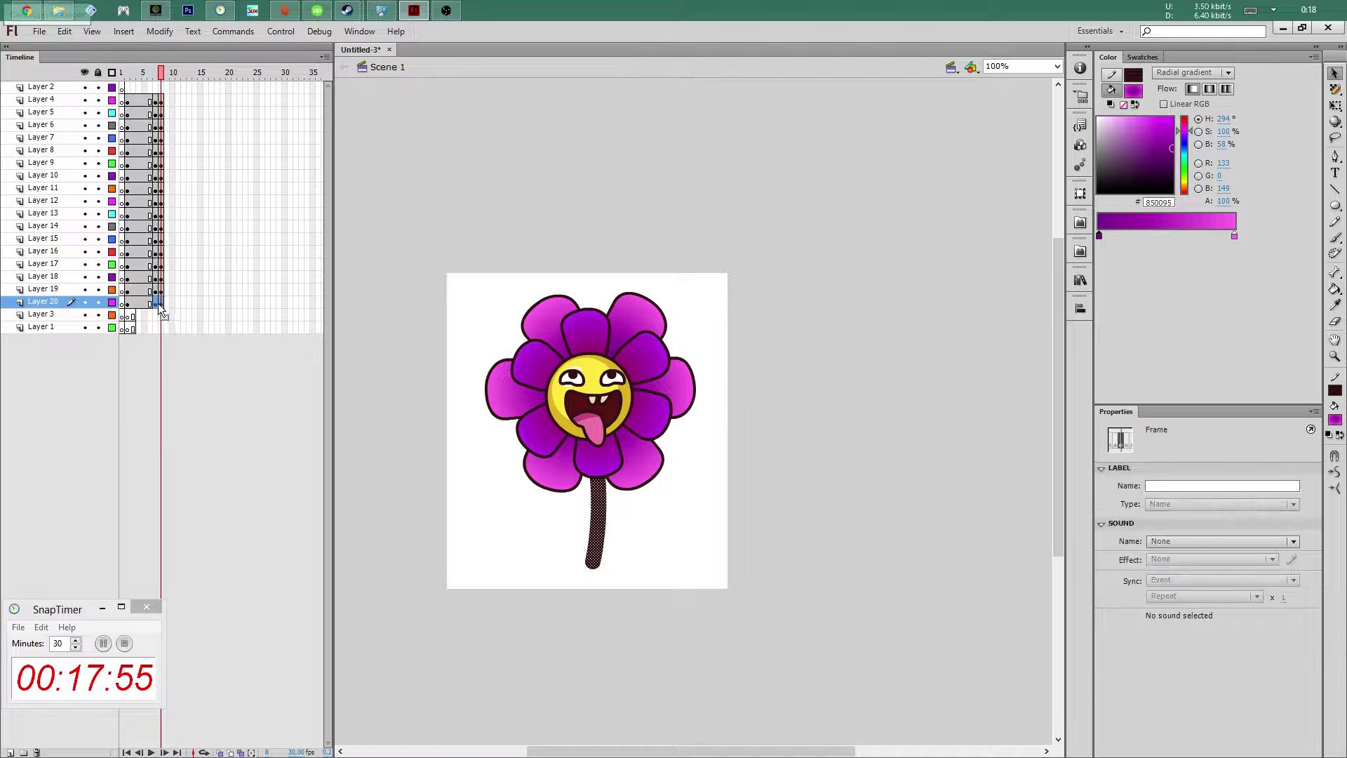
key(F6)
Marquee-select the flower pieces across all layers, then clear the selection
click(716, 414)
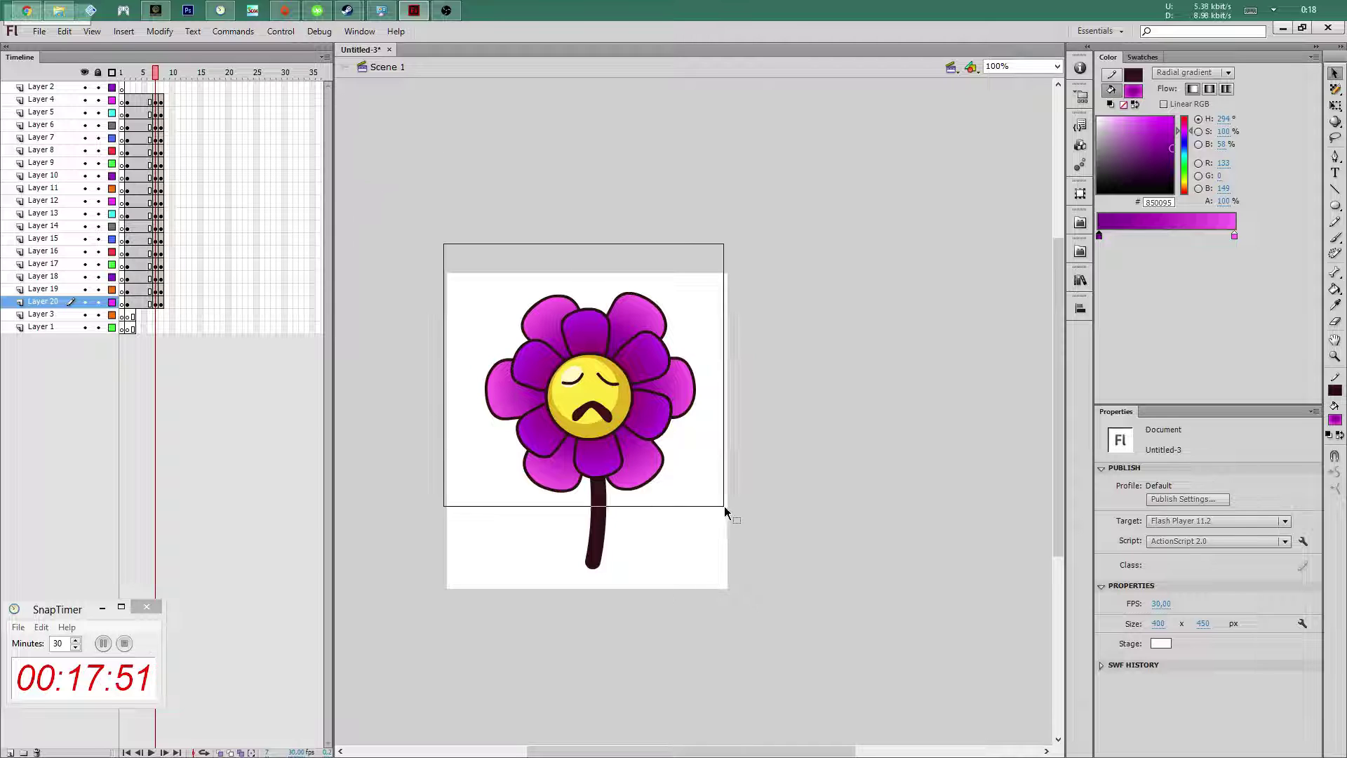
drag(445, 260, 724, 506)
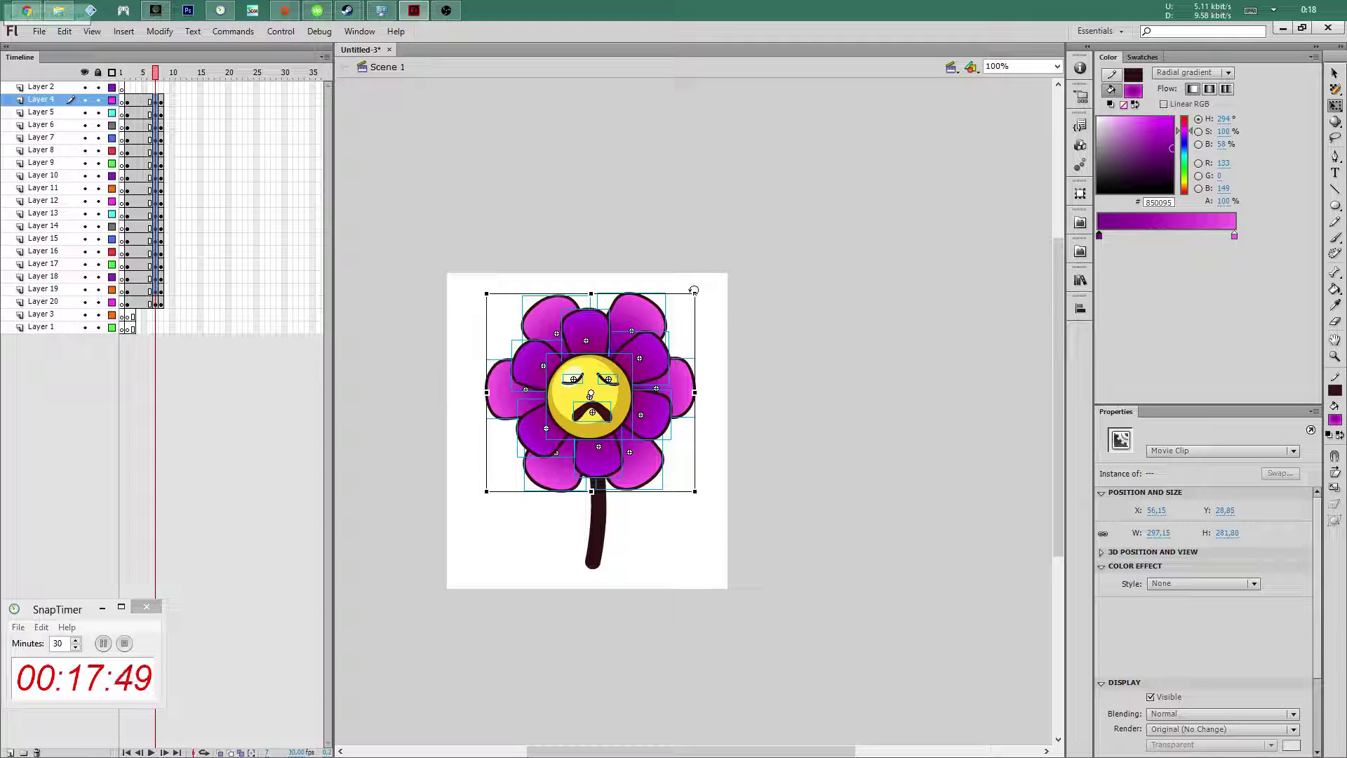
click(129, 102)
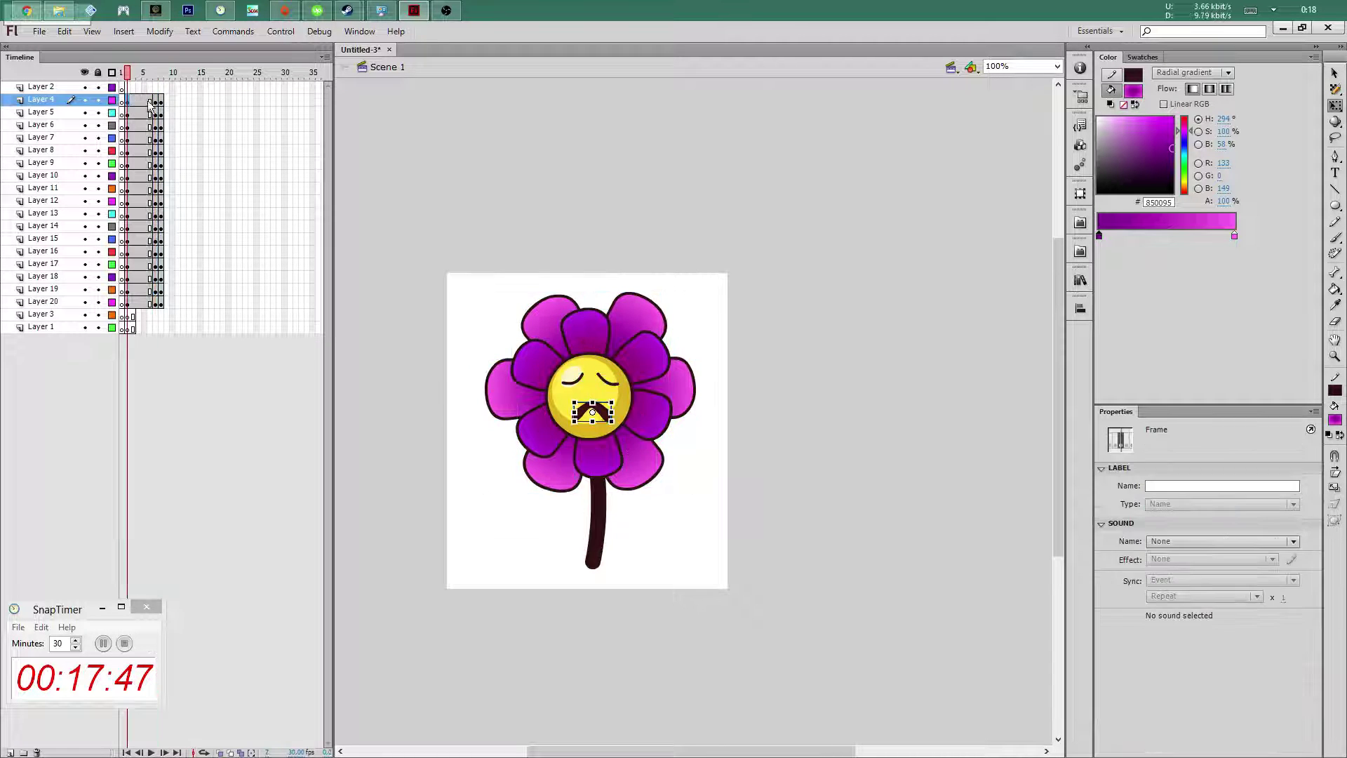
drag(444, 270, 714, 506)
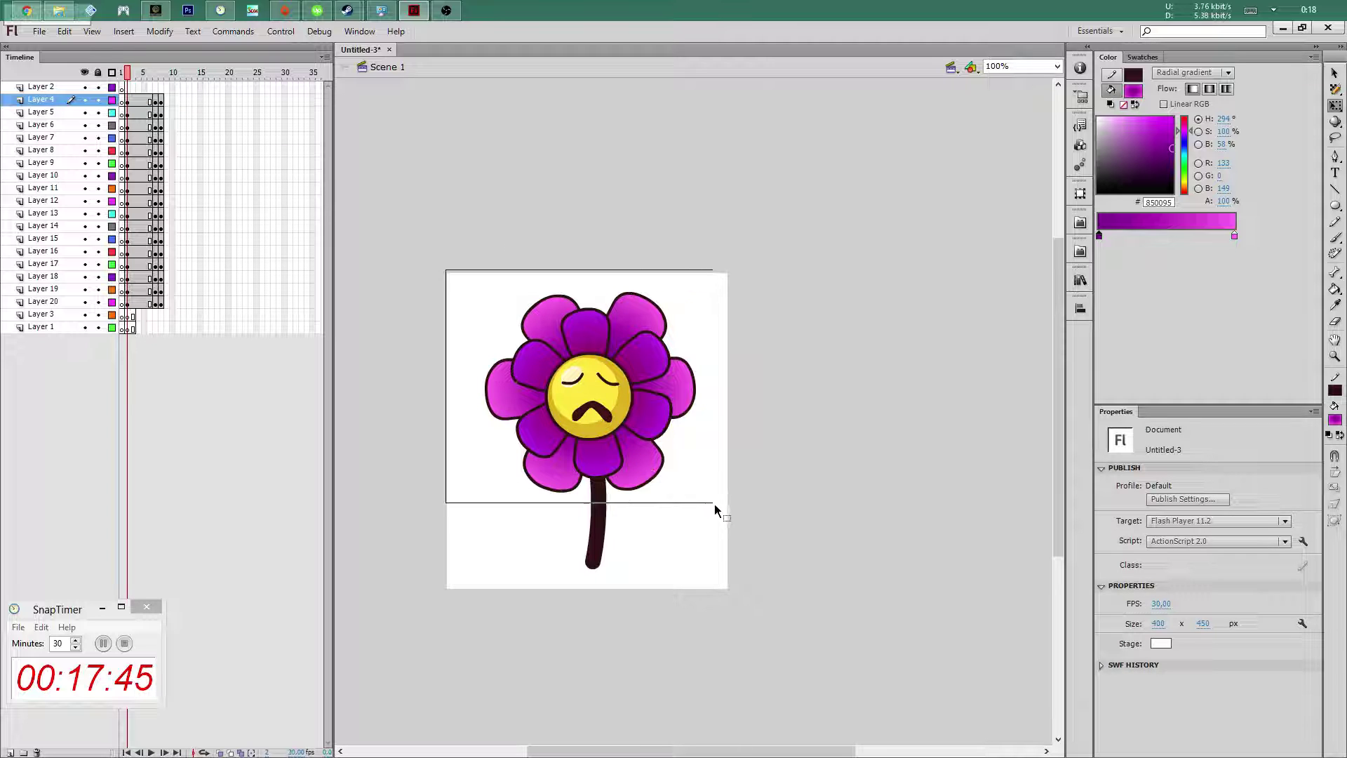
click(616, 520)
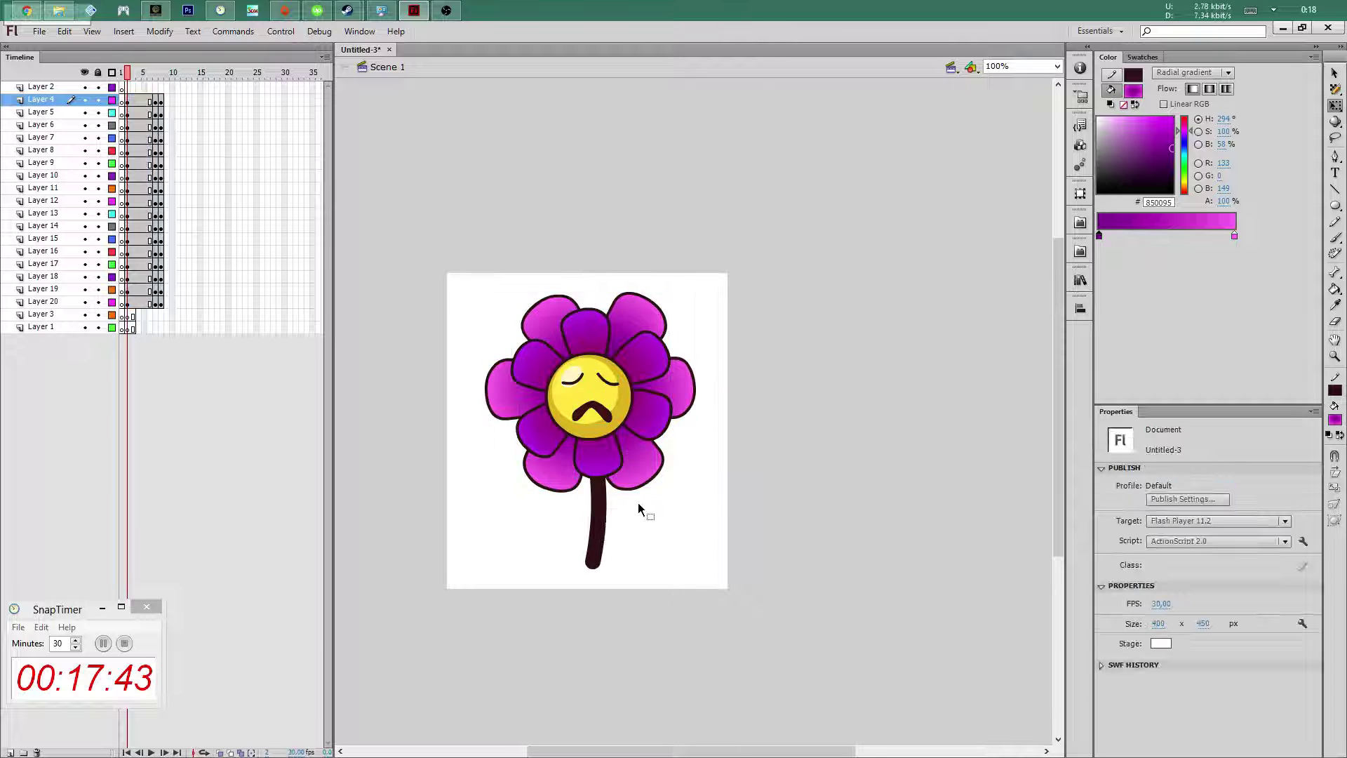
At frame 7, select the head without the stem and rotate it slightly clockwise
click(158, 101)
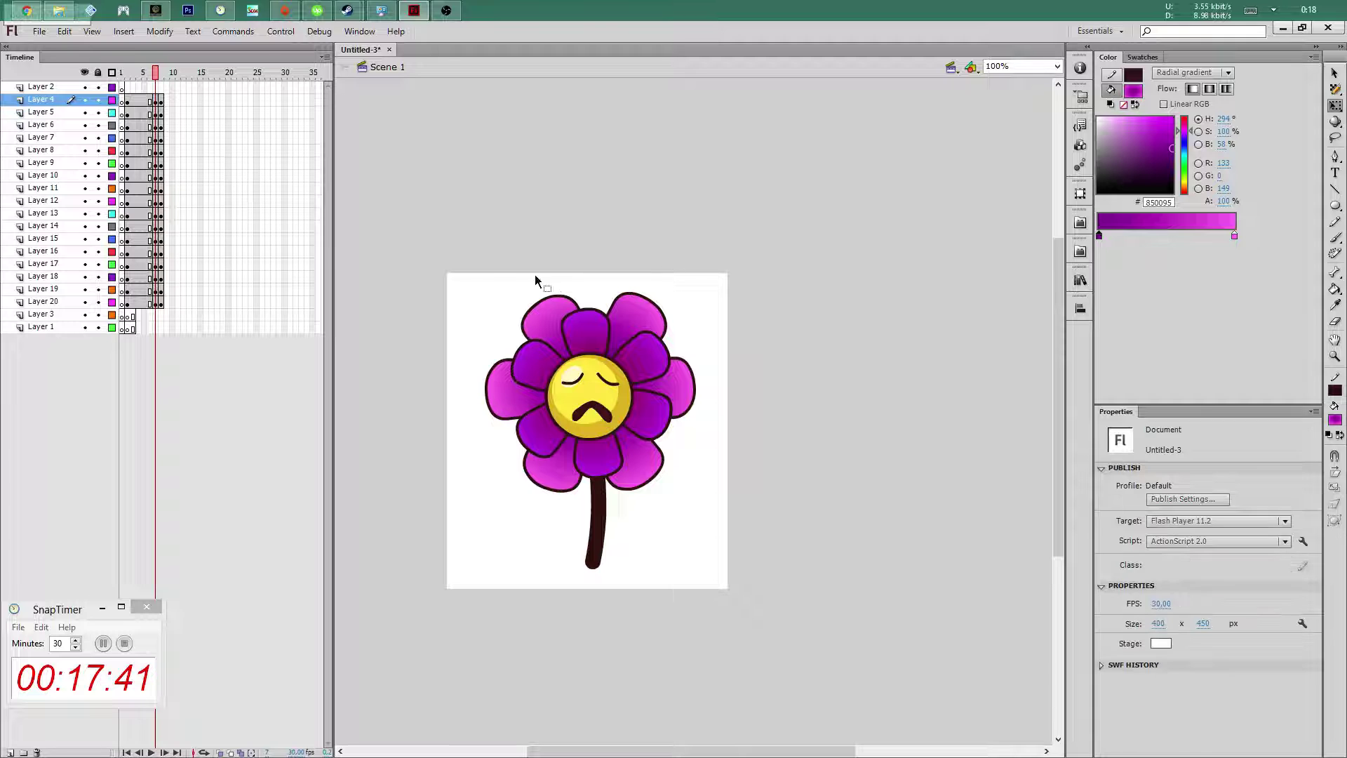
drag(459, 240, 707, 494)
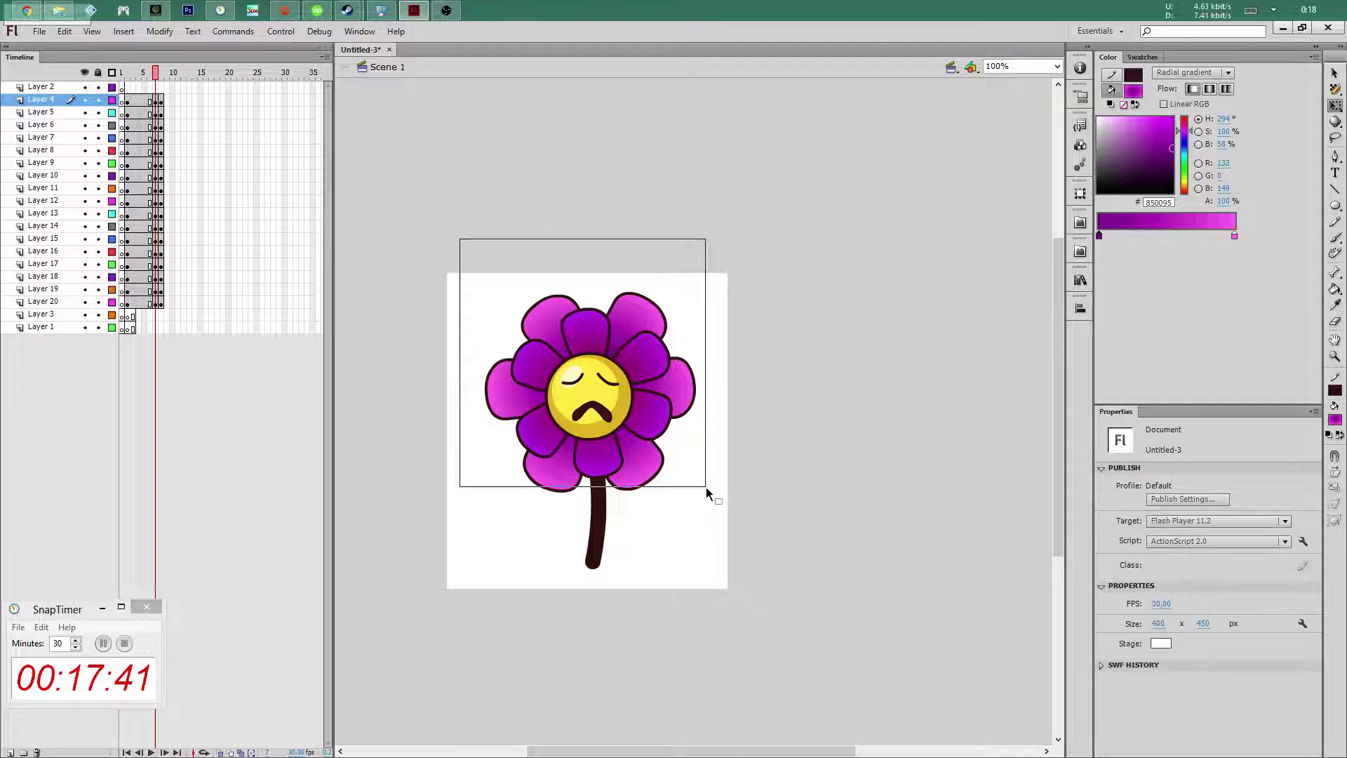
shift+click(601, 525)
key(q)
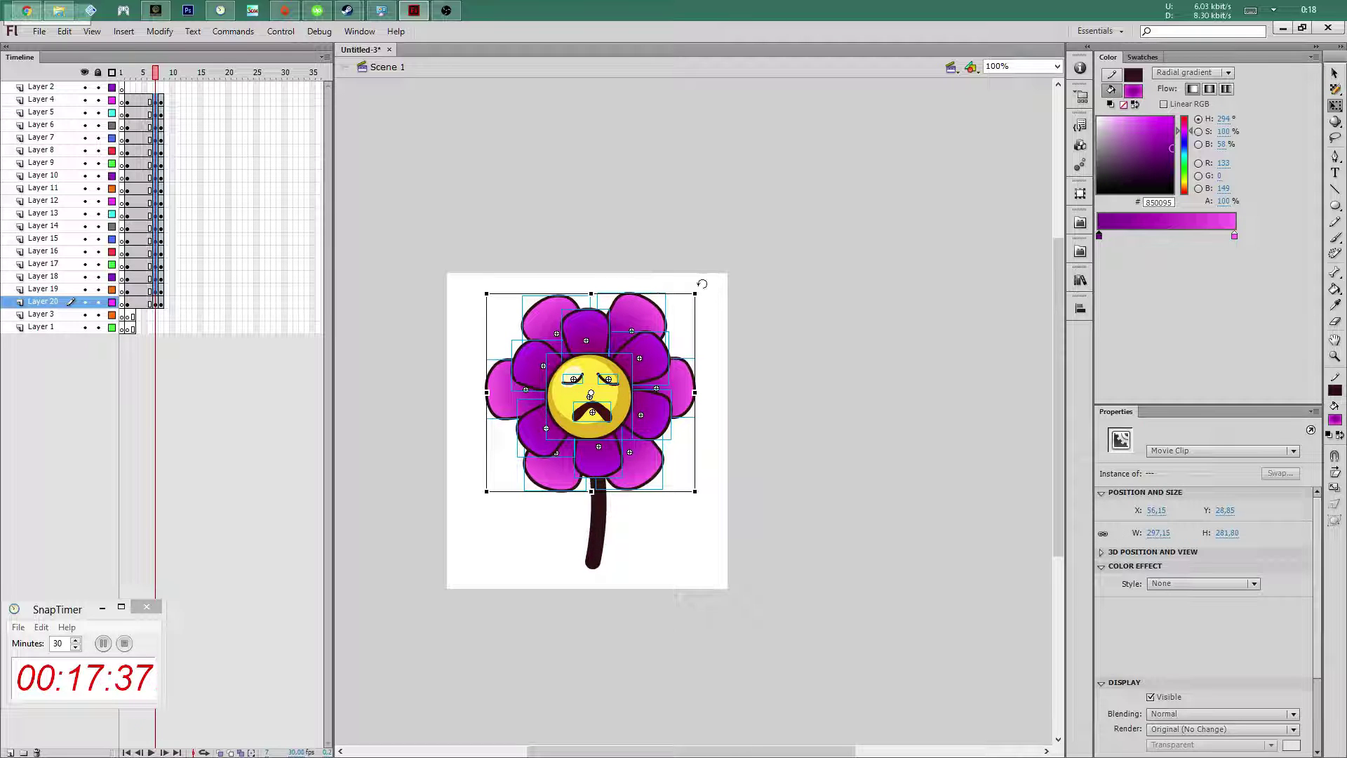
drag(700, 281, 709, 289)
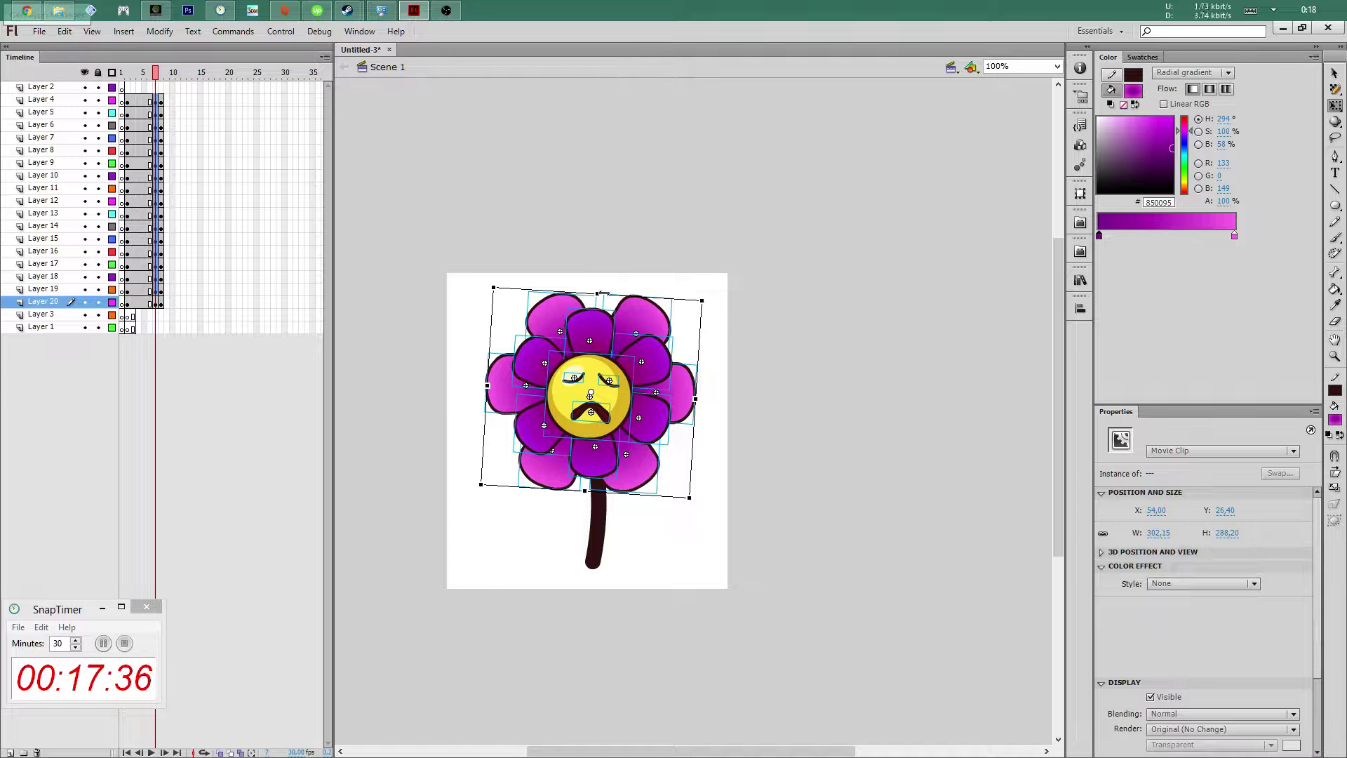
Skew the head to lean right, nudge it right, and curve the stem up to meet it
mouse_move(603, 294)
mouse_down()
mouse_move(615, 293)
mouse_move(623, 405)
mouse_move(643, 409)
mouse_up()
key(v)
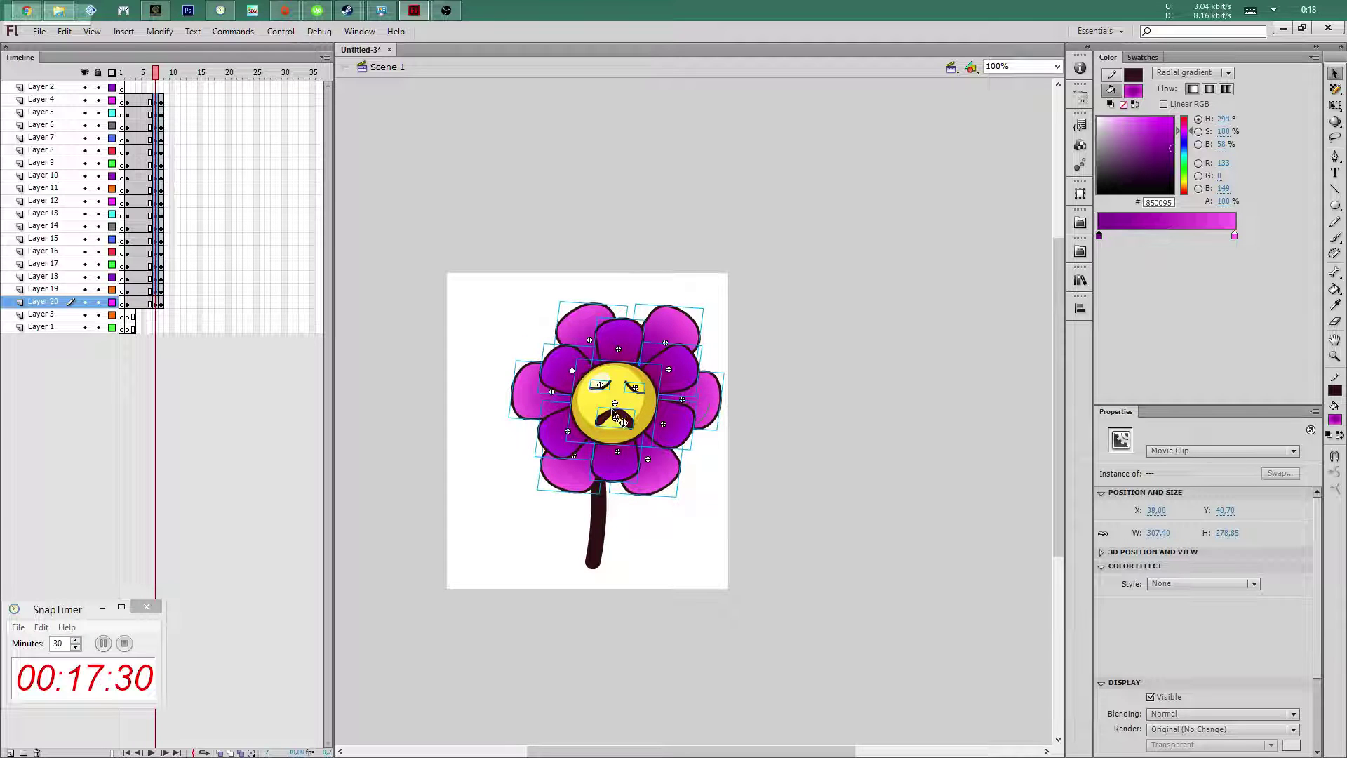
click(657, 517)
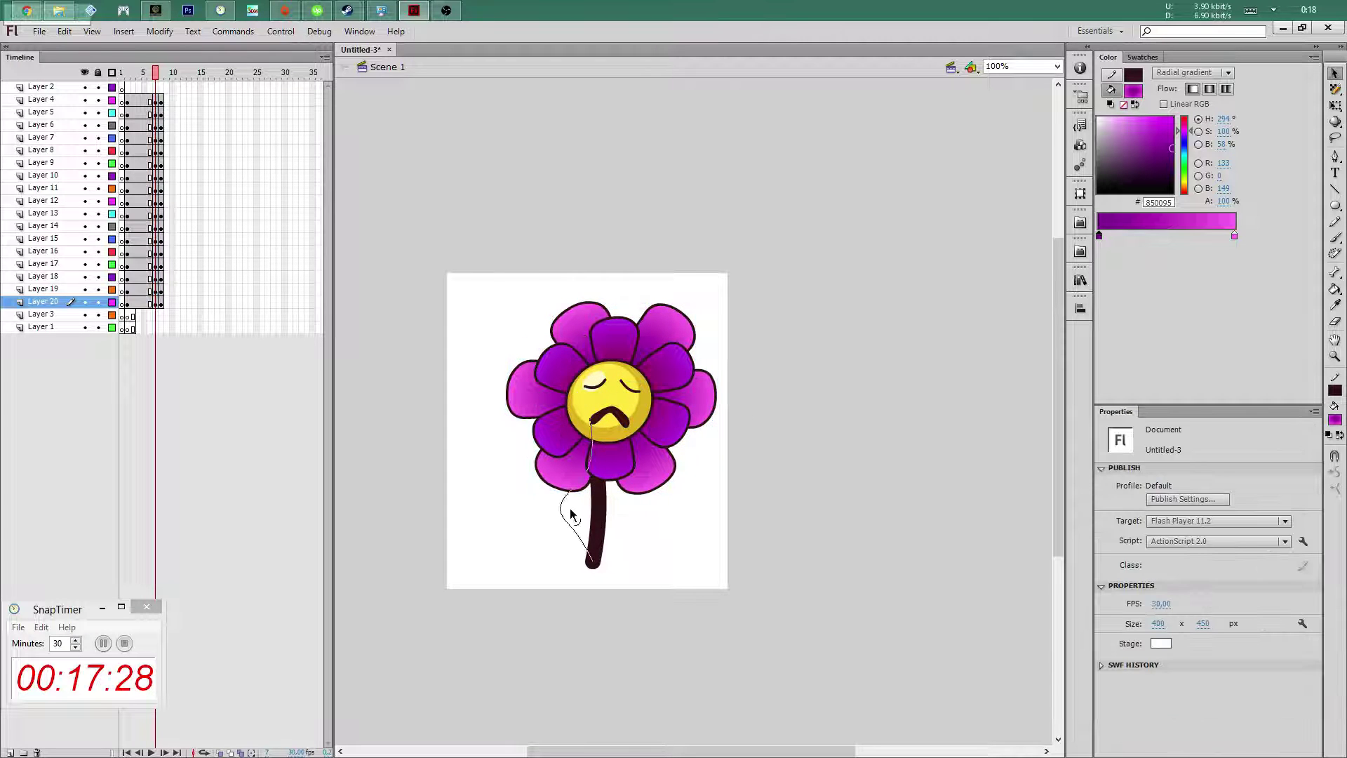
drag(572, 516, 576, 496)
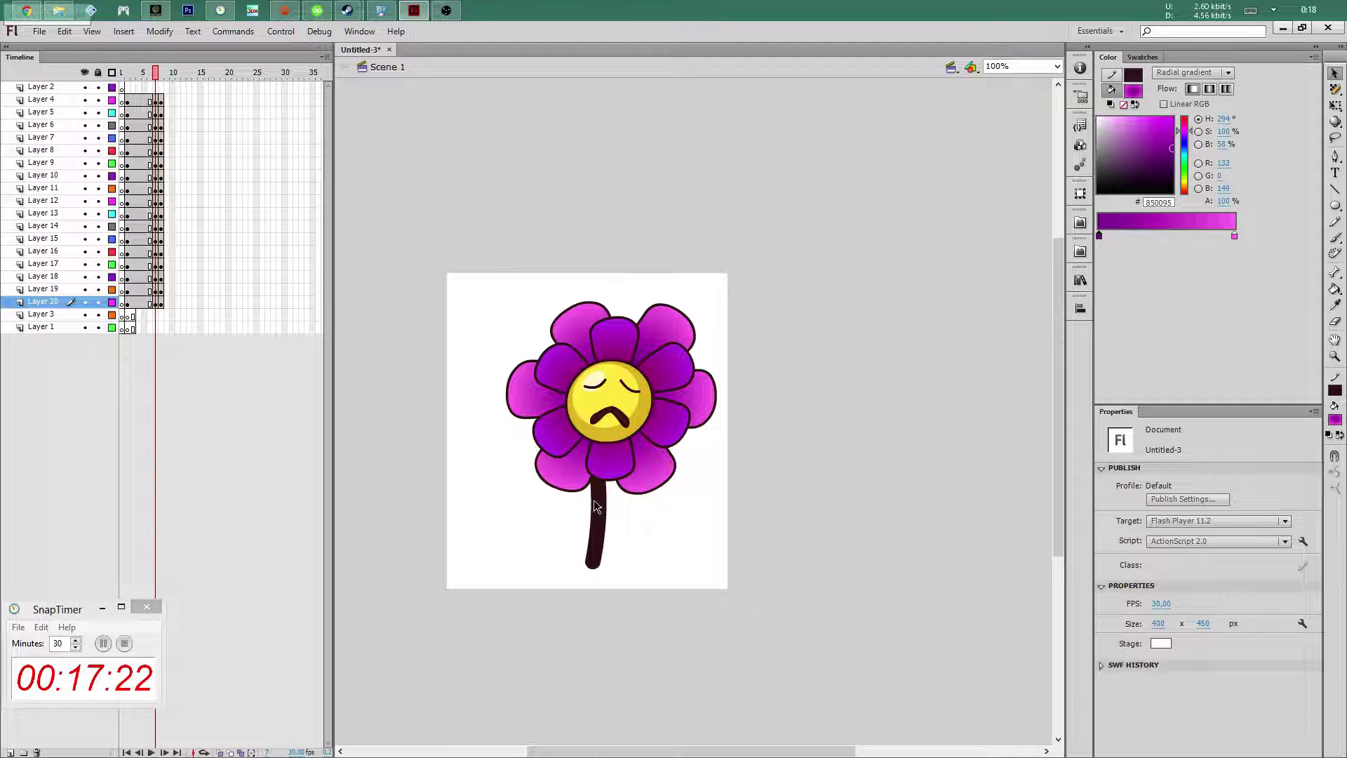
mouse_move(593, 500)
mouse_down()
mouse_move(584, 528)
mouse_move(583, 505)
mouse_up()
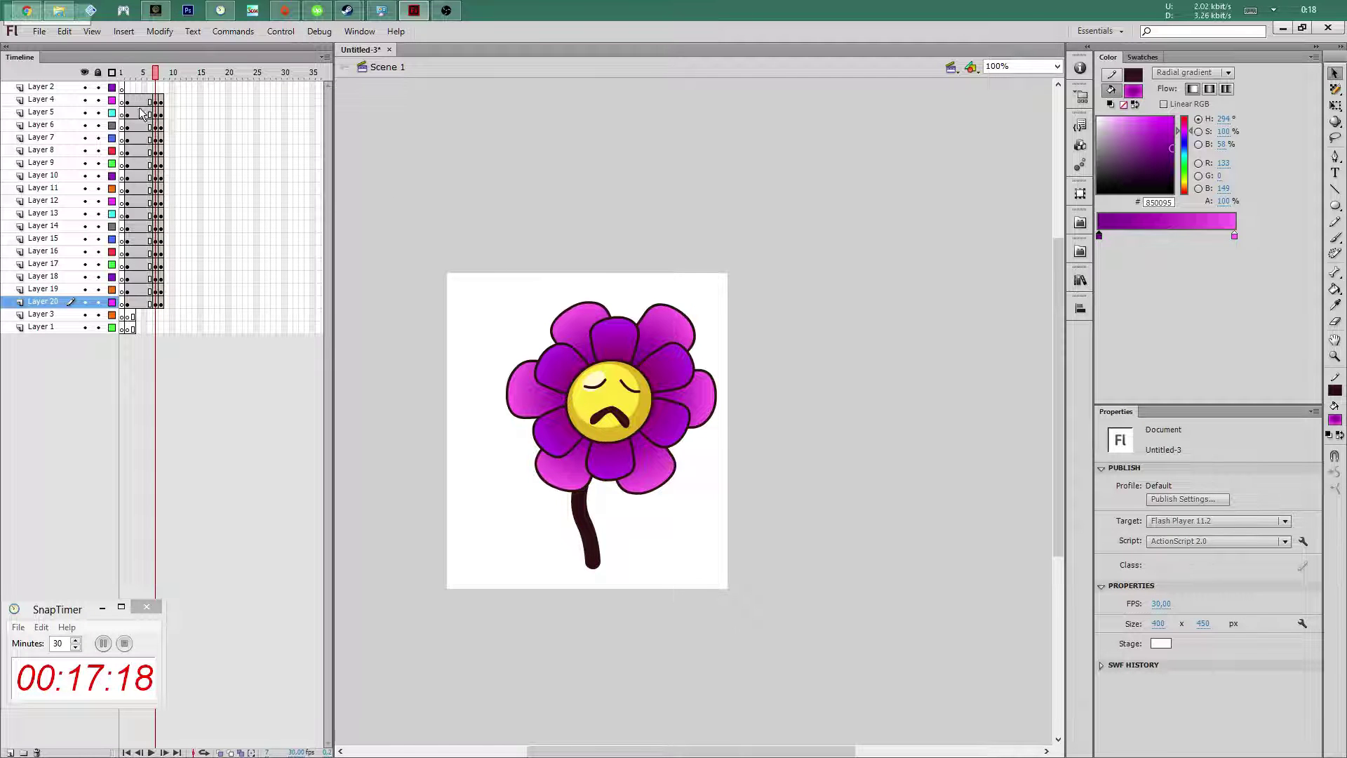
drag(143, 114, 144, 298)
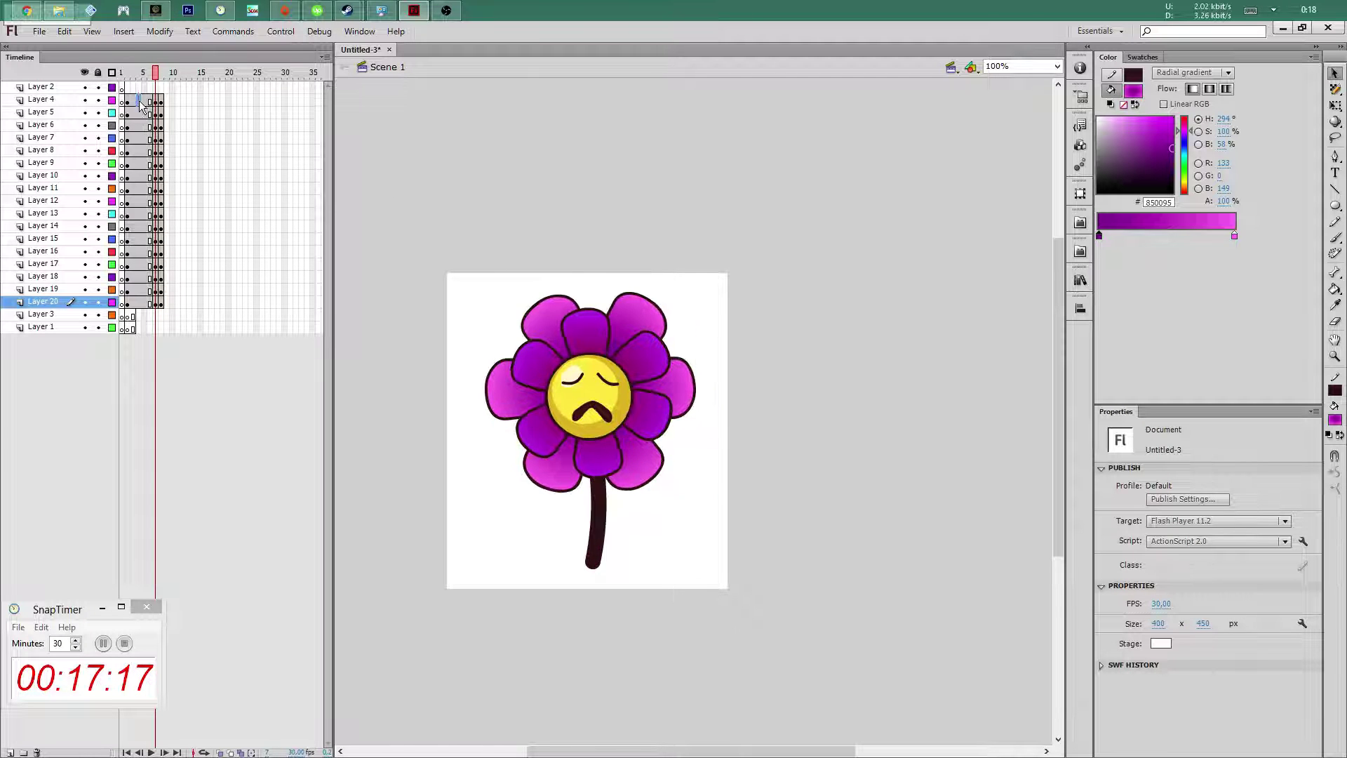
Add classic tweens to the head layers and a shape tween to the stem layer
right_click(145, 302)
click(200, 341)
right_click(139, 303)
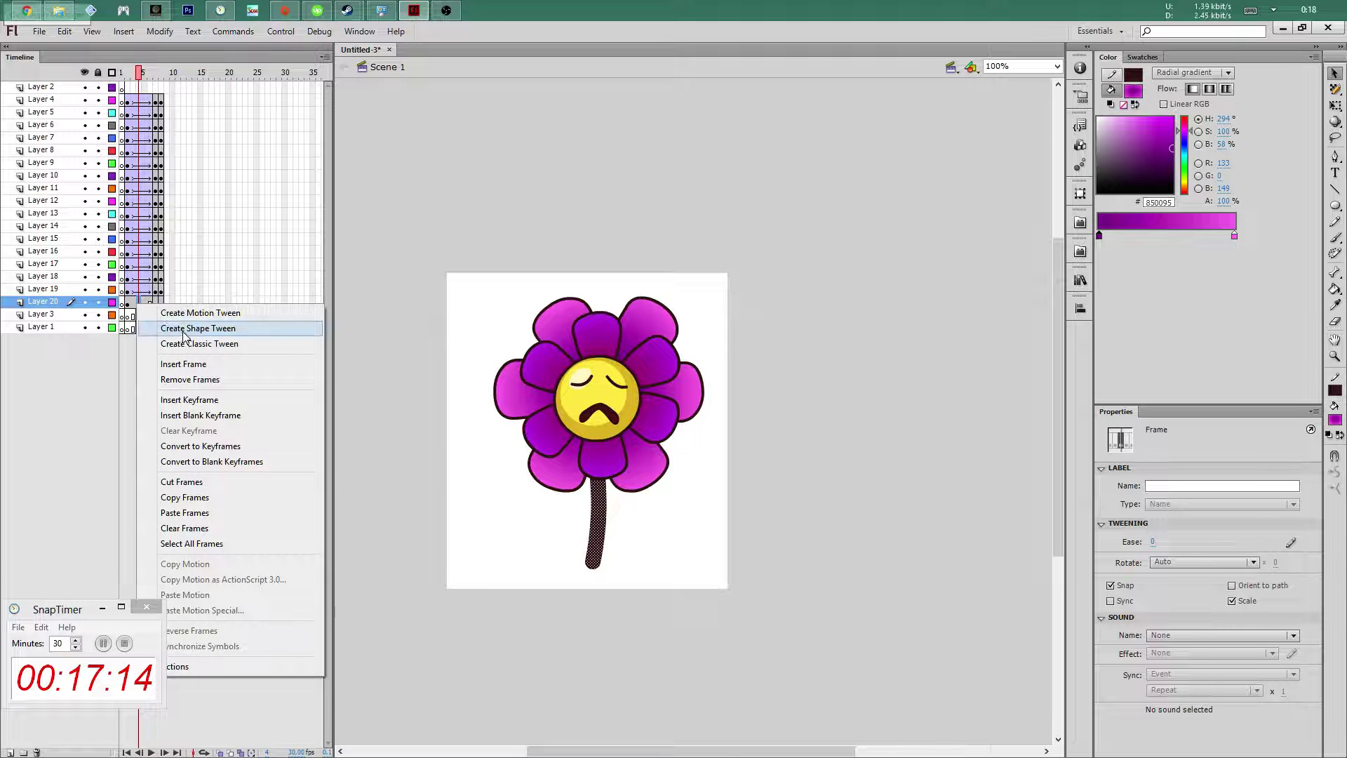
click(183, 329)
mouse_move(137, 75)
mouse_down()
mouse_move(160, 76)
mouse_move(122, 307)
mouse_move(143, 99)
mouse_move(134, 288)
mouse_up()
Set ease to 40 on the head and stem tweens and play the animation
click(1155, 543)
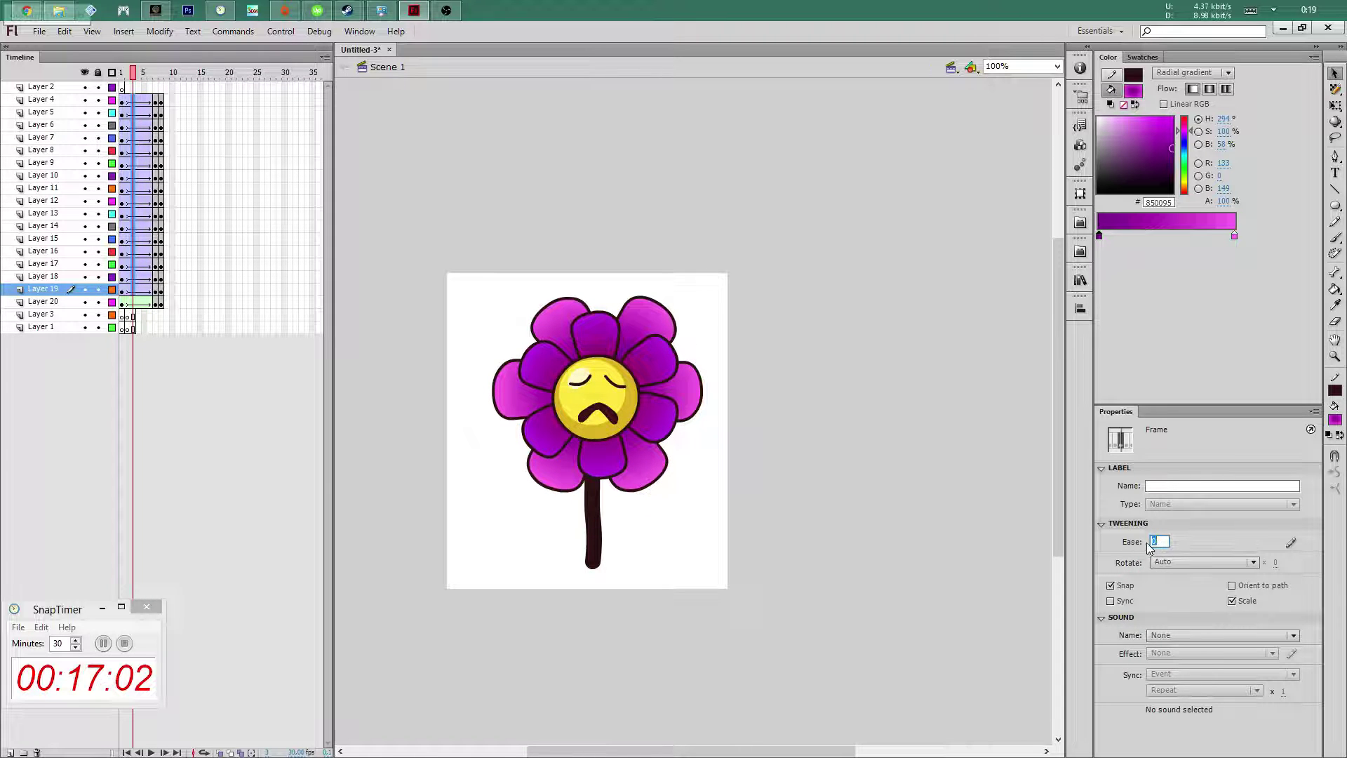
text(4)
key(Return)
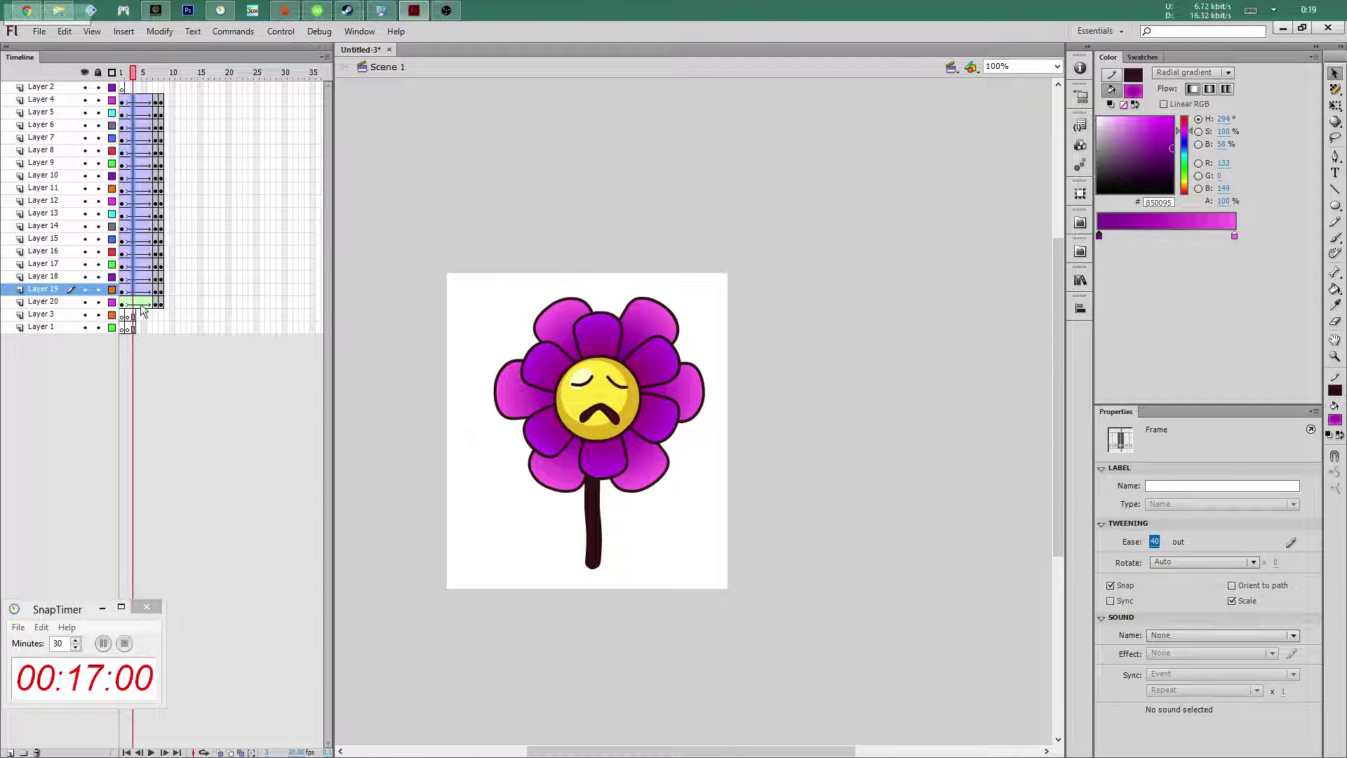
click(144, 303)
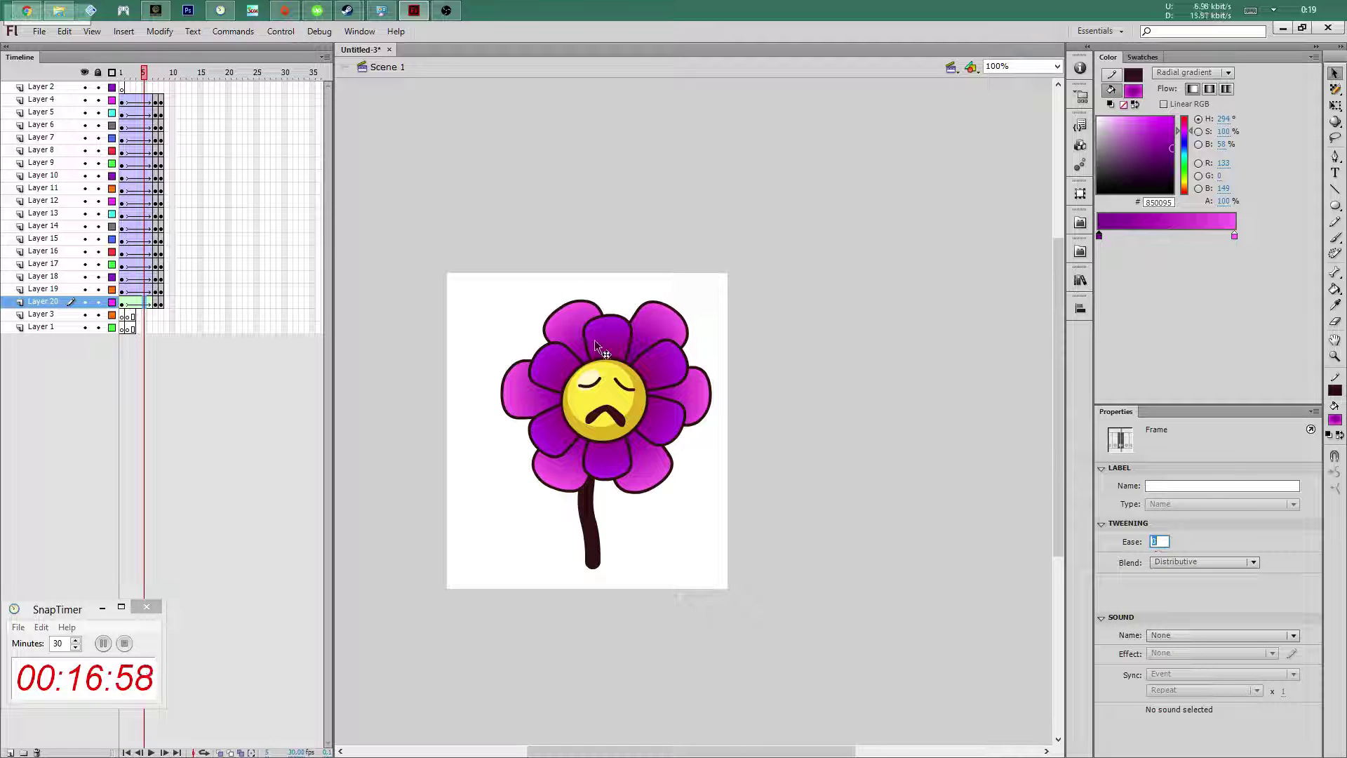
text(40)
click(537, 197)
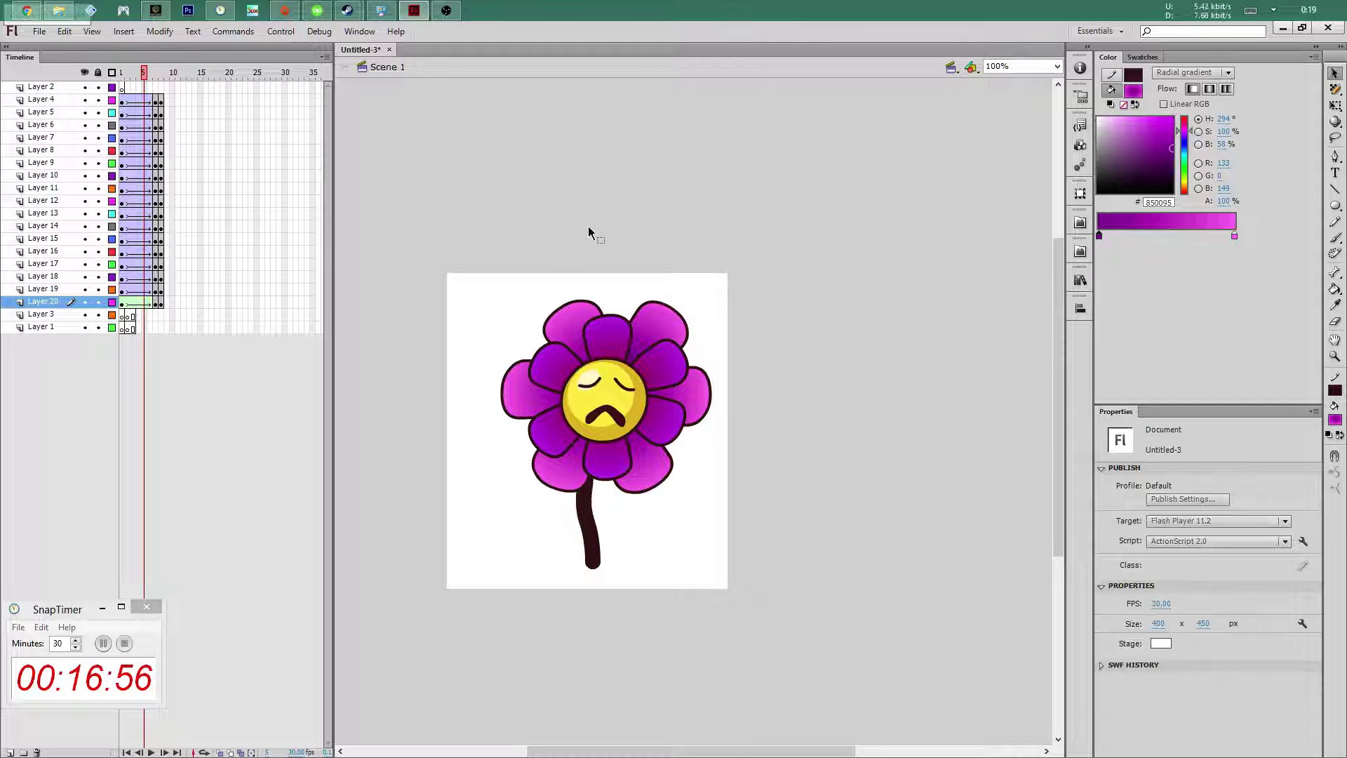
drag(120, 81, 120, 89)
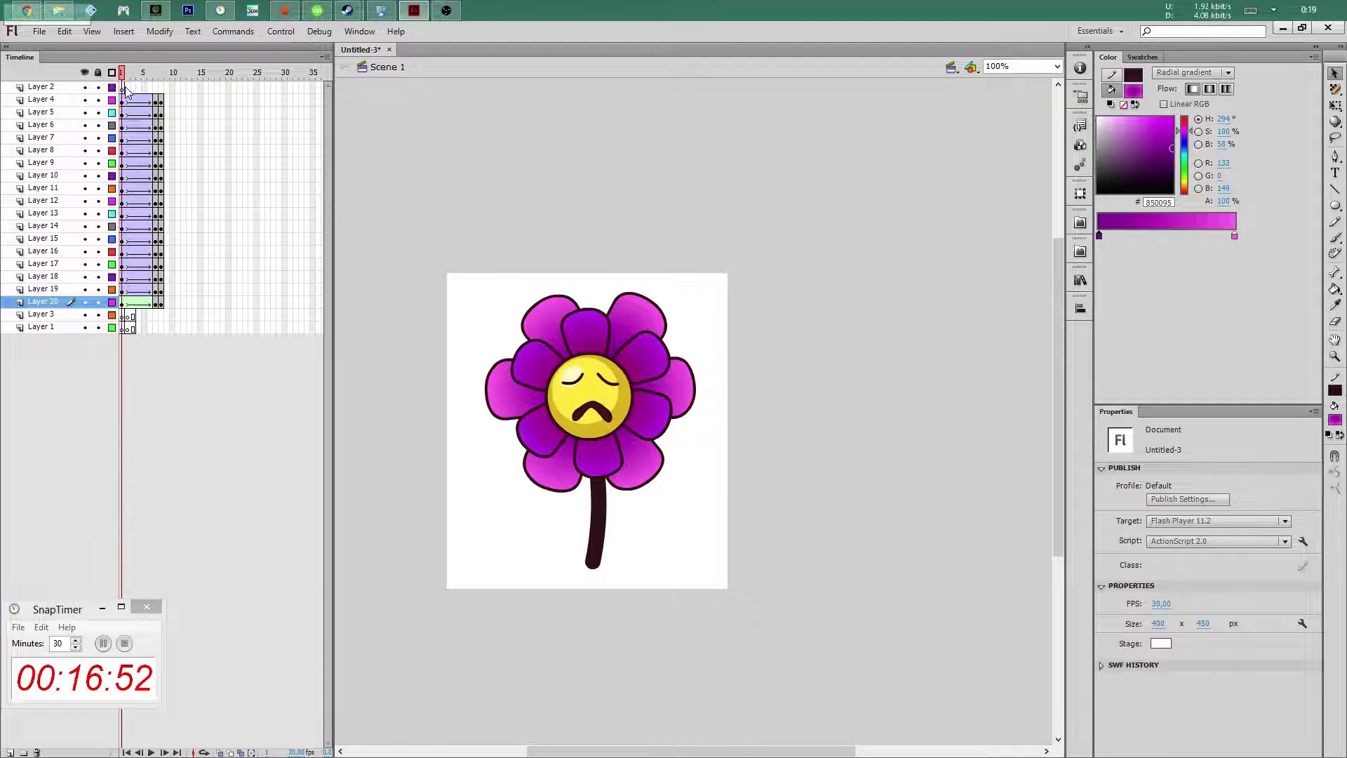
key(Return)
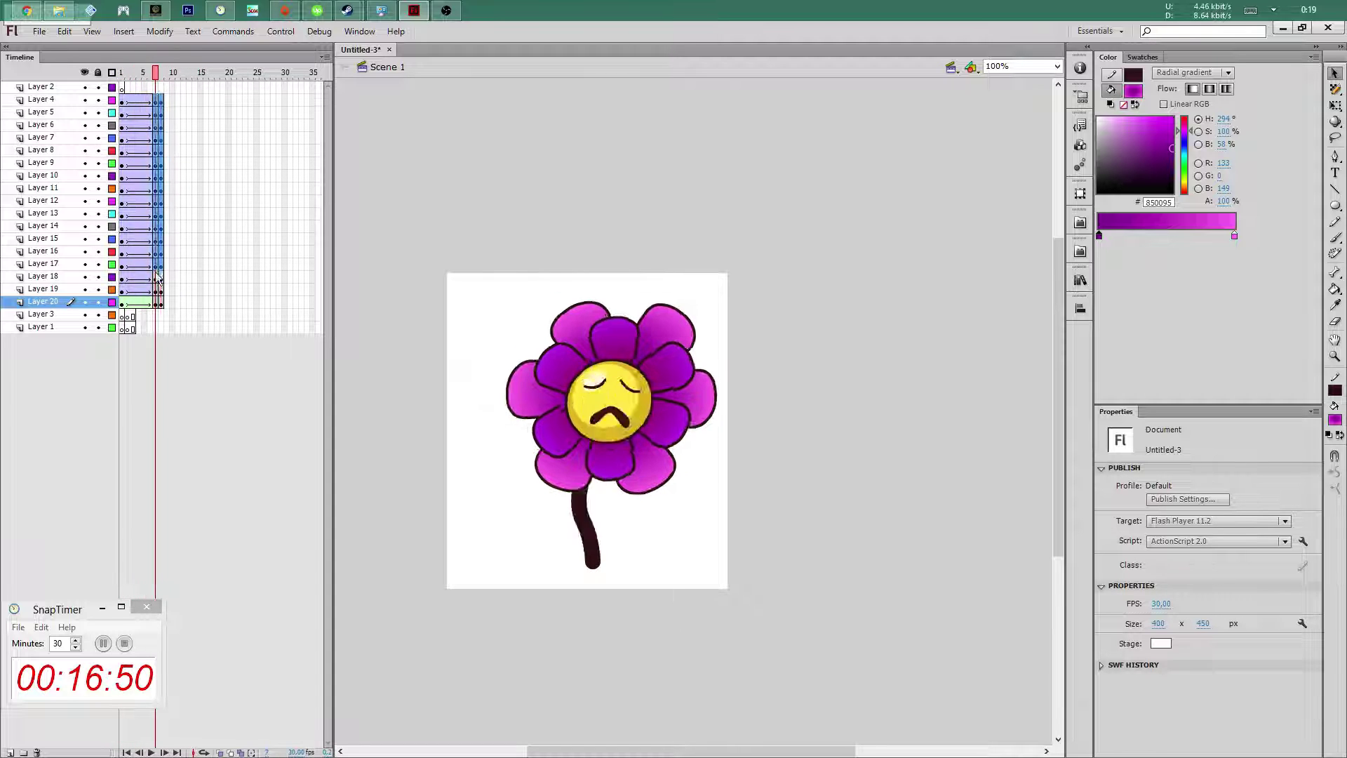
Move the happy-pose keyframes later to lengthen the animation
drag(161, 302, 200, 304)
click(347, 181)
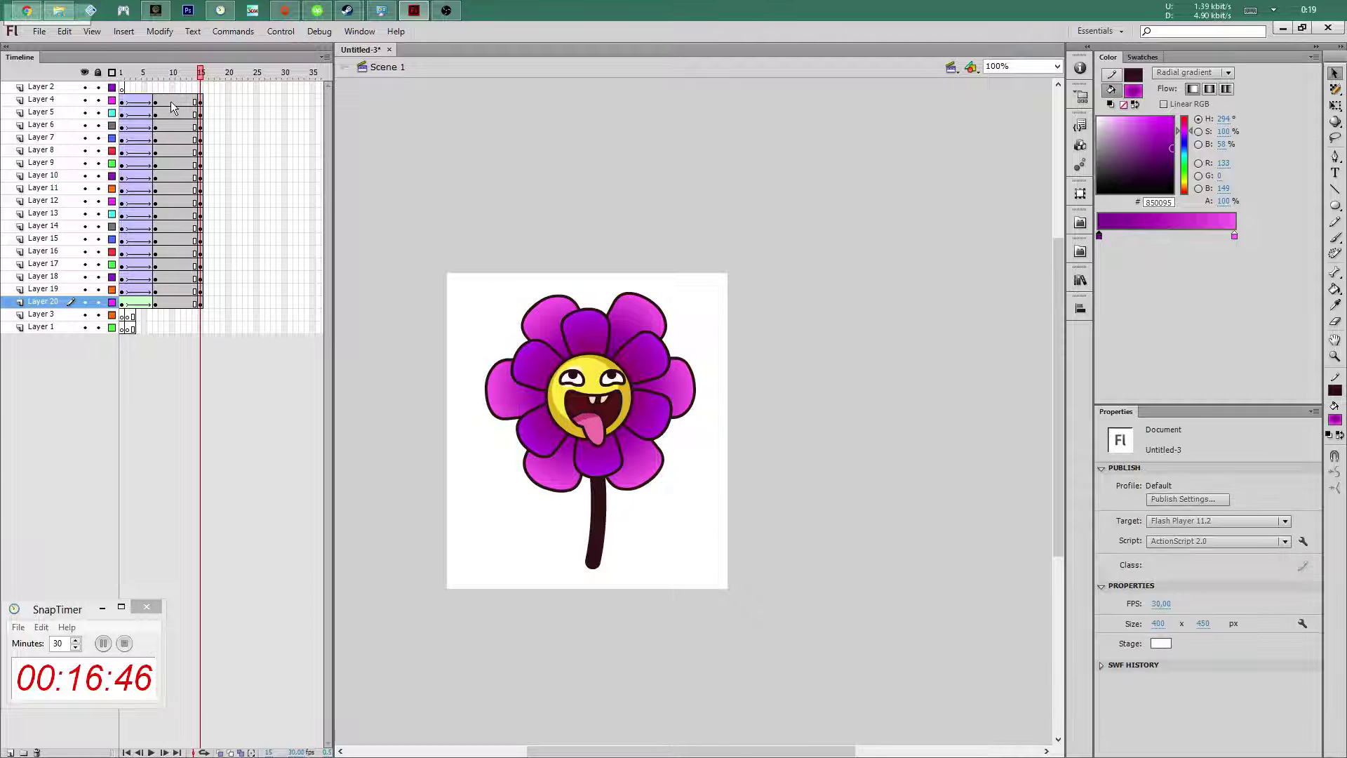
click(160, 101)
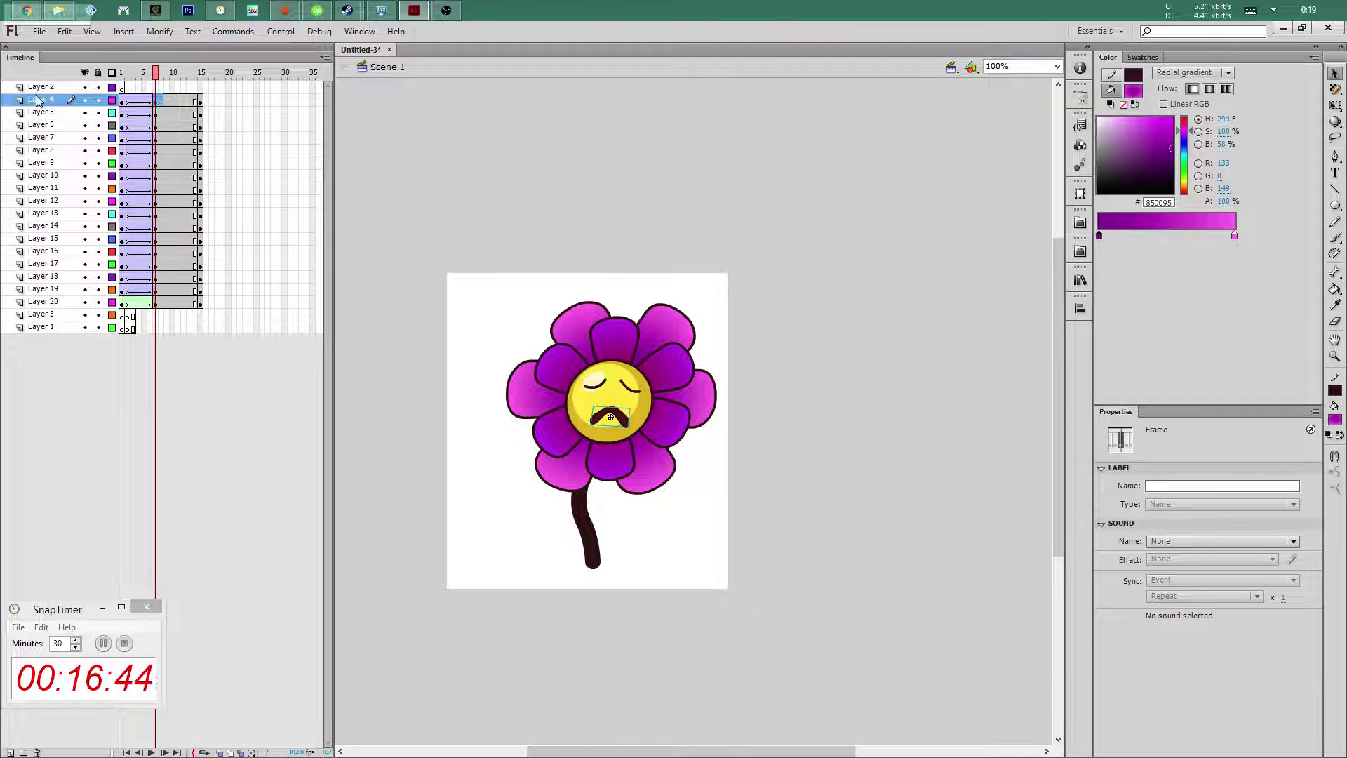
click(154, 86)
Extend Layer 2's frames and draw a small oval beside the flower, shaped into a teardrop
key(F5)
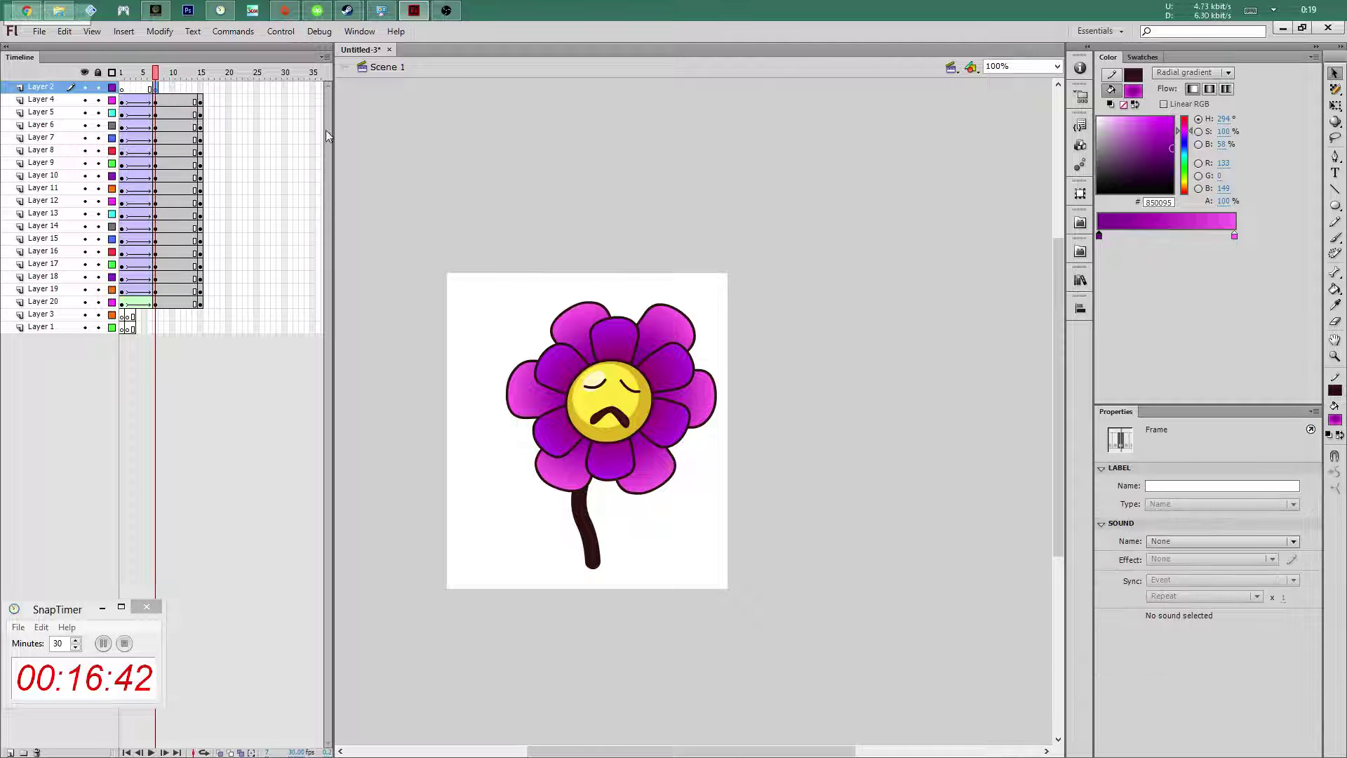
key(o)
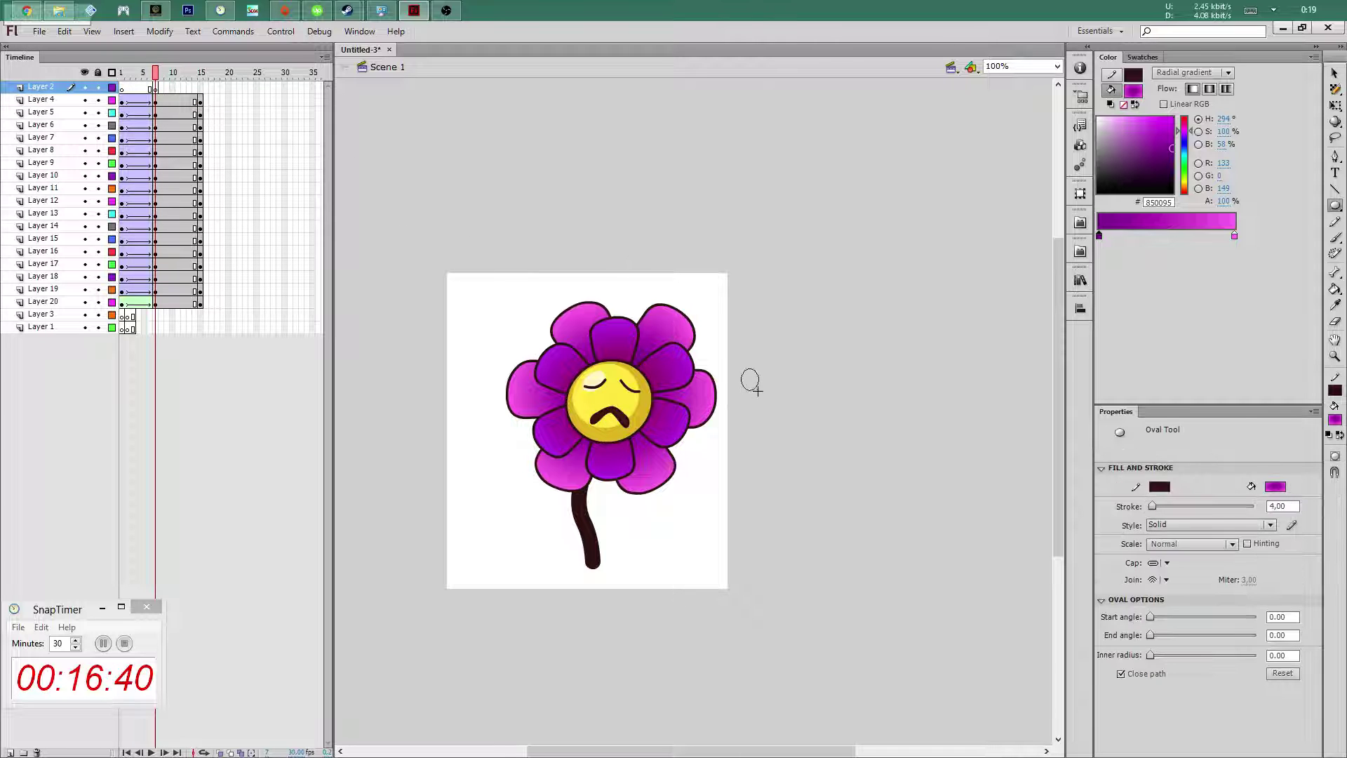
mouse_move(758, 384)
mouse_down()
mouse_move(740, 367)
mouse_move(752, 356)
mouse_up()
key(v)
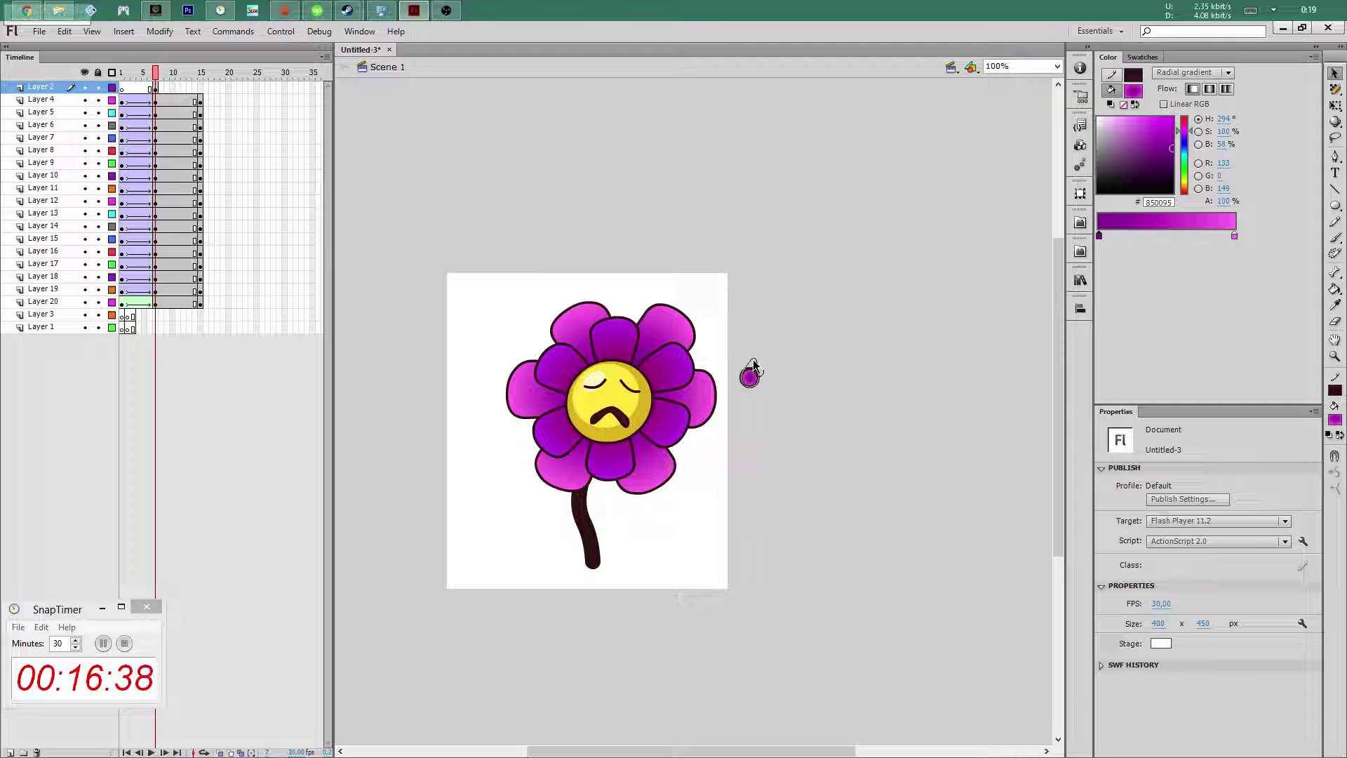
click(749, 374)
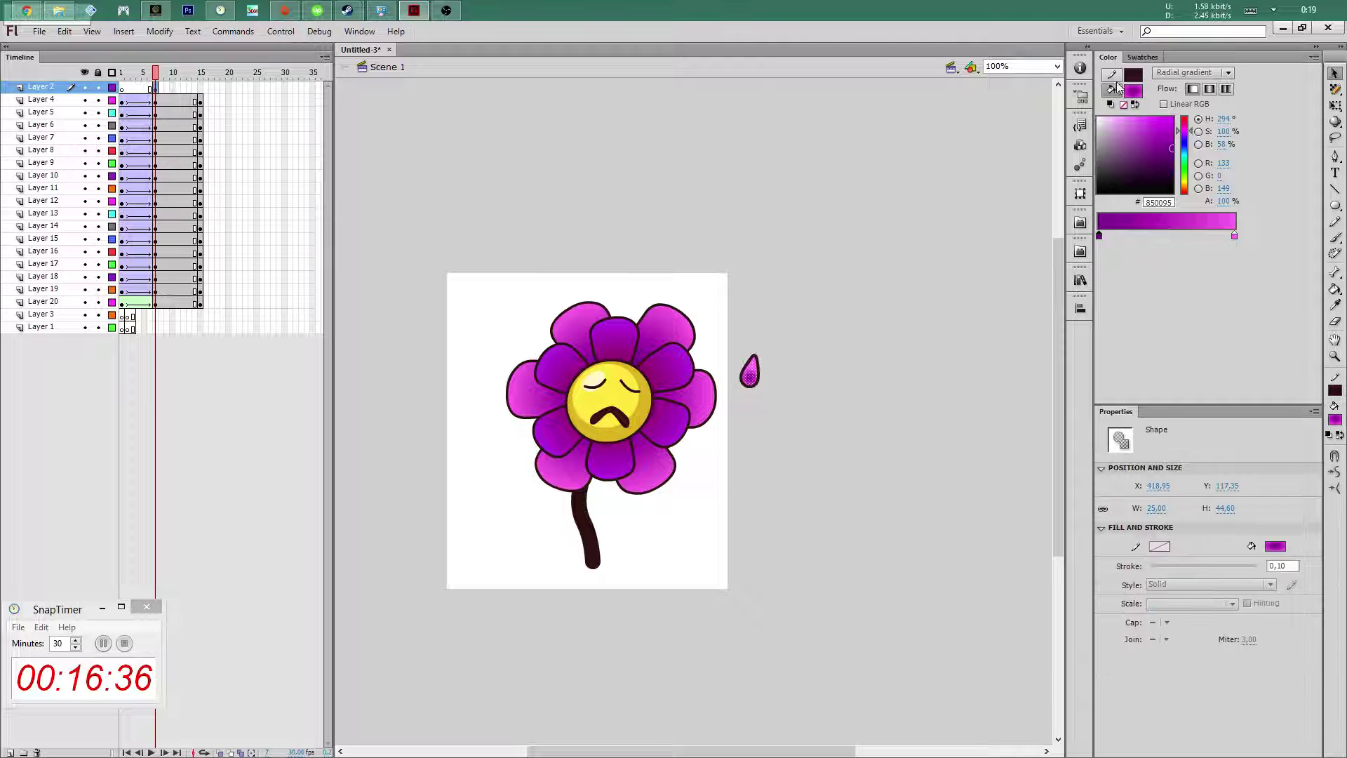
Give the teardrop a solid blue #4F96E5 fill
click(1197, 72)
click(1193, 106)
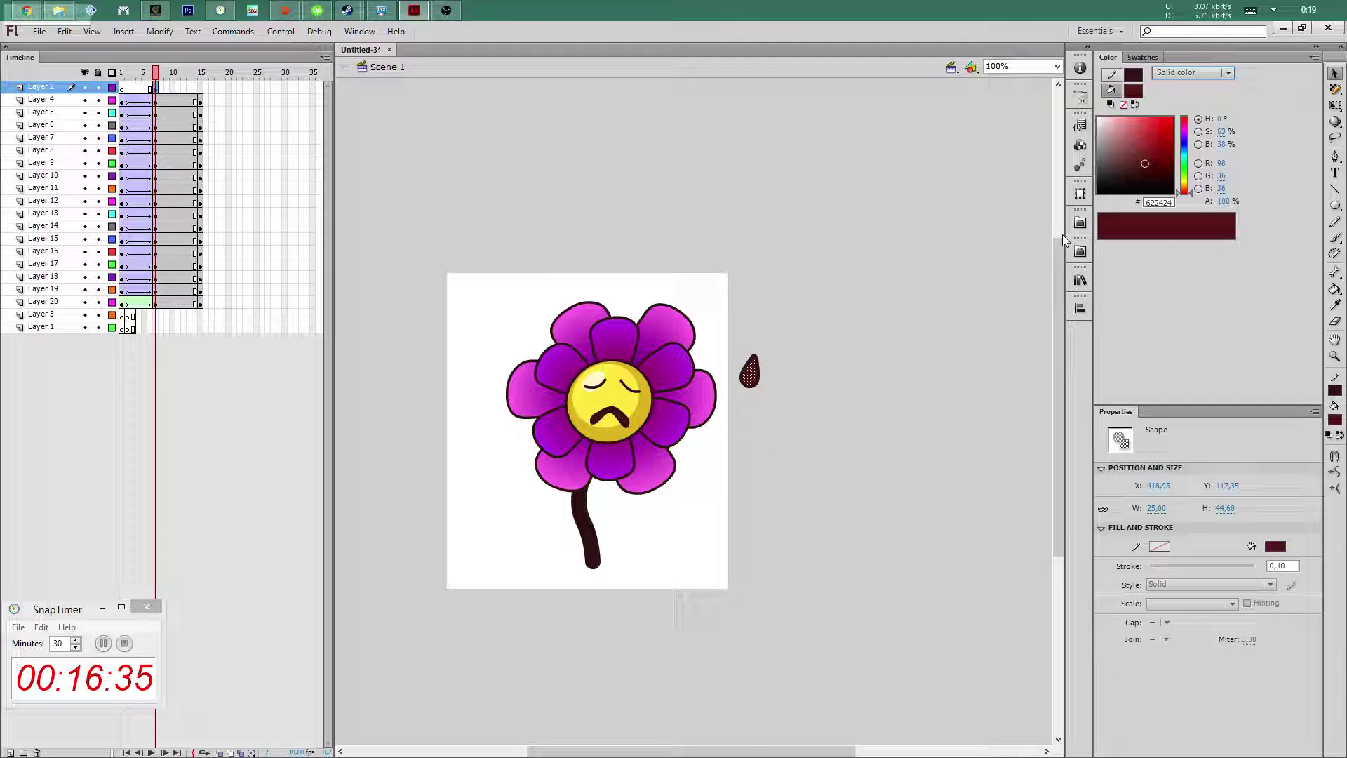
click(768, 354)
click(1184, 151)
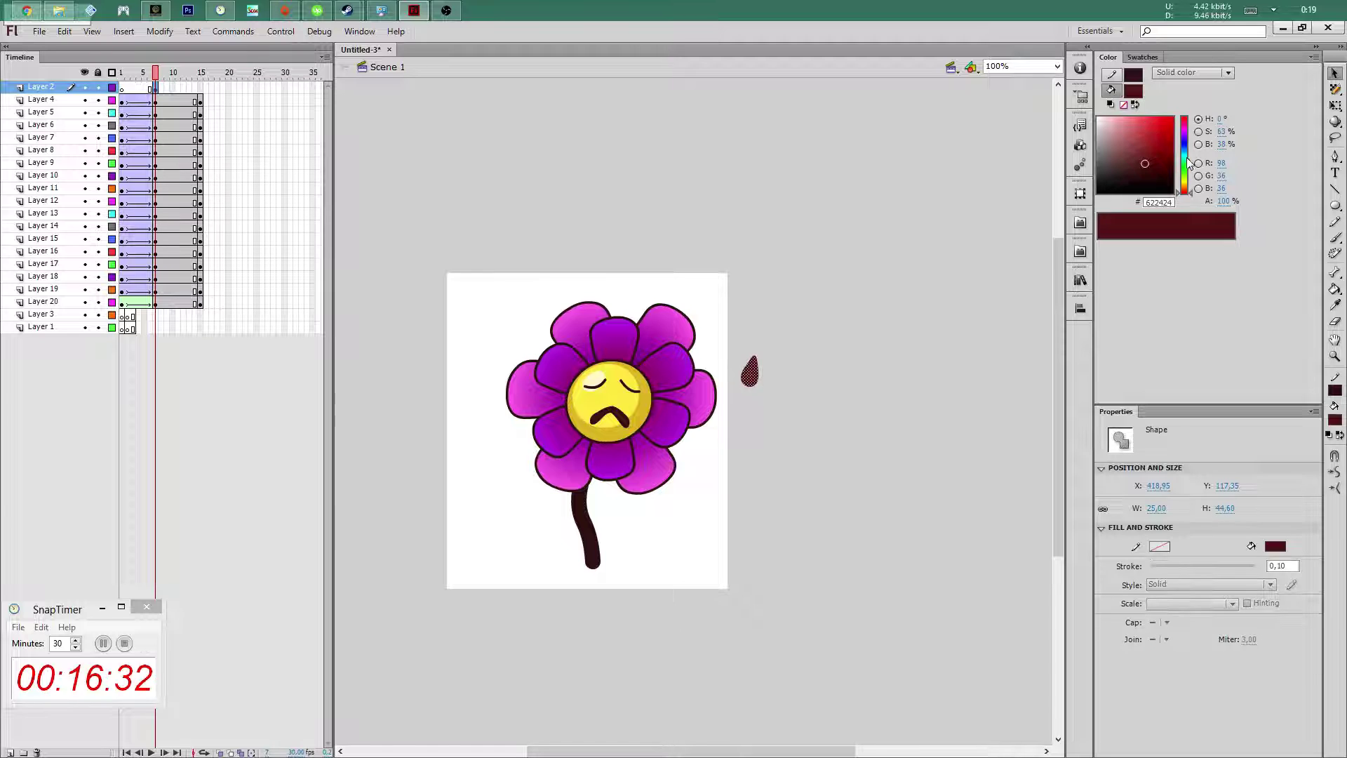
click(1146, 124)
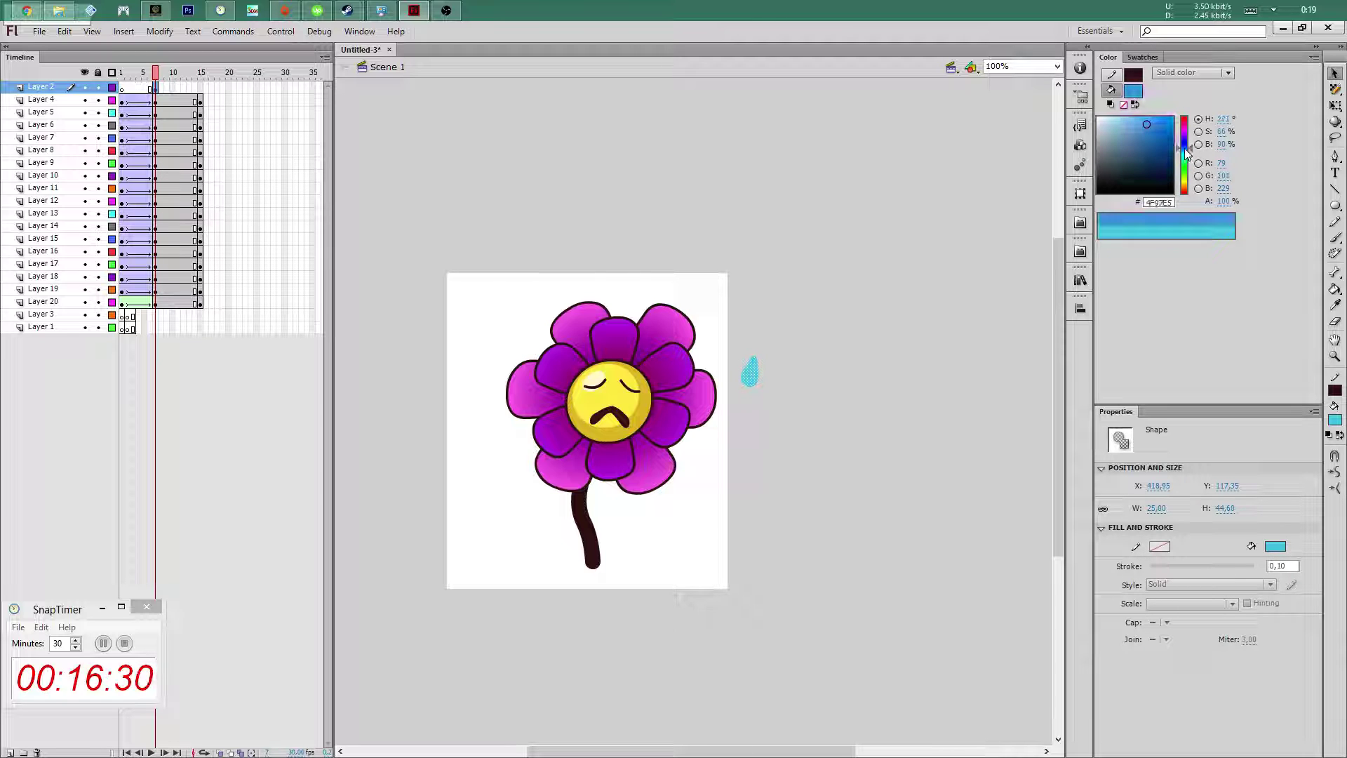
click(1185, 146)
click(779, 330)
click(751, 371)
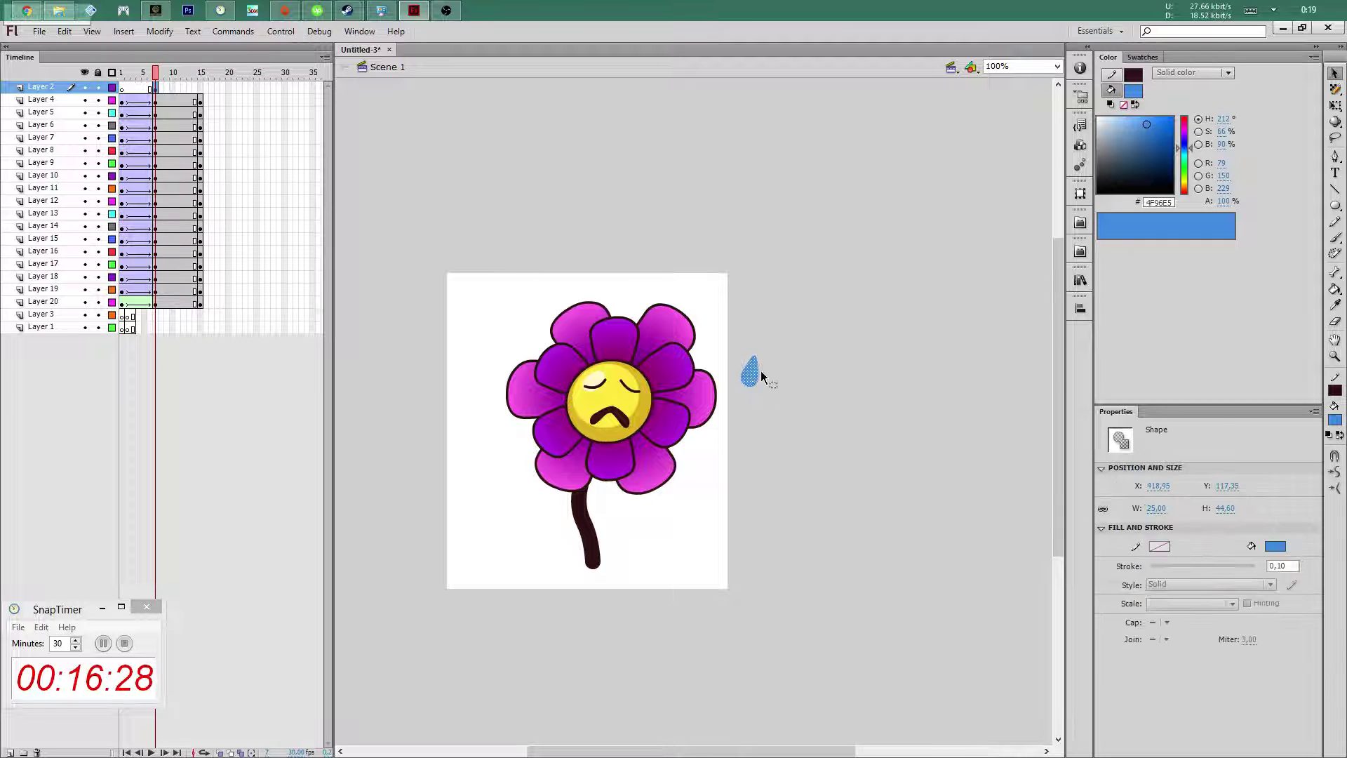
Convert the teardrop to a movie clip and set it upright just above the stage
key(ctrl+g)
key(ctrl+z)
key(F8)
key(Return)
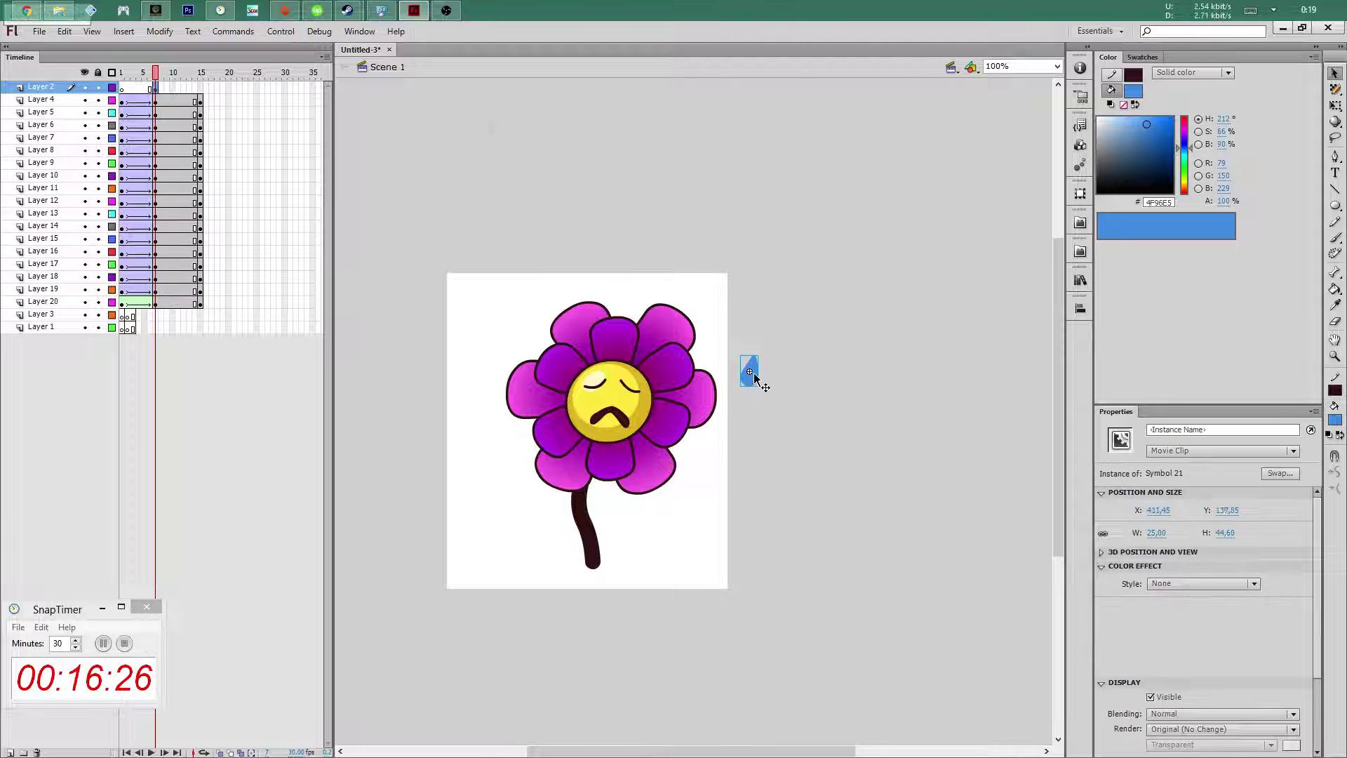
mouse_move(750, 373)
mouse_down()
mouse_move(628, 264)
mouse_move(640, 275)
mouse_up()
key(q)
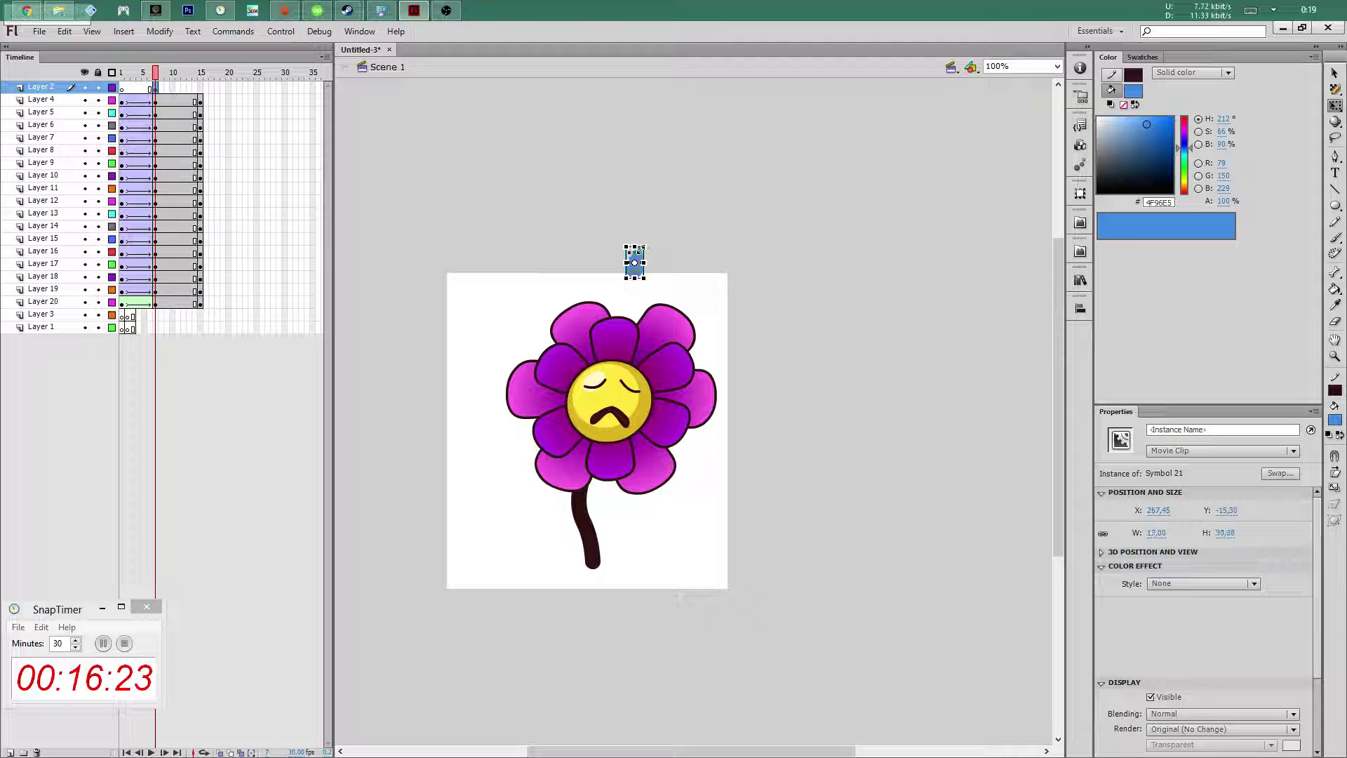
mouse_move(646, 280)
mouse_down()
mouse_move(655, 271)
mouse_move(642, 261)
mouse_move(665, 238)
mouse_up()
key(v)
click(655, 271)
click(470, 165)
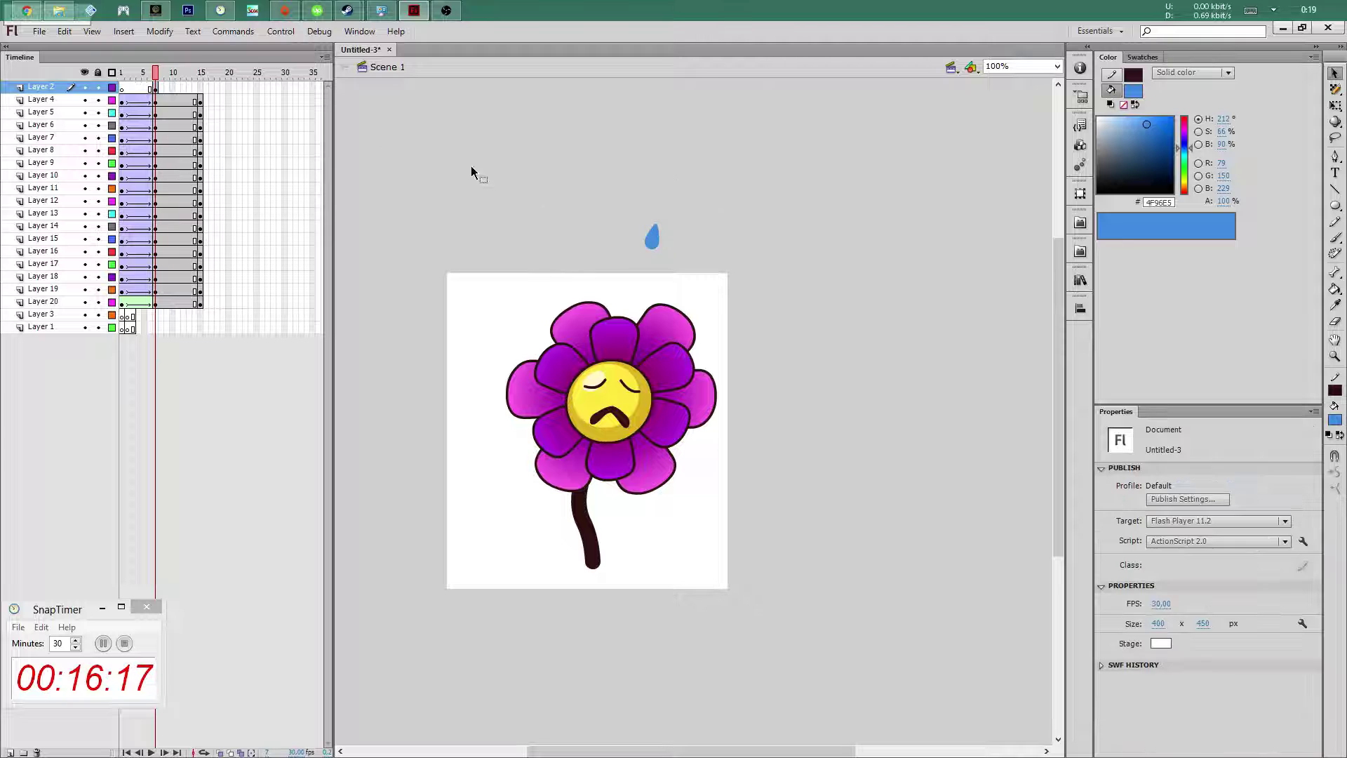
Keyframe frame 11 on Layer 2, move the teardrop onto the face, and add a classic tween
click(177, 87)
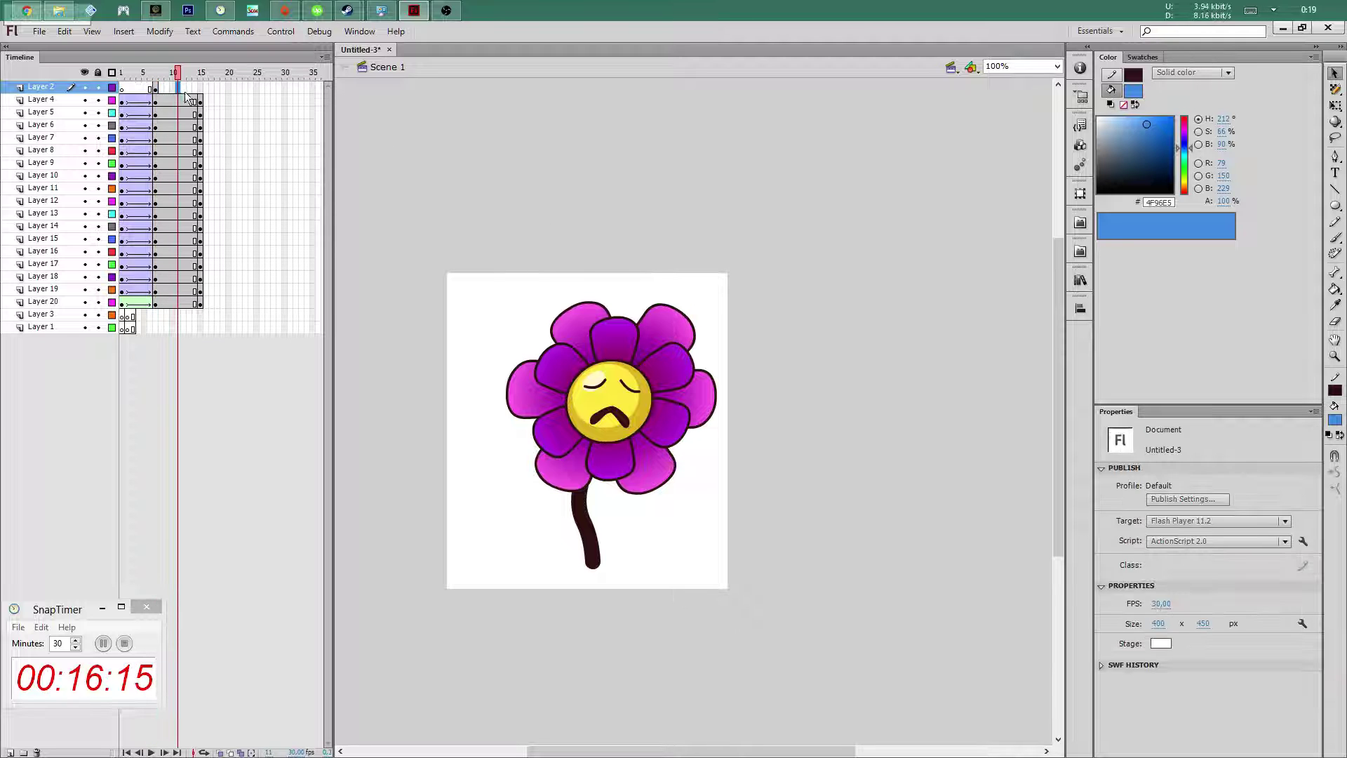
key(F6)
drag(655, 243, 616, 381)
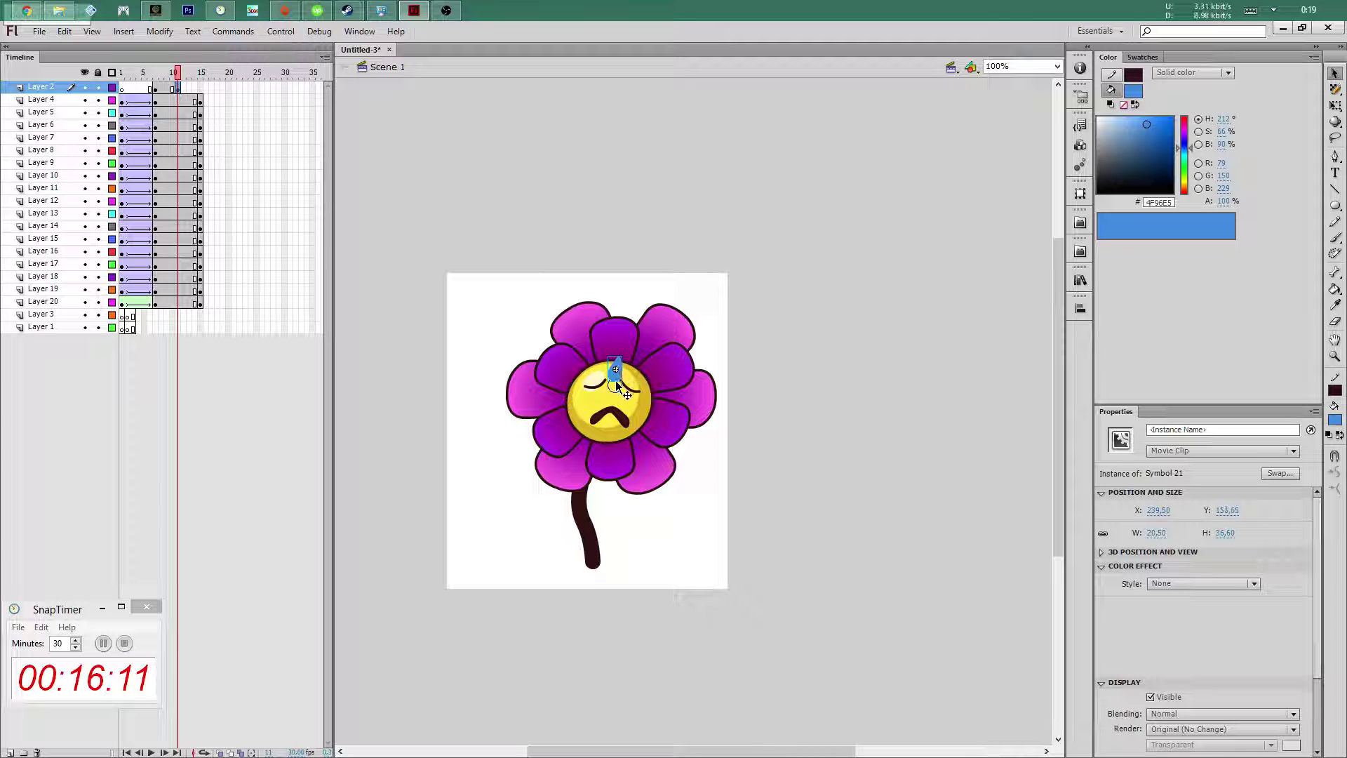
right_click(167, 87)
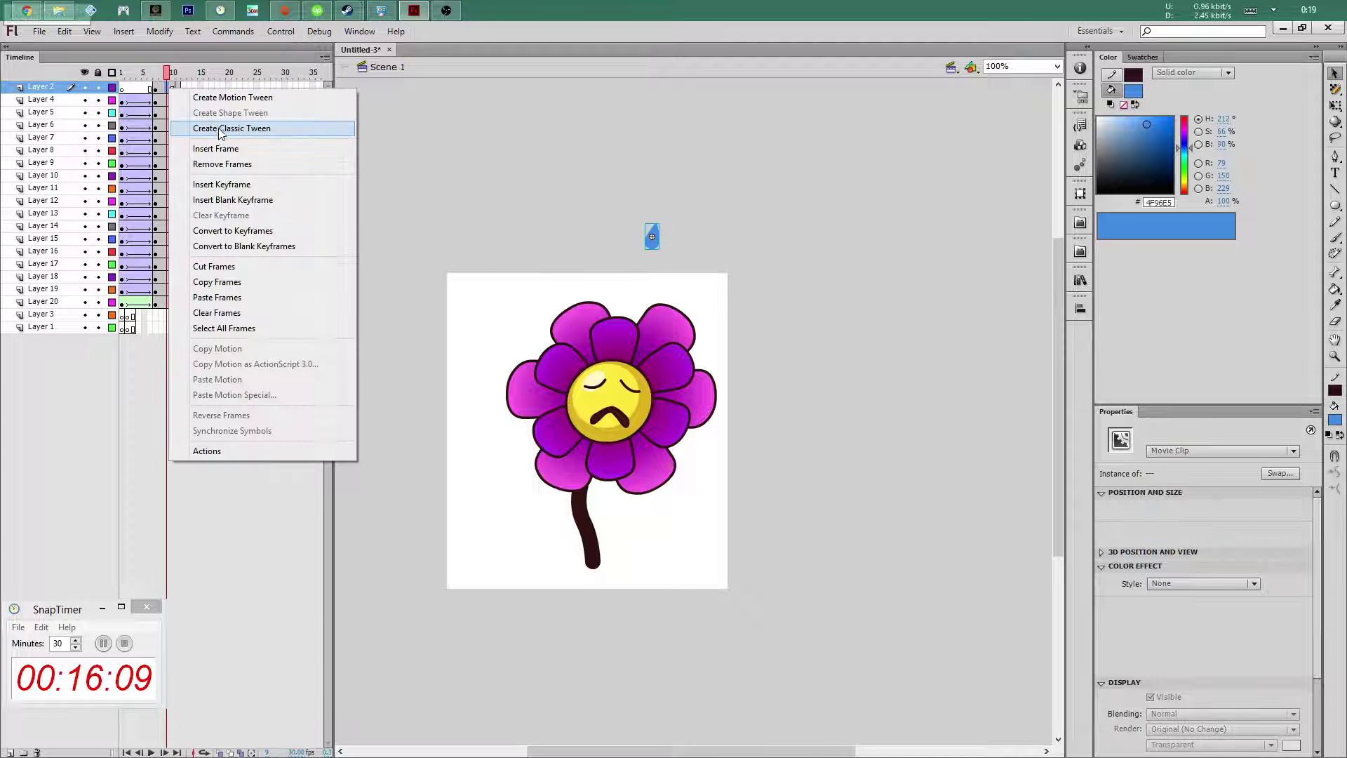
click(218, 130)
Set the teardrop's fall to an ease of -51 and check it landing at frame 11
click(155, 73)
drag(155, 72, 167, 72)
drag(1152, 542, 1156, 580)
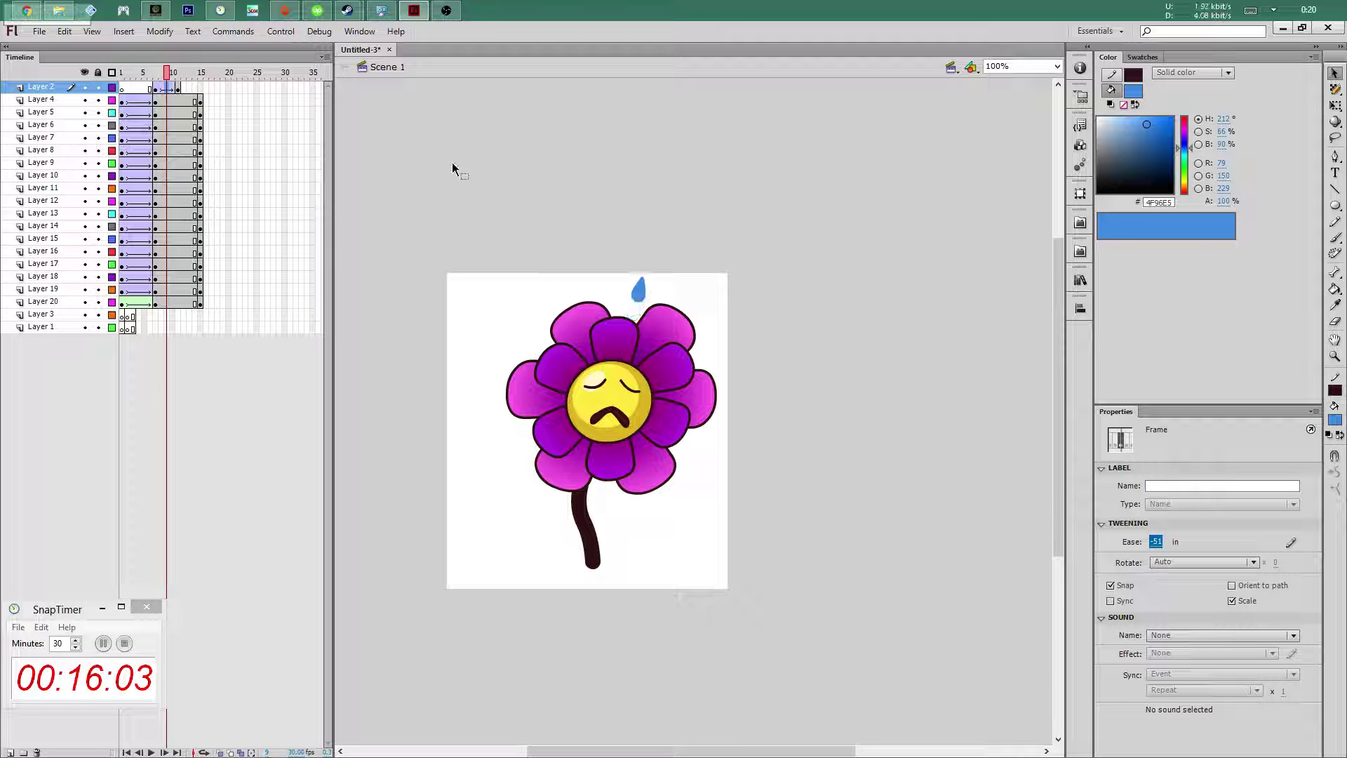
click(161, 72)
drag(161, 72, 177, 72)
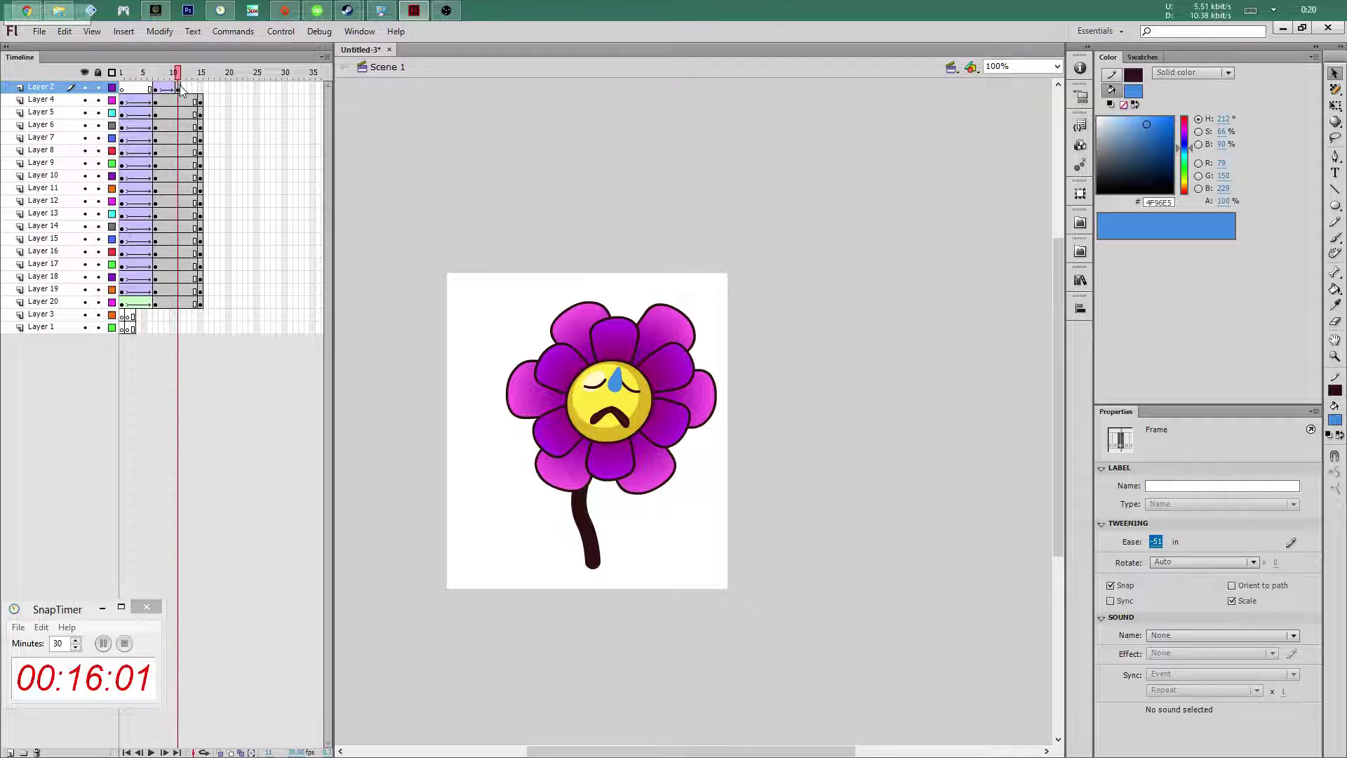
click(183, 89)
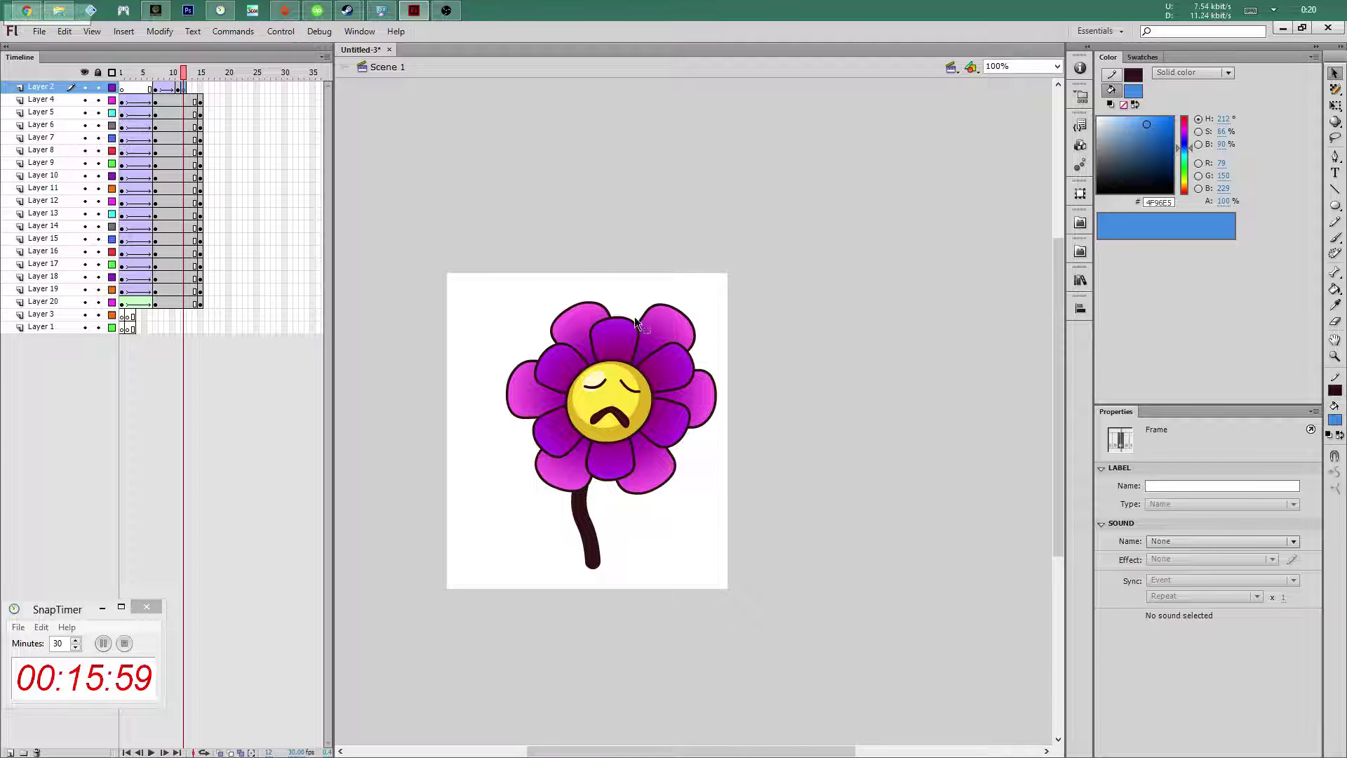
With onion skinning on nearby frames, brush a blue splash onto the flower's face
key(b)
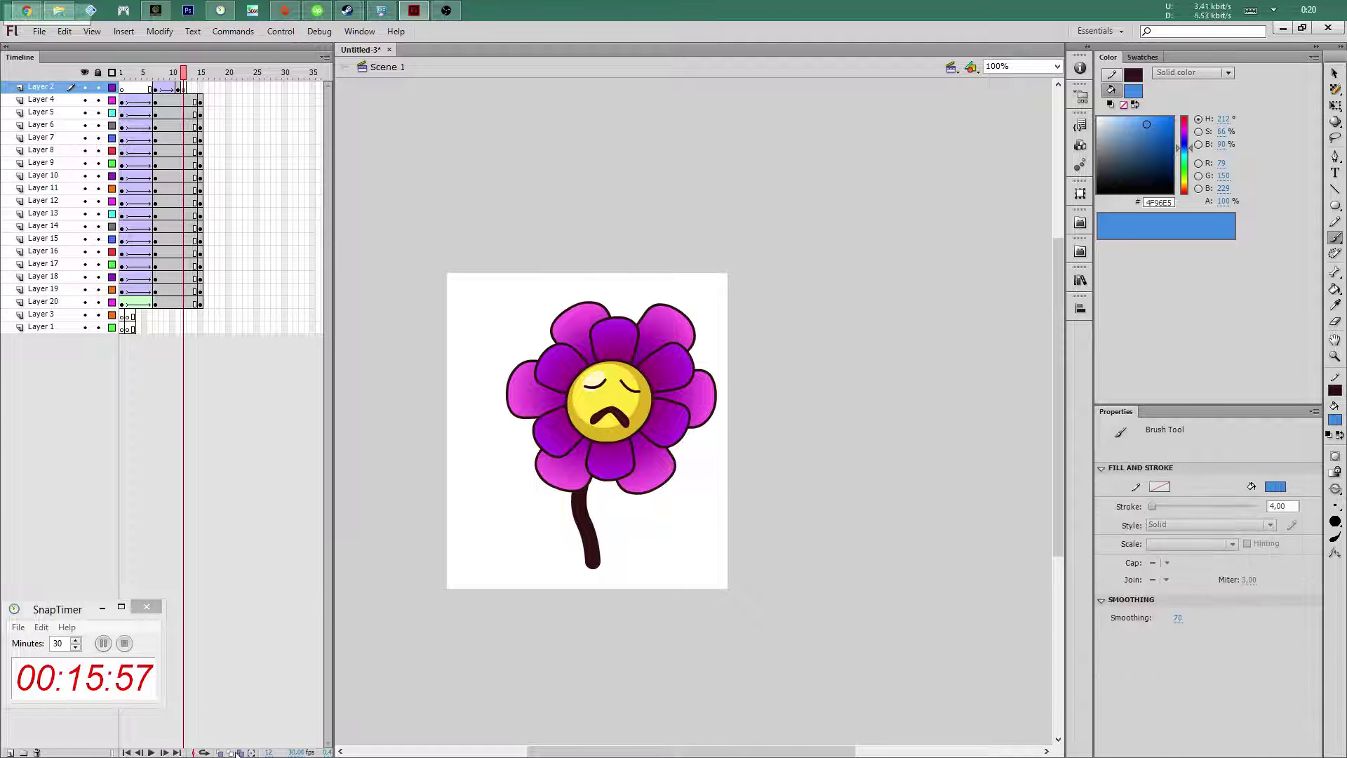
click(239, 753)
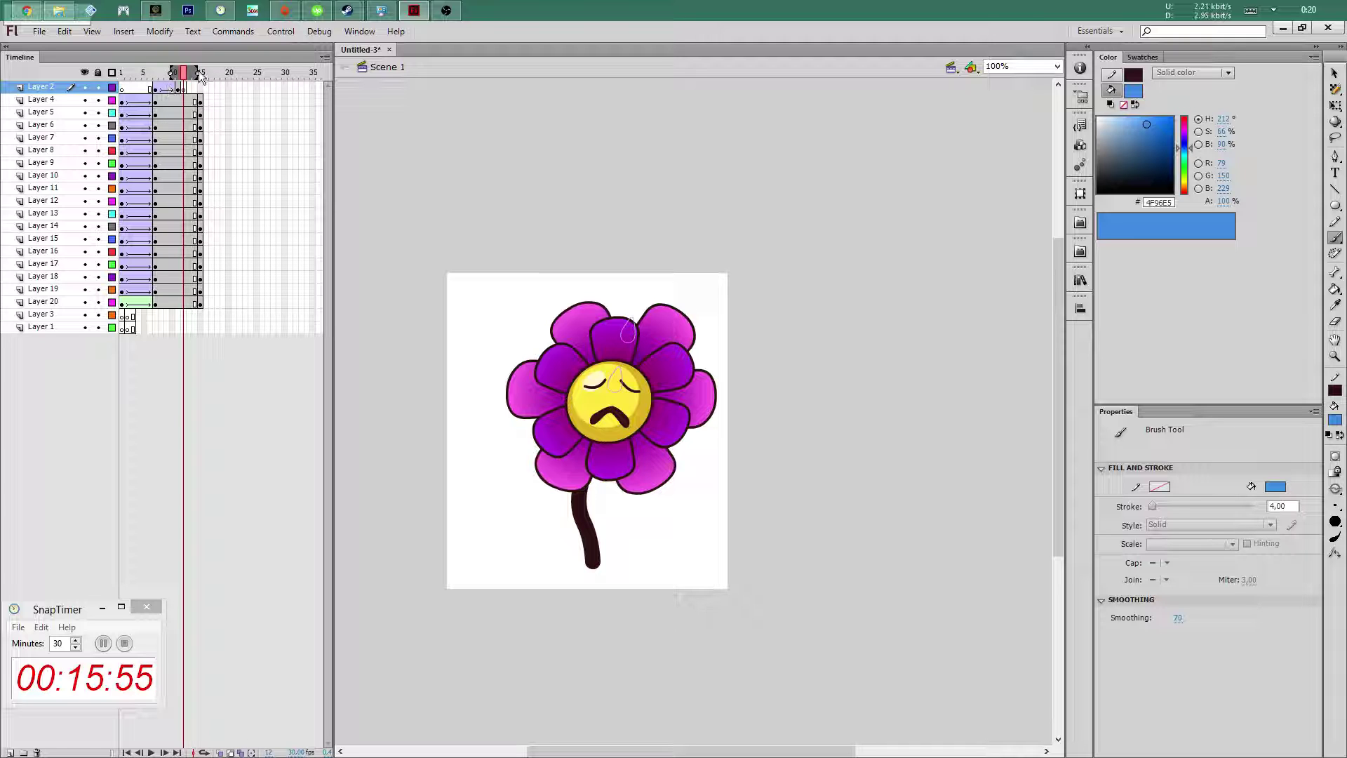
drag(199, 76, 186, 73)
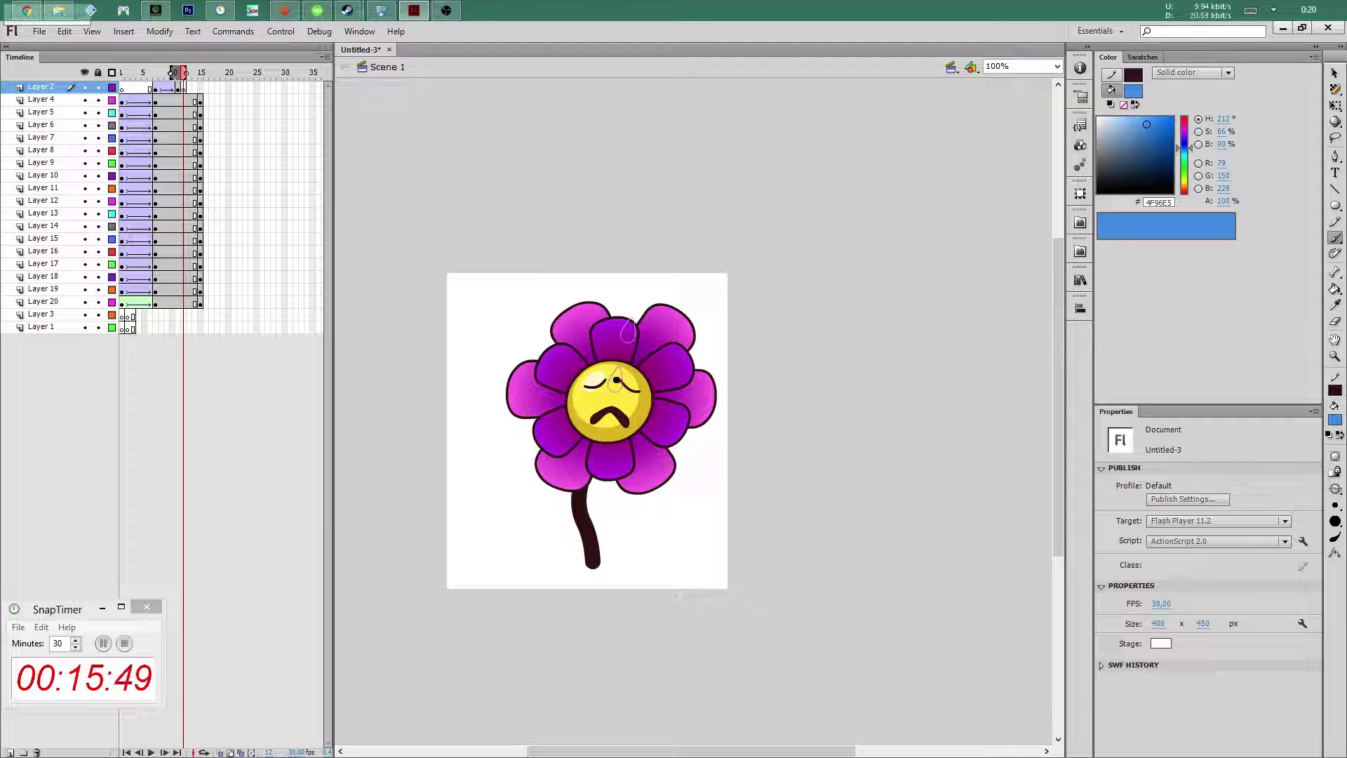
click(614, 383)
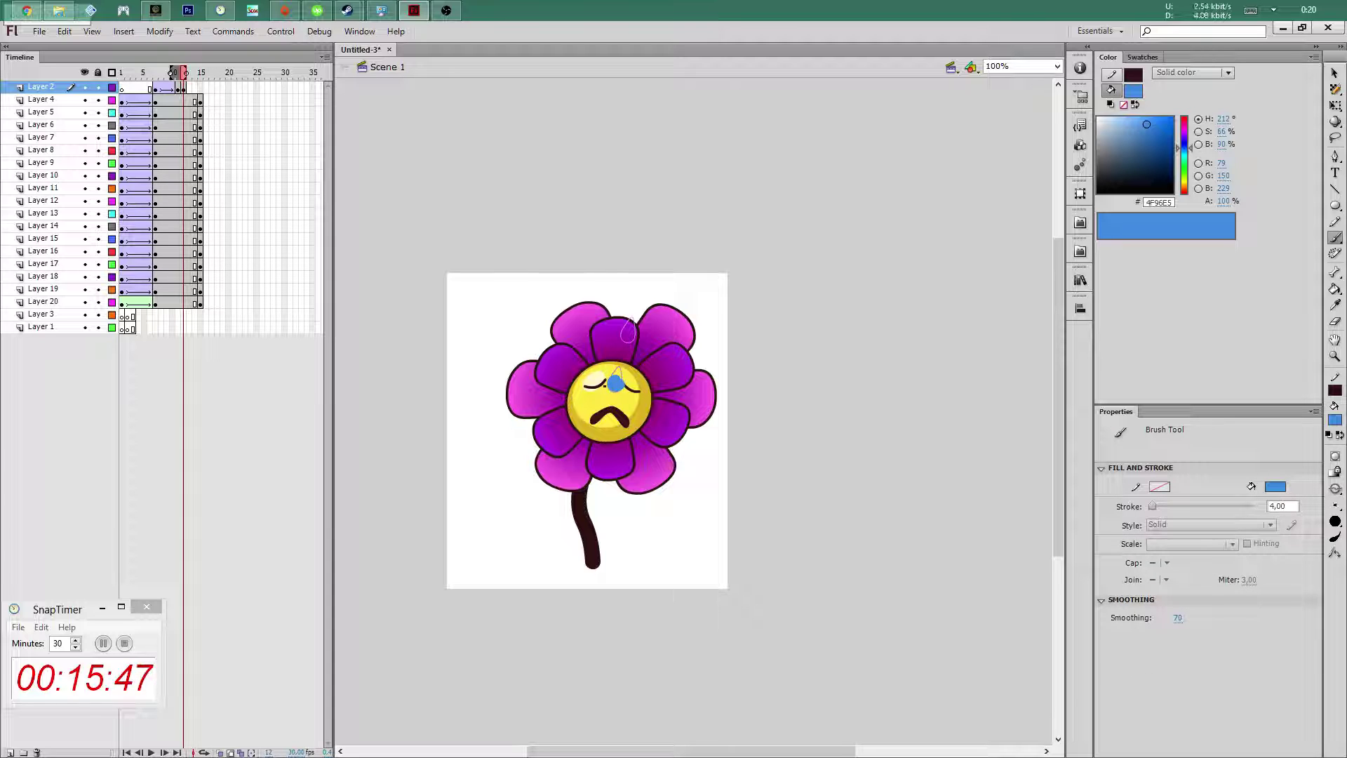
drag(615, 383, 616, 382)
Paint further splash strokes on new keyframes at frames 13–16, spreading across the face
key(F7)
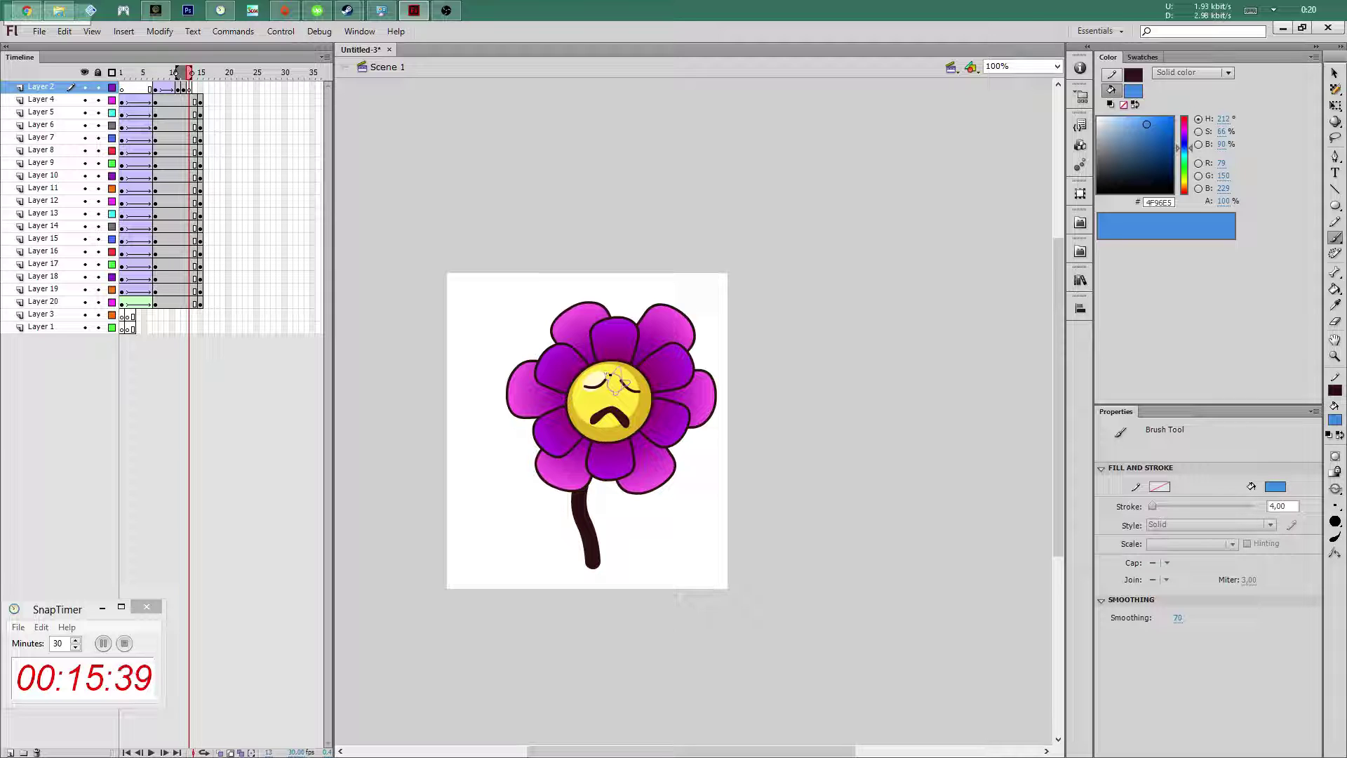
drag(615, 381, 615, 381)
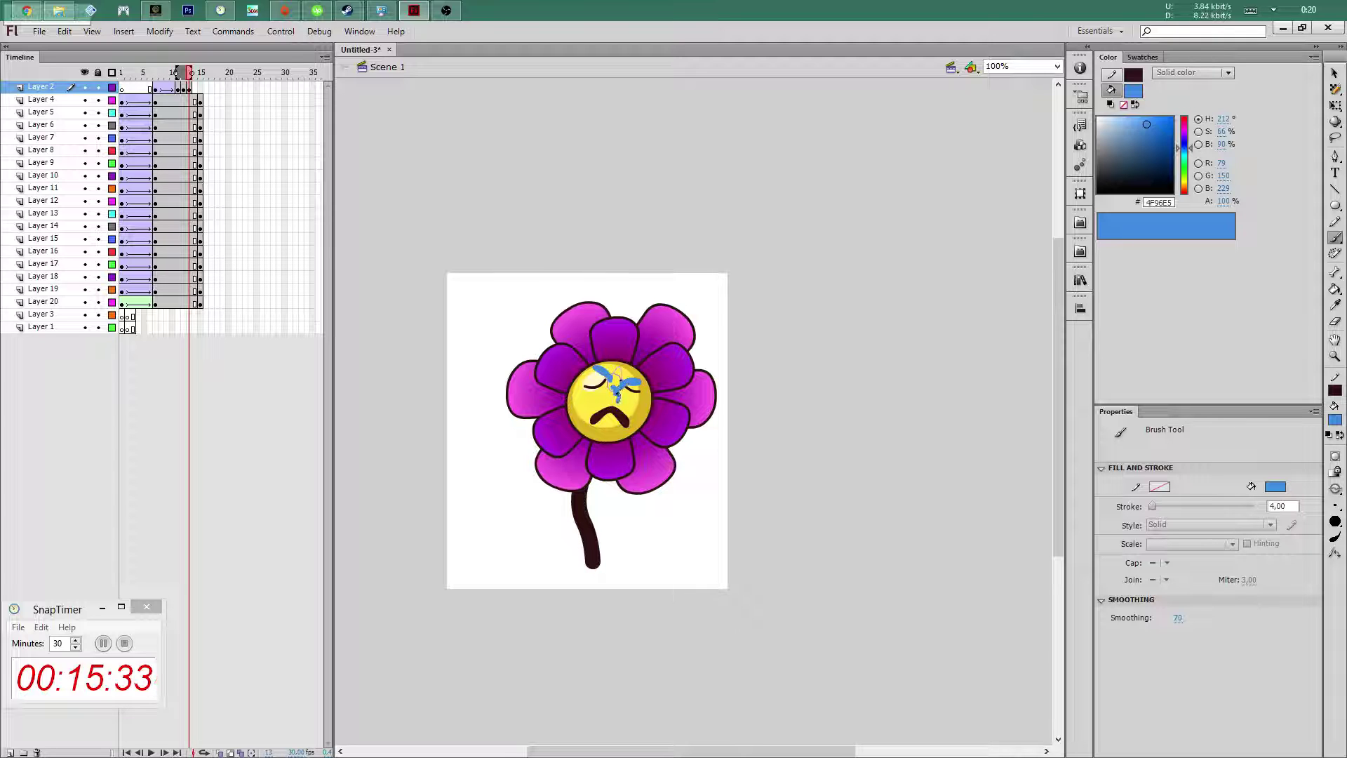
key(period)
drag(595, 366, 584, 367)
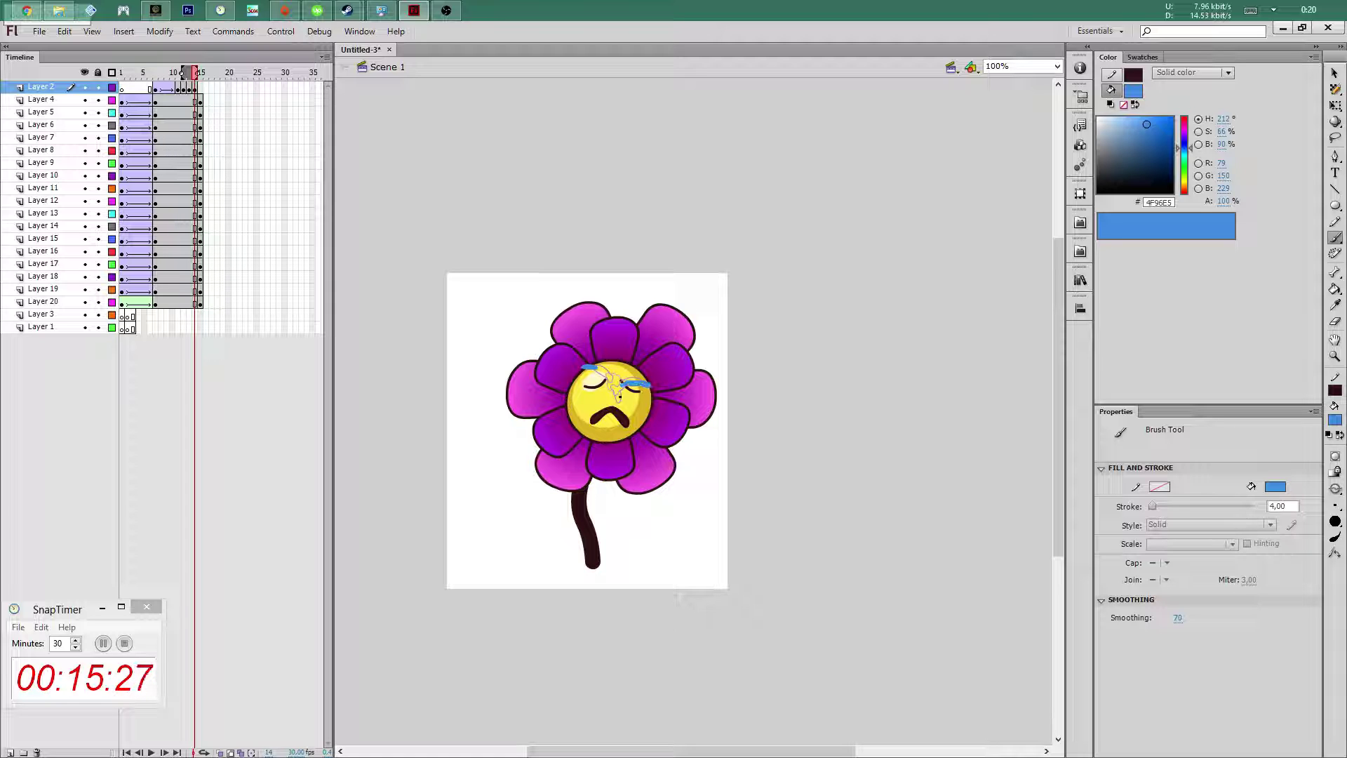
key(period)
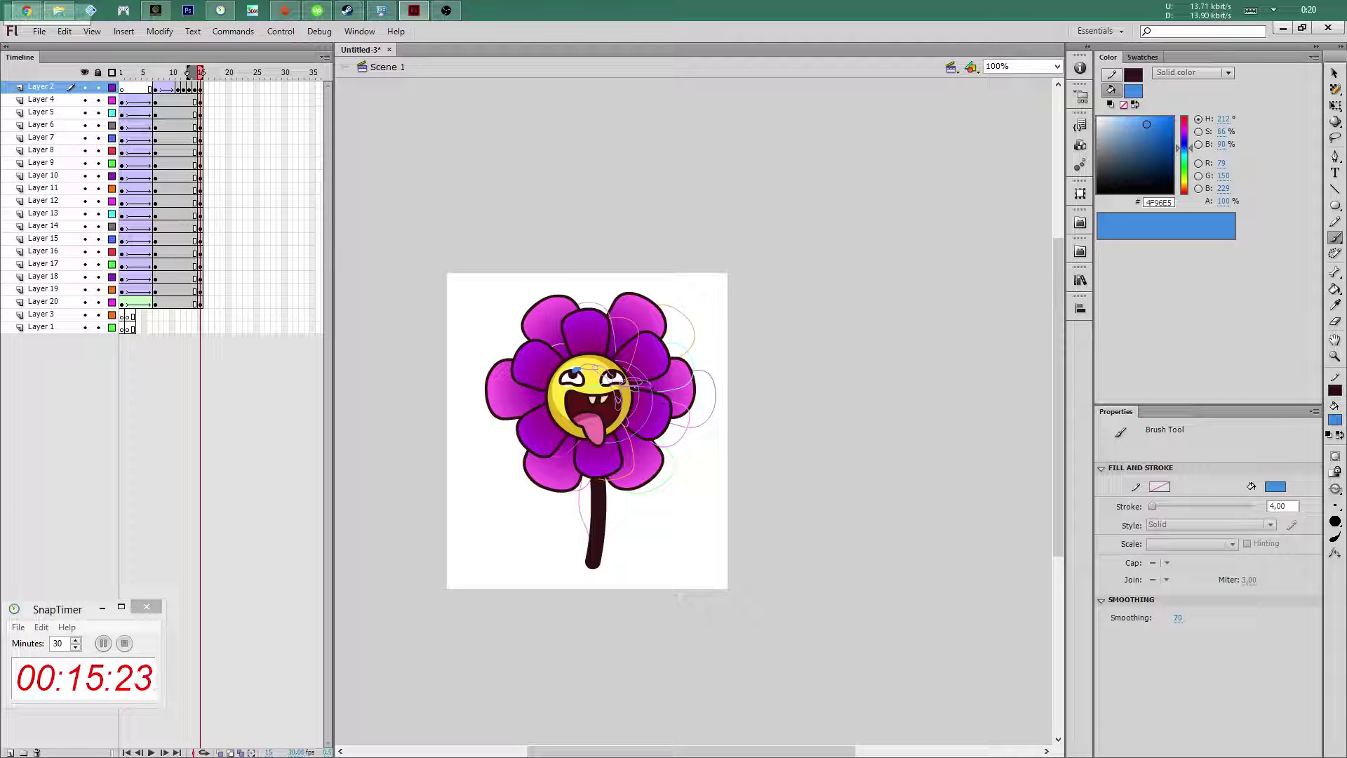
key(F6)
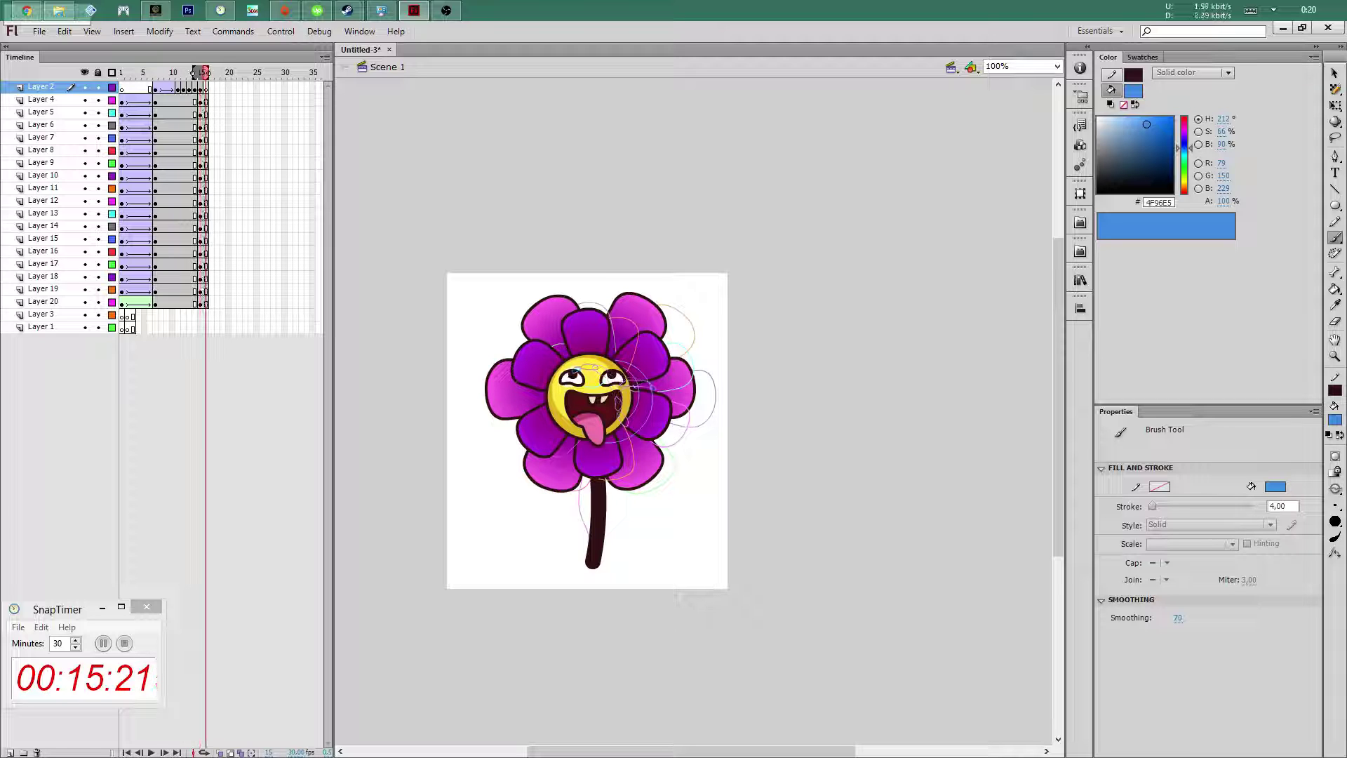
key(F6)
key(F6)
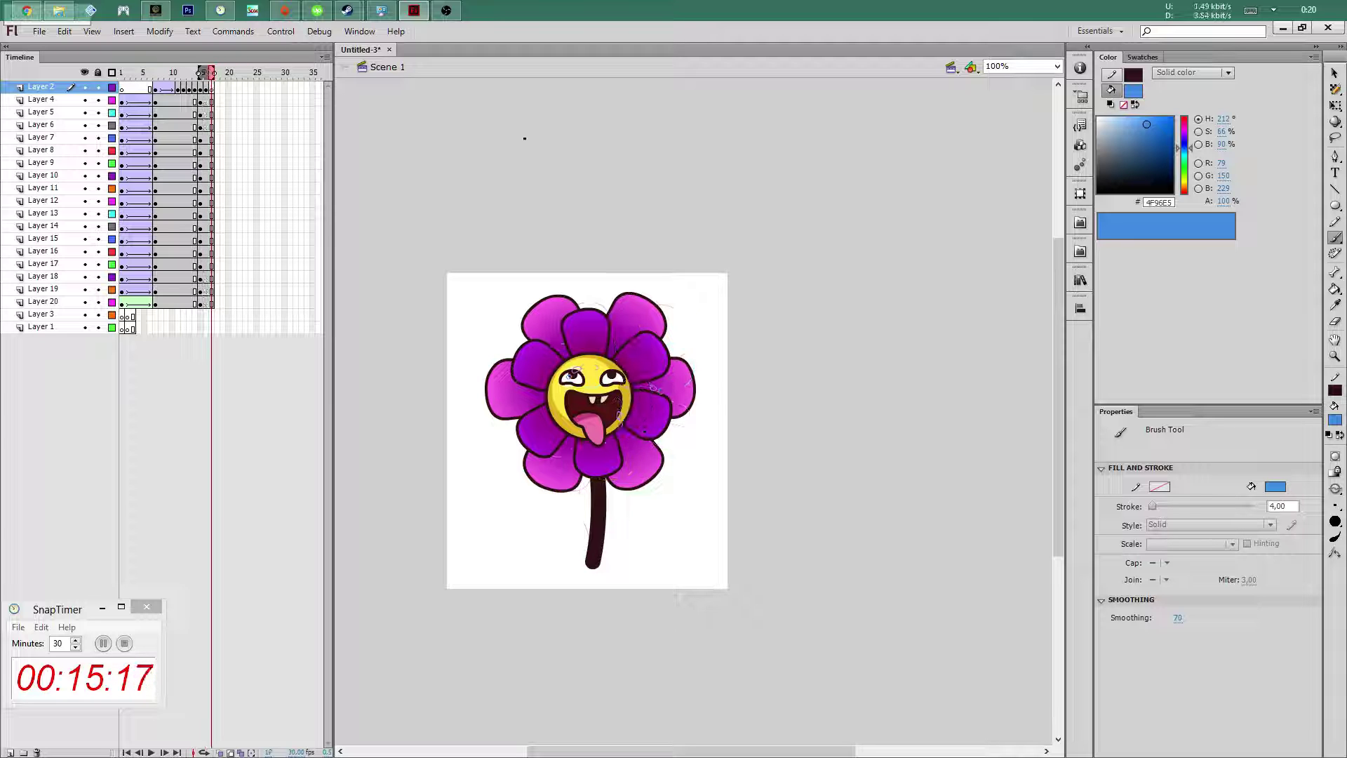
Preview the animation, then select frame 16 across Layers 4–19
key(Return)
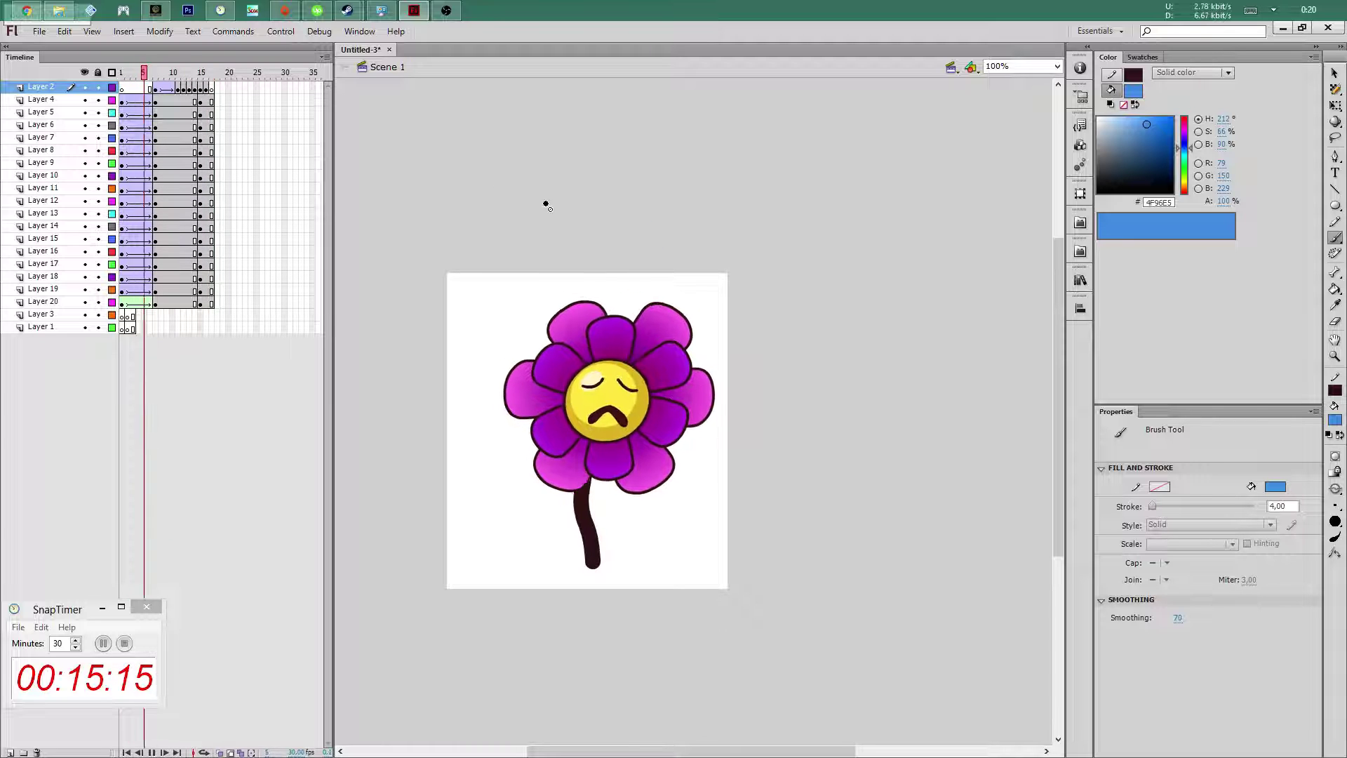
key(Return)
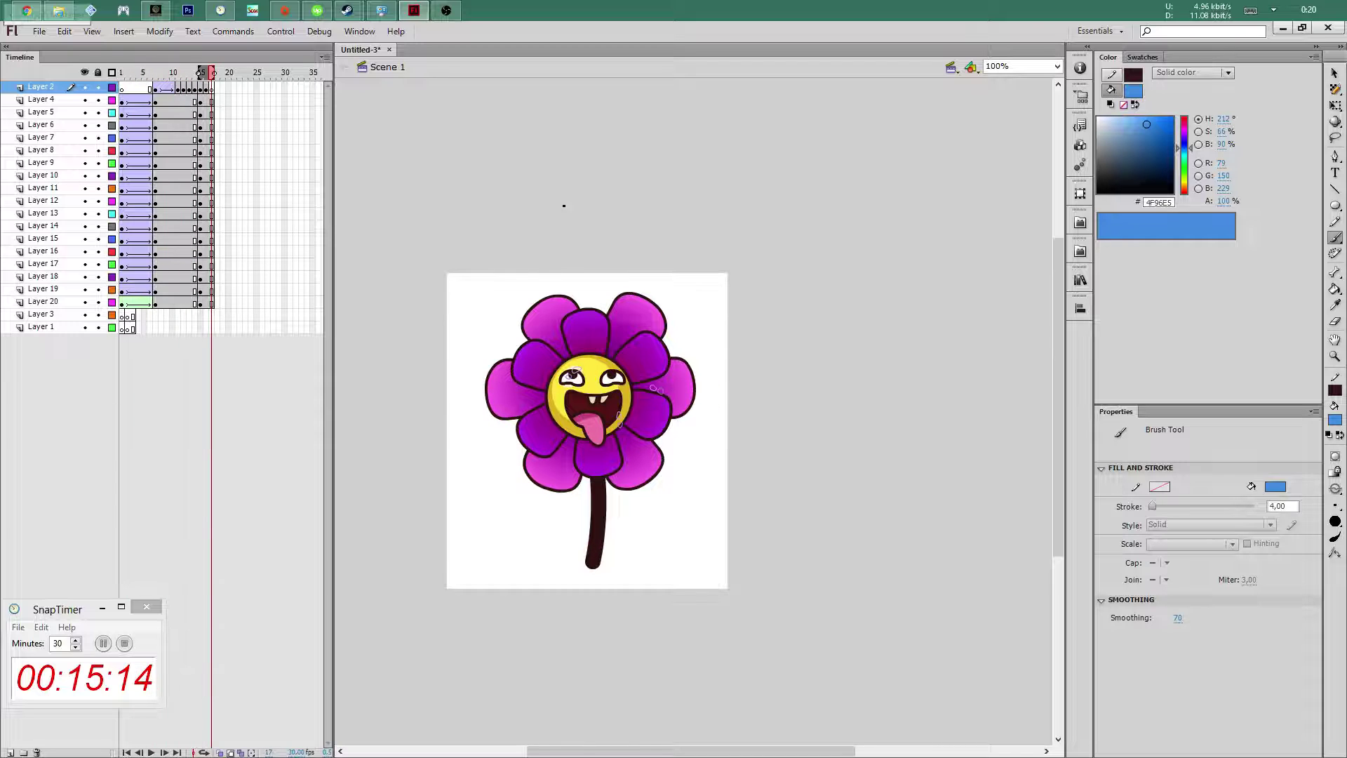
key(v)
click(174, 101)
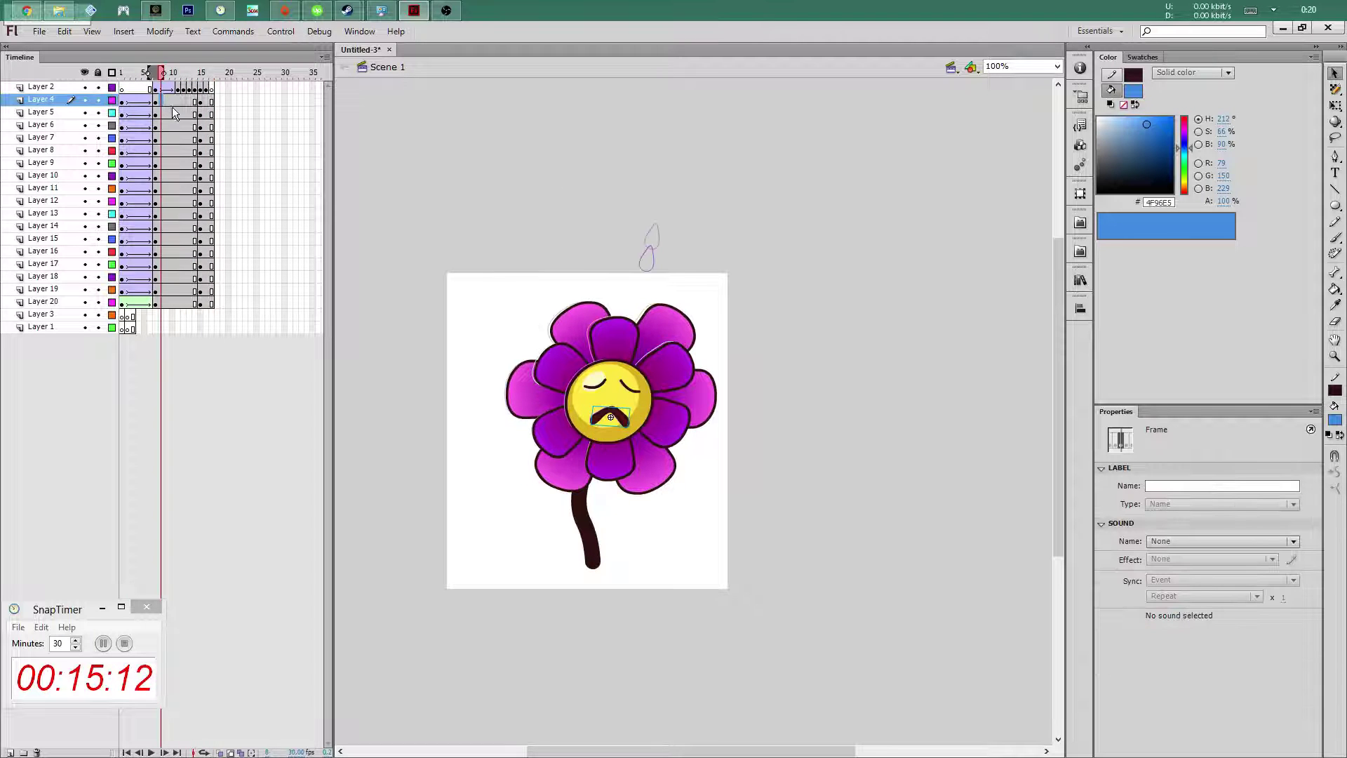
click(177, 125)
drag(207, 103, 200, 303)
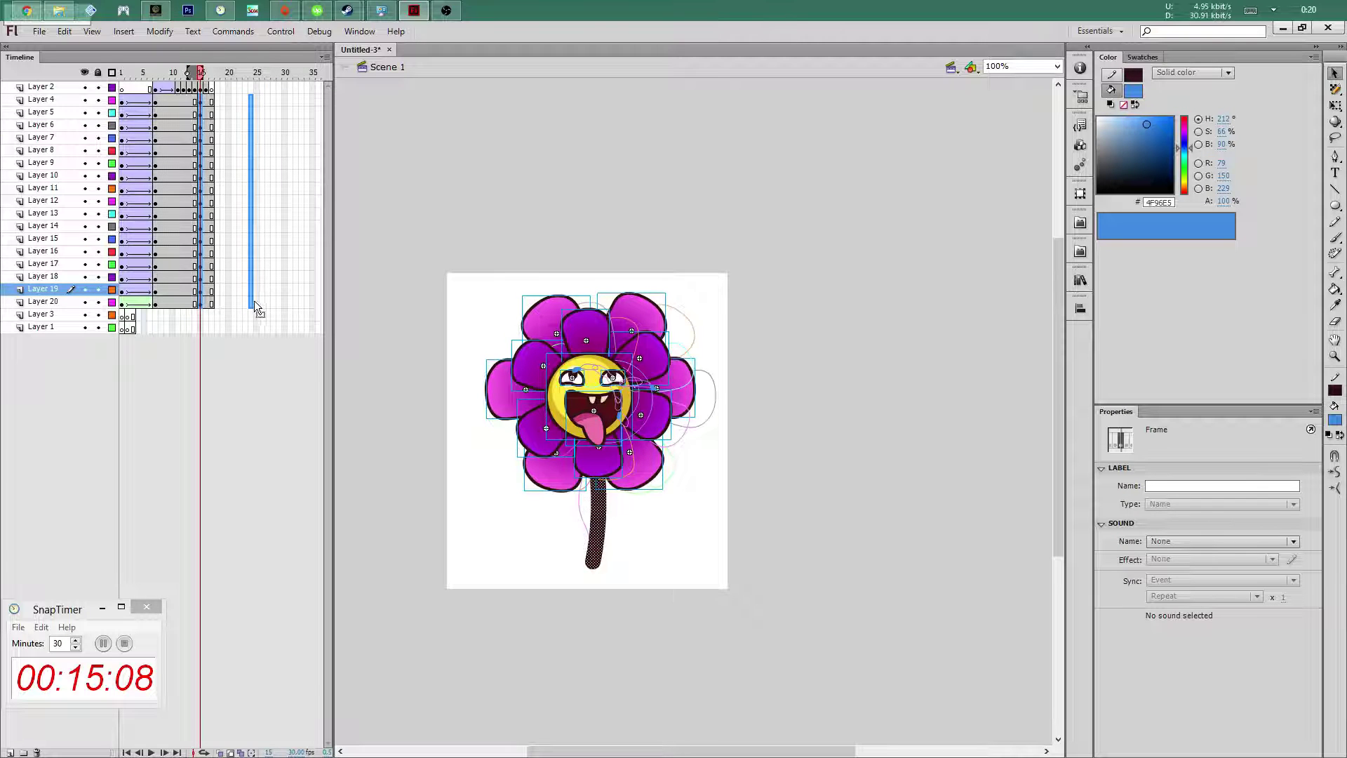
Extend the flower layers to frame 22 and insert keyframes at frame 14 on every layer
key(F5)
mouse_move(247, 302)
mouse_down()
mouse_move(201, 95)
mouse_move(195, 293)
mouse_up()
click(178, 104)
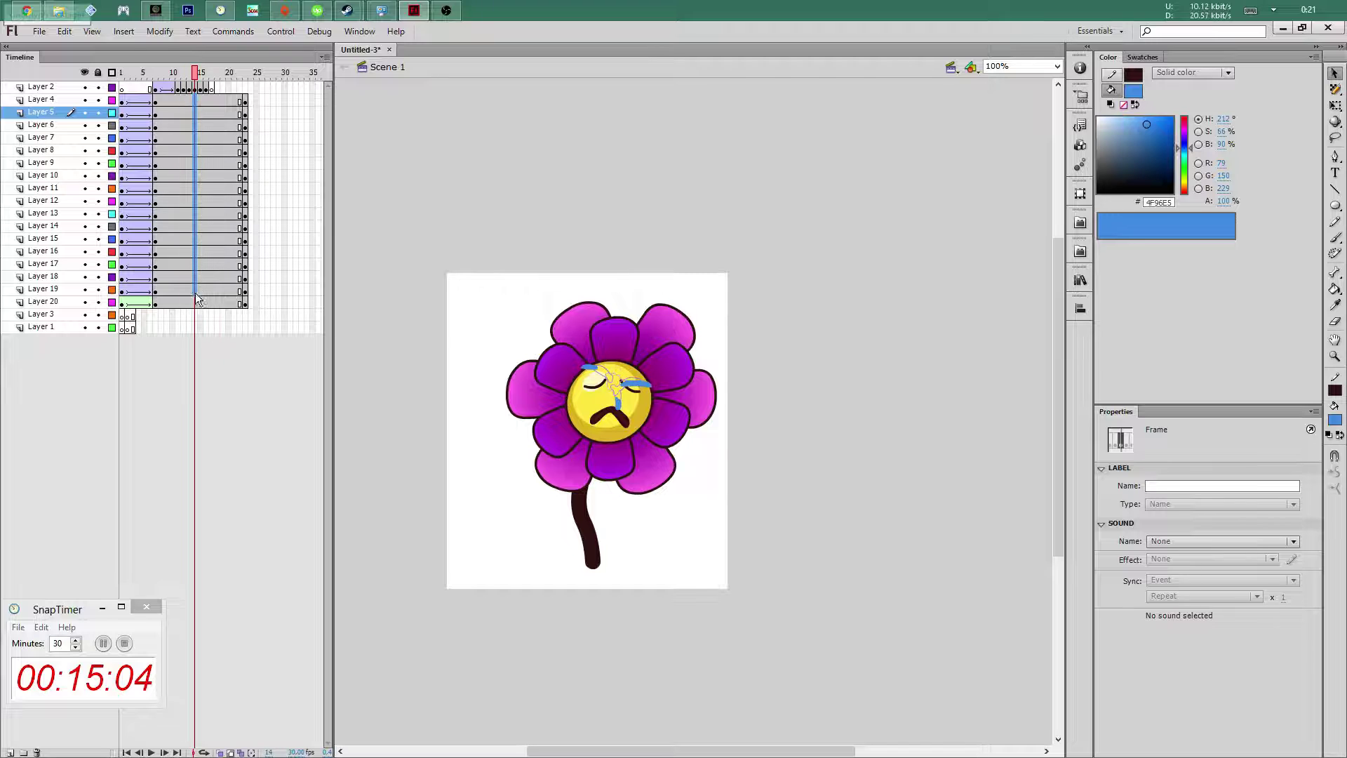
key(F6)
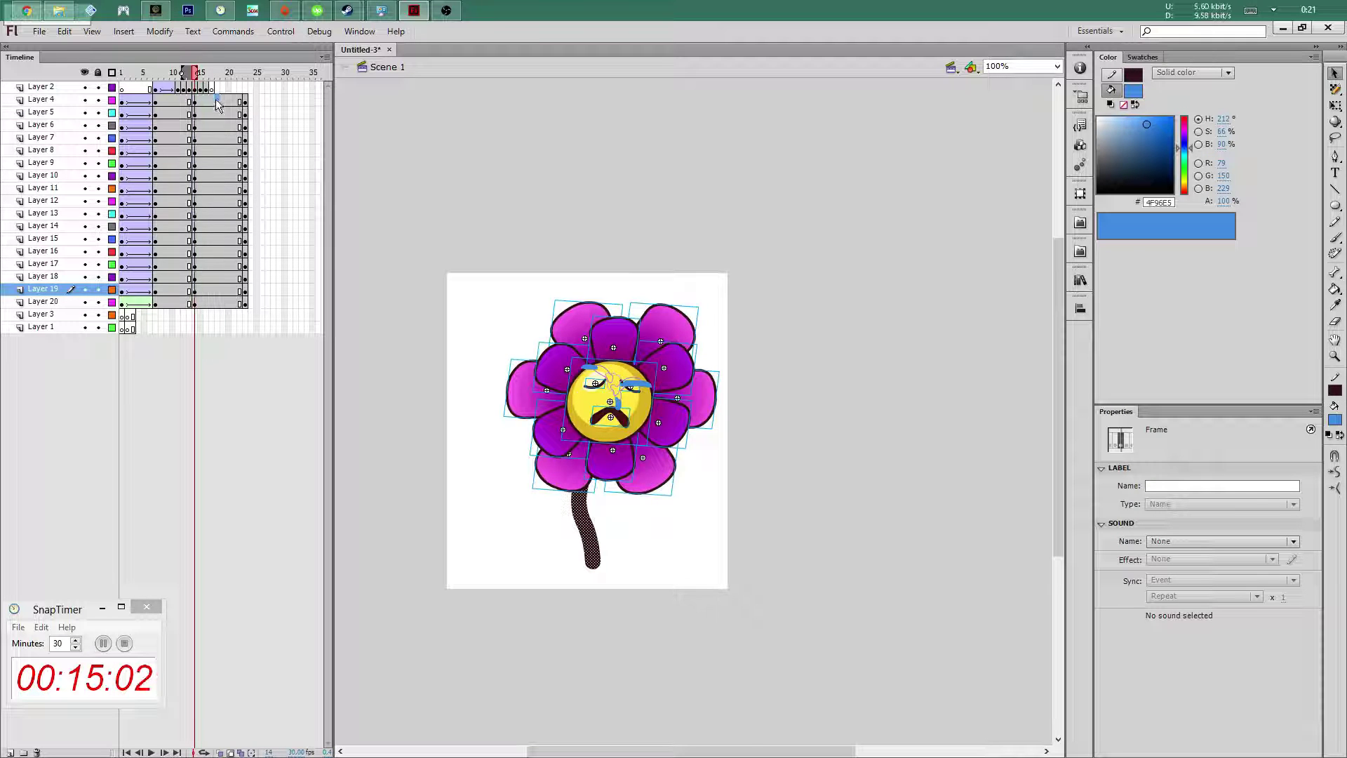
Add classic tweens from frame 14 to 18, a shape tween on Layer 20, and preview without onion skin
drag(217, 101, 220, 298)
right_click(221, 298)
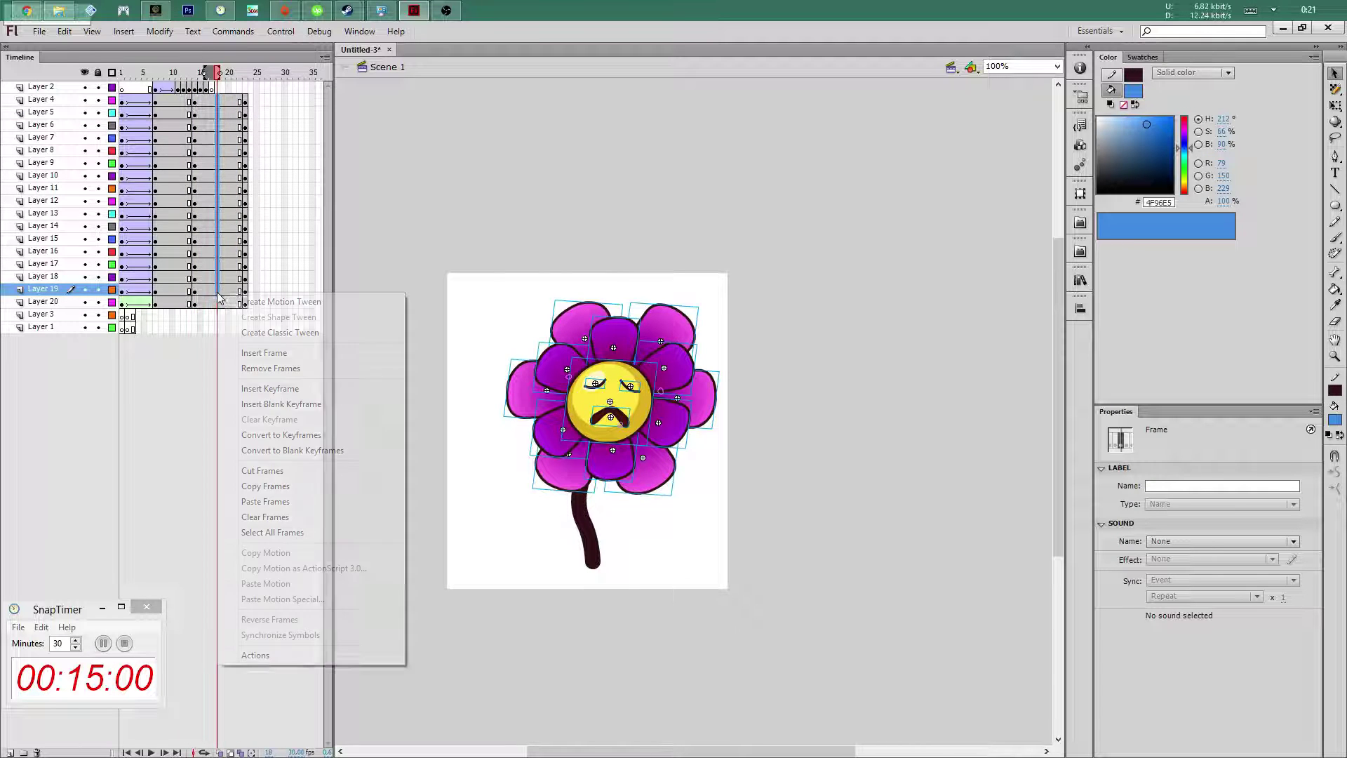
click(280, 333)
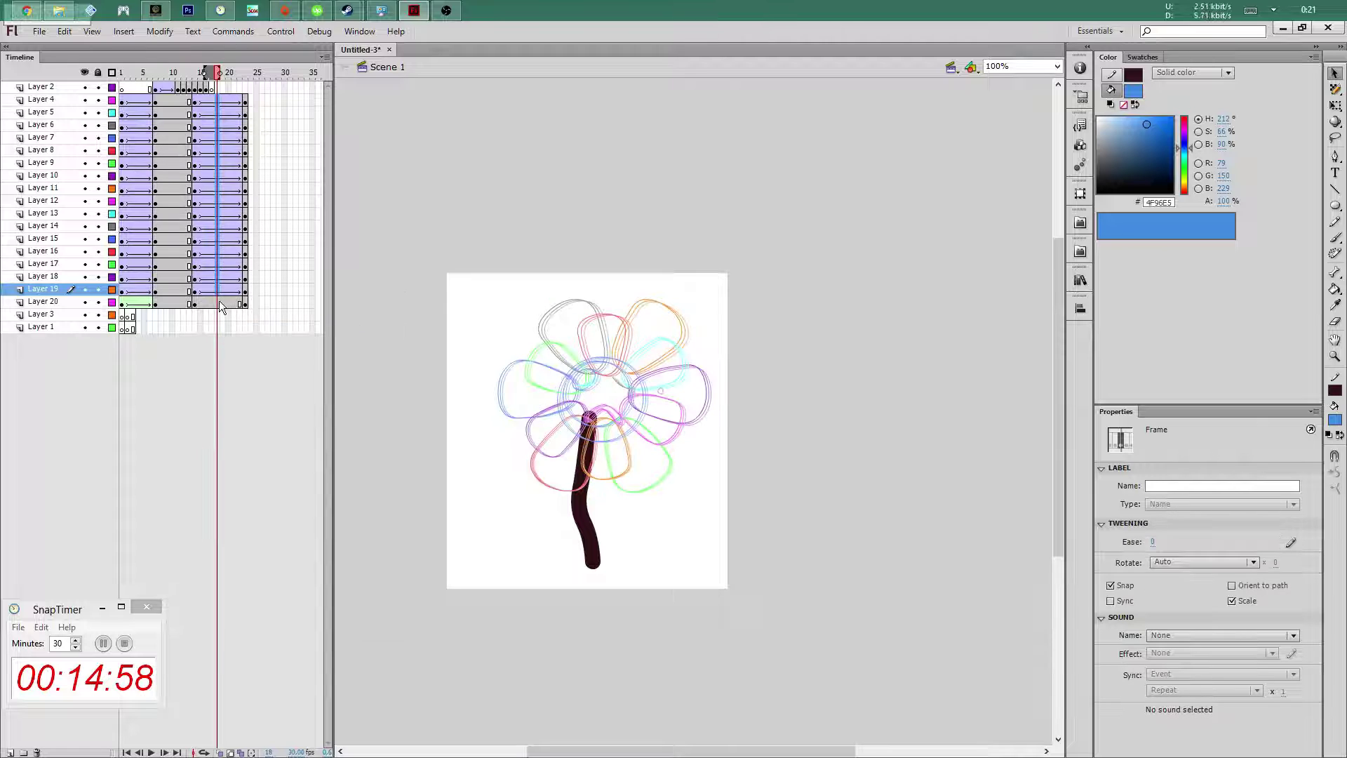
right_click(221, 304)
click(256, 328)
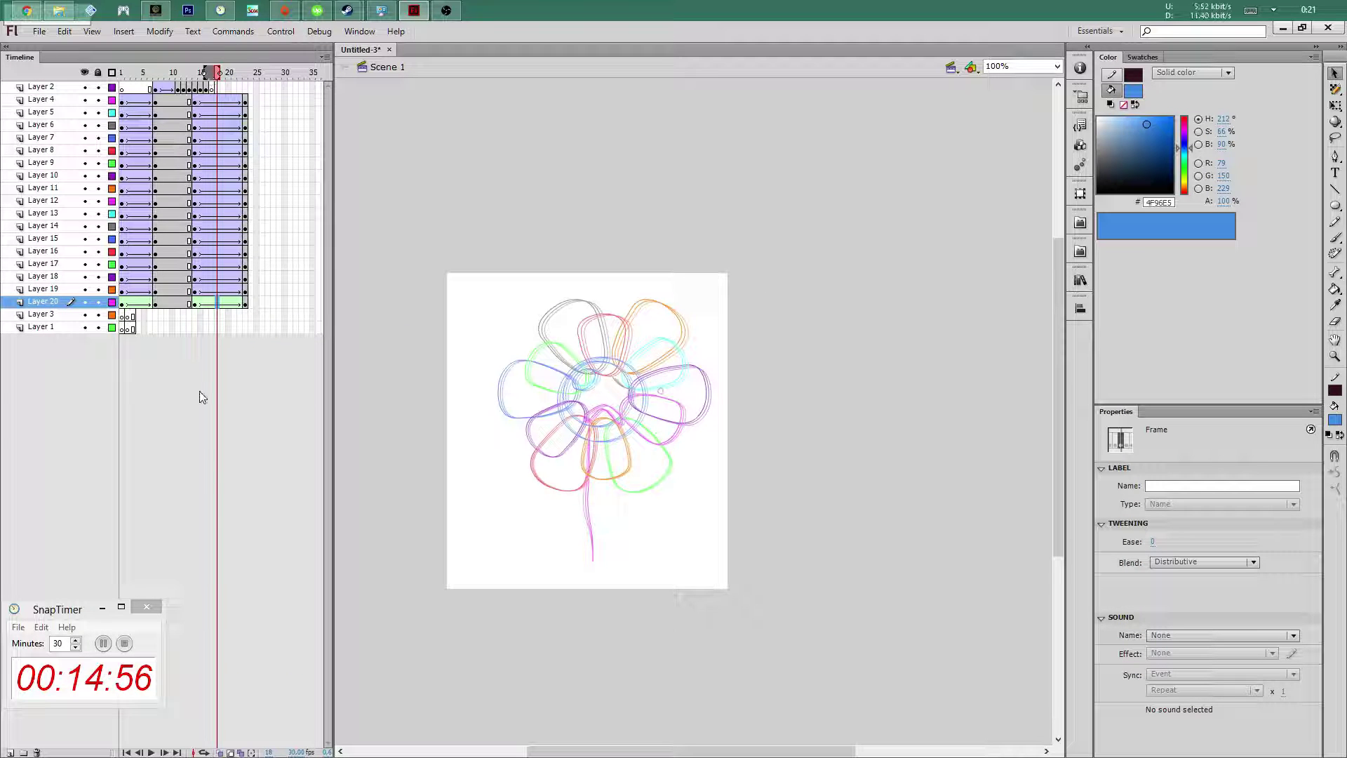
click(230, 752)
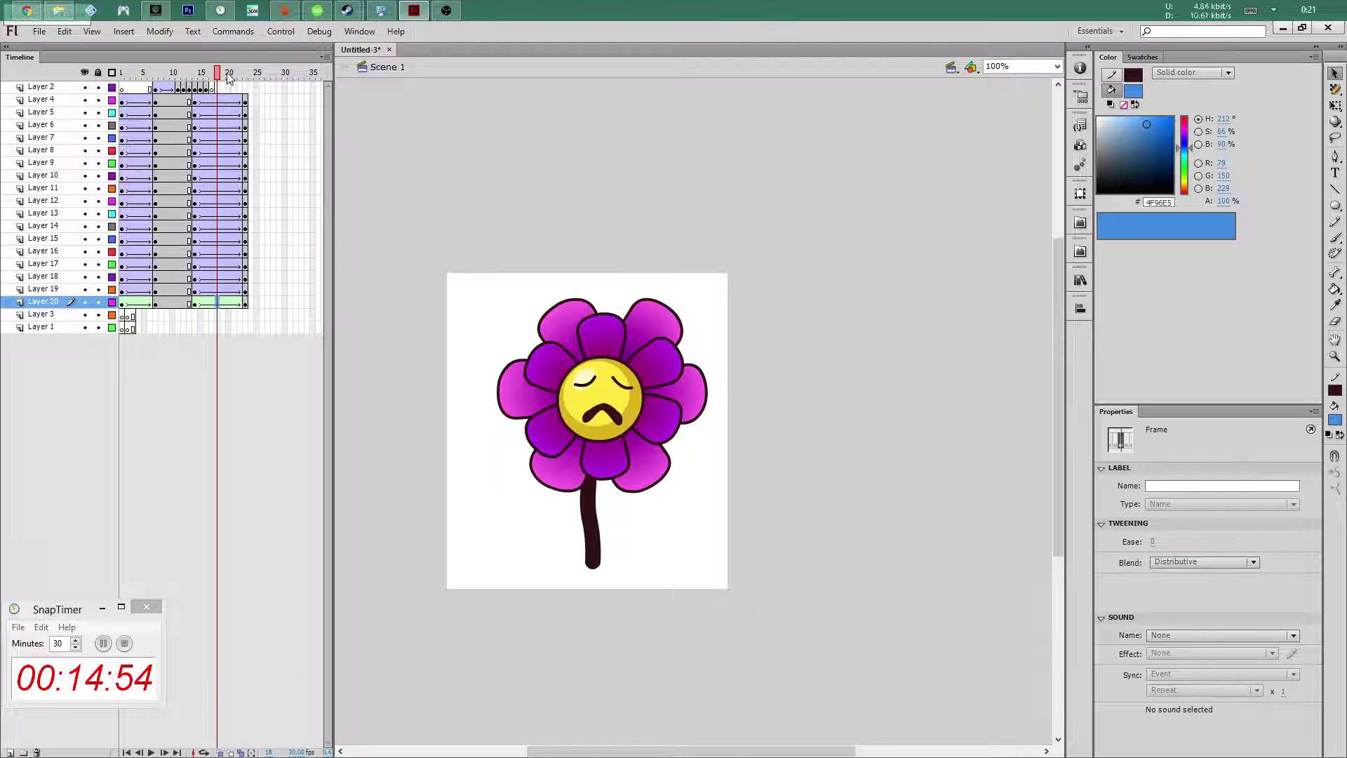
mouse_move(227, 75)
mouse_down()
mouse_move(199, 91)
mouse_move(259, 82)
mouse_up()
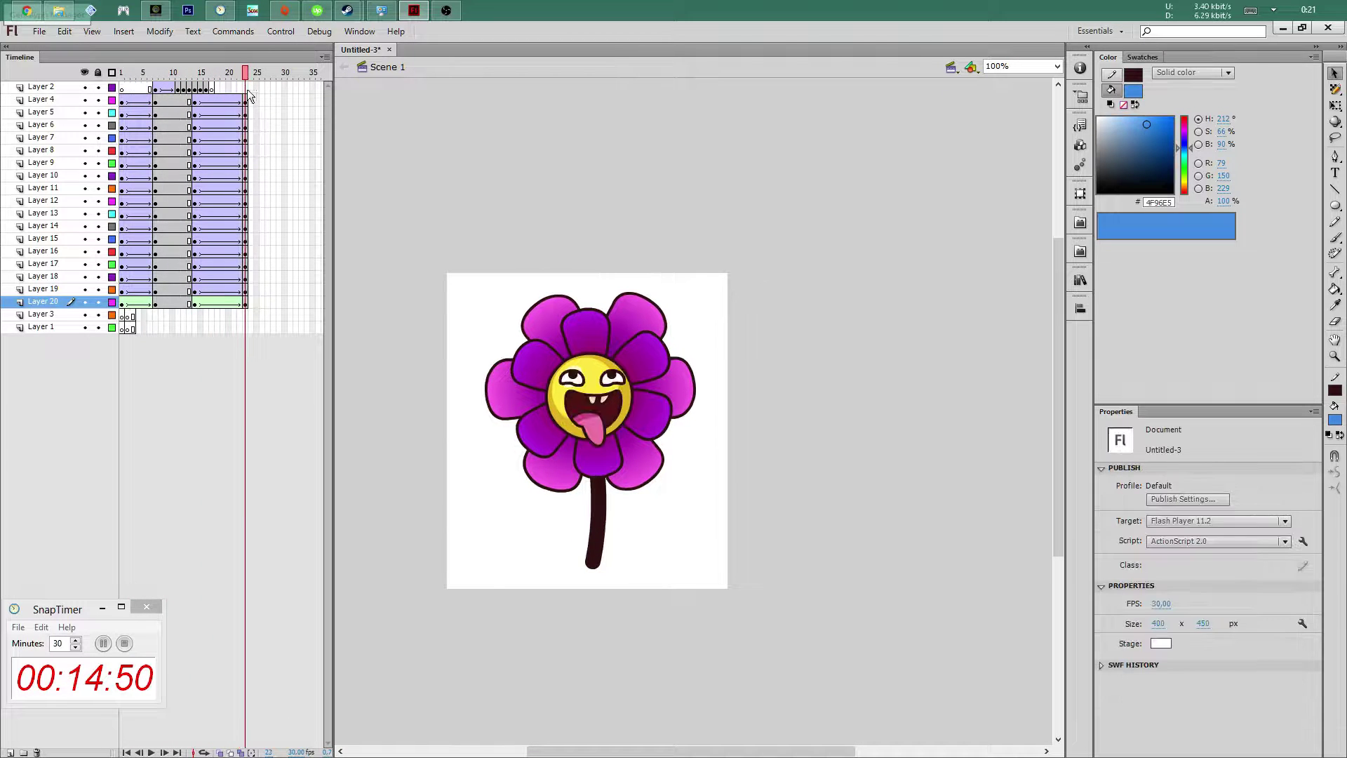
At frame 14, swap the flower's left eye for Symbol 1, the open eye
click(246, 102)
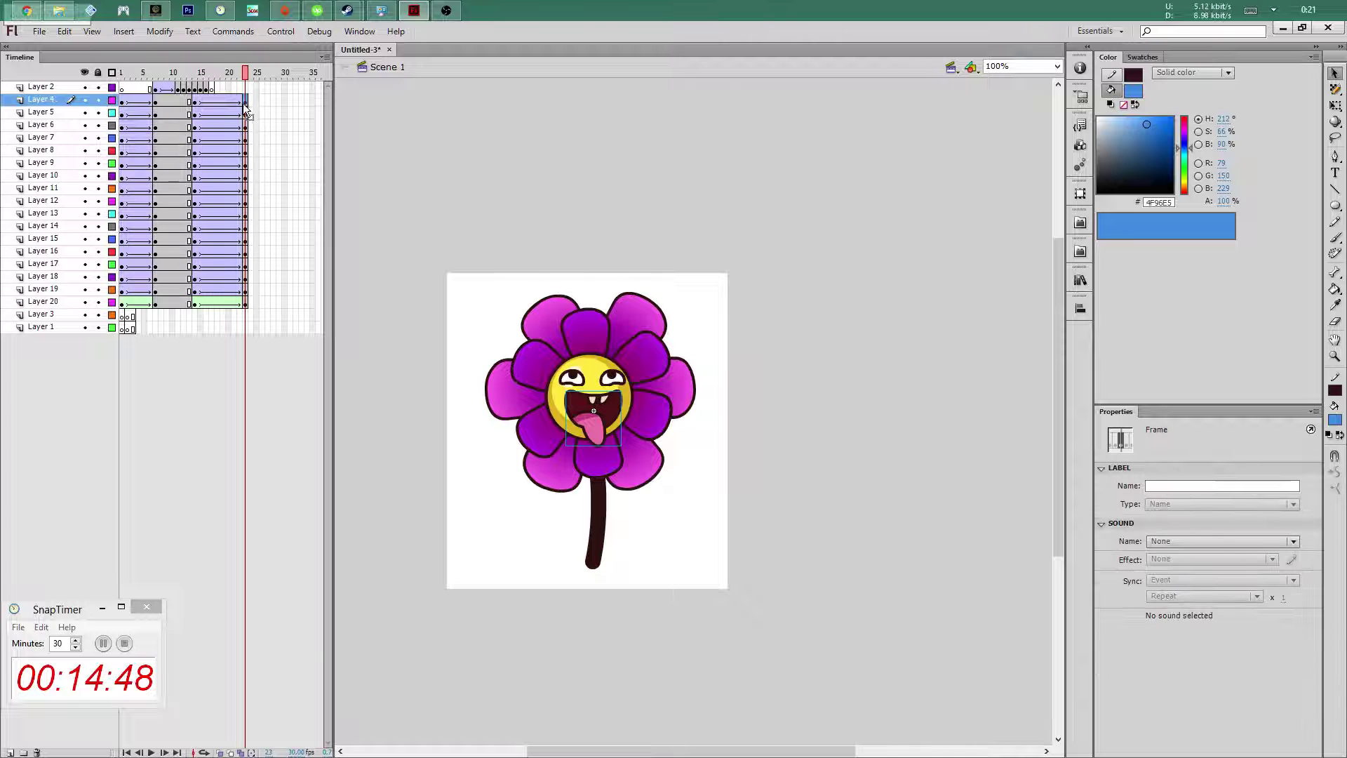
click(196, 101)
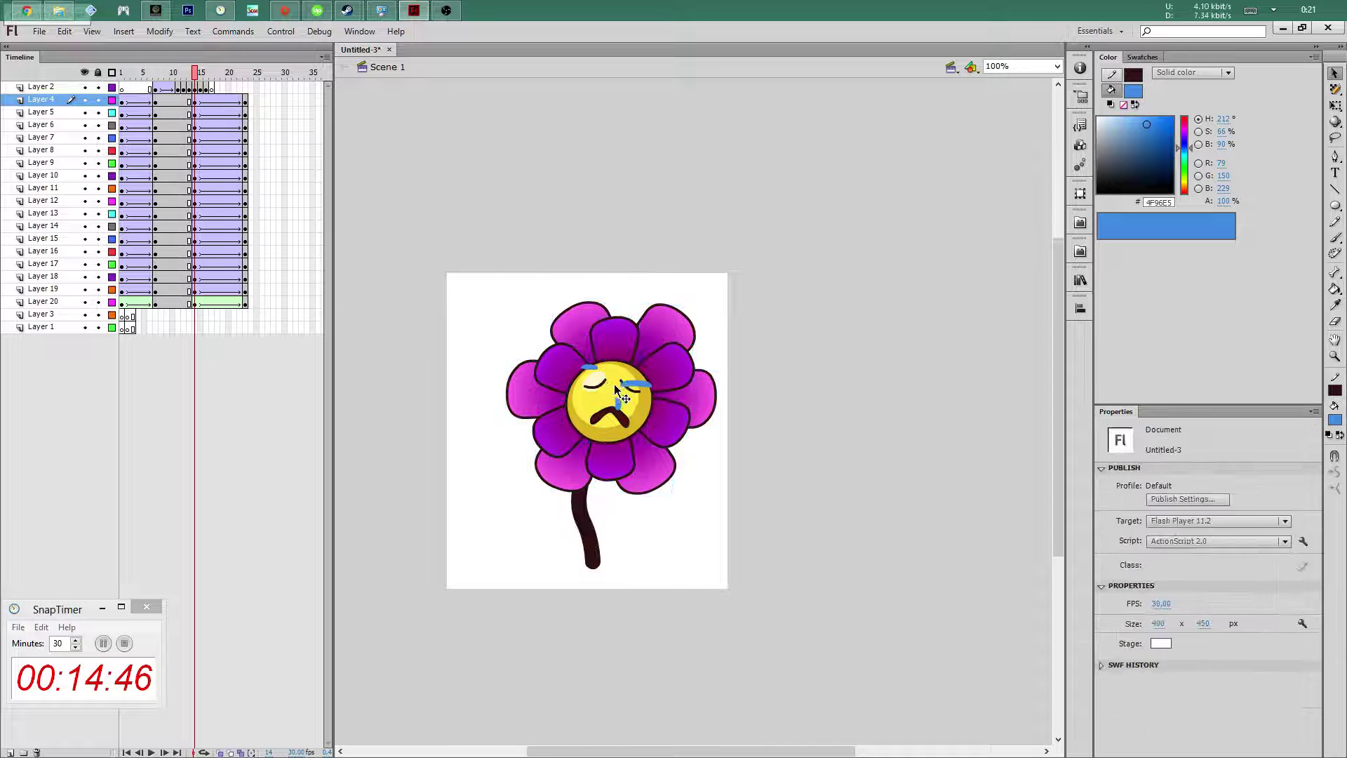
click(597, 383)
click(1280, 473)
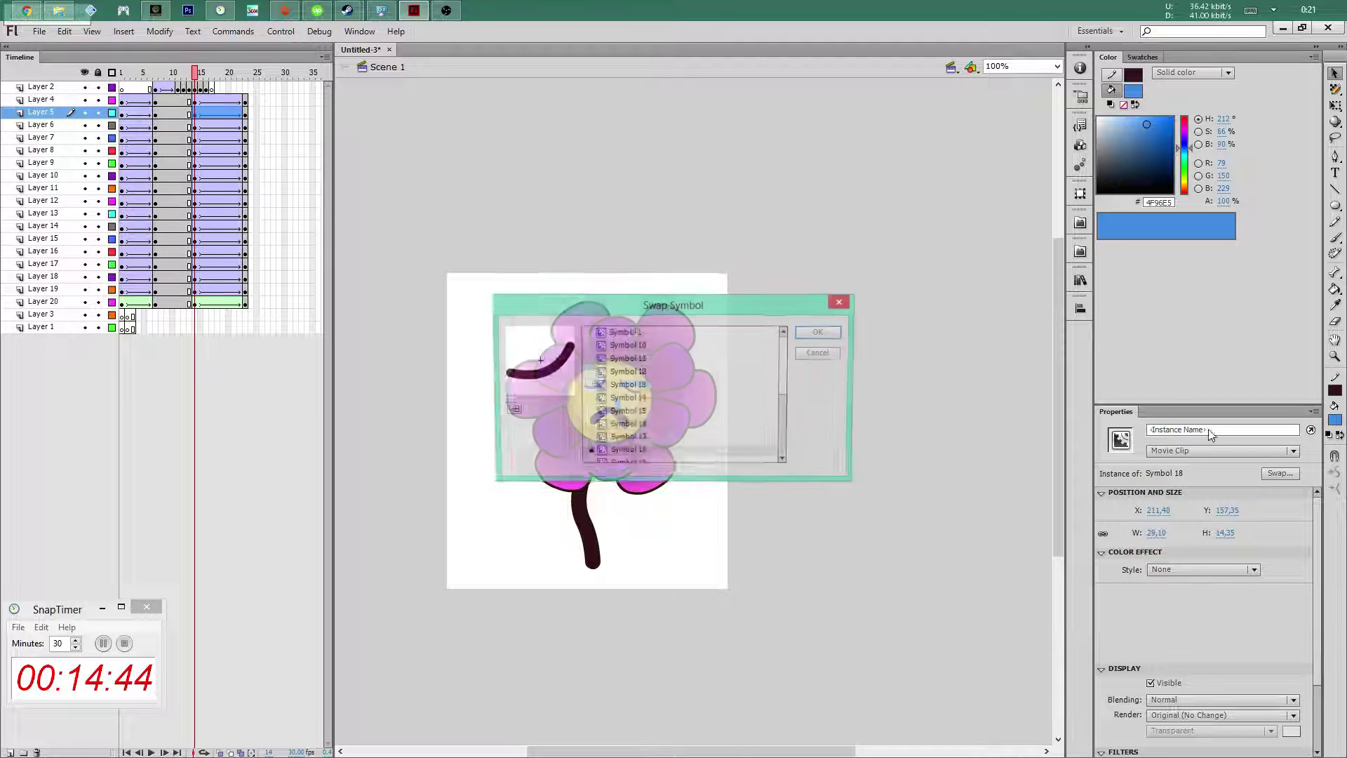
click(667, 344)
click(686, 331)
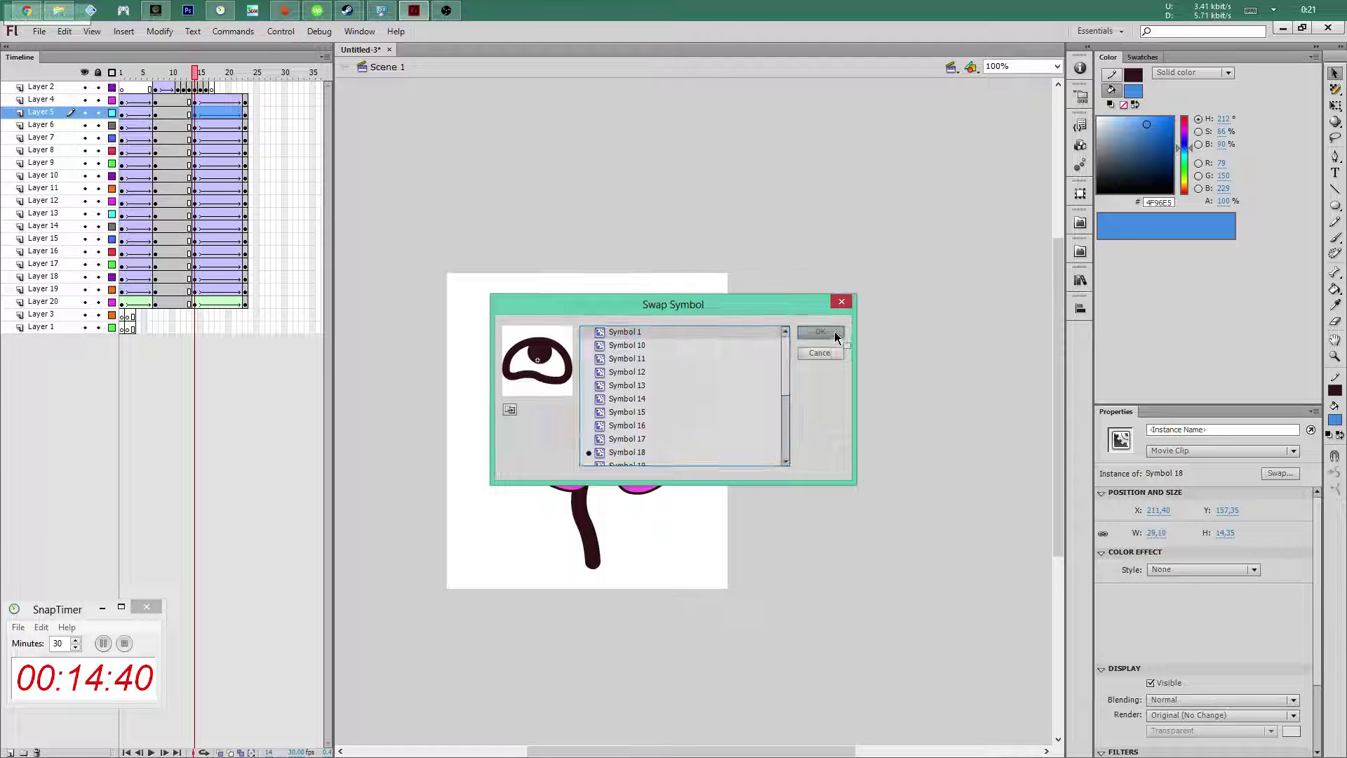
key(Return)
Swap the winking eye for Symbol 2
click(638, 391)
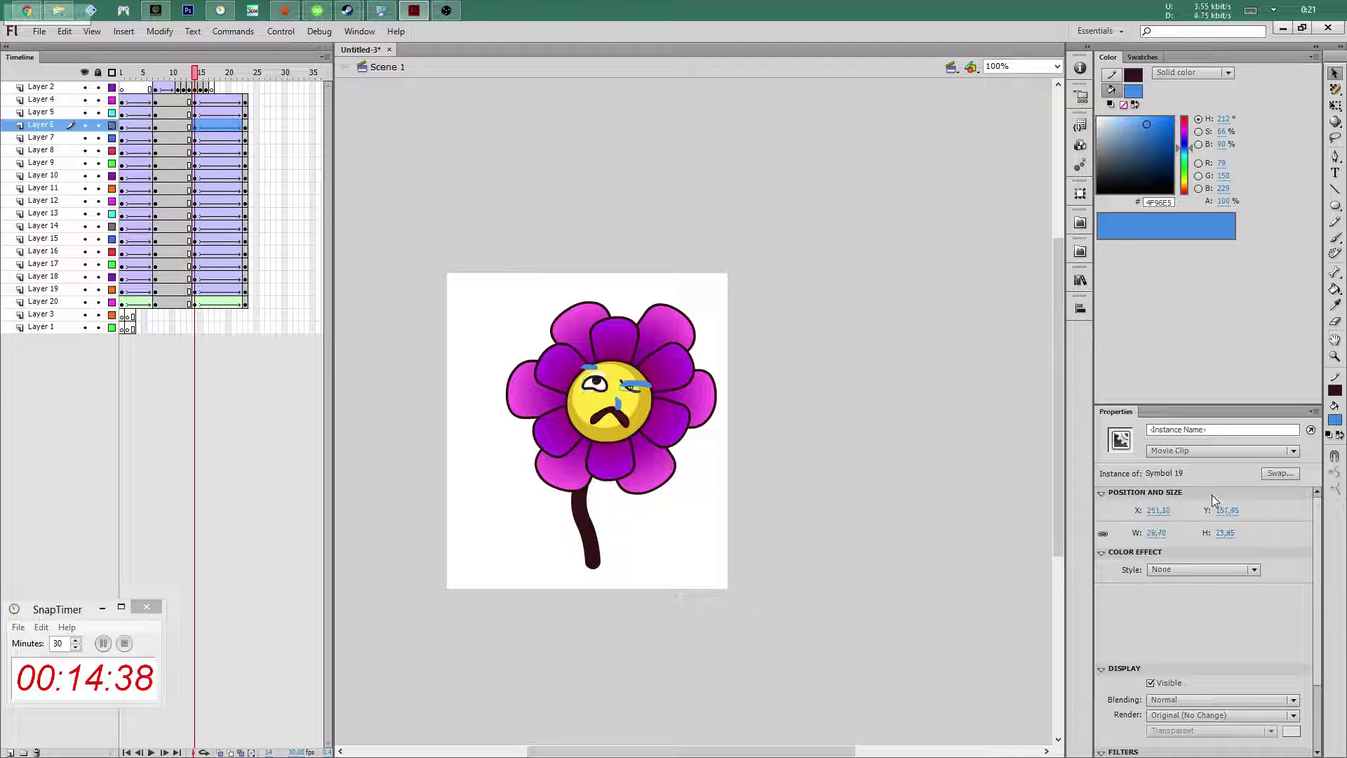
click(1281, 472)
drag(780, 374, 777, 434)
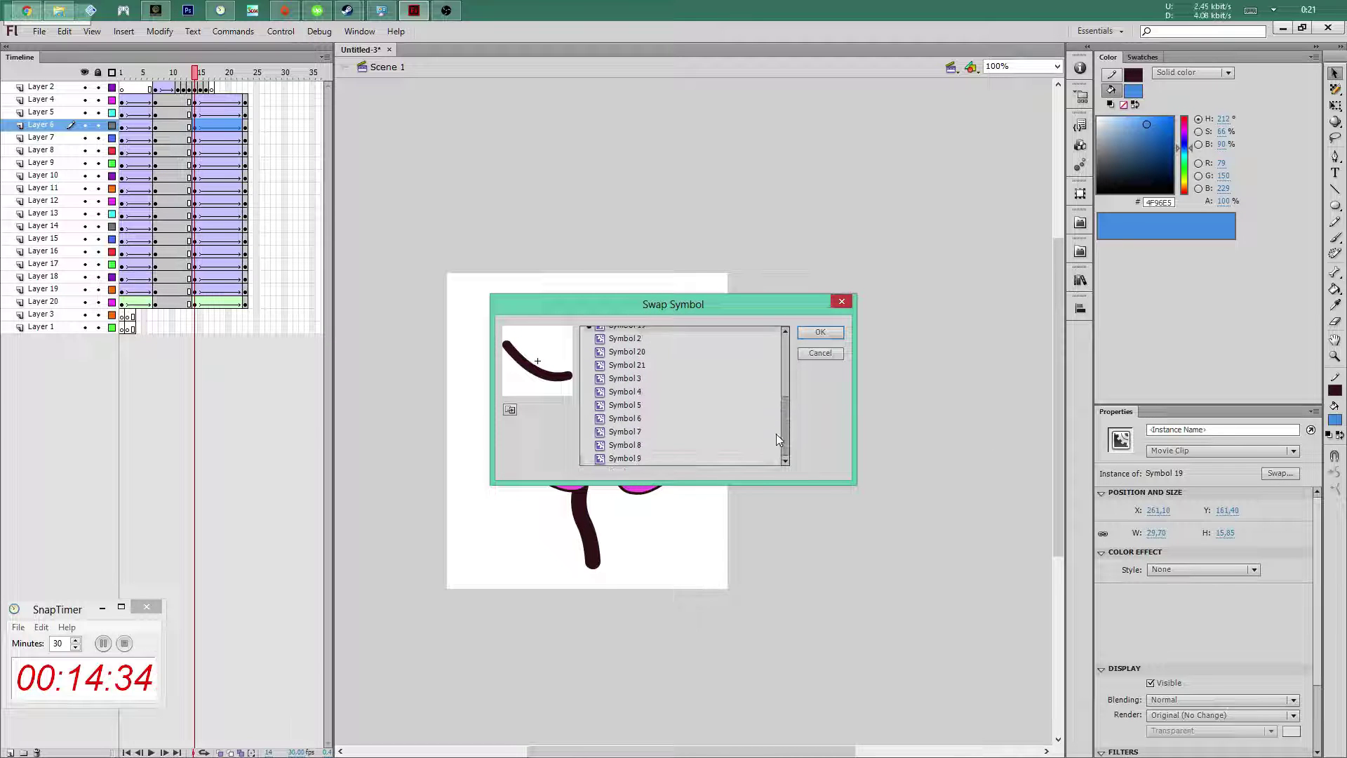
click(641, 336)
click(820, 332)
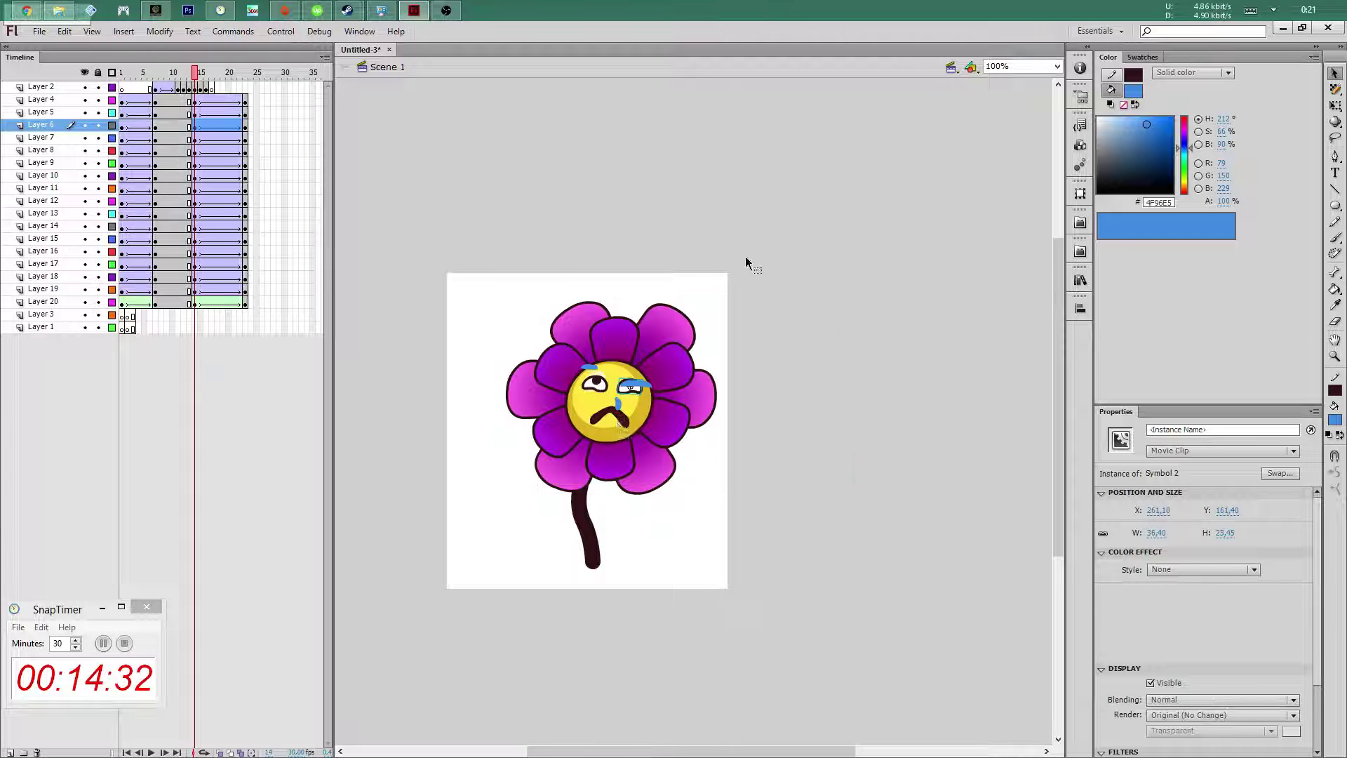
Swap the mouth for Symbol 3, the grinning tongue-out mouth, and squash it shorter
click(625, 415)
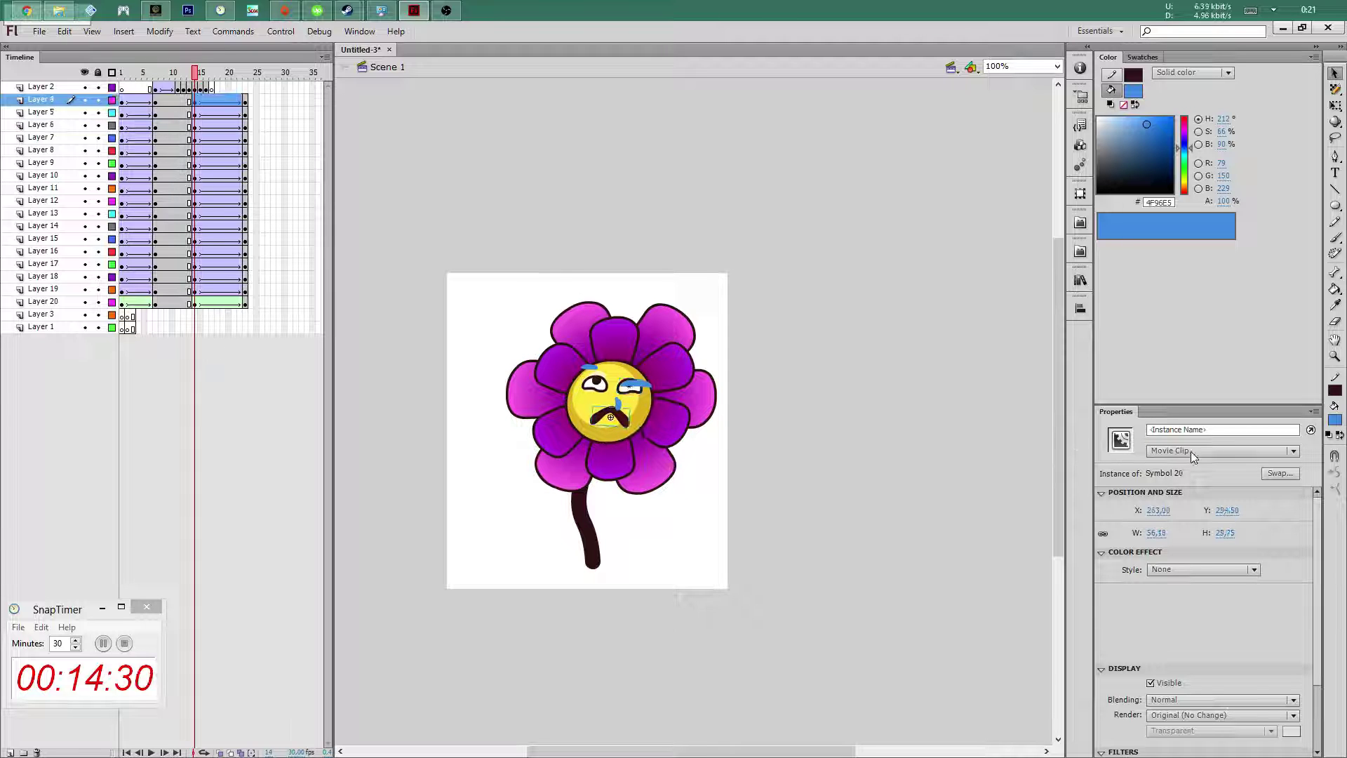
click(1284, 472)
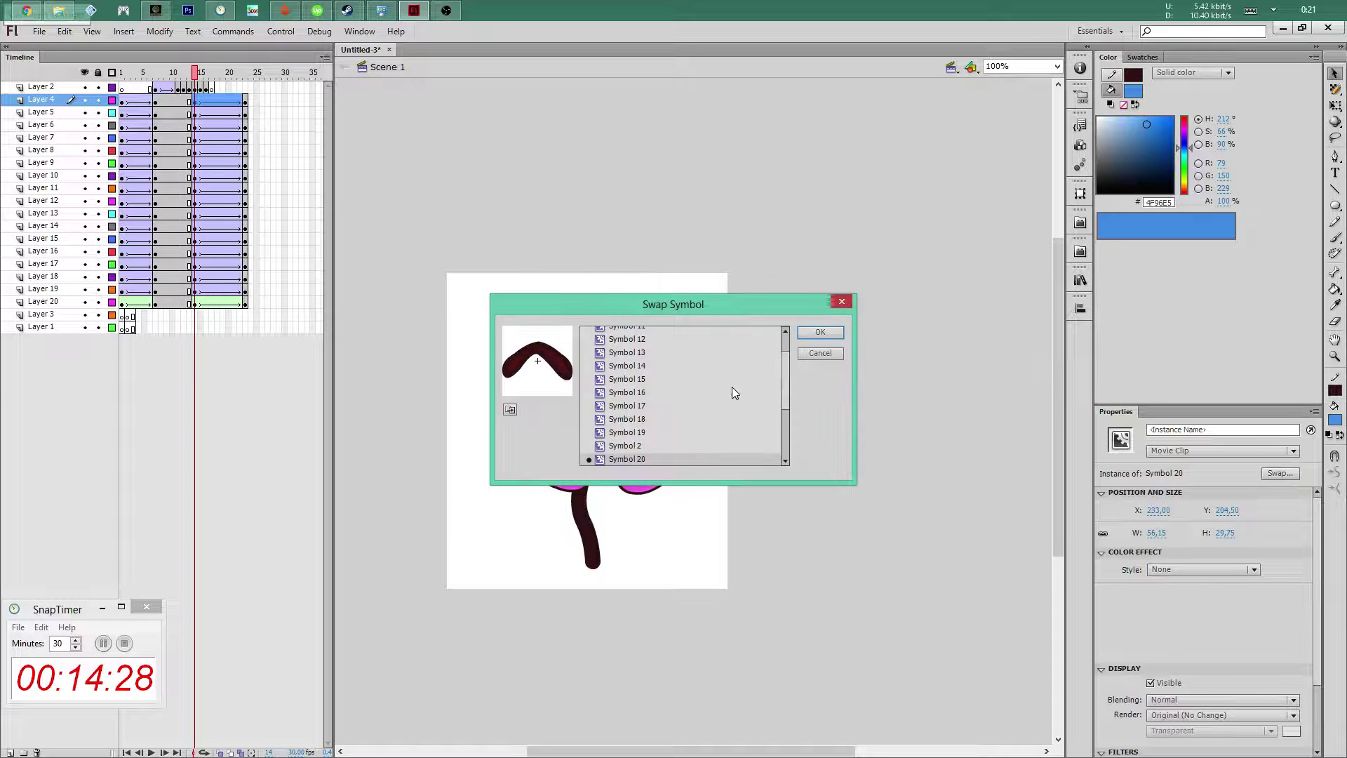
drag(781, 397, 776, 447)
click(638, 378)
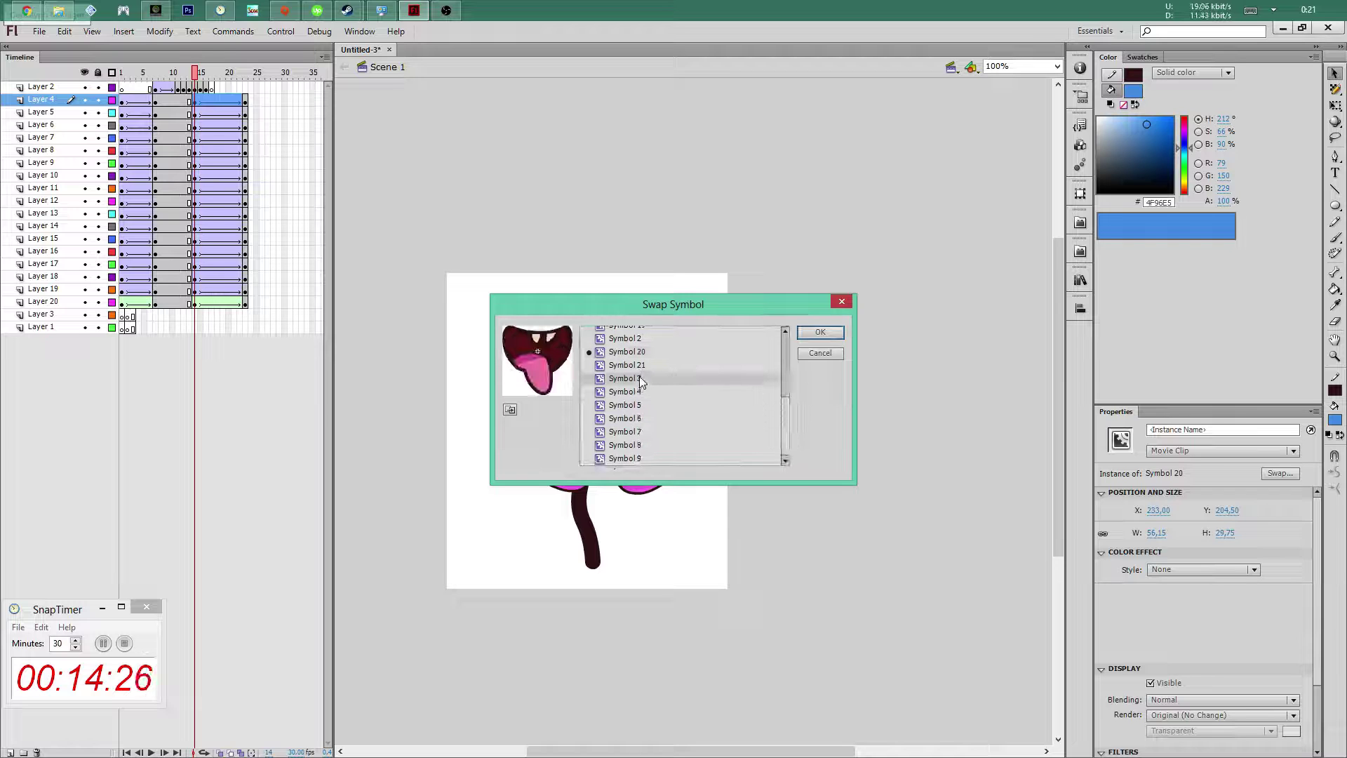
click(839, 331)
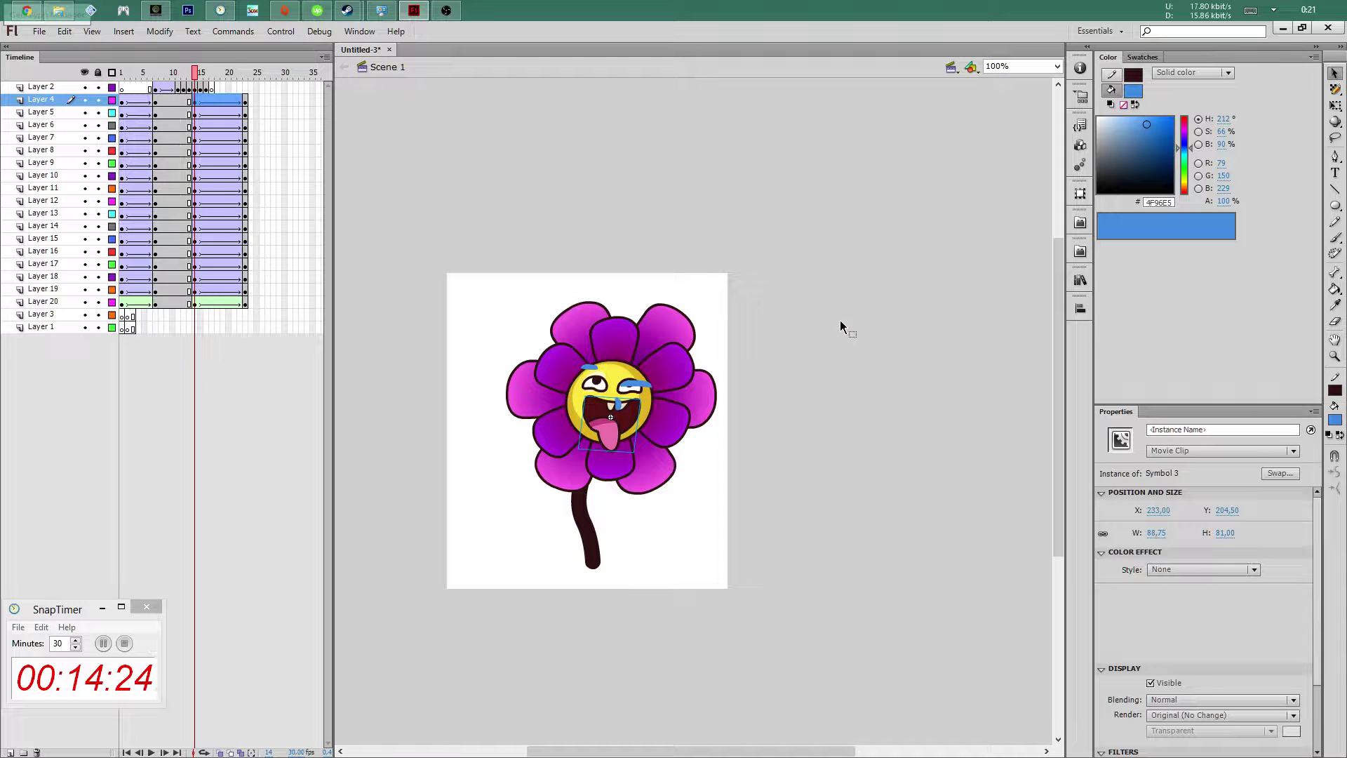
key(q)
drag(607, 450, 612, 426)
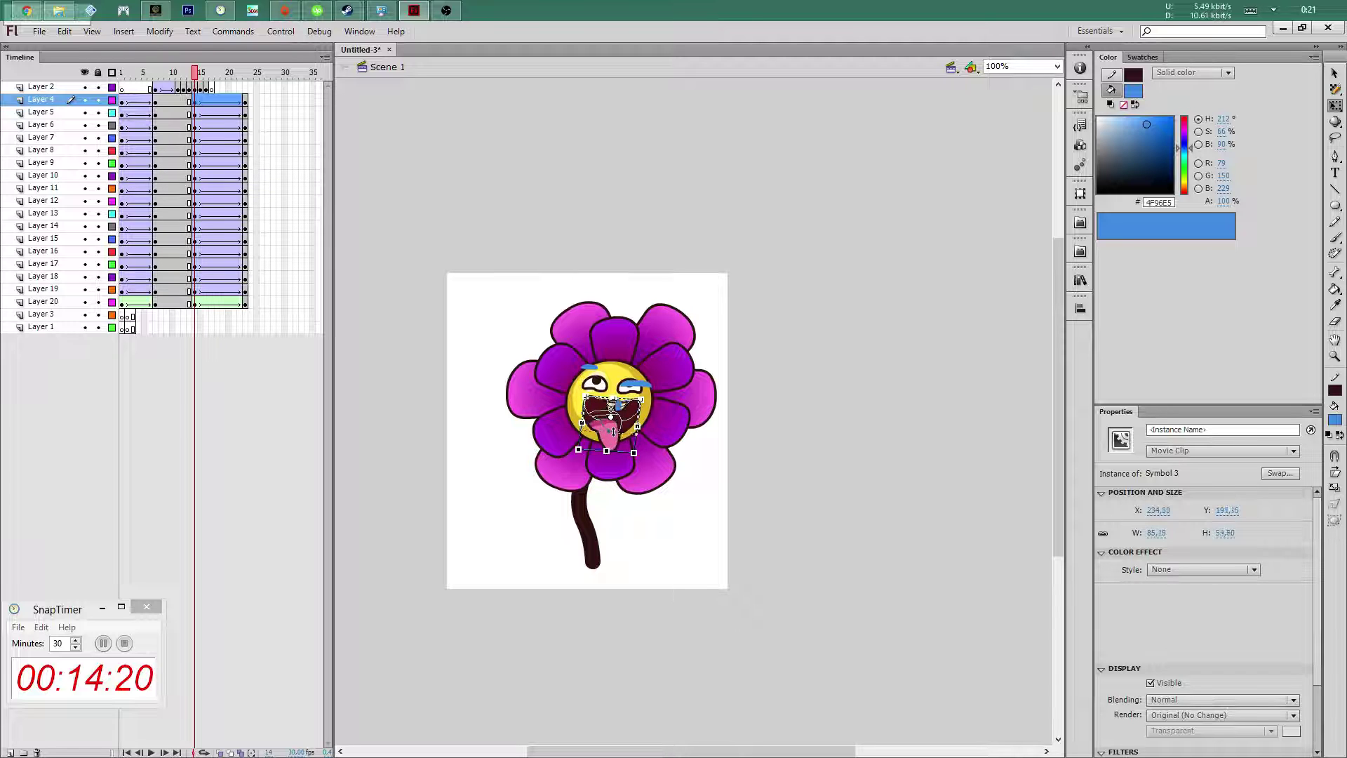
drag(612, 426, 613, 429)
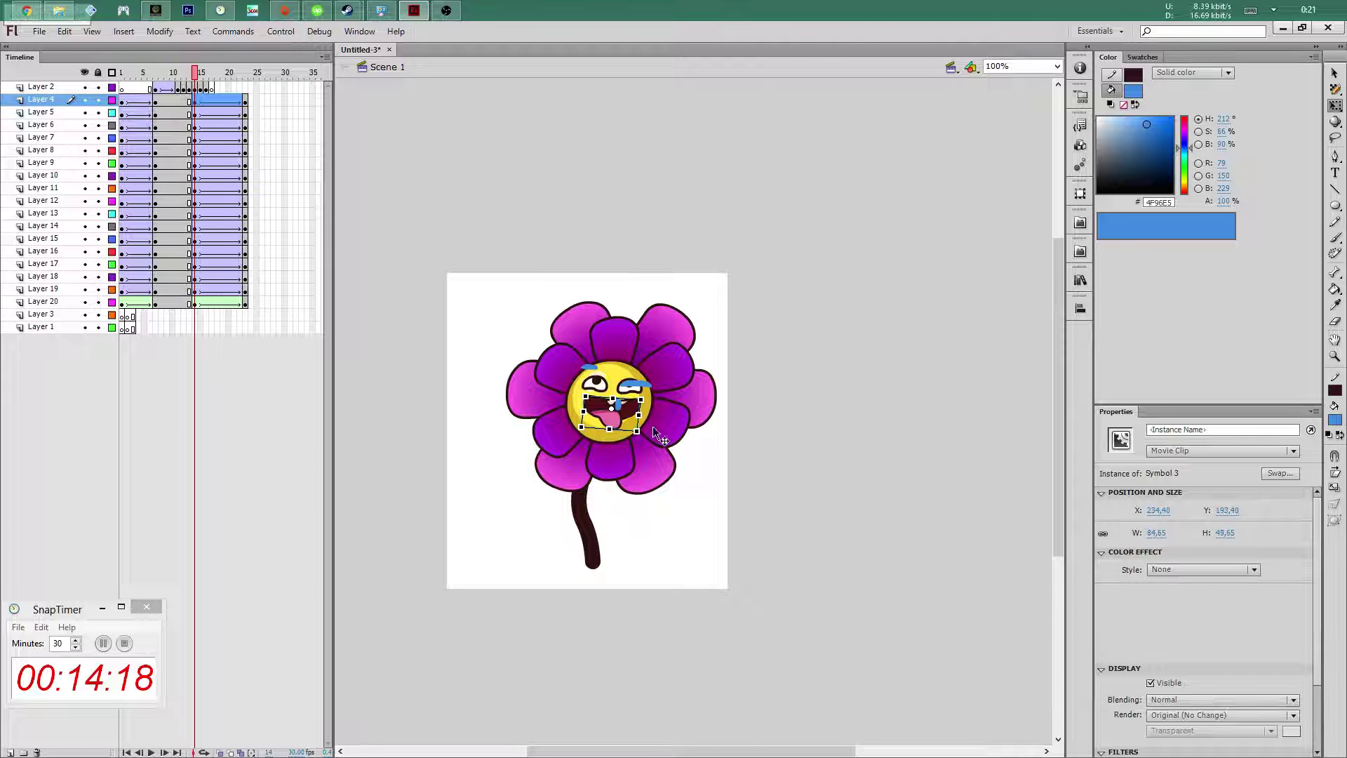
key(v)
Step back and forth through the frames around 14 to check the tween
key(comma)
key(comma)
key(comma)
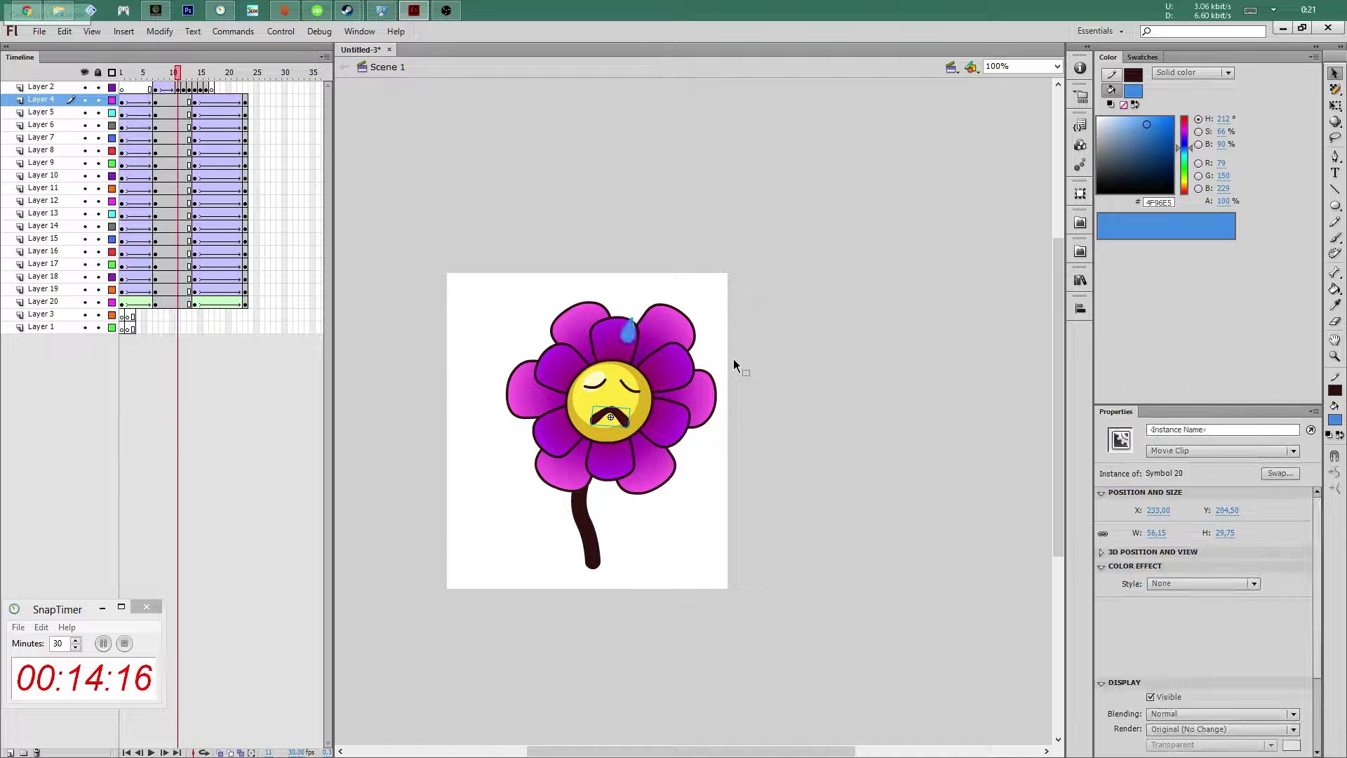
key(comma)
key(comma)
key(period)
key(period)
key(period)
Extend Layers 4–20 to frame 31 and move the stem's end keyframe to frame 31
key(comma)
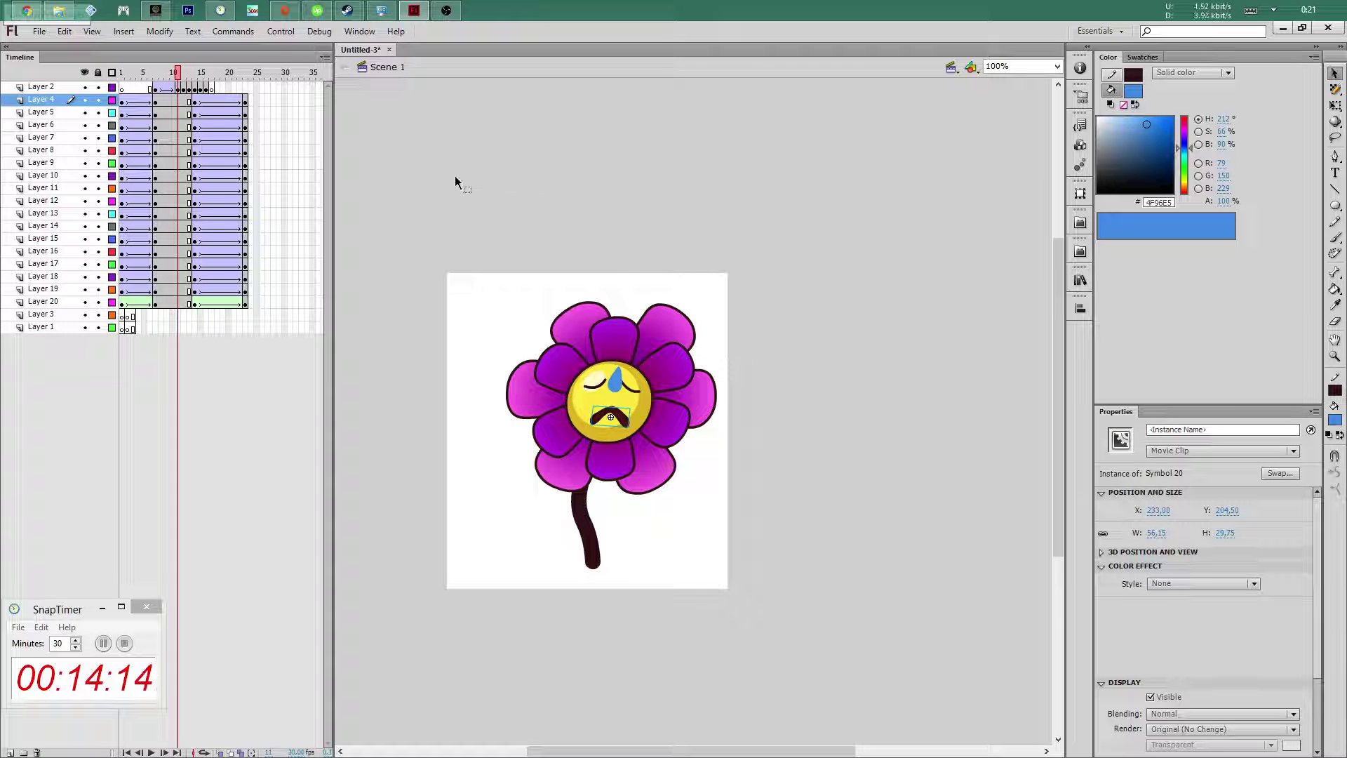
key(comma)
key(period)
key(period)
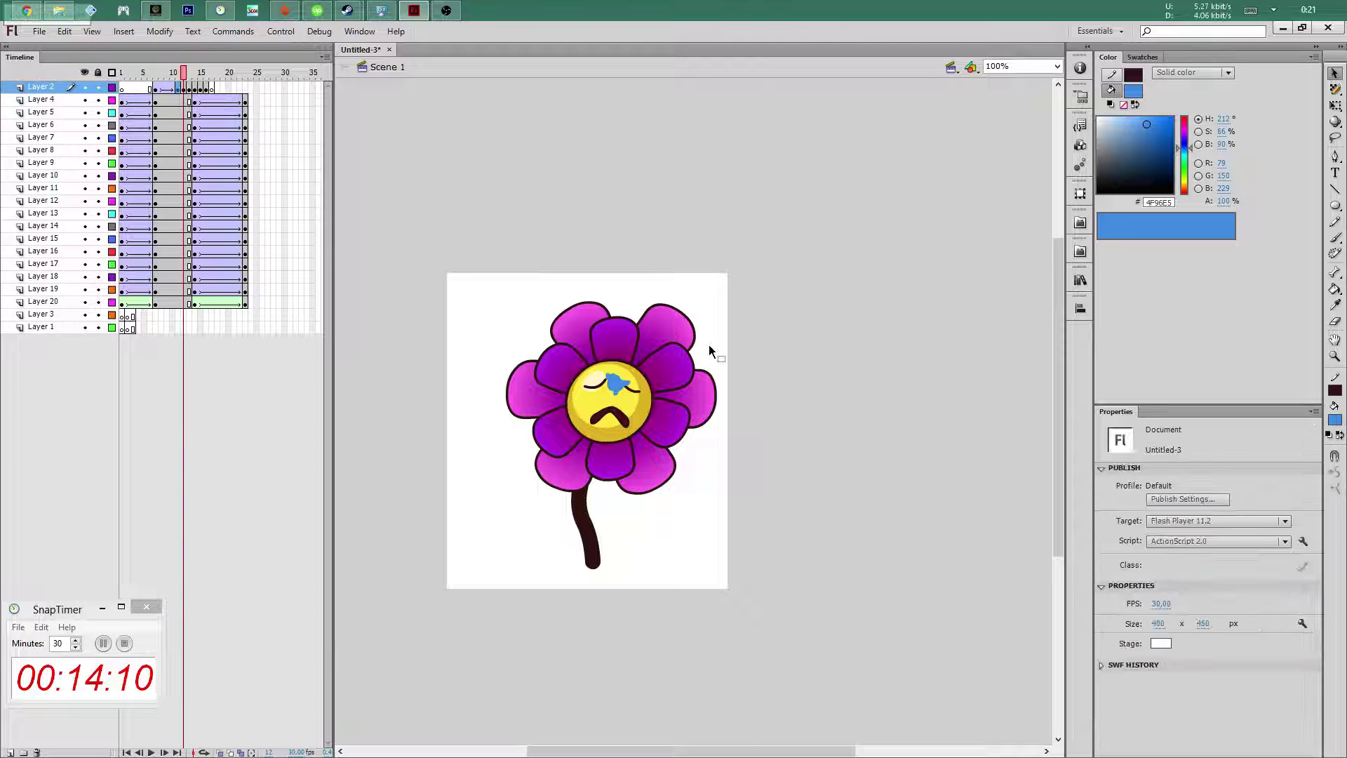
key(period)
key(period)
key(period)
key(period)
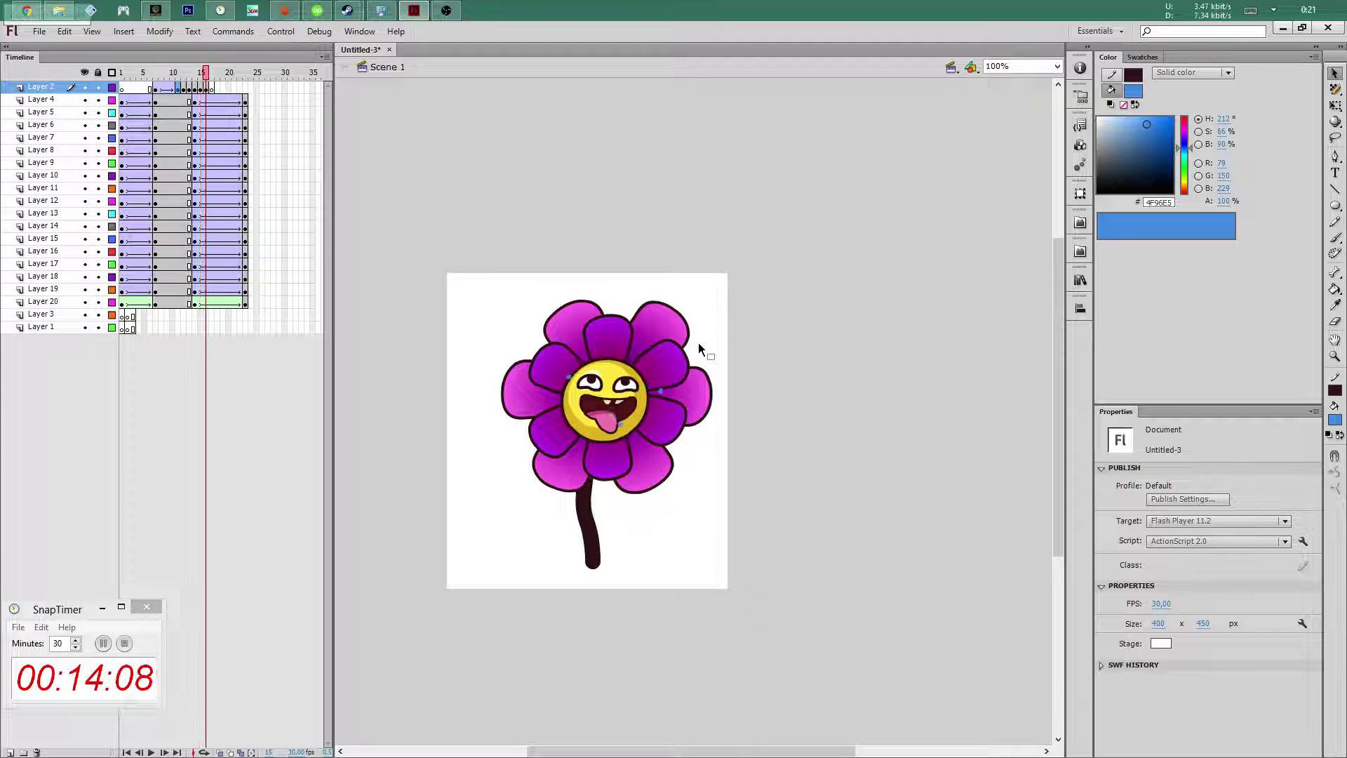
key(period)
key(period)
key(period)
key(period)
key(period)
key(period)
key(period)
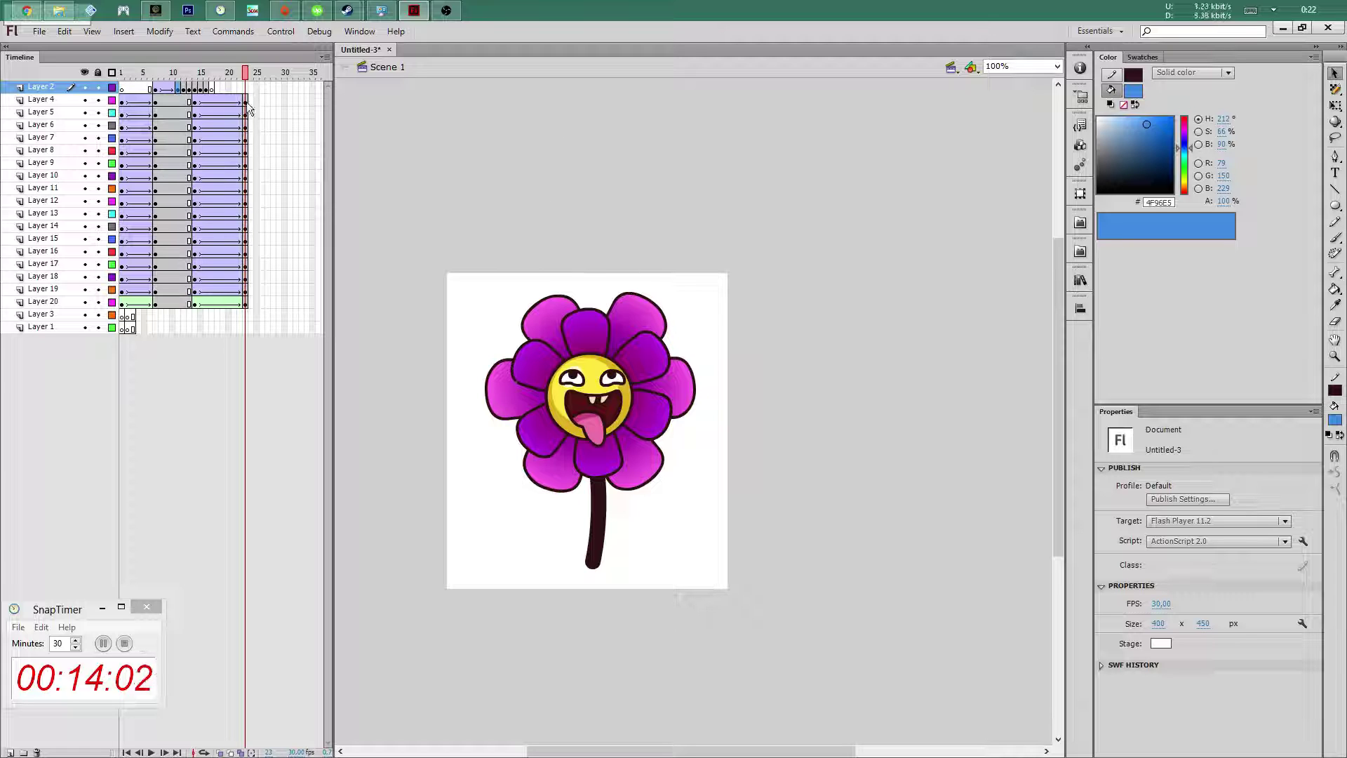
drag(285, 100, 289, 303)
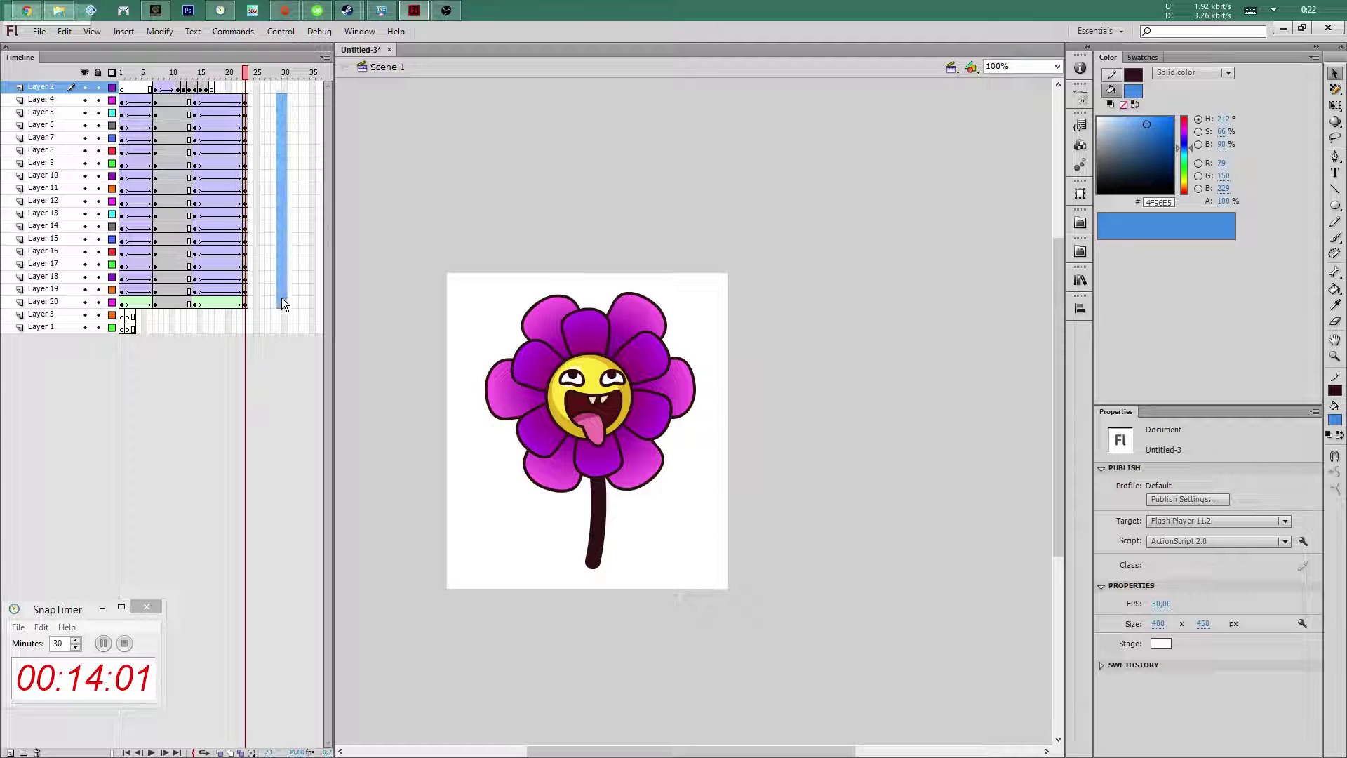
key(F5)
click(250, 302)
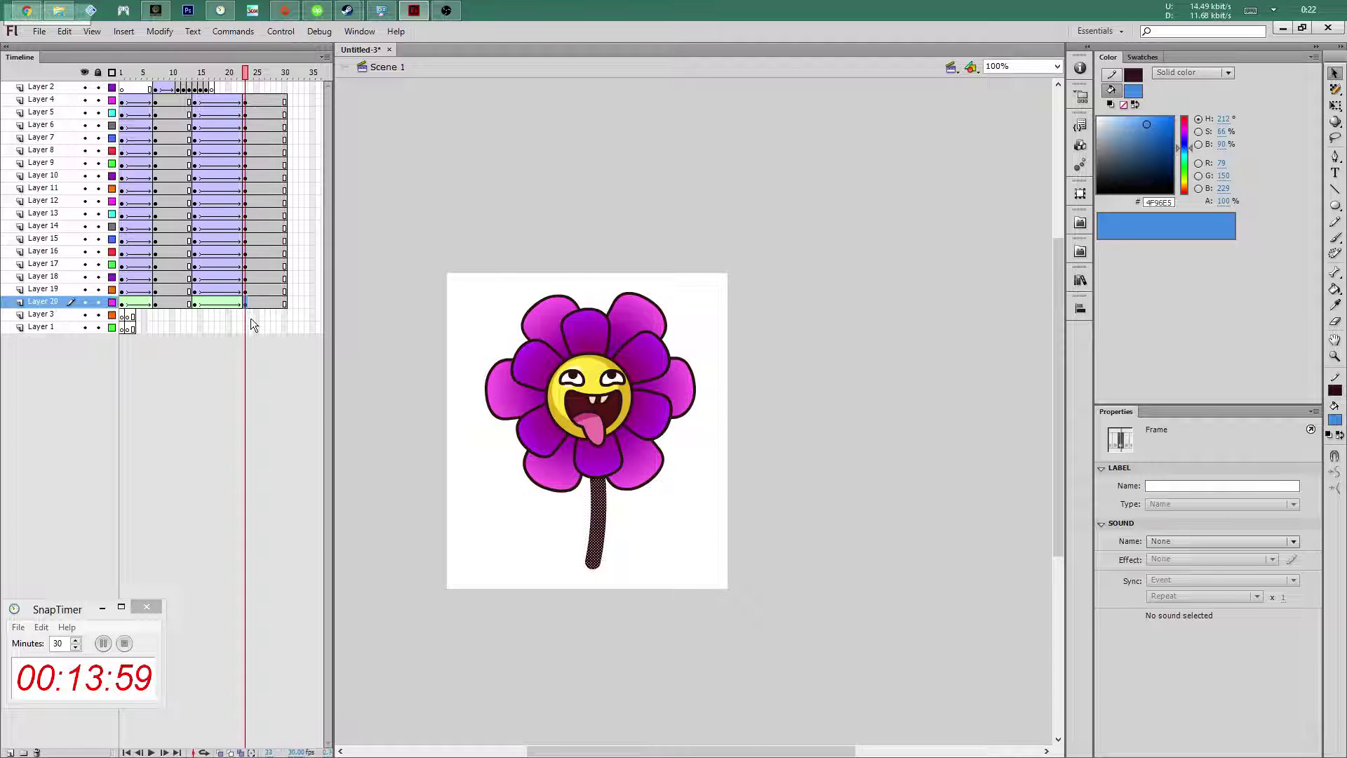
drag(284, 302, 285, 303)
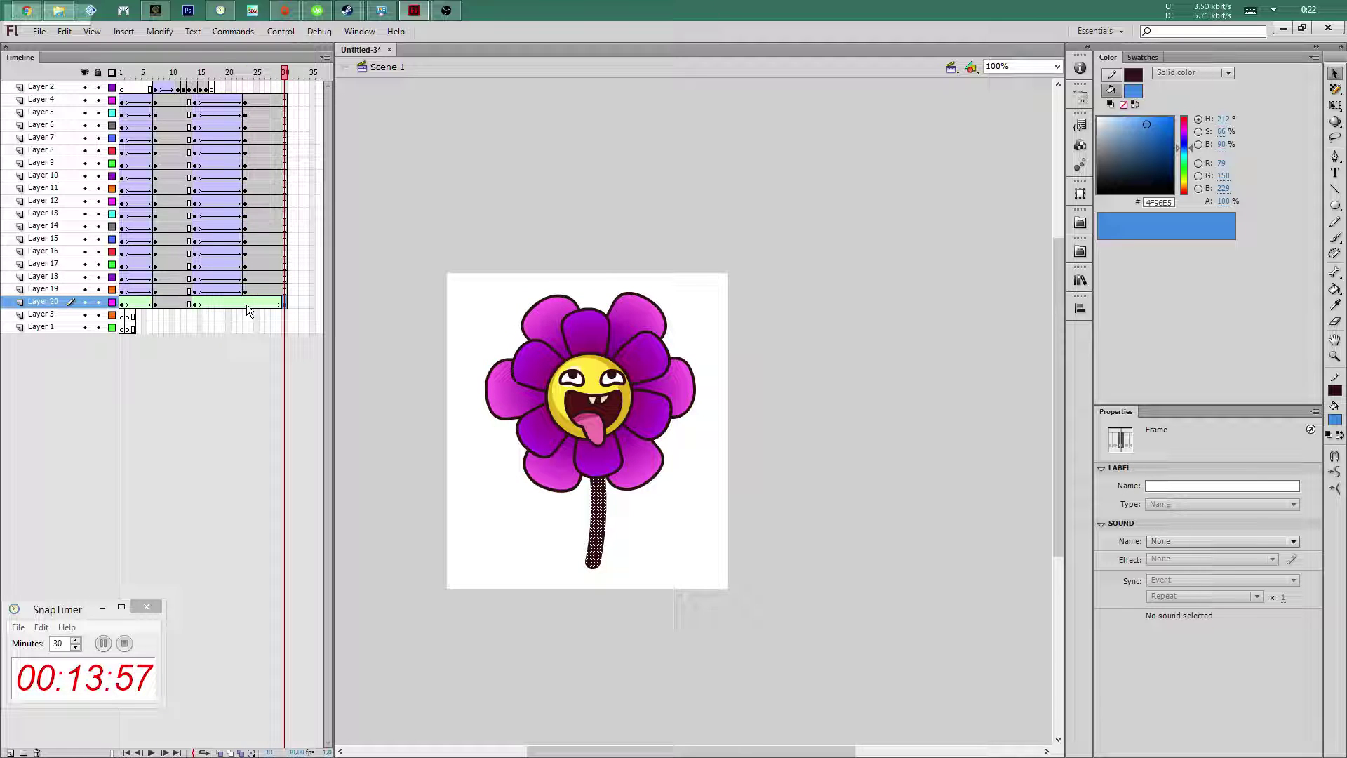
click(194, 303)
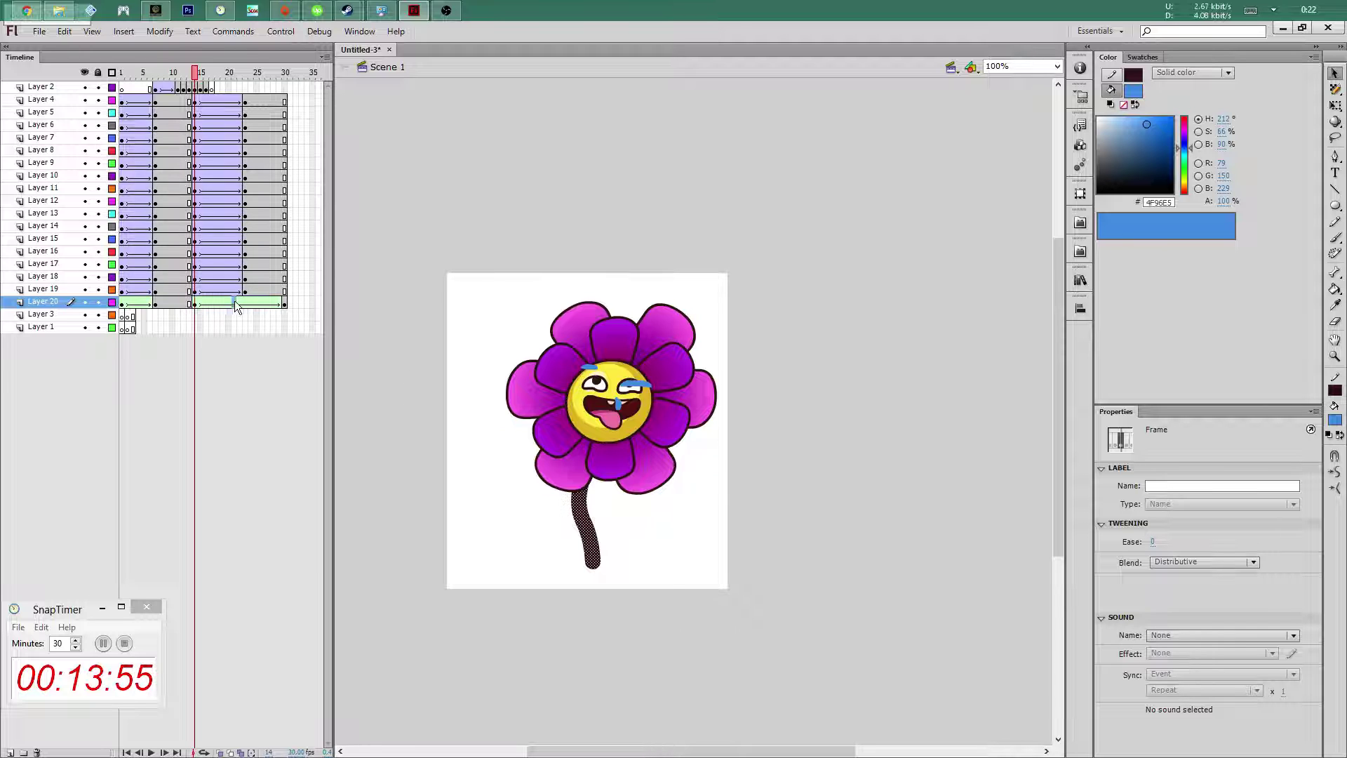
Add a stem keyframe at frame 23, bend the stem slightly, and preview
click(235, 302)
click(244, 302)
key(F6)
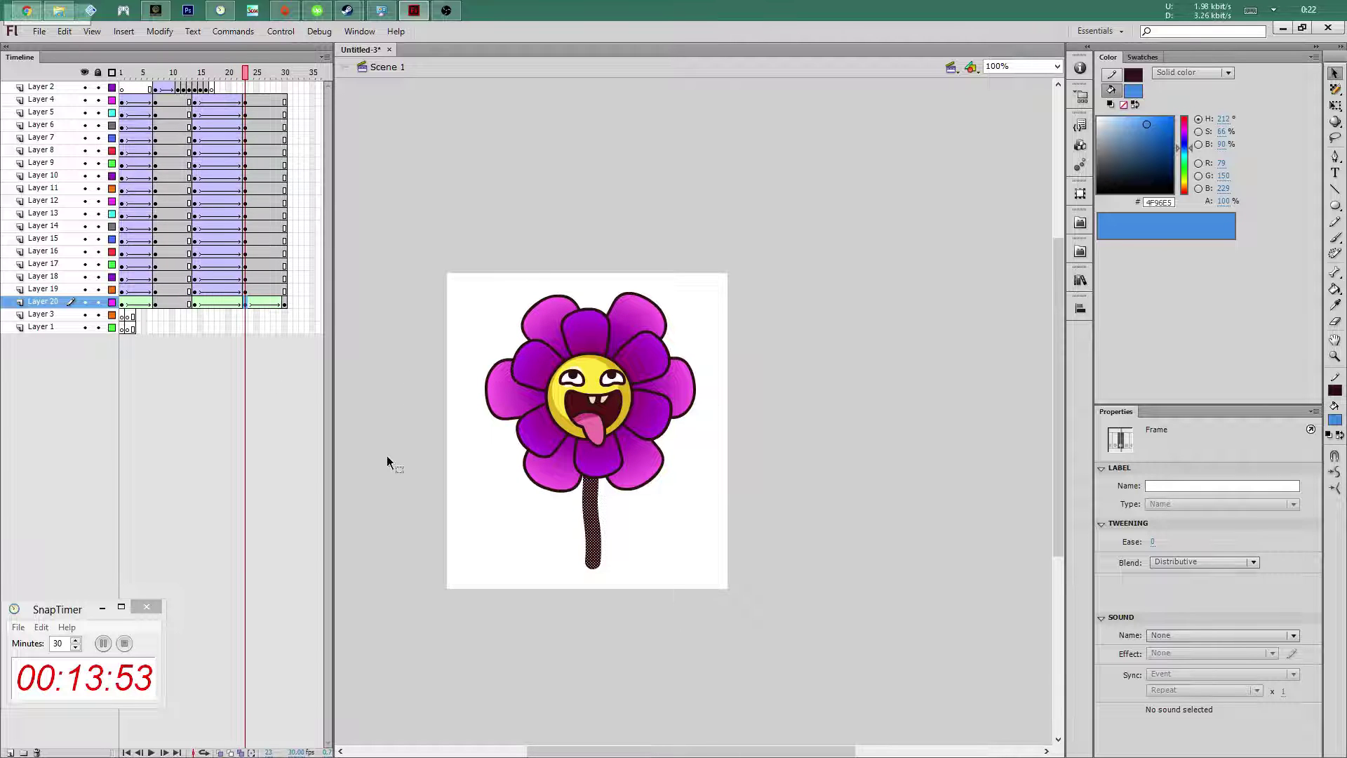
click(386, 456)
drag(596, 494, 600, 537)
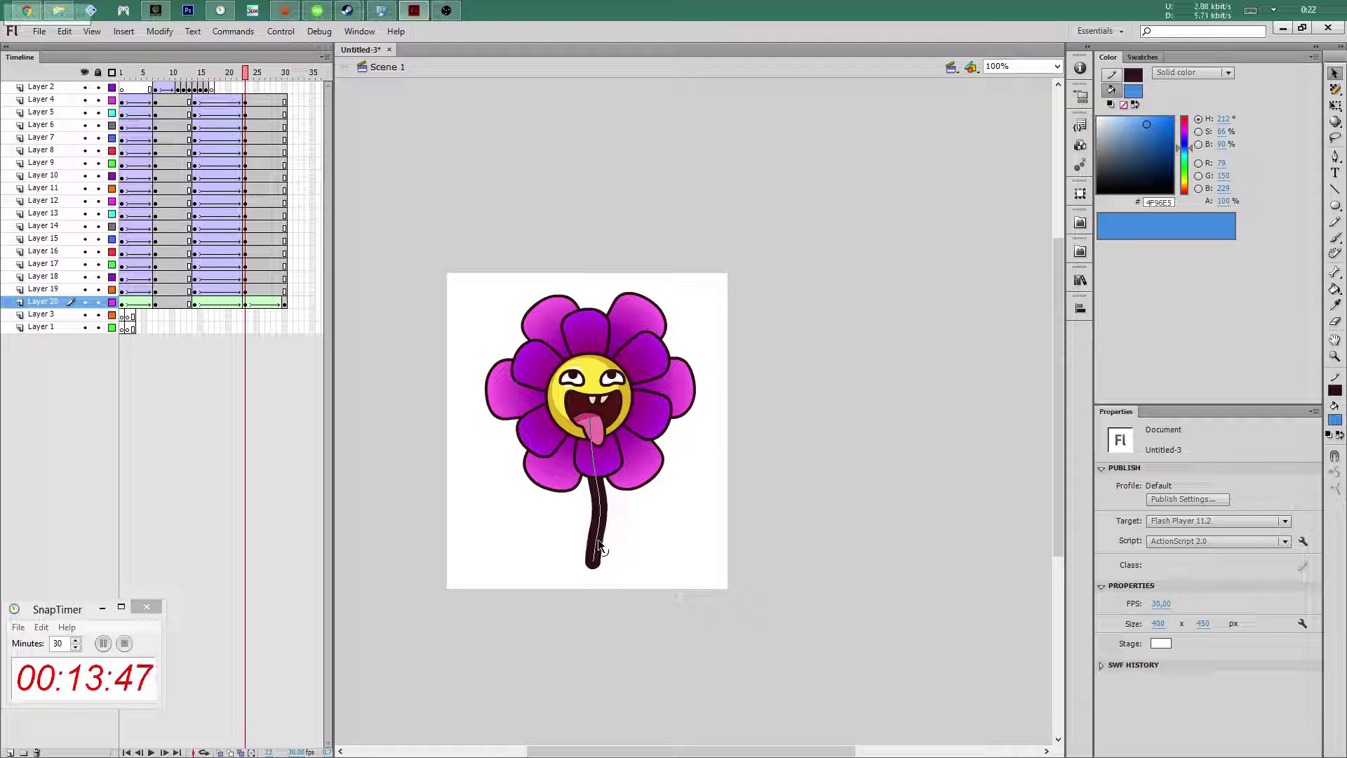
drag(245, 73, 240, 73)
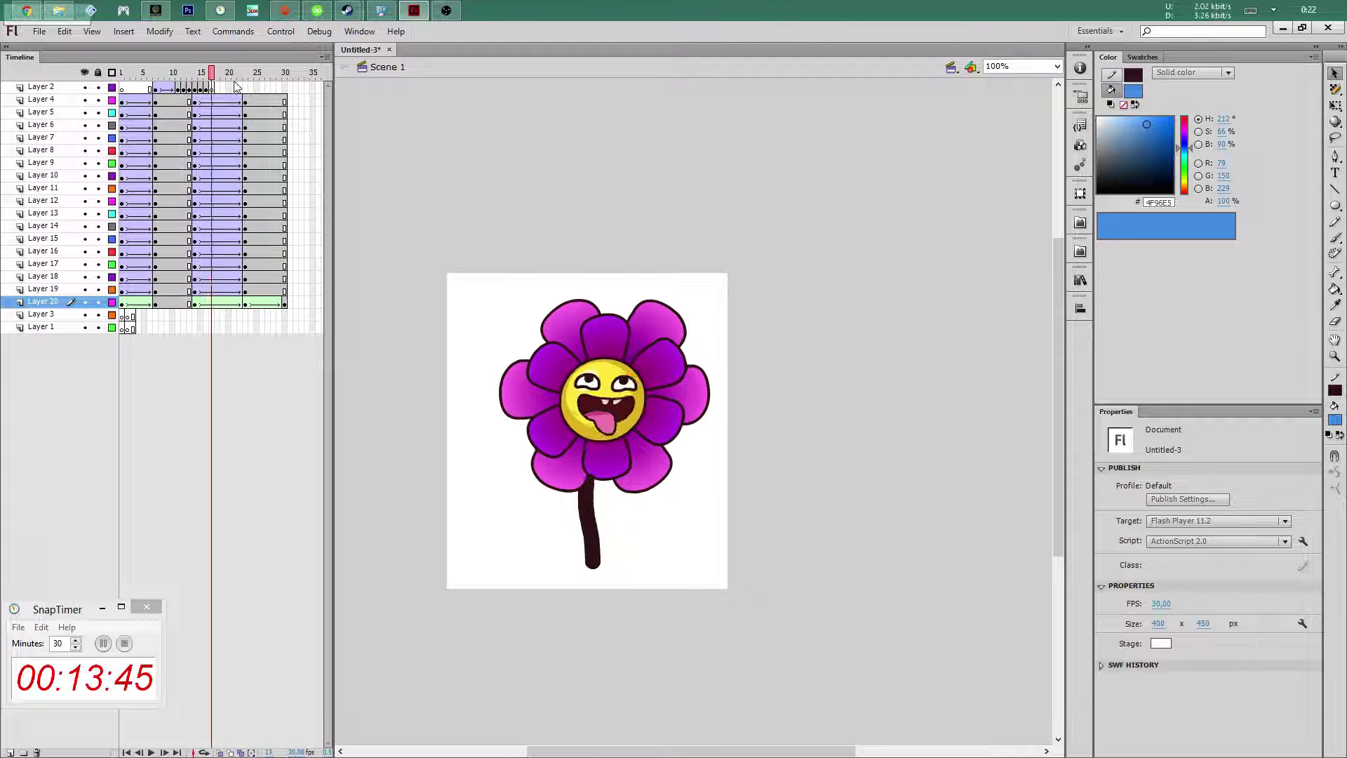
key(Return)
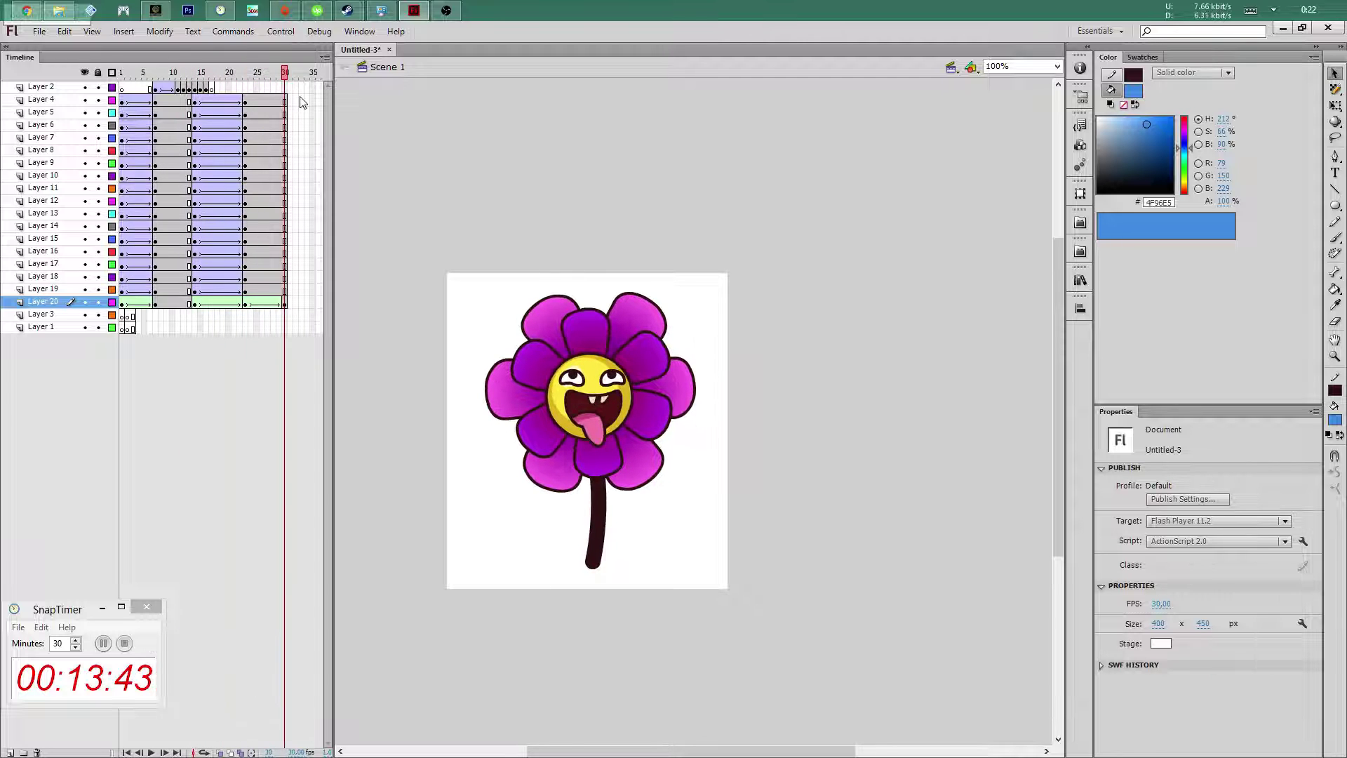
Select frames 23 to 30 across all the flower layers
click(246, 102)
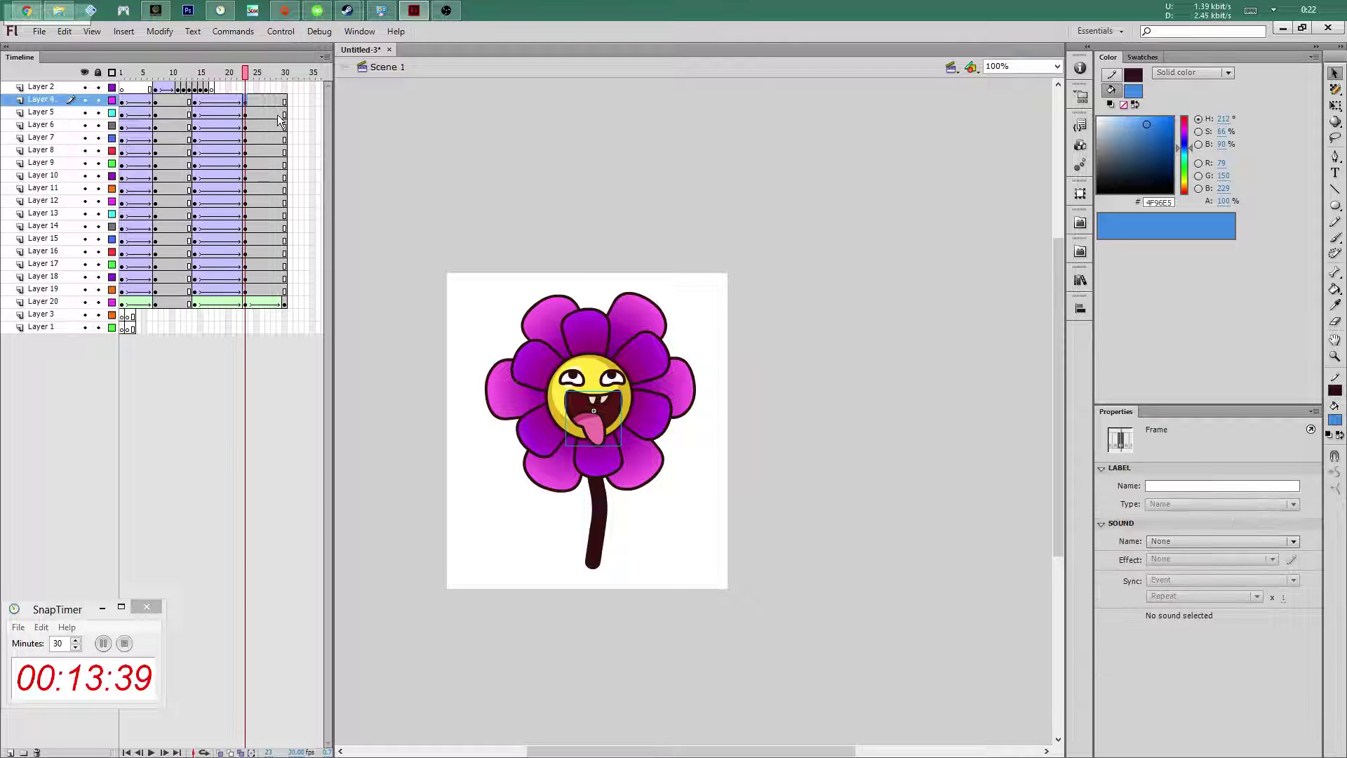
click(283, 103)
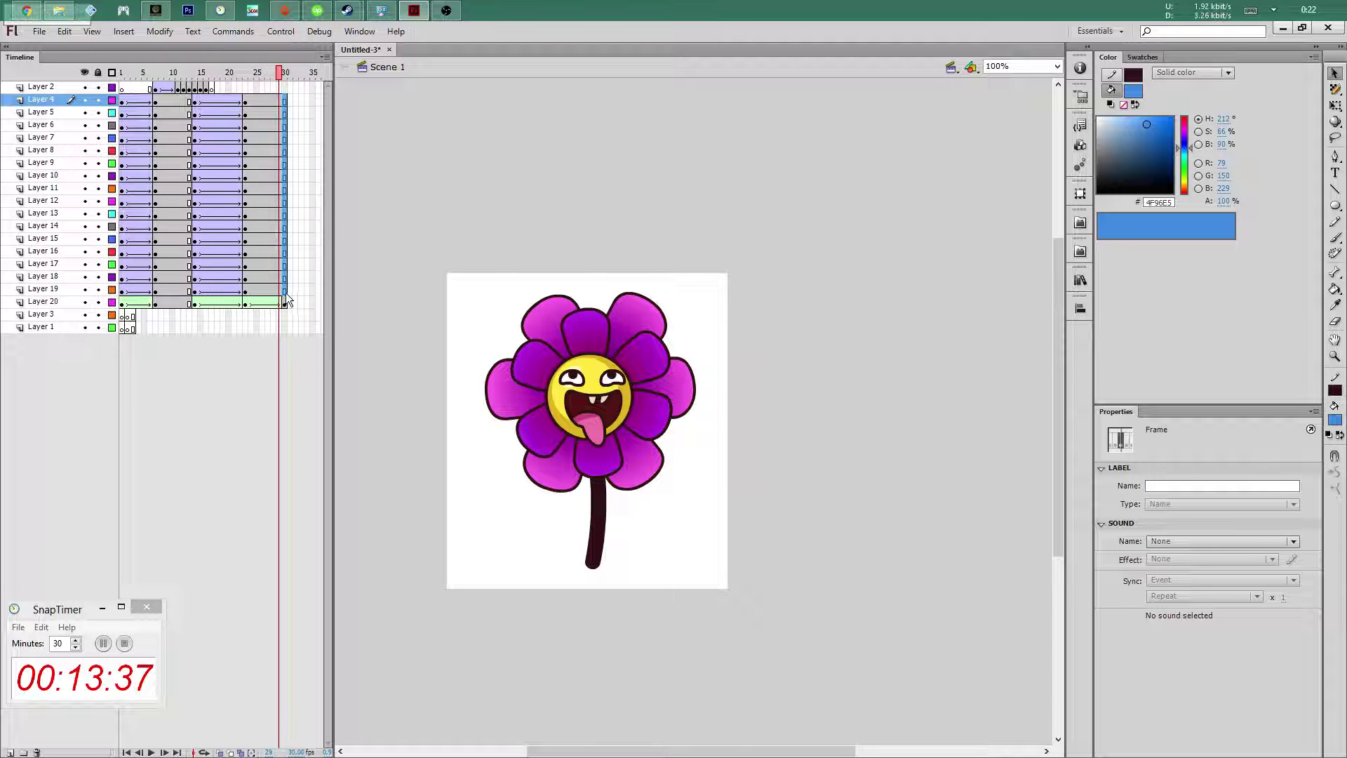
drag(285, 293, 288, 95)
click(246, 102)
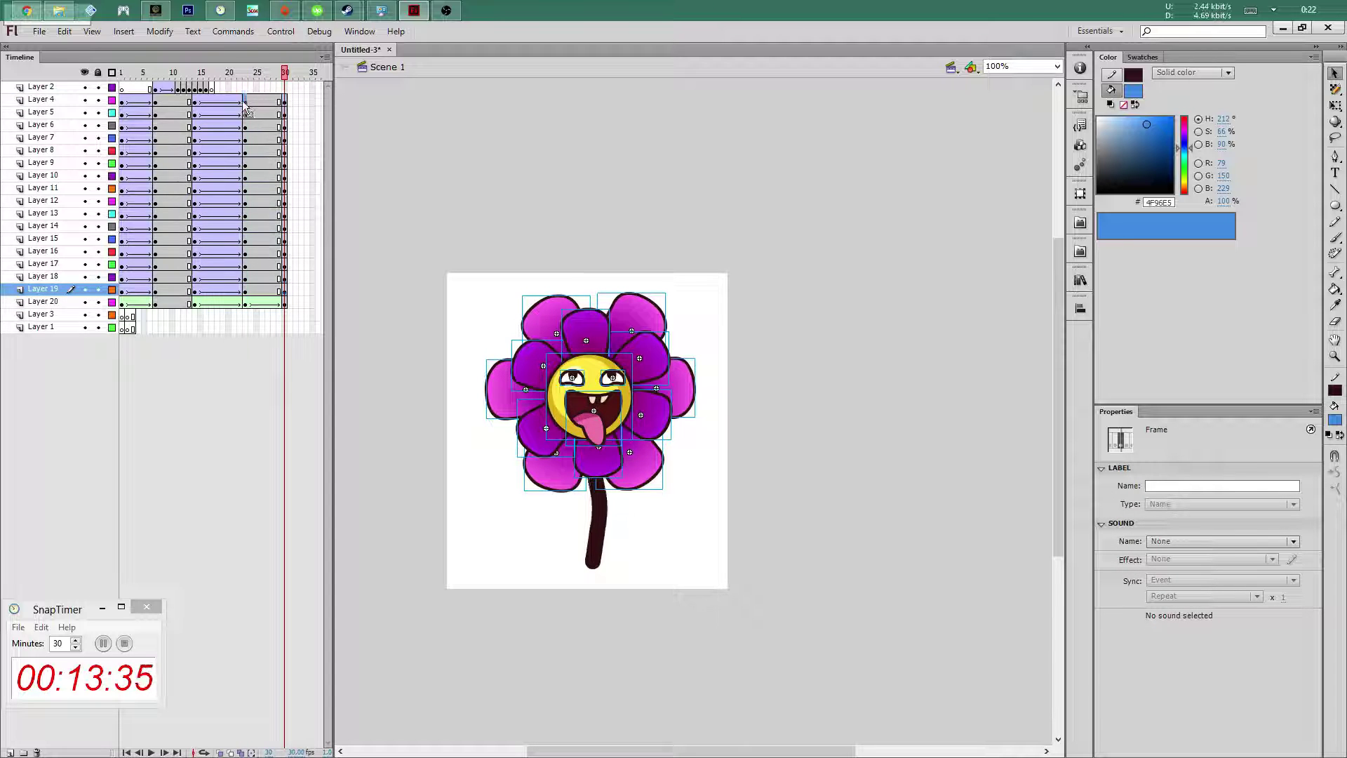
drag(426, 148, 688, 302)
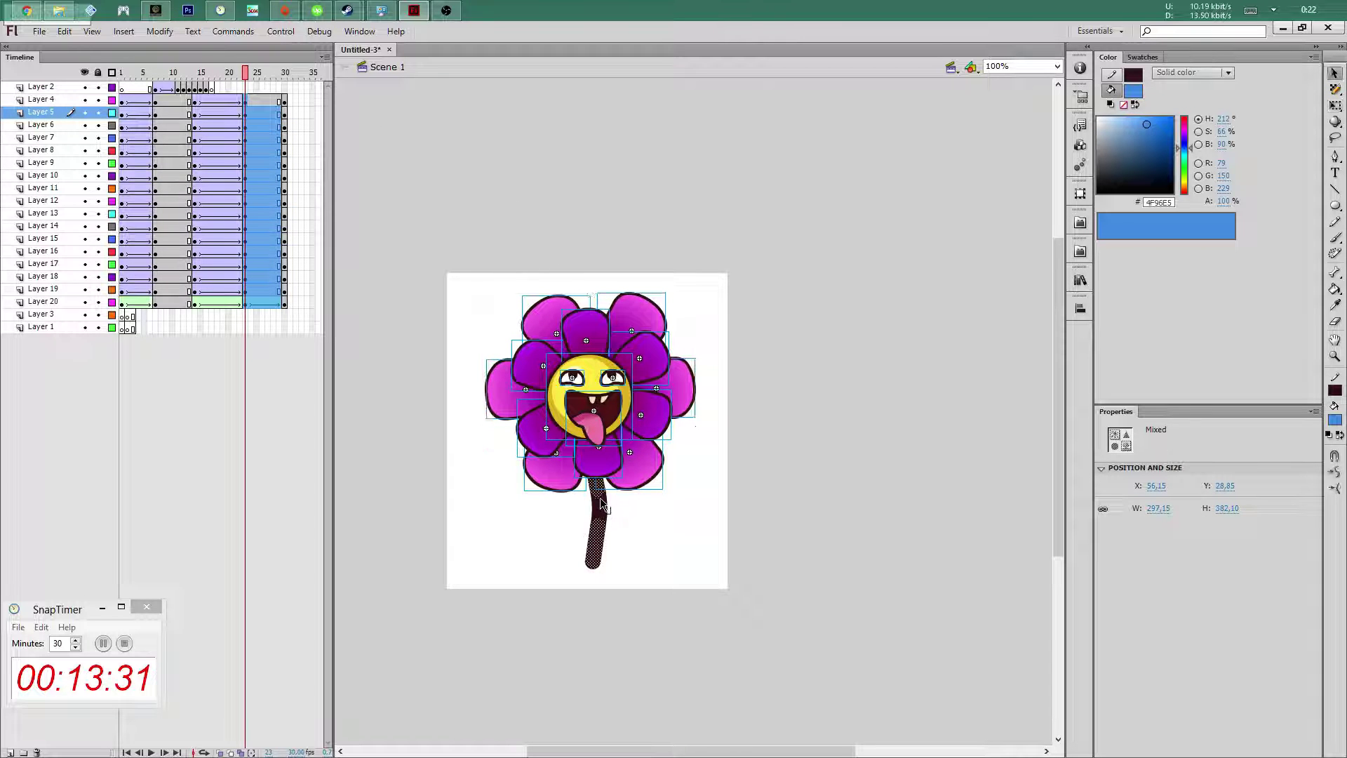
Rotate the flower head slightly and stretch the mouth a little lower
shift+click(599, 525)
key(q)
drag(692, 285, 692, 273)
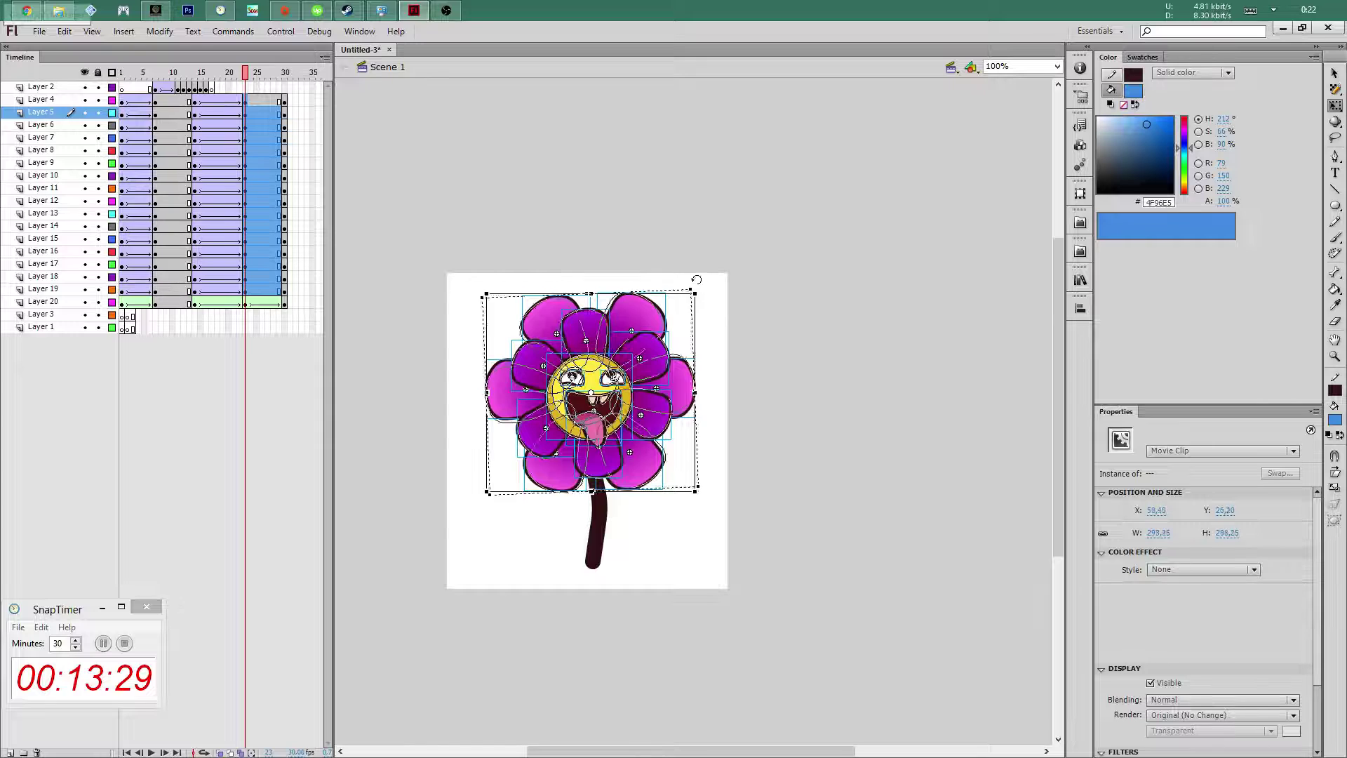
key(v)
click(420, 103)
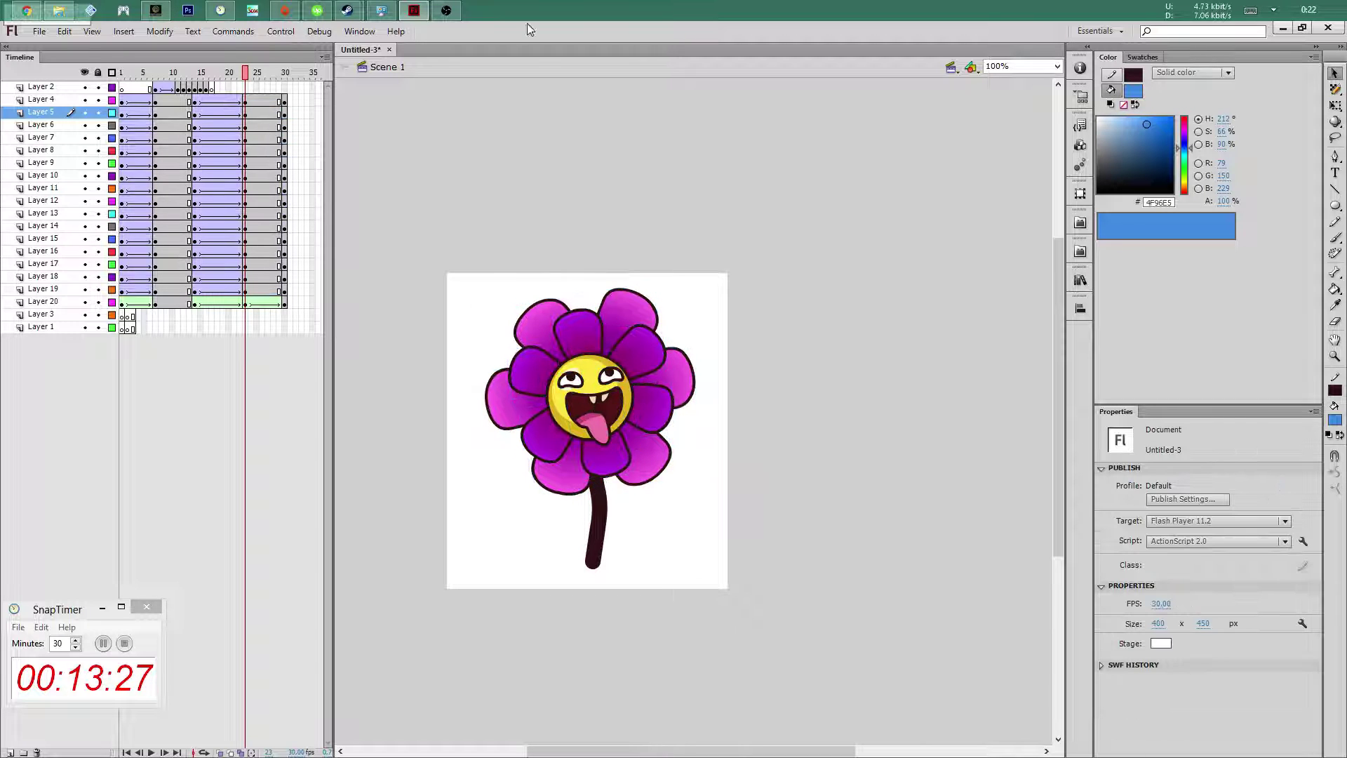
click(604, 418)
key(q)
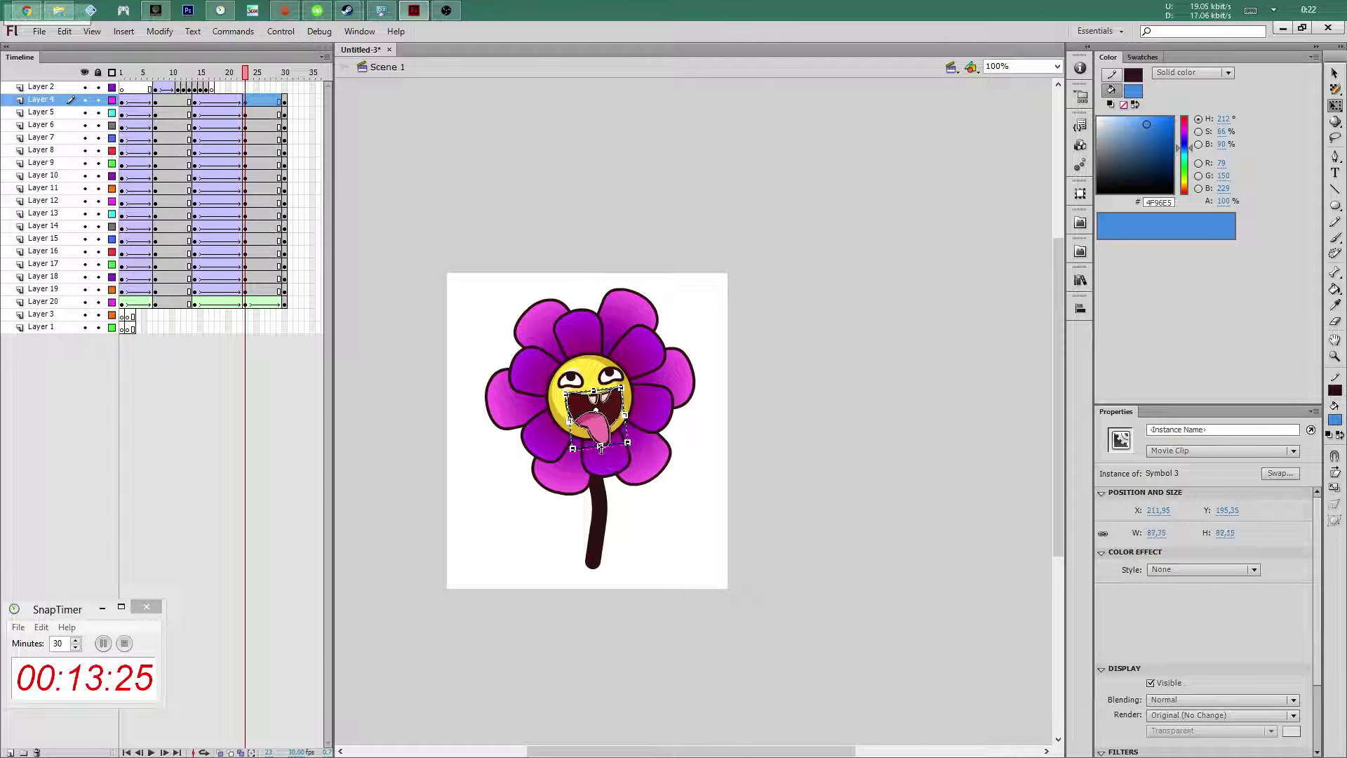
drag(601, 450, 604, 453)
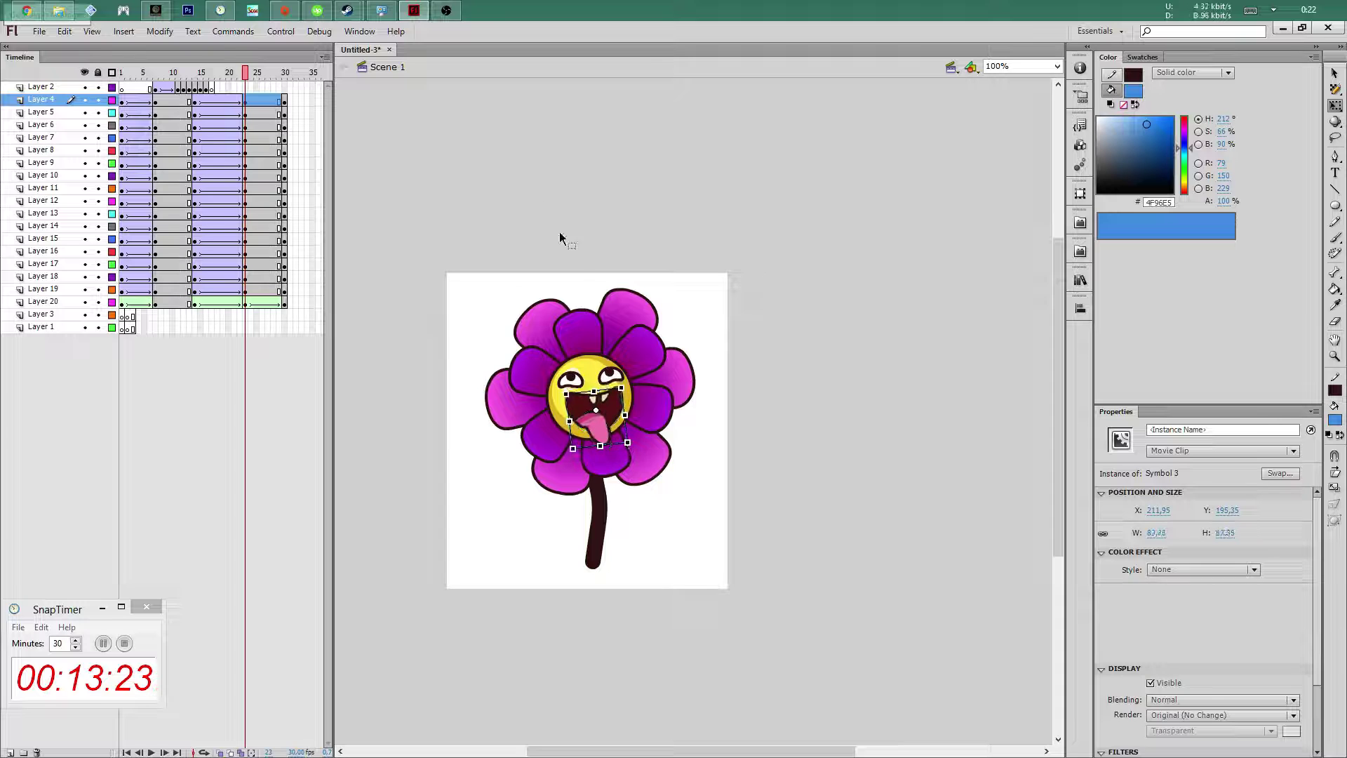
key(v)
Compare with frame 1 and the final frame, then nudge the left eye up at frame 24
click(123, 102)
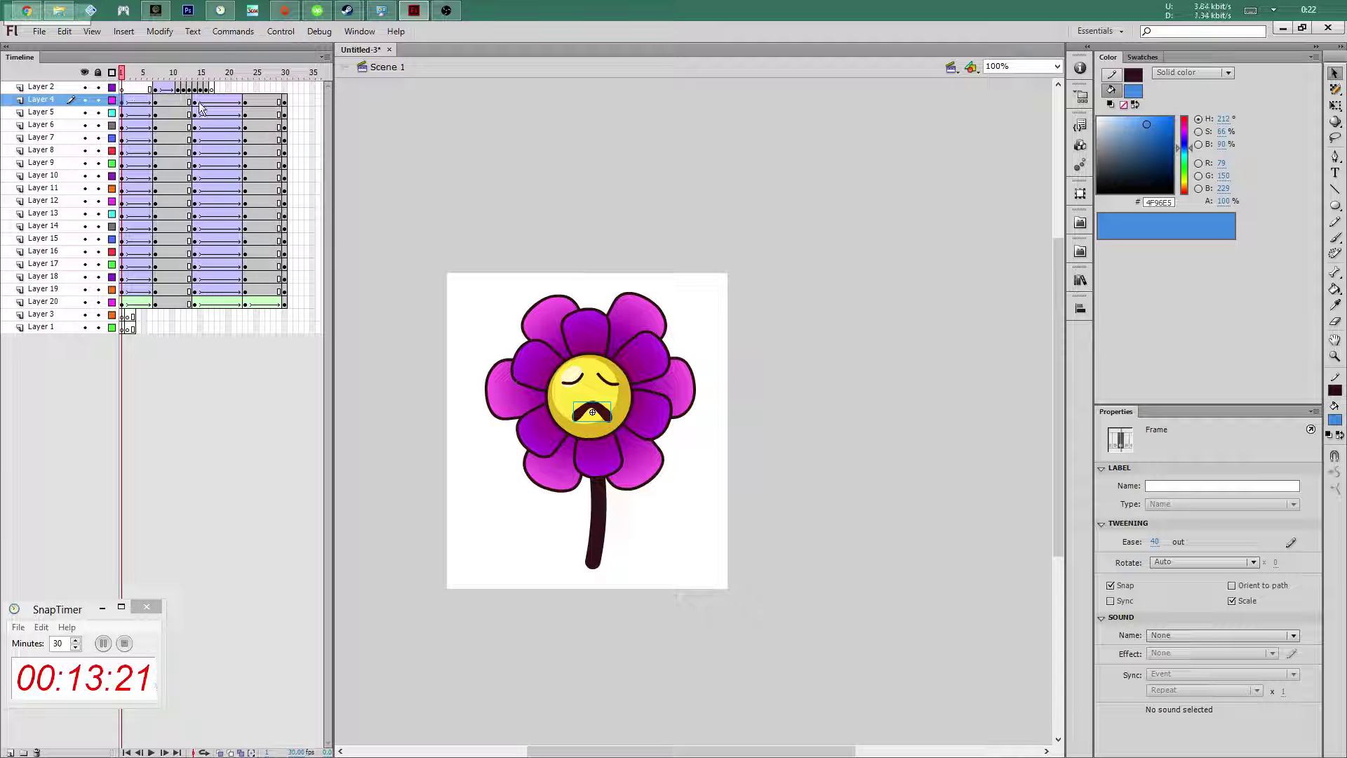
click(285, 101)
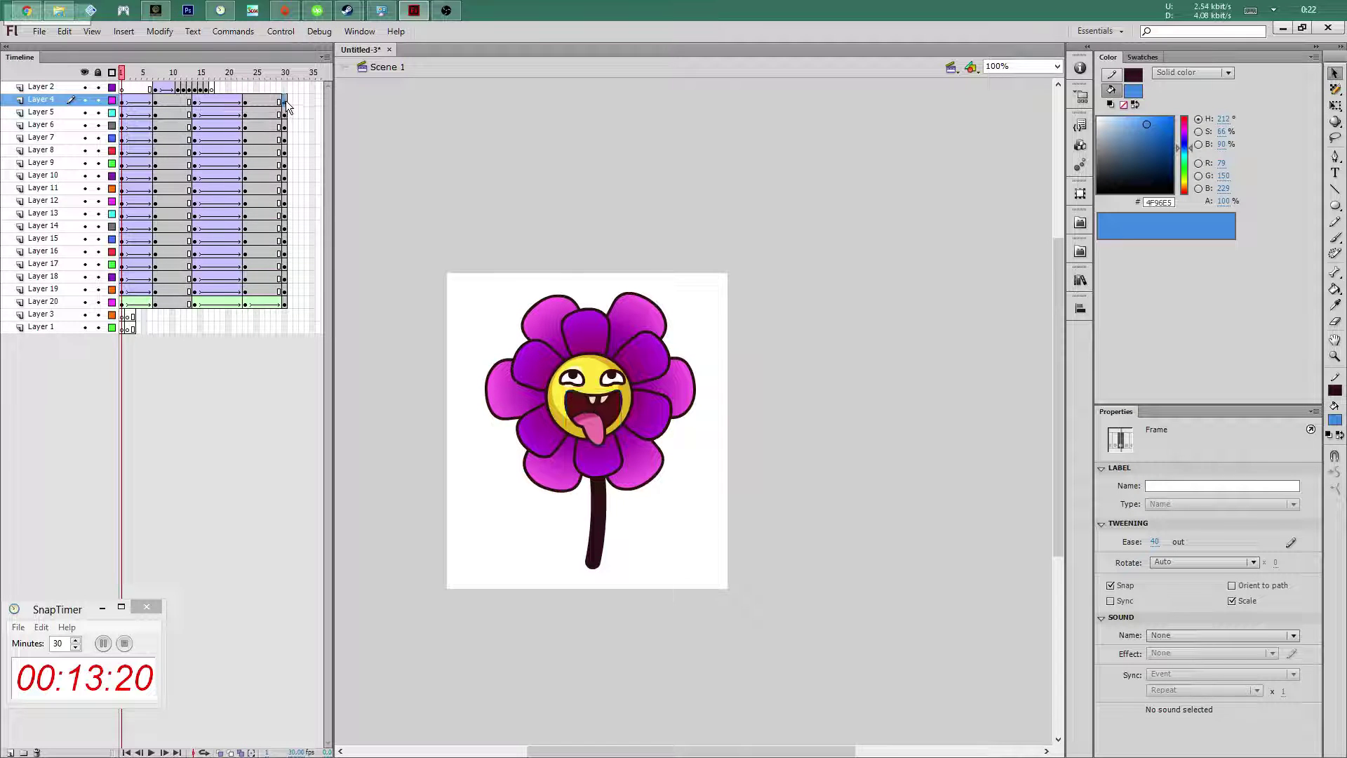
click(246, 103)
click(247, 114)
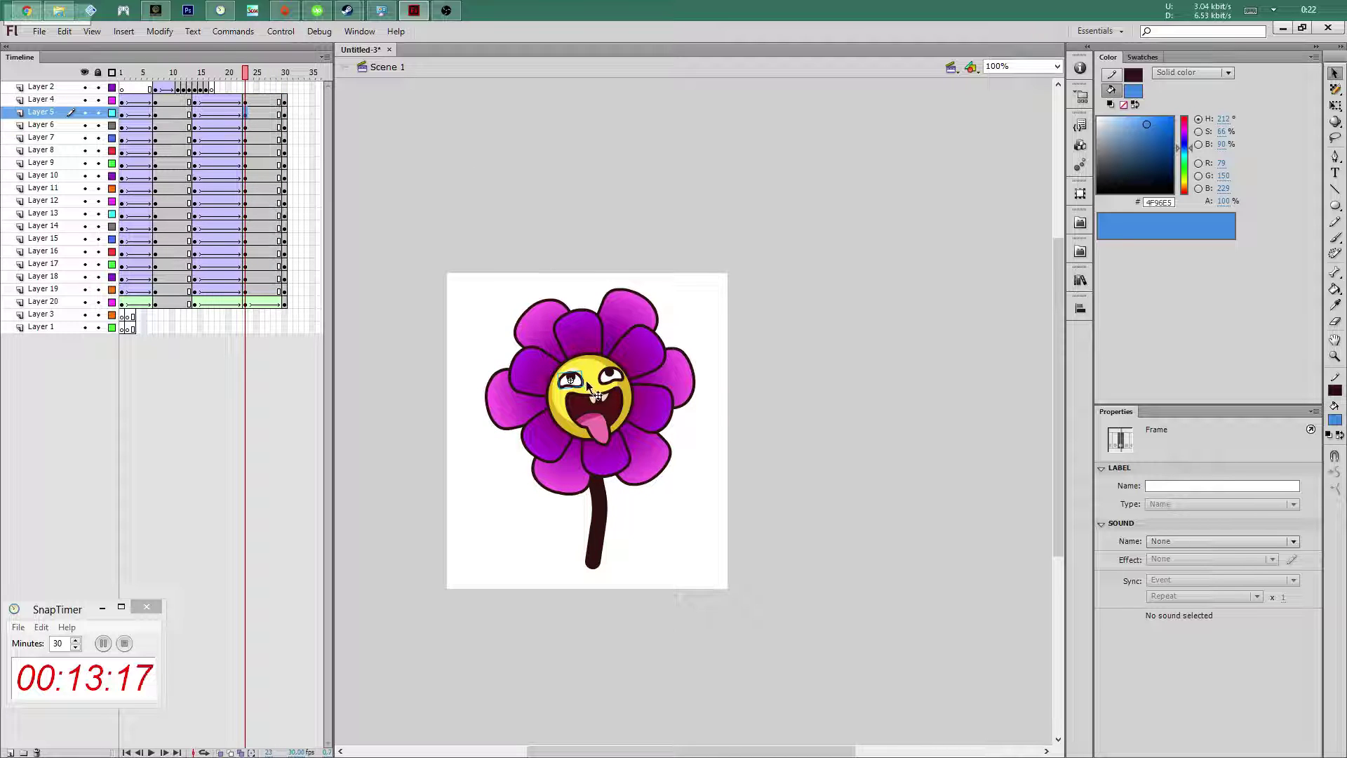
key(Up)
key(Up)
key(Up)
key(Up)
key(Up)
key(Up)
key(Up)
key(Up)
key(Up)
key(Up)
key(Up)
key(Up)
Nudge the right eye up and stretch the mouth lower, then undo the last change
click(612, 373)
key(Up)
key(Up)
key(Up)
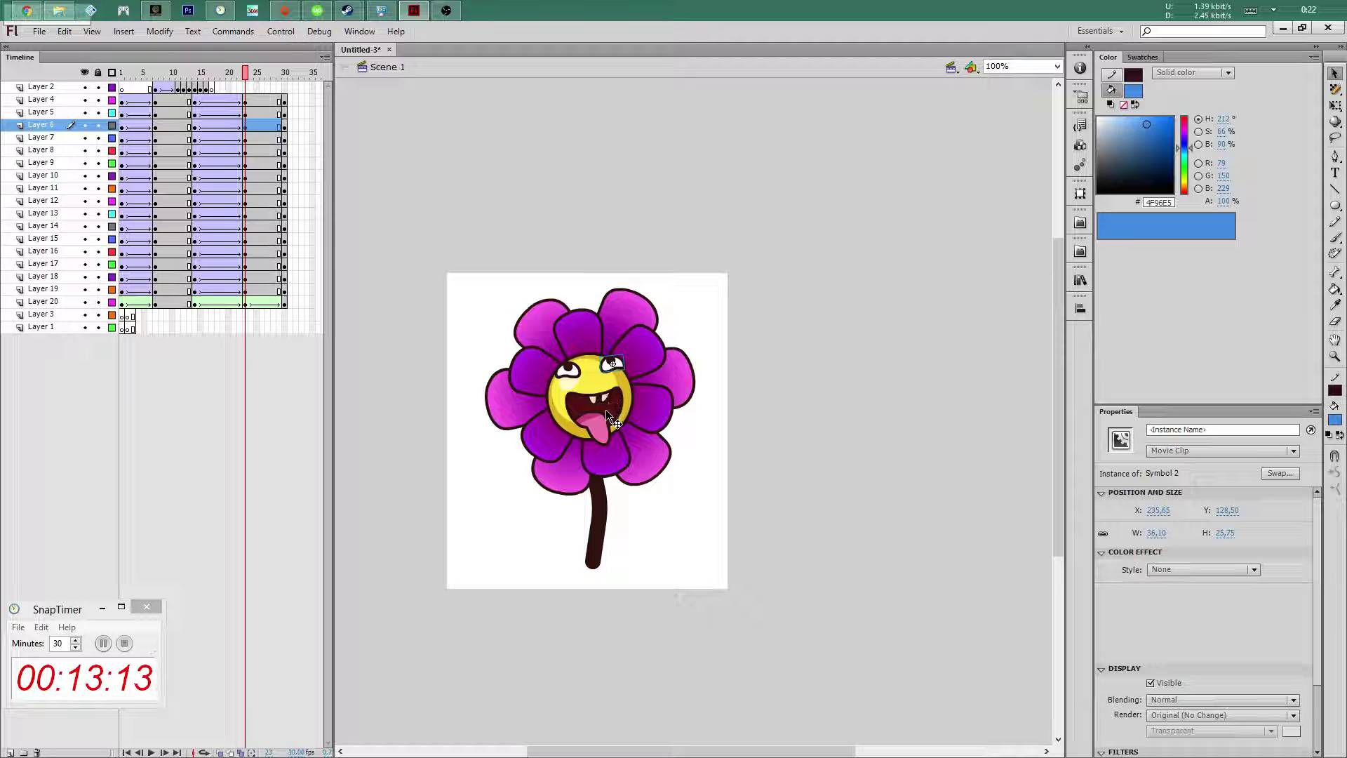
key(Up)
key(Up)
key(Up)
click(600, 415)
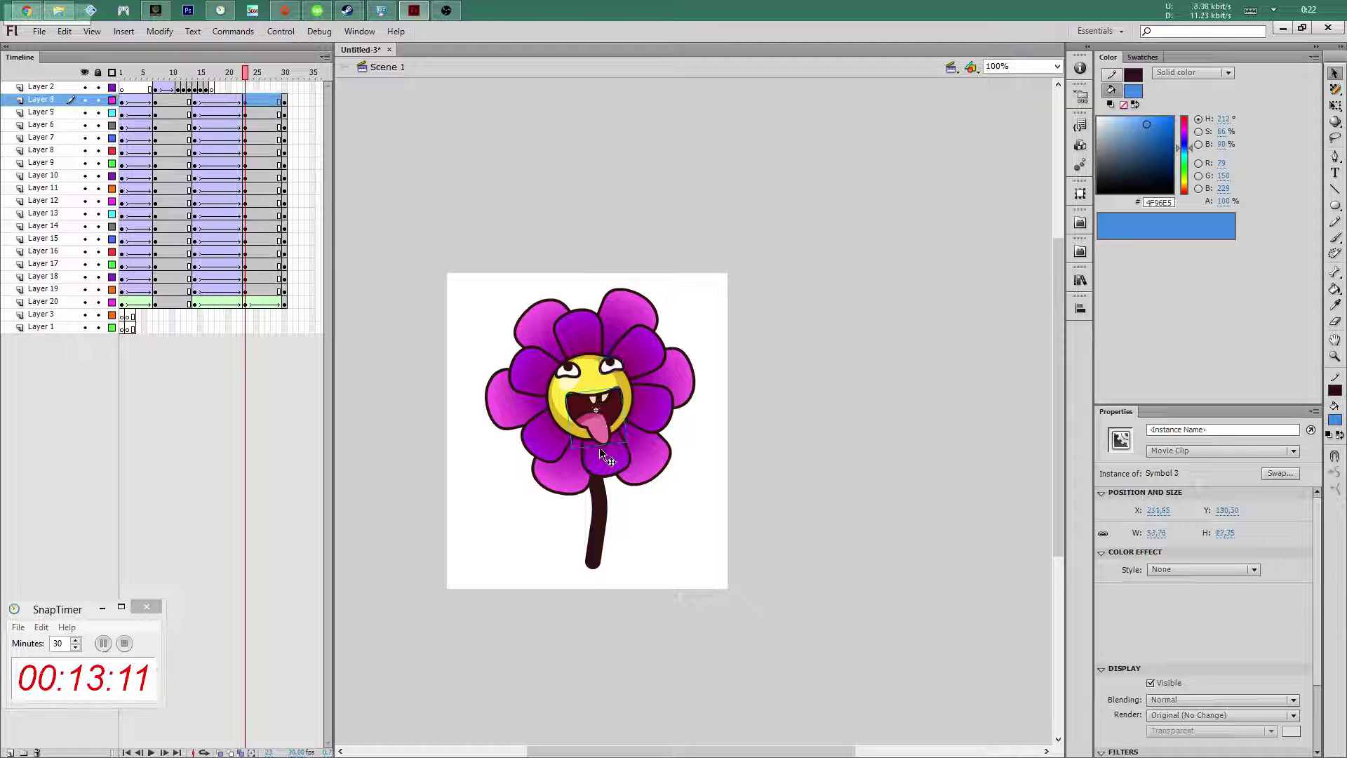
key(q)
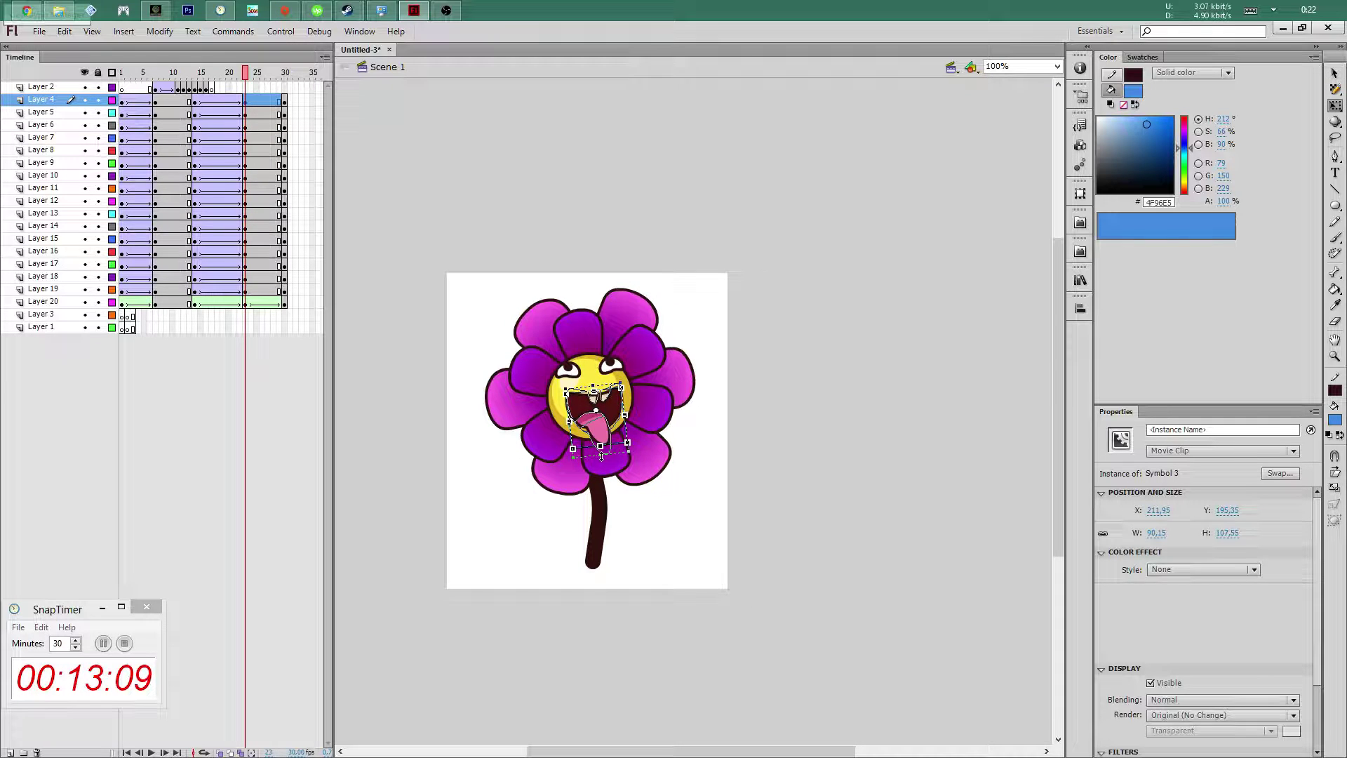
drag(602, 457, 602, 458)
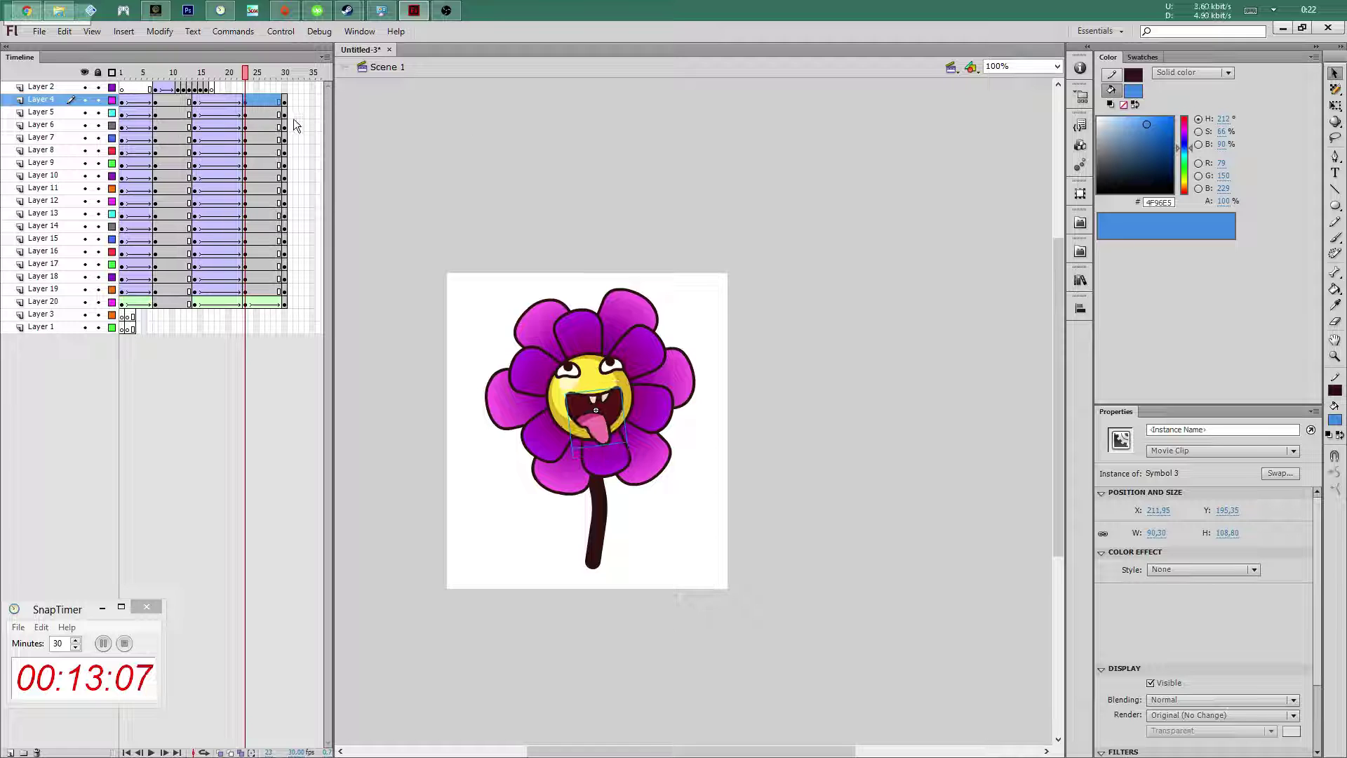
key(ctrl+z)
key(ctrl+z)
key(ctrl+z)
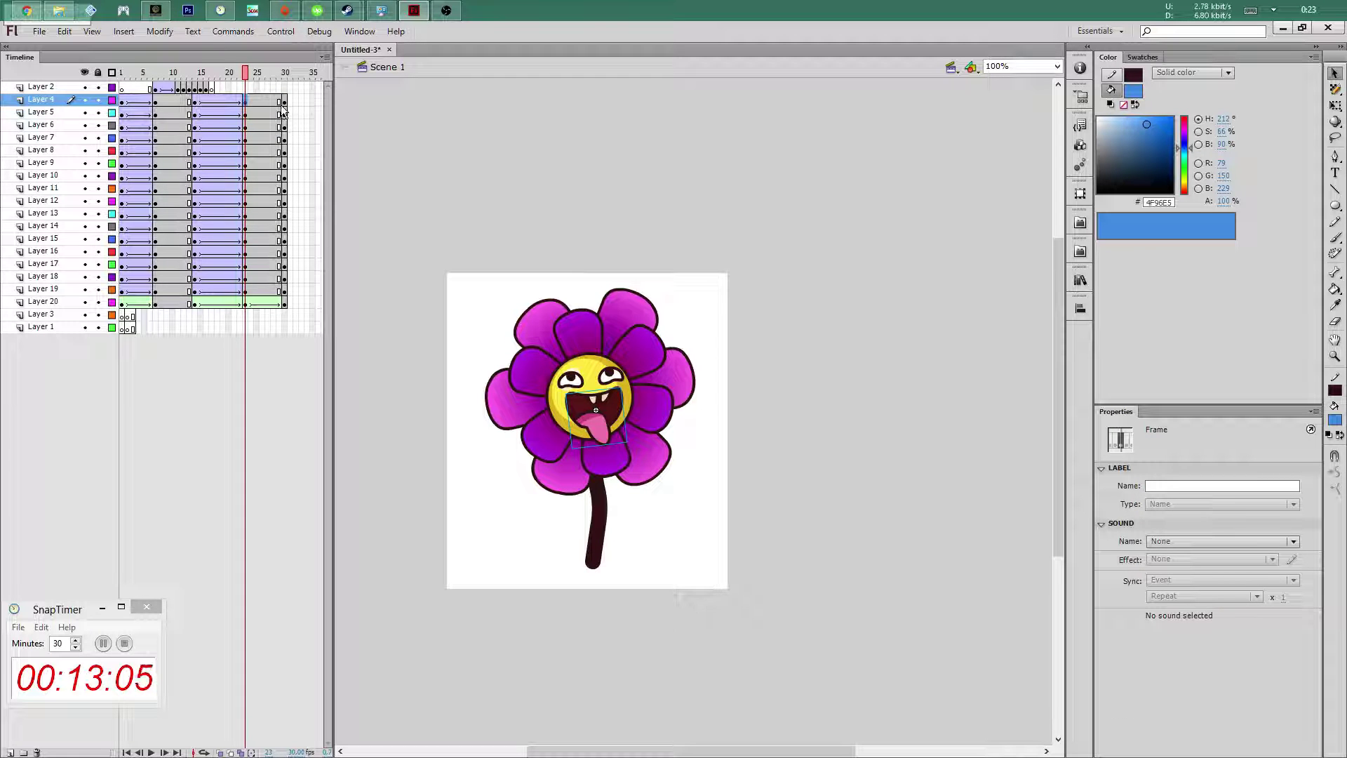
Raise the left eye about 19 px and shift the face keyframes from frame 23 to 25
click(284, 99)
click(554, 225)
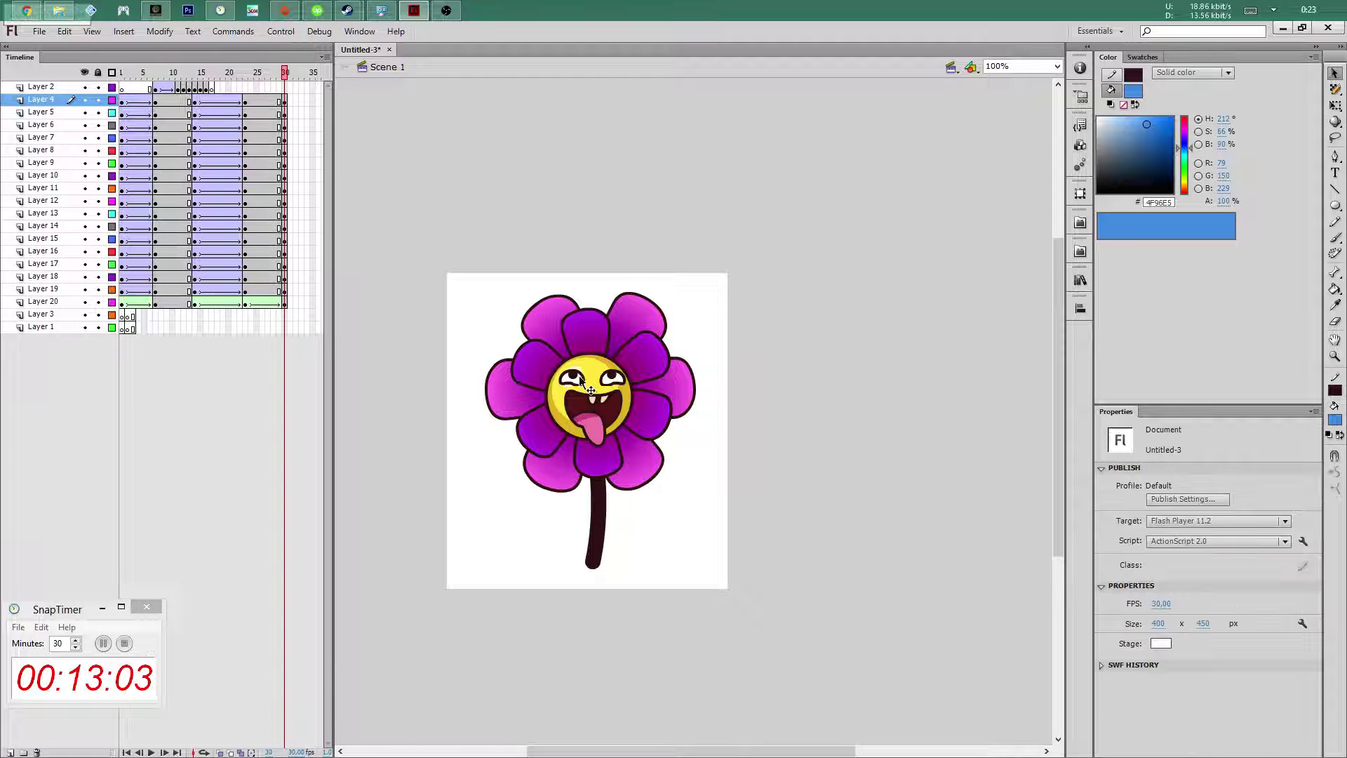
click(246, 99)
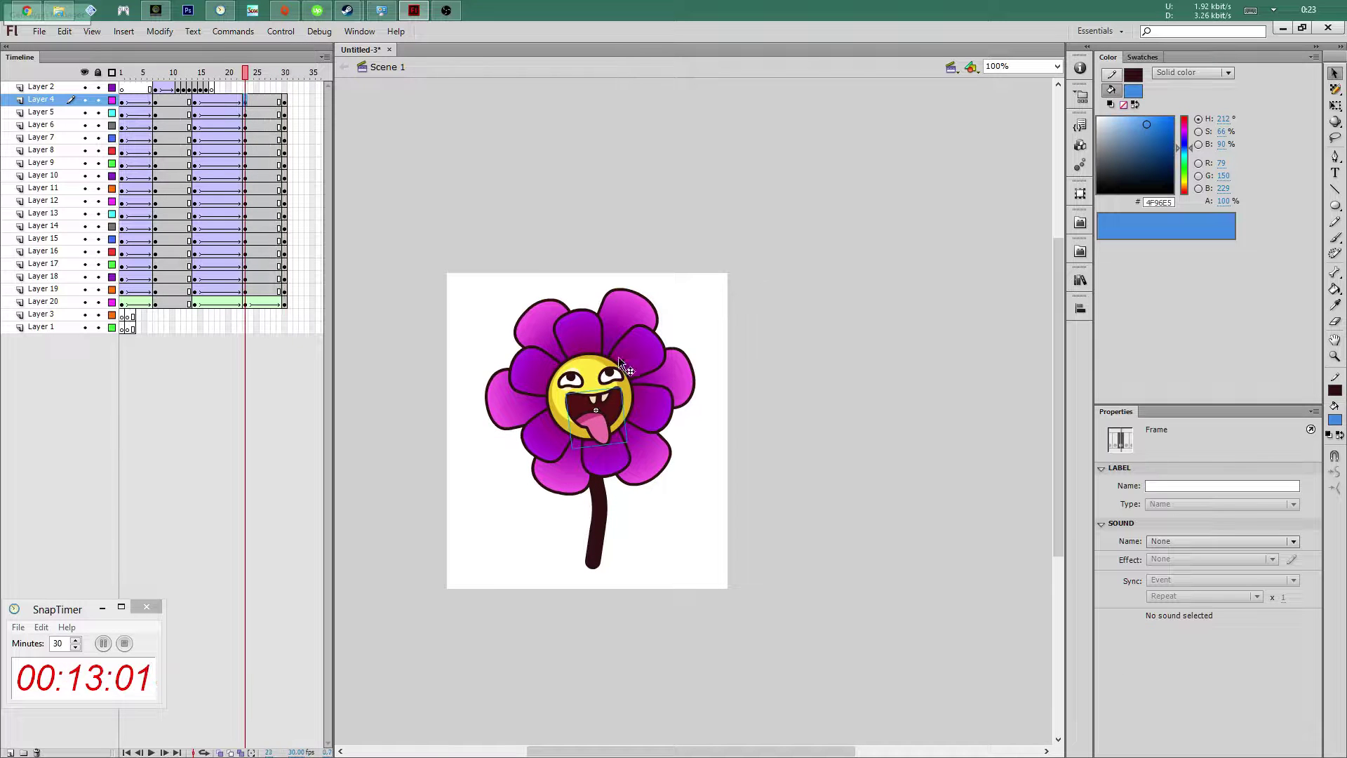
mouse_move(570, 375)
mouse_down()
mouse_move(568, 361)
mouse_move(610, 357)
mouse_up()
click(596, 406)
key(q)
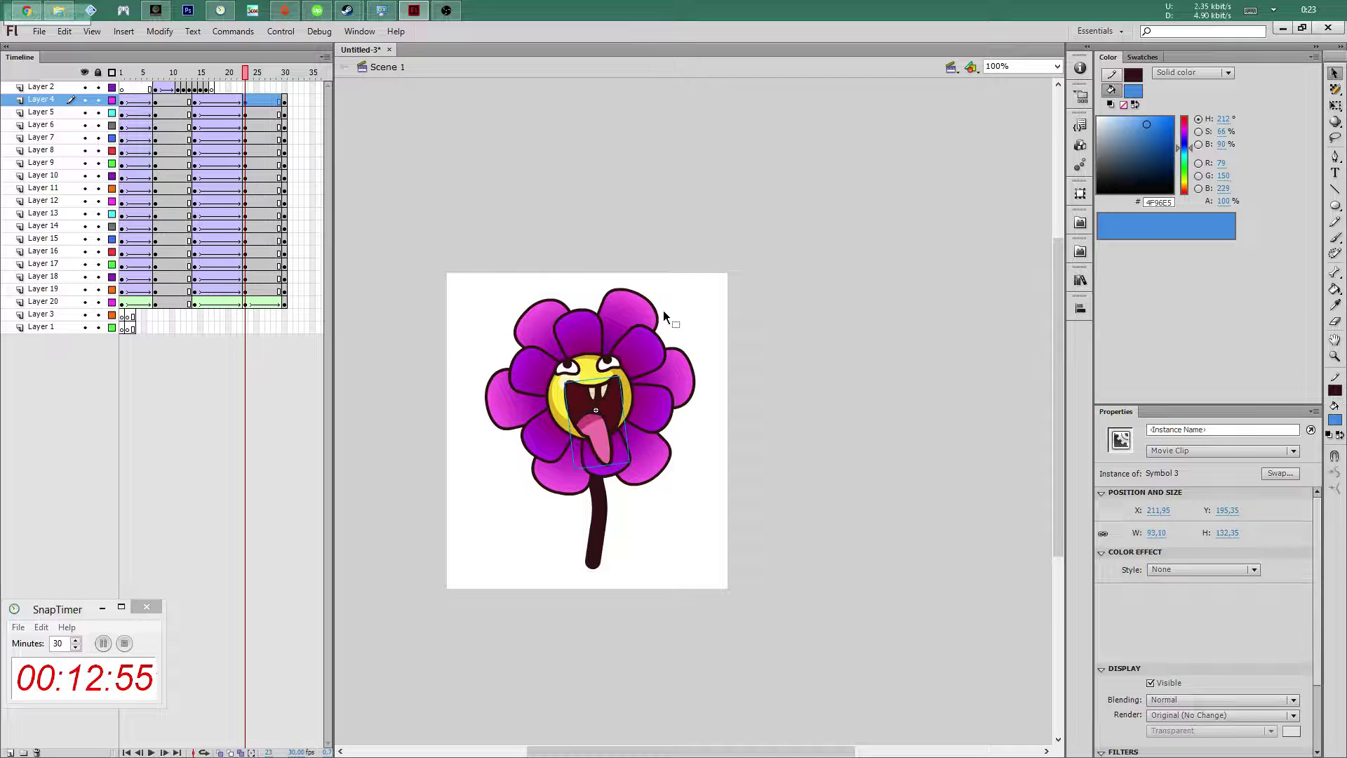
click(640, 161)
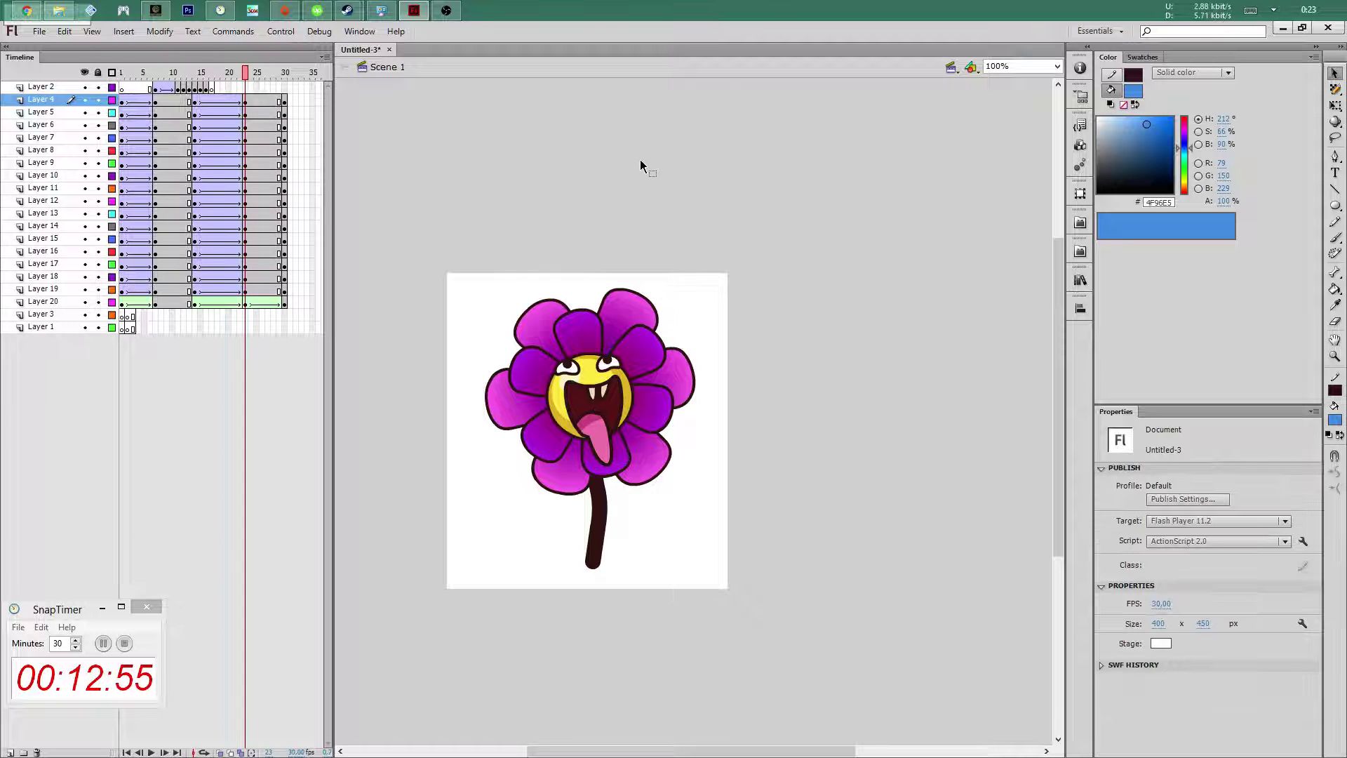
click(246, 126)
drag(262, 130, 262, 130)
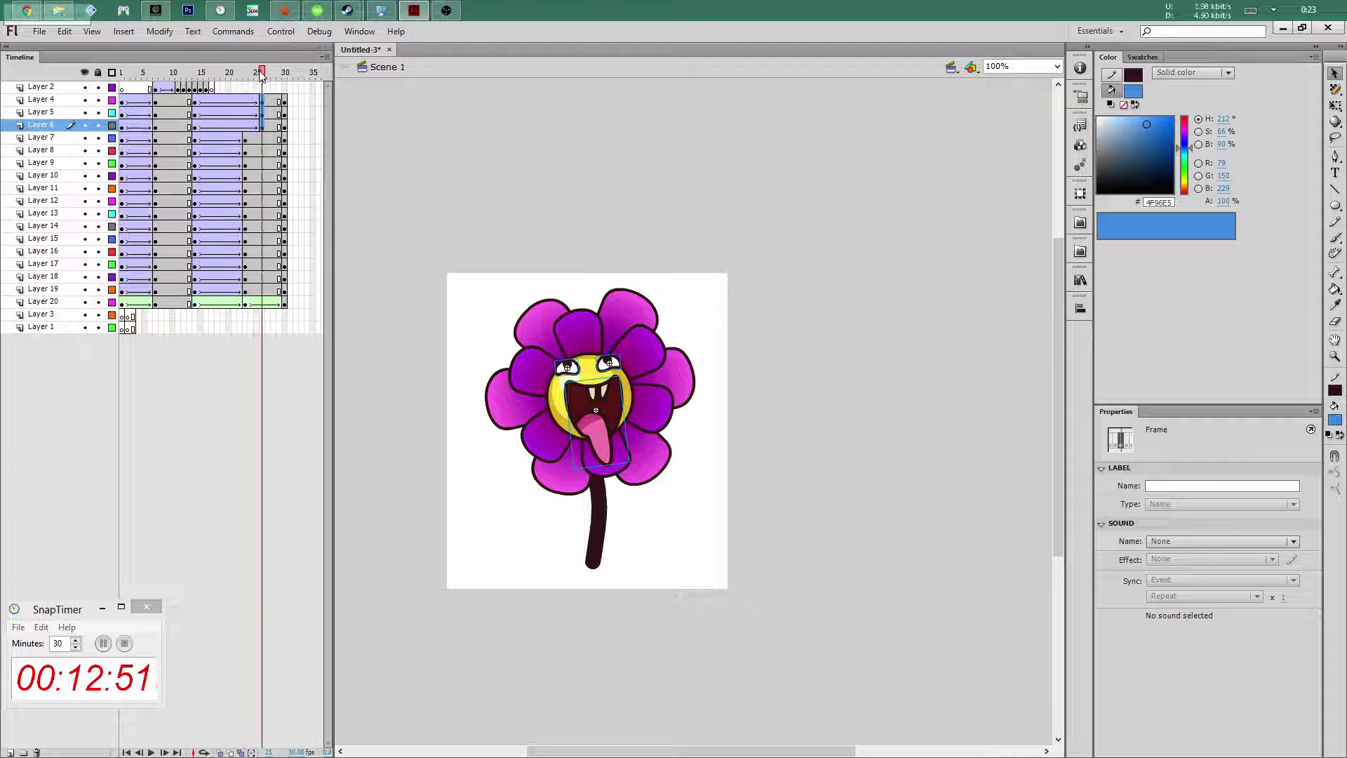
Add a classic tween at frame 27 across Layers 7–18
mouse_move(262, 75)
mouse_down()
mouse_move(204, 77)
mouse_move(277, 80)
mouse_move(231, 81)
mouse_move(263, 87)
mouse_up()
drag(269, 139, 269, 289)
right_click(268, 295)
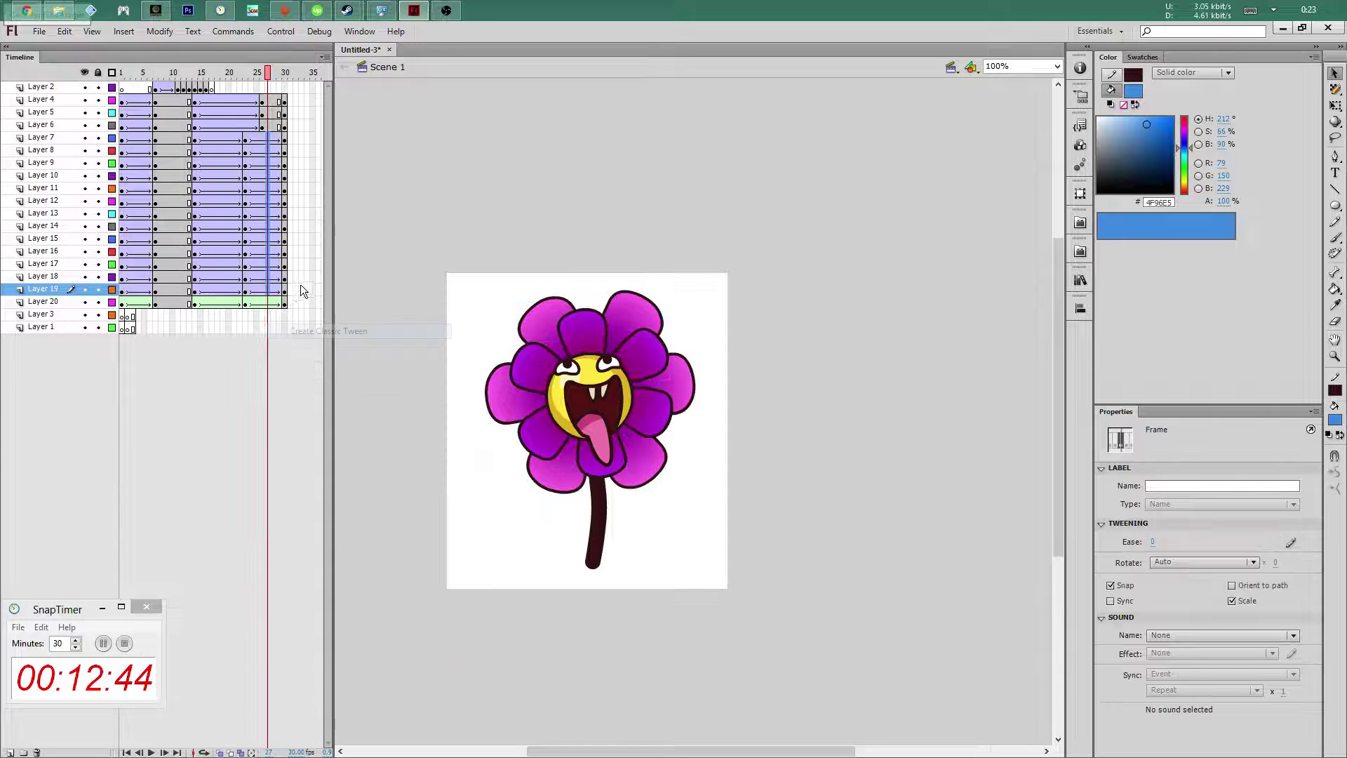
click(302, 342)
Add classic tweens to the late frames on face Layers 4–6 and check the motion
drag(275, 102, 278, 130)
right_click(277, 130)
click(335, 169)
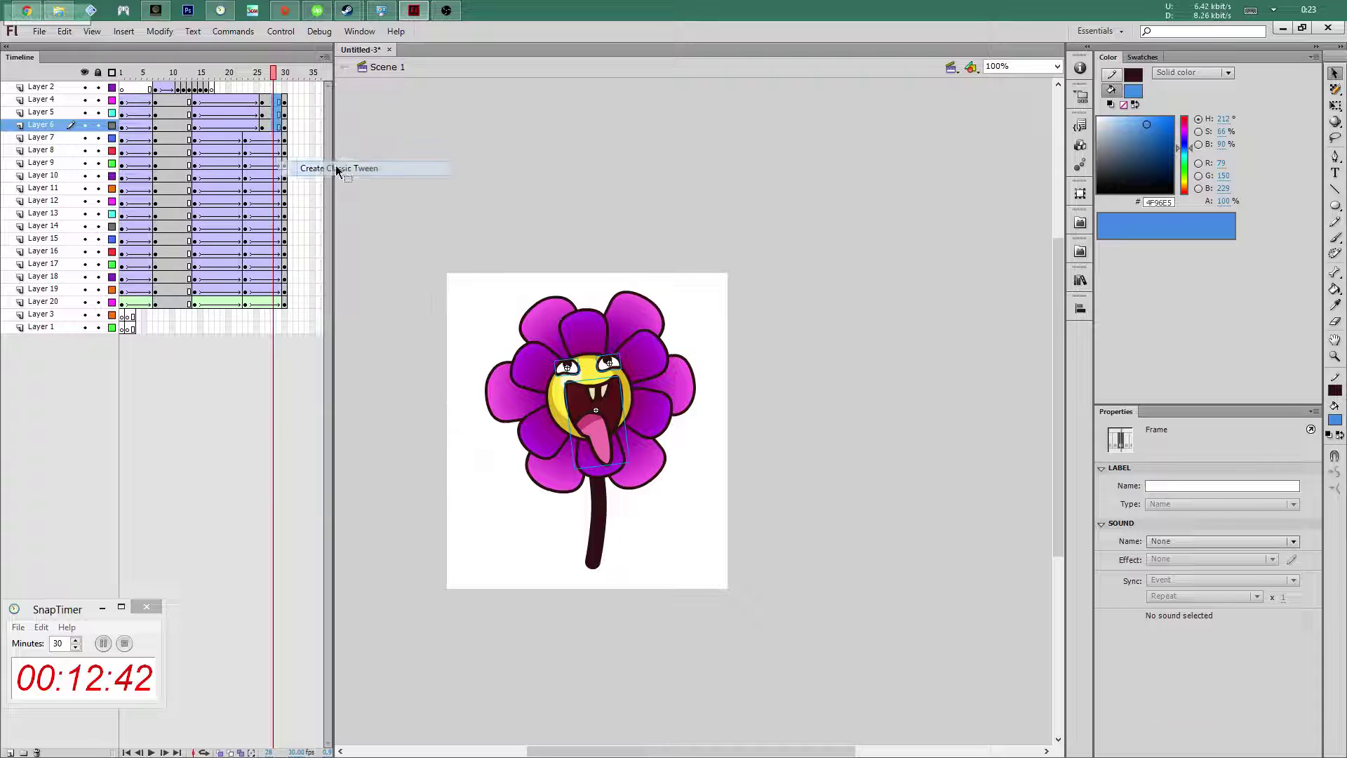
mouse_move(277, 72)
mouse_down()
mouse_move(224, 86)
mouse_move(285, 90)
mouse_up()
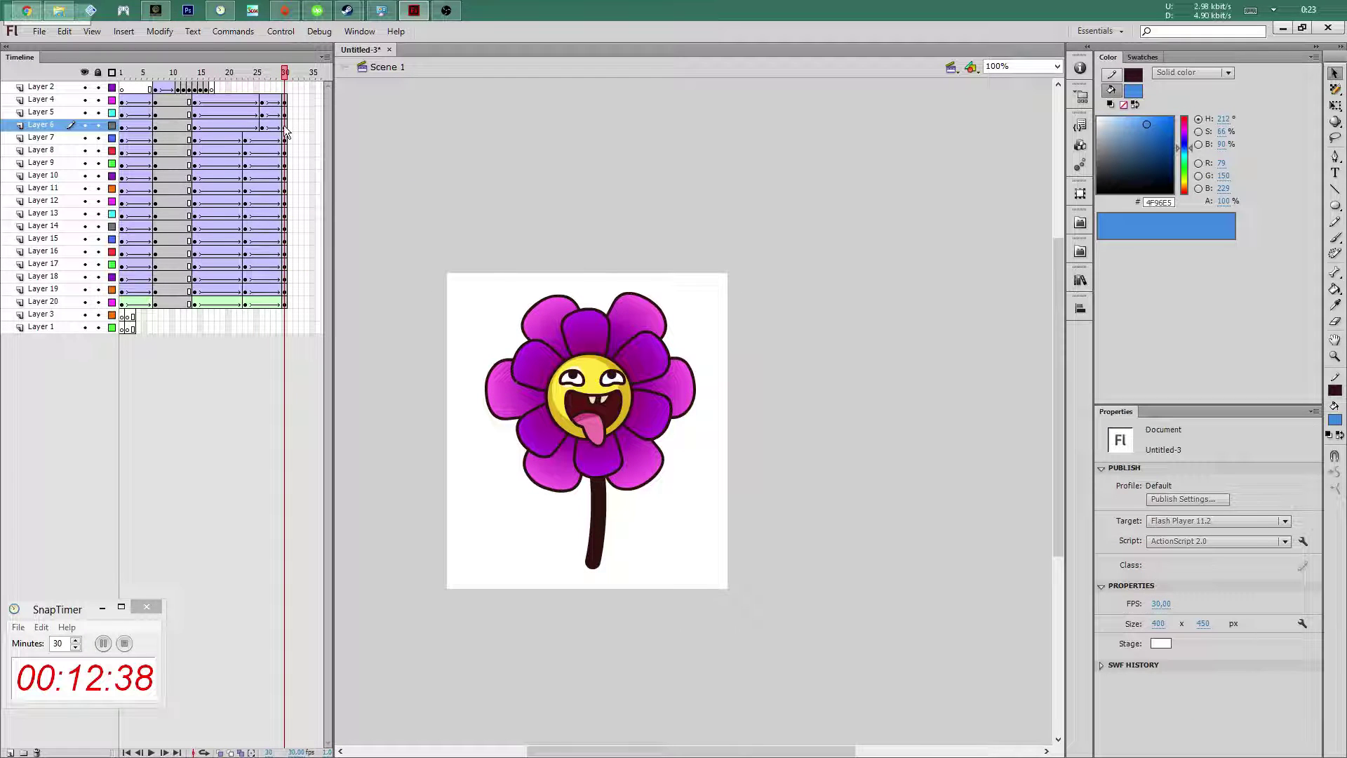
key(ctrl+Return)
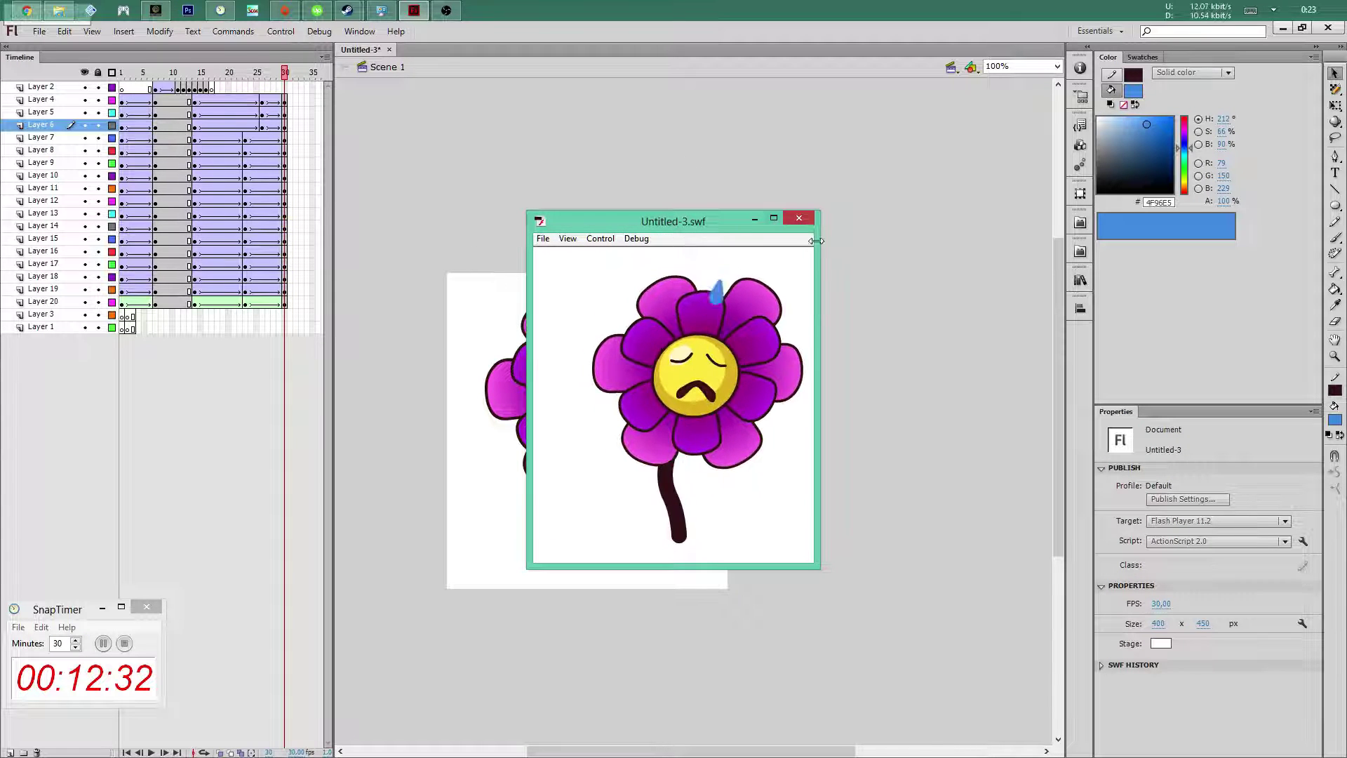
click(798, 218)
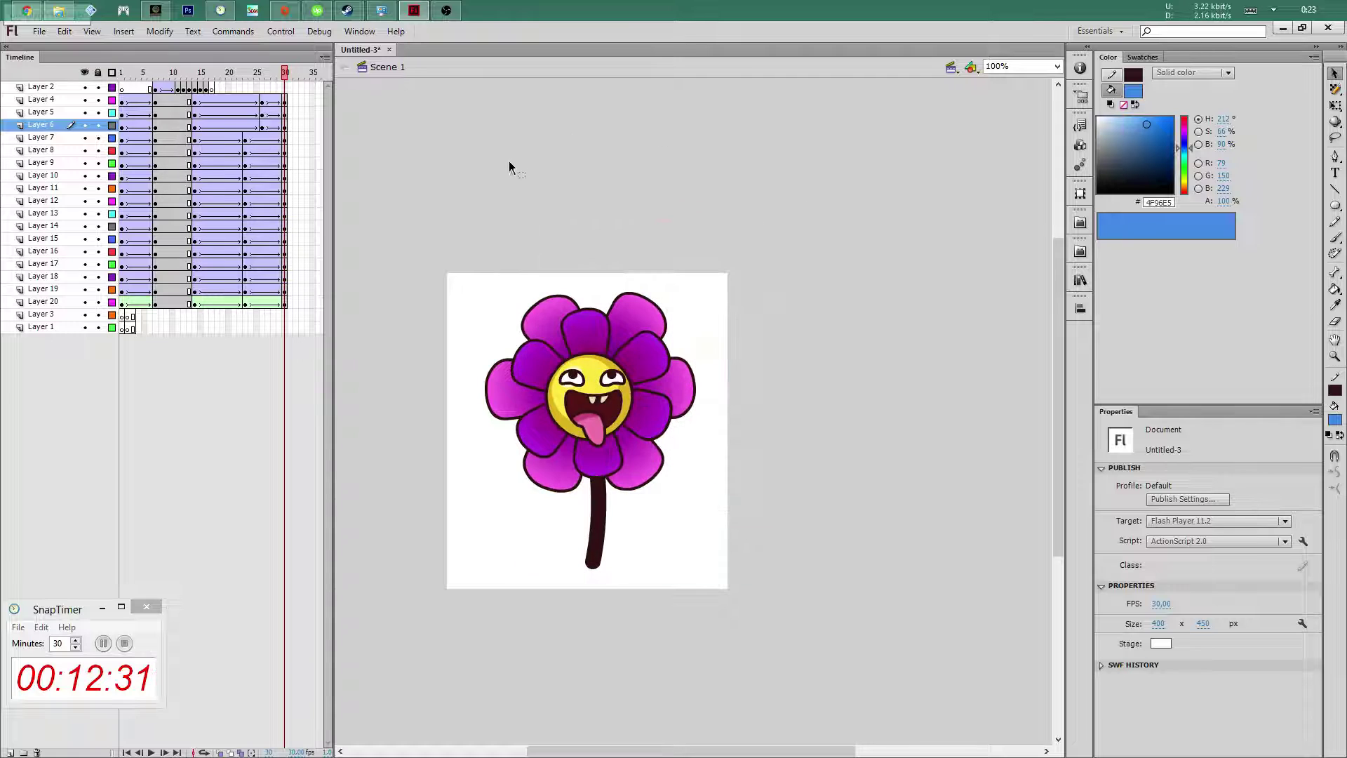
click(246, 140)
key(q)
On the sad-face frame 8, go through the top, upper-right, lower-right and bottom petals
click(579, 320)
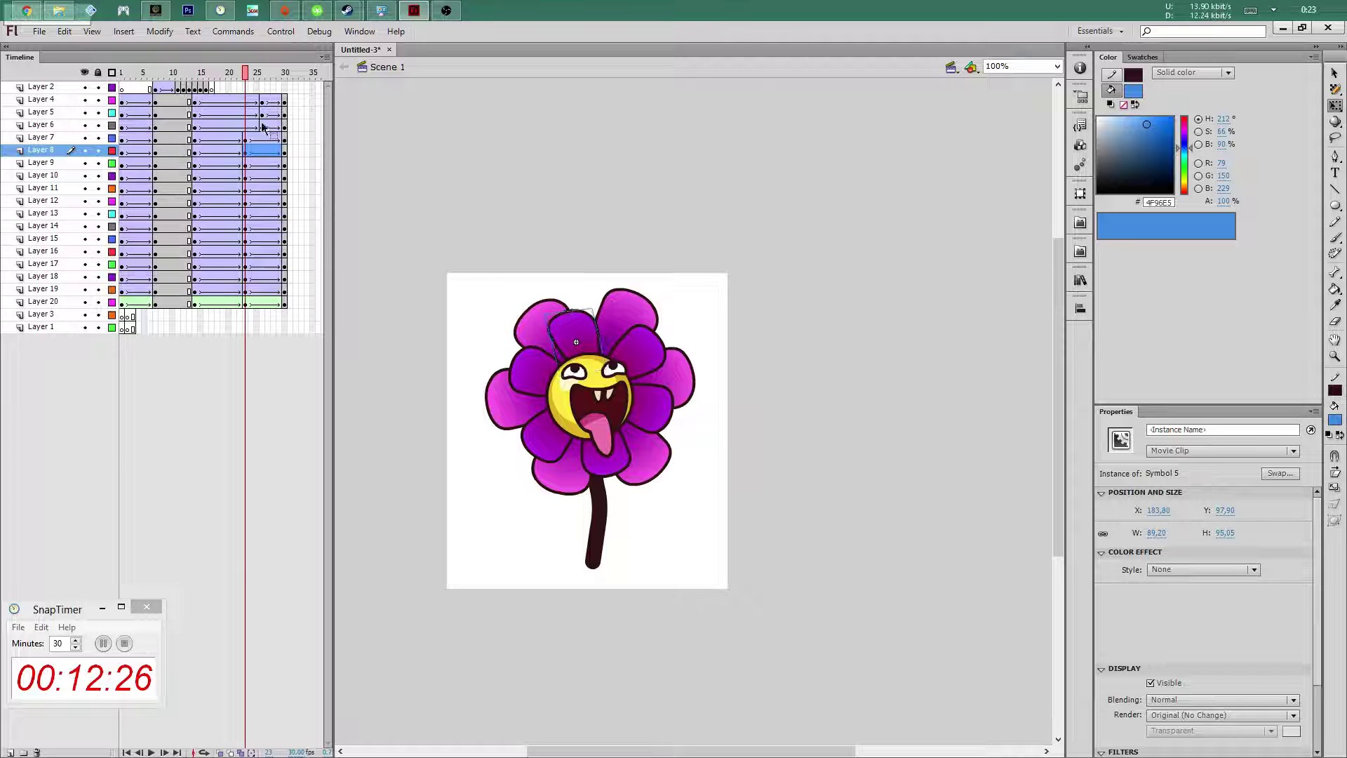
click(157, 100)
drag(155, 72, 160, 73)
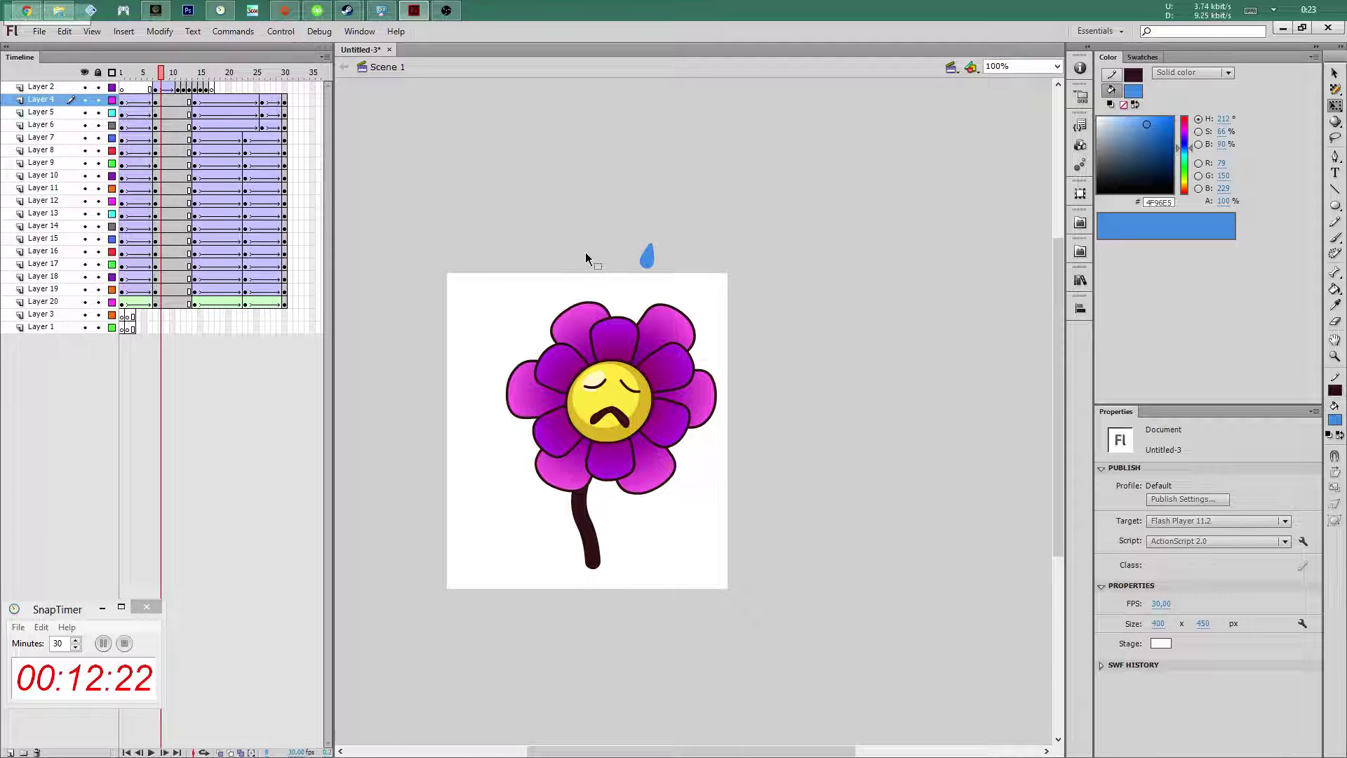
click(608, 341)
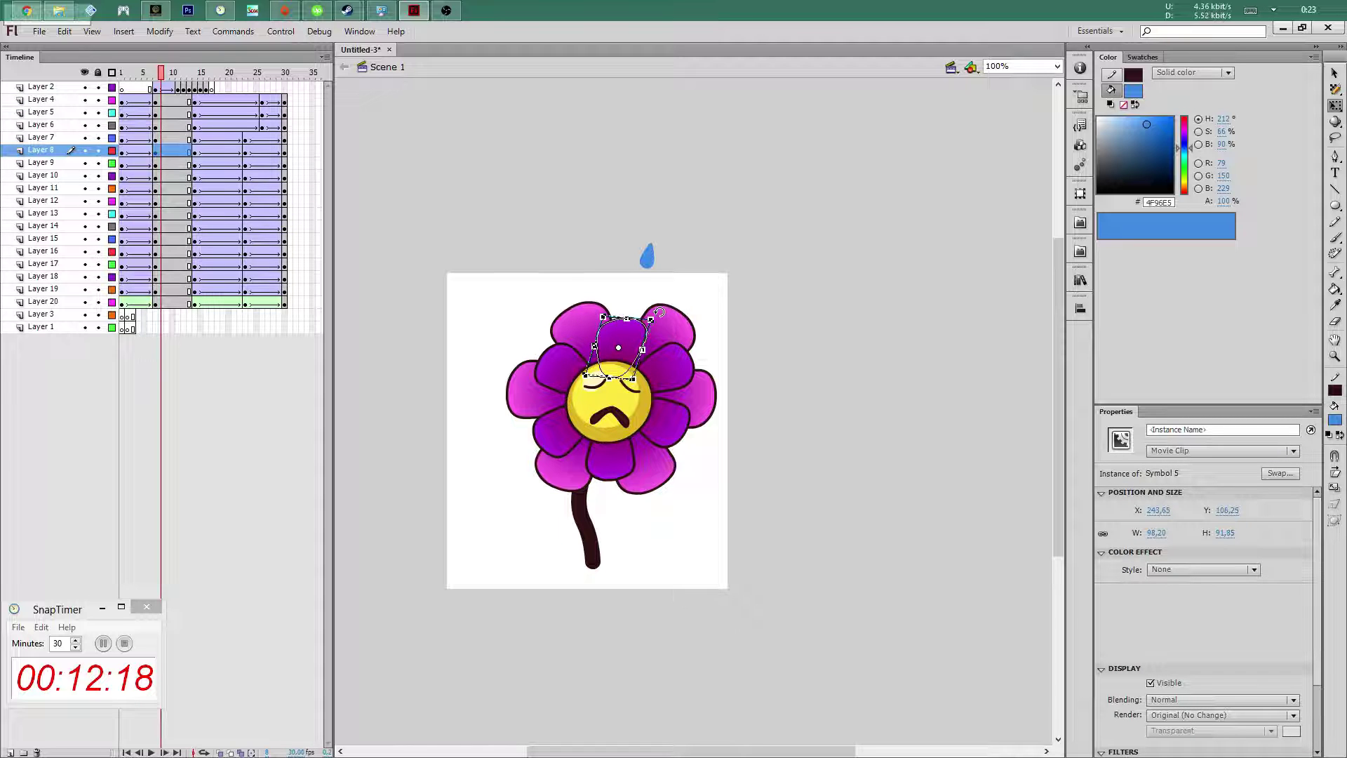
click(681, 361)
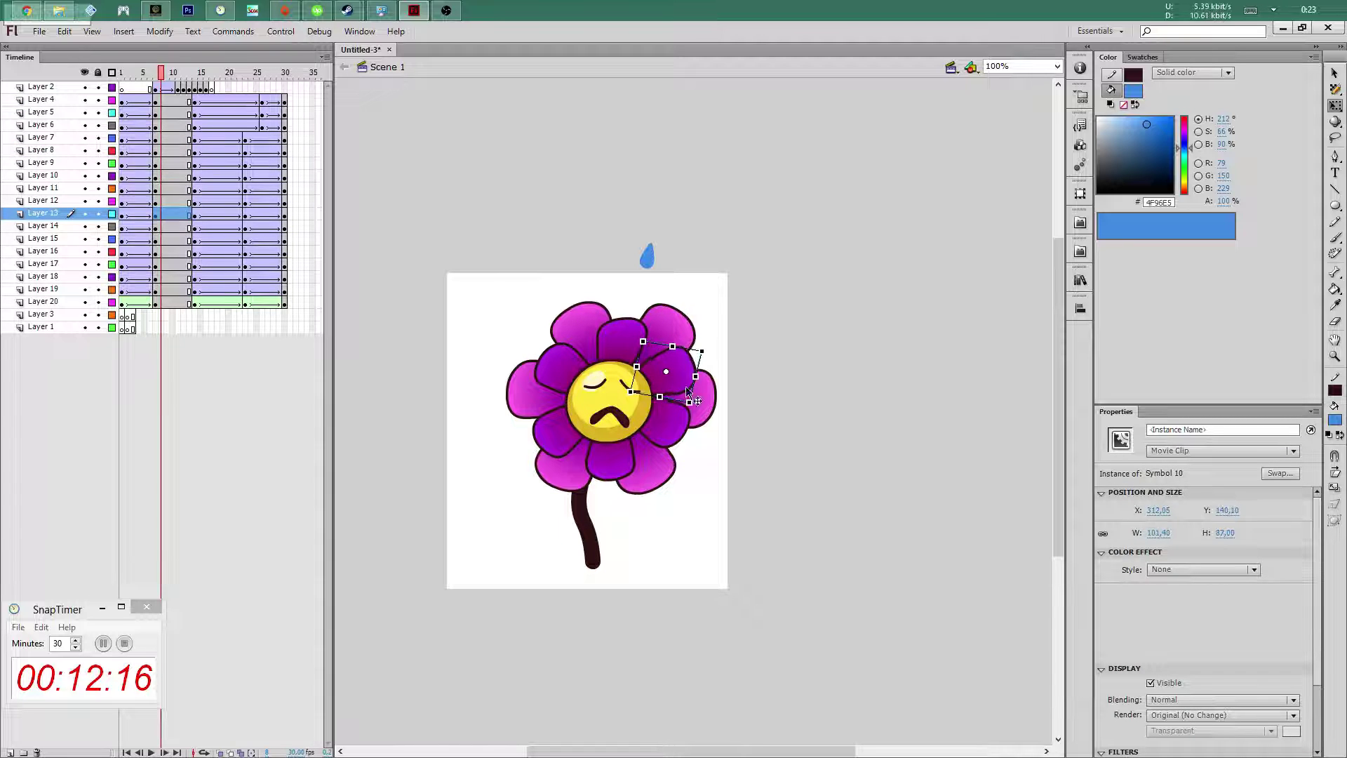
click(679, 418)
click(627, 480)
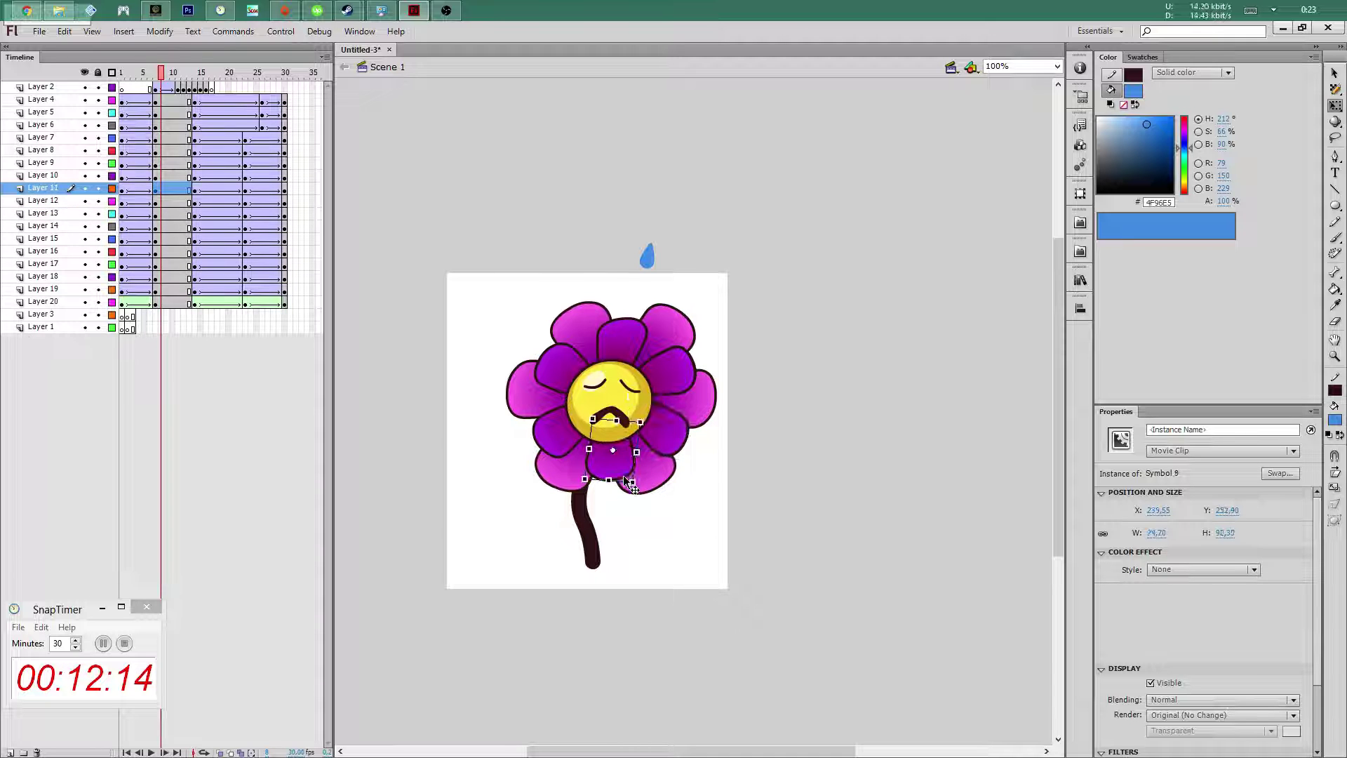
Select the lower-left, upper-left and top petals, then skew the upper-right petal's top rightward
click(556, 457)
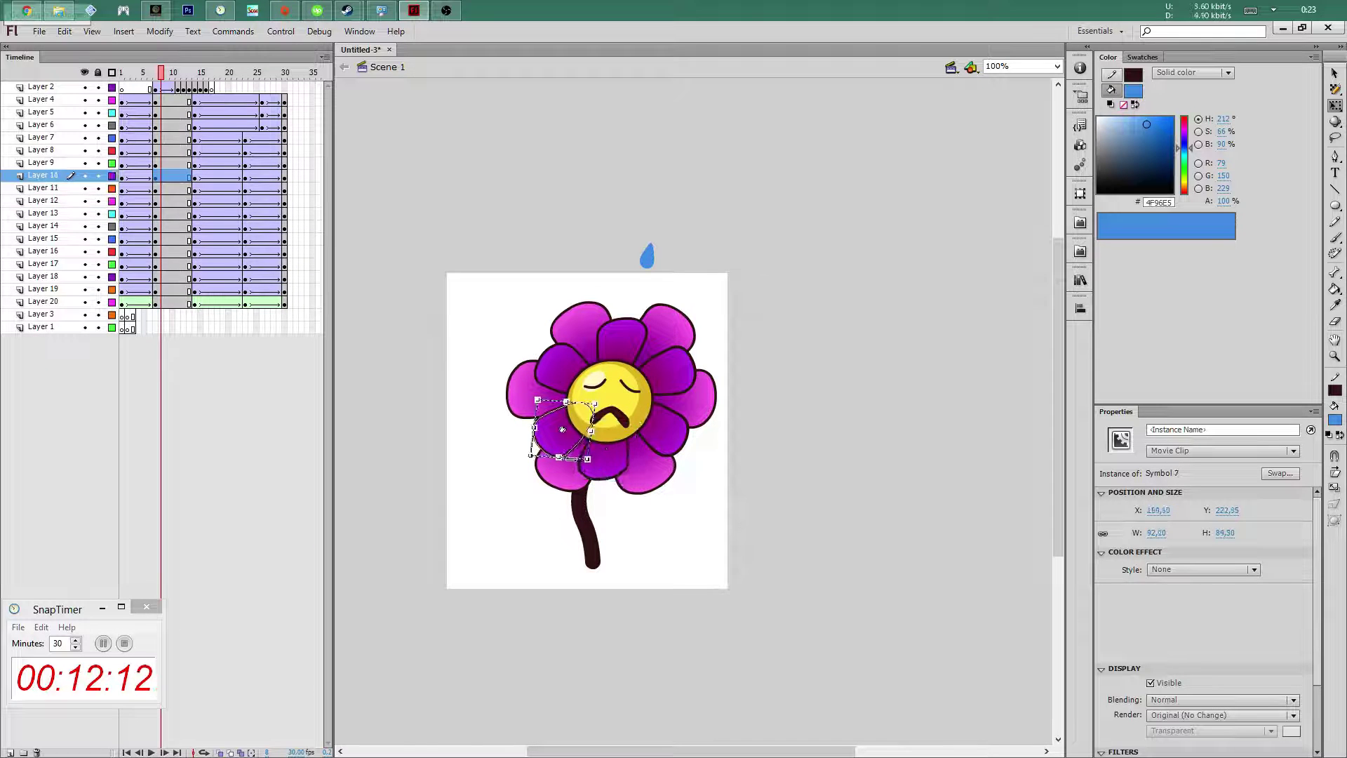
click(559, 343)
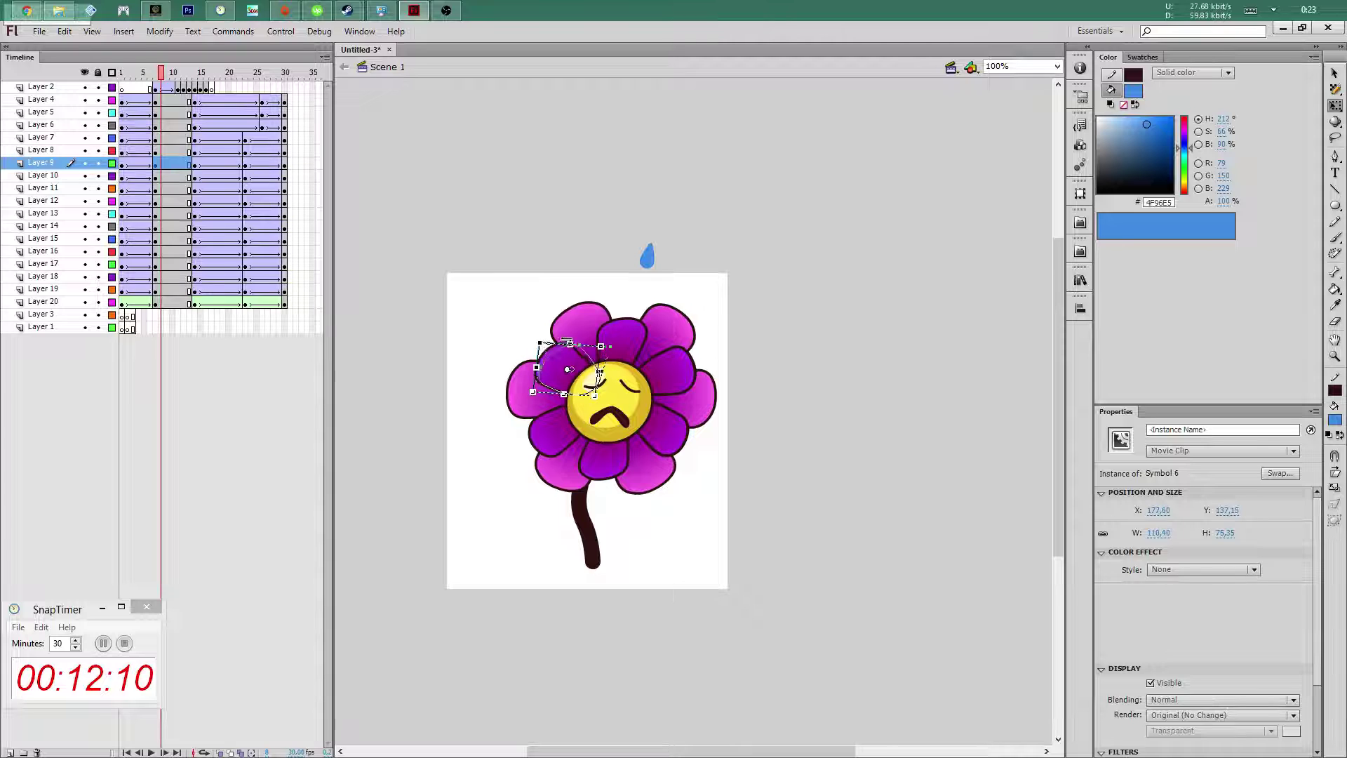
click(593, 316)
click(692, 324)
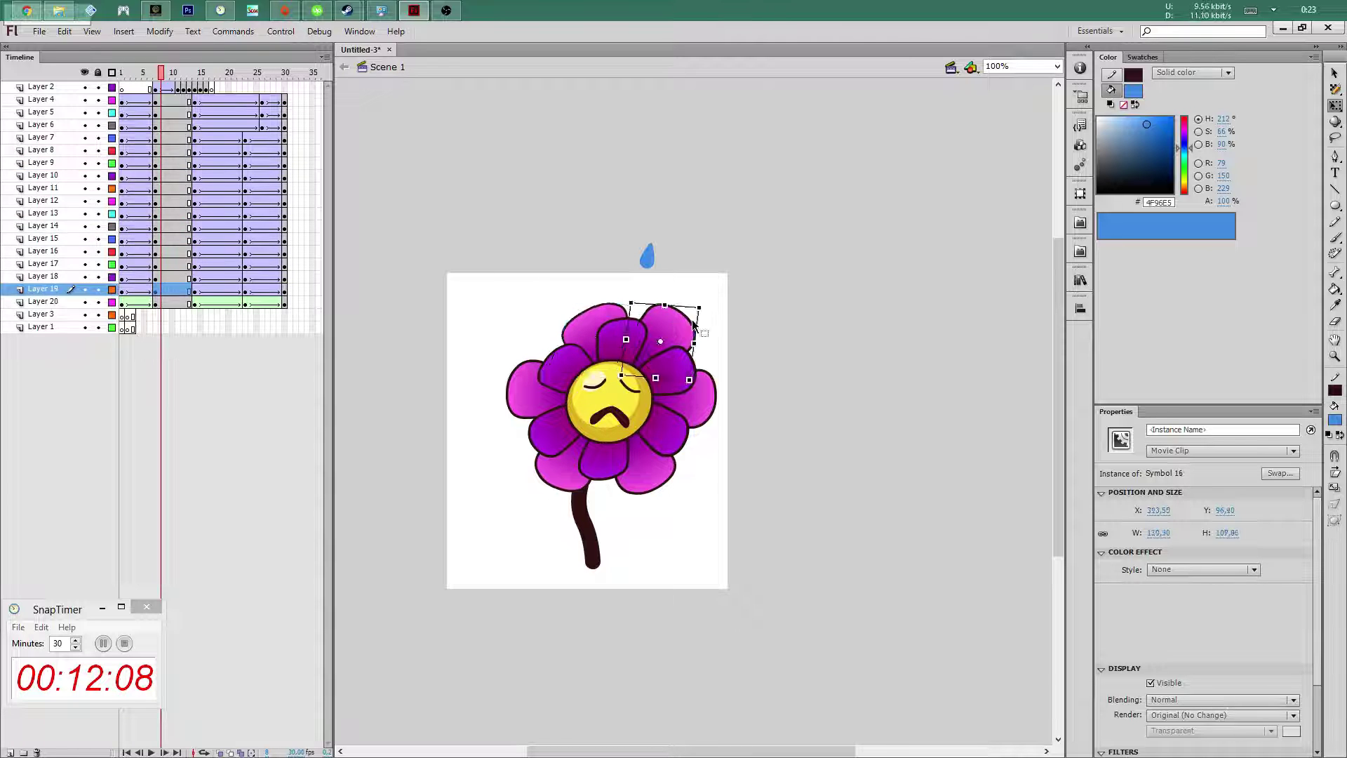
drag(684, 305, 696, 305)
Rotate and stretch the right petal downward, check the lower and left petals, then deselect
click(714, 391)
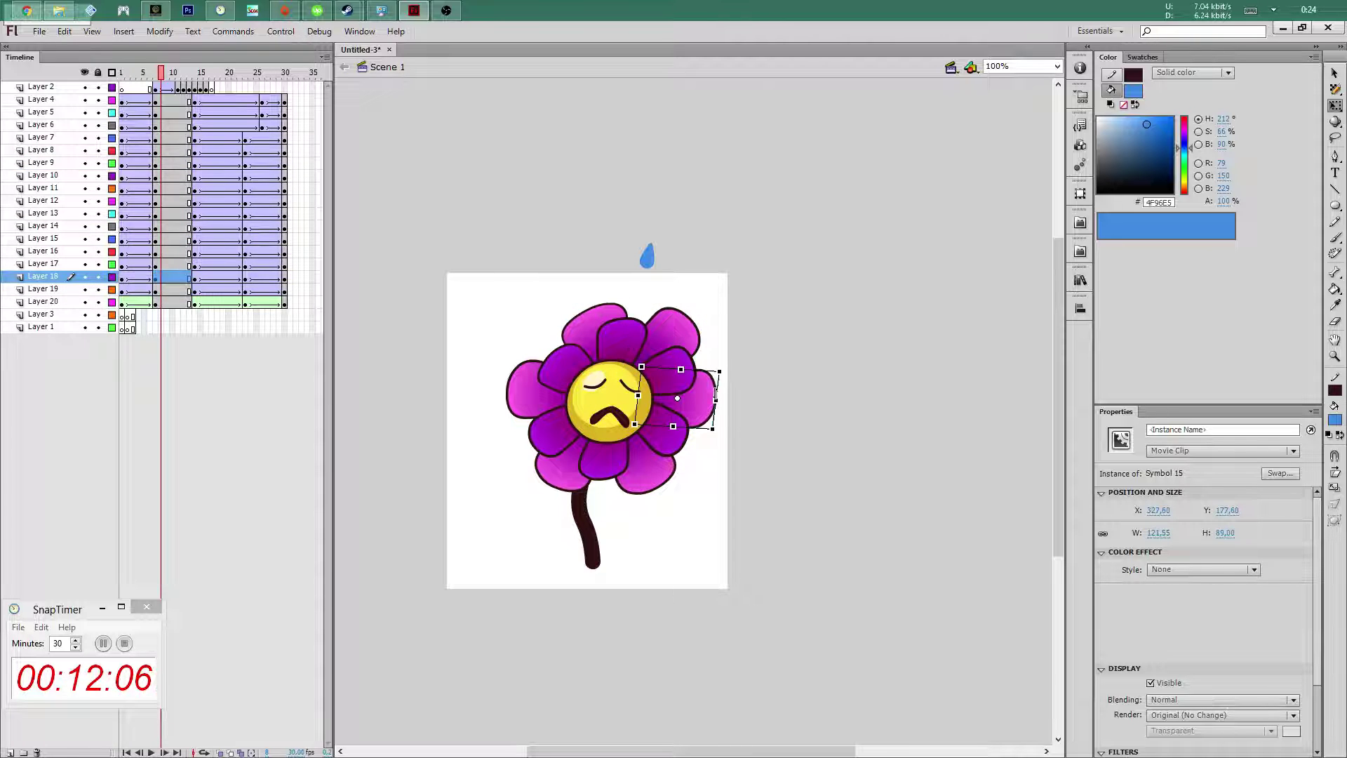
click(718, 398)
drag(719, 392, 711, 442)
click(655, 464)
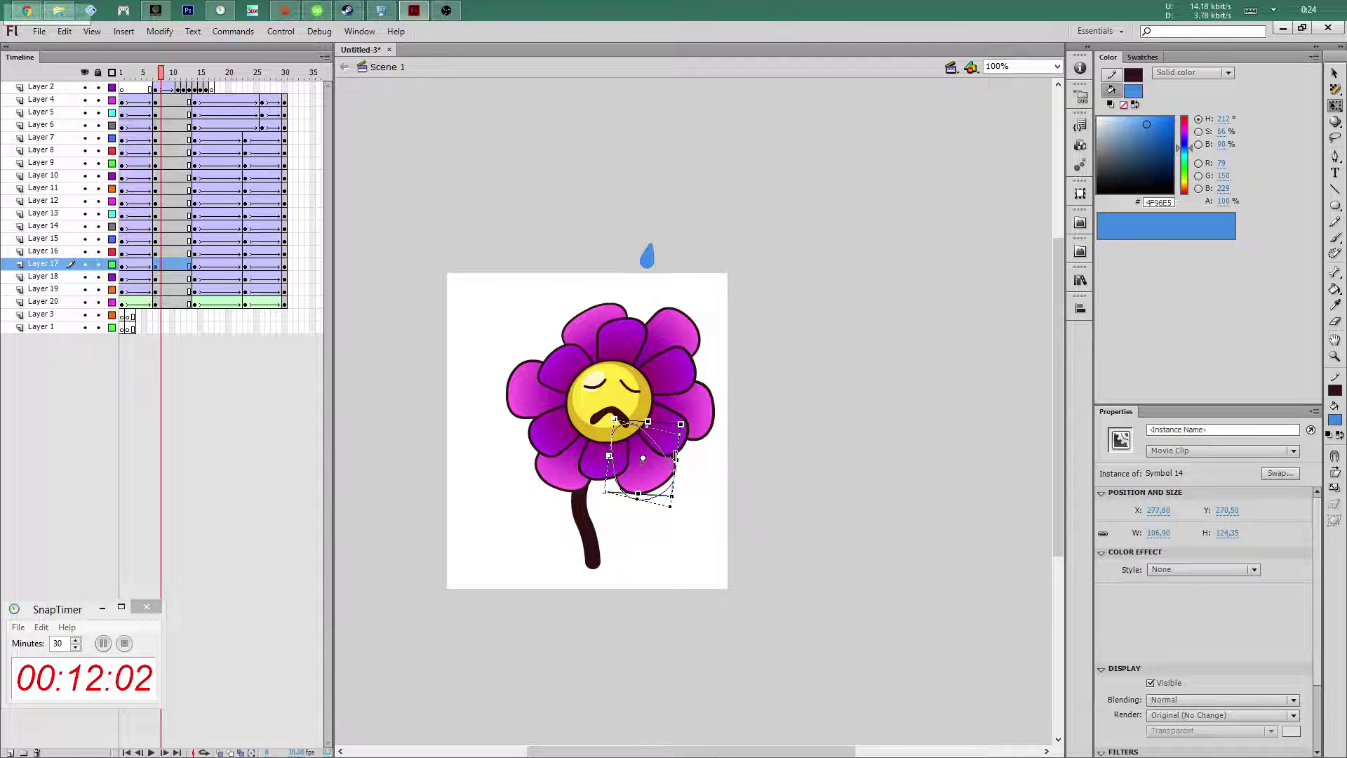
click(559, 480)
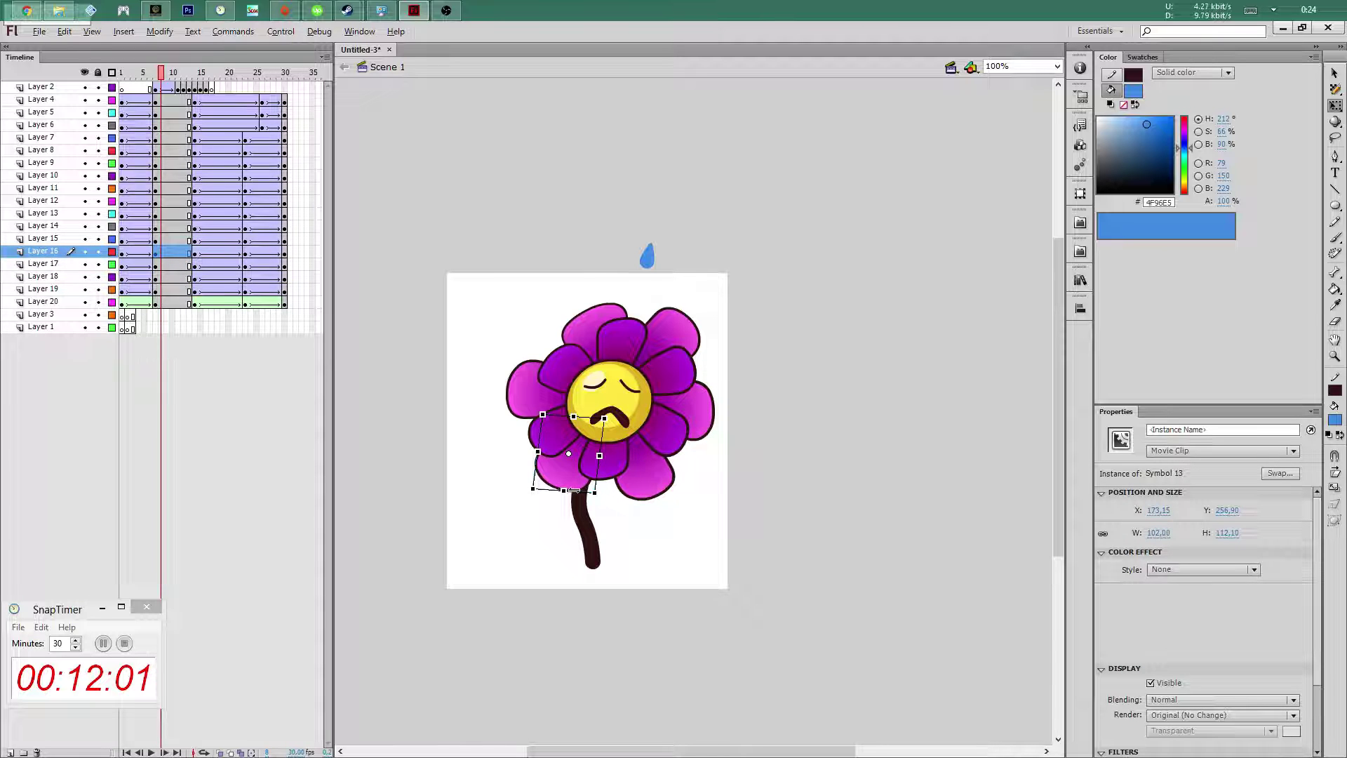
click(525, 382)
click(522, 296)
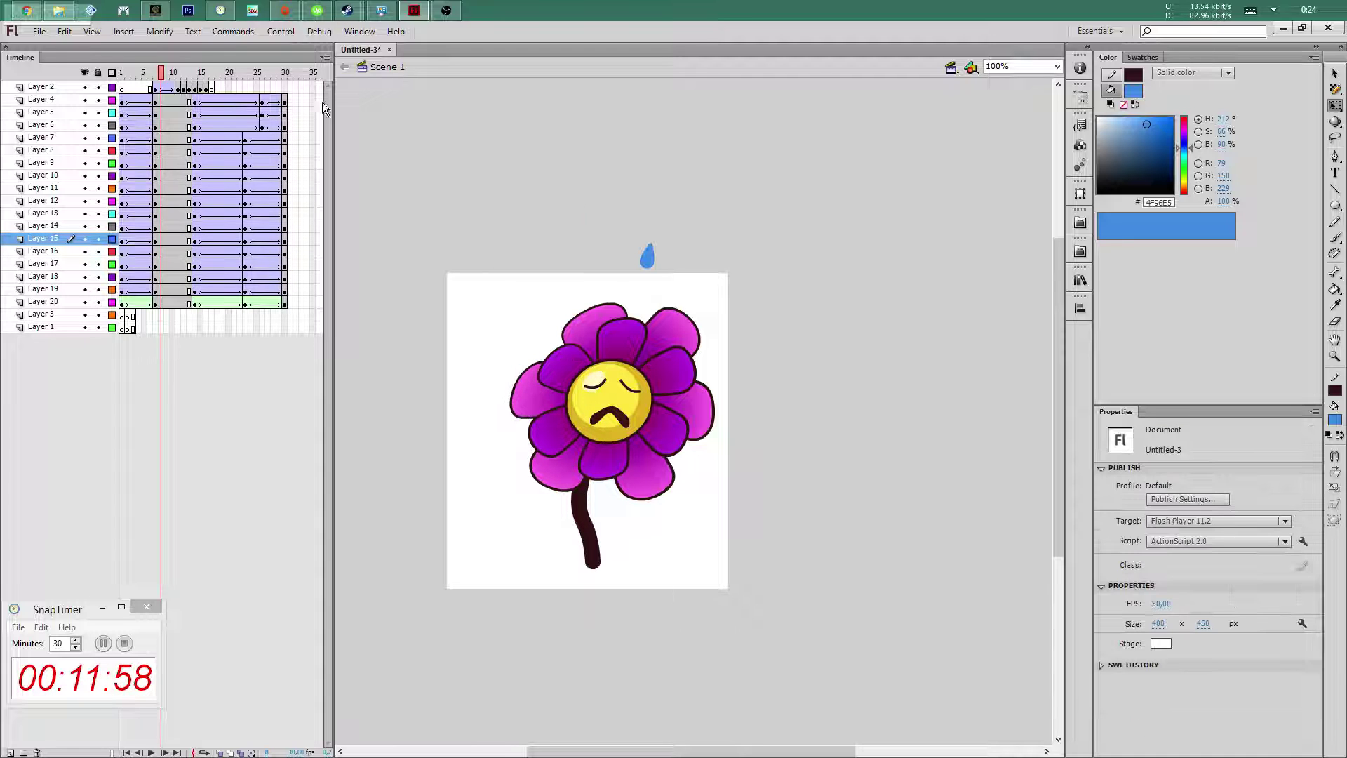
Remove the tween from frame 16 across the flower layers
drag(193, 102, 187, 103)
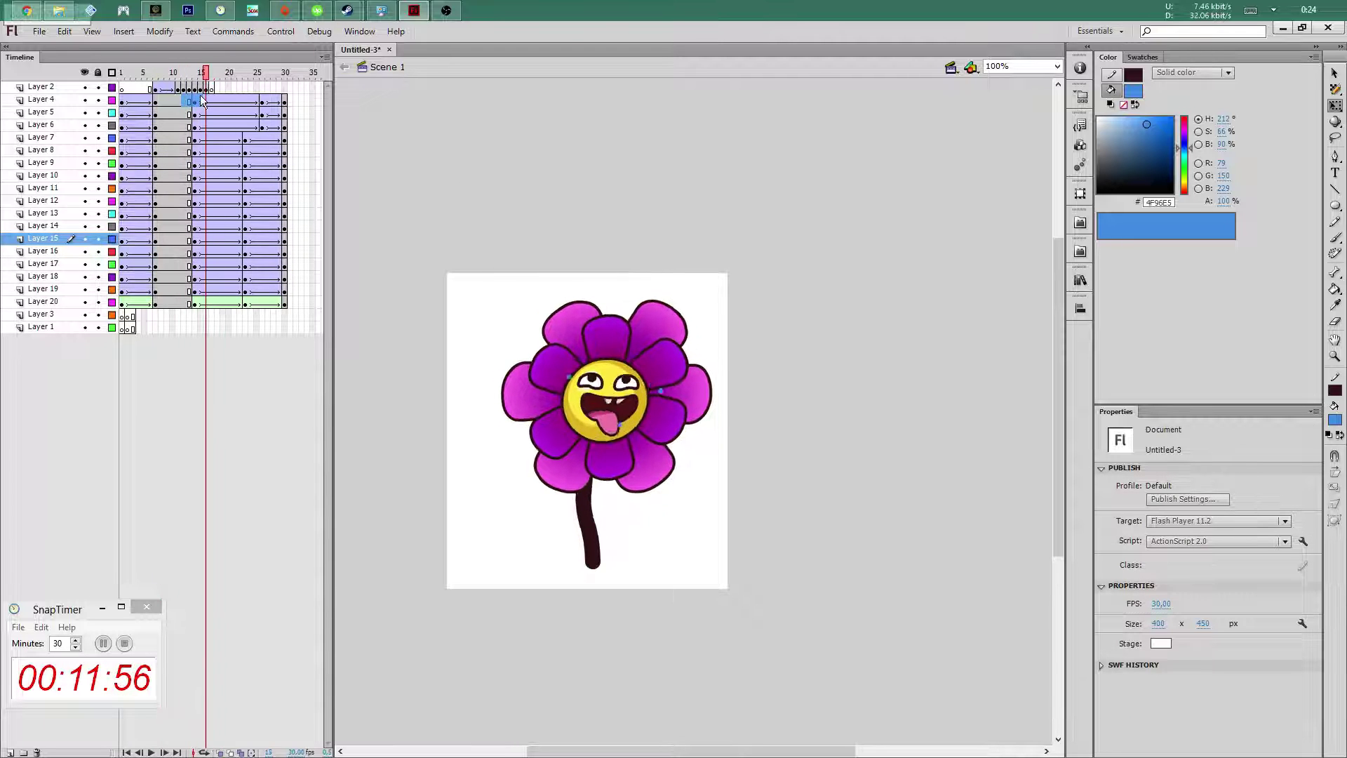
drag(187, 104, 220, 271)
click(172, 138)
drag(205, 139, 204, 290)
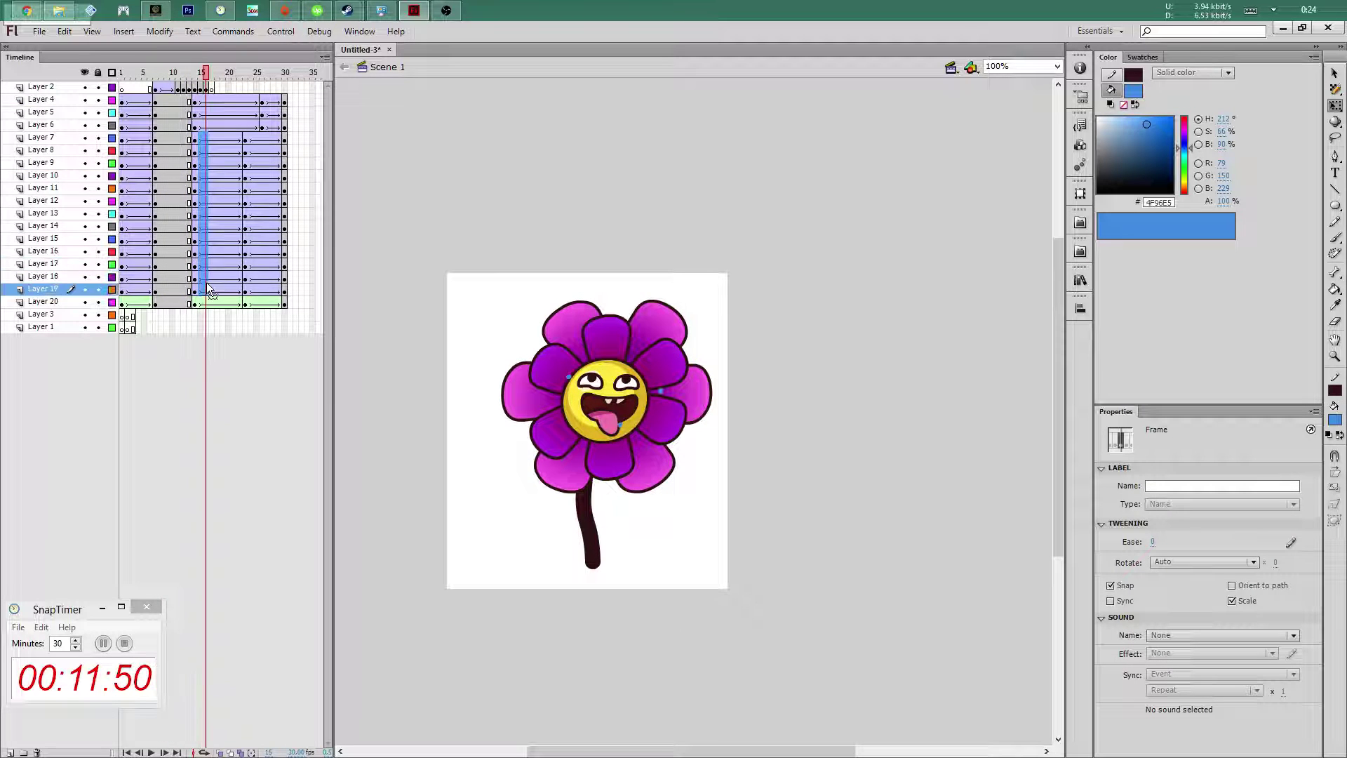
right_click(204, 293)
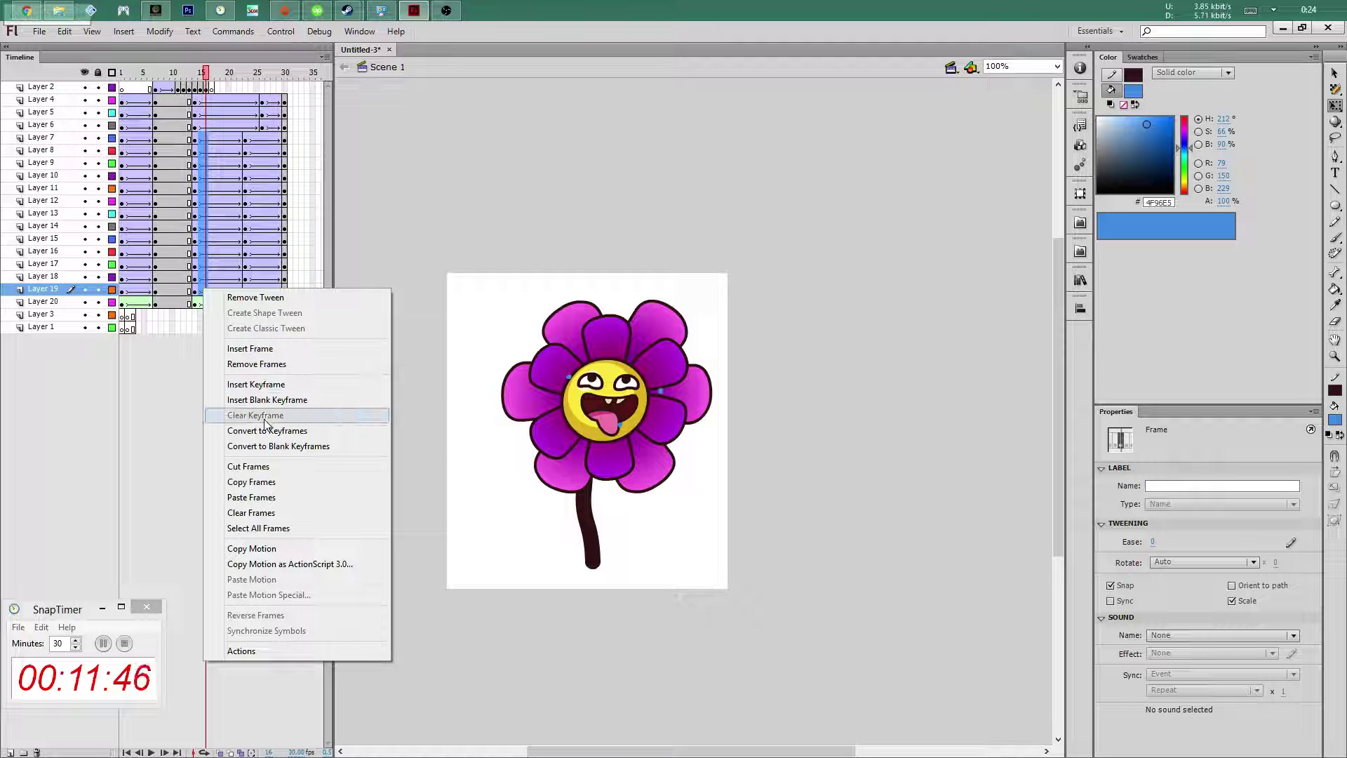
click(258, 297)
Clear the keyframes at frame 14 across the flower layers
drag(196, 277, 198, 156)
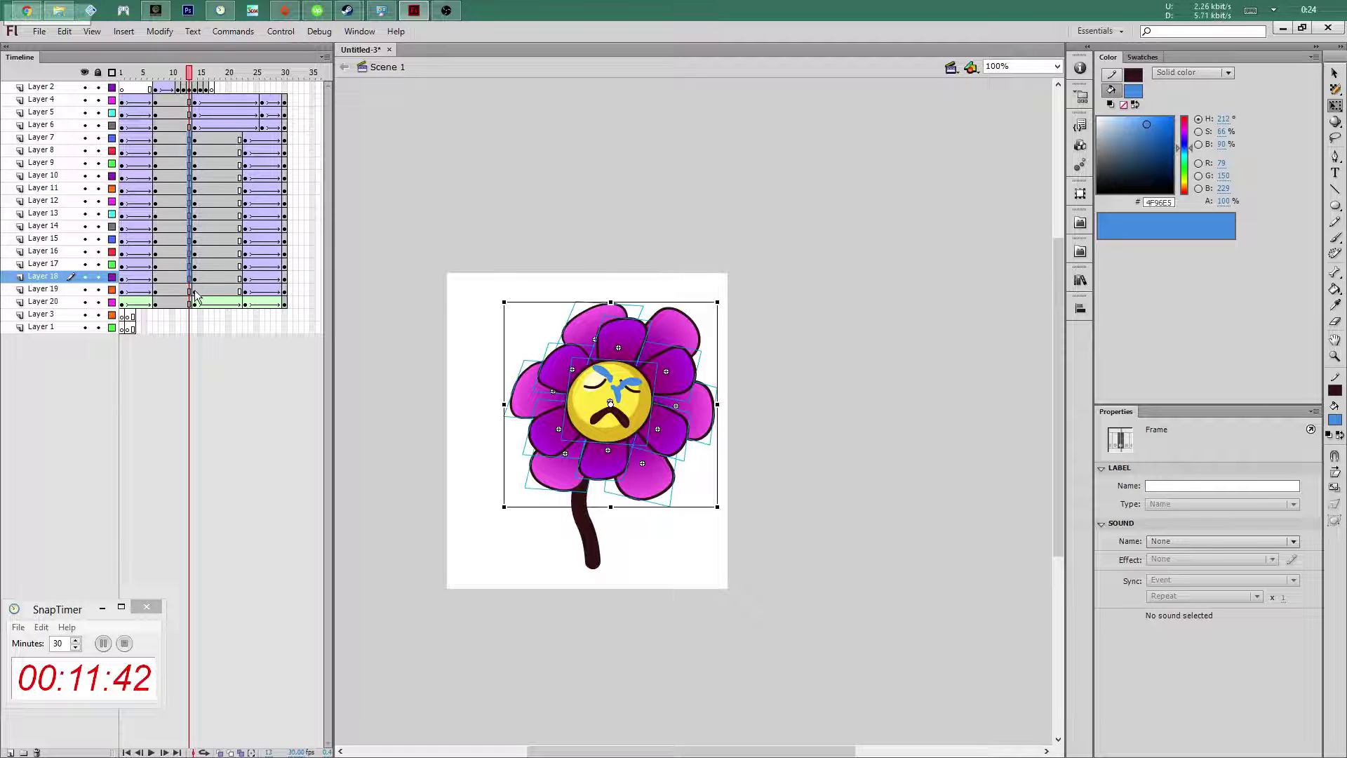
right_click(196, 139)
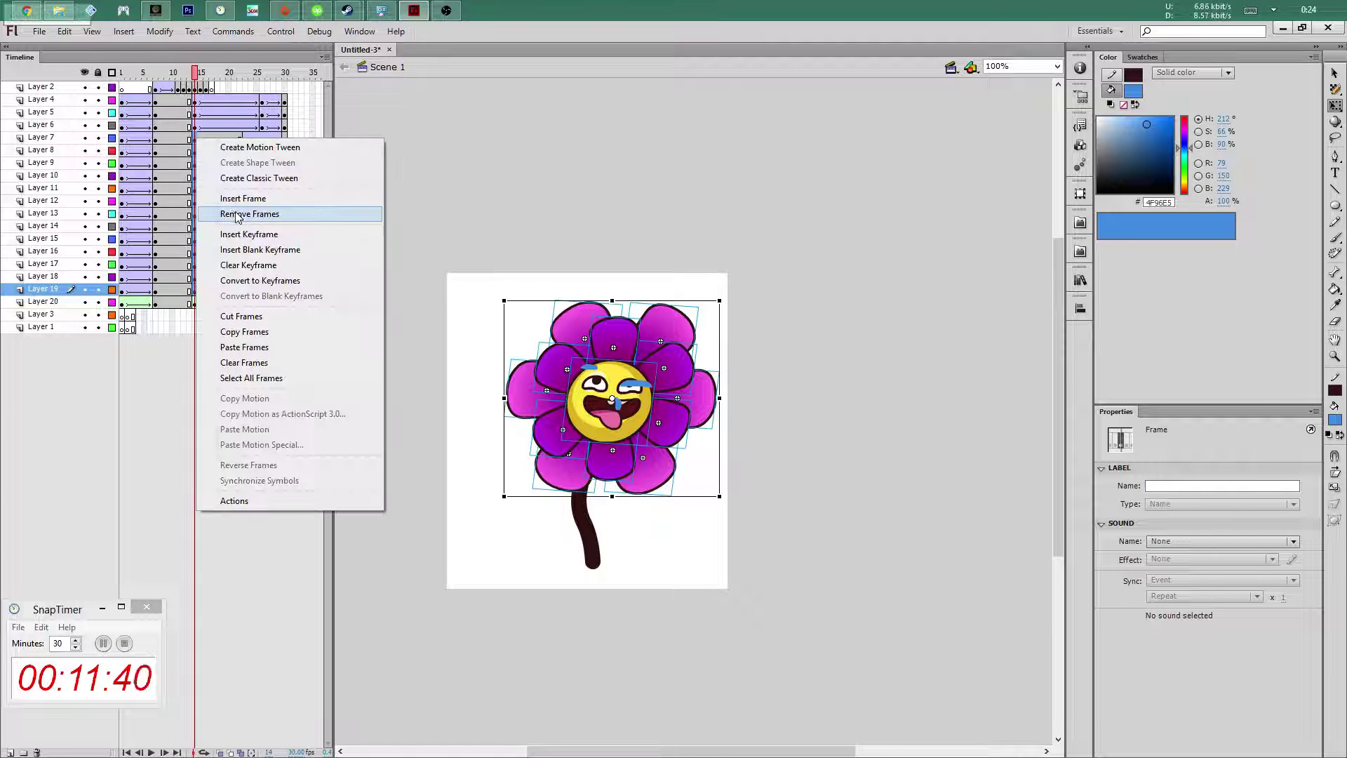
click(270, 265)
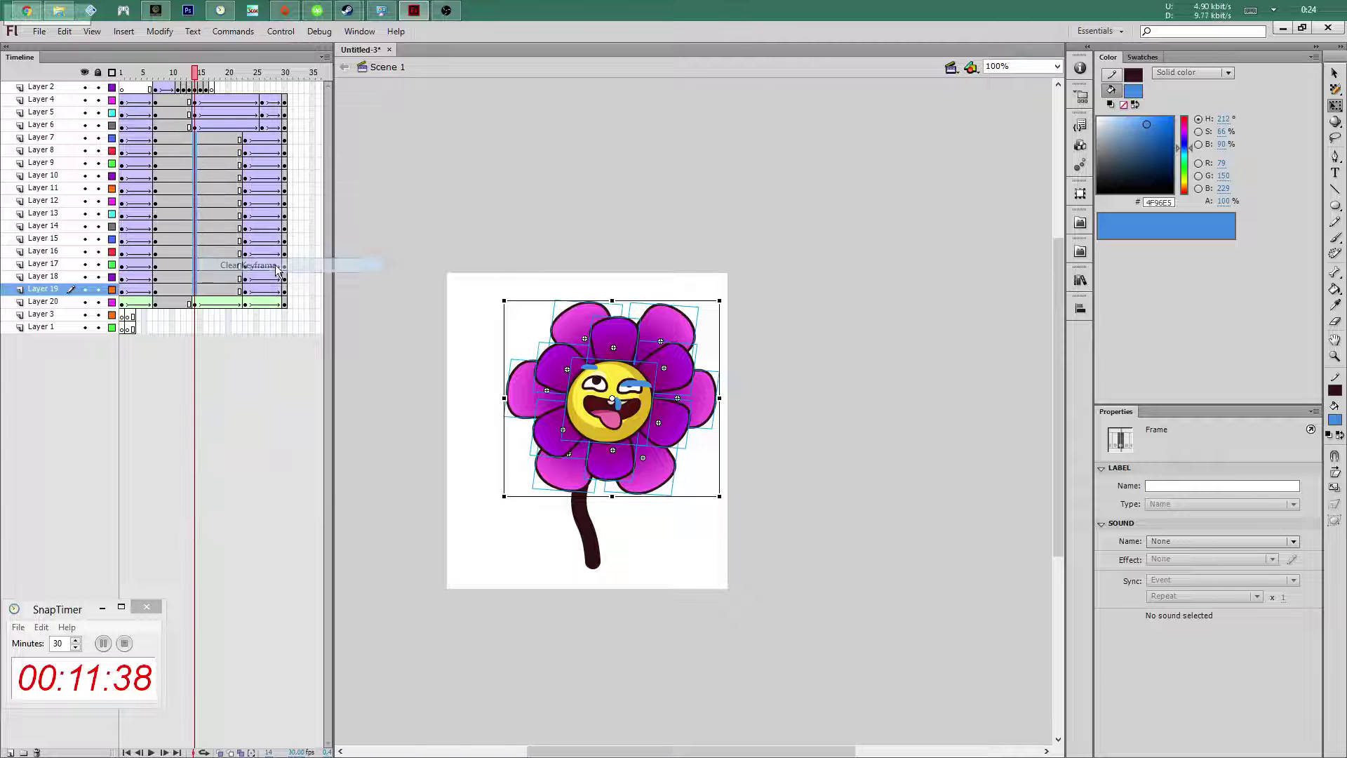
Create a classic tween at frame 18 on layers 7 to 19 and scrub to check it
drag(215, 146, 217, 289)
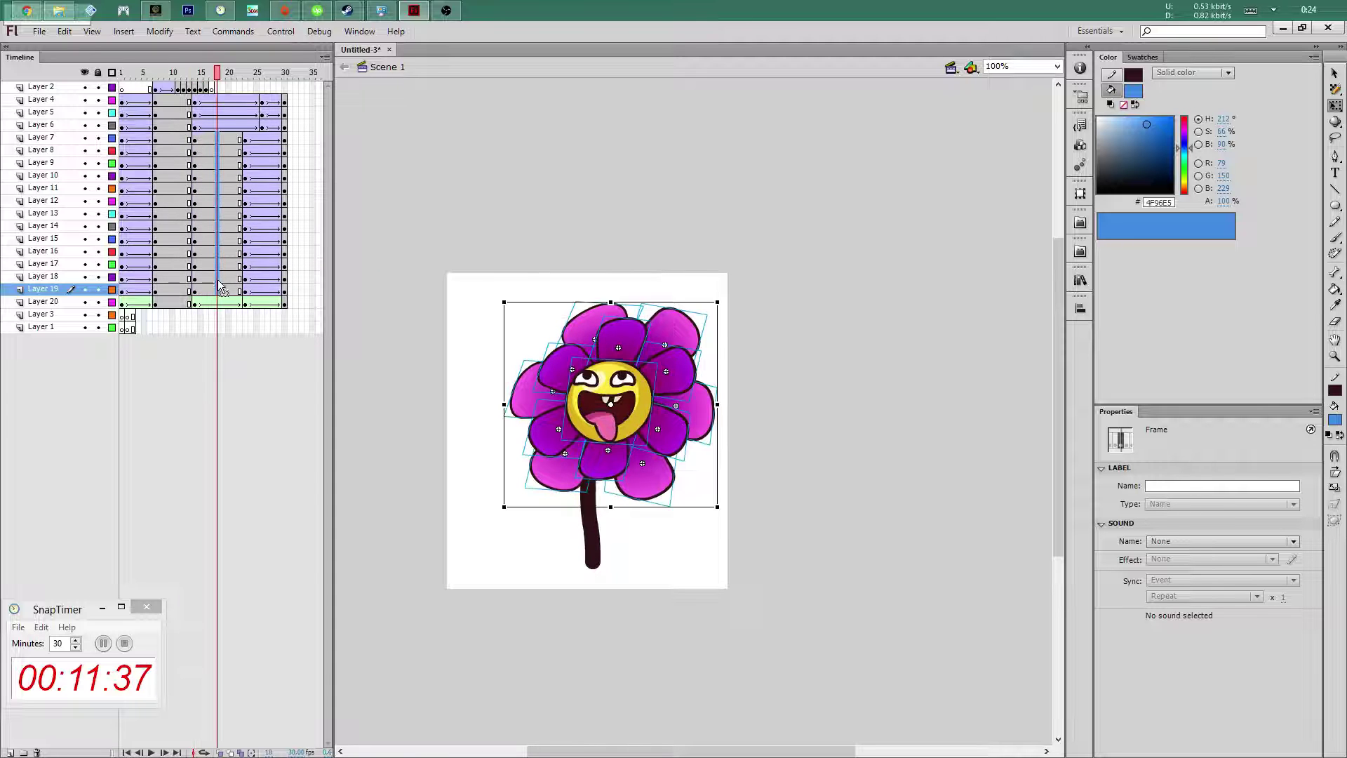
right_click(216, 290)
click(266, 318)
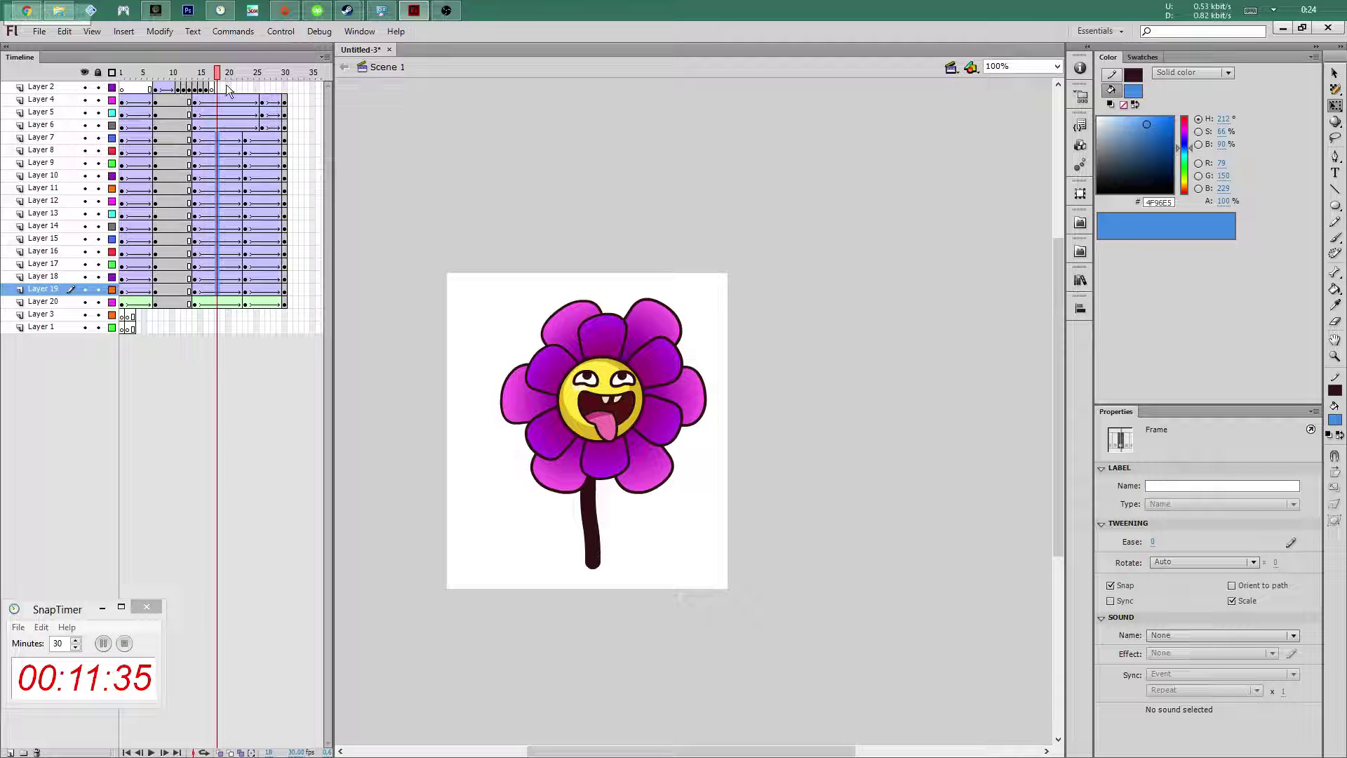
drag(225, 84, 245, 84)
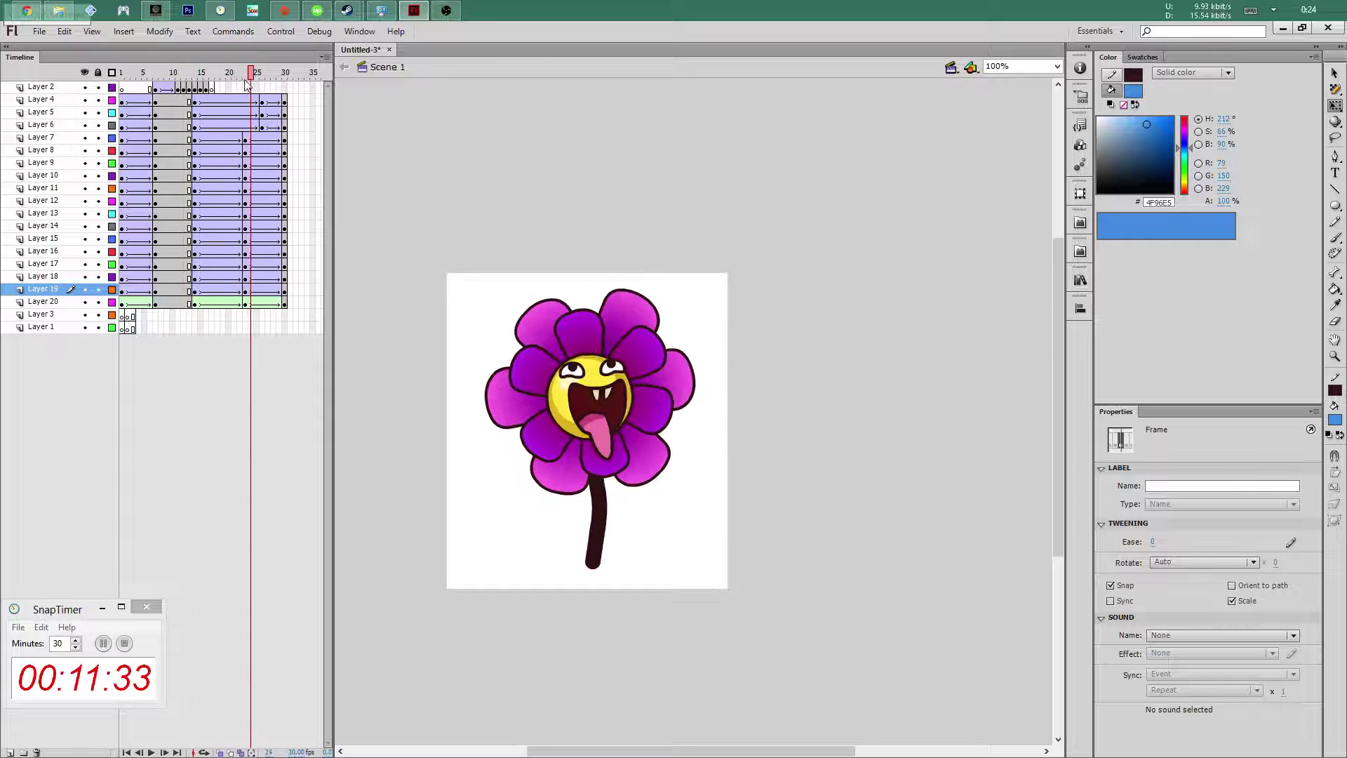
At frame 23, adjust the top, left and lower petals around the grinning face
click(245, 138)
click(536, 318)
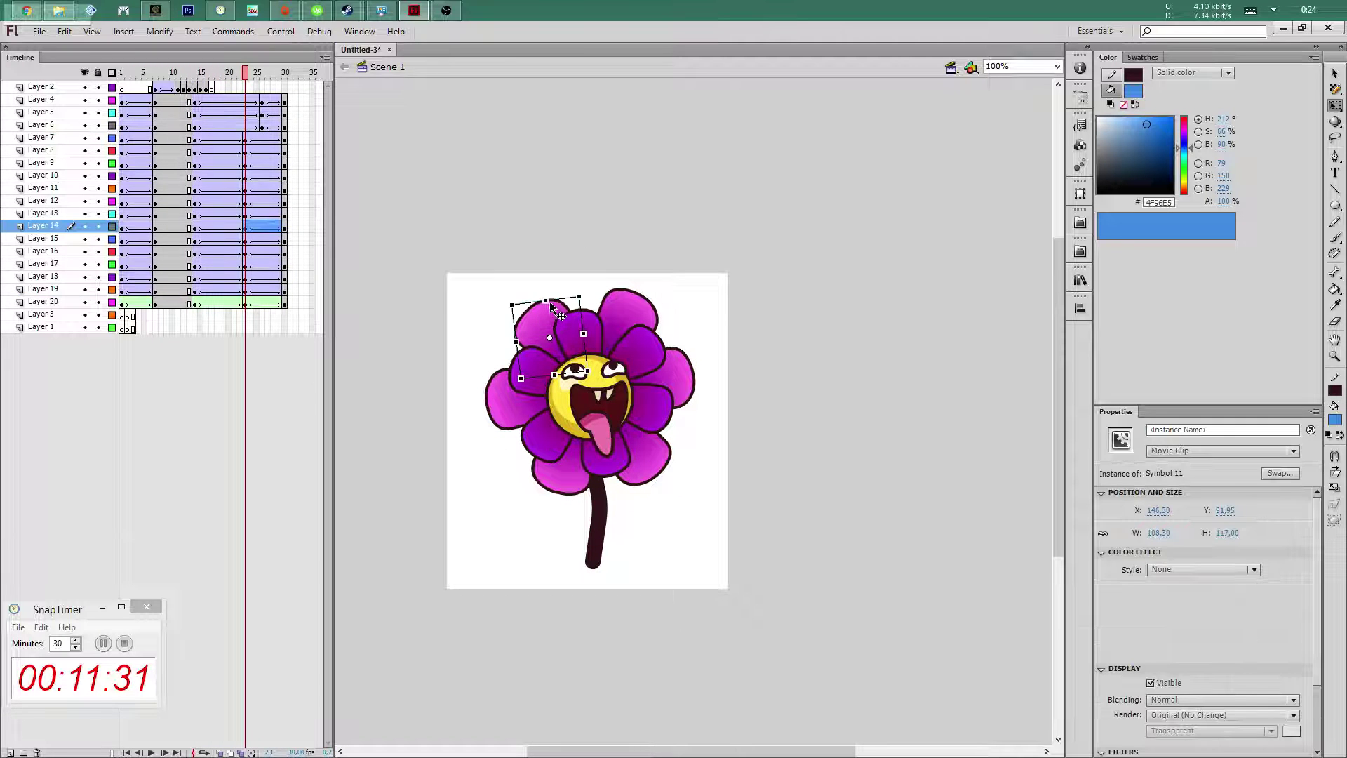
click(624, 305)
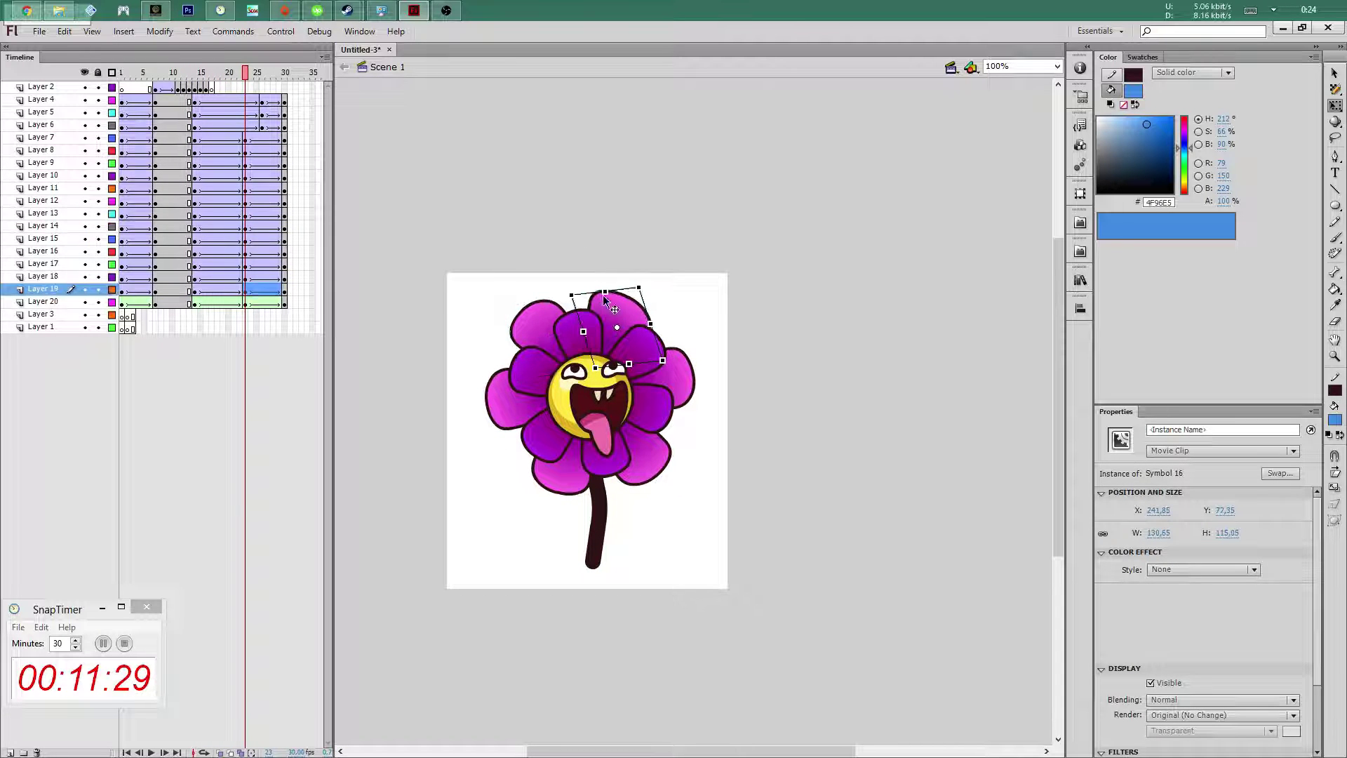
click(572, 326)
click(526, 350)
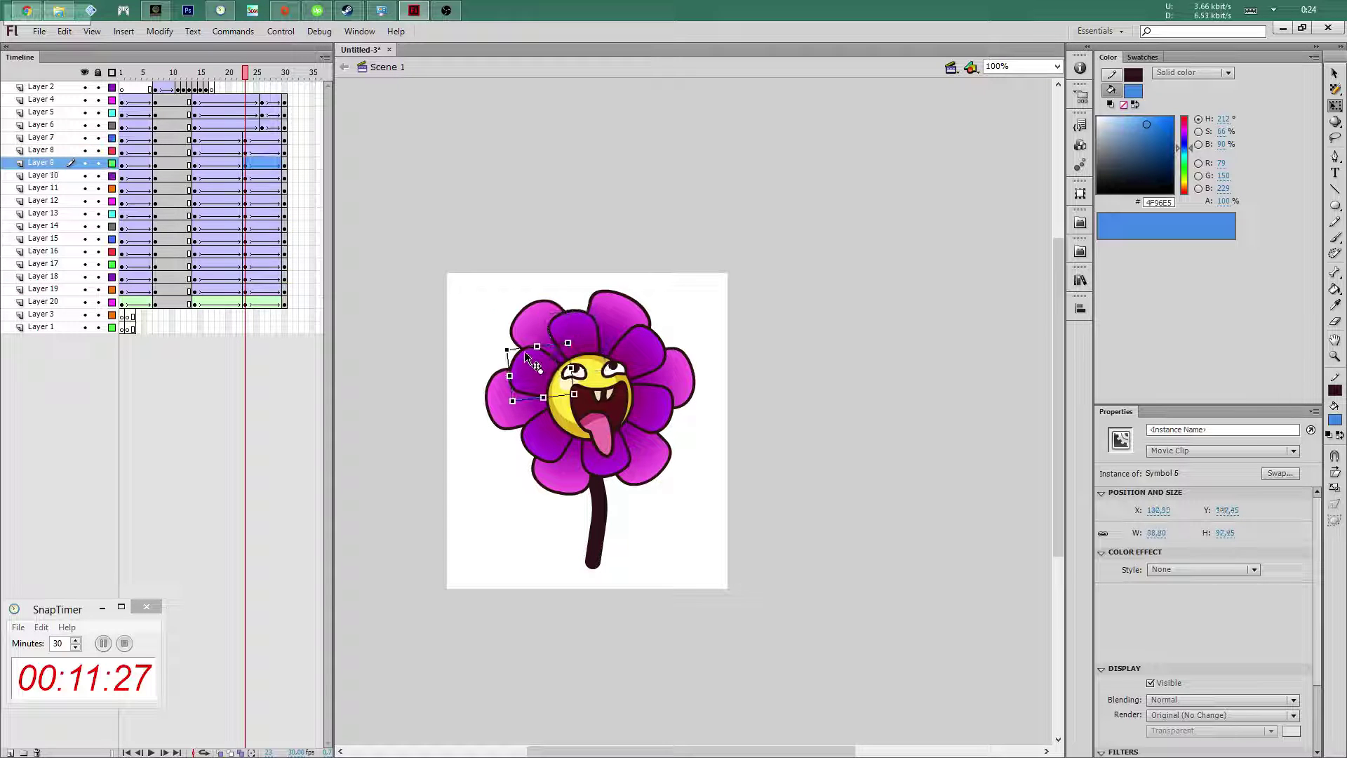
click(489, 397)
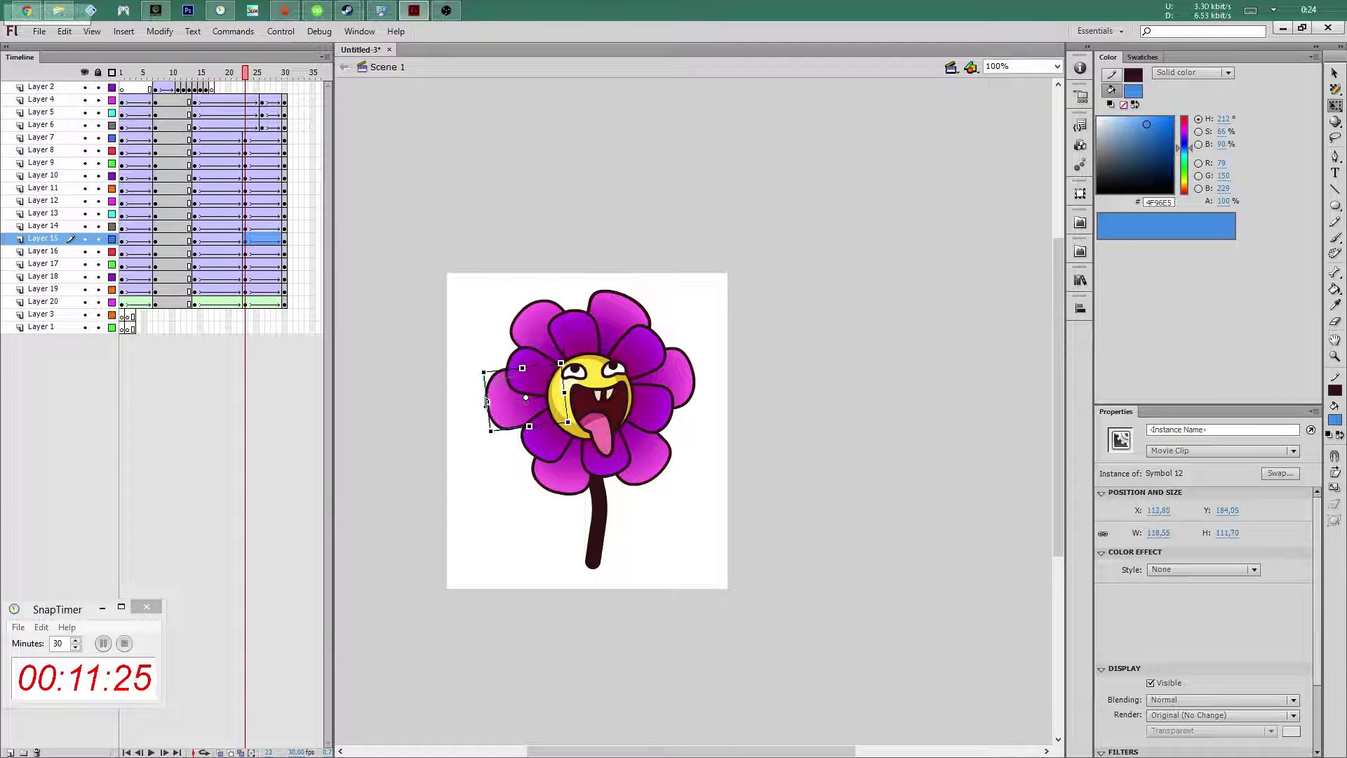
click(489, 411)
click(572, 489)
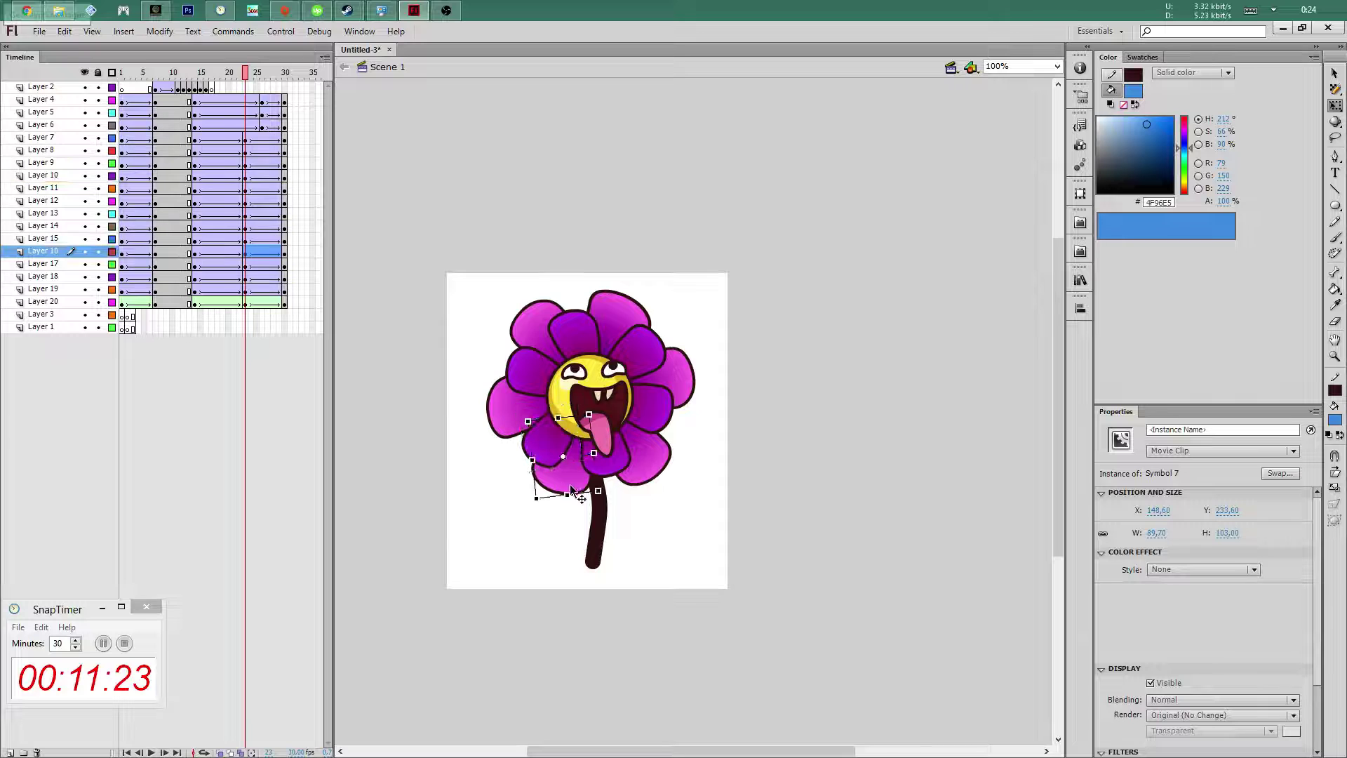
click(649, 467)
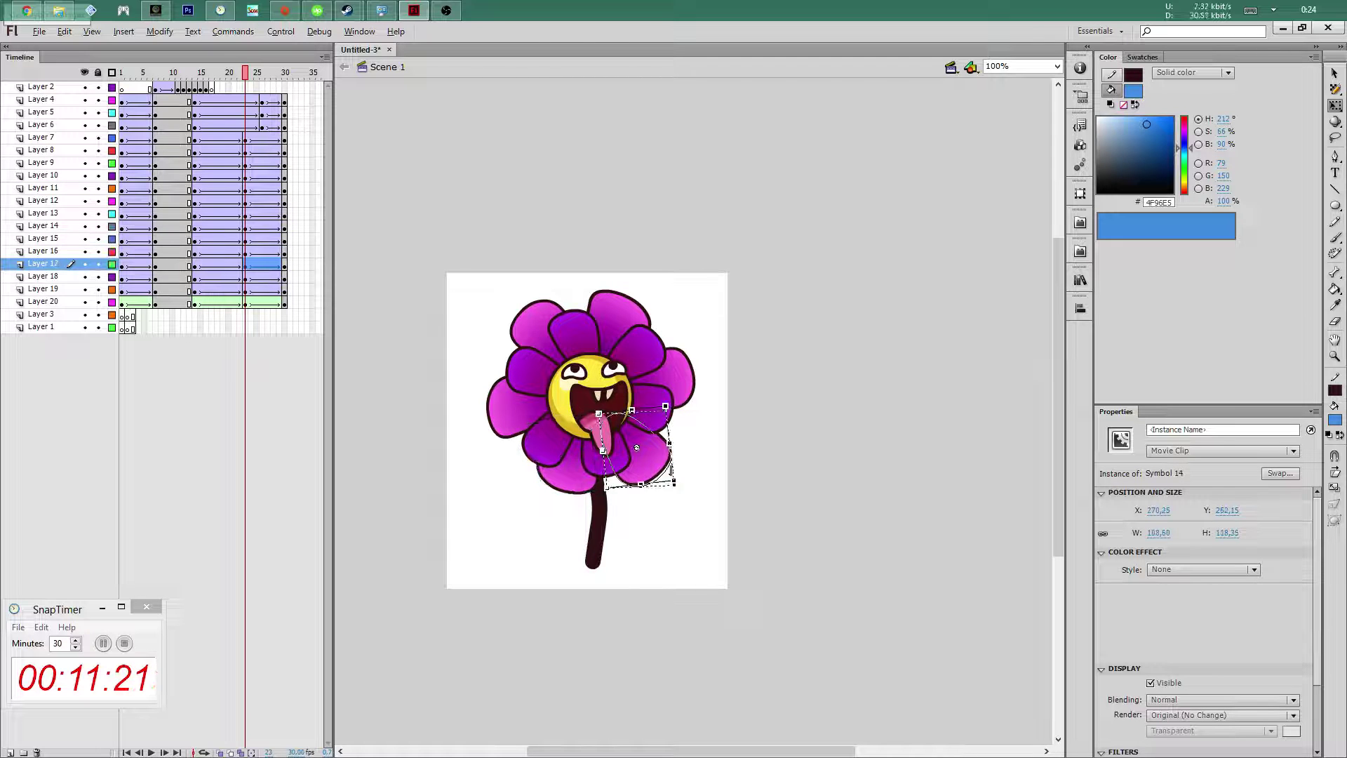
Refine the top, left, lower and right petals again, deselect, and play the animation
click(639, 296)
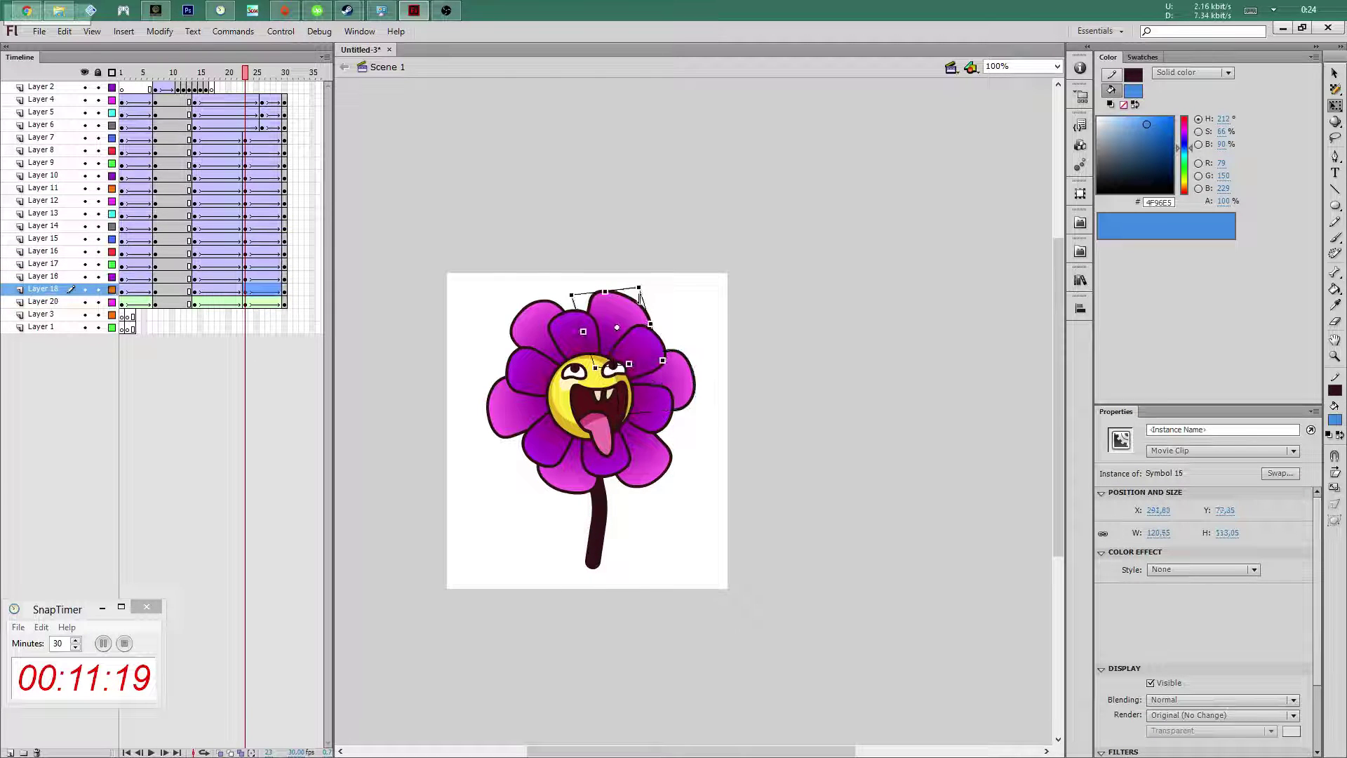
click(579, 324)
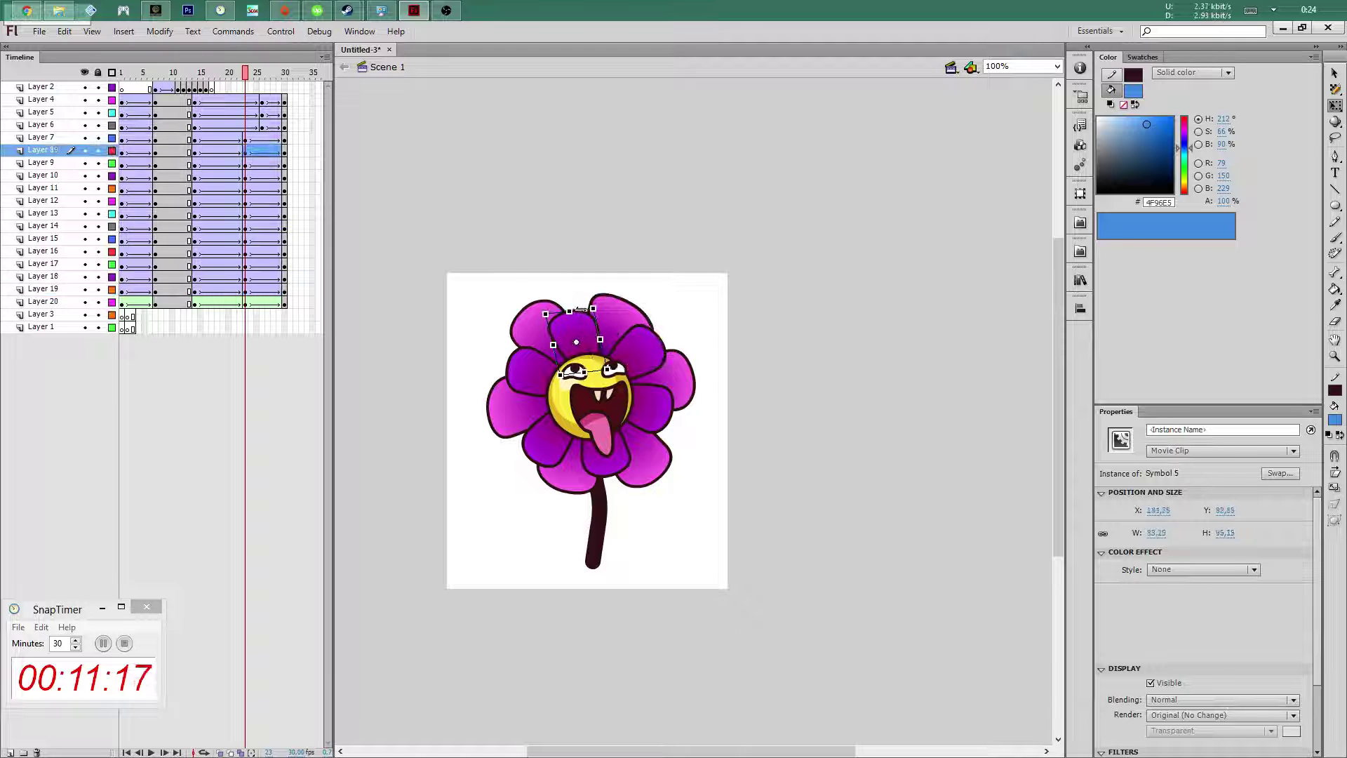
click(541, 457)
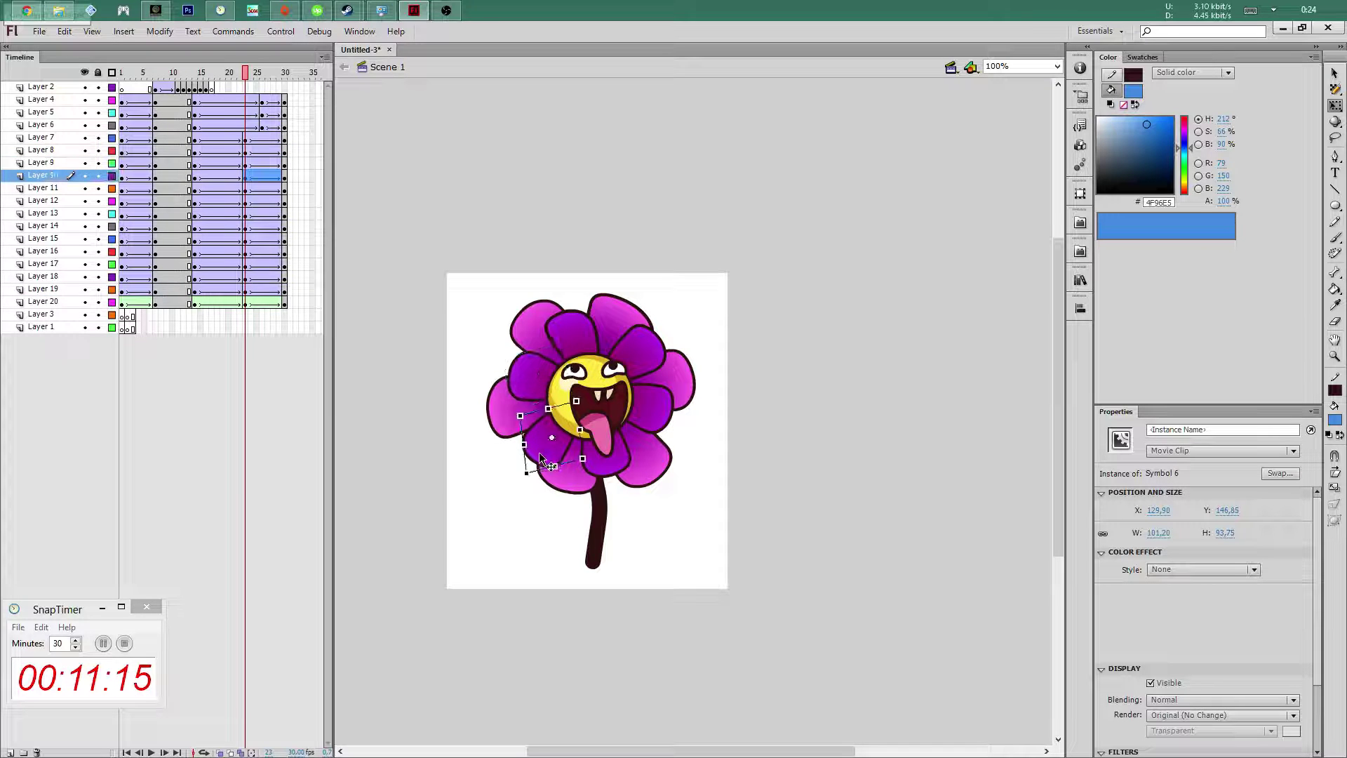
click(628, 472)
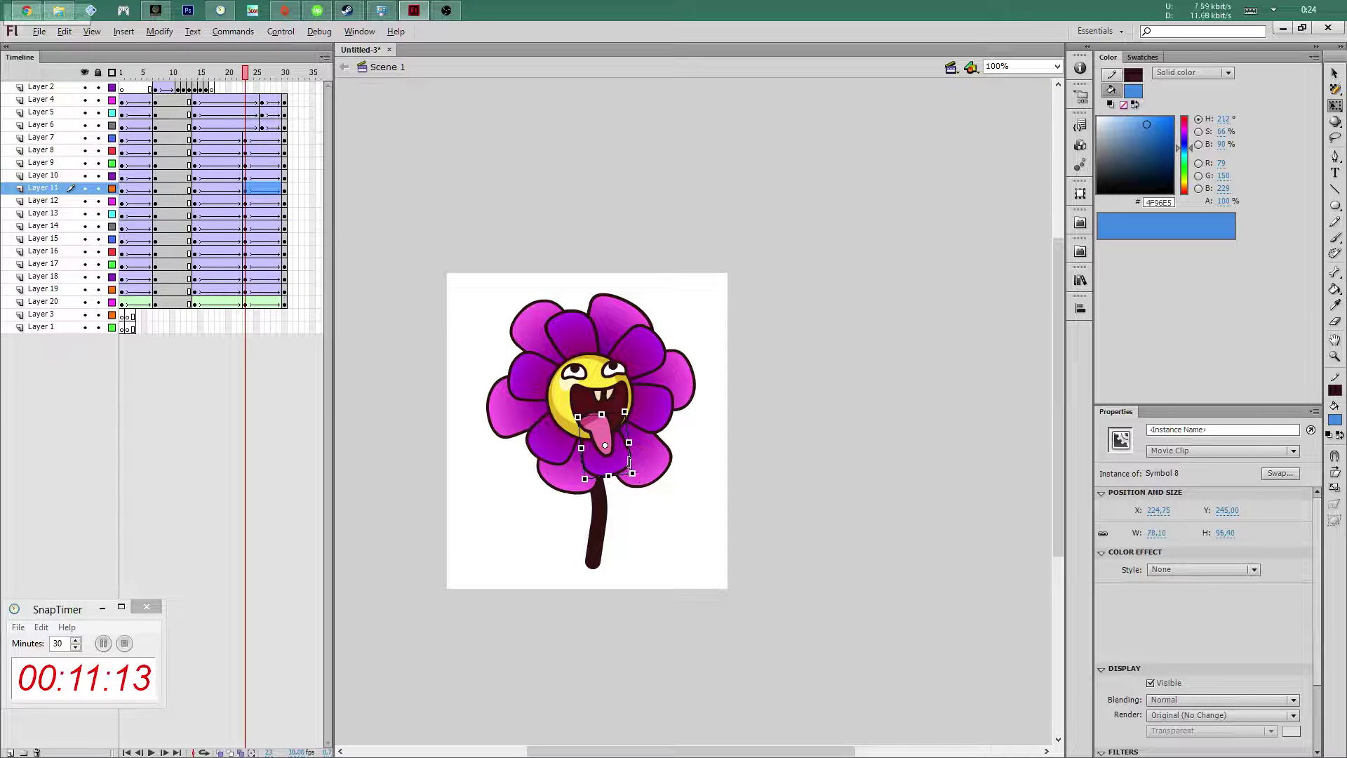
click(670, 424)
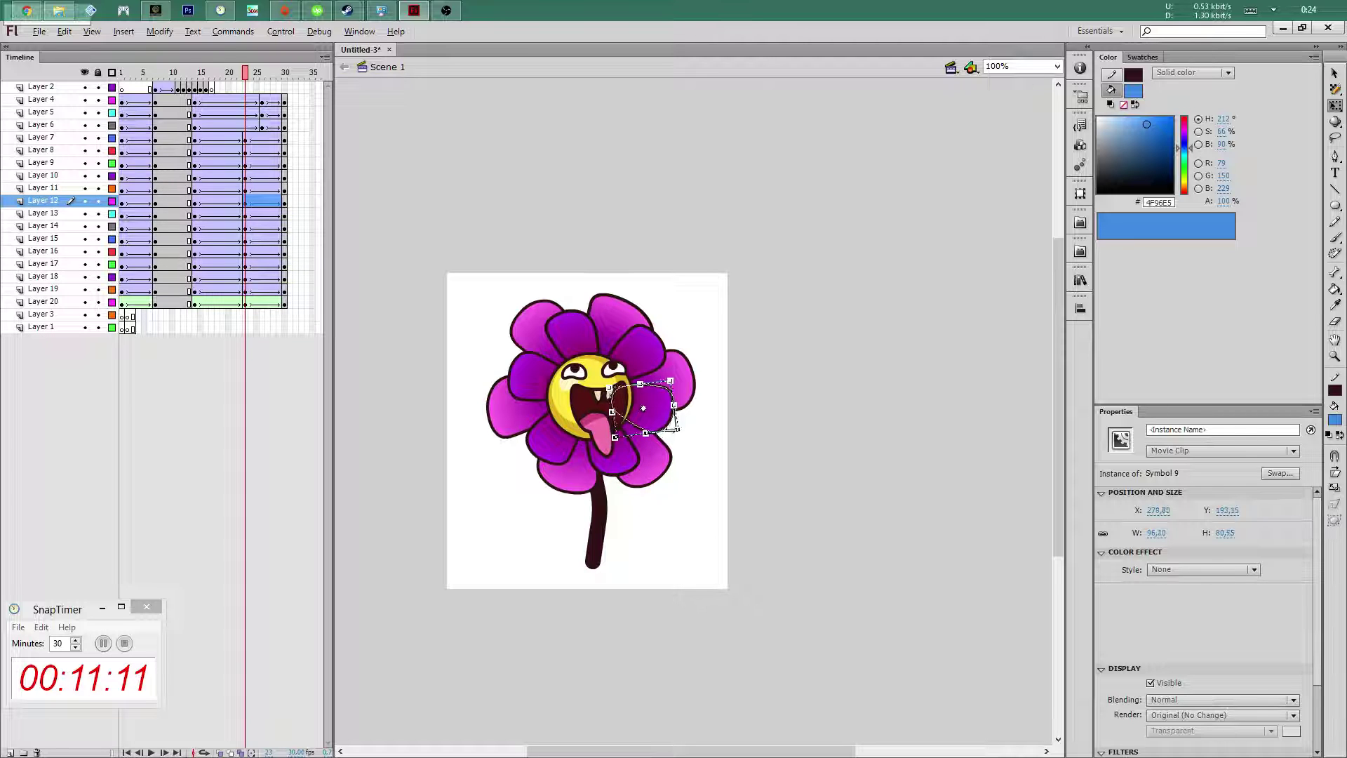
click(663, 341)
click(689, 276)
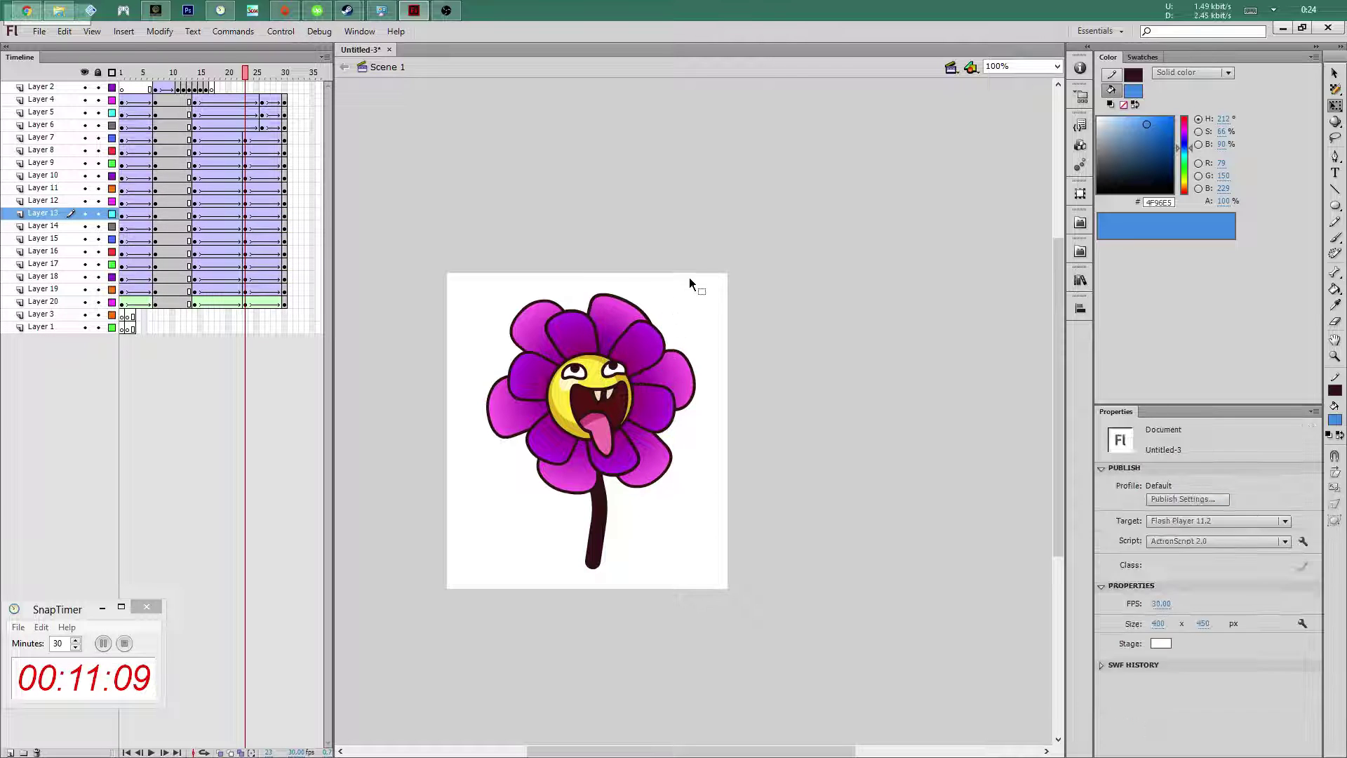
key(Return)
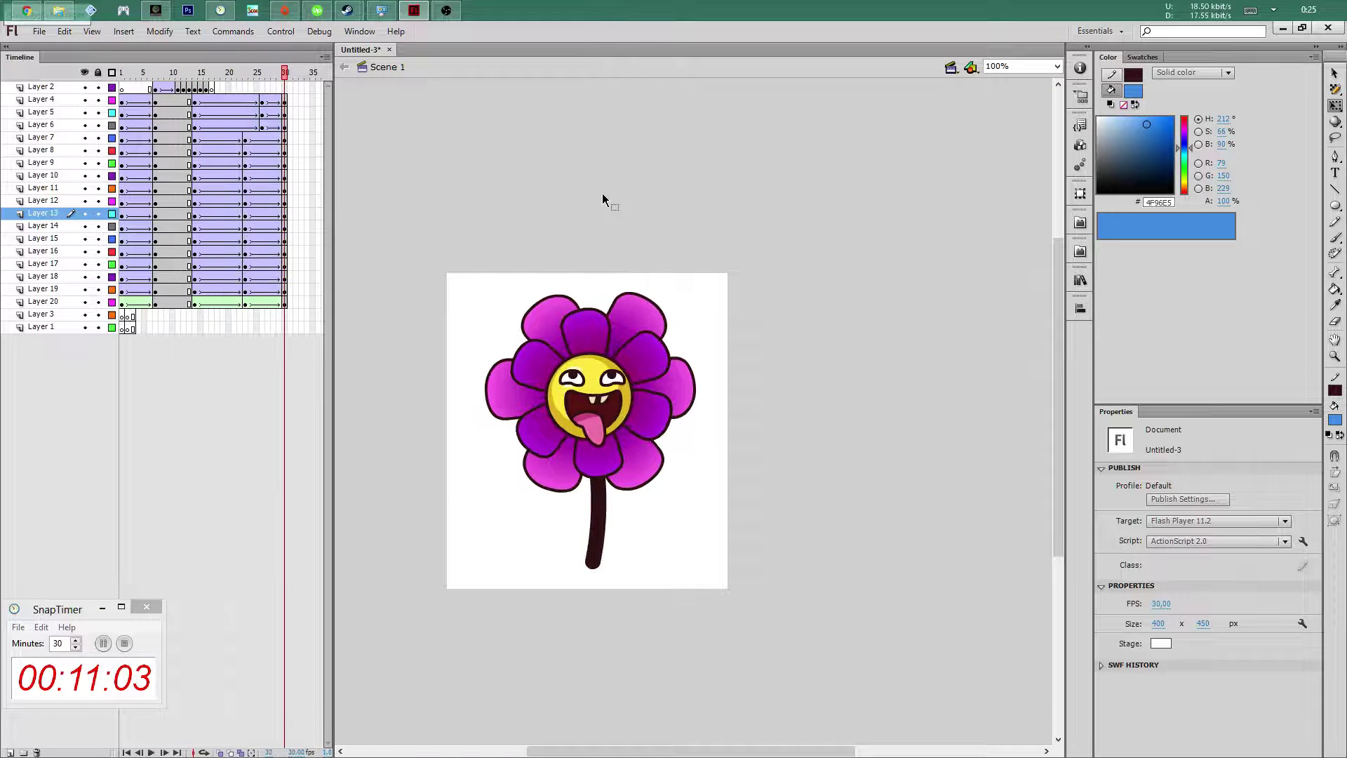
key(ctrl+Return)
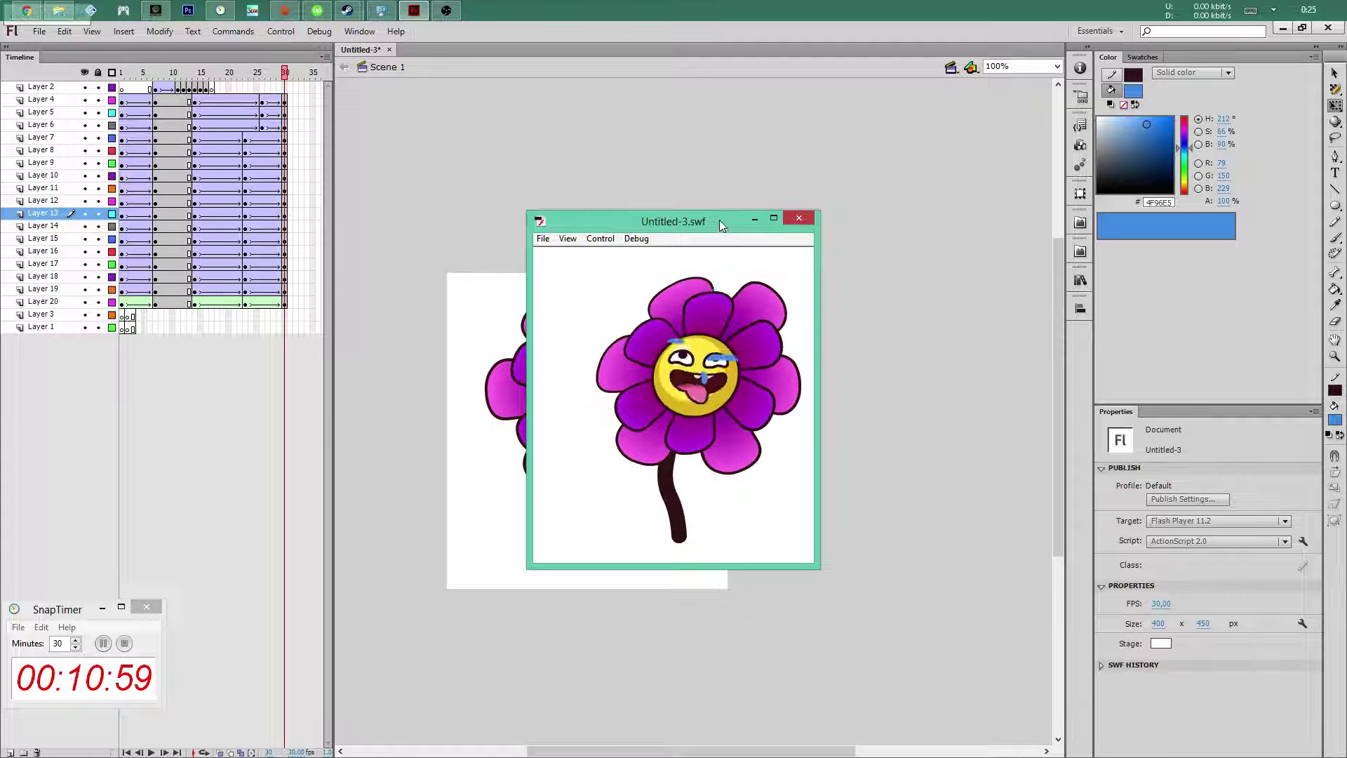
click(798, 217)
drag(223, 83, 322, 75)
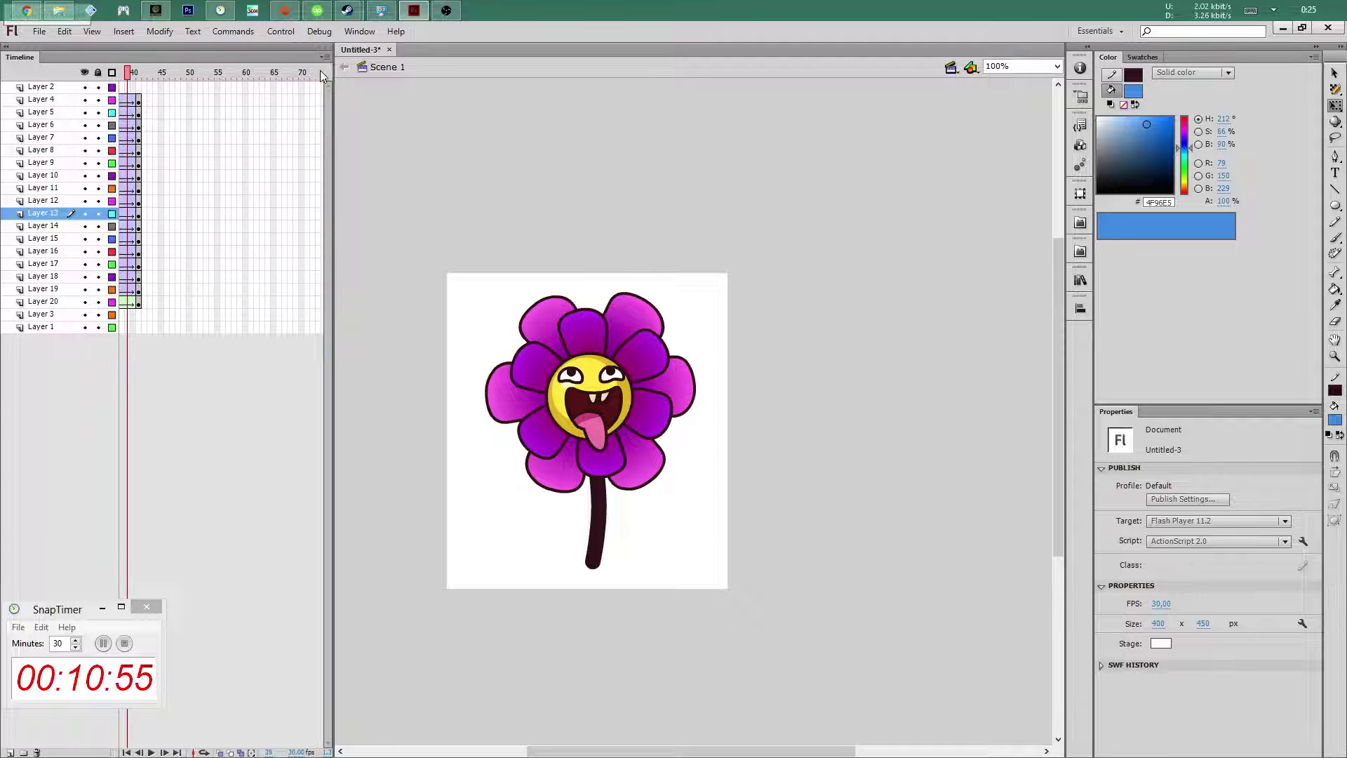
key(ctrl+Return)
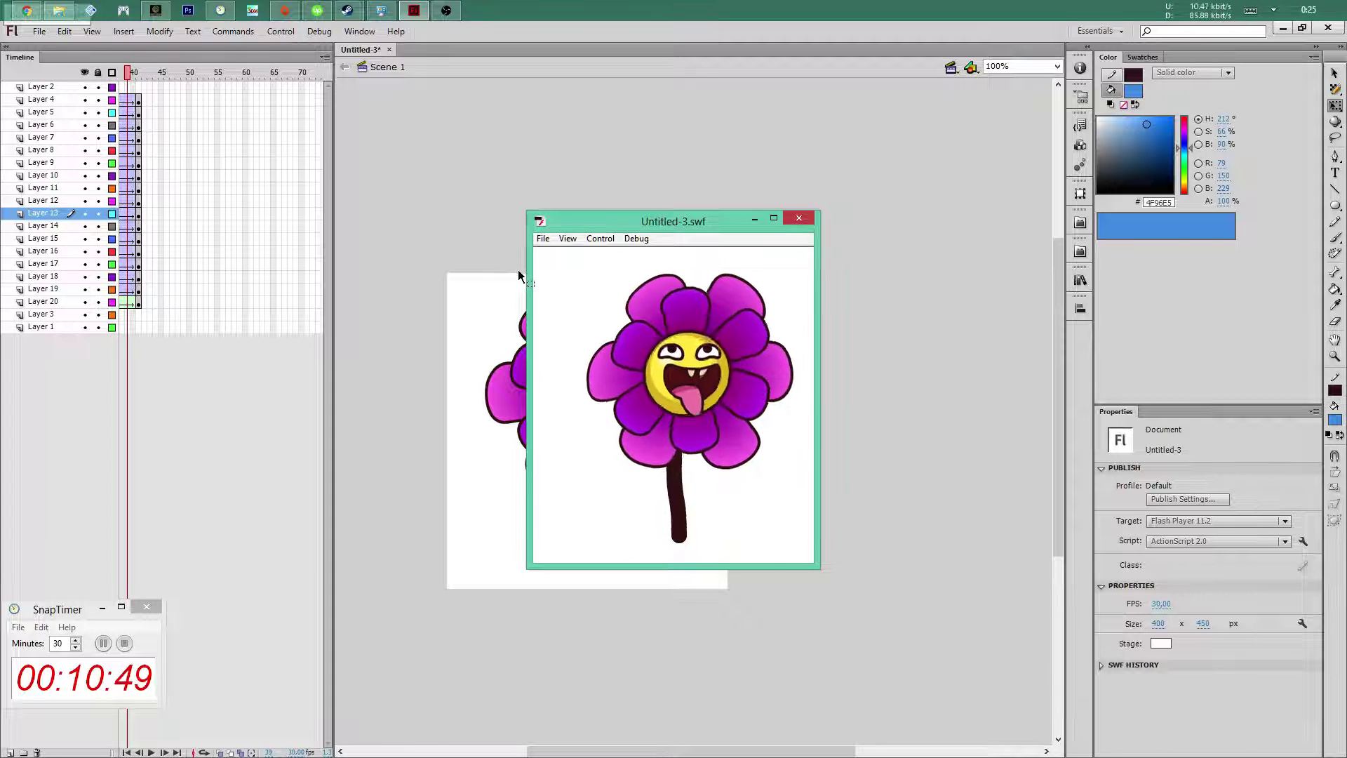
click(799, 217)
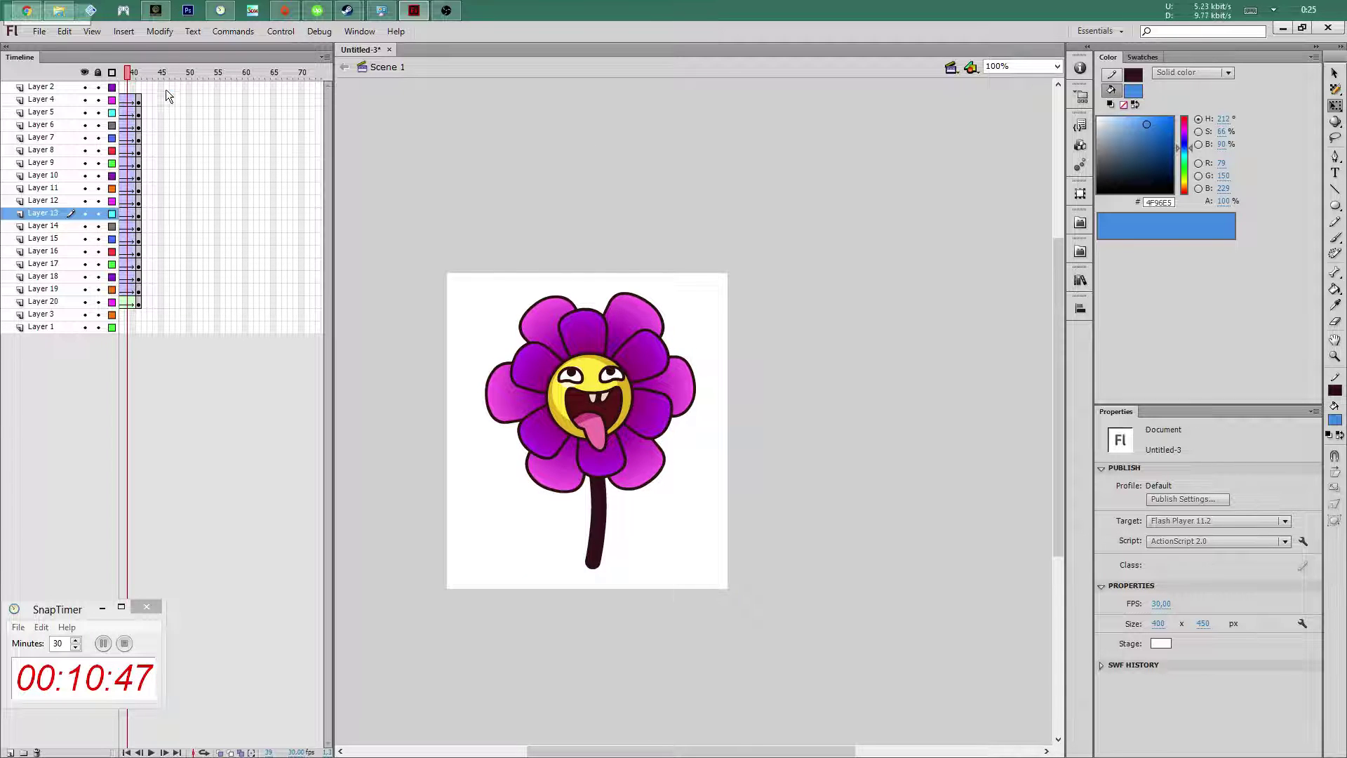
Play from the first frame, then insert three extra frames with F5 to delay the transition
key(shift+comma)
key(Return)
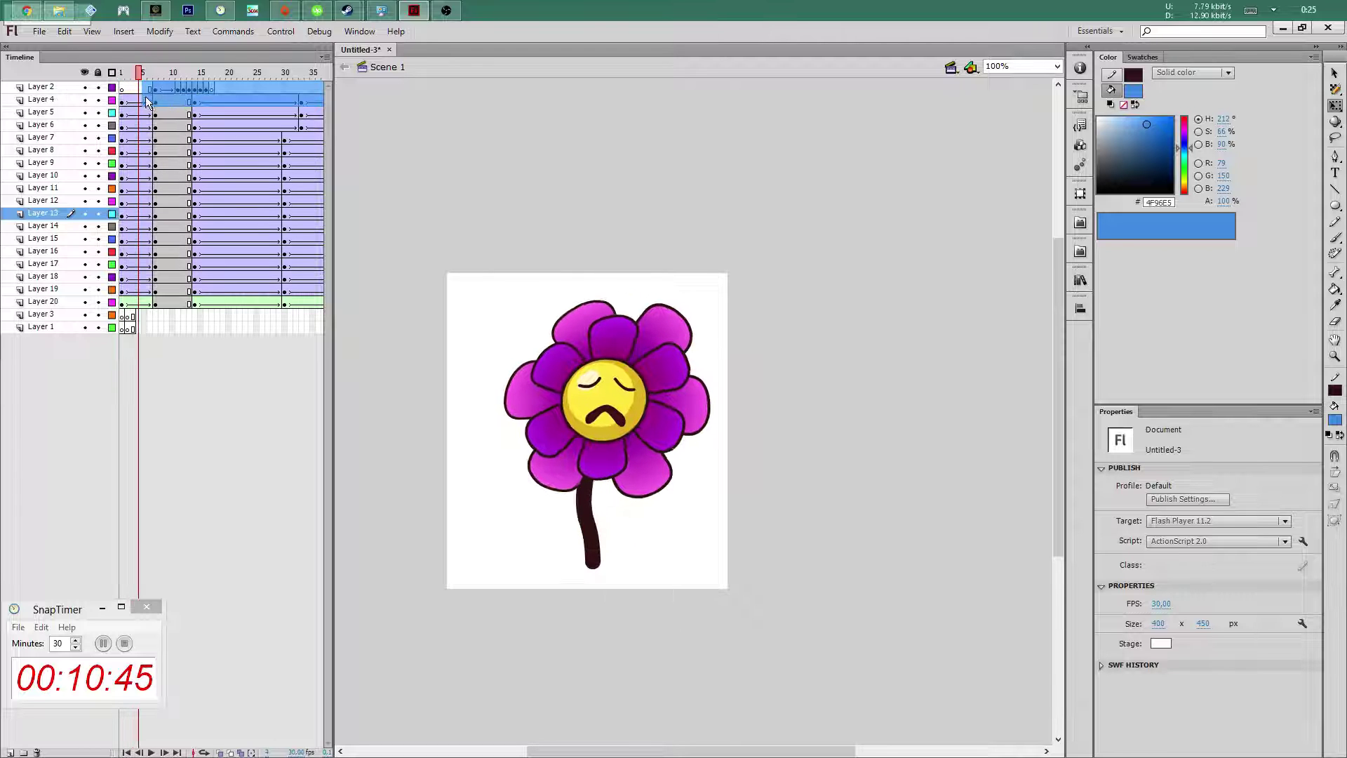
mouse_move(168, 98)
mouse_down()
mouse_move(184, 95)
mouse_move(110, 94)
mouse_move(269, 87)
mouse_move(124, 99)
mouse_up()
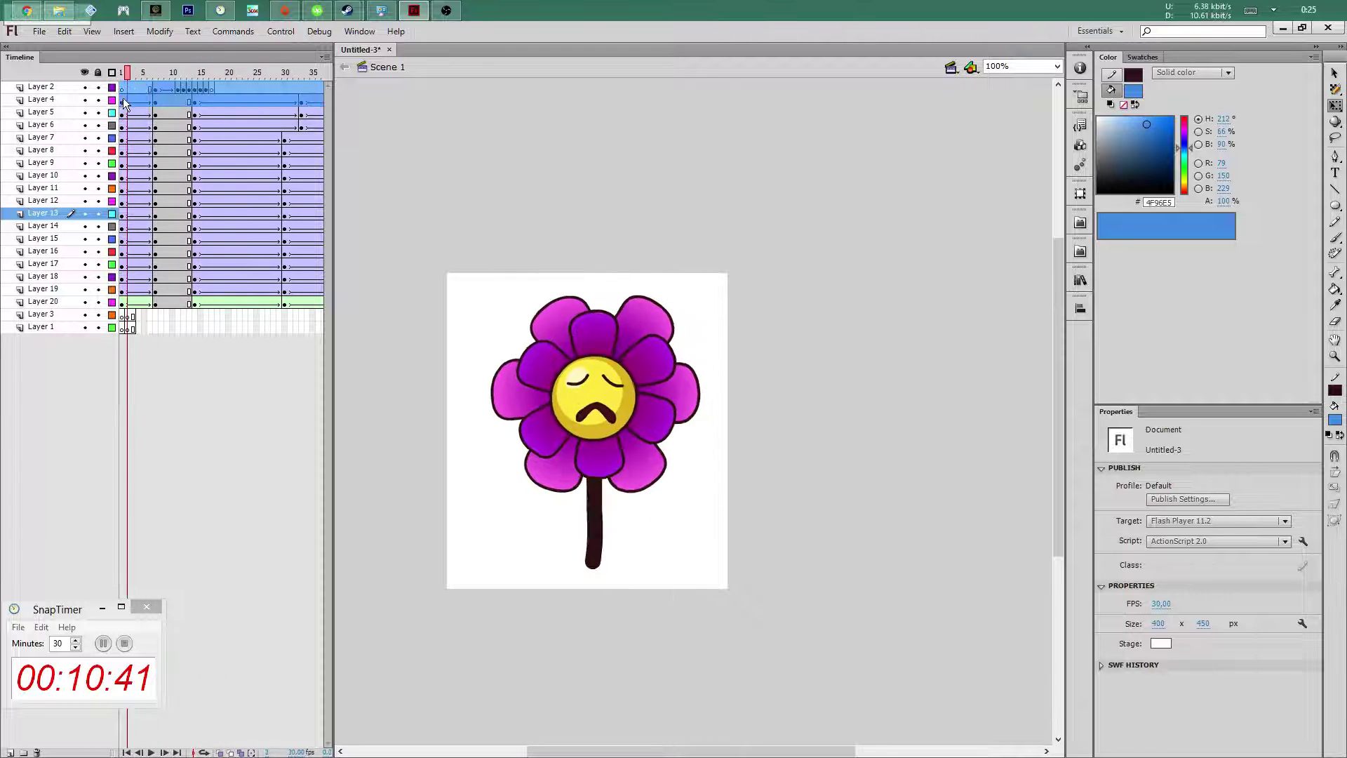
key(F5)
key(F5)
key(F5)
key(F5)
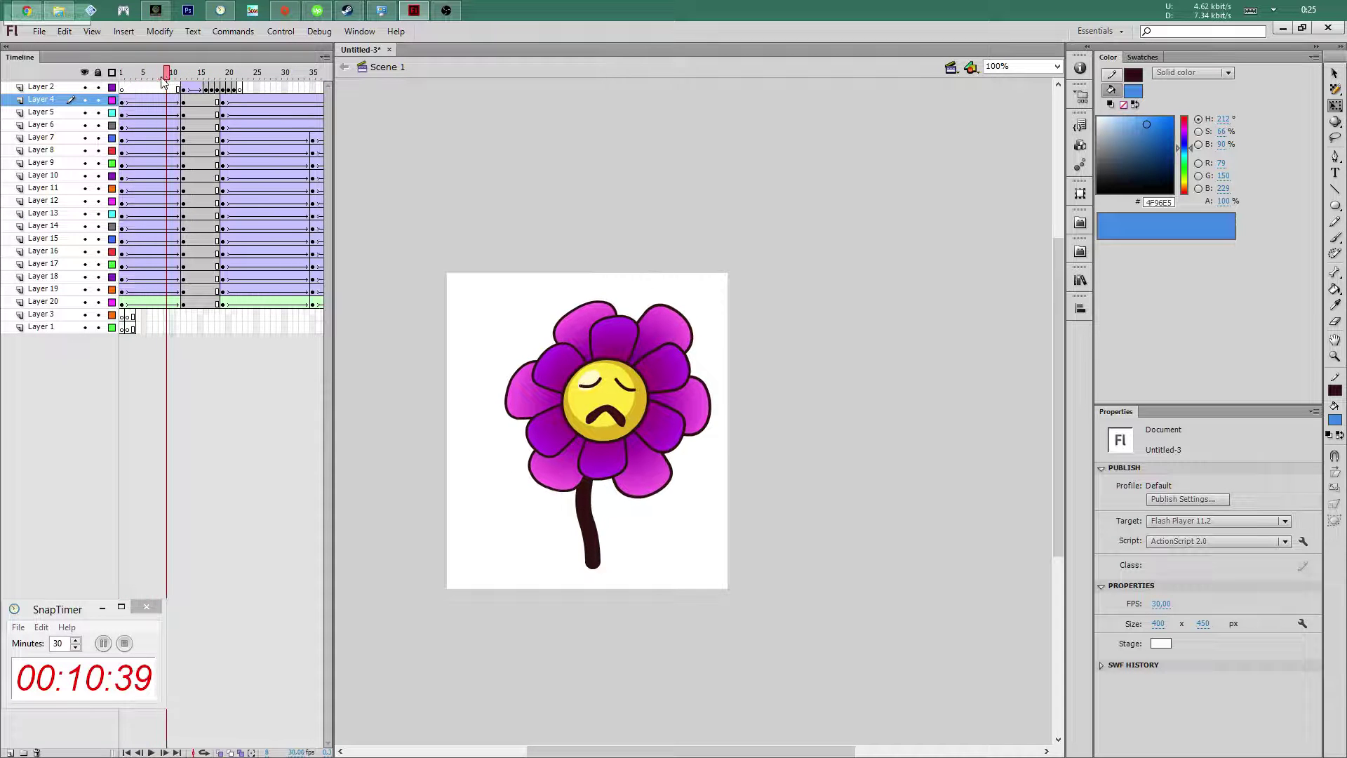
key(F5)
key(F5)
key(F5)
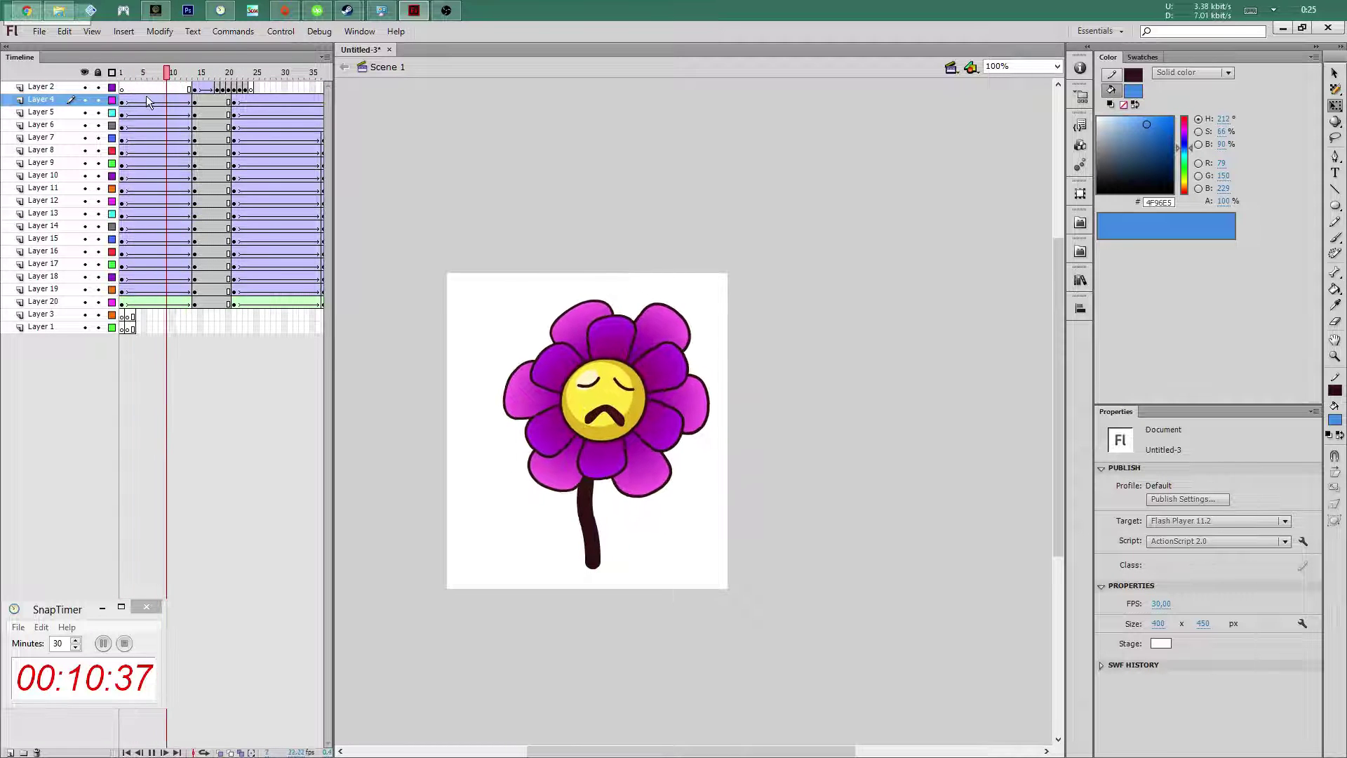
key(F5)
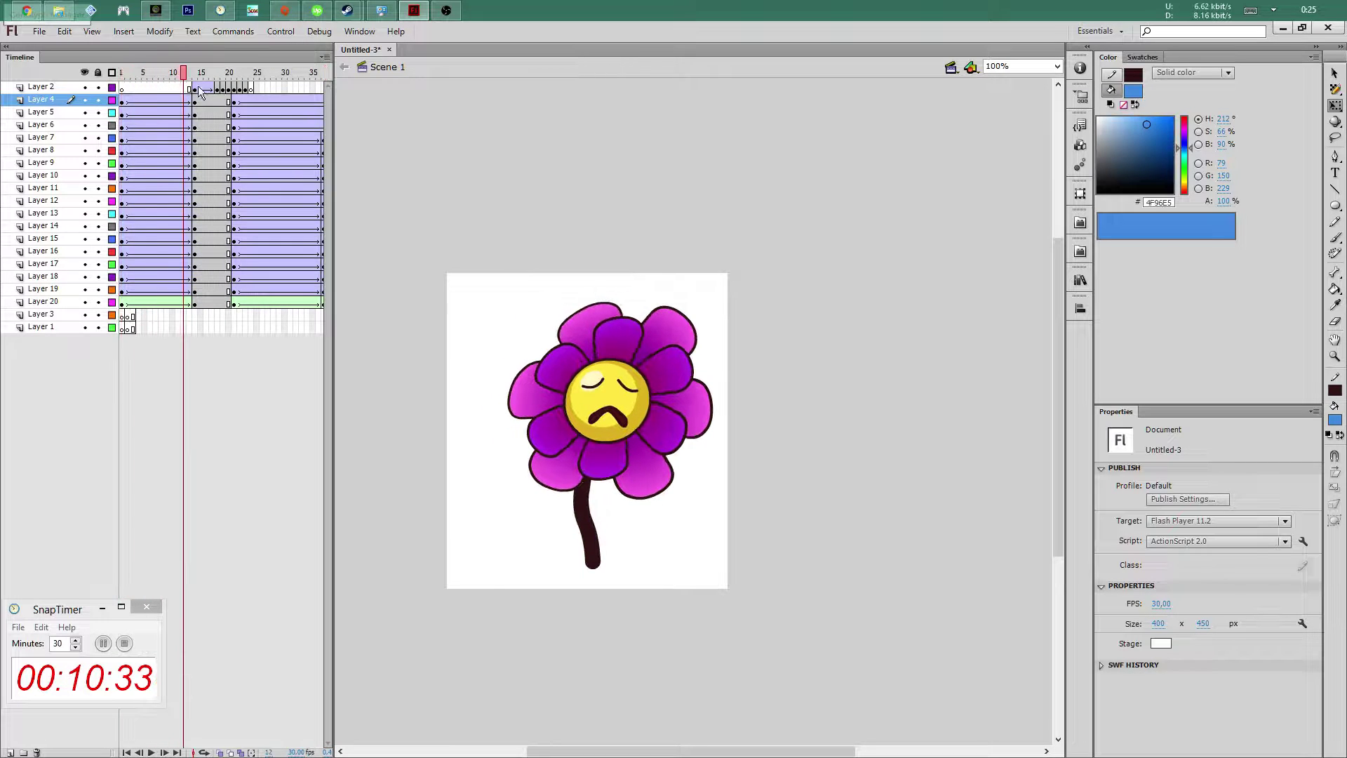
Move Layer 2's sweat-drop keyframe to about frame 16, then play and test the movie
click(199, 91)
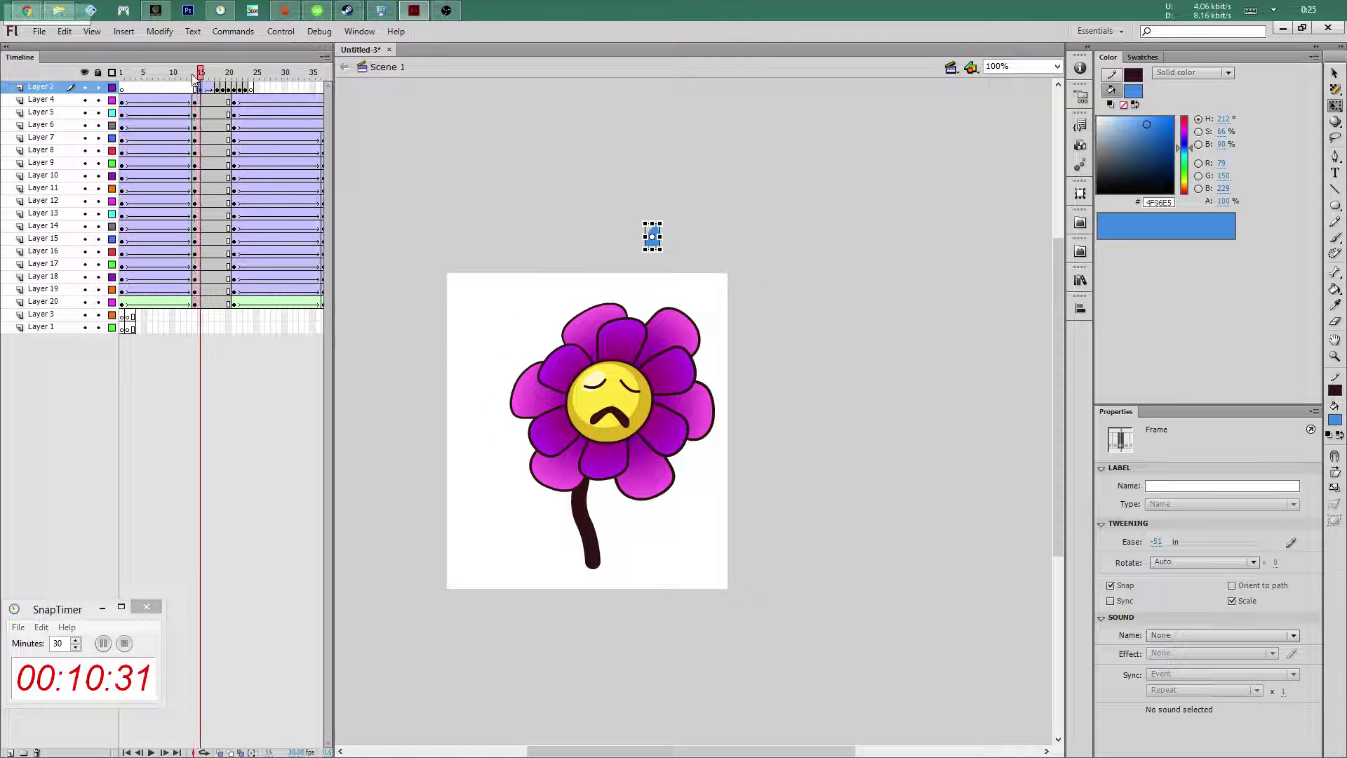
mouse_move(201, 91)
mouse_down()
mouse_move(232, 91)
mouse_move(179, 84)
mouse_up()
click(231, 89)
key(Return)
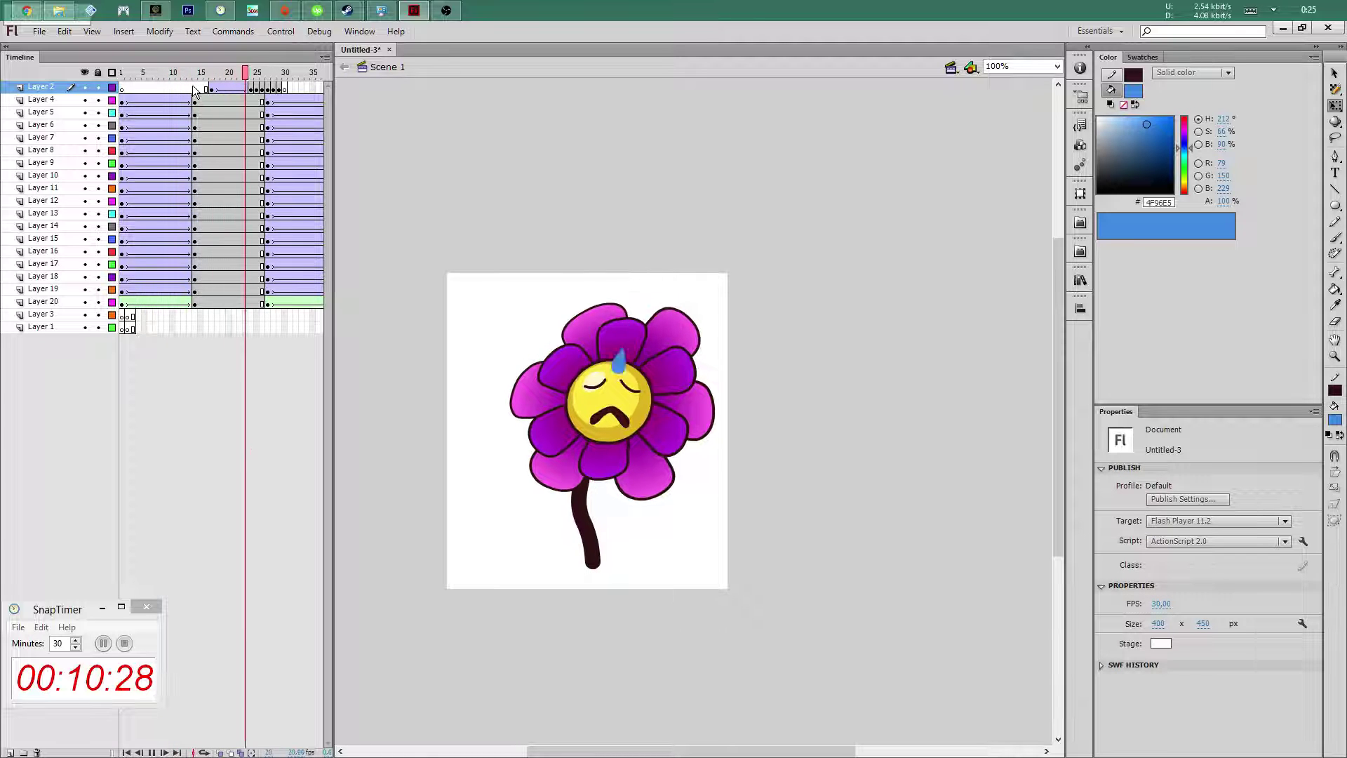
key(ctrl+Return)
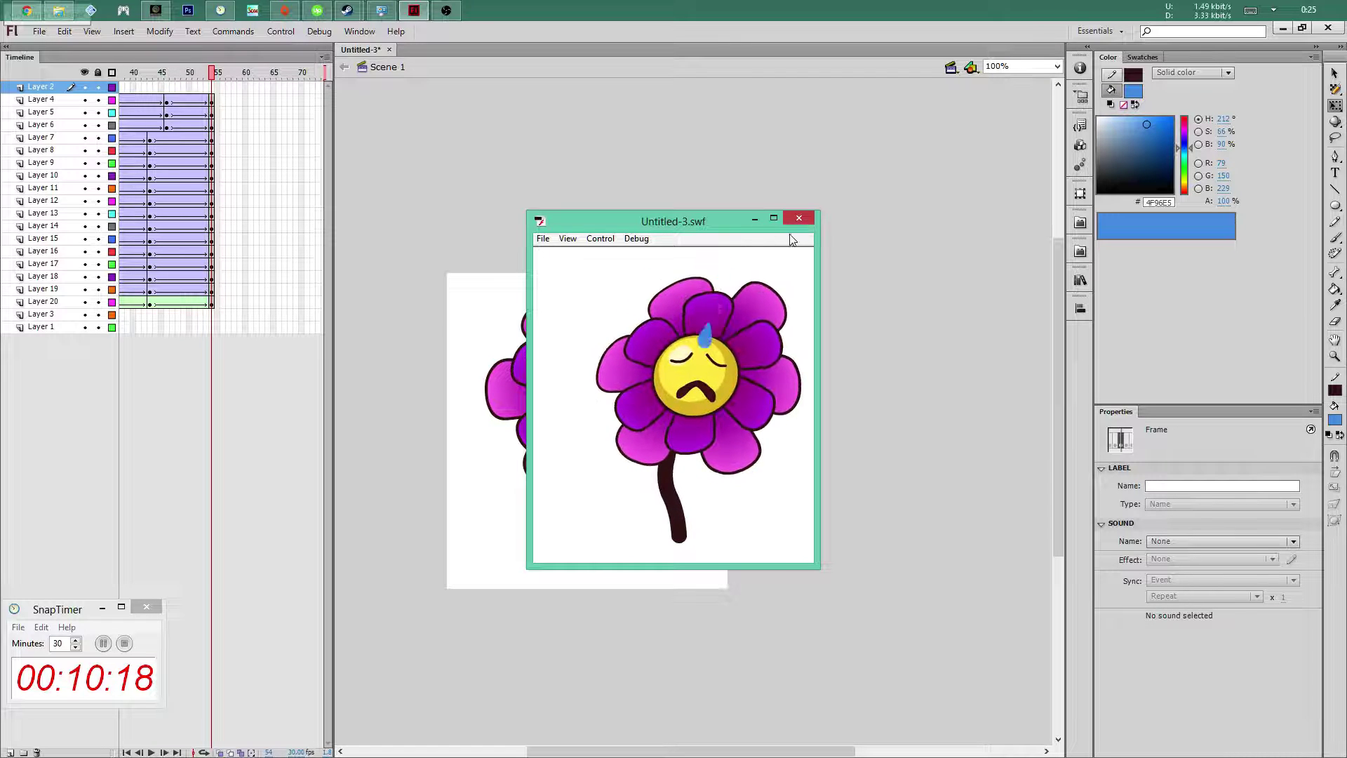
click(800, 218)
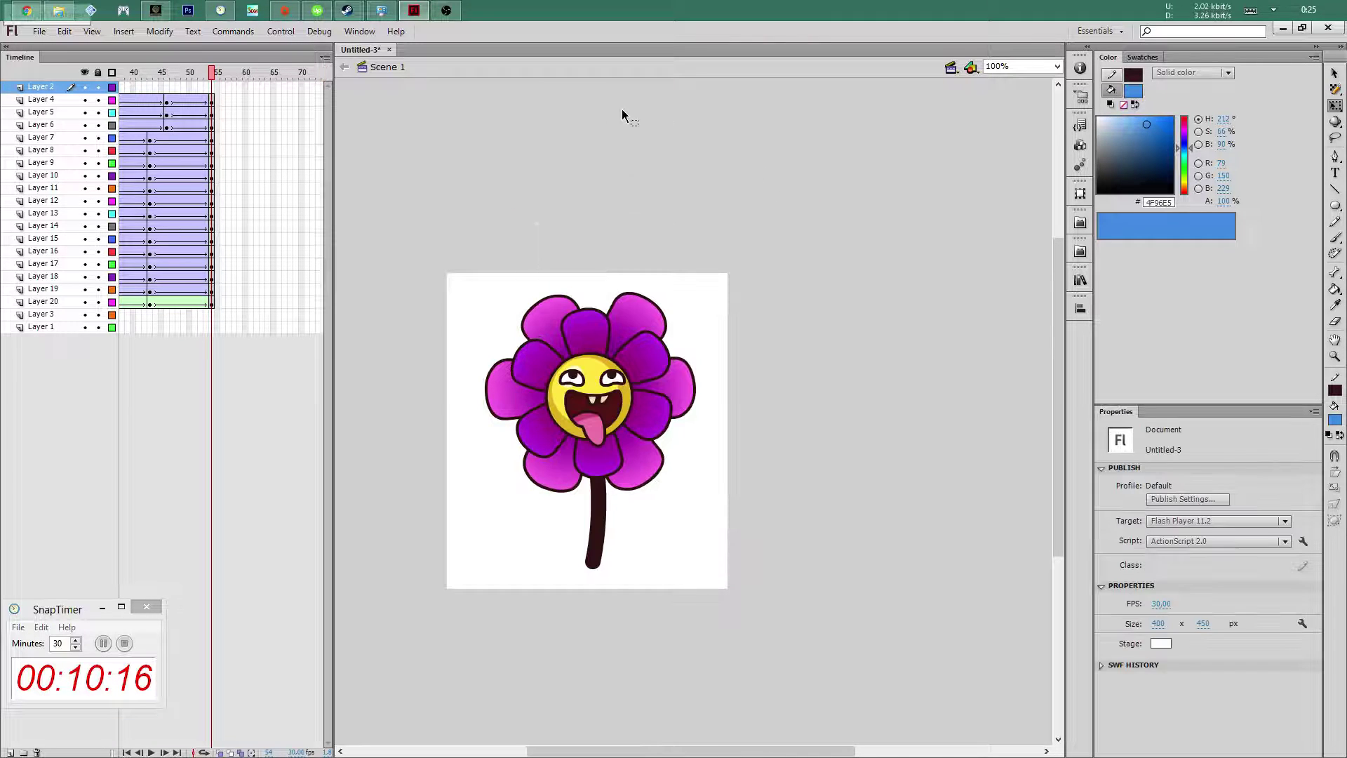
Save the document as 261.fla inside a new folder named 261
key(ctrl+s)
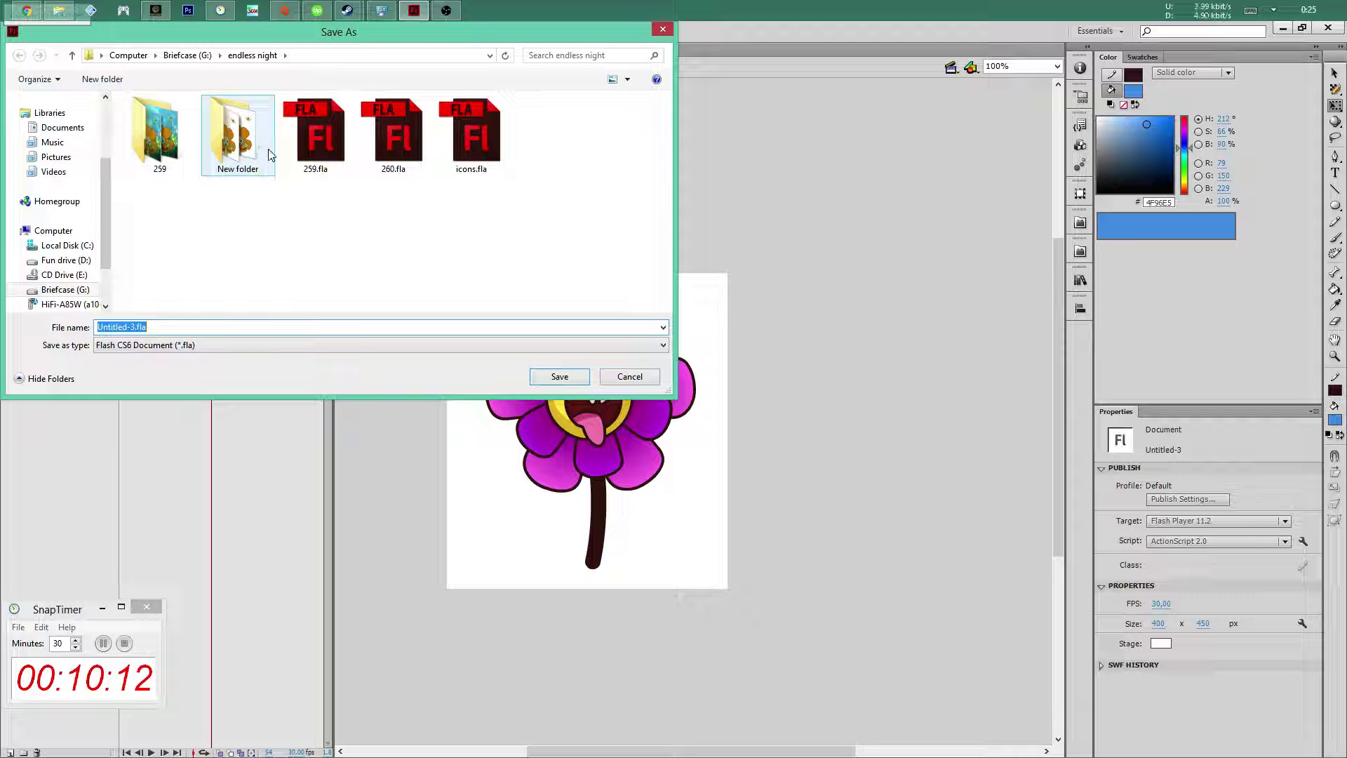
click(102, 79)
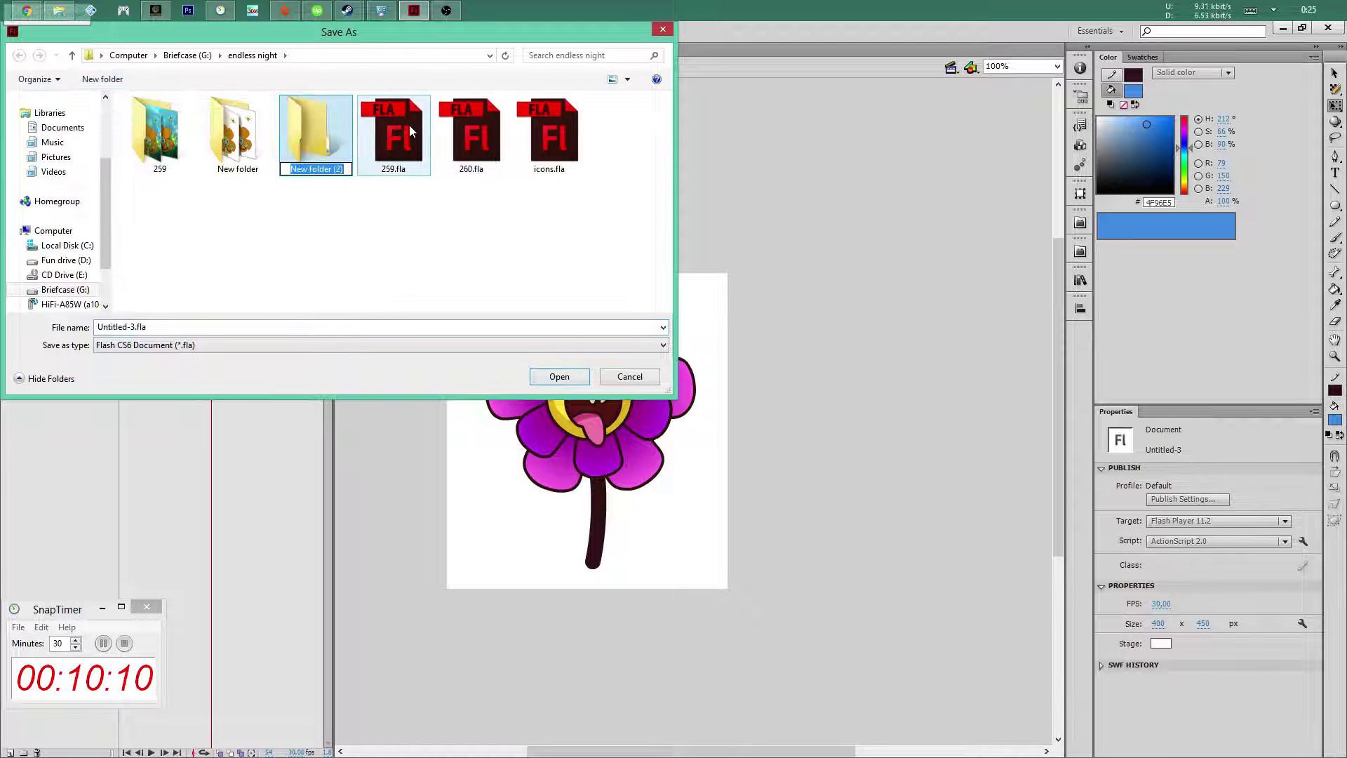
text(261)
key(Return)
key(Return)
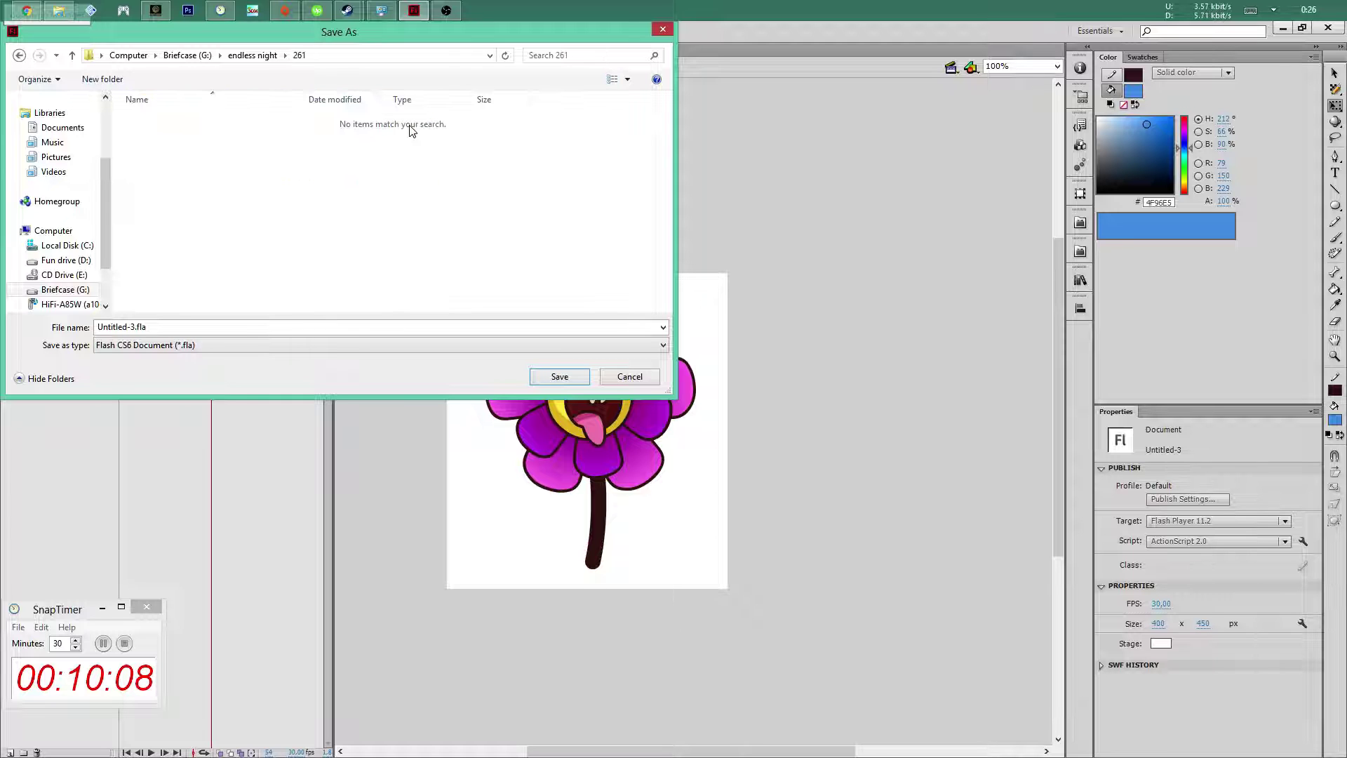
key(alt+n)
text(261)
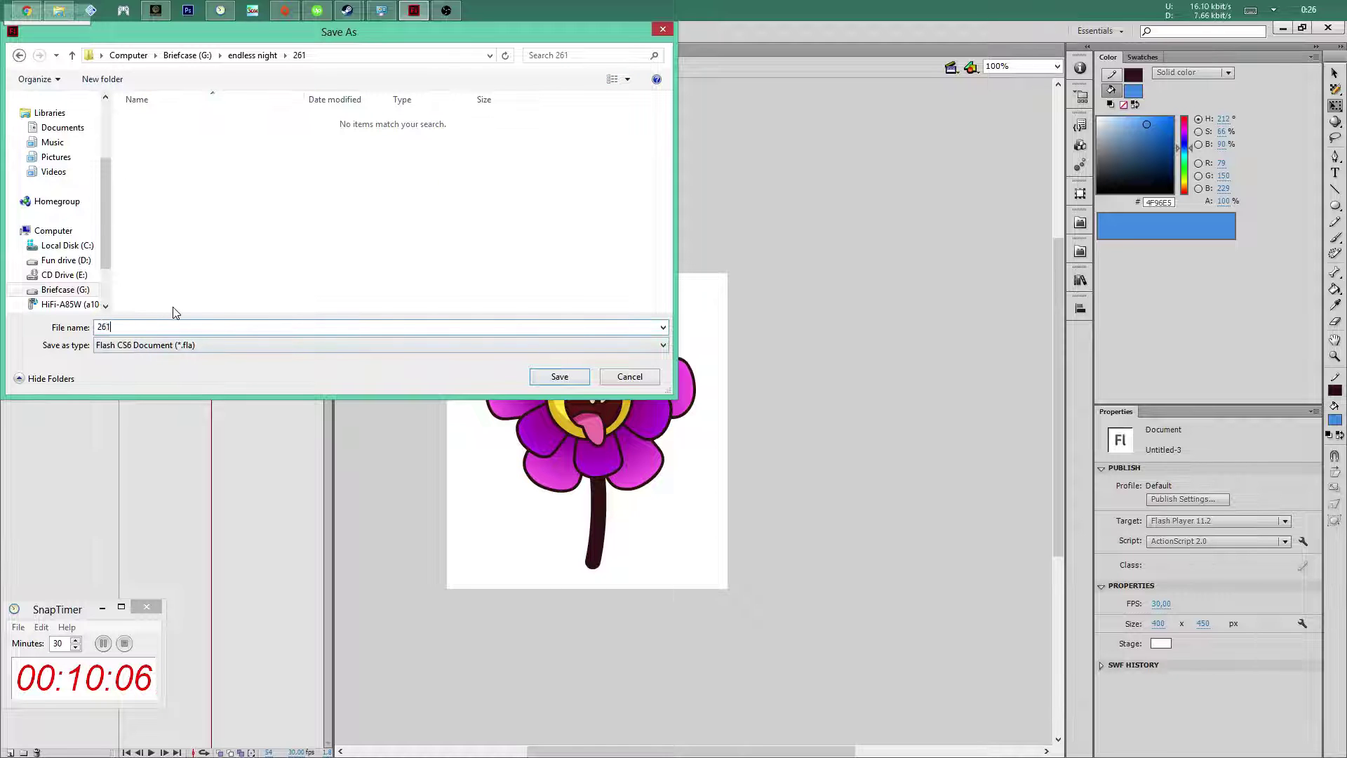
key(Return)
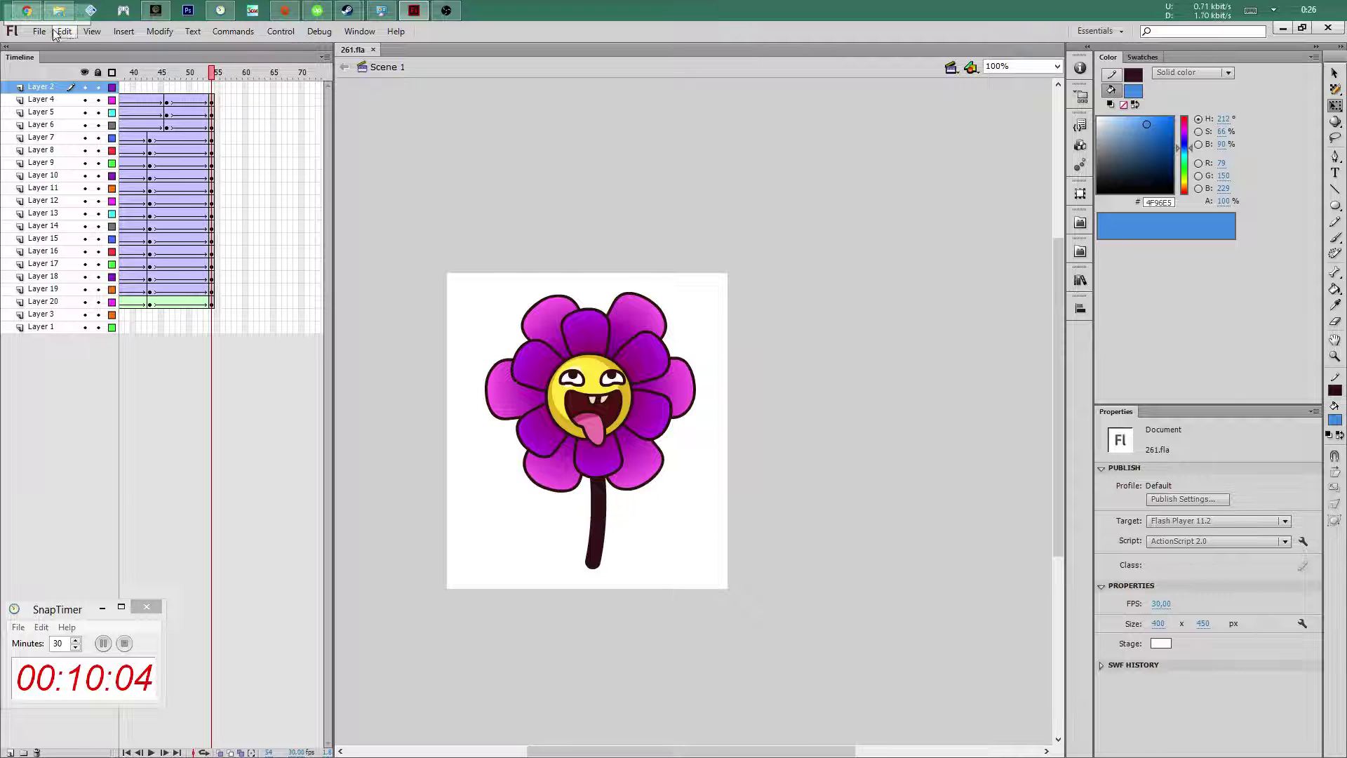
Export the movie as a PNG sequence into a new folder inside 261
click(40, 32)
click(320, 290)
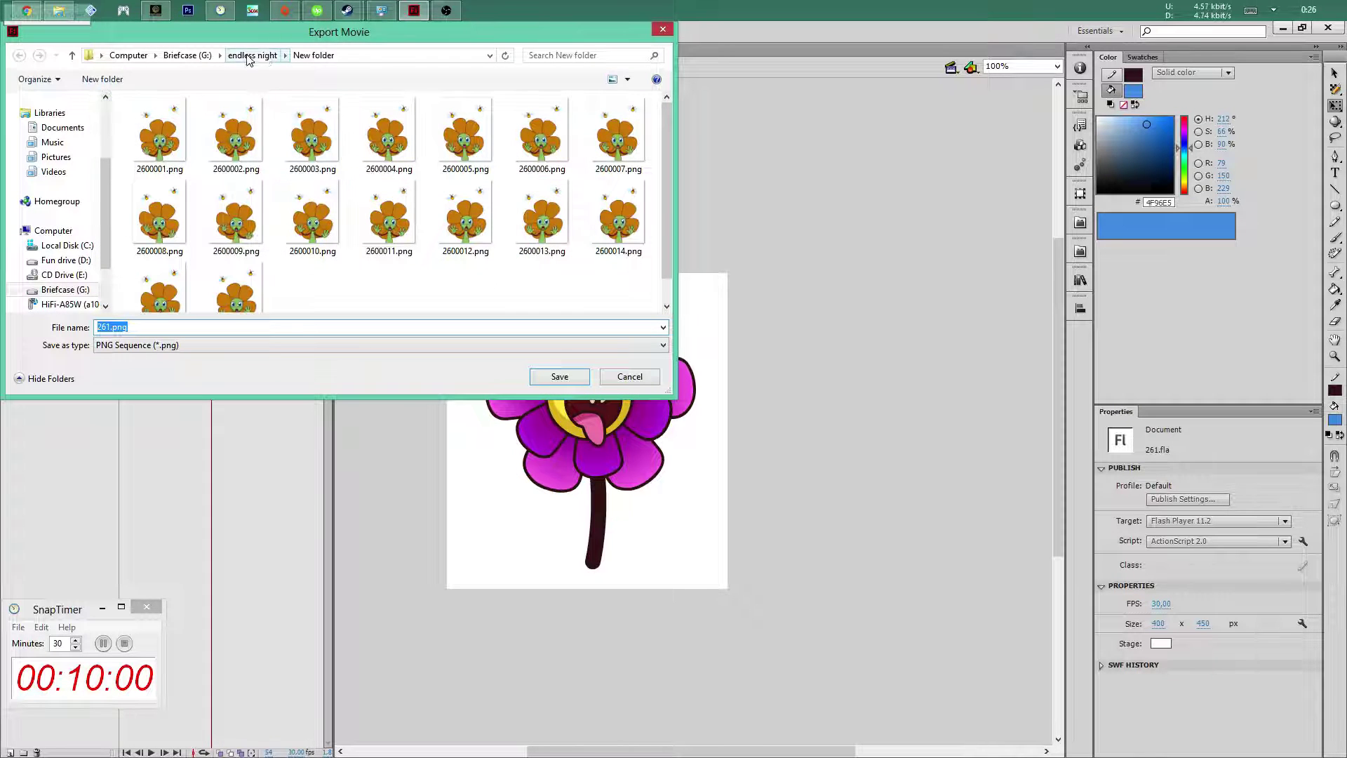
click(247, 59)
double_click(239, 133)
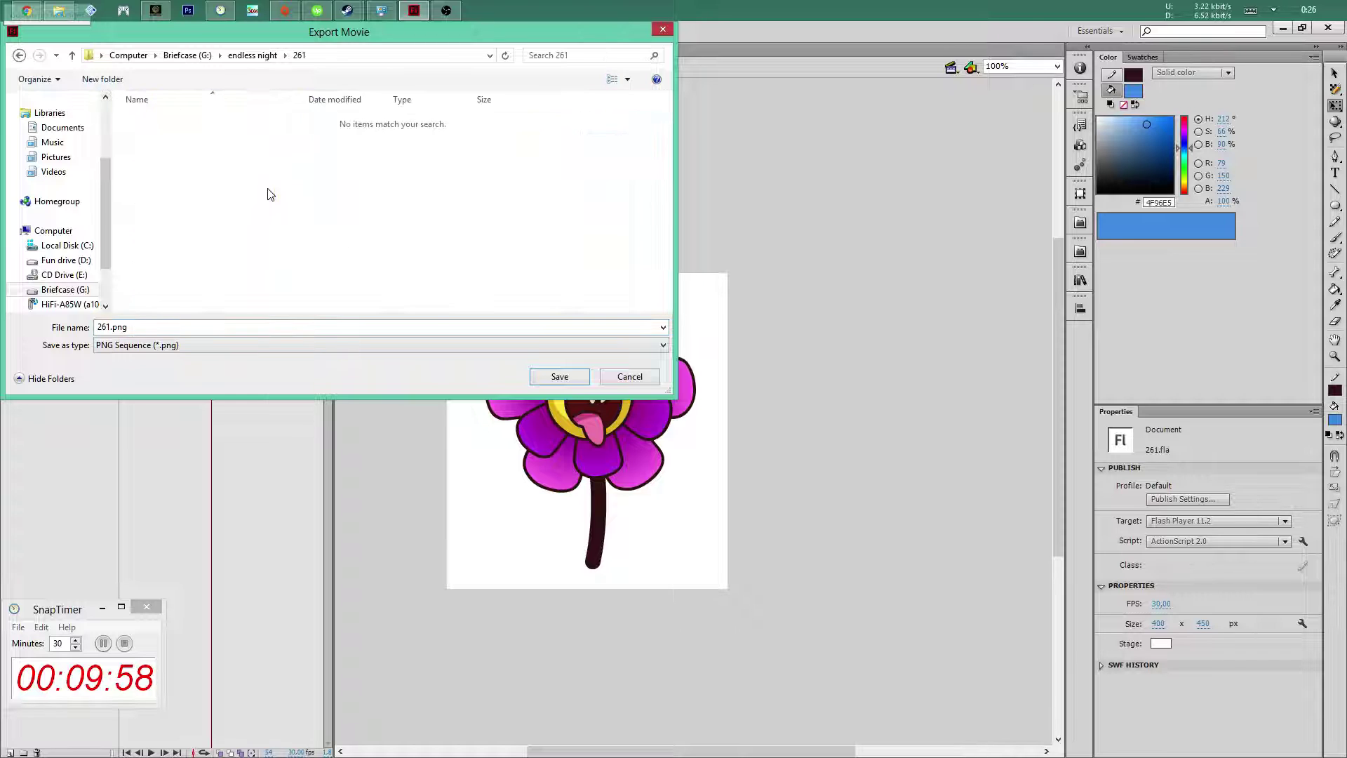
click(118, 82)
click(343, 174)
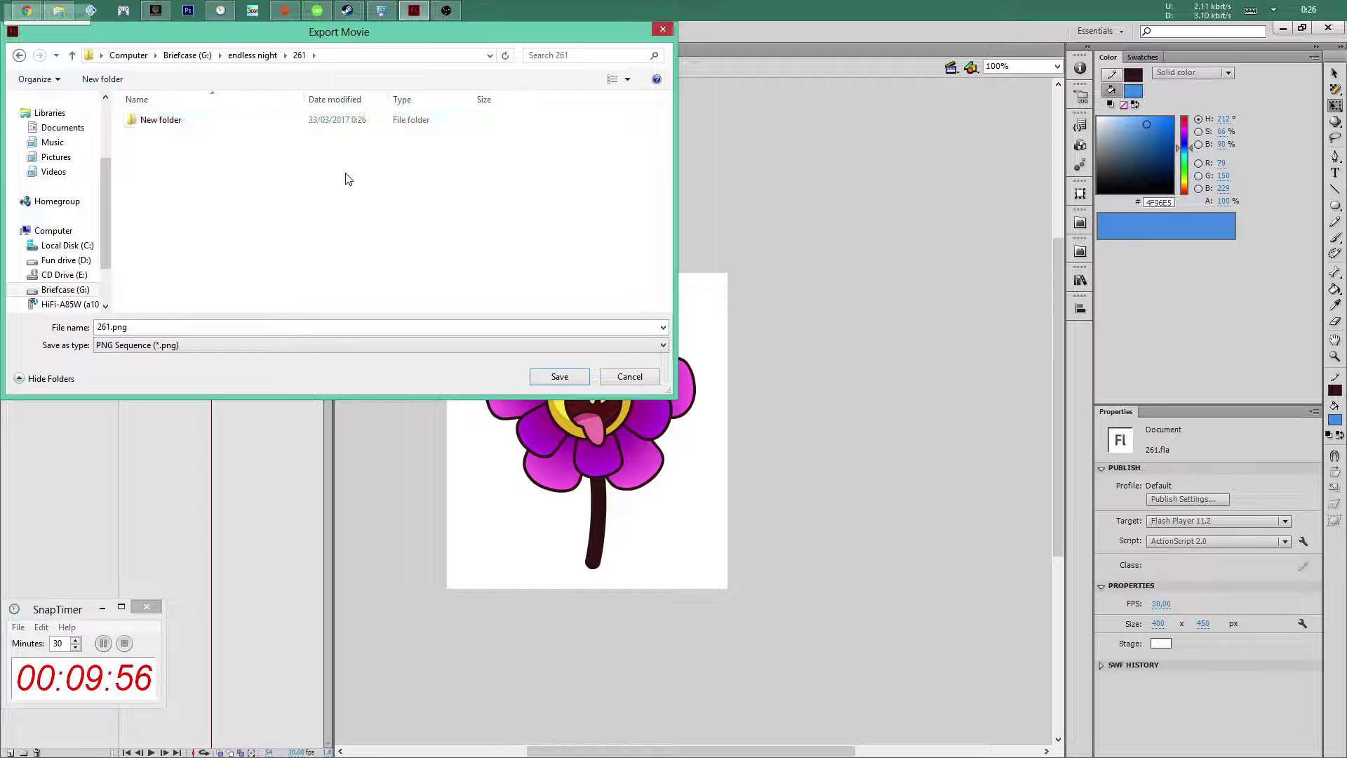
click(251, 127)
double_click(251, 124)
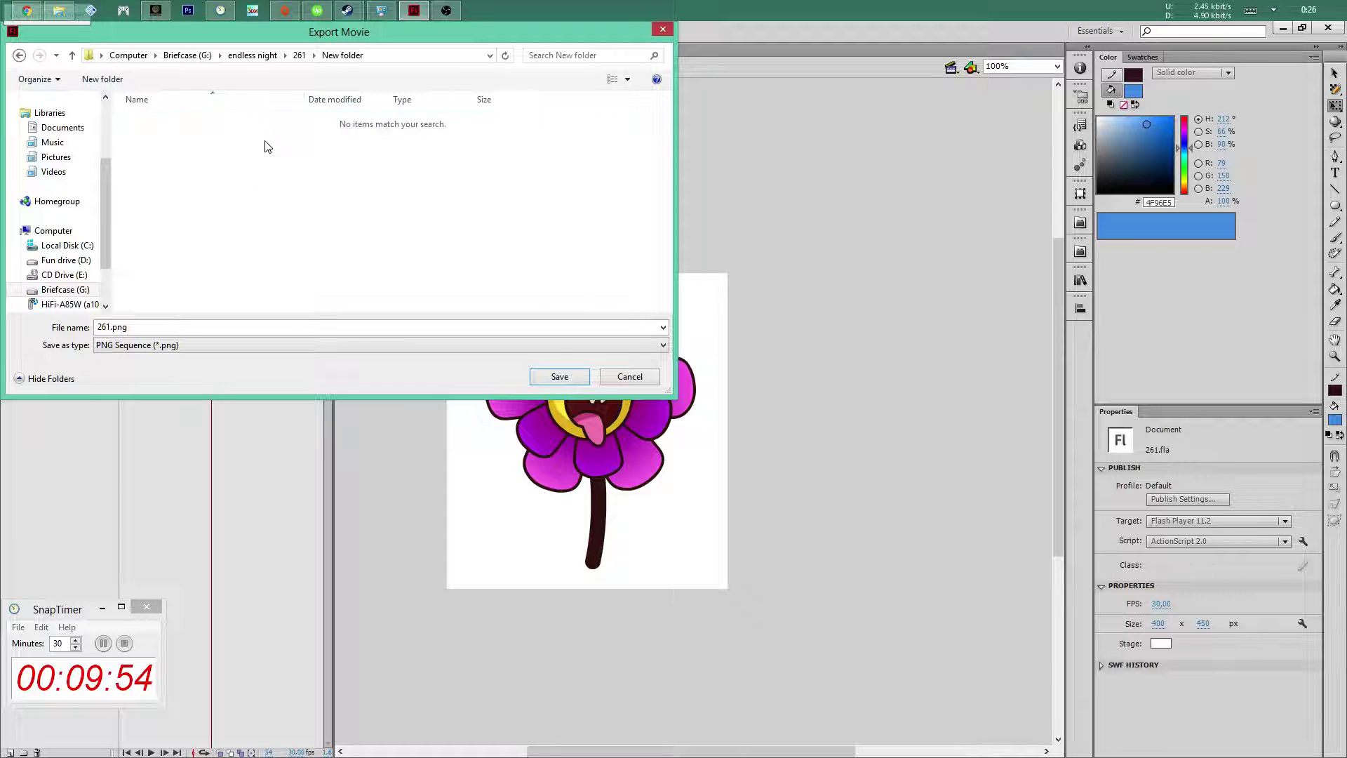
click(562, 379)
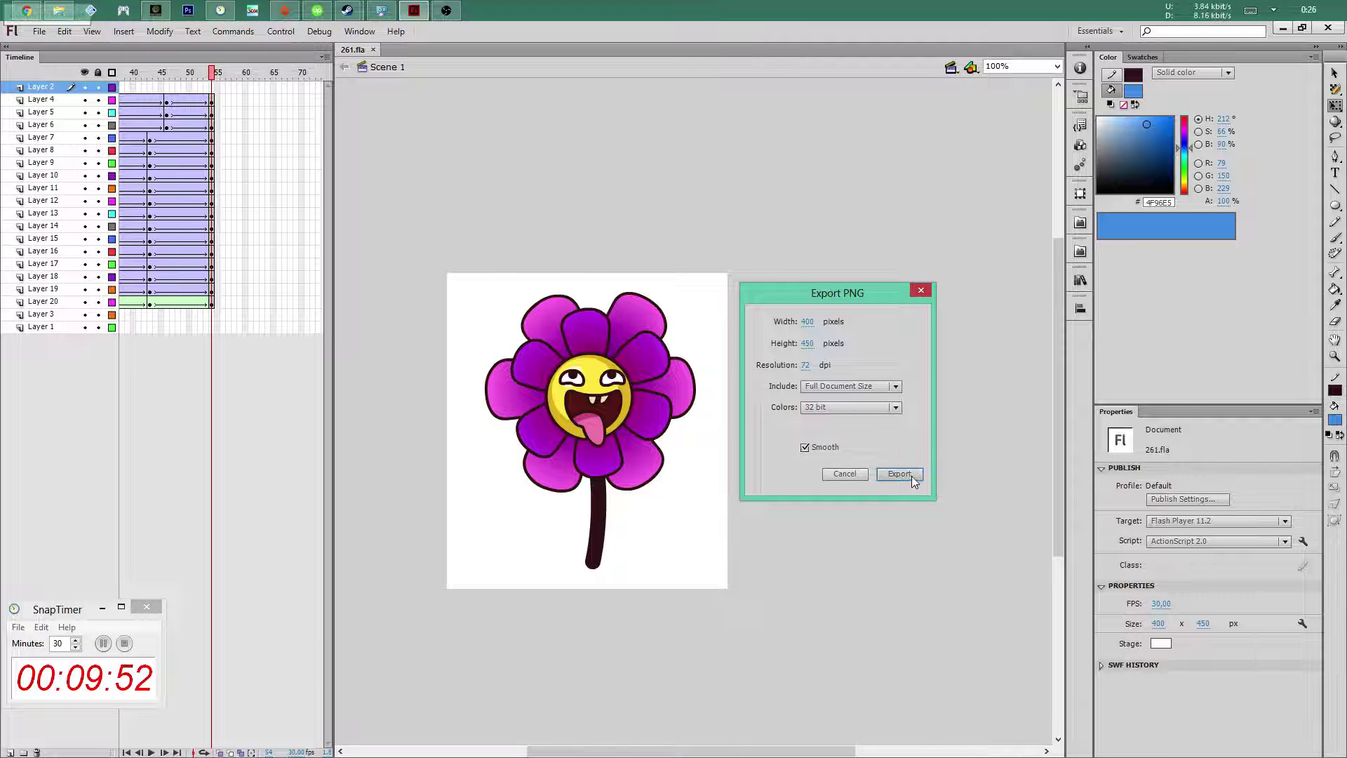
click(910, 474)
click(189, 13)
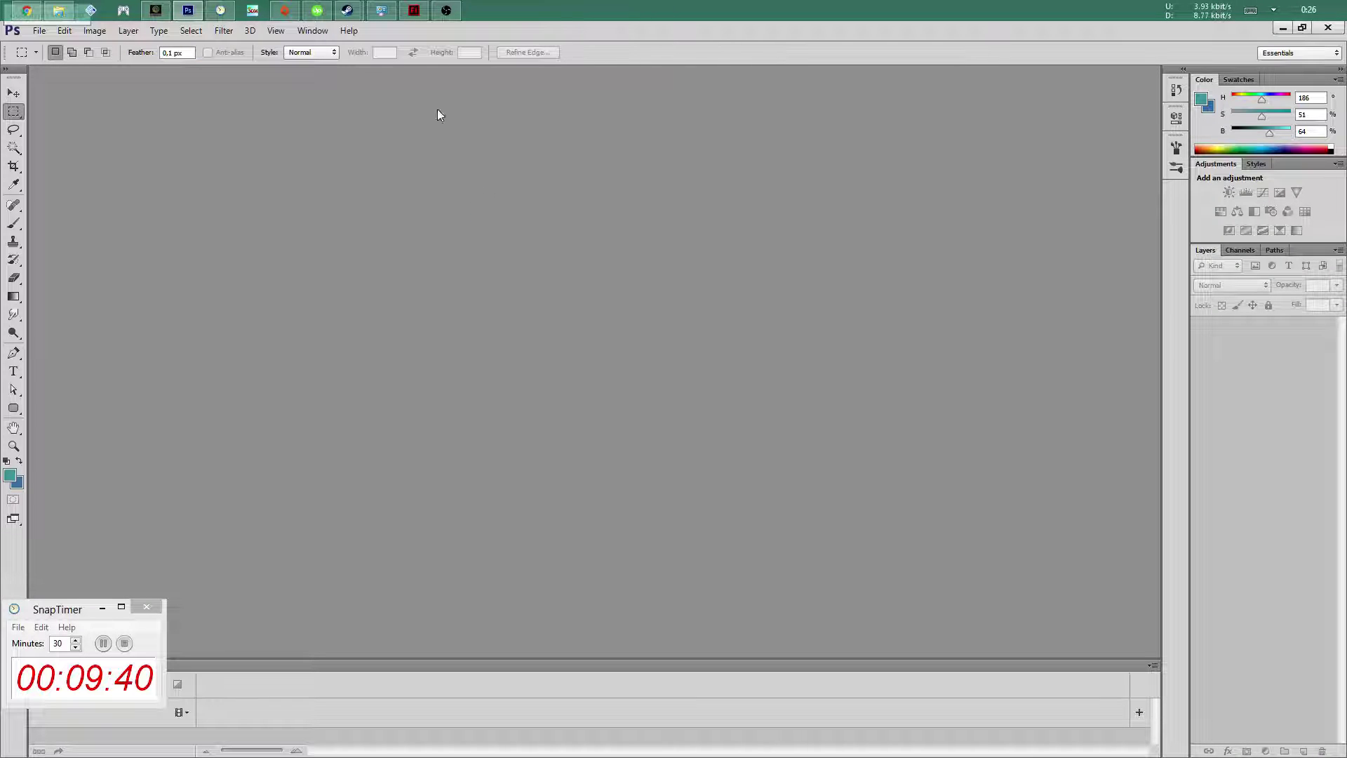
Start Load Files into Stack with Use set to Folder
click(40, 31)
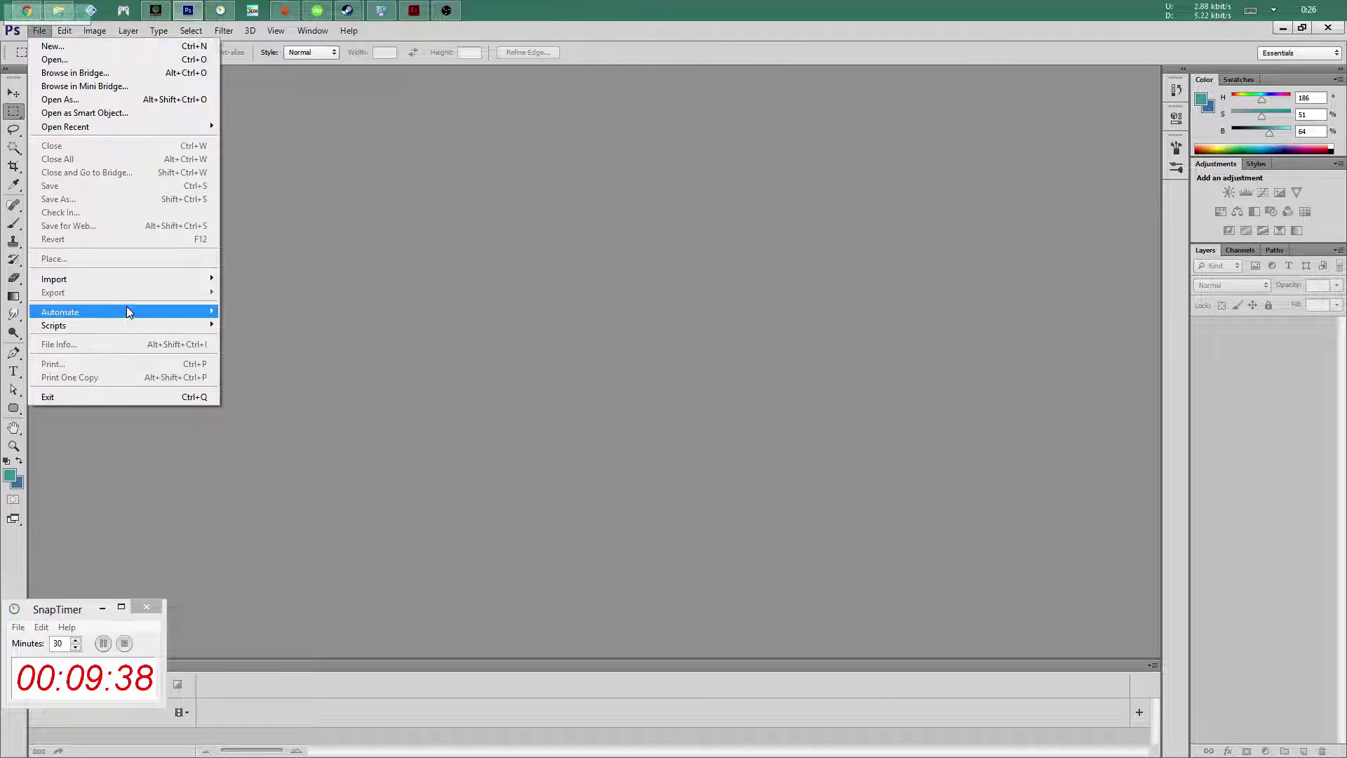
mouse_move(54, 325)
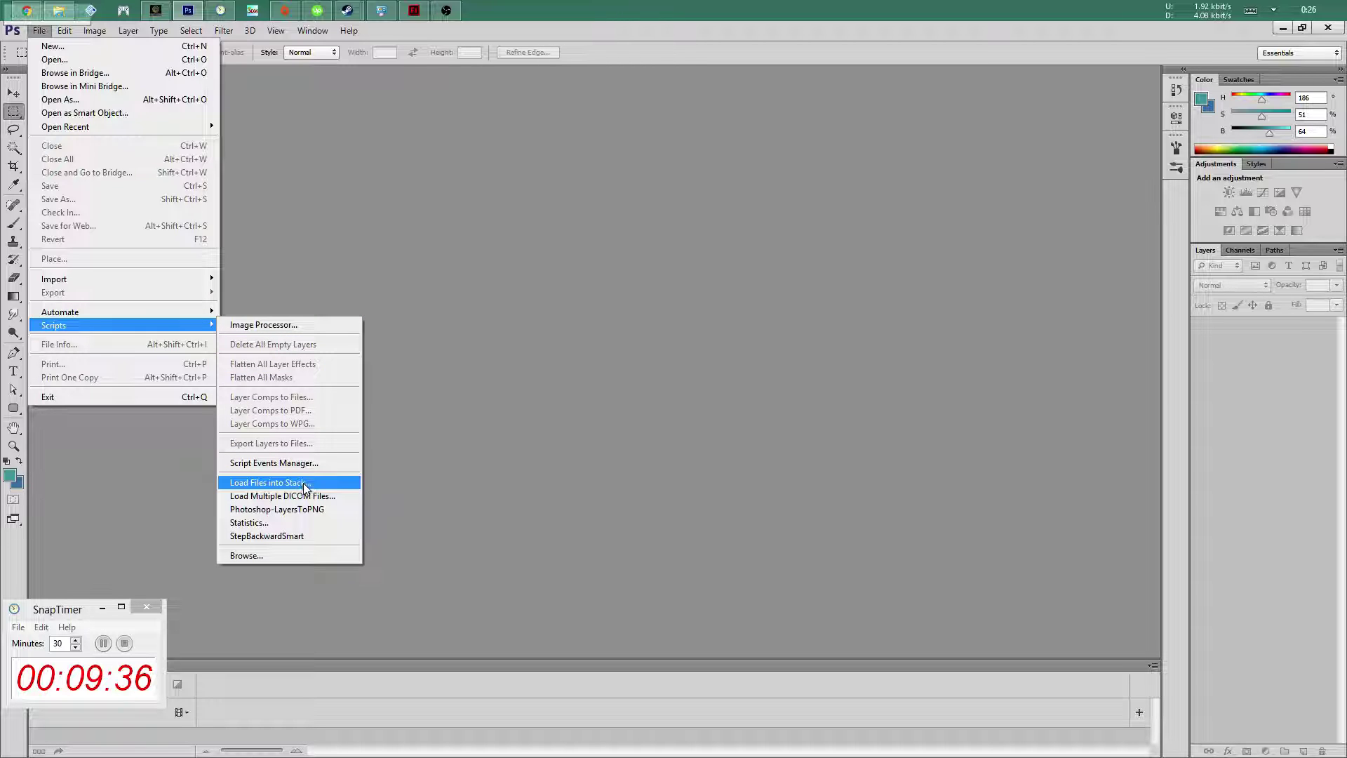
click(306, 483)
click(686, 346)
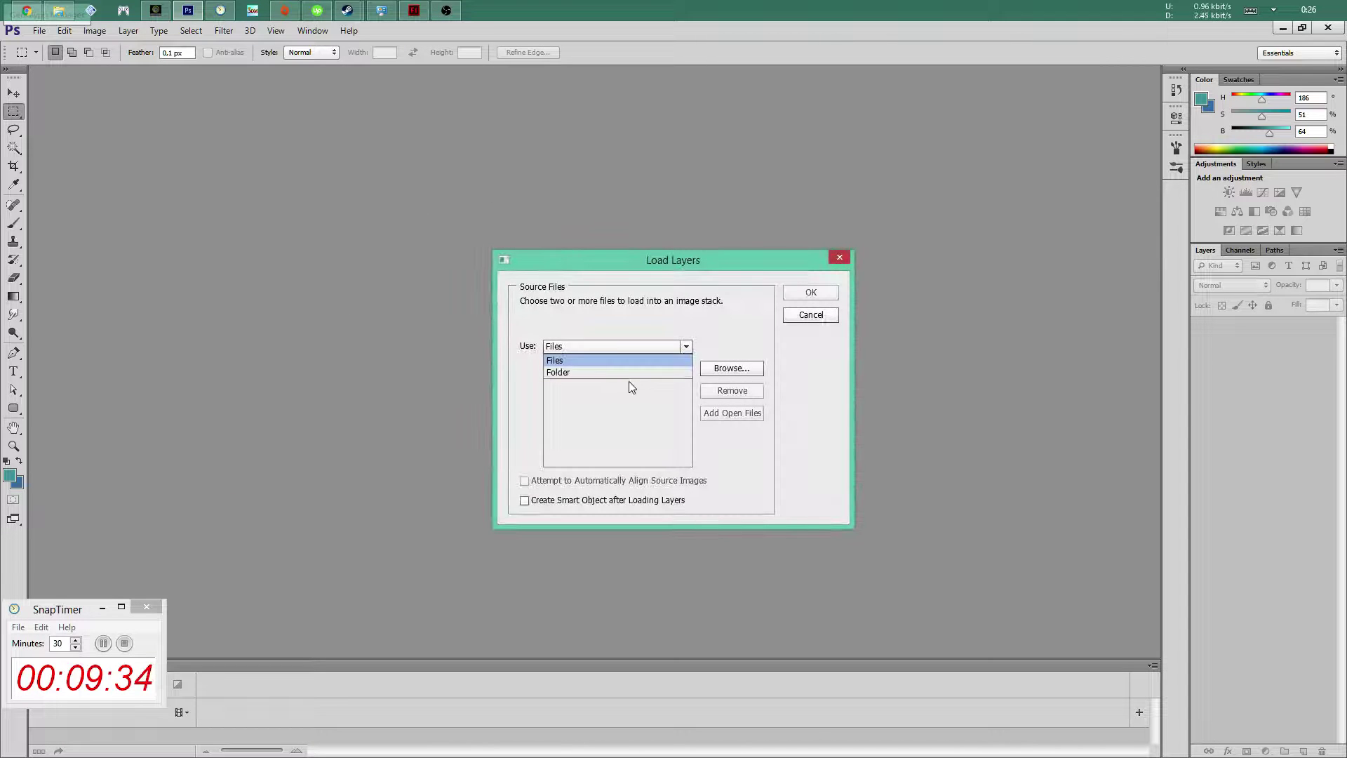
click(618, 372)
click(731, 367)
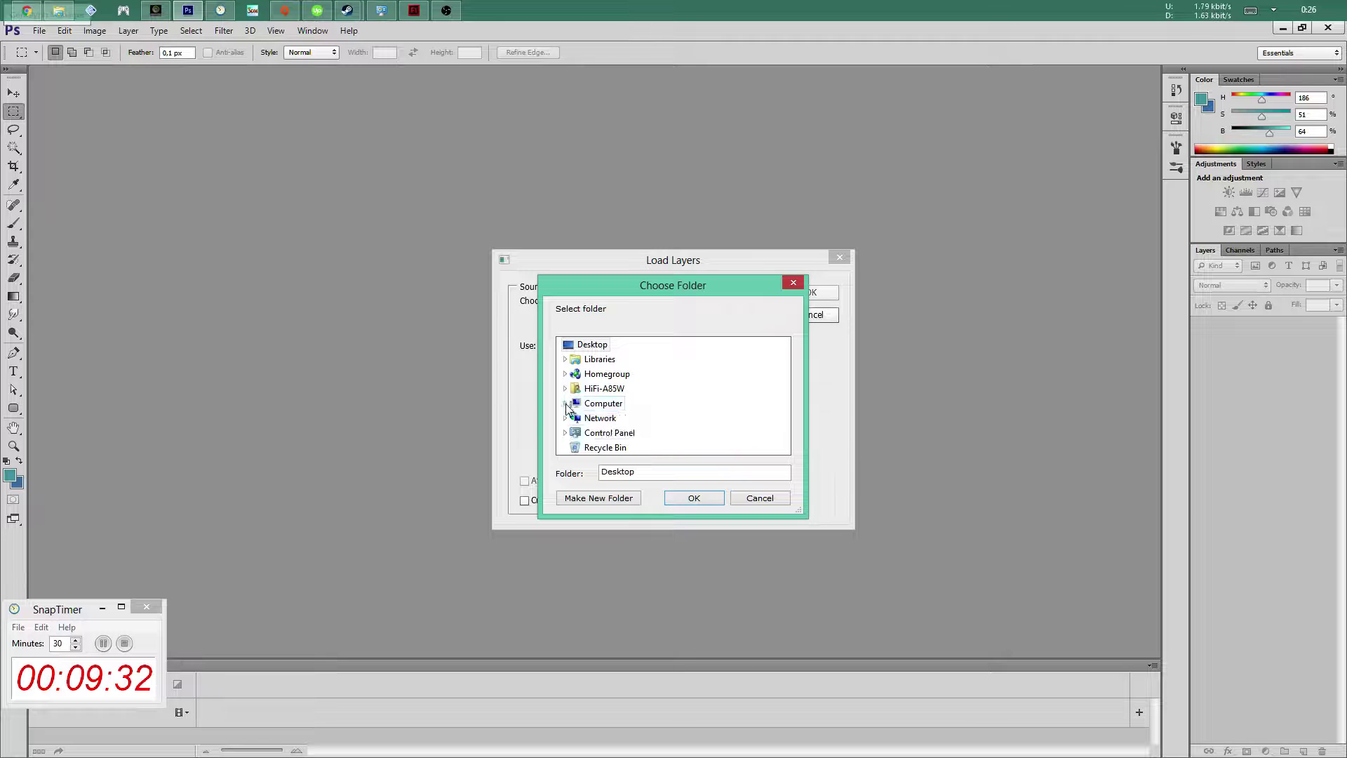
Pick G: > endless night > 261 > New folder as the source and load the images as layers
click(565, 402)
double_click(617, 425)
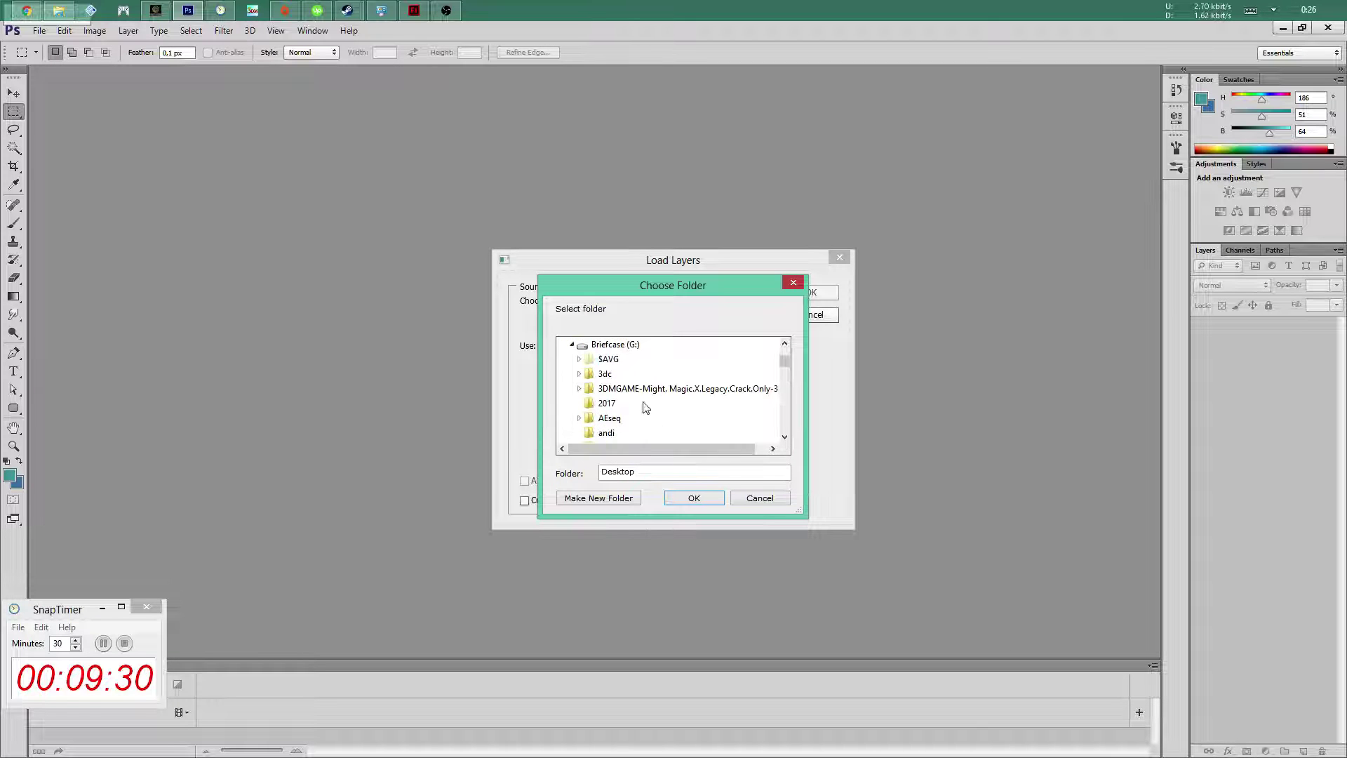
scroll(789, 359, down, 3)
scroll(788, 368, down, 3)
scroll(790, 379, down, 2)
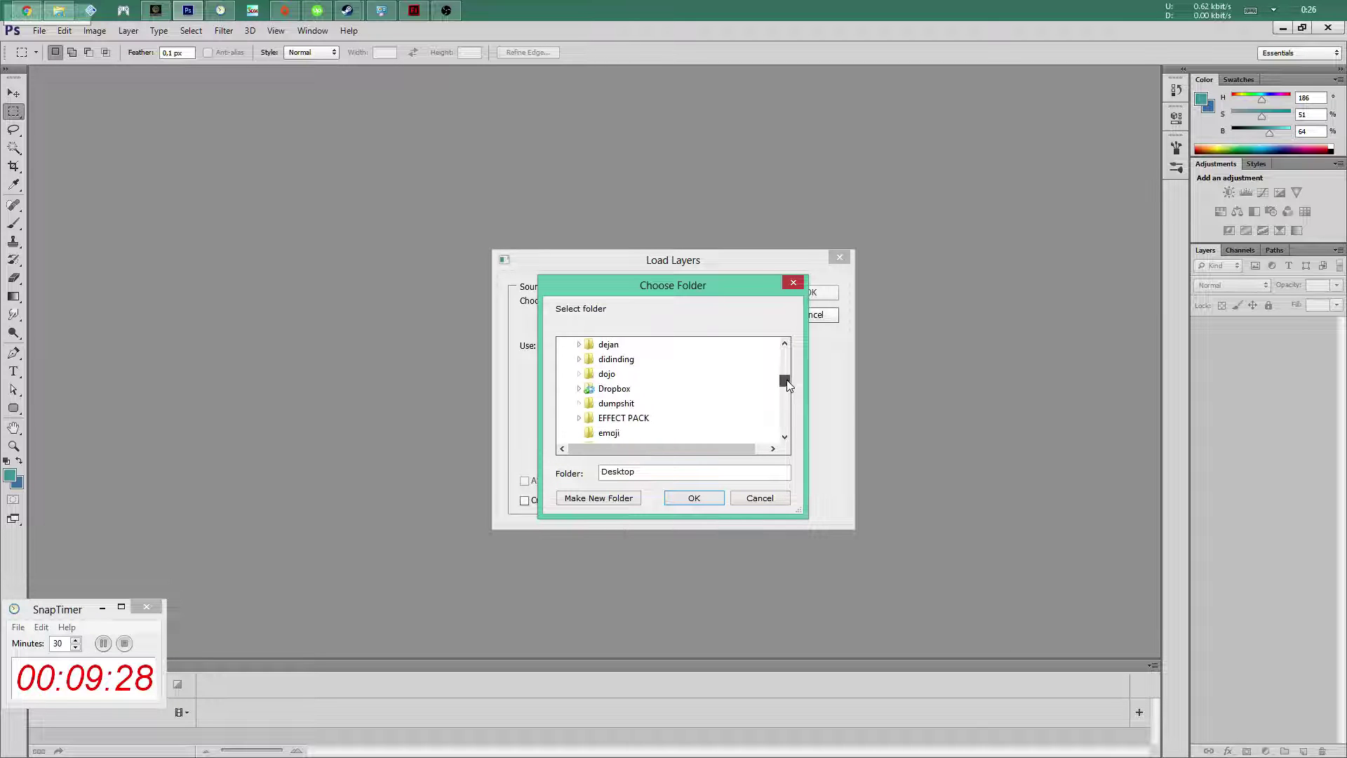
scroll(792, 390, down, 2)
click(621, 403)
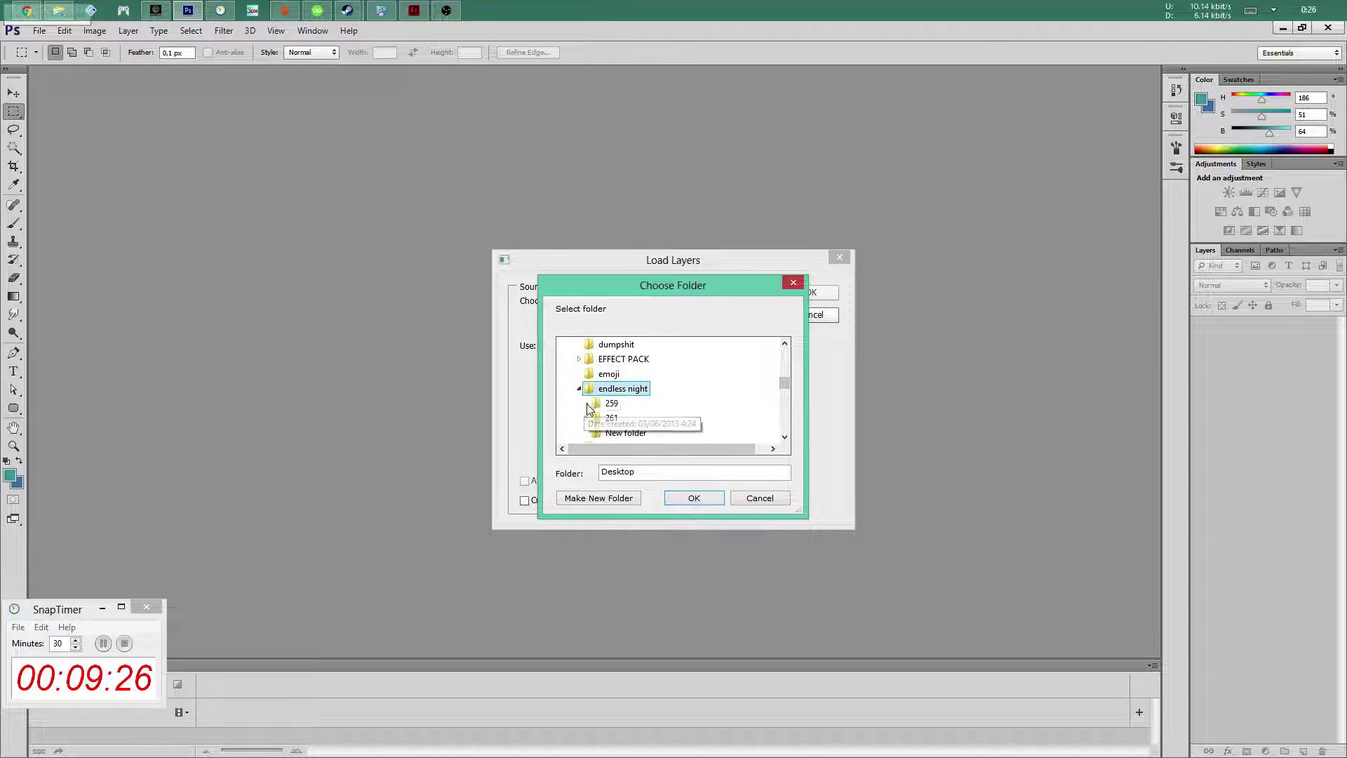
click(607, 418)
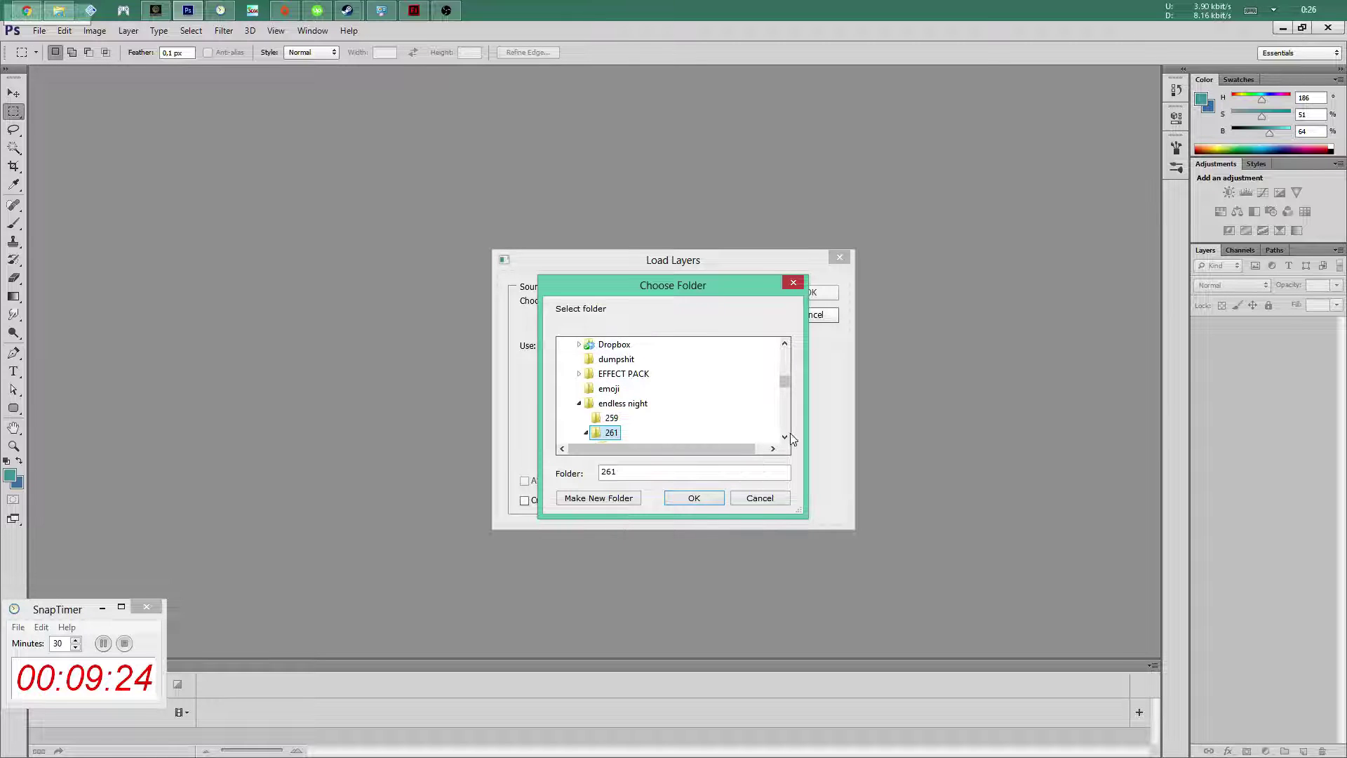
click(635, 433)
click(693, 497)
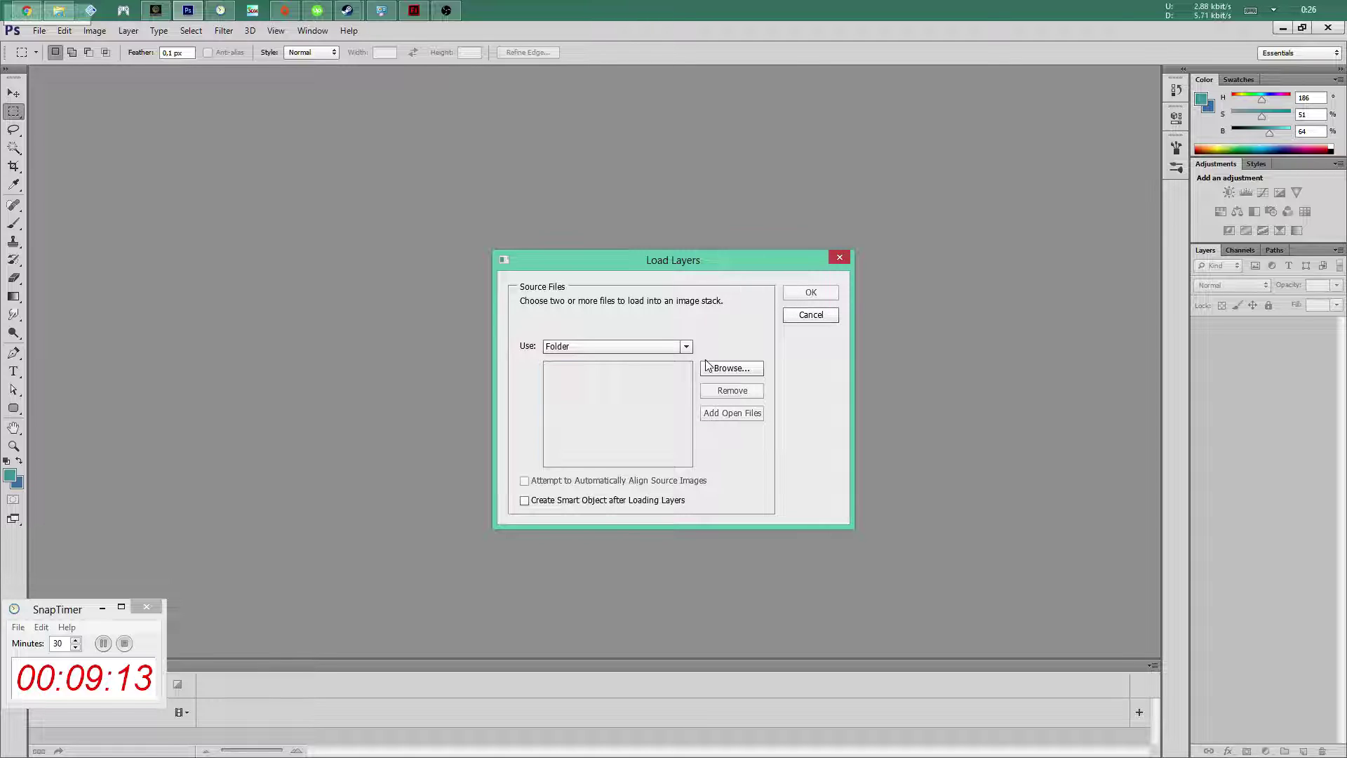
click(815, 313)
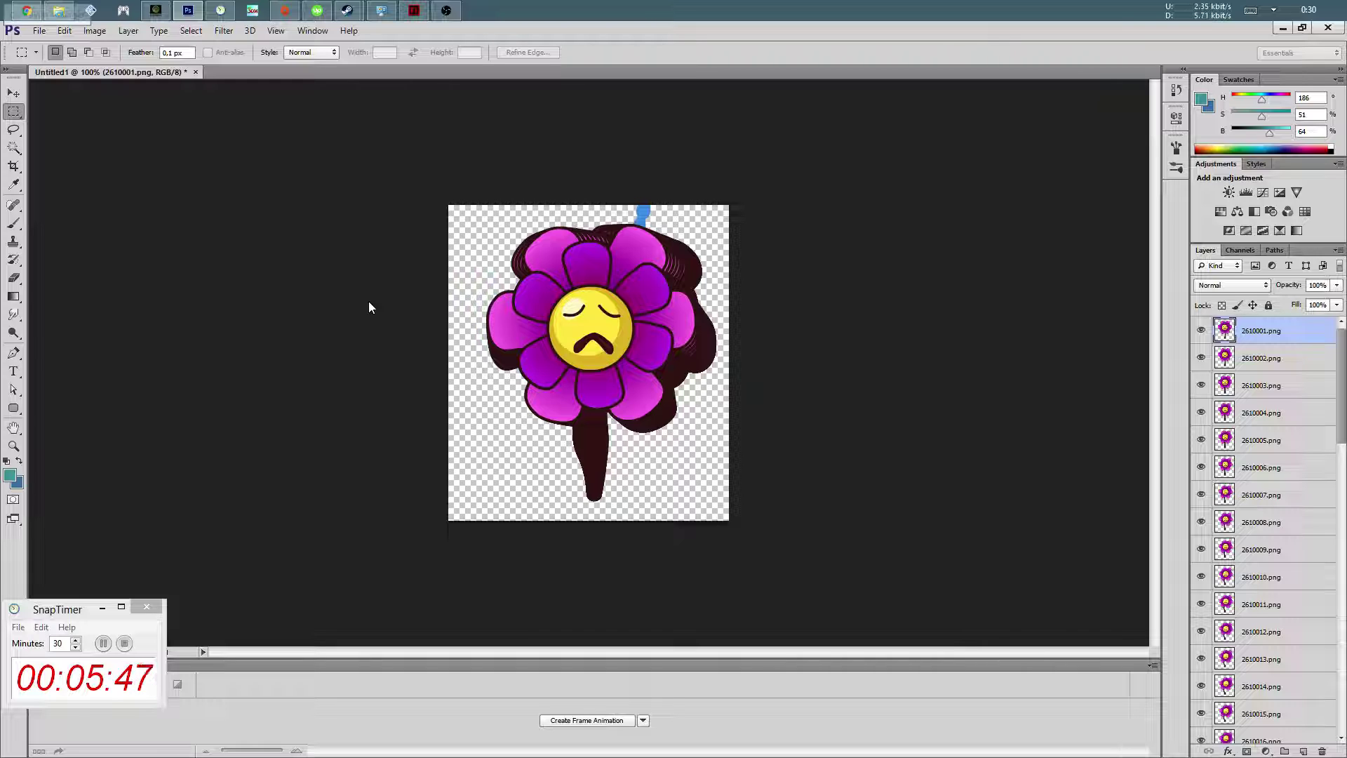
Create a frame animation, select all PNG layers, apply Make Frames From Layers, and play it
click(614, 713)
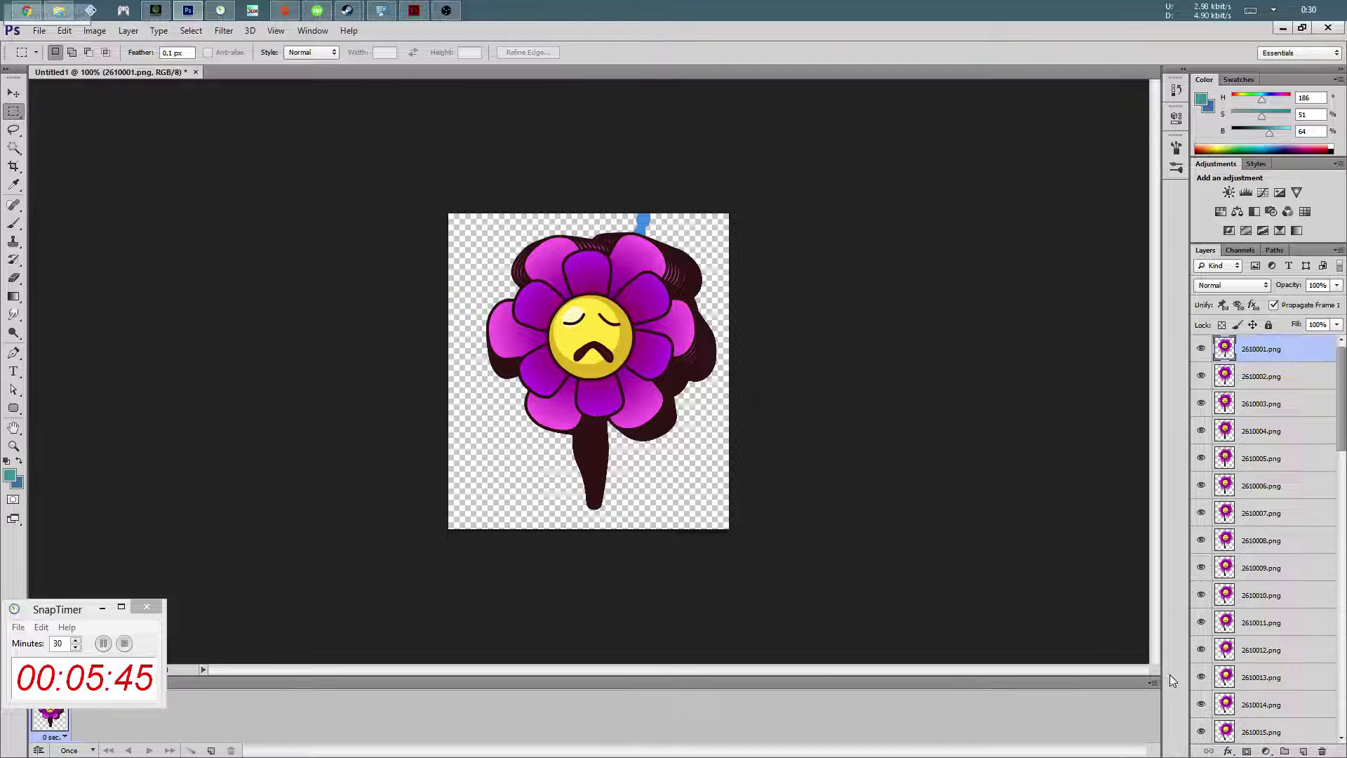
click(1154, 683)
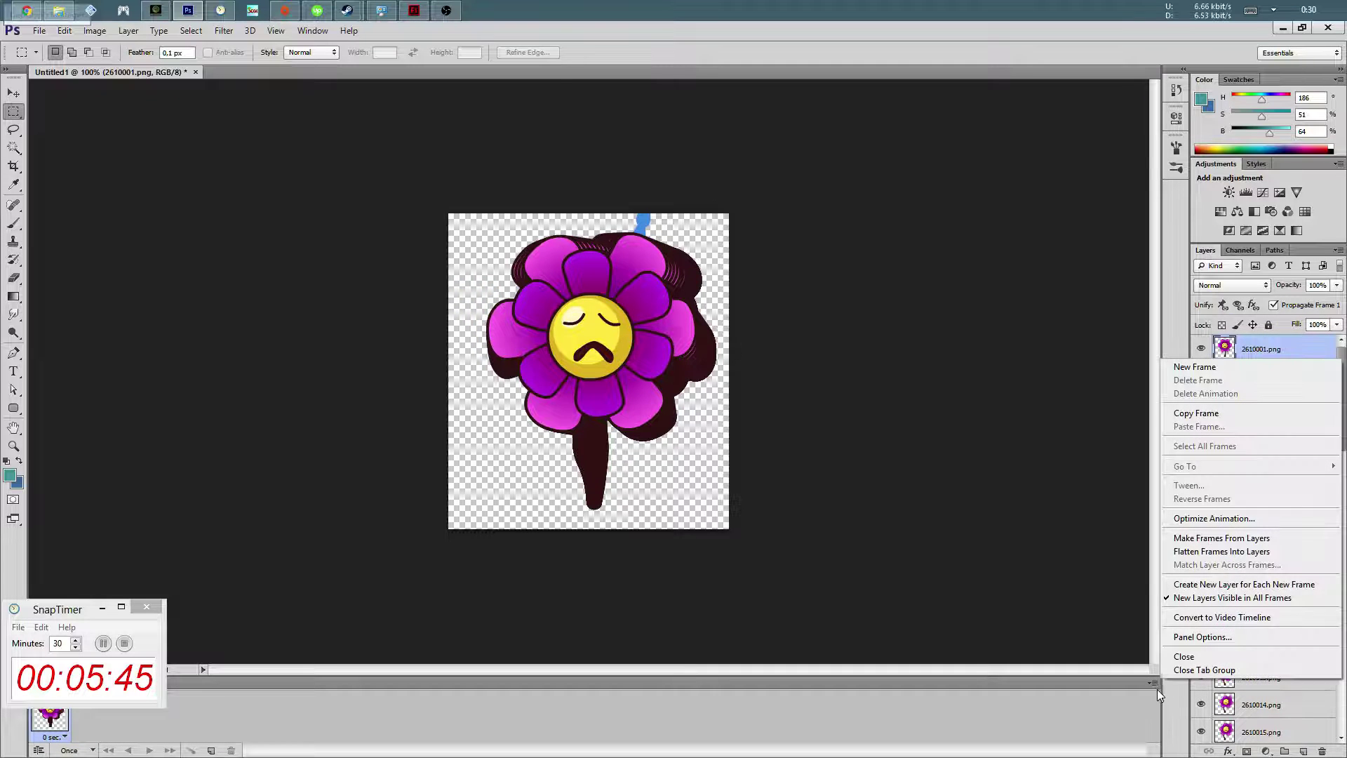
click(1197, 584)
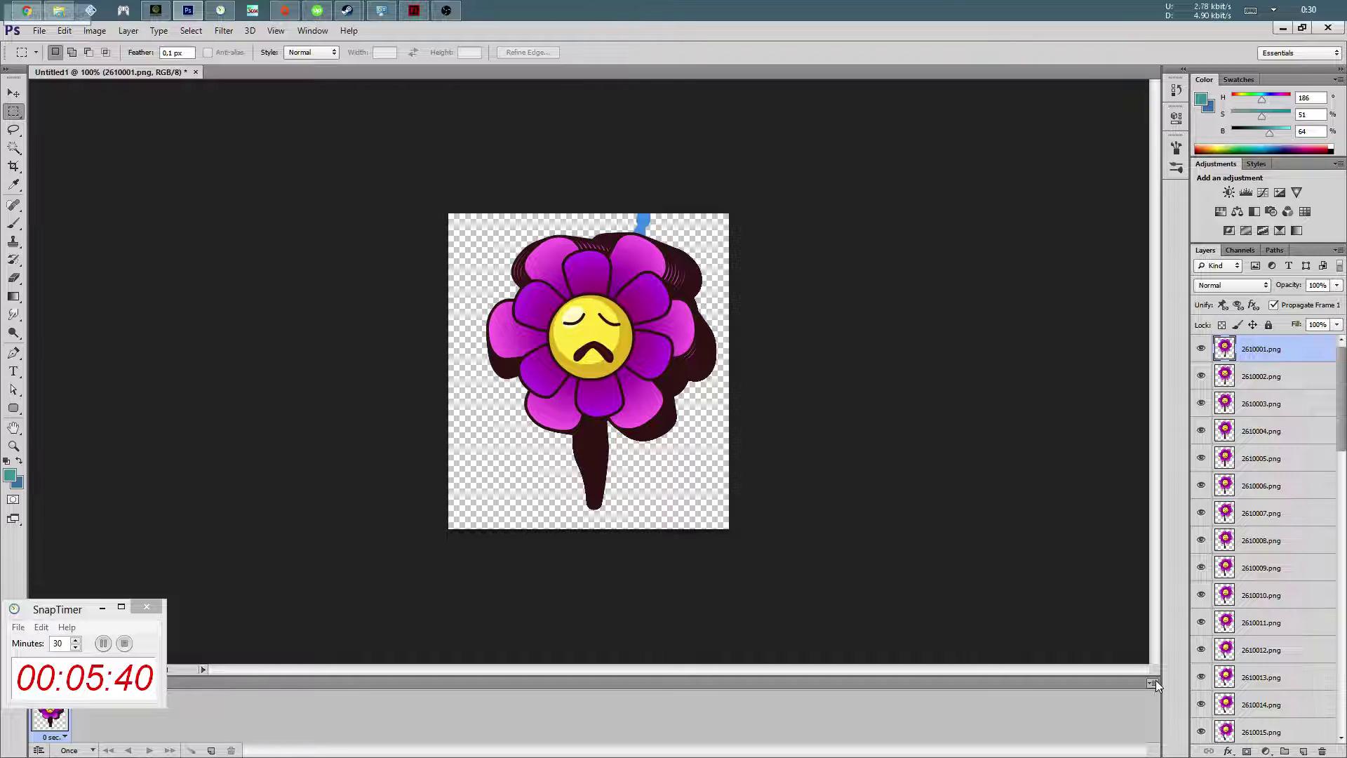
drag(1341, 419, 1341, 702)
shift+click(1310, 732)
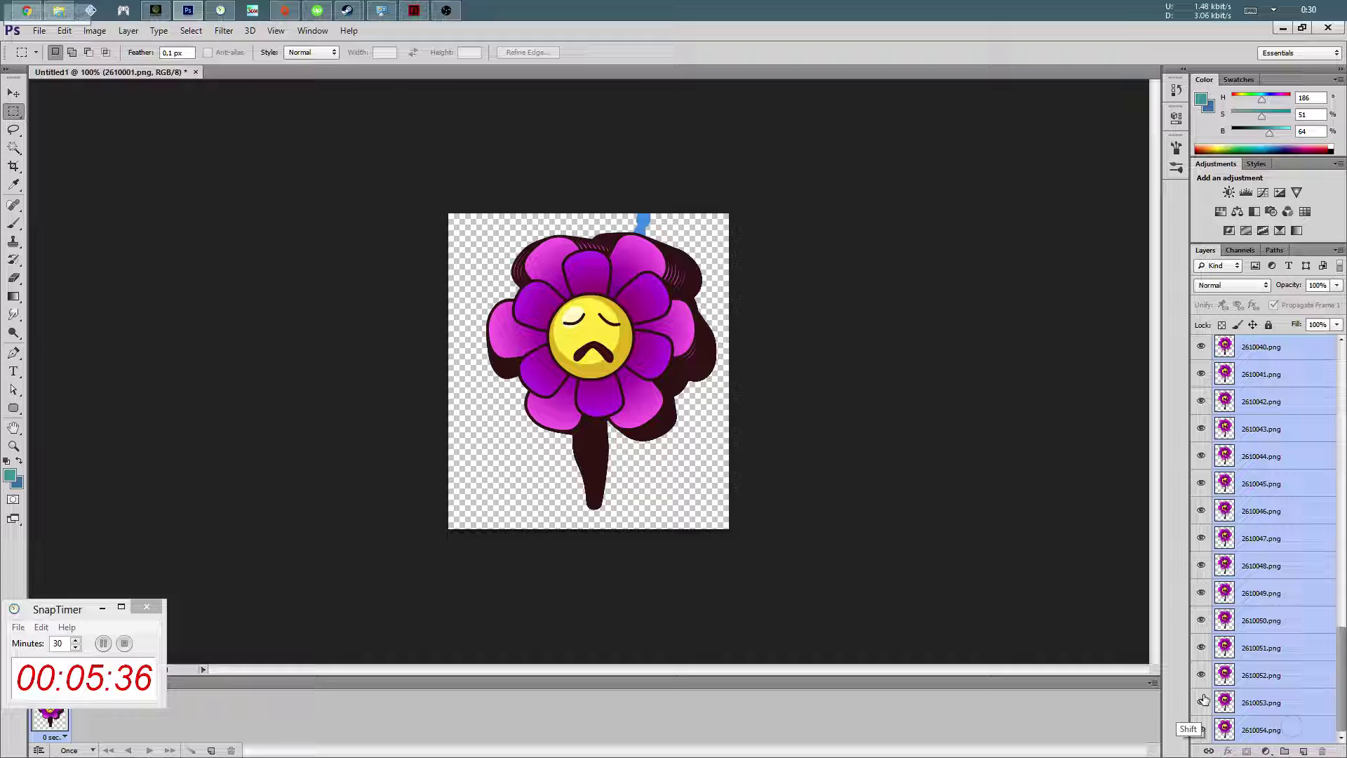
click(1151, 682)
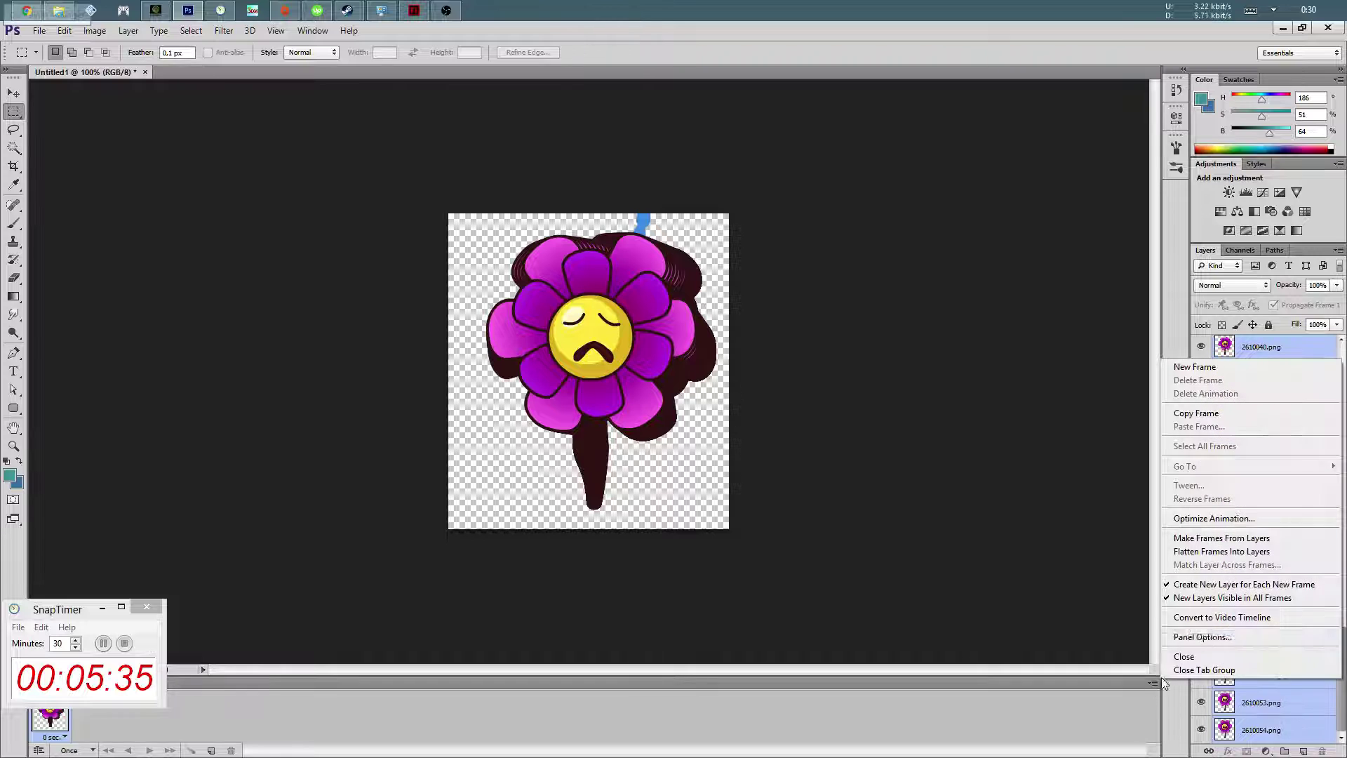
click(1232, 541)
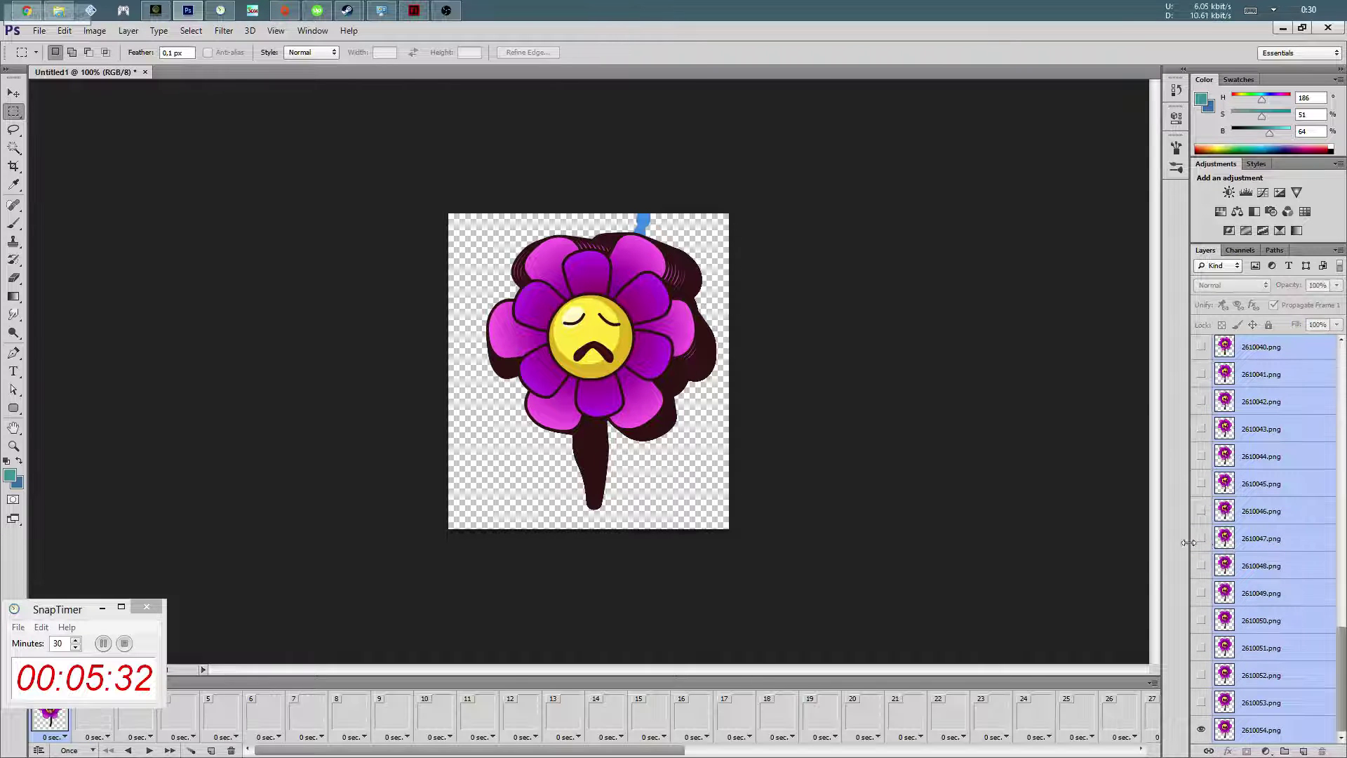
click(149, 750)
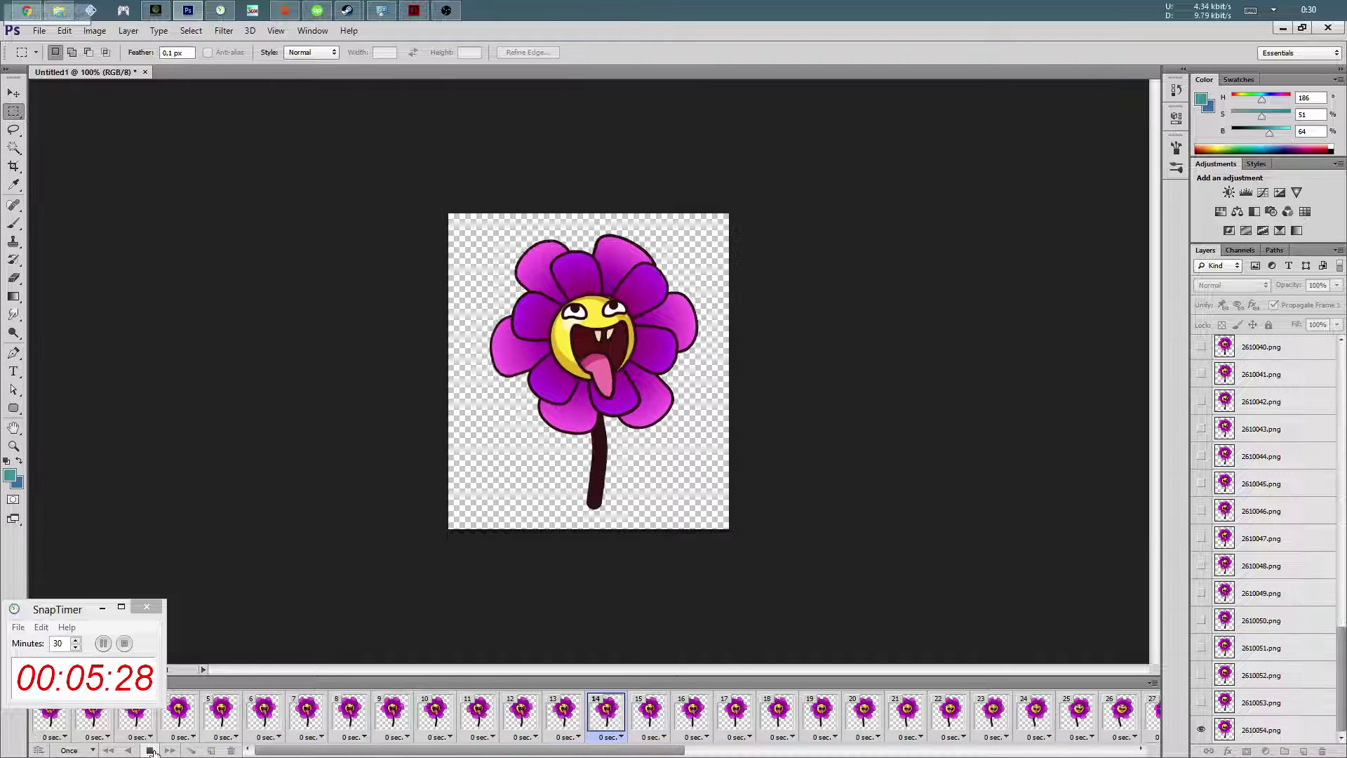
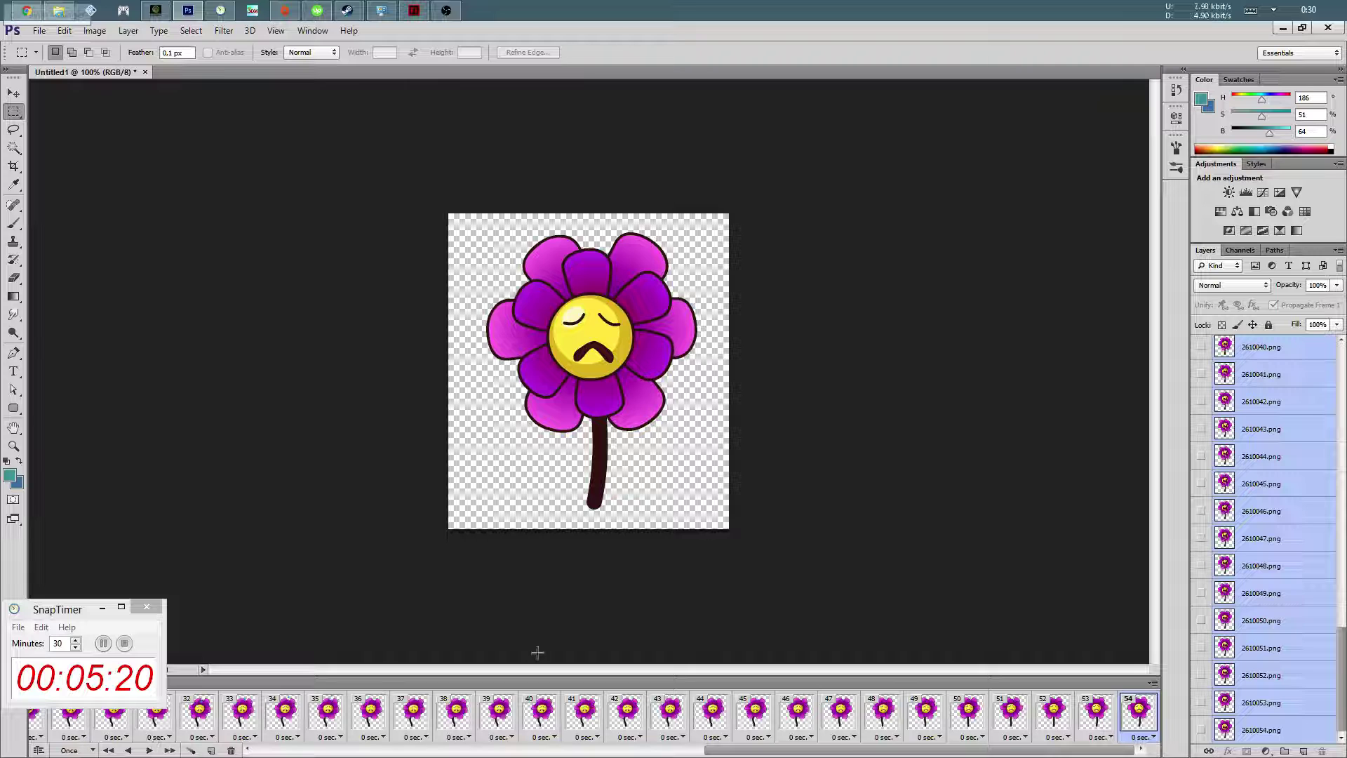
Select all the flower animation frames and reverse their order
drag(831, 750, 17, 743)
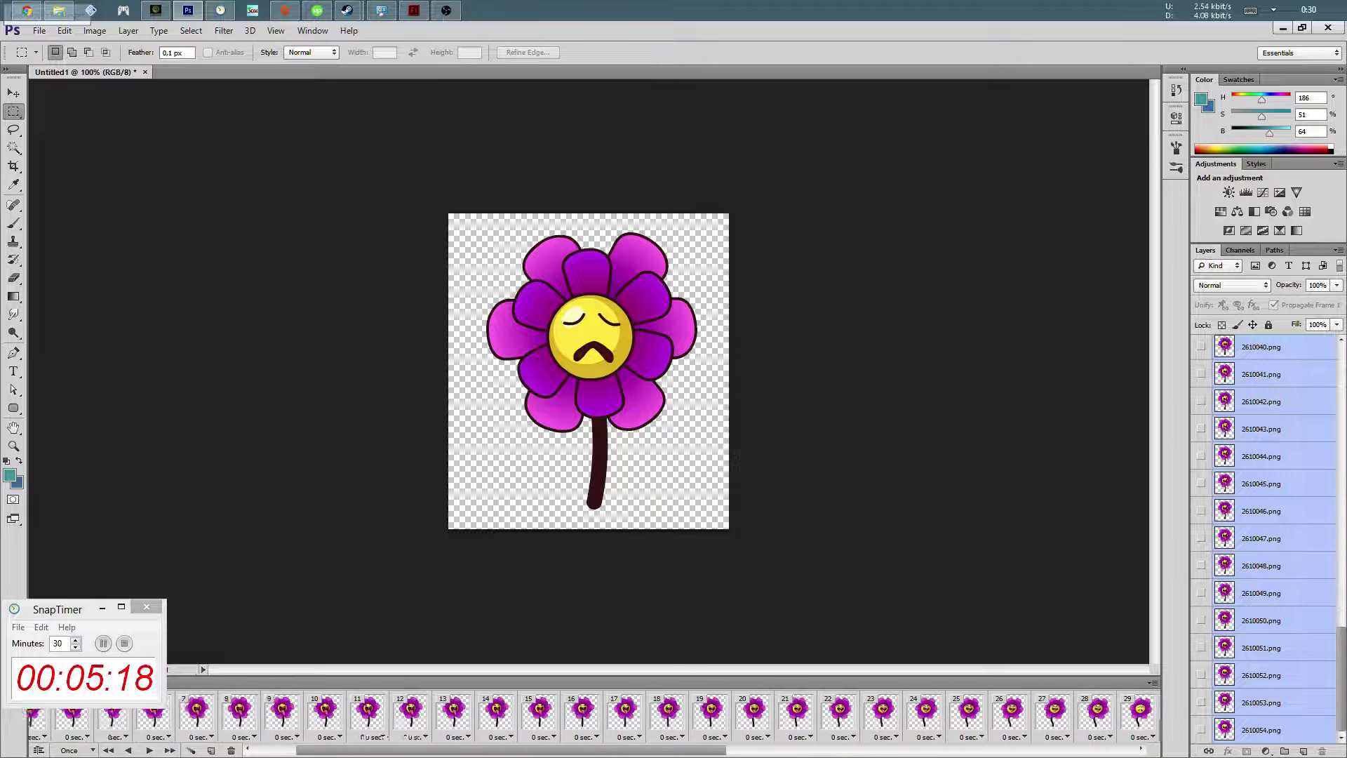
shift+click(35, 721)
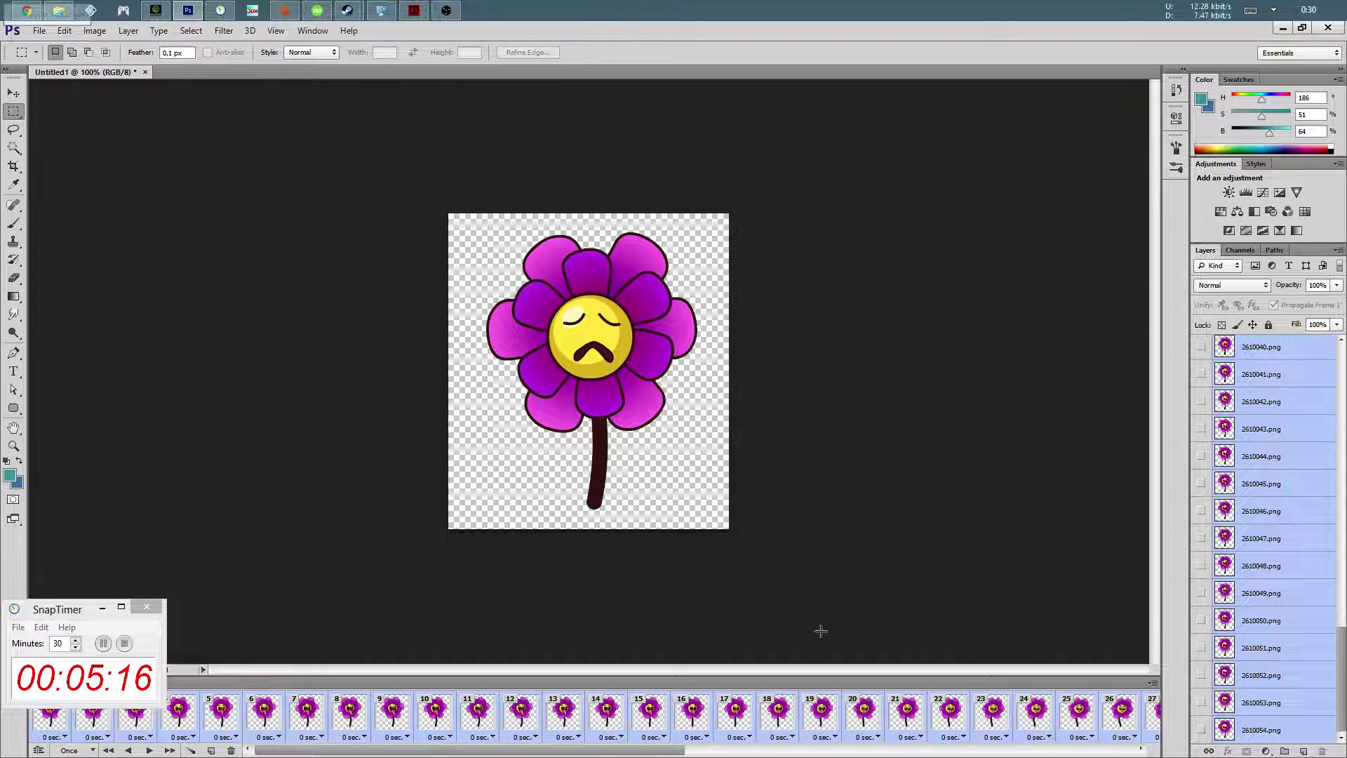
click(1151, 685)
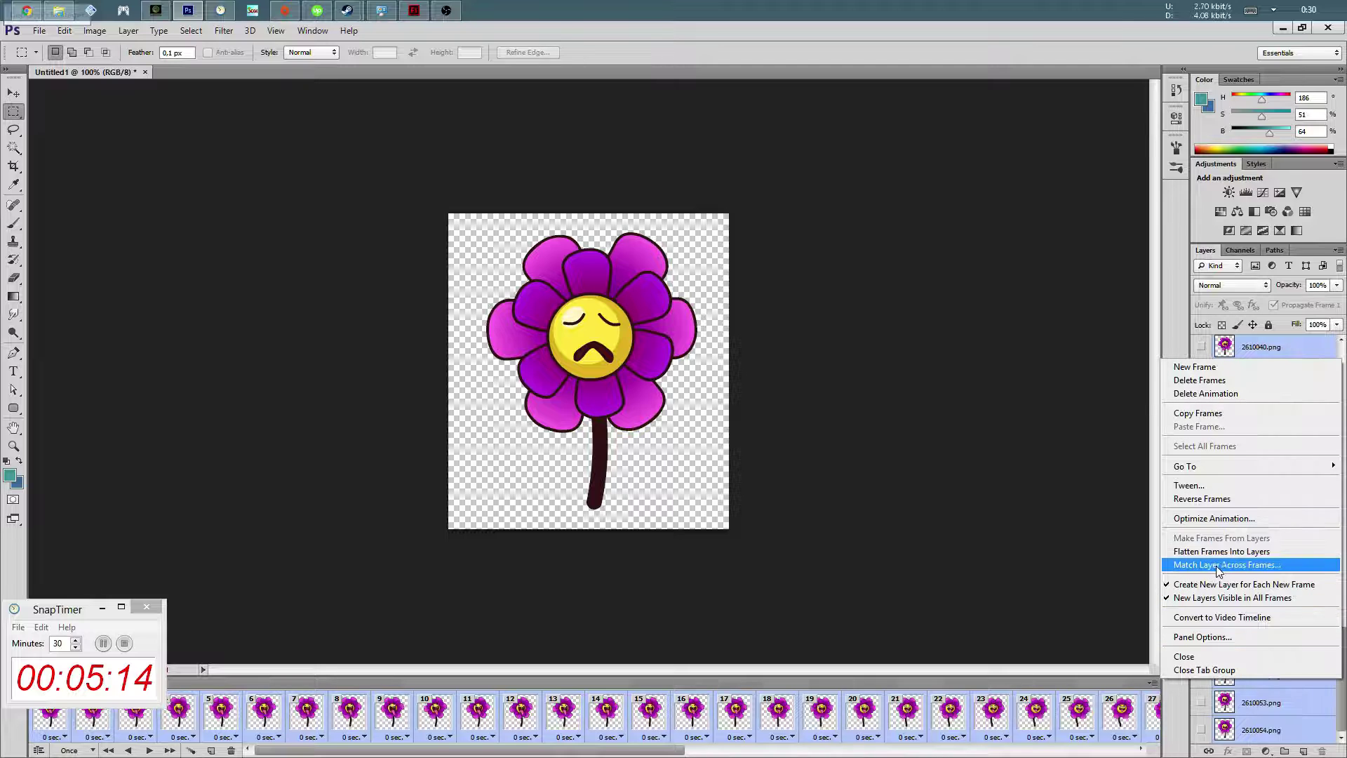
click(1227, 505)
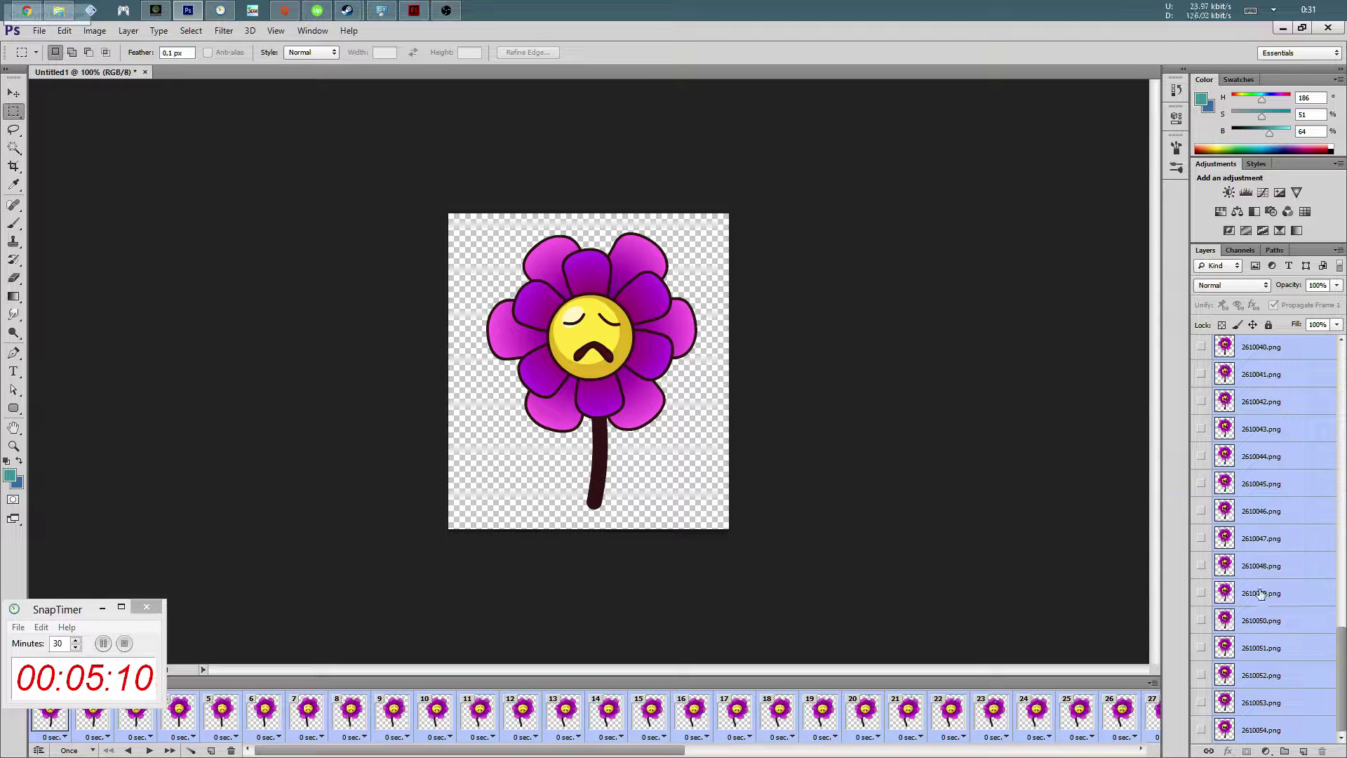
Select the bottom flower layer 2610054.png and add a new empty layer
key(v)
click(1312, 712)
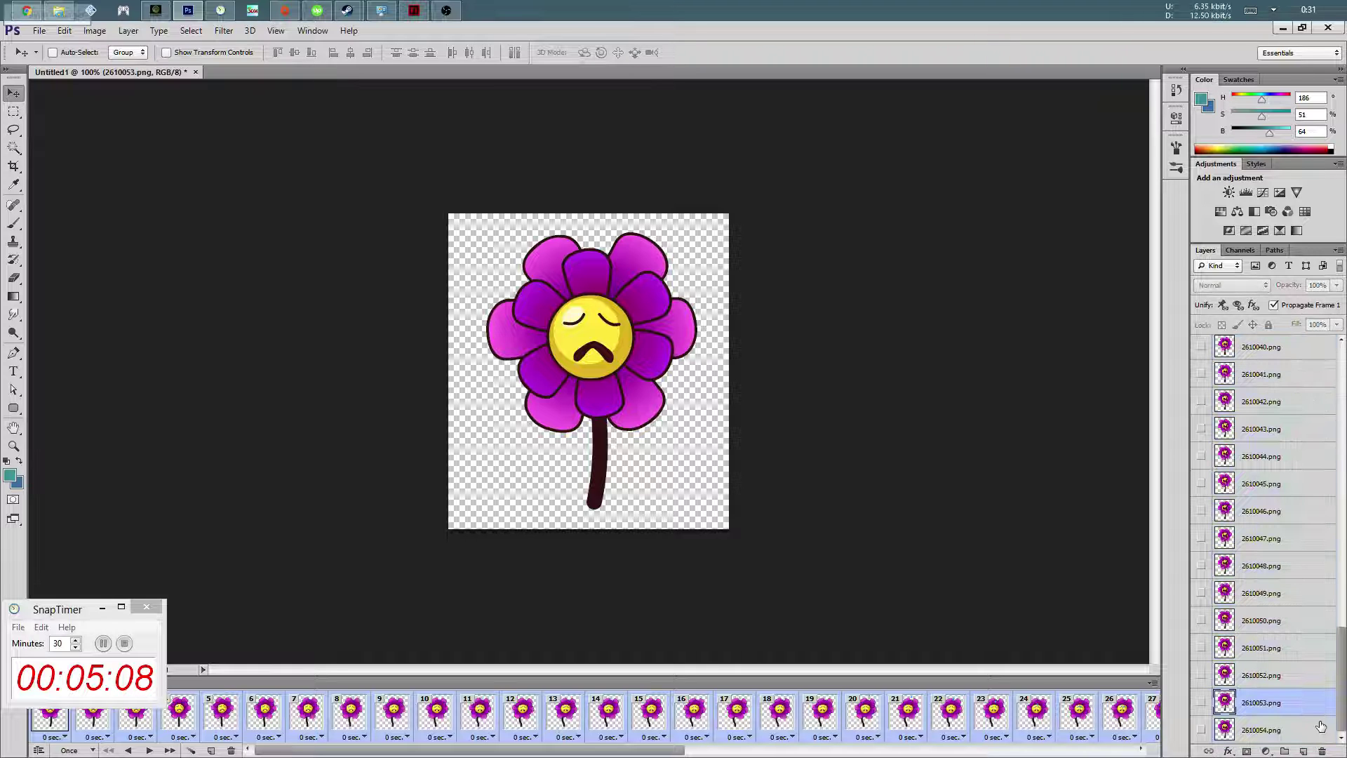
click(1333, 723)
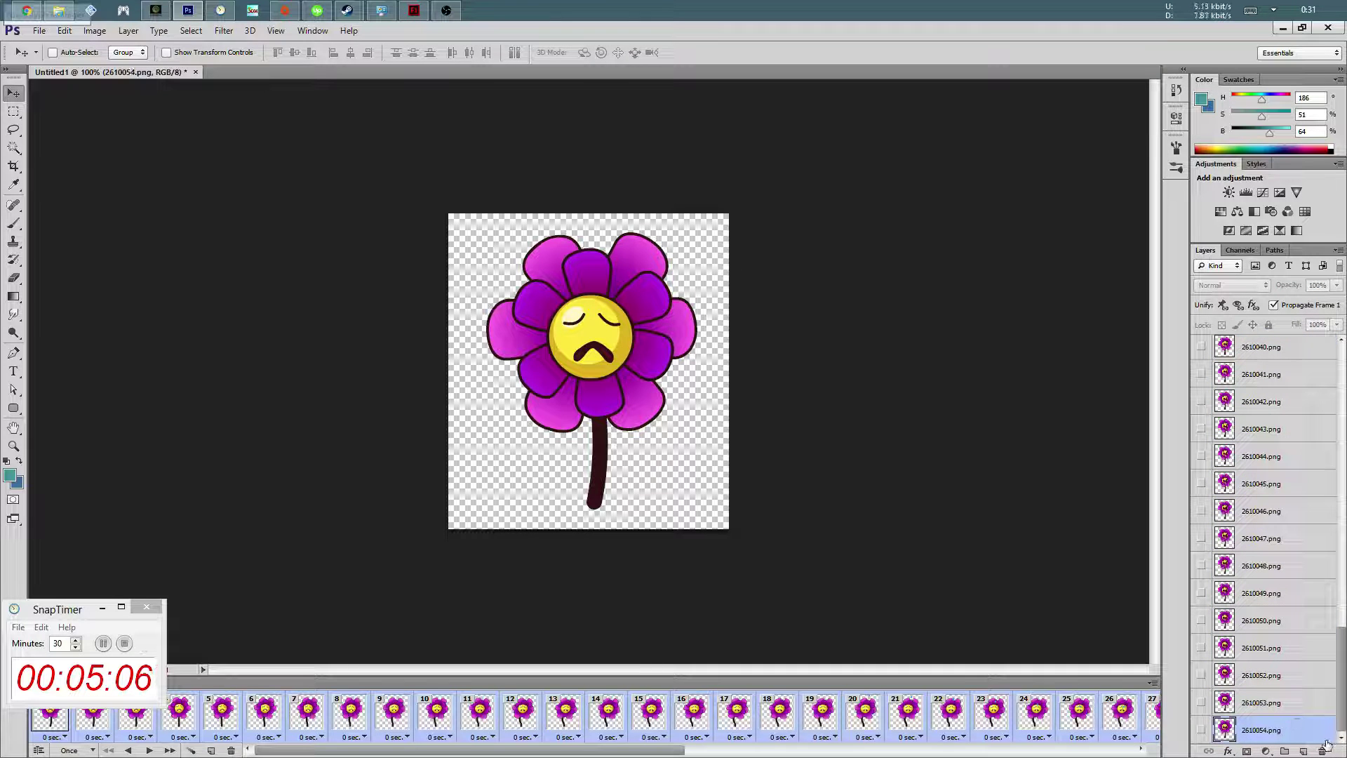
click(1304, 751)
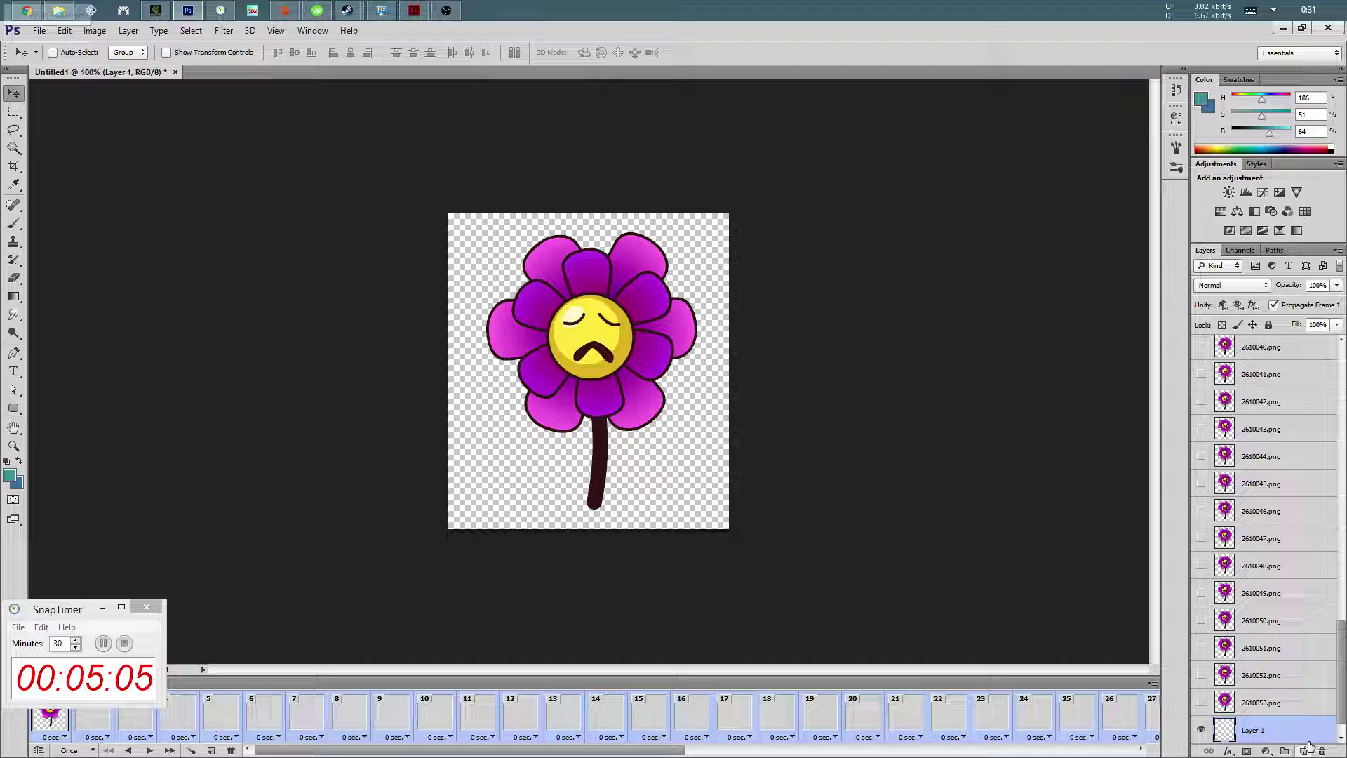
Pick a green brush colour, paint a test stroke, then fill Layer 1 green and then blue
click(1338, 710)
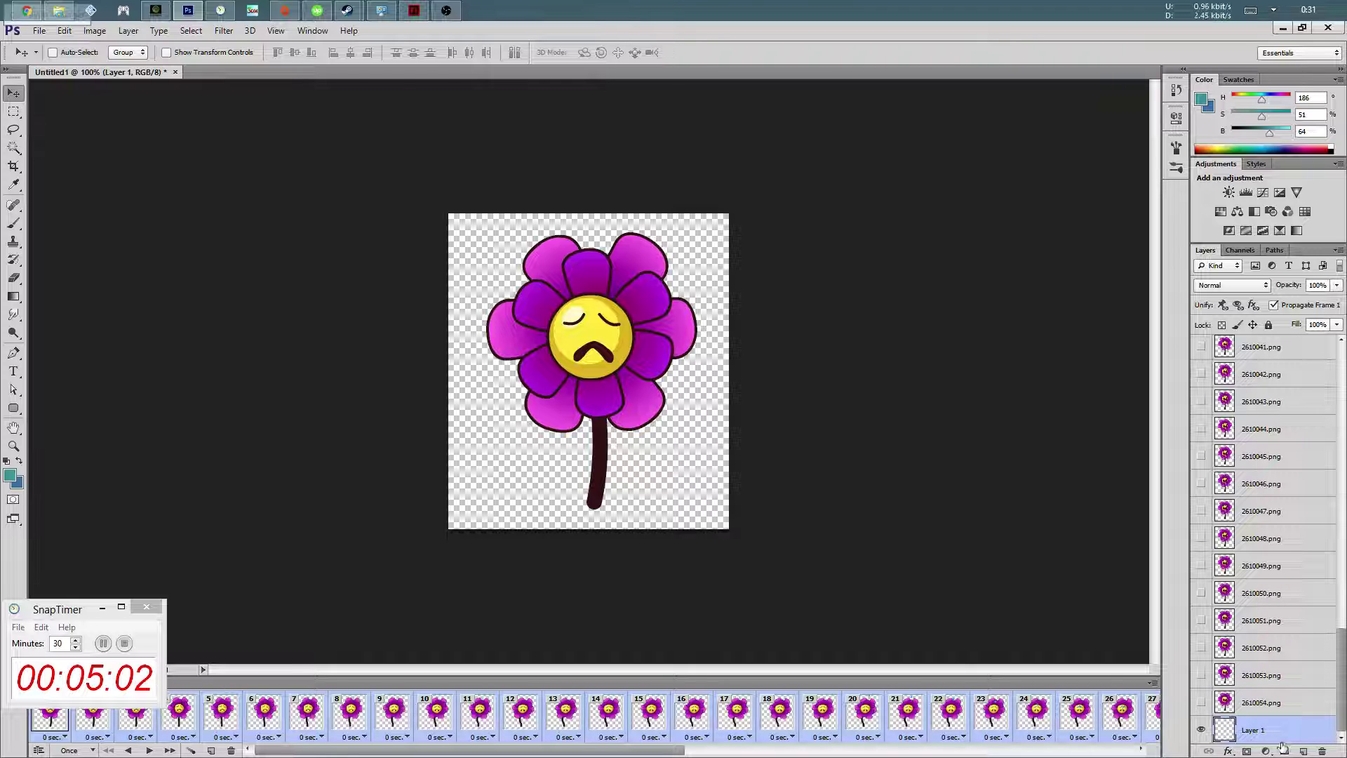
key(b)
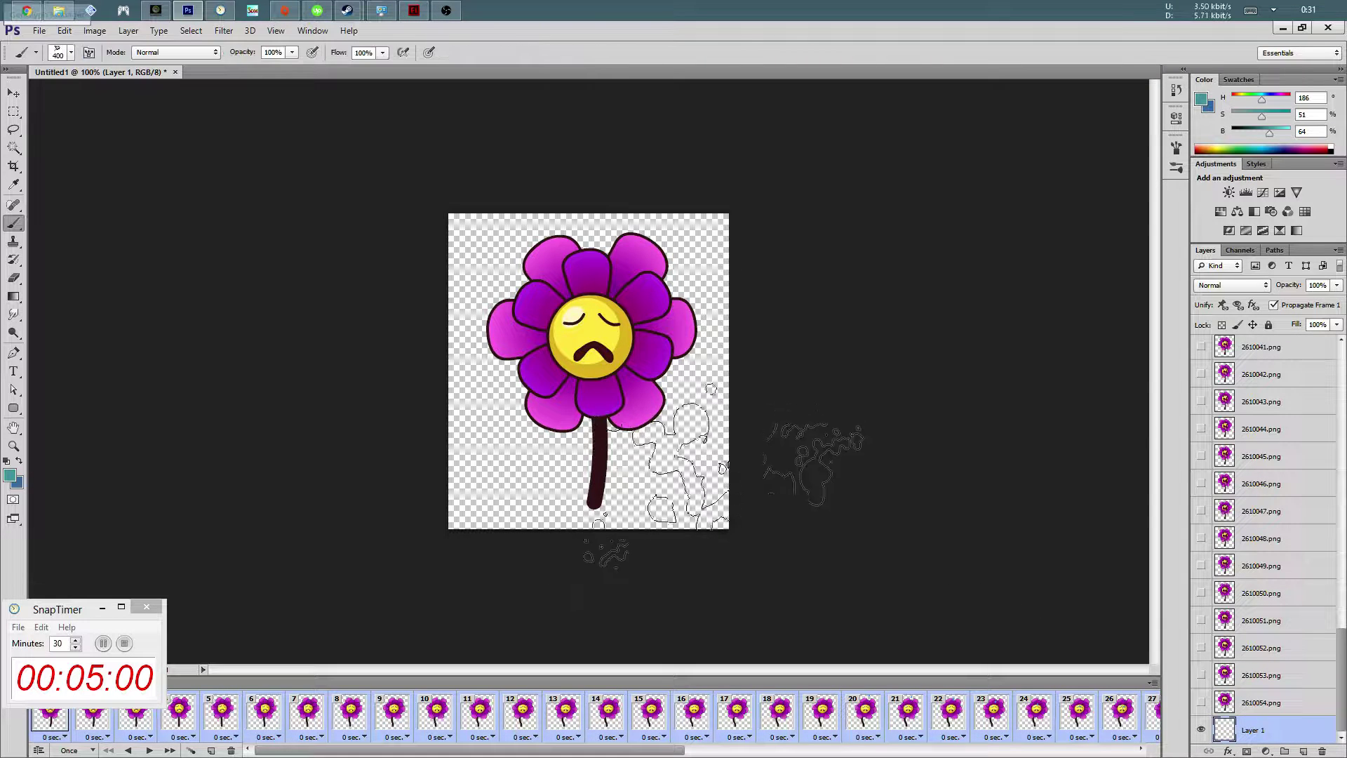
key(ctrl+minus)
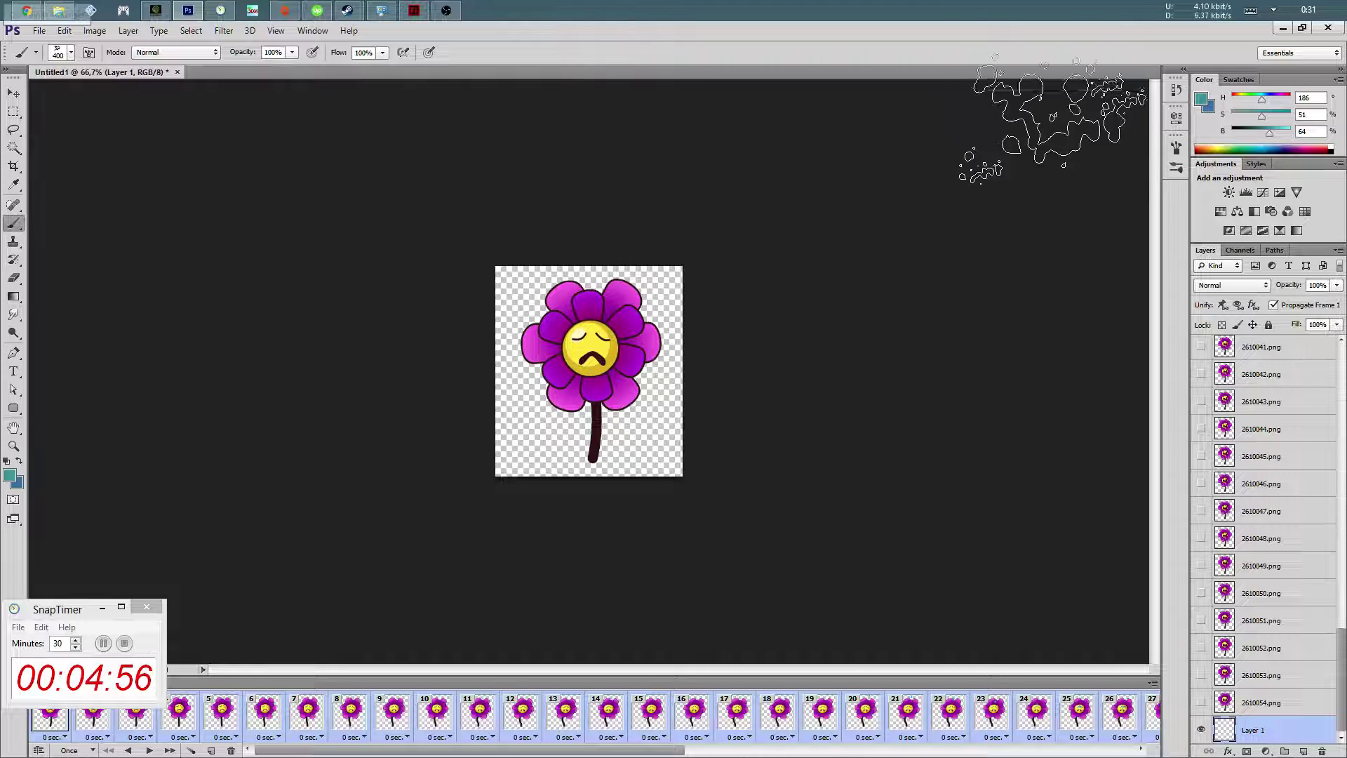
mouse_move(1268, 98)
mouse_down()
mouse_move(1255, 99)
mouse_move(1254, 131)
mouse_up()
key(bracketleft)
key(bracketleft)
key(bracketleft)
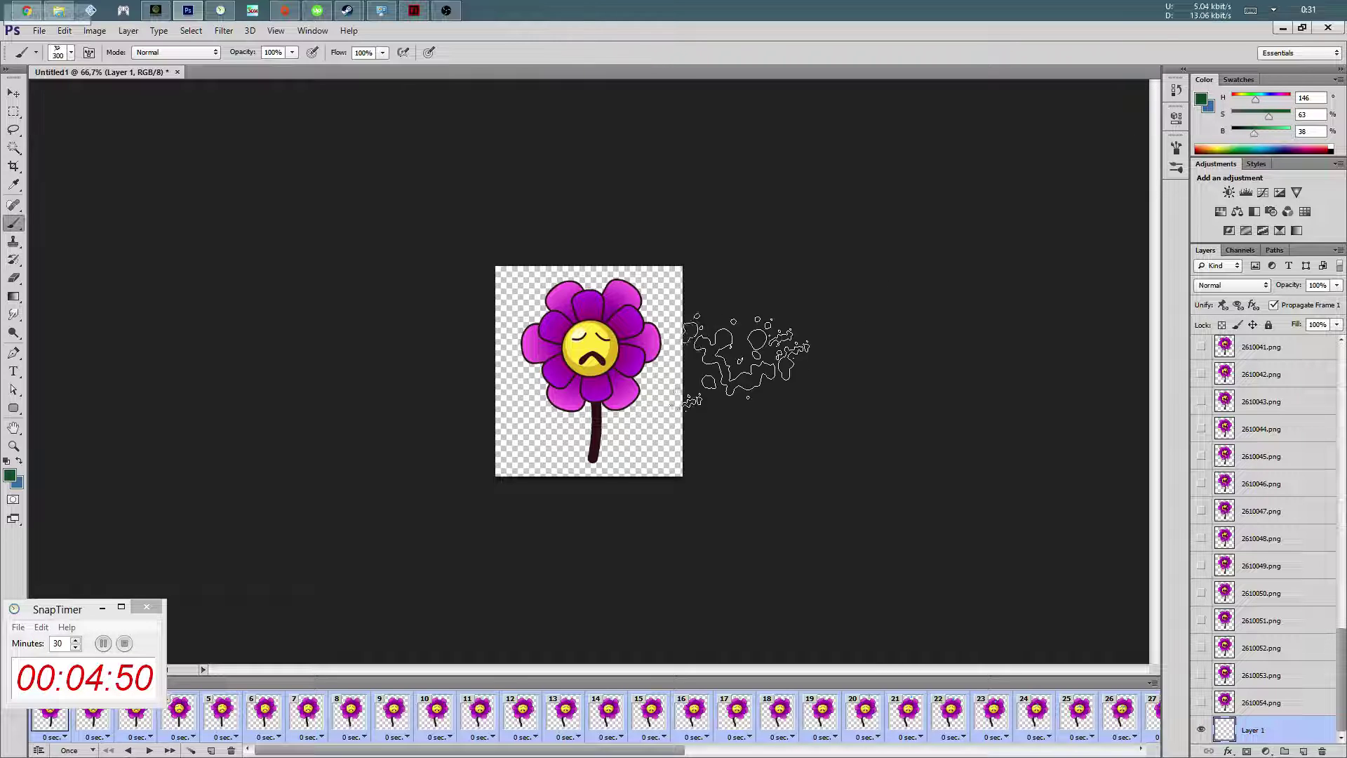
mouse_move(523, 383)
mouse_down()
mouse_move(495, 351)
mouse_move(533, 438)
mouse_up()
key(bracketright)
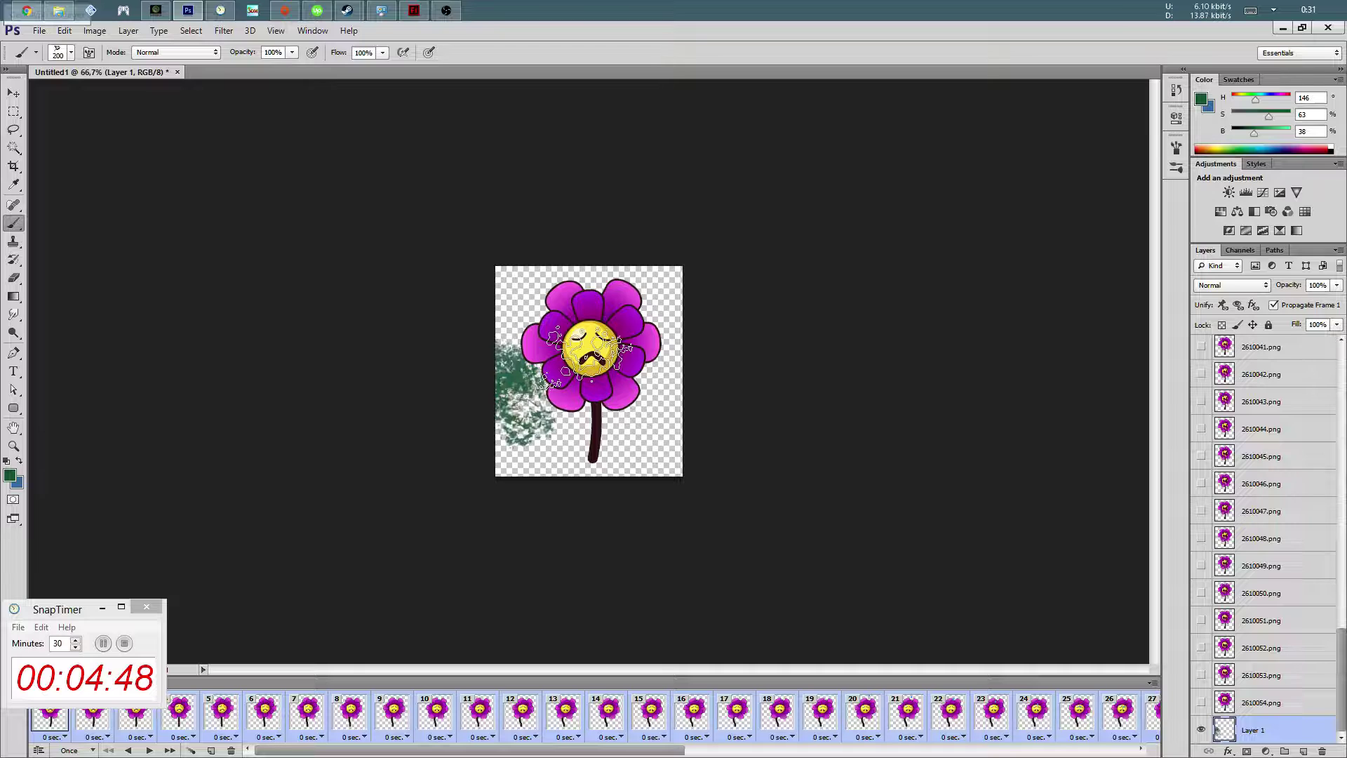
key(alt+BackSpace)
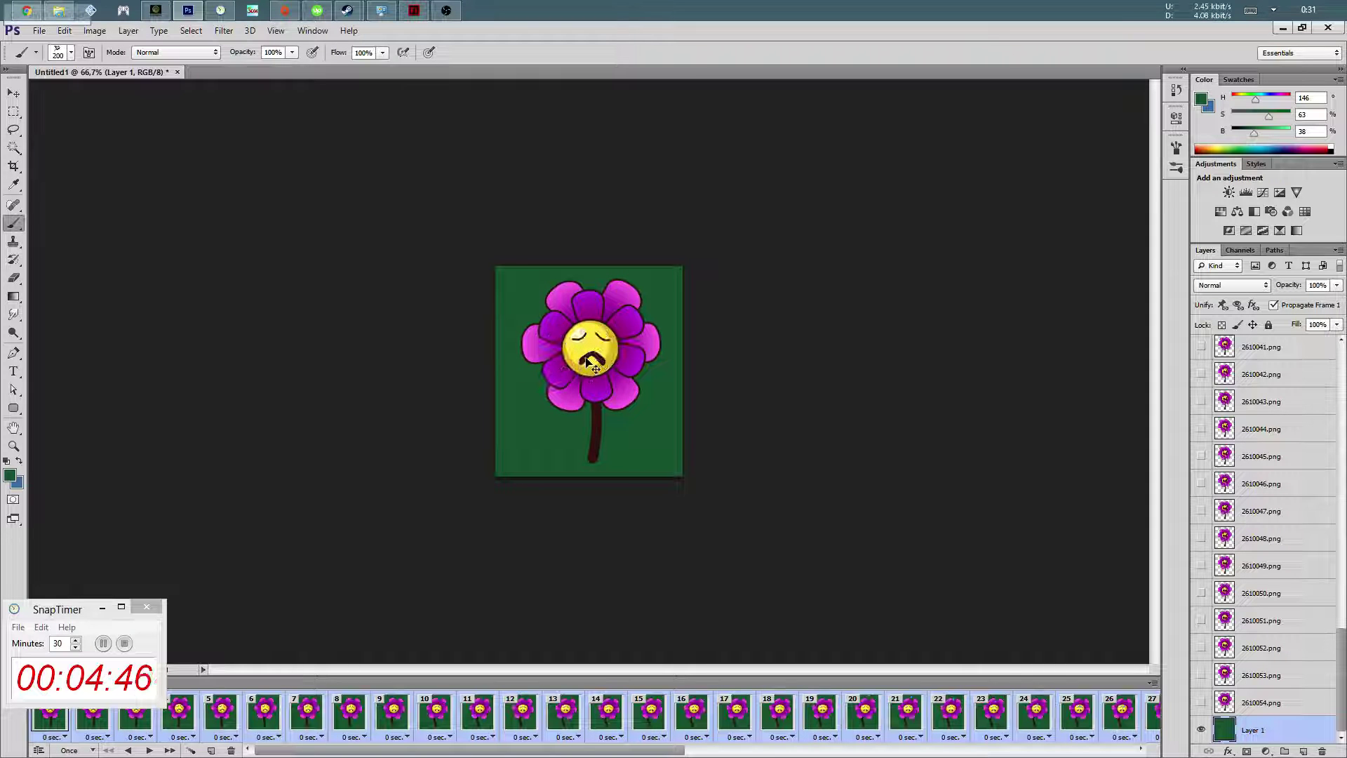
key(ctrl+BackSpace)
Make the blue background lighter with Hue/Saturation, then brush green strokes across the lower left
key(ctrl+u)
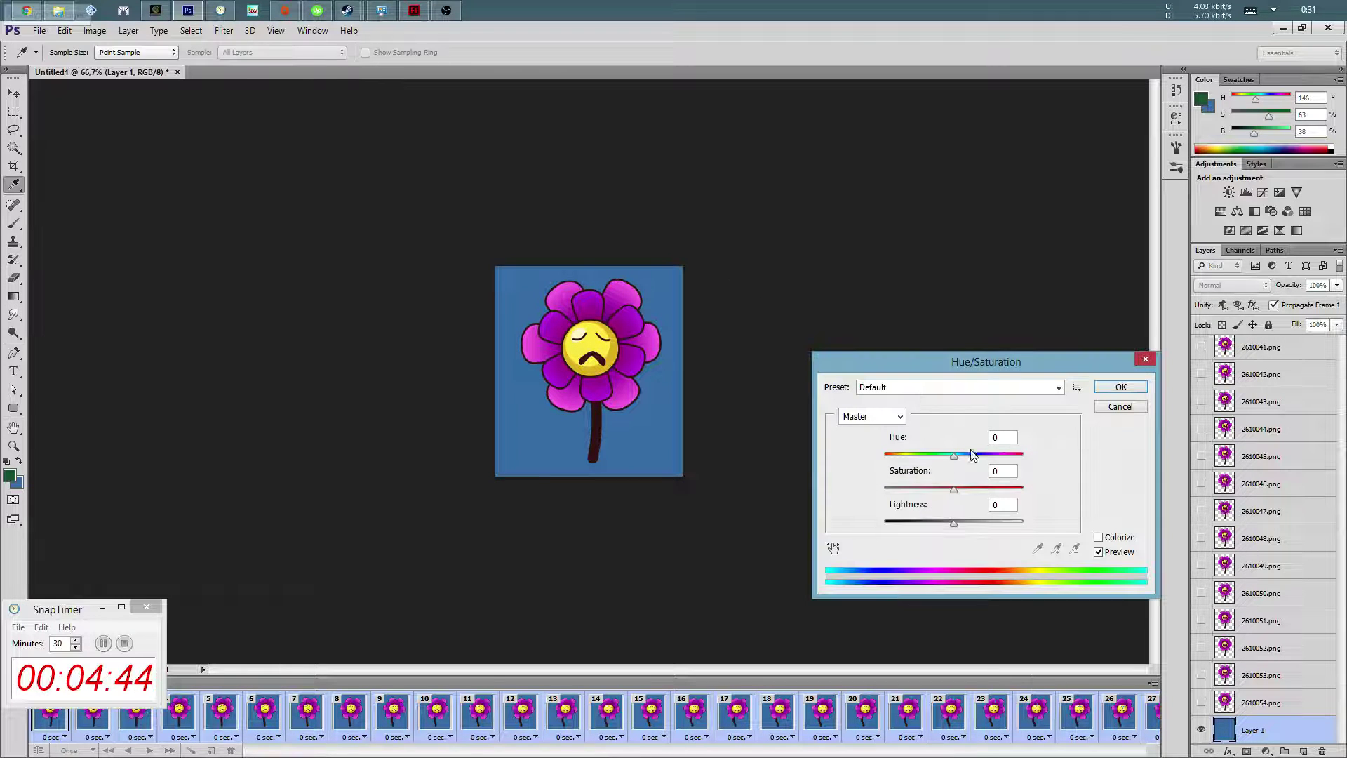
drag(953, 456, 951, 456)
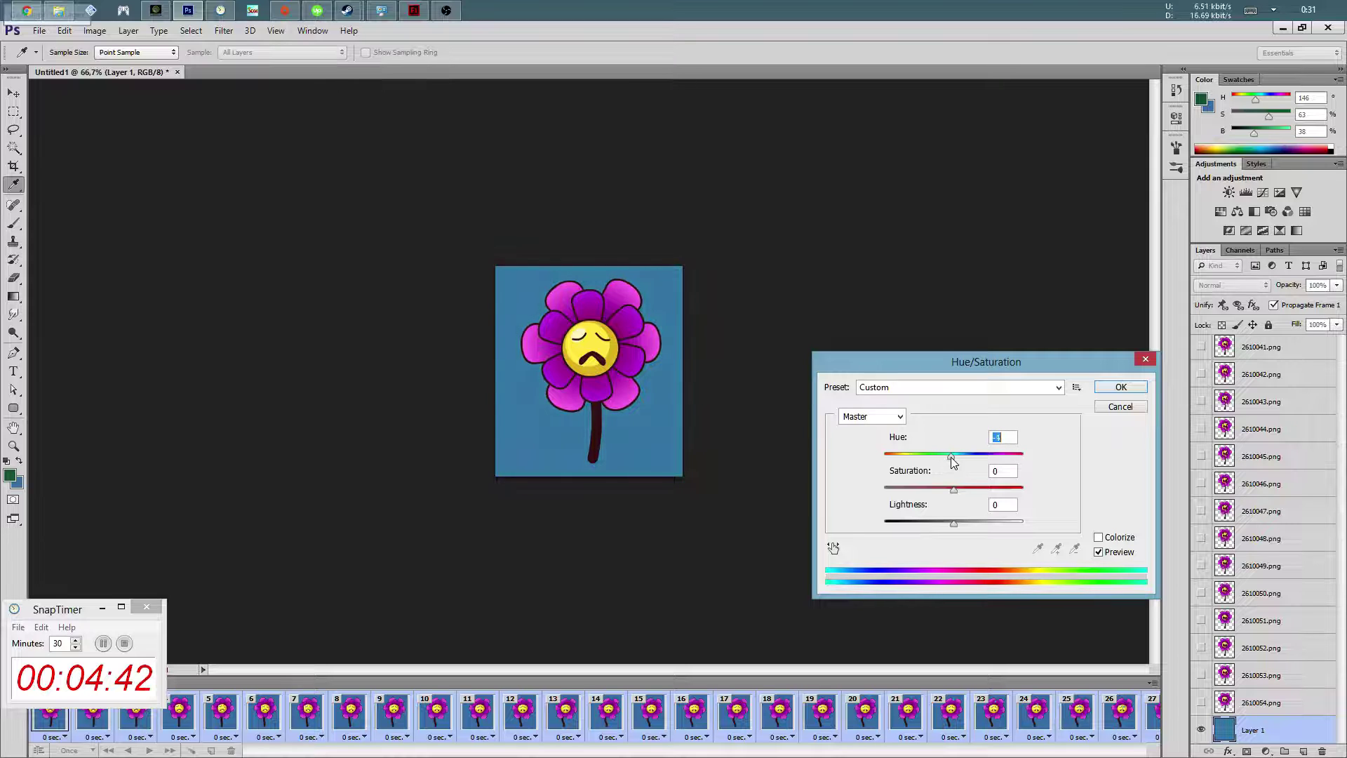
mouse_move(951, 457)
mouse_down()
mouse_move(941, 493)
mouse_move(986, 522)
mouse_move(960, 488)
mouse_move(974, 530)
mouse_up()
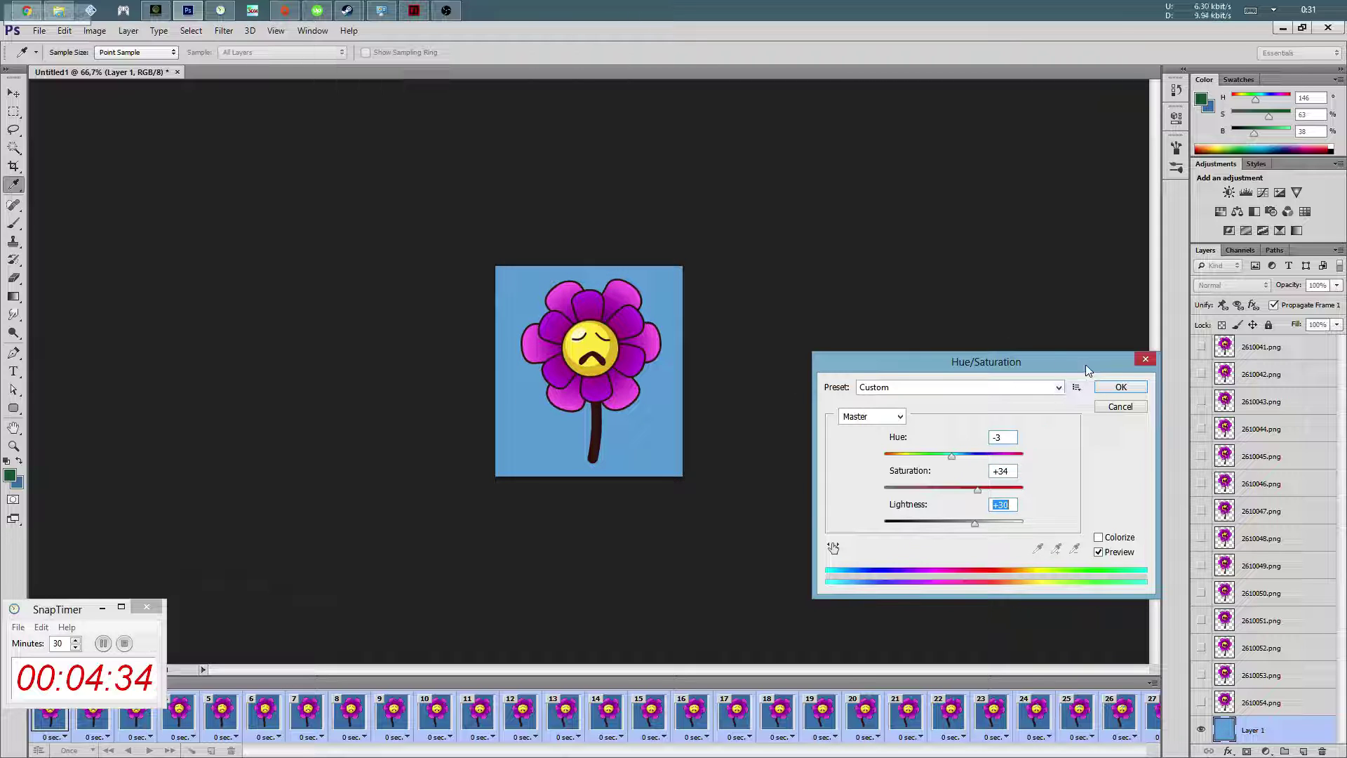
click(1120, 386)
key(b)
mouse_move(456, 410)
mouse_down()
mouse_move(670, 431)
mouse_move(596, 438)
mouse_up()
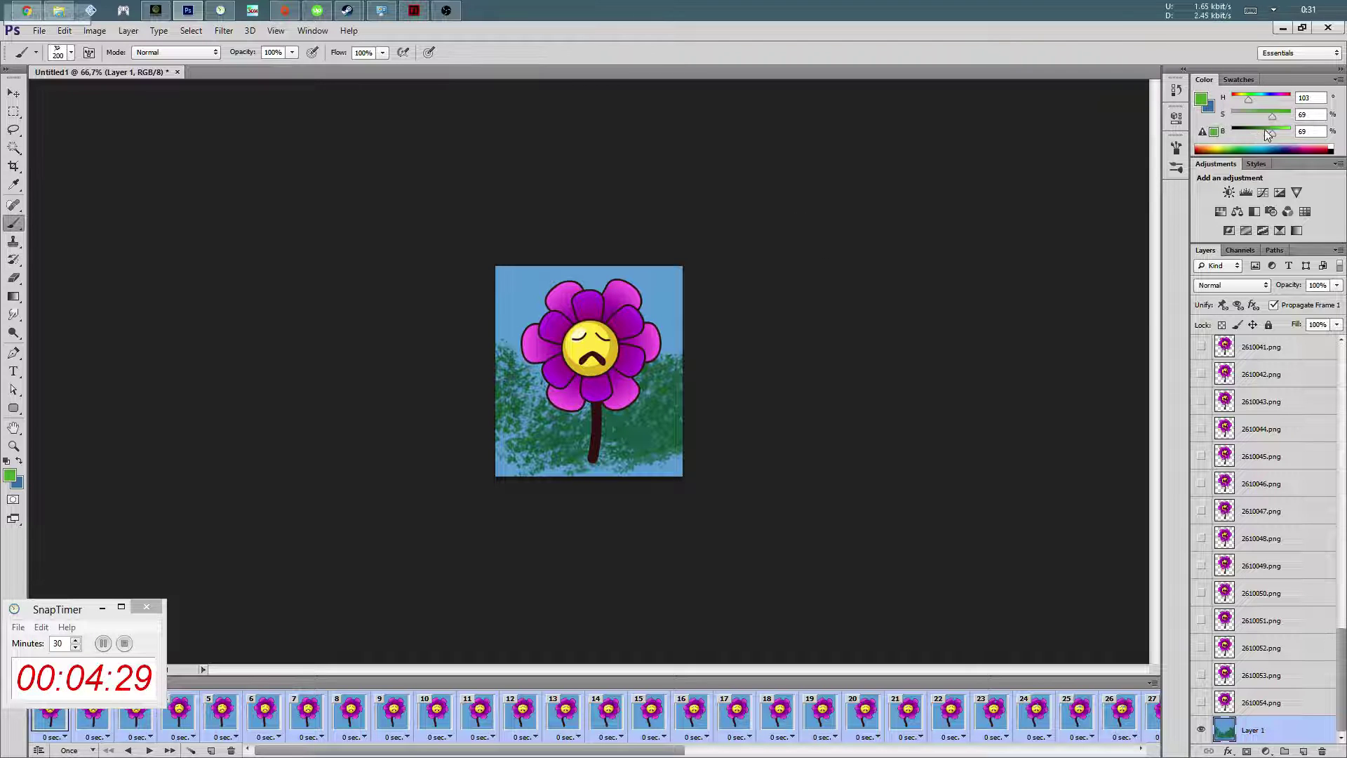
With a 250 px brush, paint green over the upper-left and top-right, darkening the green
key(bracketright)
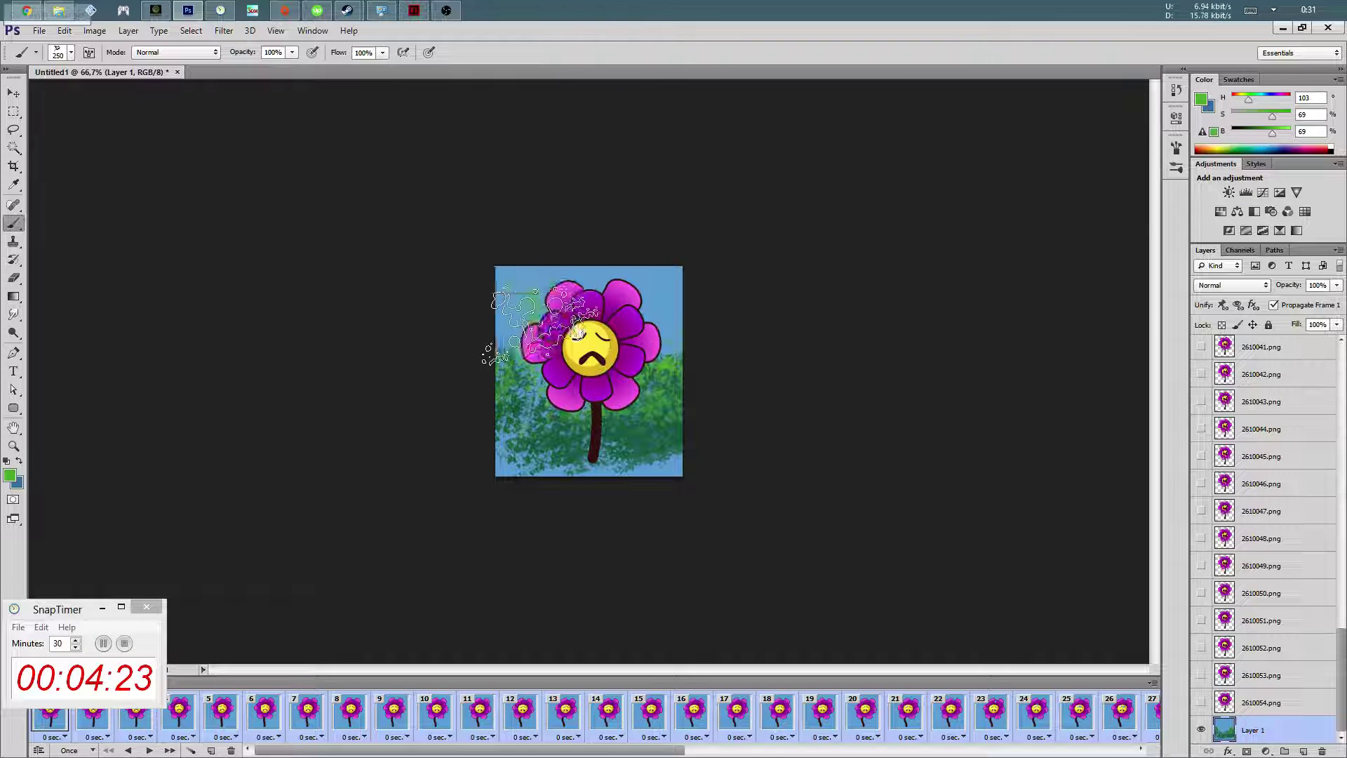
drag(536, 319, 571, 188)
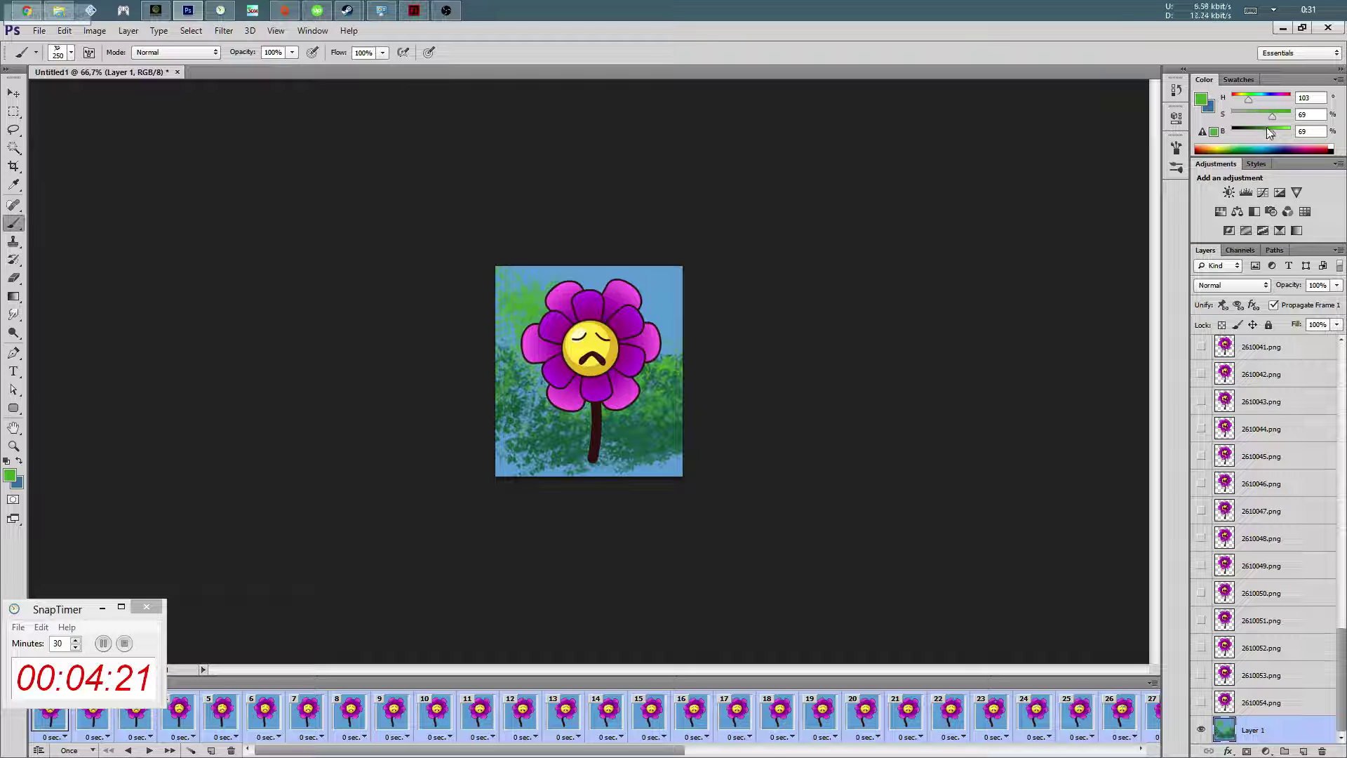
drag(1269, 132, 1259, 132)
drag(1272, 115, 1263, 115)
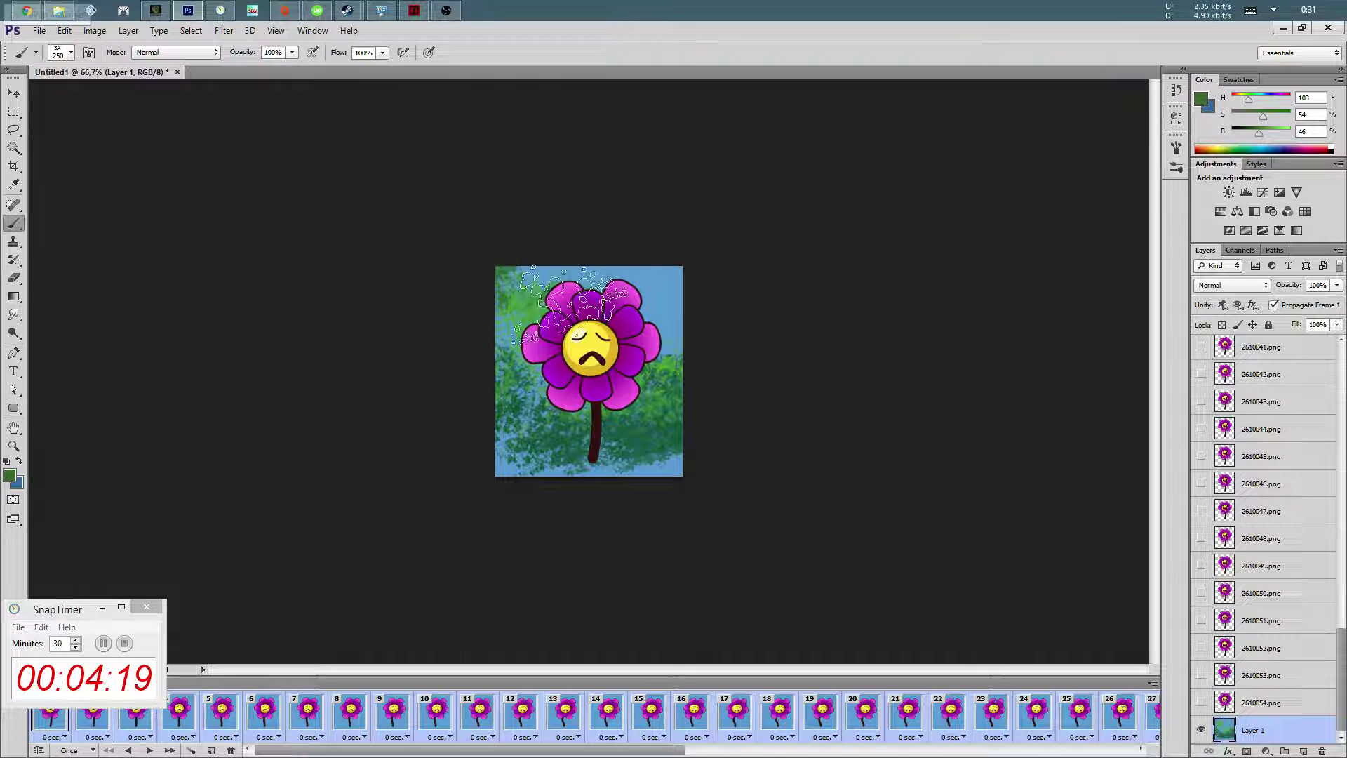
drag(480, 288, 705, 316)
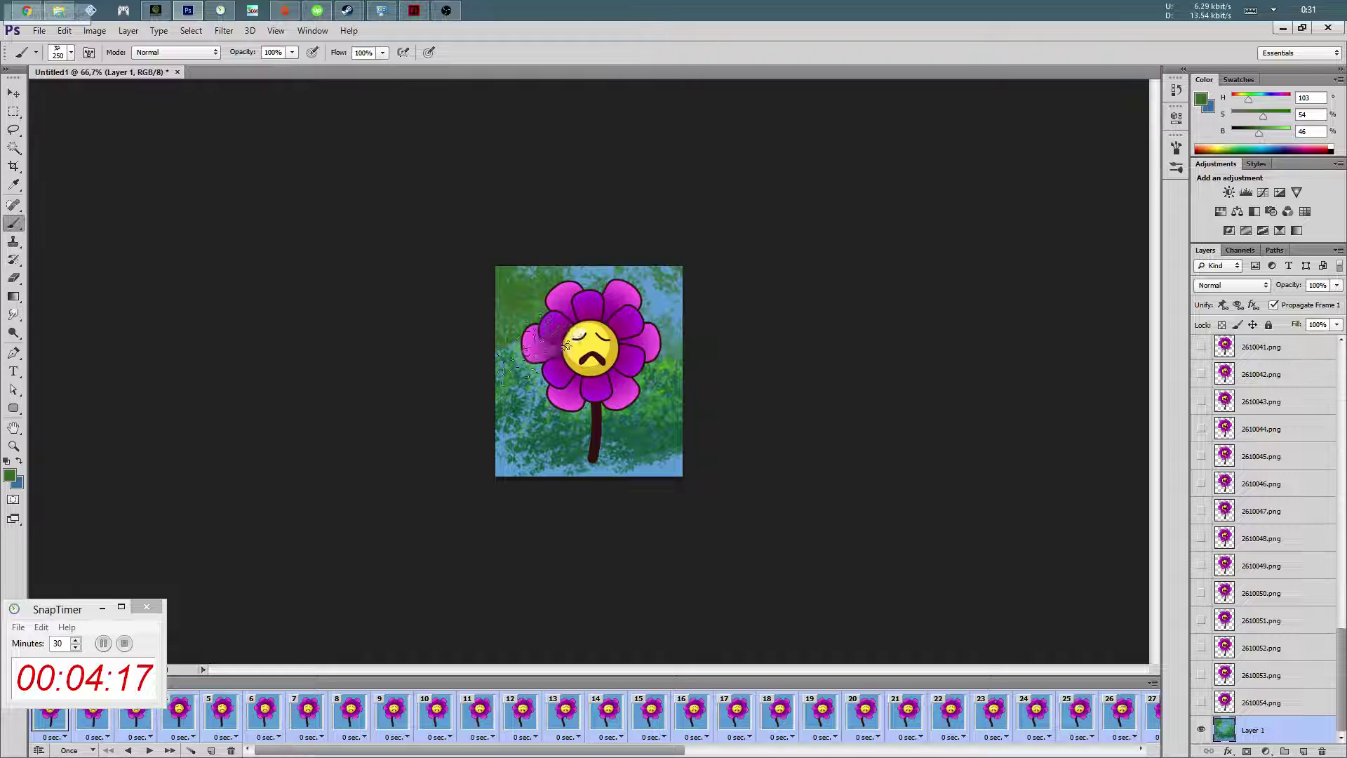
Paint darker teal-green strokes over the background, then resize the brush to 175
alt+click(533, 421)
drag(533, 421, 474, 442)
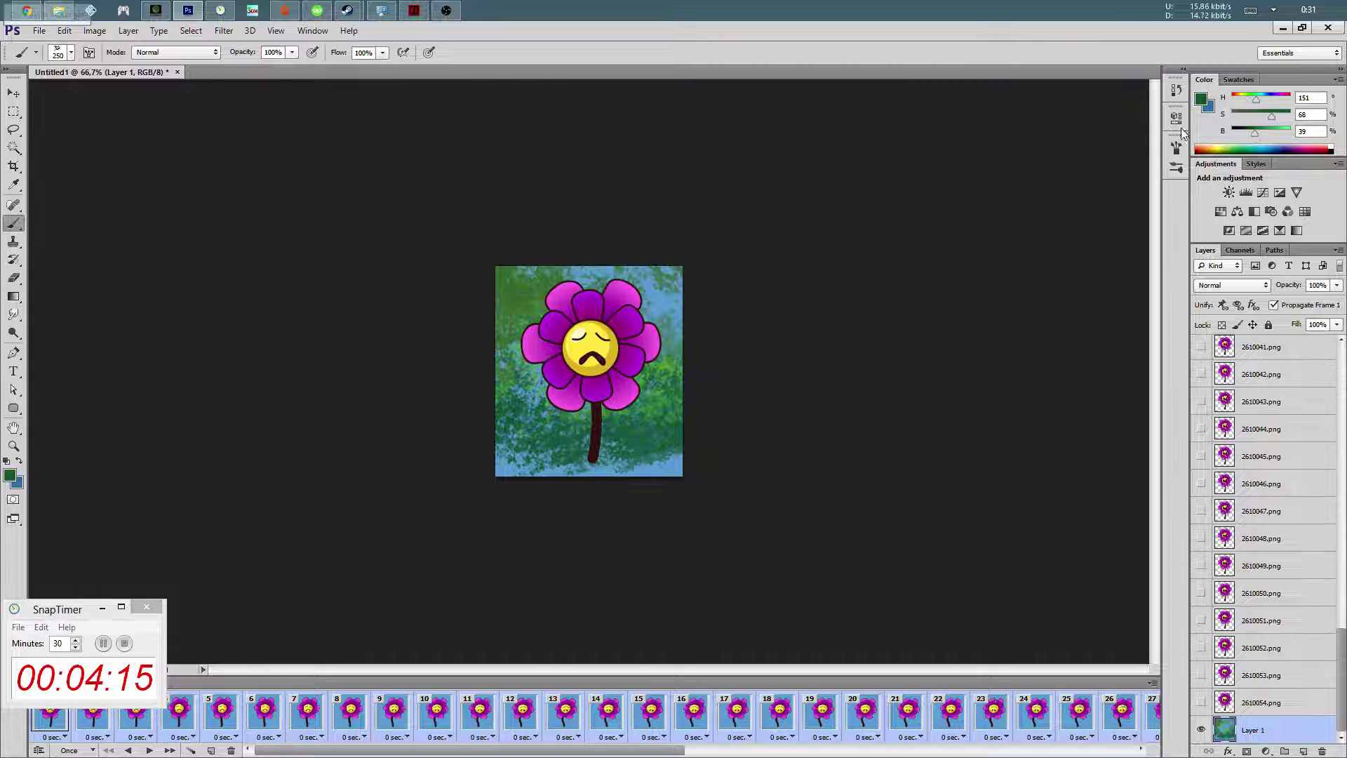
drag(1278, 115, 1284, 115)
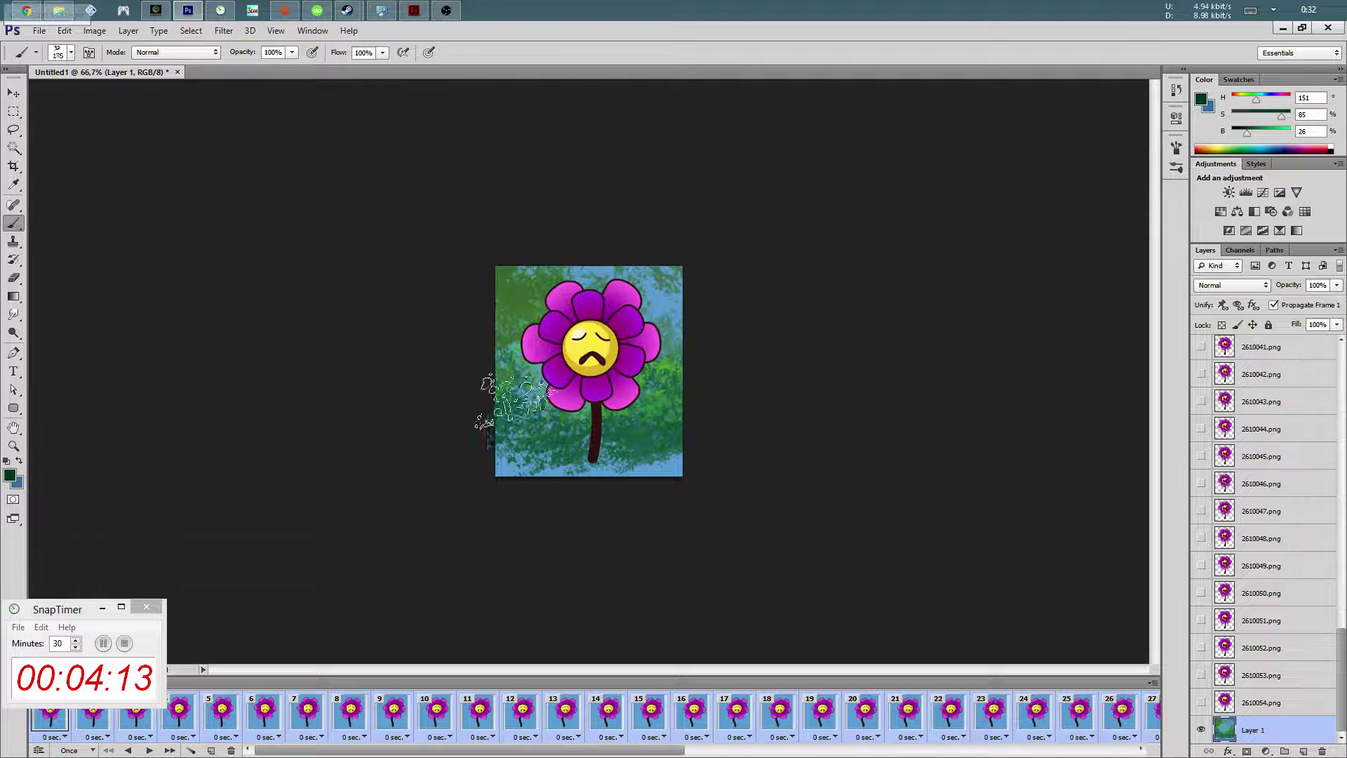
key(bracketleft)
key(bracketleft)
key(bracketleft)
key(bracketright)
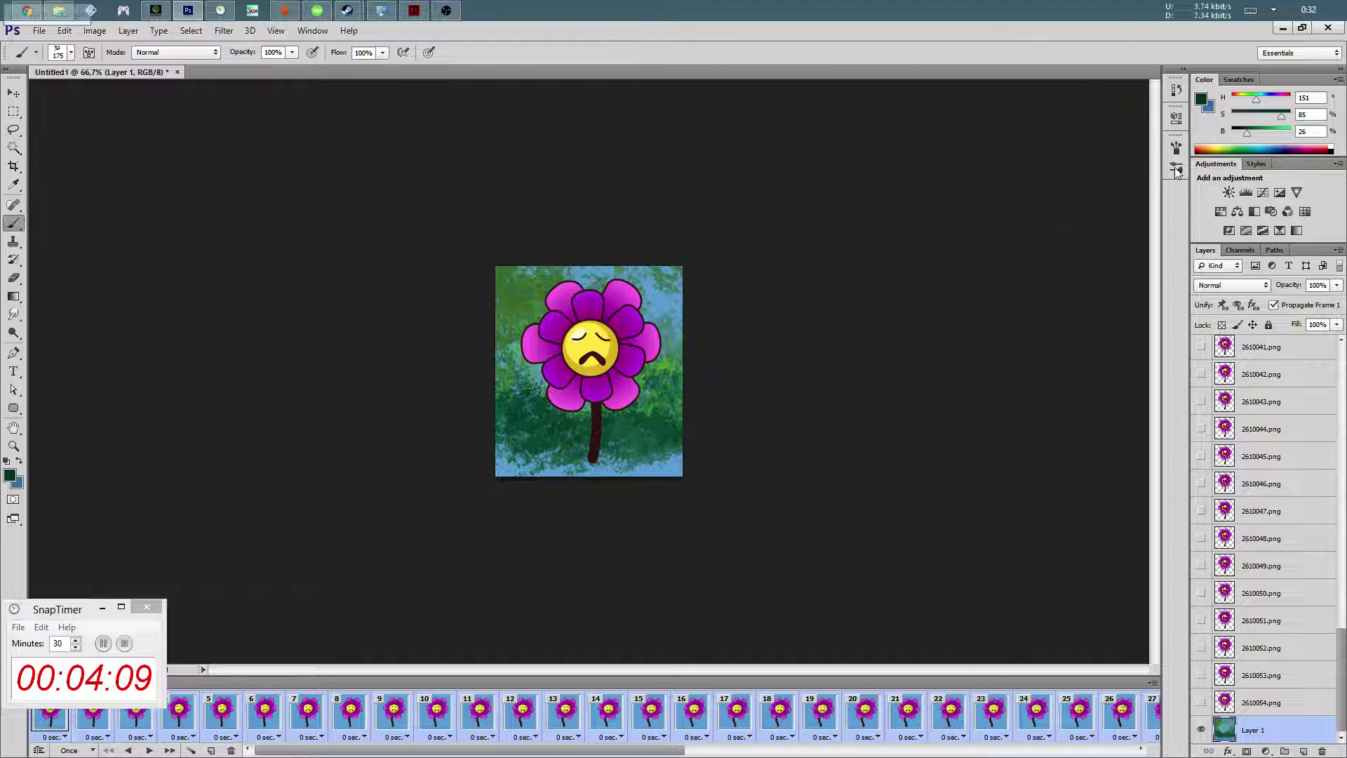
Paint dark brown earth along the bottom beside the stem
mouse_move(1257, 101)
mouse_down()
mouse_move(1235, 96)
mouse_move(1243, 132)
mouse_up()
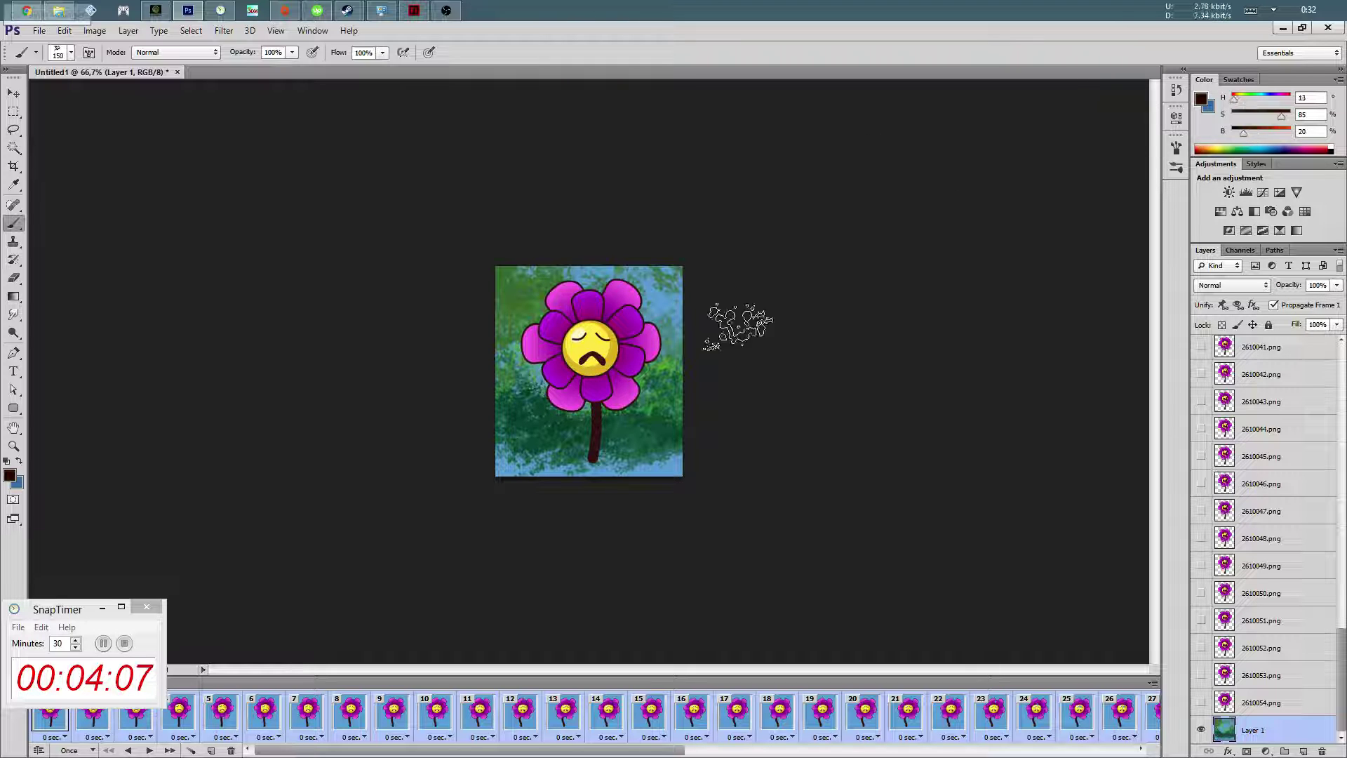
drag(483, 457, 652, 456)
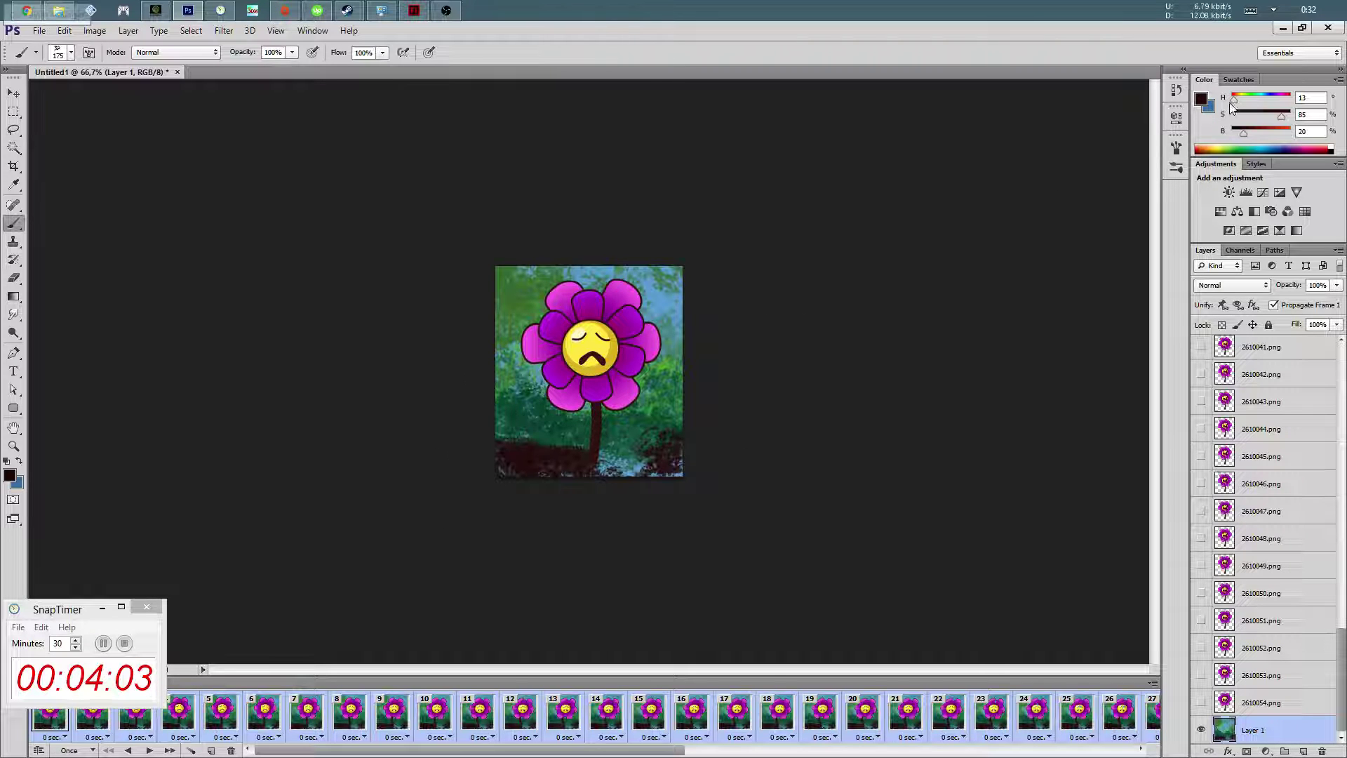
click(1245, 133)
mouse_move(482, 451)
mouse_down()
mouse_move(652, 463)
mouse_move(557, 458)
mouse_move(646, 466)
mouse_move(484, 481)
mouse_up()
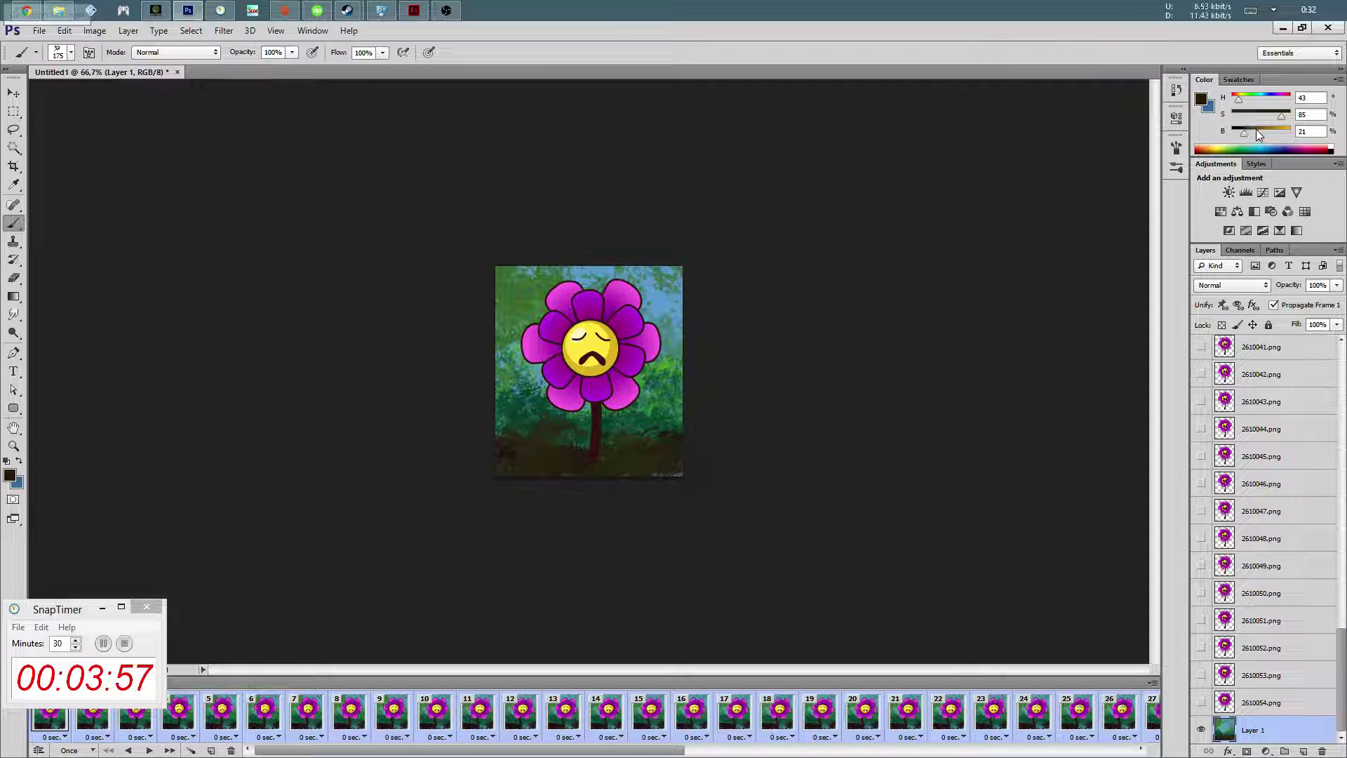
Choose a light olive-tan colour and textured 50–60 px brush, and streak tan highlights over the ground
click(1277, 130)
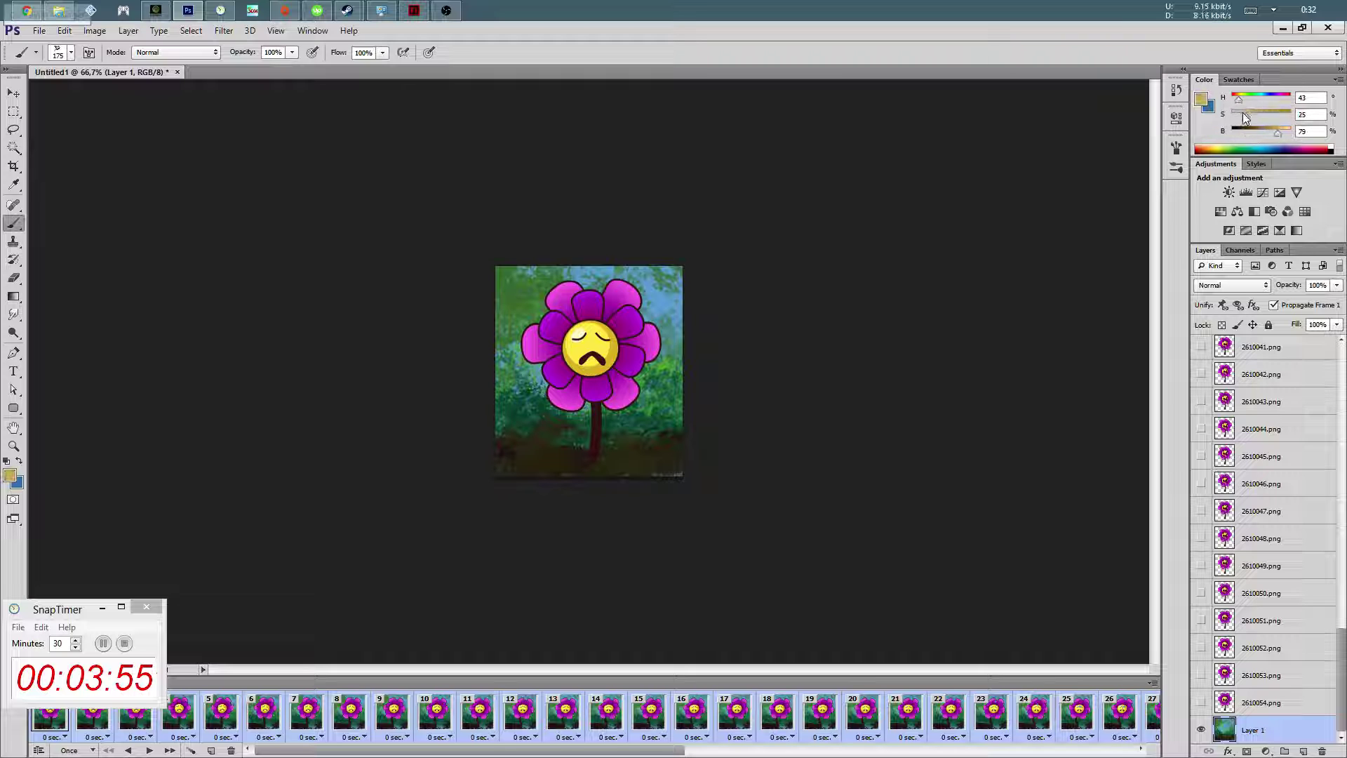
click(1243, 112)
right_click(664, 350)
double_click(834, 480)
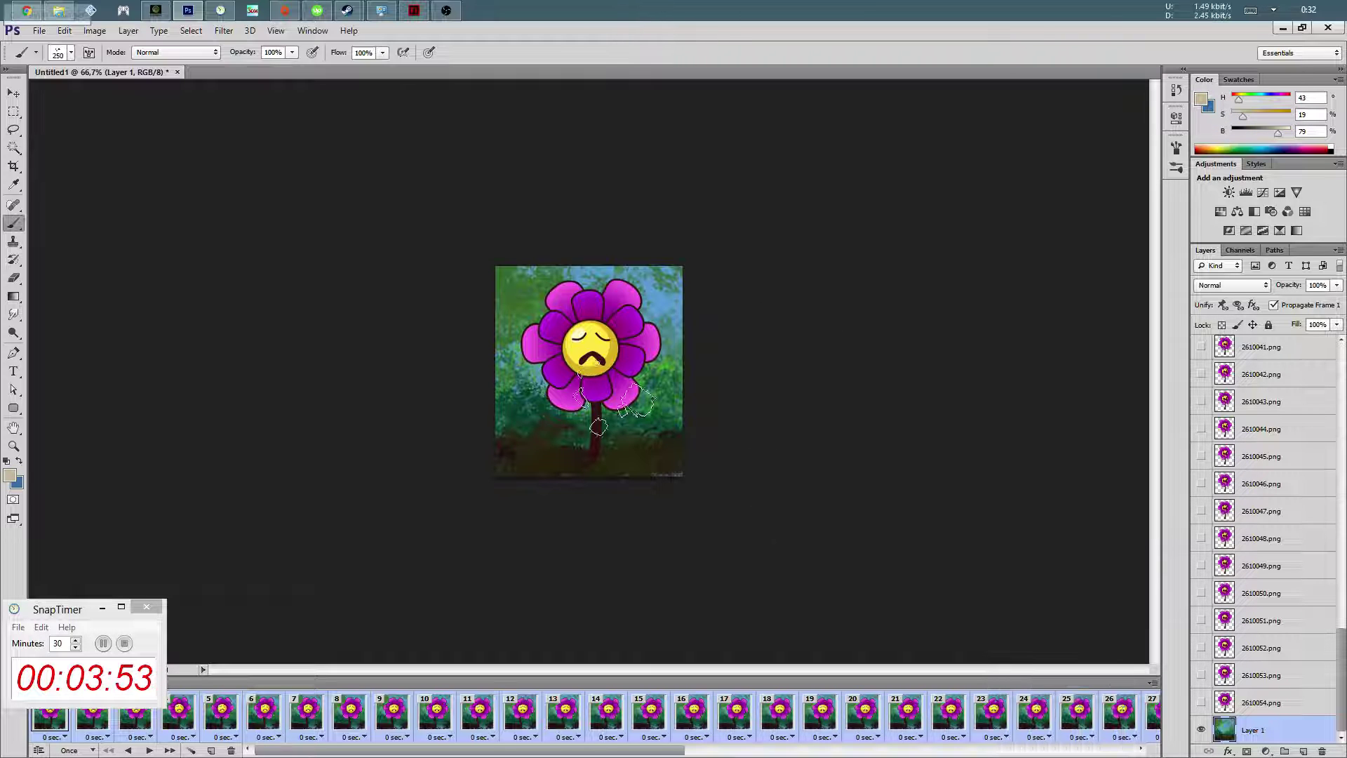
key(bracketleft)
key(bracketleft)
key(bracketleft)
drag(522, 441, 704, 463)
key(bracketright)
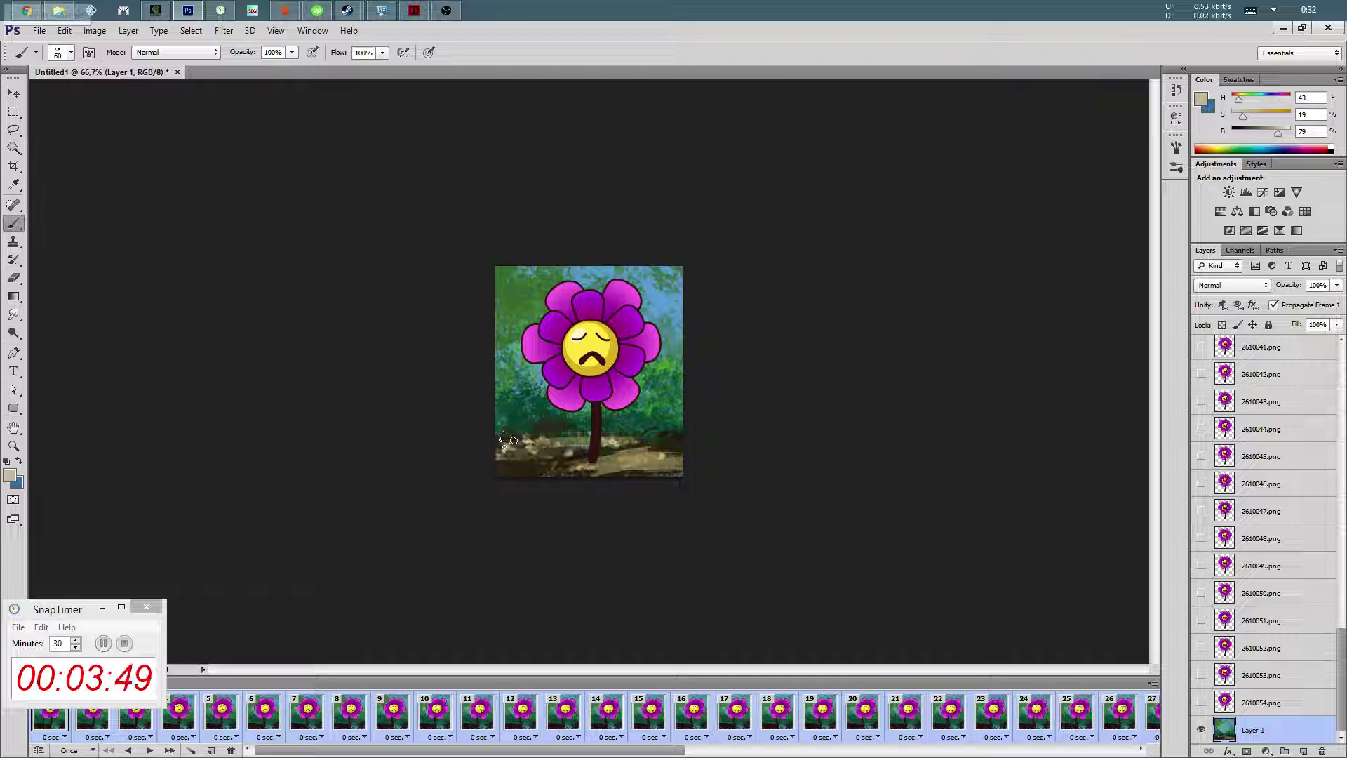
drag(545, 450, 516, 427)
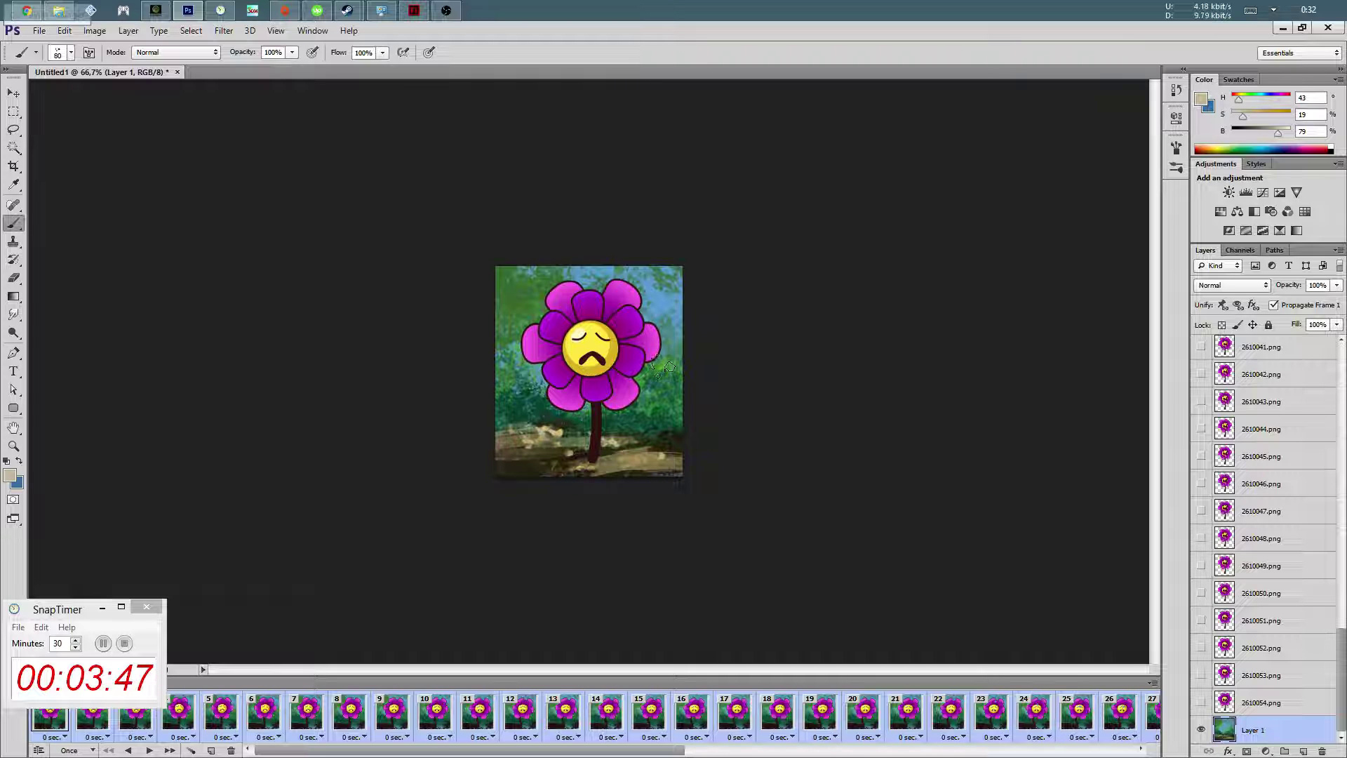
Add glowing green dabs to the left, right and top-left foliage, then light blue across the top and right
alt+click(514, 366)
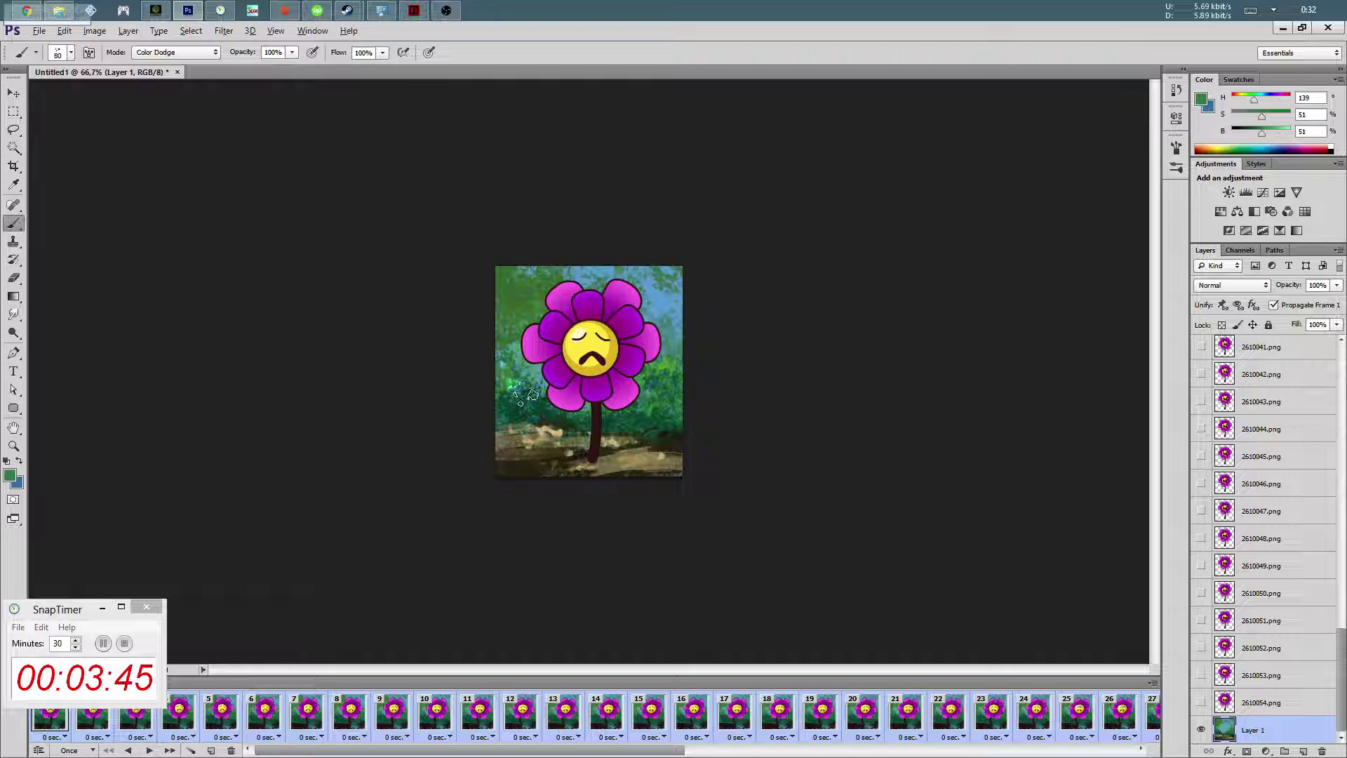
drag(509, 386, 537, 389)
drag(656, 372, 675, 370)
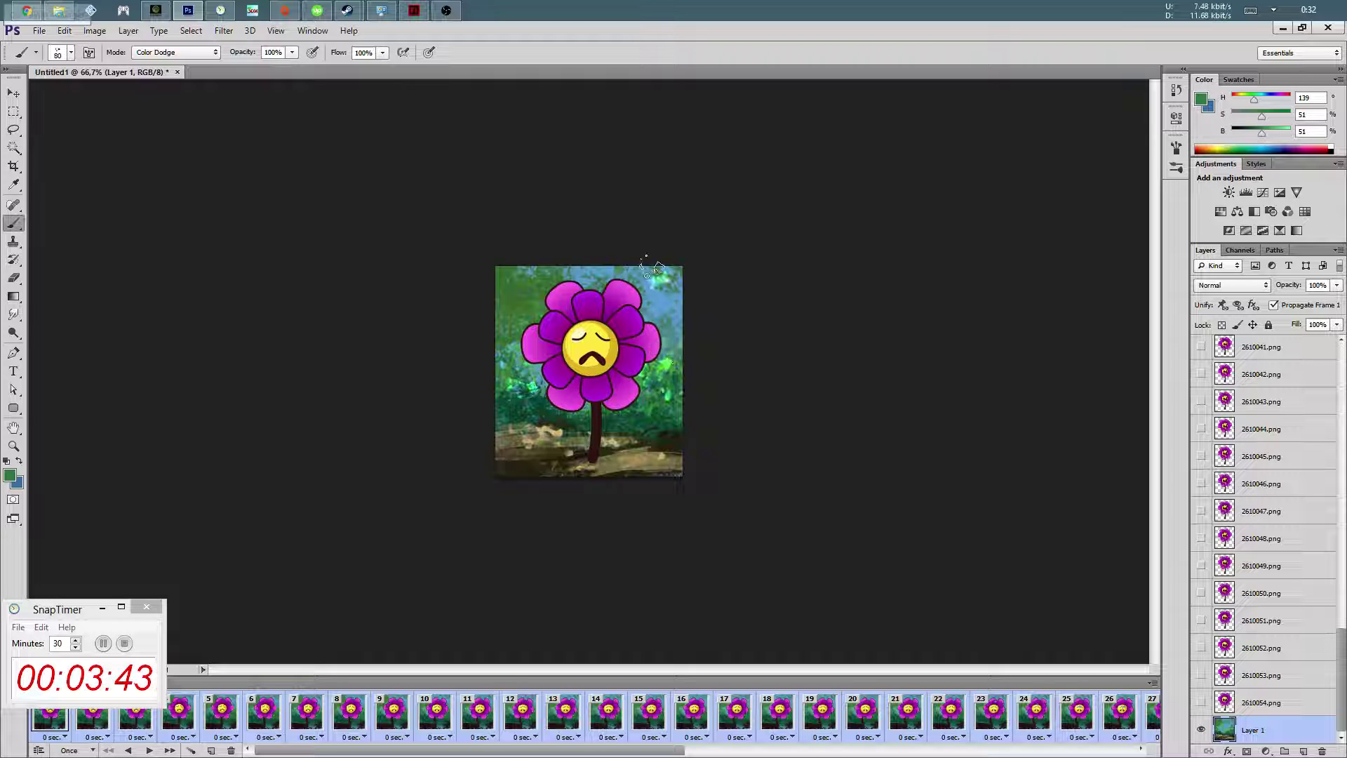
mouse_move(533, 298)
mouse_down()
mouse_move(512, 264)
mouse_move(543, 274)
mouse_up()
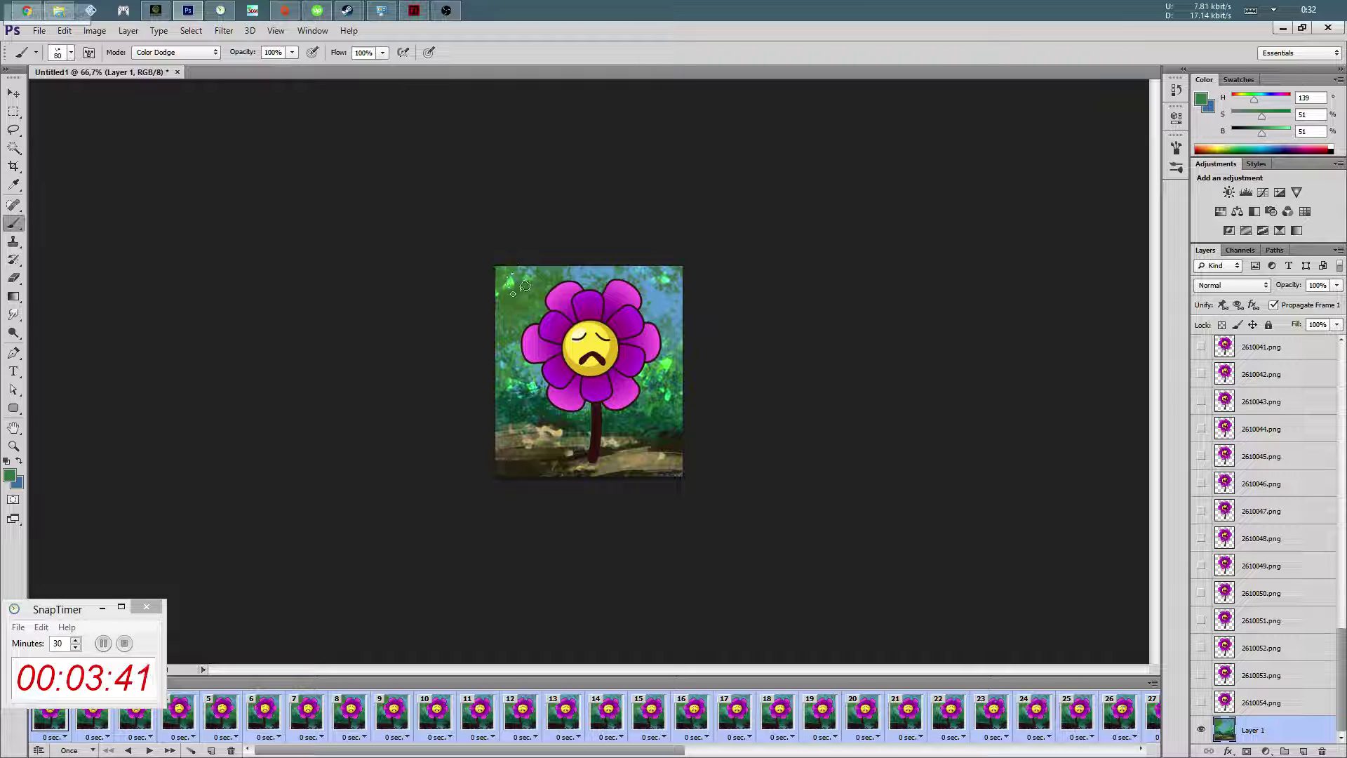
alt+click(667, 285)
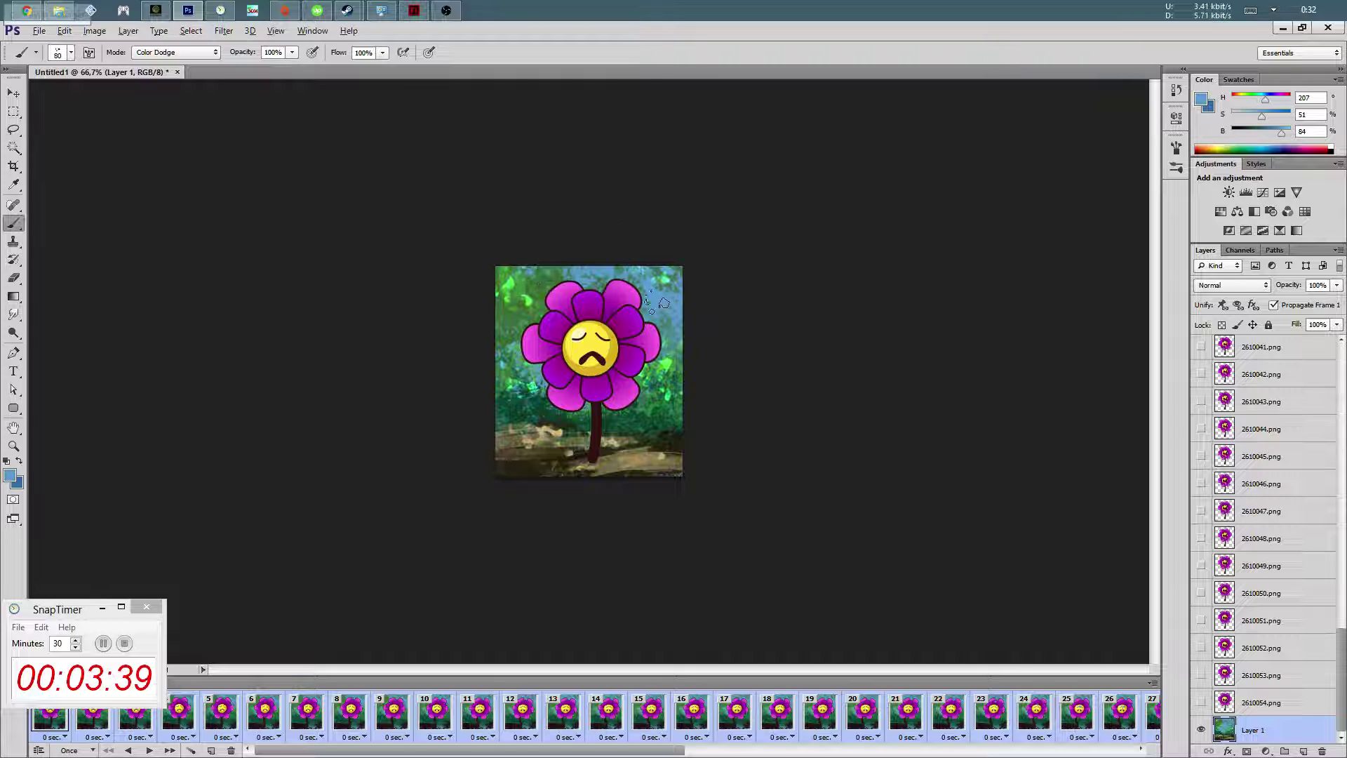
drag(663, 308, 590, 284)
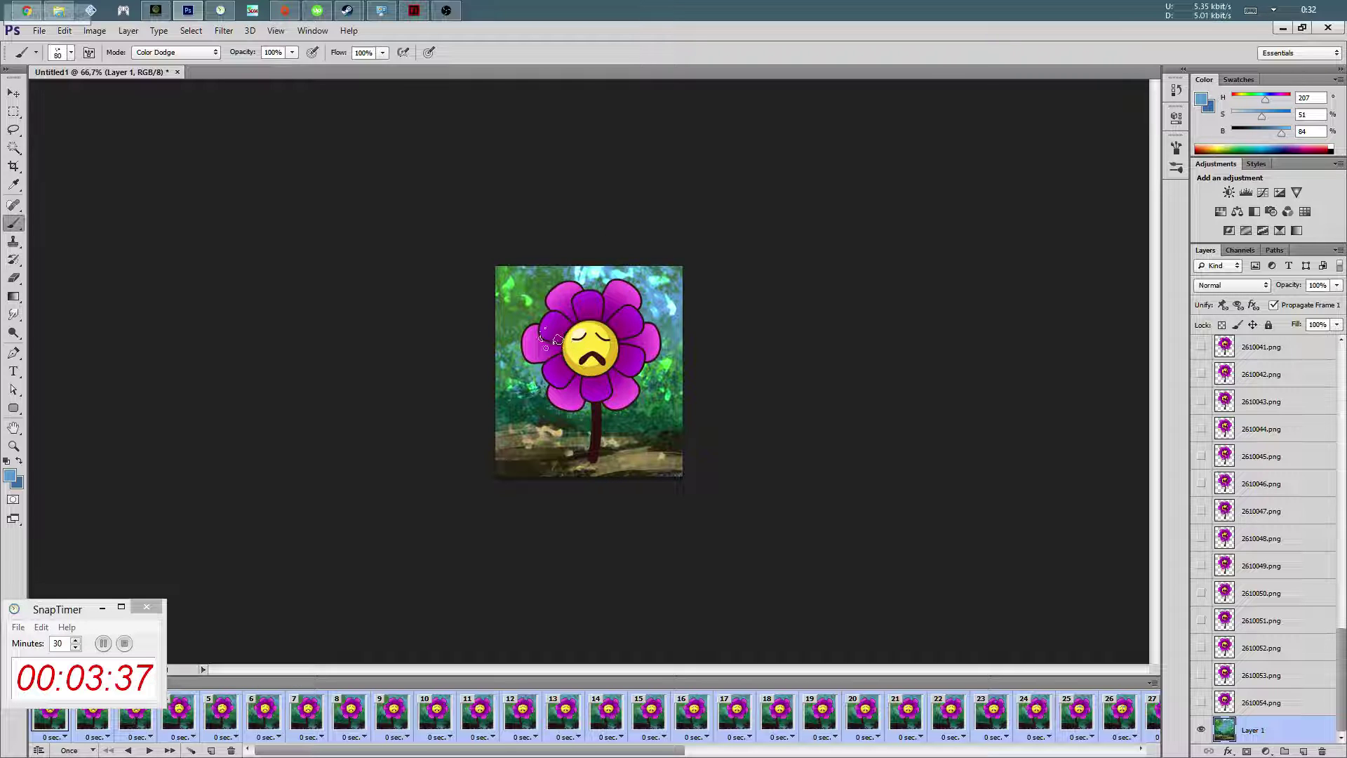
drag(670, 309, 674, 340)
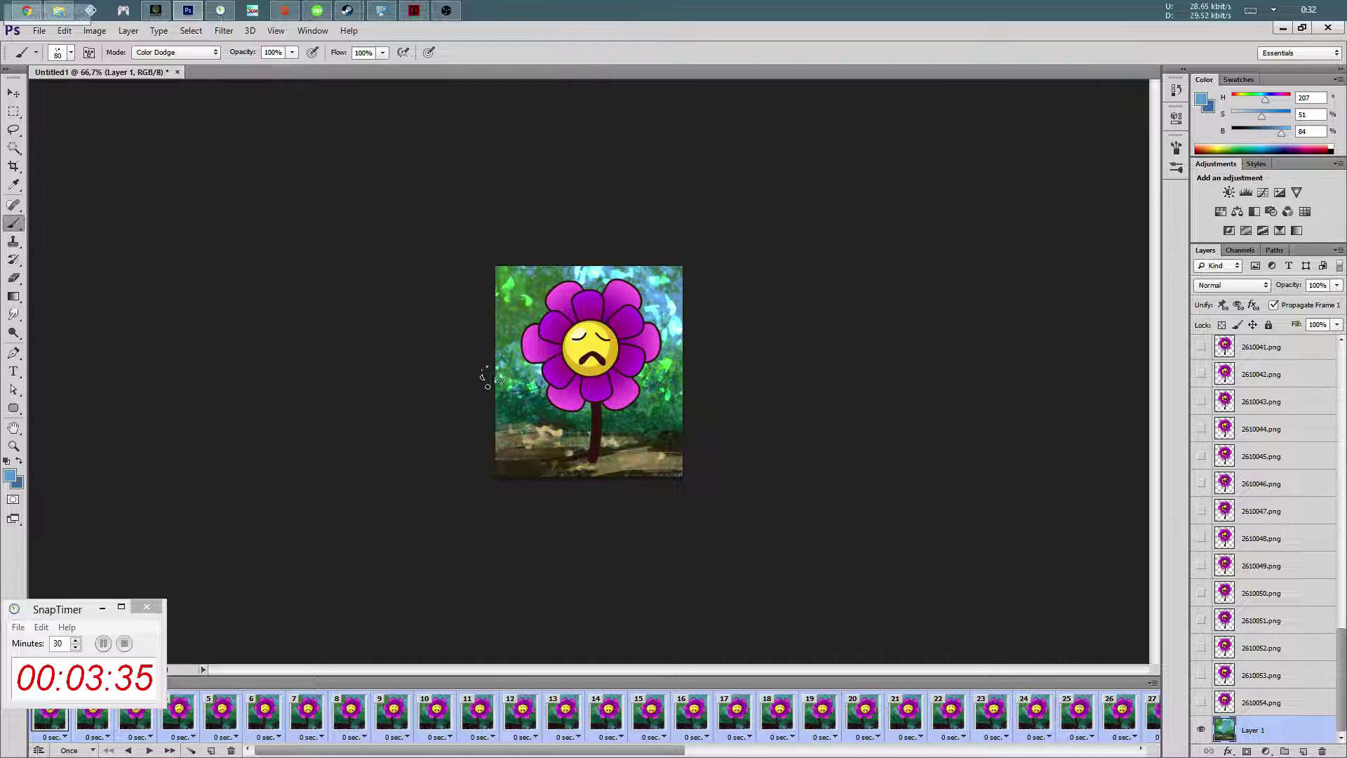
Lasso rock shapes in the ground and paint them dark brown in Normal blending mode
key(l)
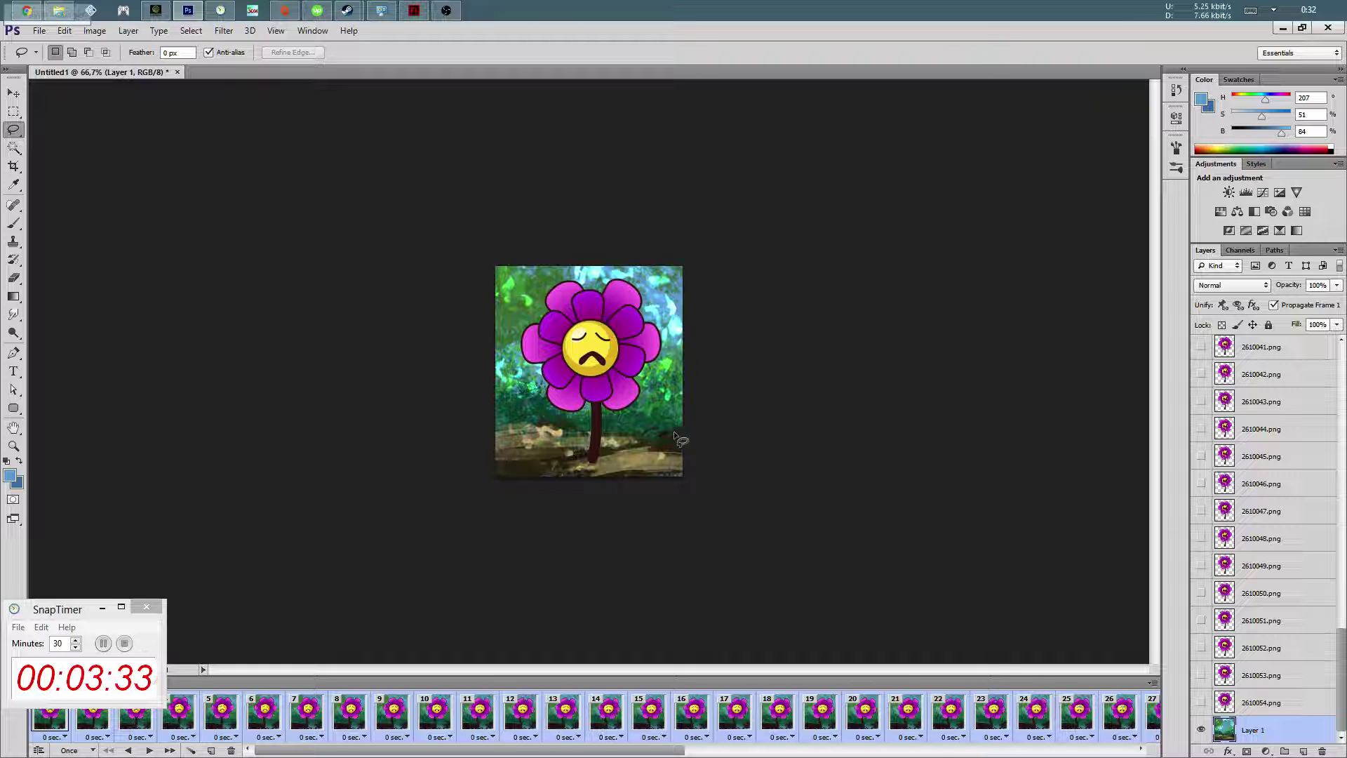
mouse_move(640, 519)
mouse_down()
mouse_move(679, 465)
mouse_move(728, 542)
mouse_up()
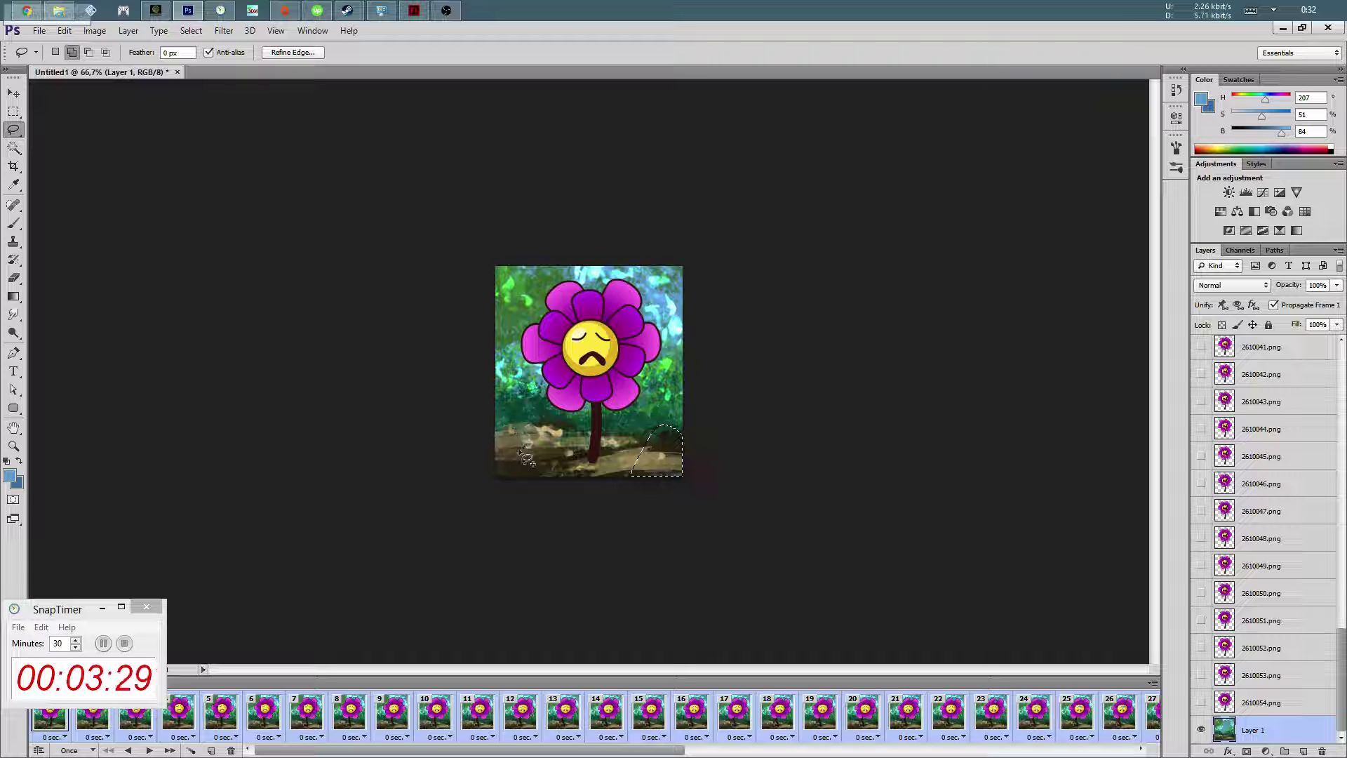
key(b)
right_click(555, 429)
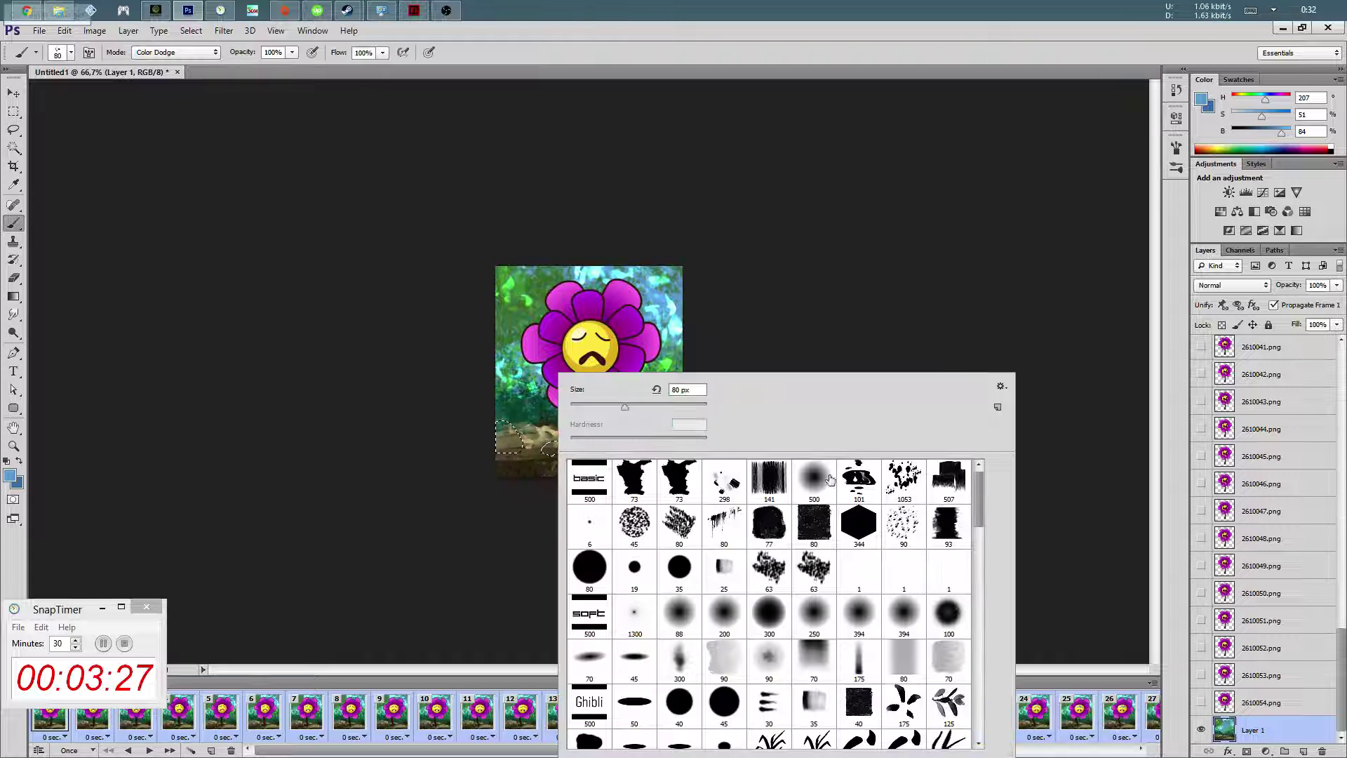
double_click(904, 478)
alt+click(541, 451)
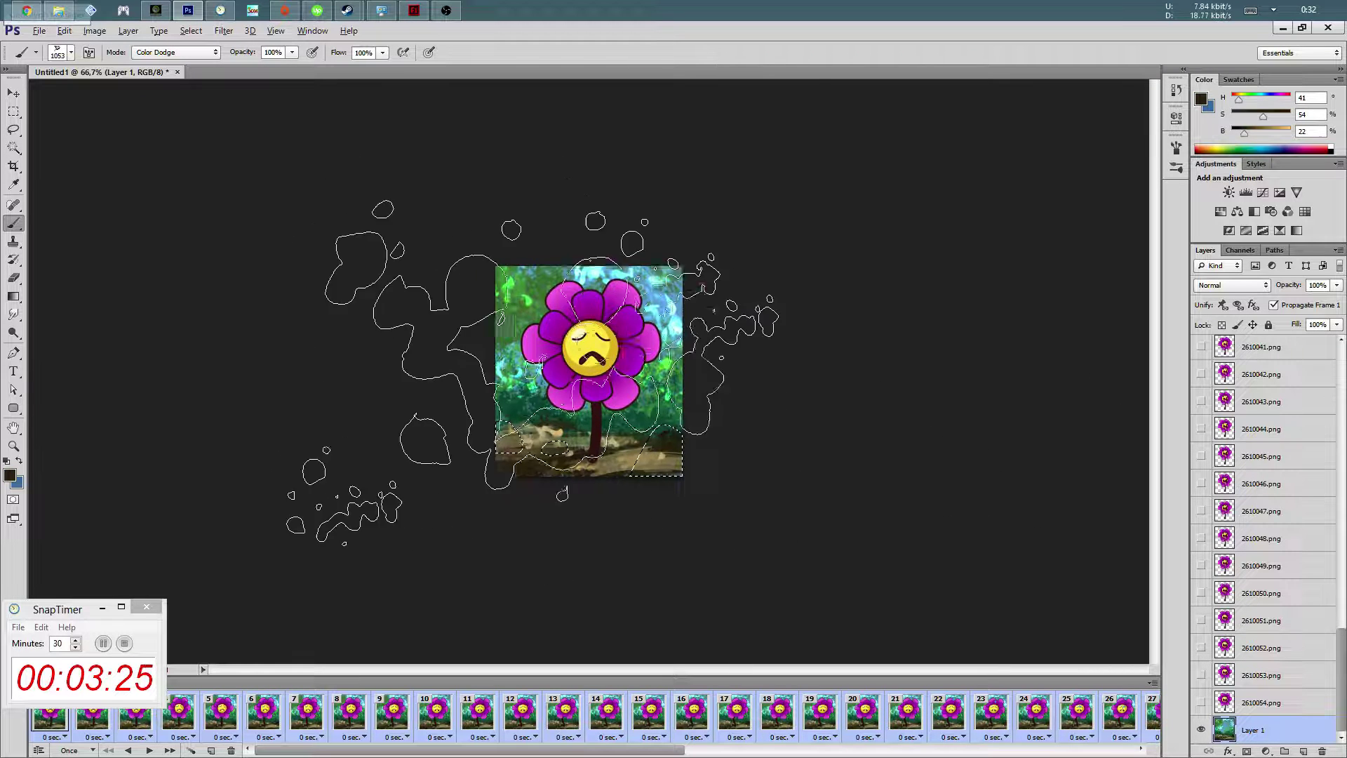
click(1176, 148)
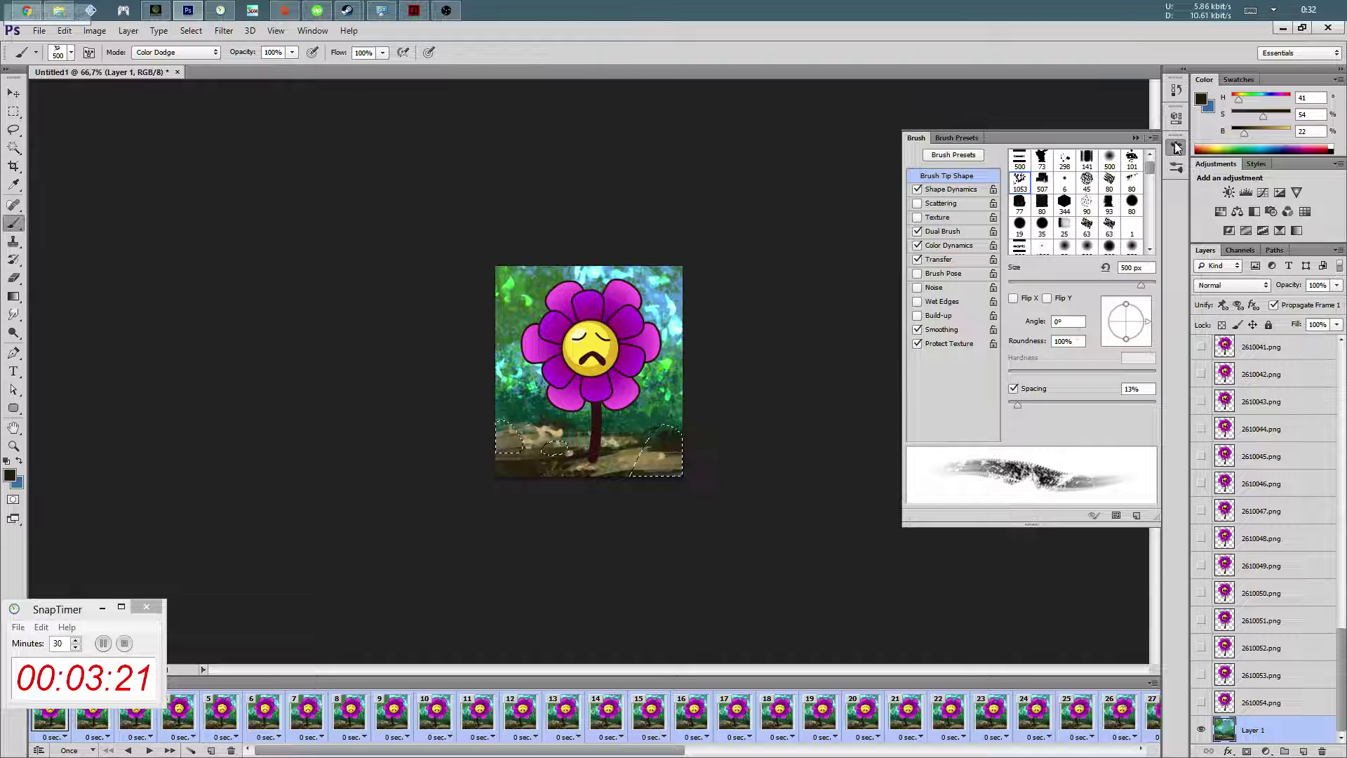
click(1176, 147)
key(shift+alt+n)
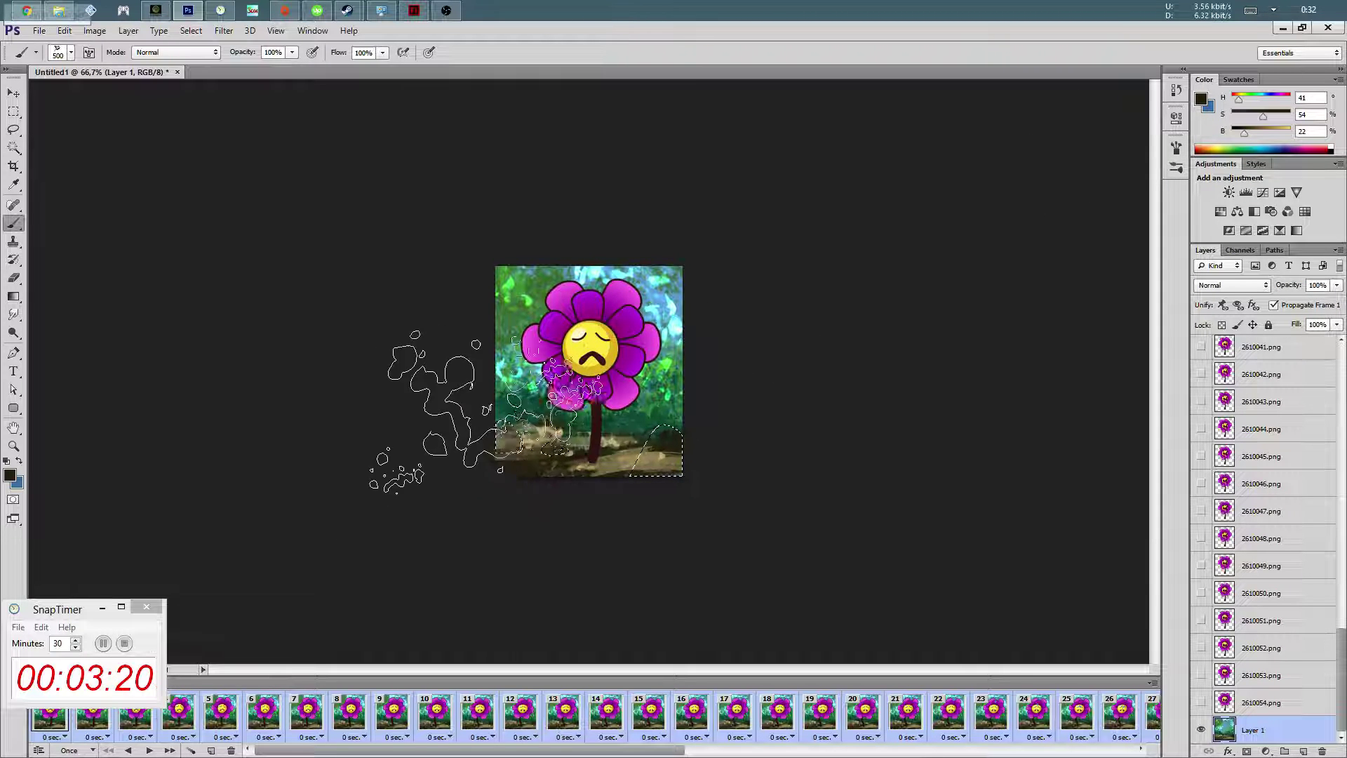
drag(687, 470, 414, 494)
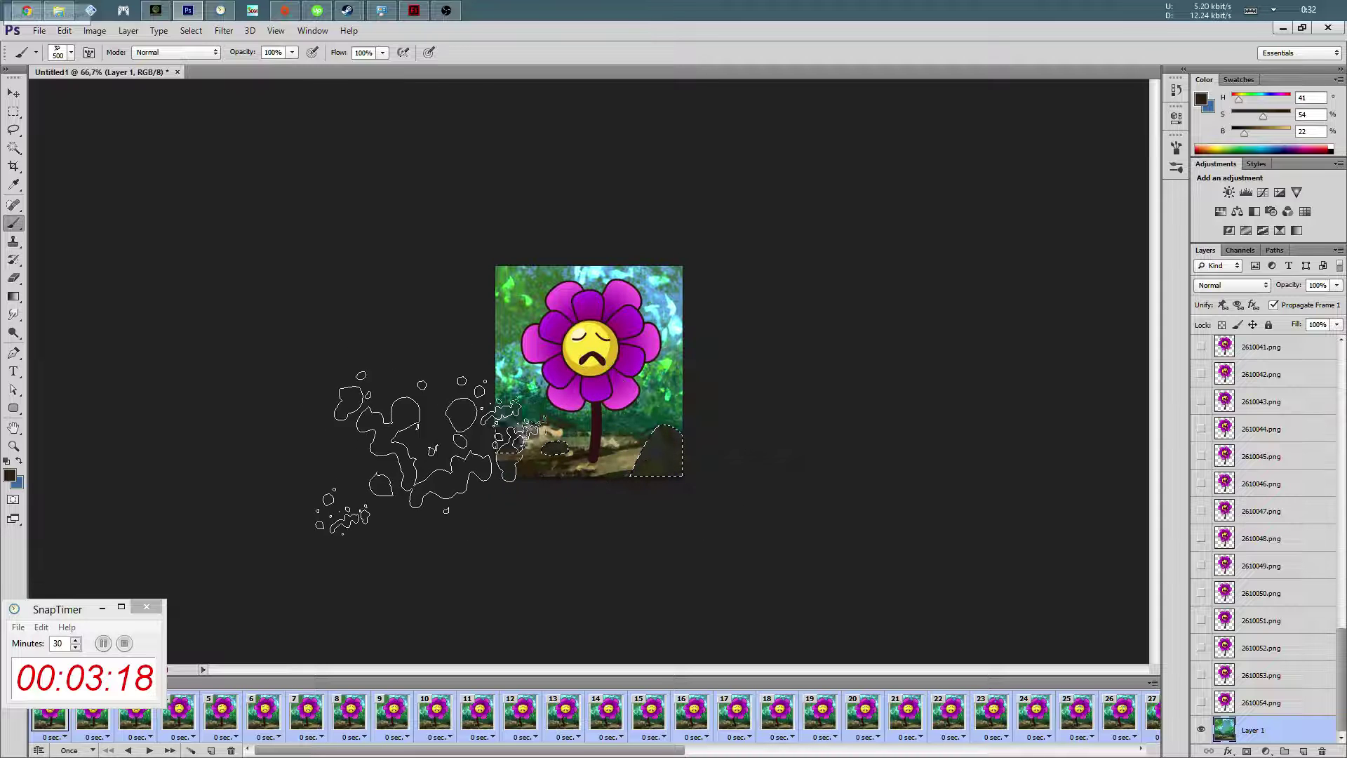
Switch to a 60 px hard round brush, paint the right rock darker brown, then deselect
key(bracketleft)
key(bracketleft)
key(bracketleft)
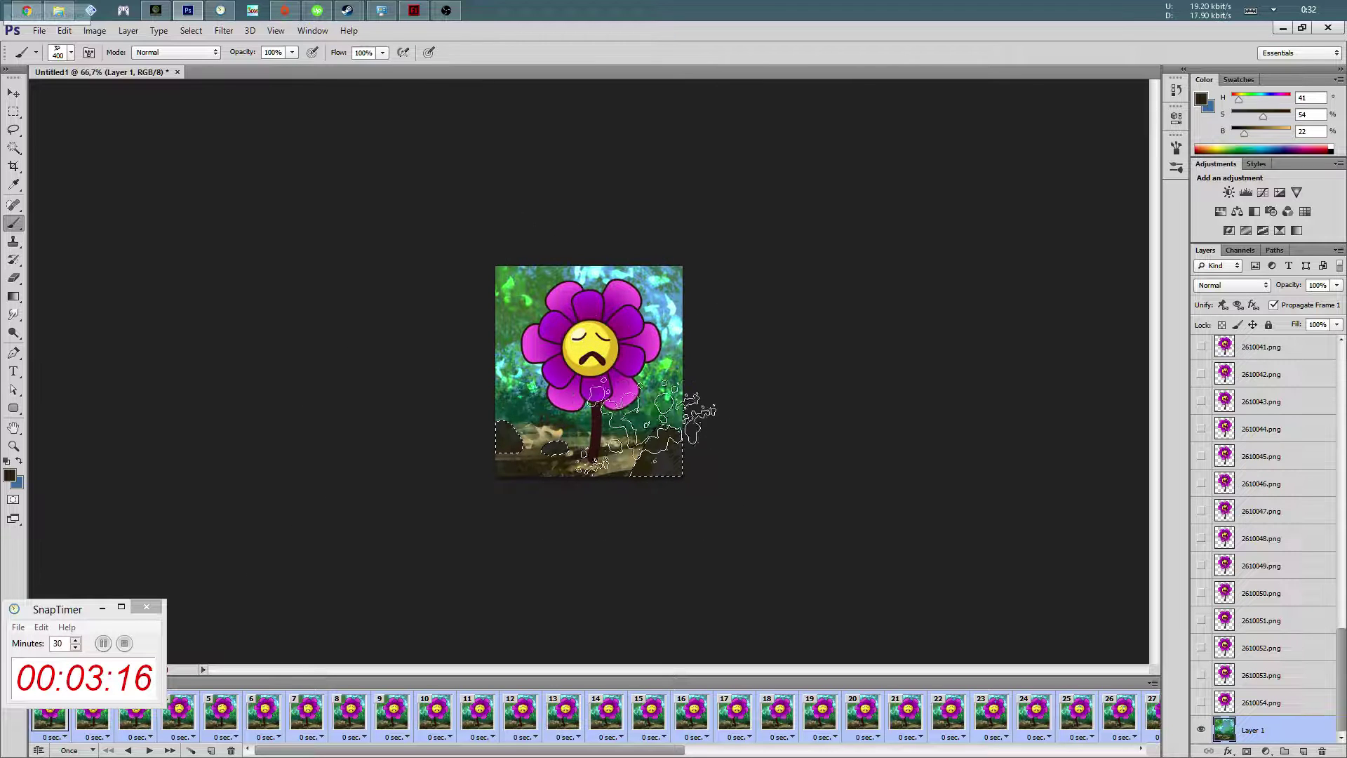
key(bracketleft)
key(bracketleft)
key(bracketleft)
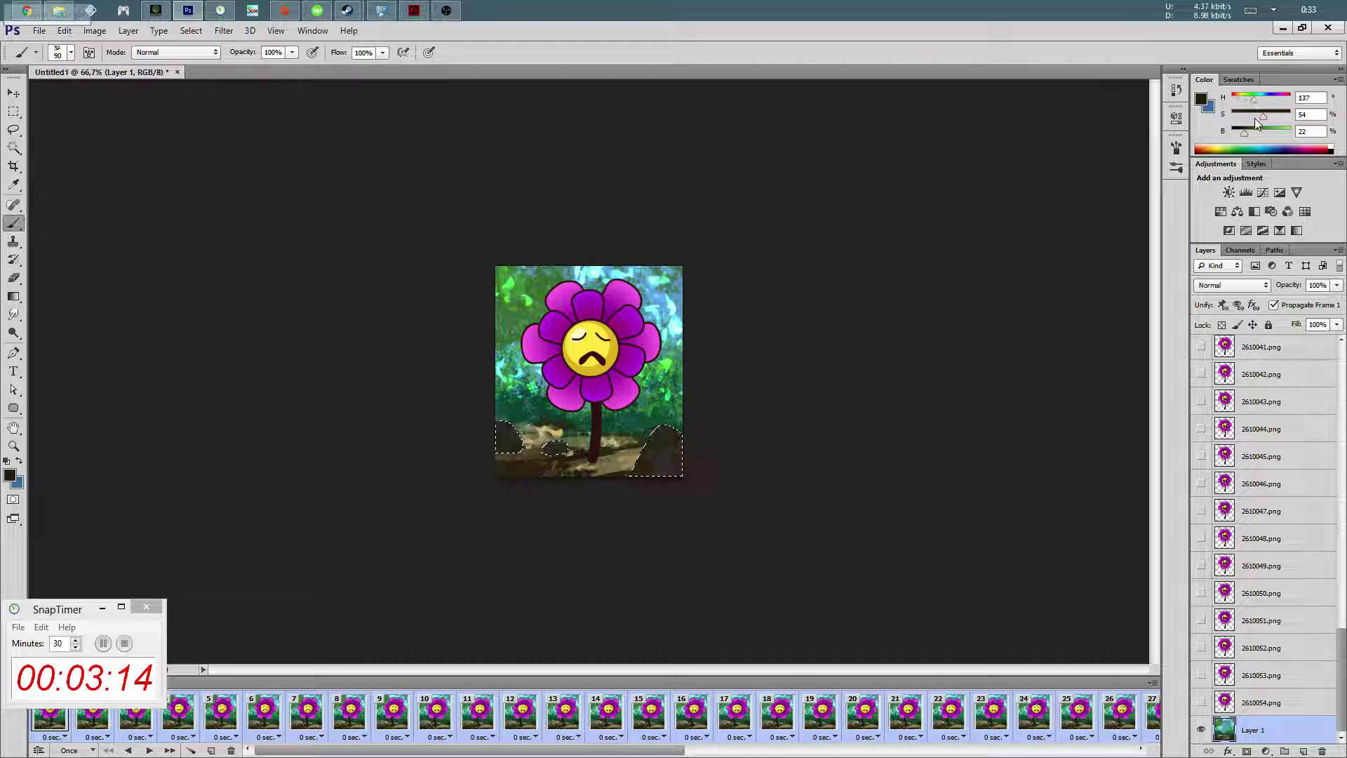
drag(1260, 136, 1262, 136)
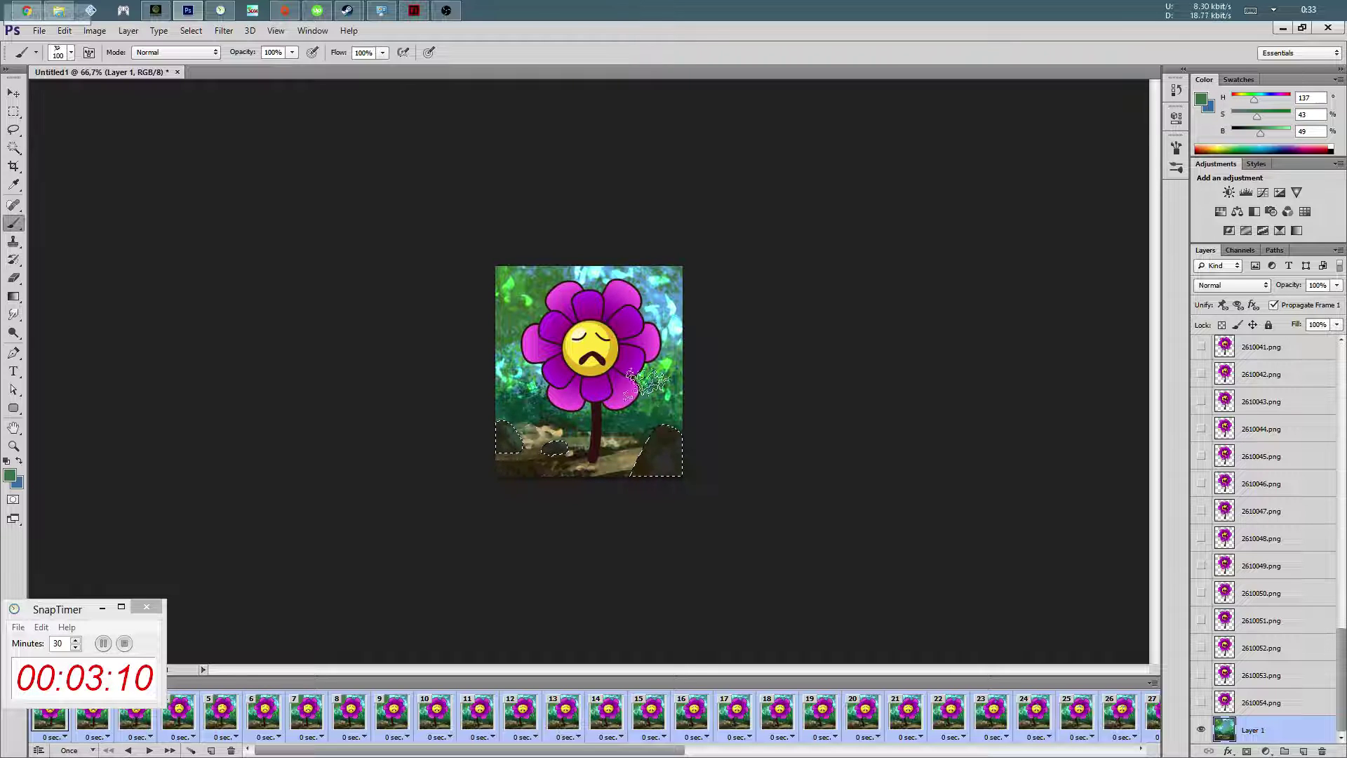
right_click(625, 364)
double_click(743, 554)
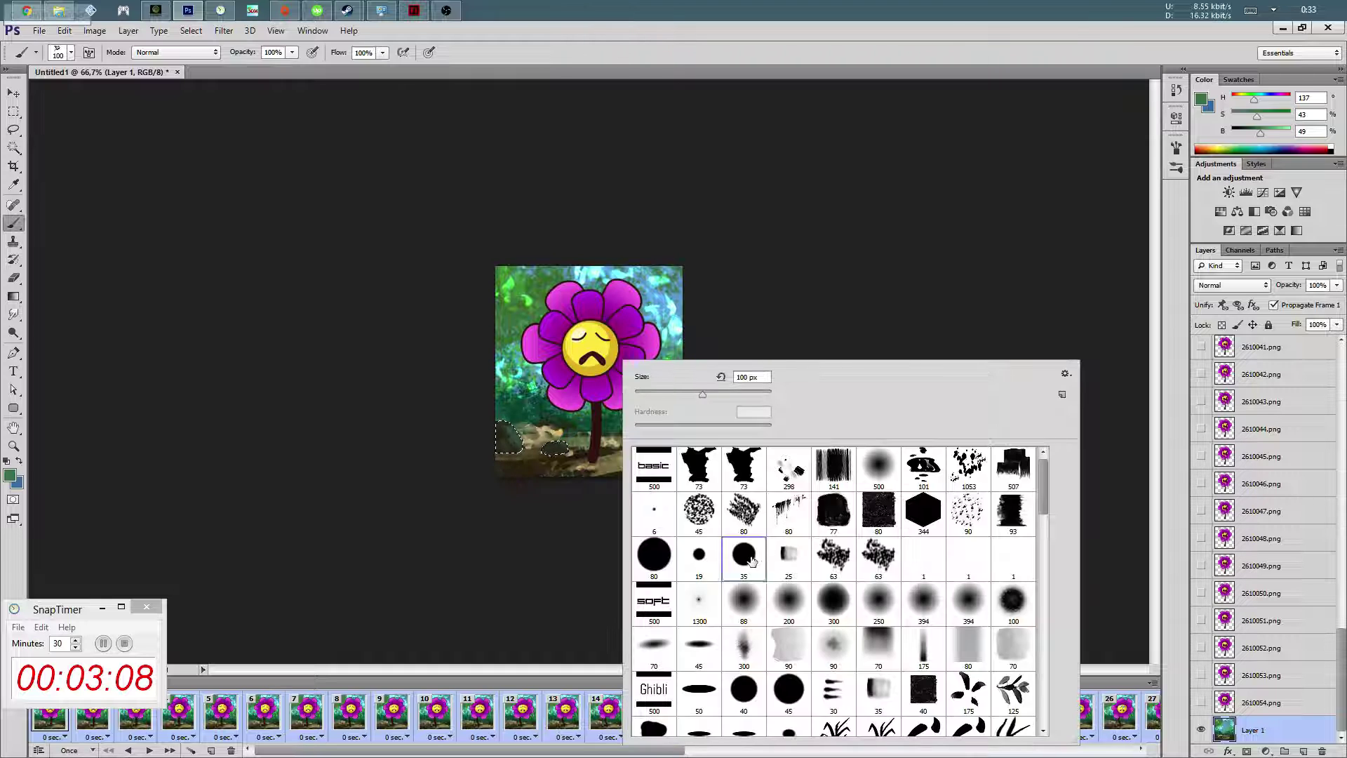
key(bracketright)
key(bracketright)
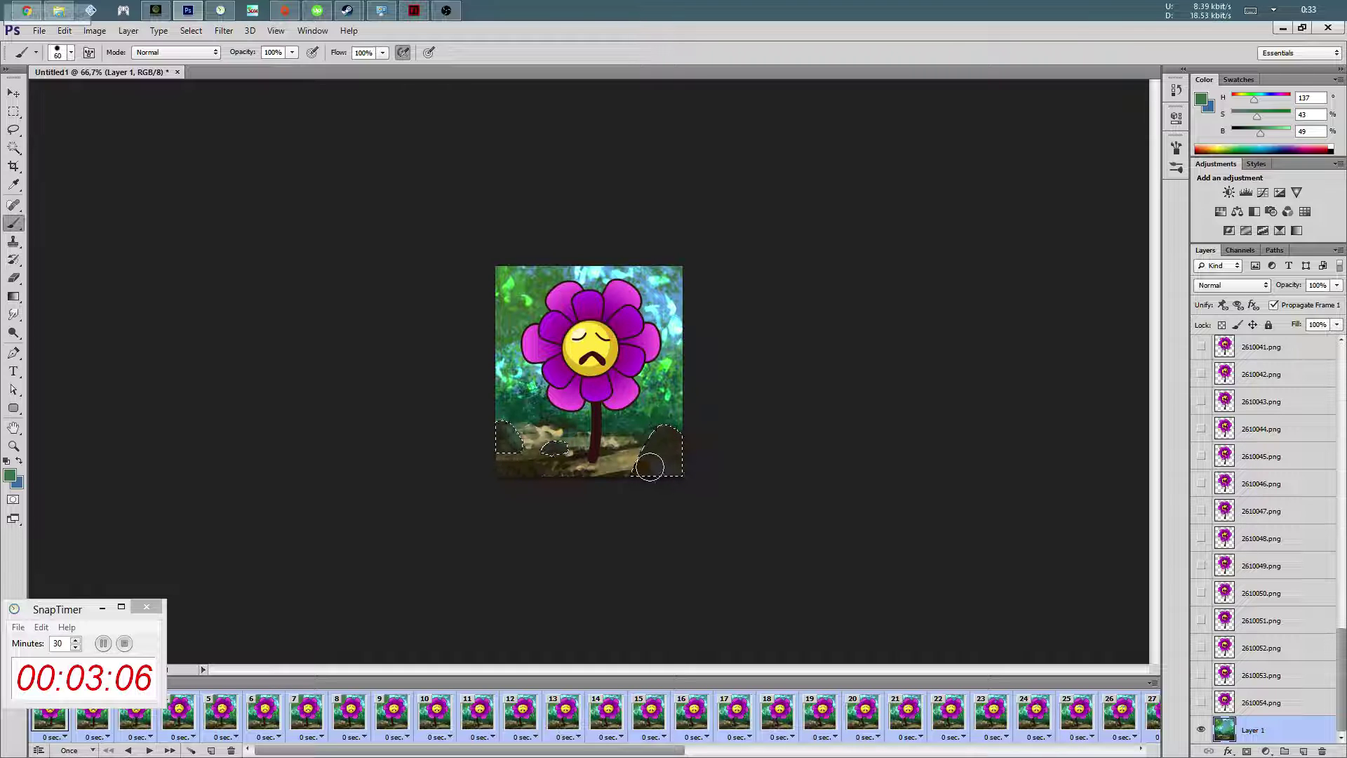
alt+click(663, 453)
drag(1244, 132, 1237, 132)
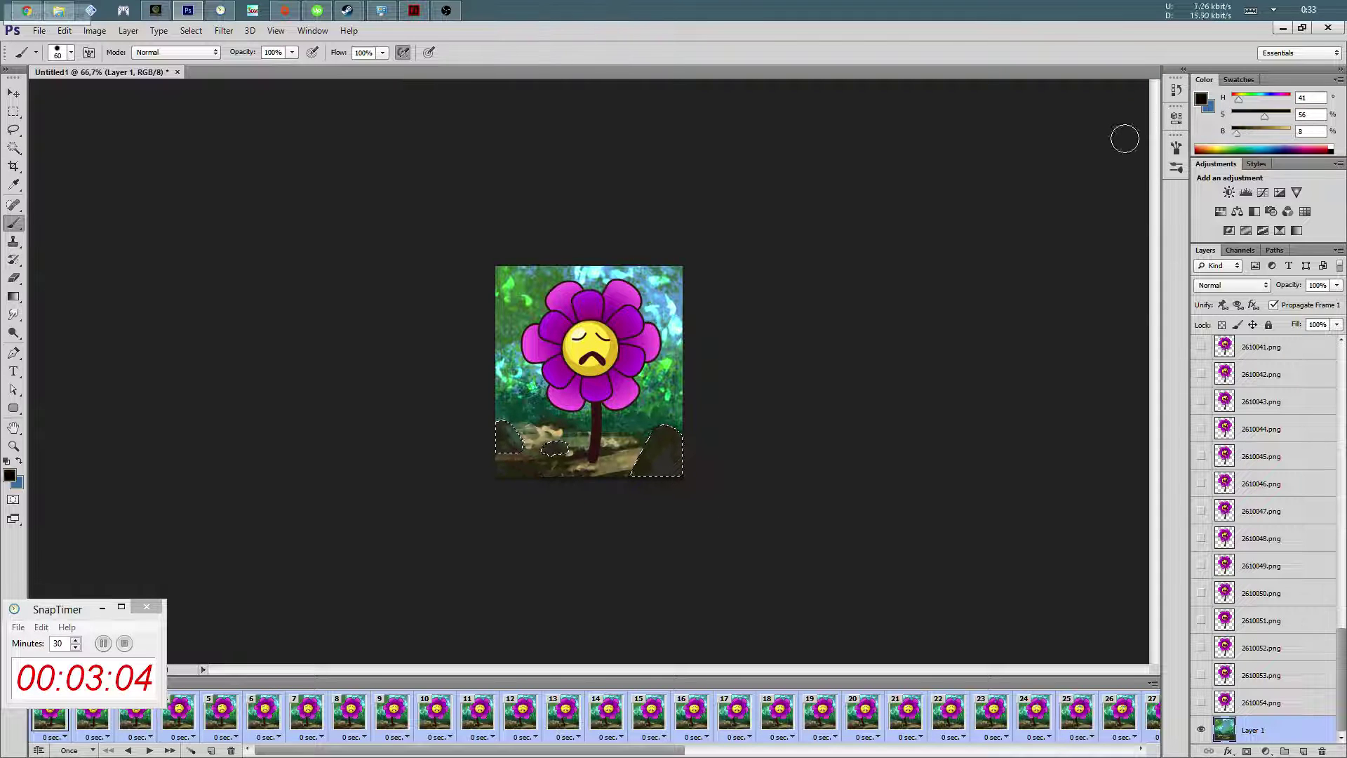
mouse_move(659, 431)
mouse_down()
mouse_move(650, 475)
mouse_move(673, 439)
mouse_move(707, 472)
mouse_up()
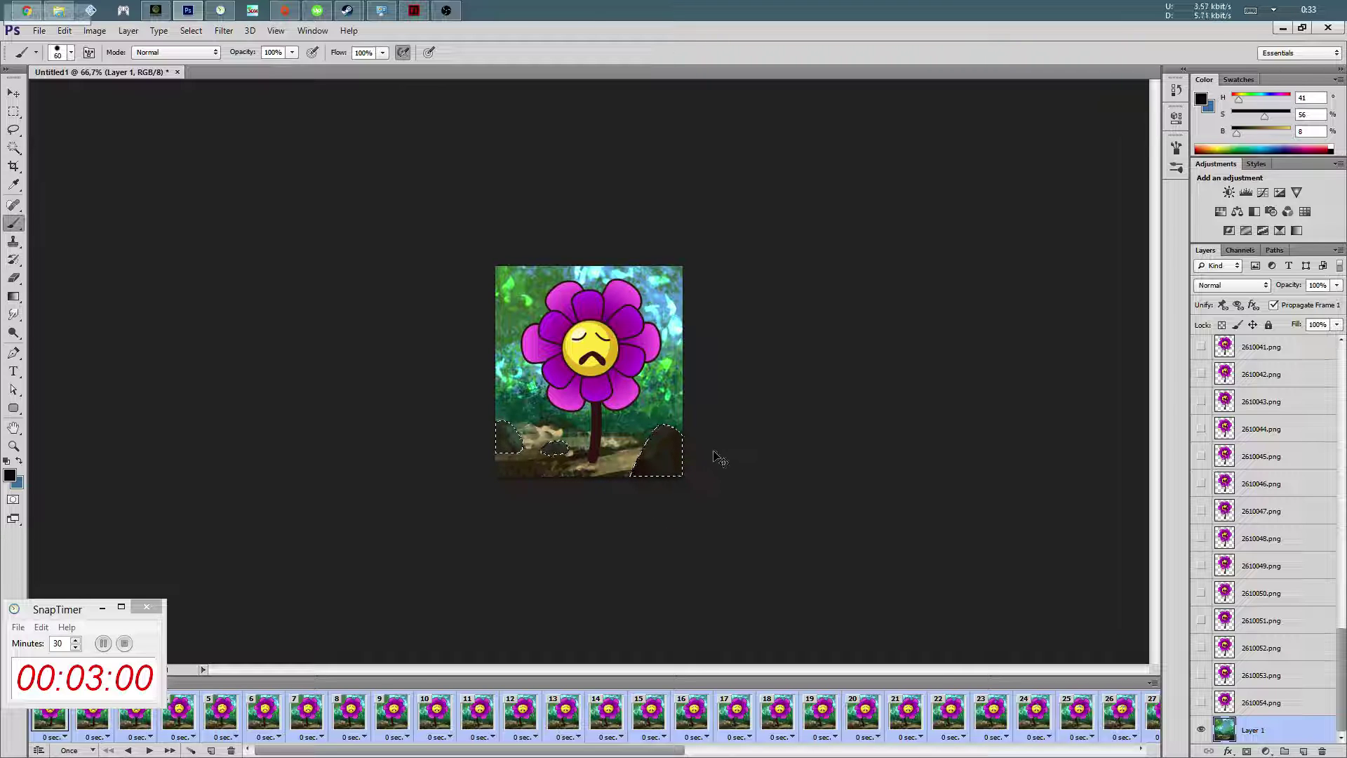
key(ctrl+d)
key(v)
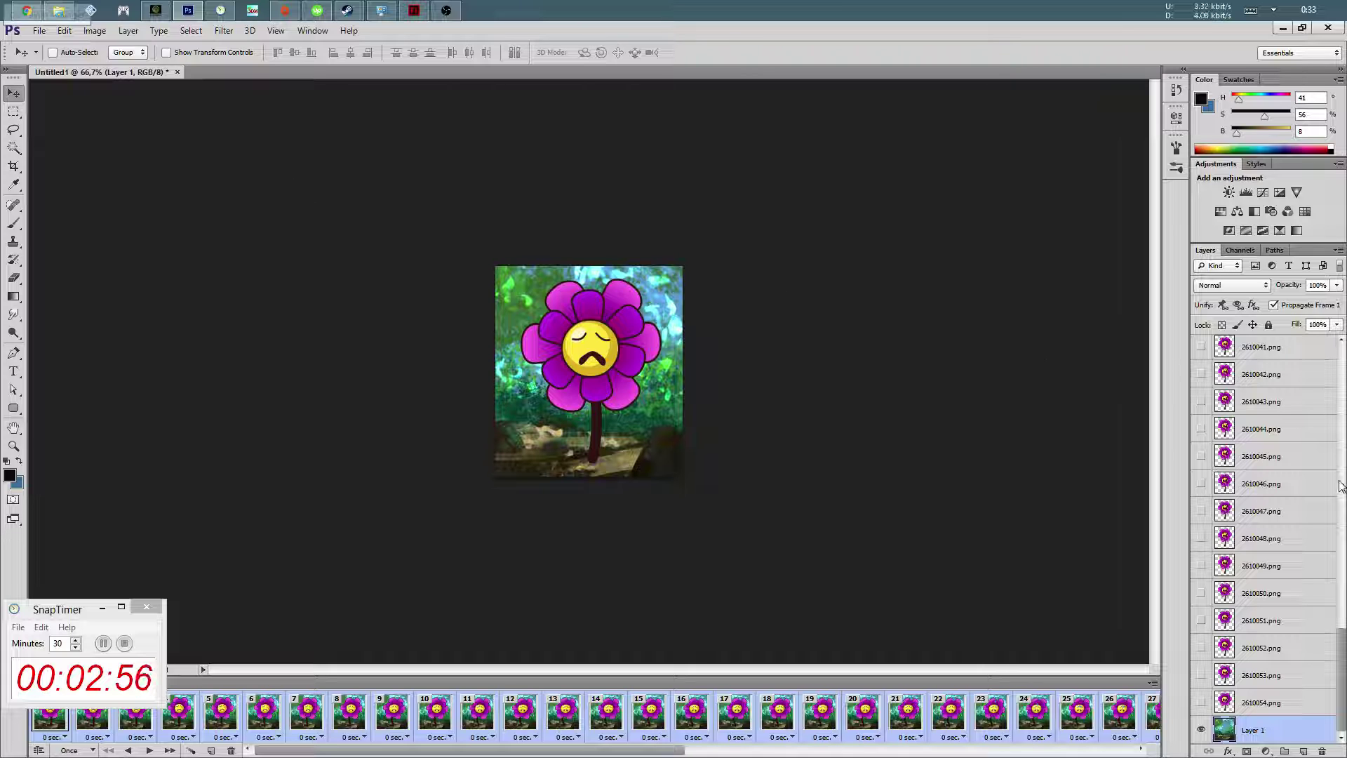
Add a new layer above the 2610001.png frame and choose the 73 textured brush
drag(1342, 631, 1342, 365)
click(1291, 348)
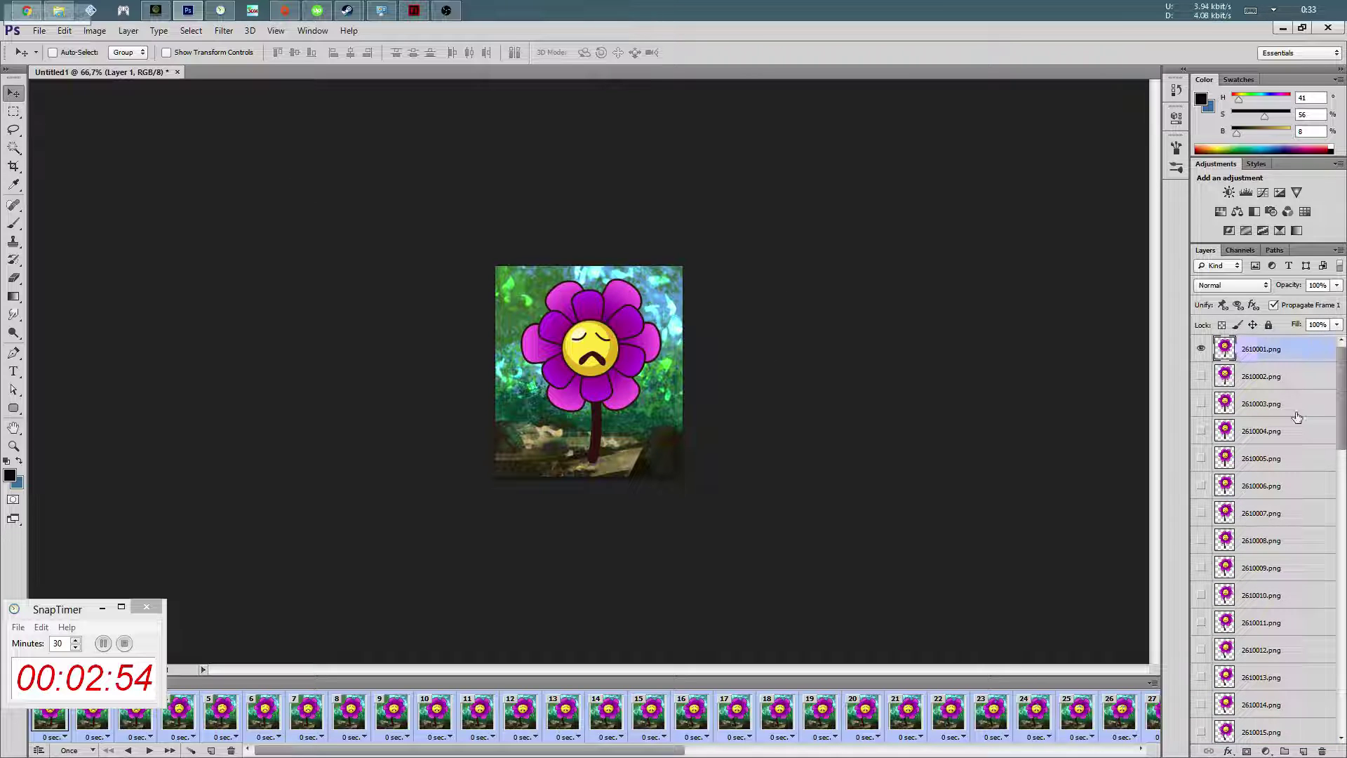
click(1303, 751)
key(b)
right_click(600, 349)
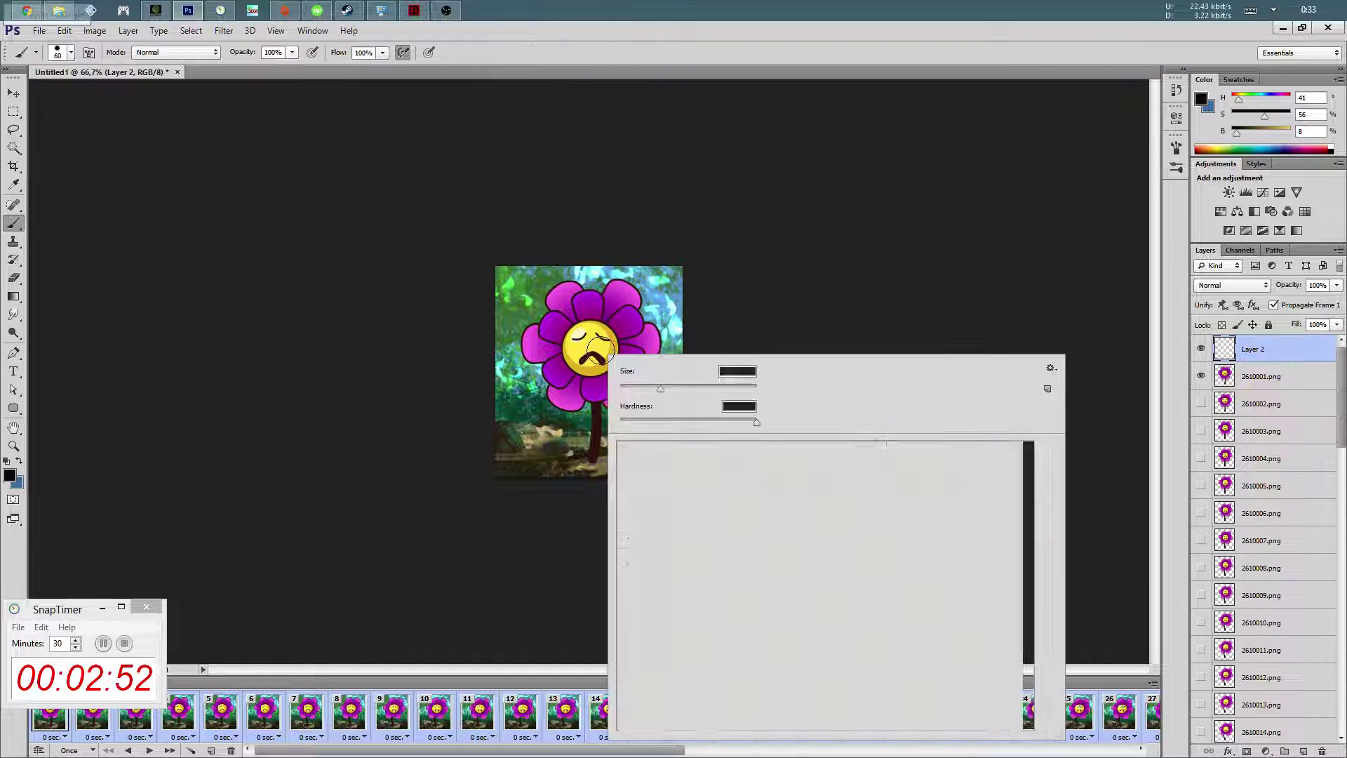
click(729, 505)
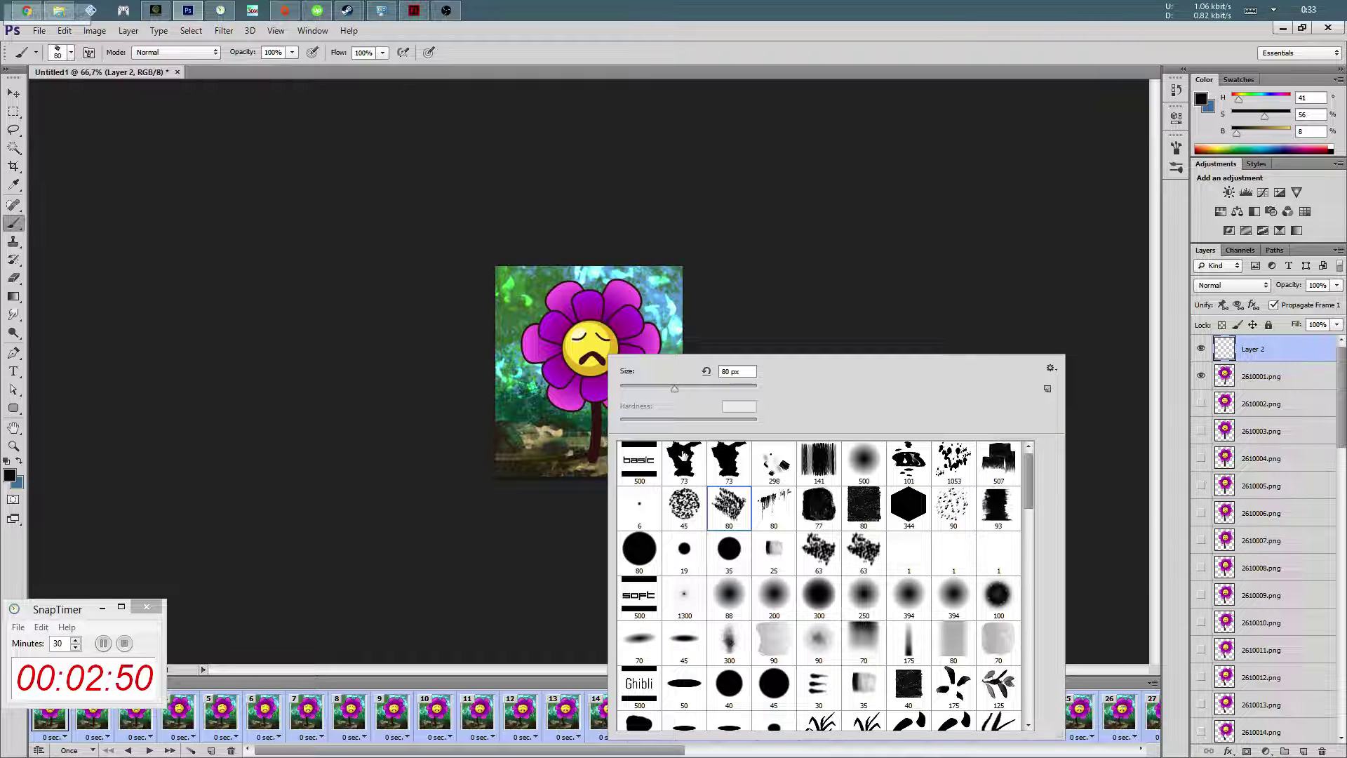
double_click(683, 454)
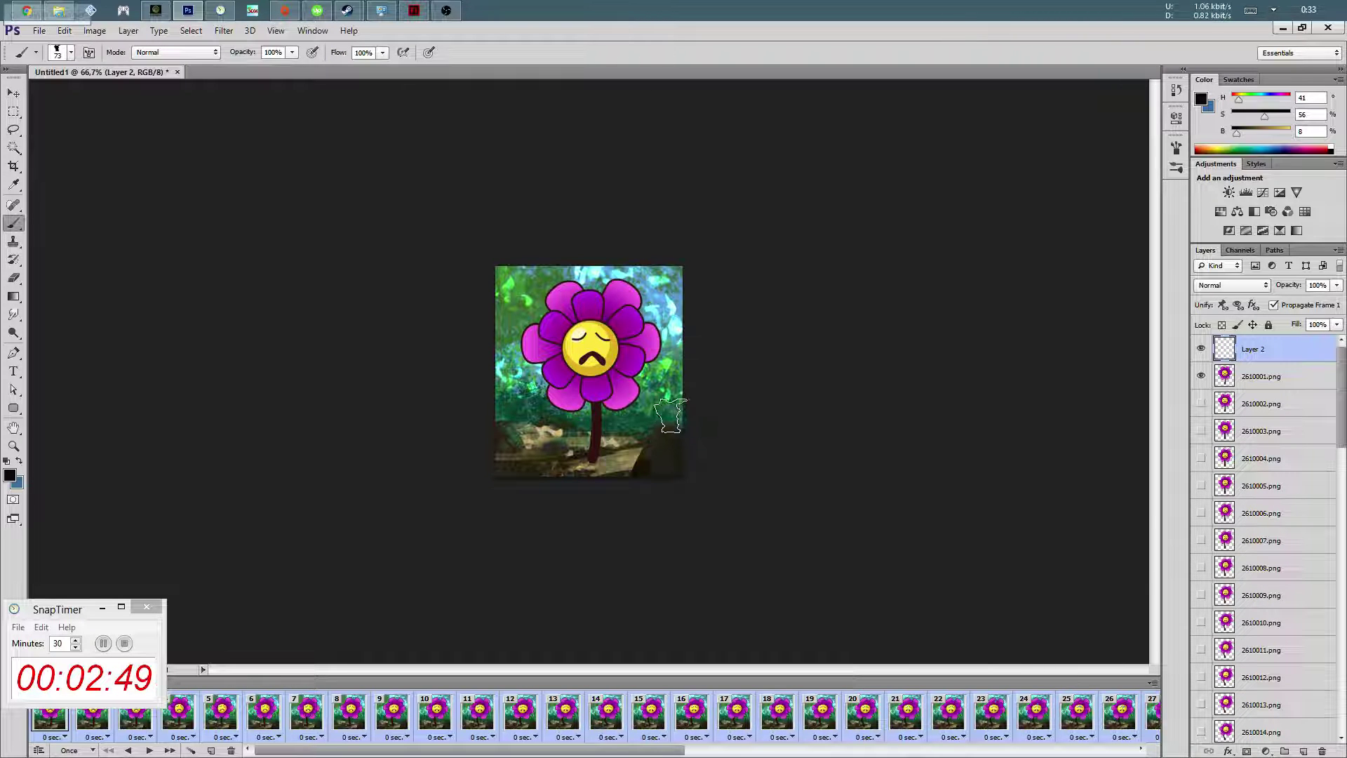
Using the 70 px grass-blade brush with sampled dark green, paint grass along the bottom
alt+click(600, 460)
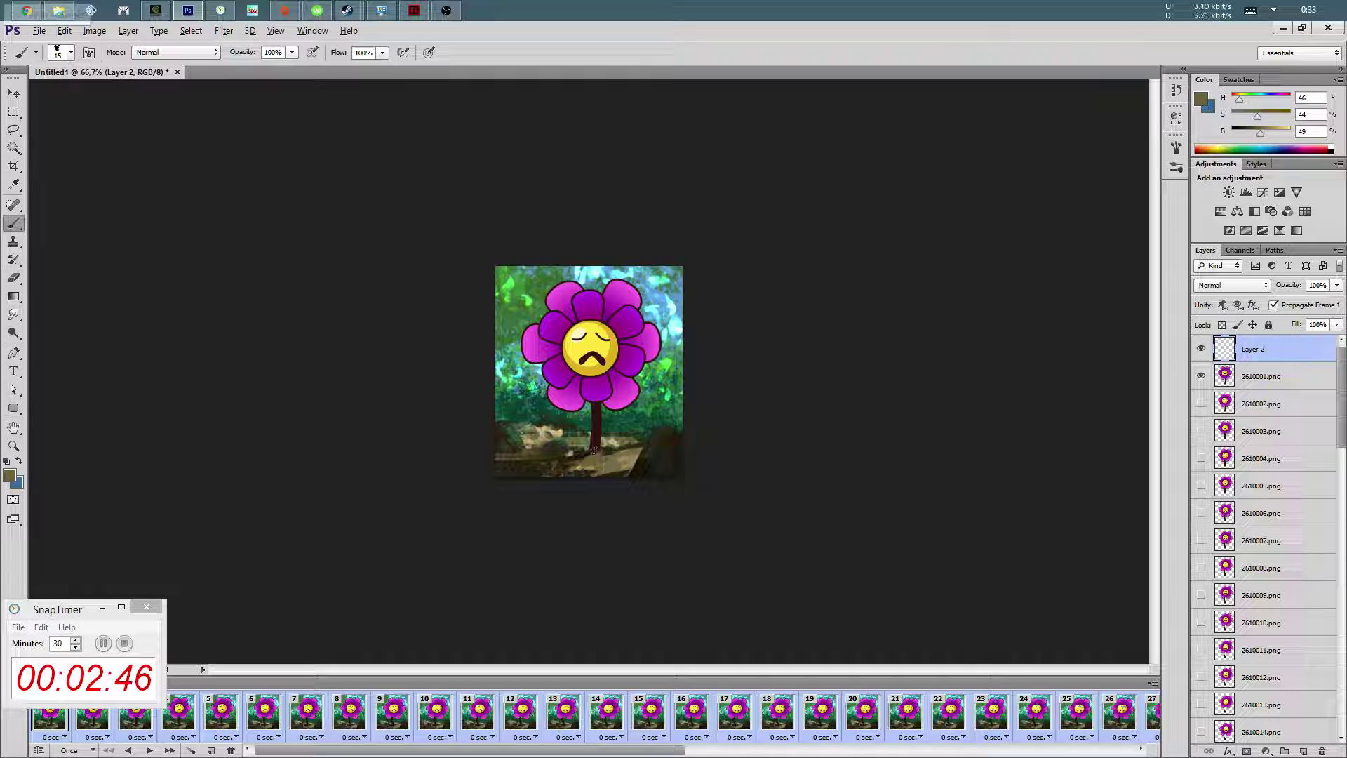
alt+click(565, 463)
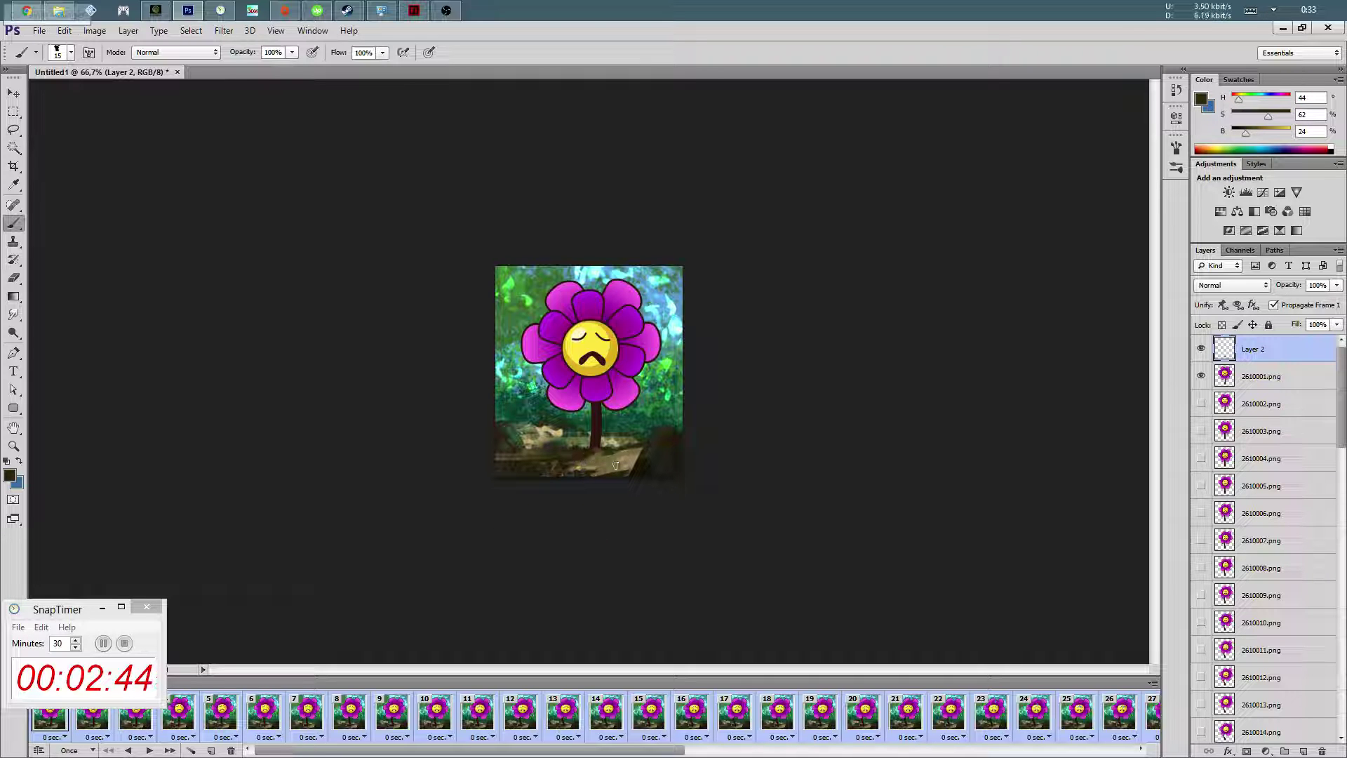
right_click(589, 381)
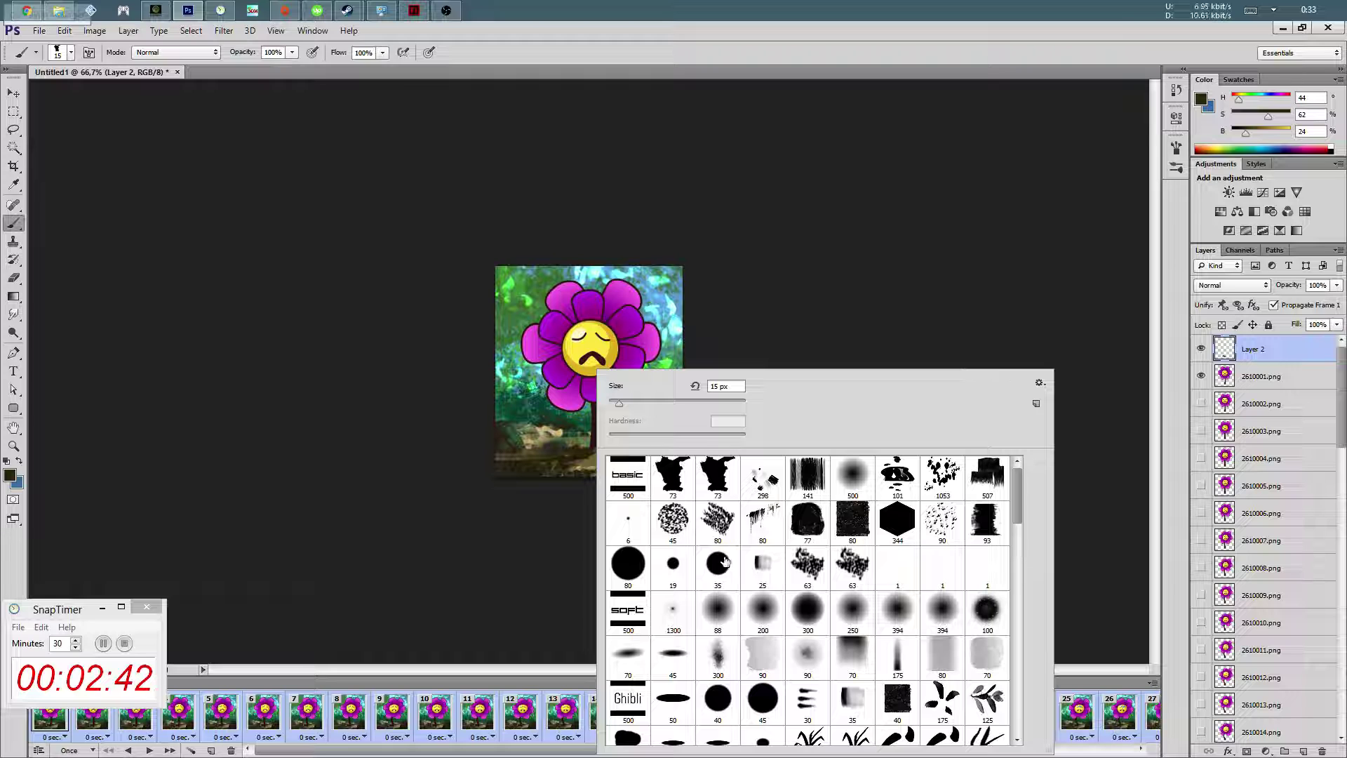
double_click(762, 564)
right_click(581, 393)
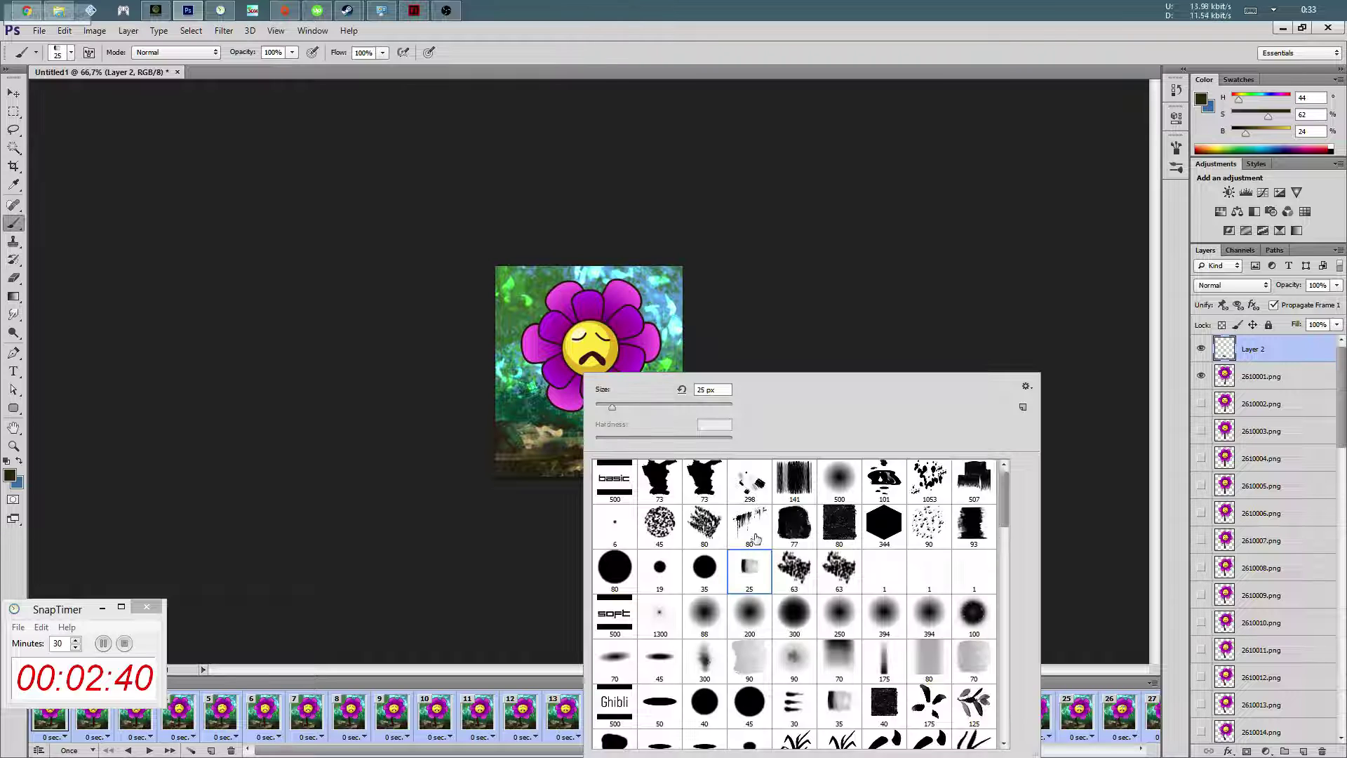
double_click(707, 535)
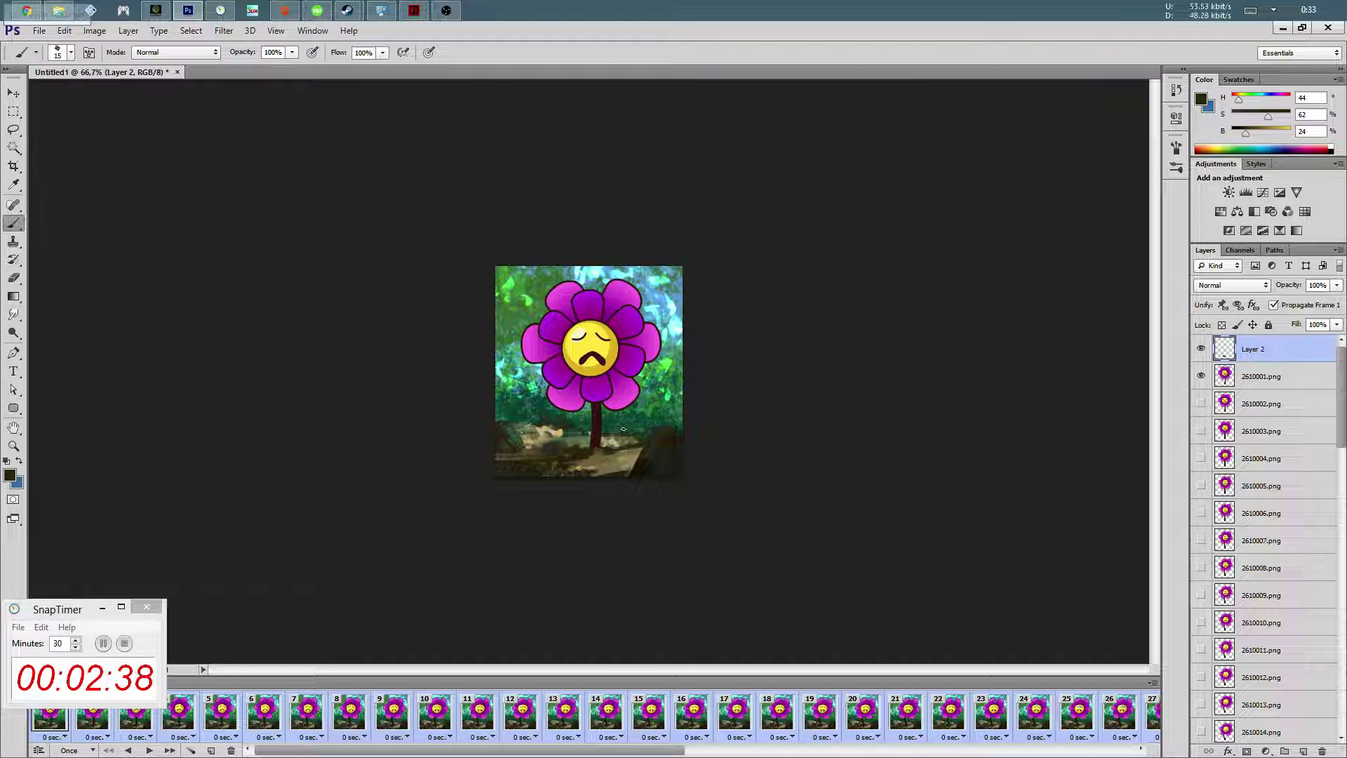
alt+click(637, 414)
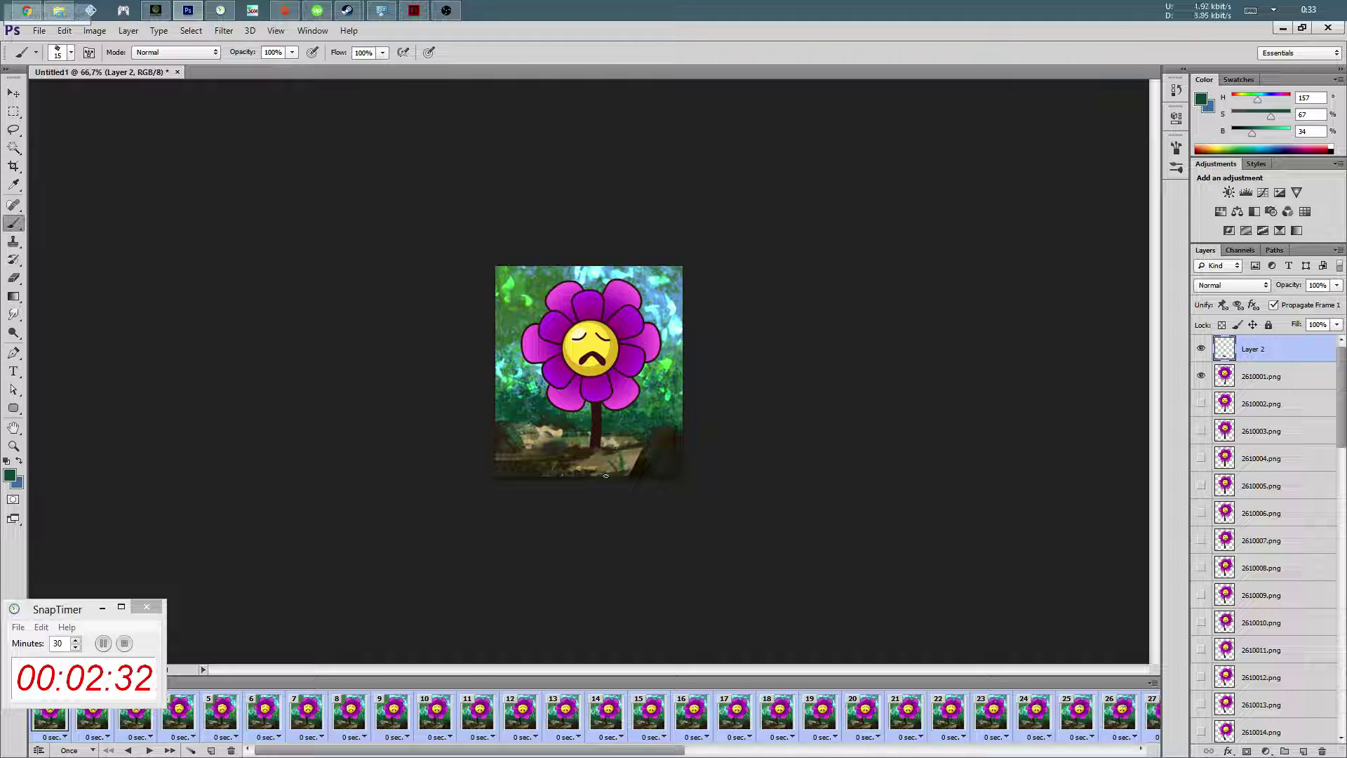
drag(606, 475, 645, 453)
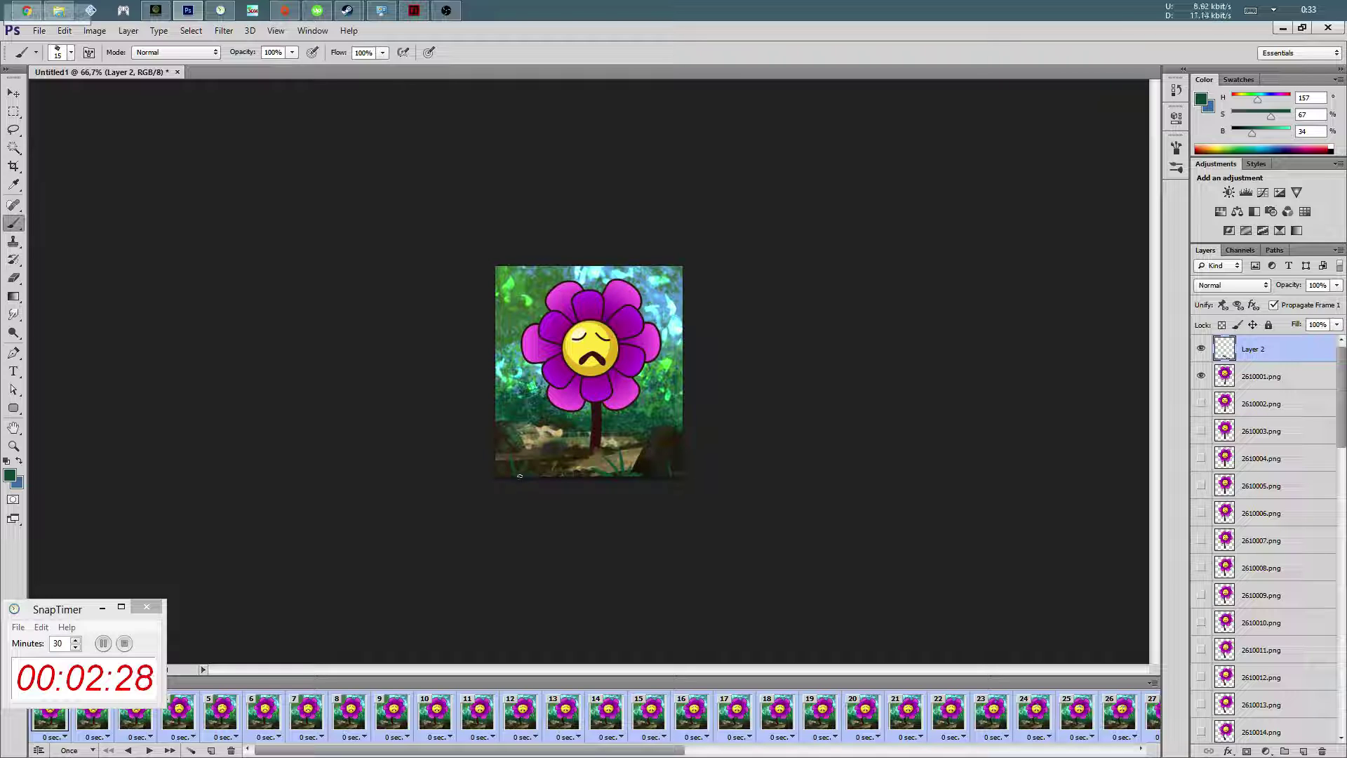
Open the Tilt-Shift blur from Filter > Blur Gallery on the background Layer 1
key(v)
drag(1340, 442, 1341, 727)
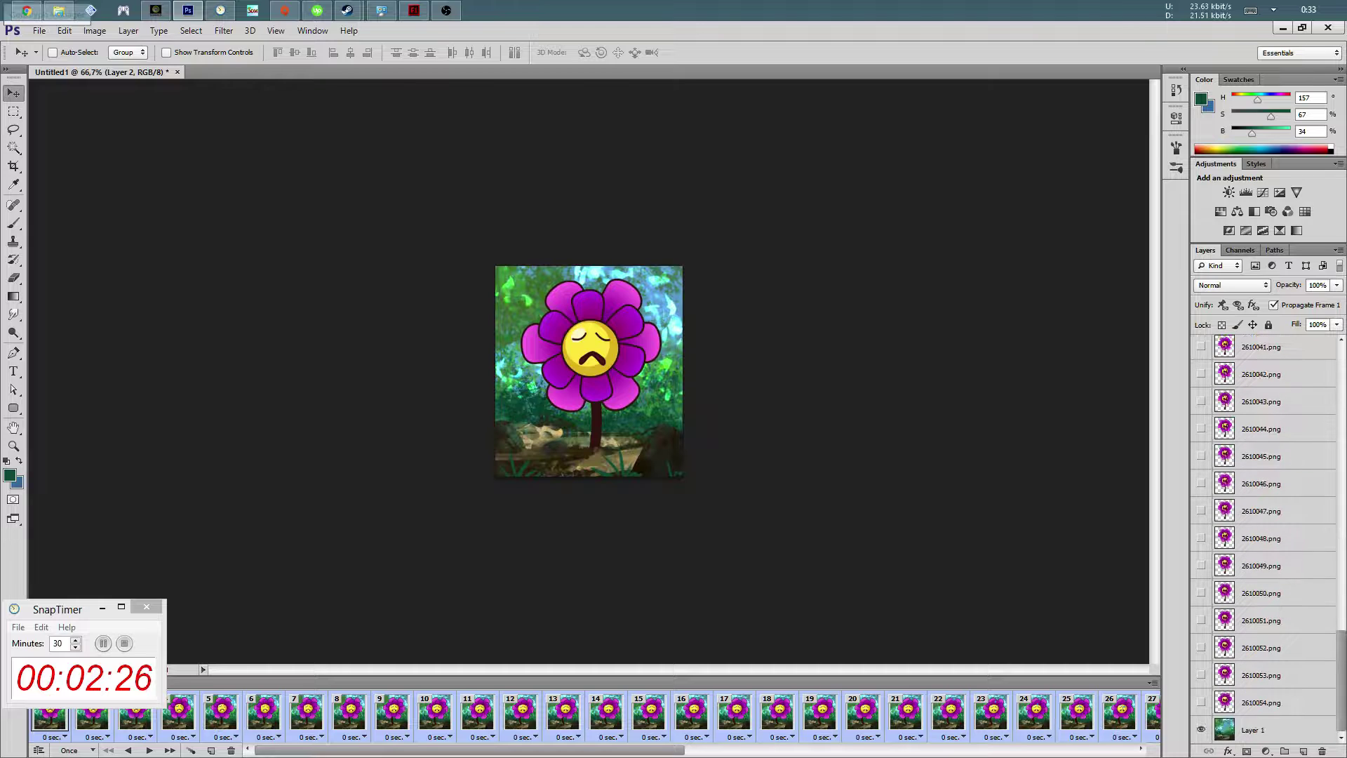
click(1263, 730)
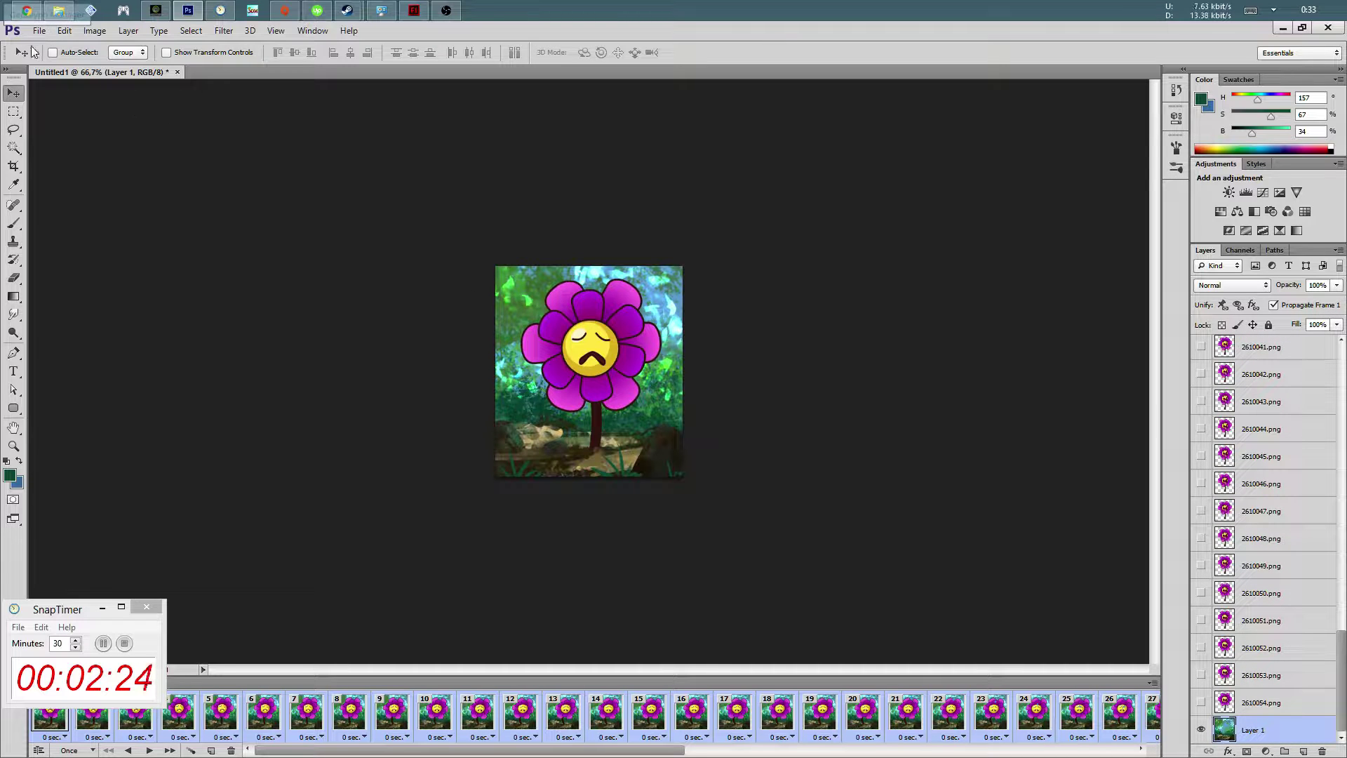
click(230, 31)
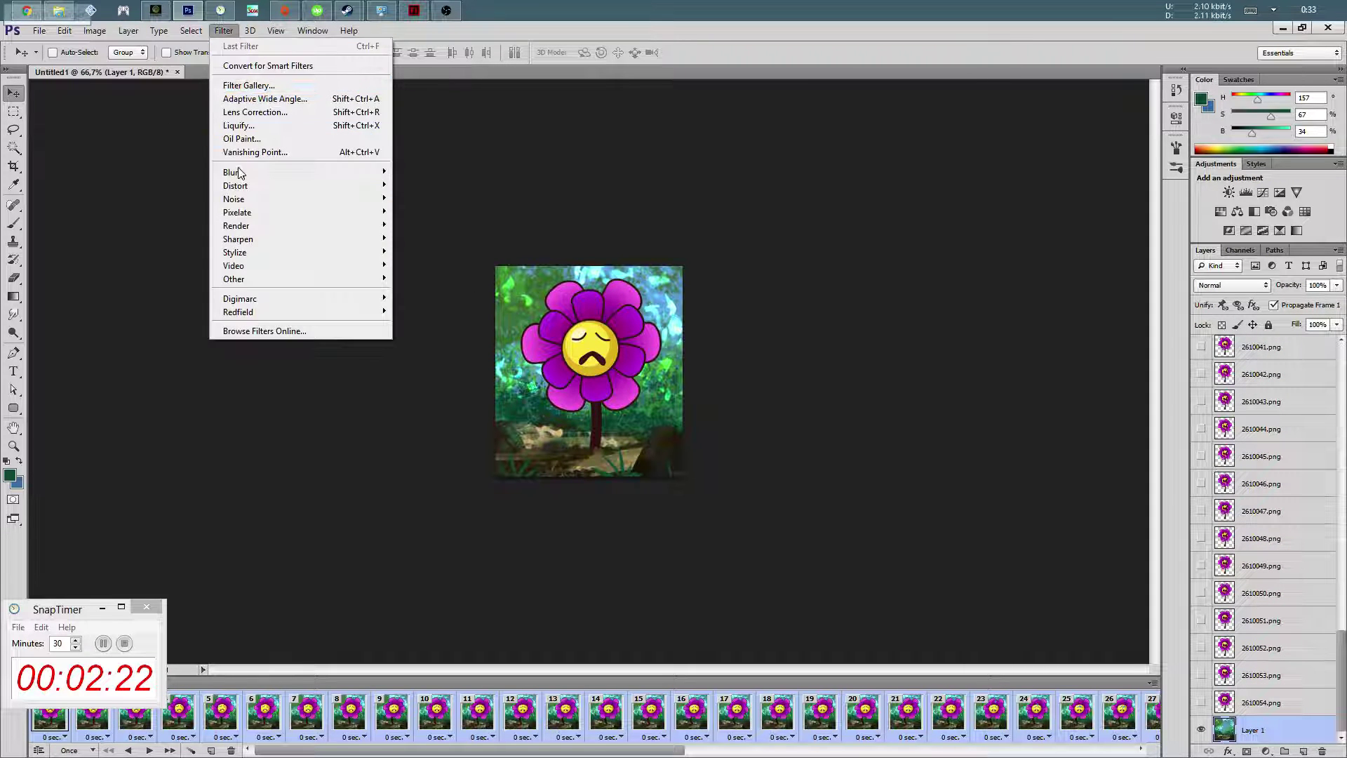
mouse_move(233, 171)
click(147, 171)
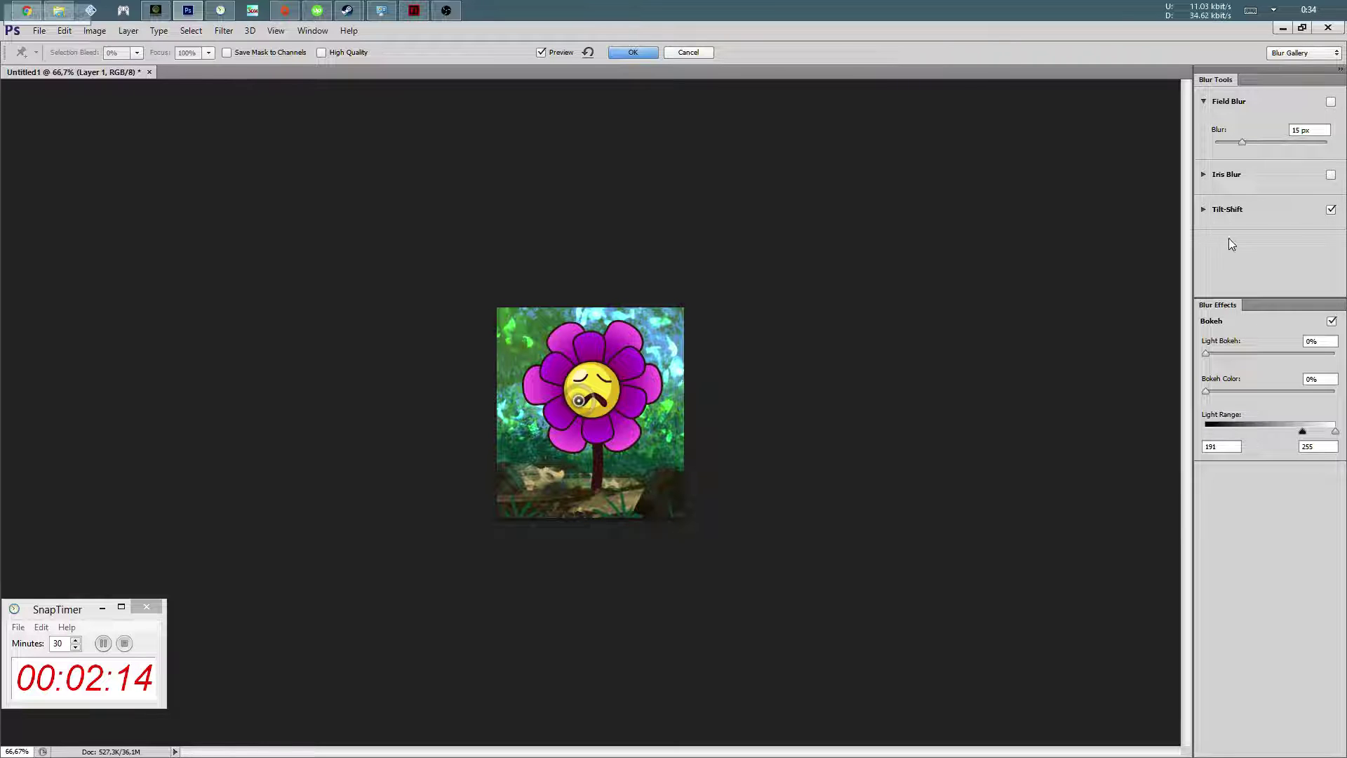
click(1204, 210)
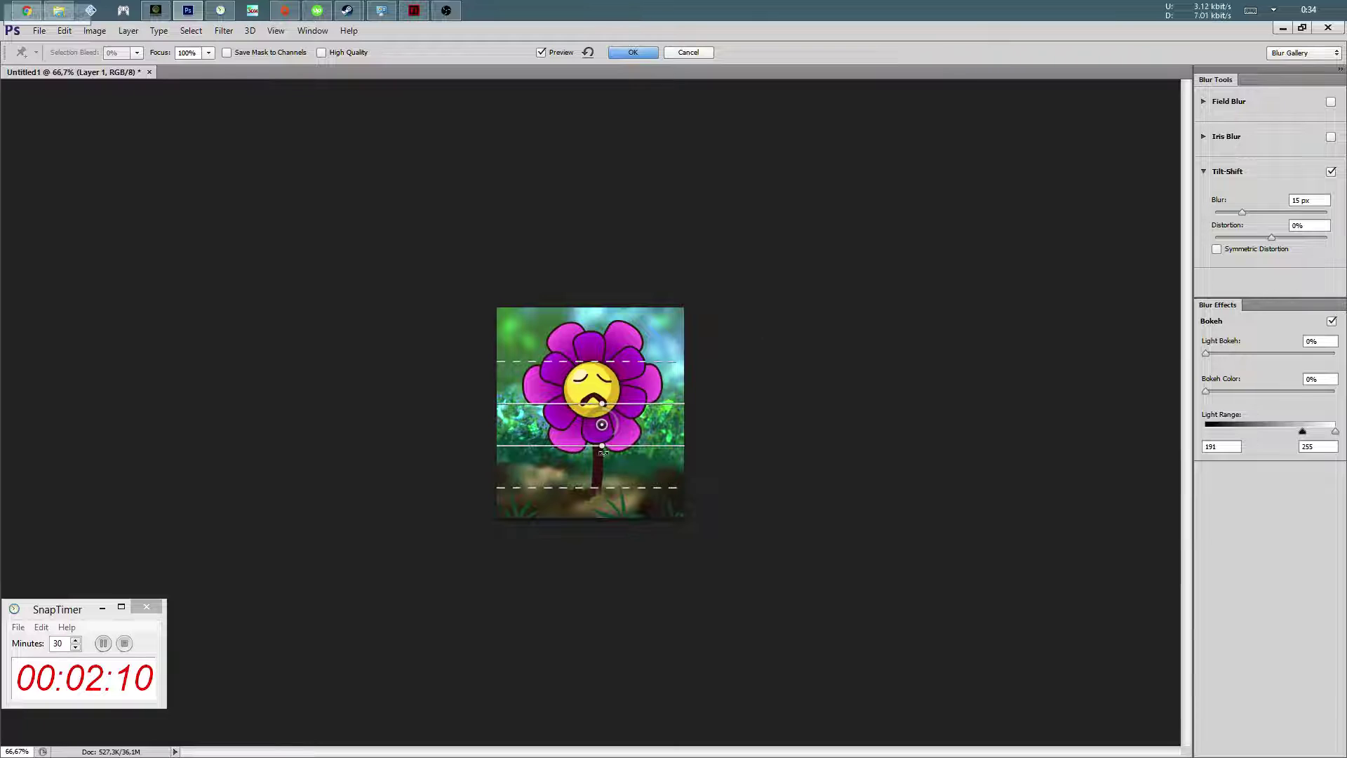
Position the sharp focus band on the ground near the bottom and raise the blur to 20 px
drag(622, 446, 624, 596)
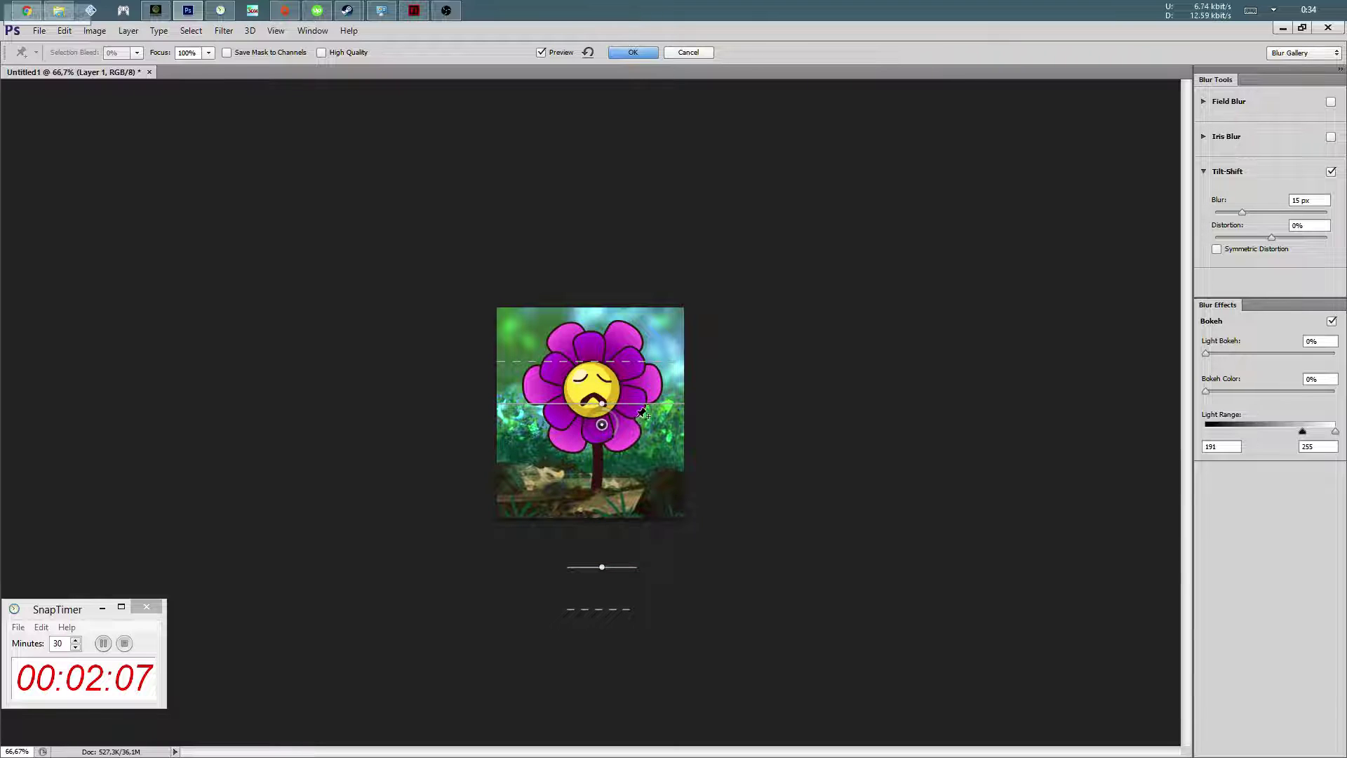
drag(602, 426, 599, 485)
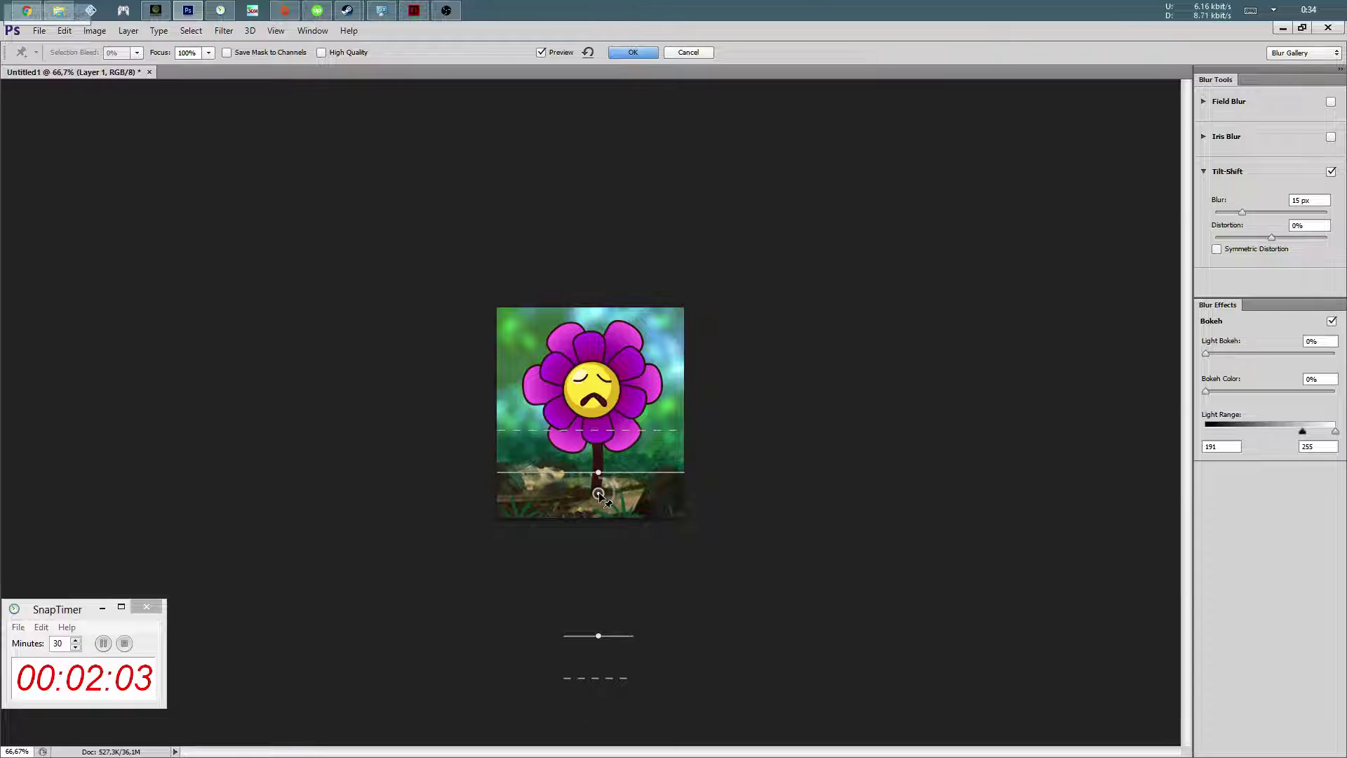
drag(599, 485, 598, 499)
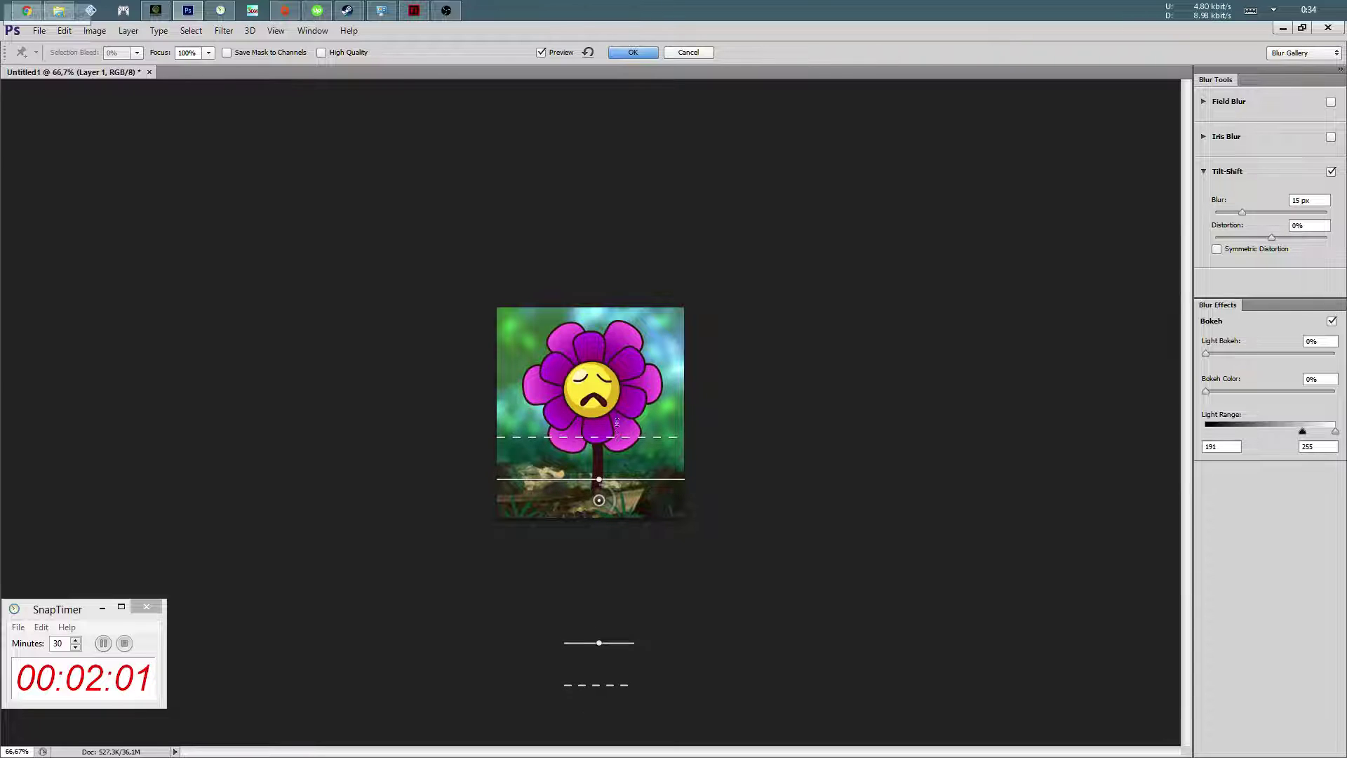
drag(621, 435, 622, 374)
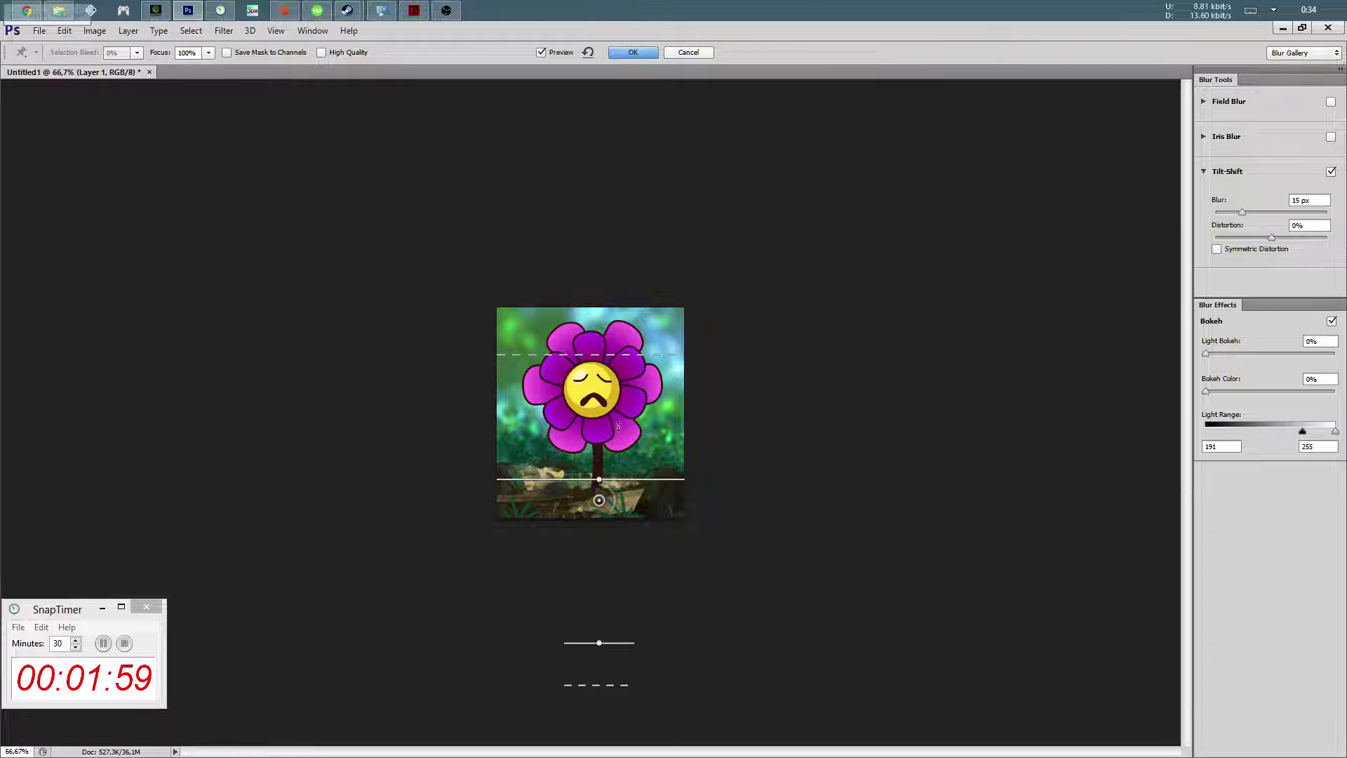
drag(615, 642, 615, 503)
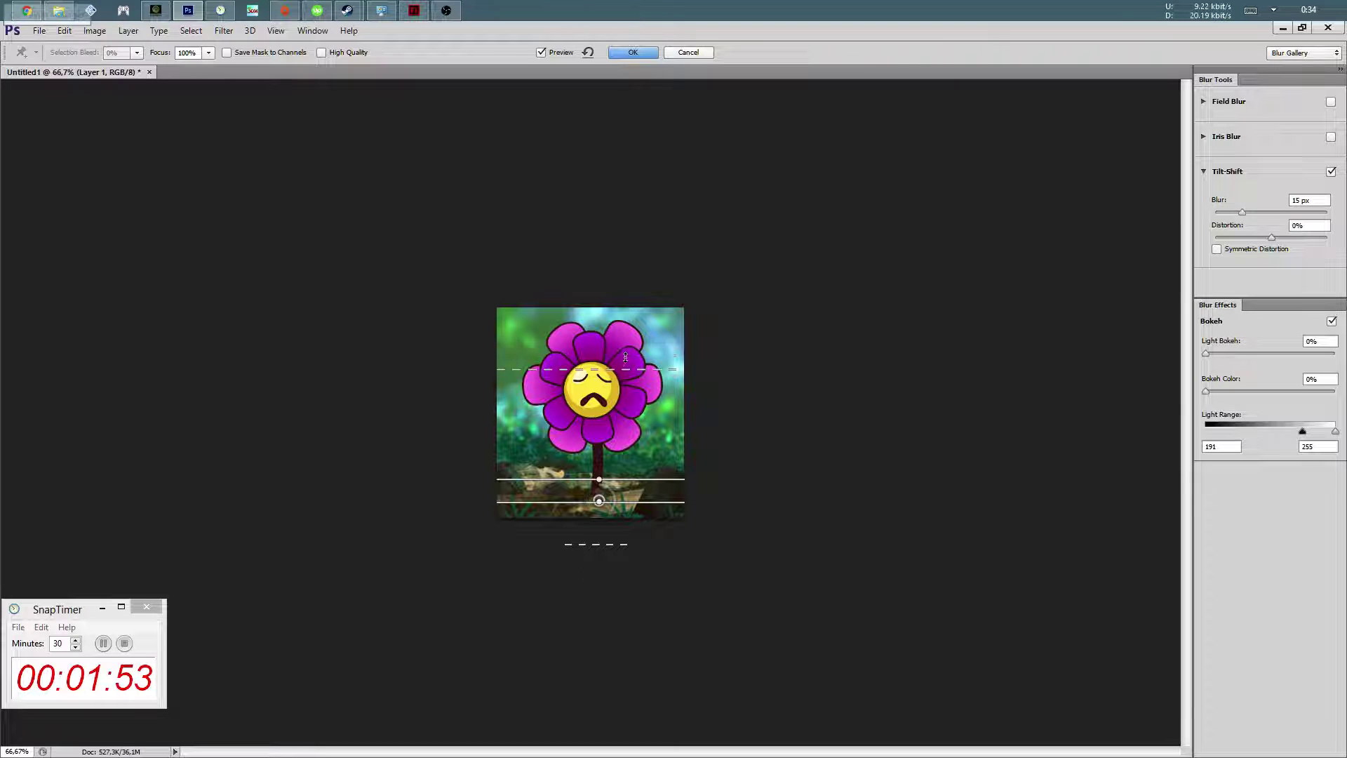
mouse_move(625, 357)
mouse_down()
mouse_move(625, 330)
mouse_move(656, 348)
mouse_up()
drag(1258, 213, 1249, 209)
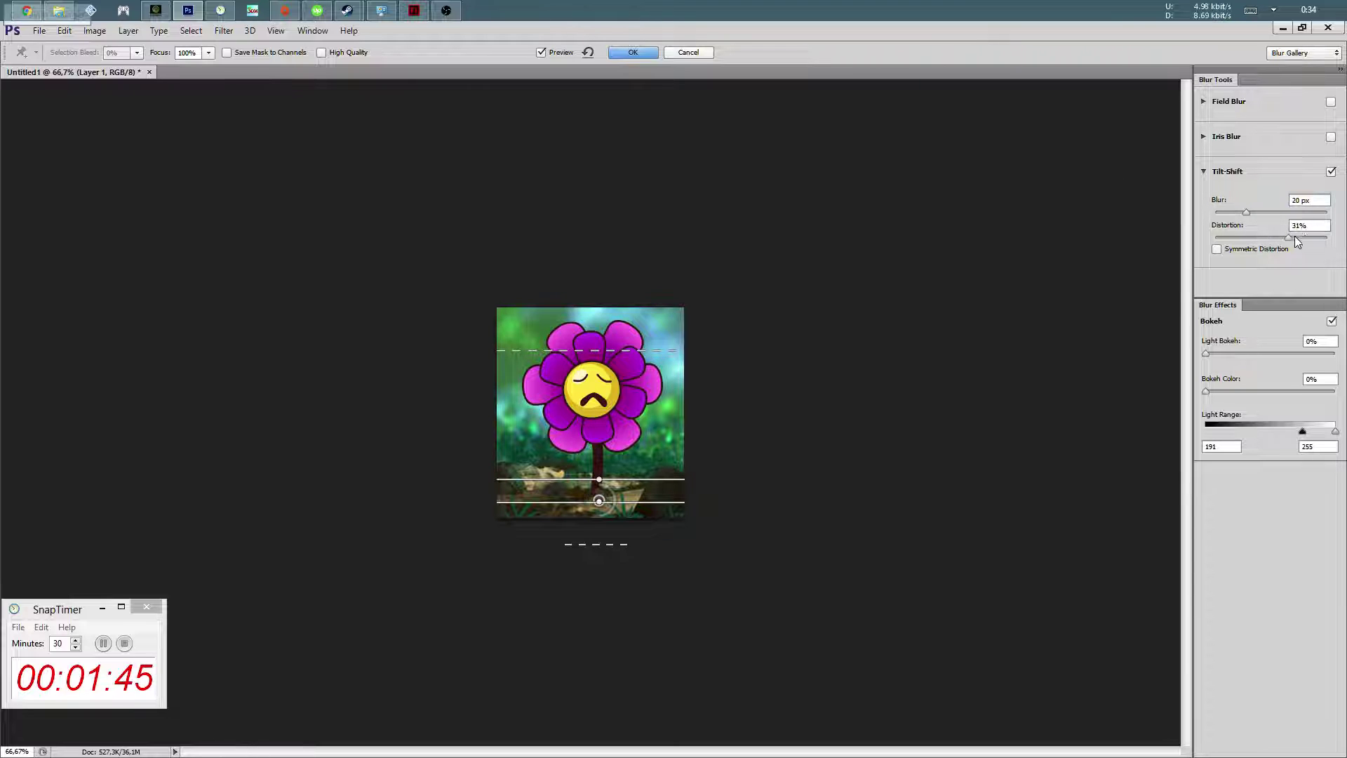
Apply a 9 px Tilt-Shift blur with reduced light bokeh and an adjusted light range
click(1246, 355)
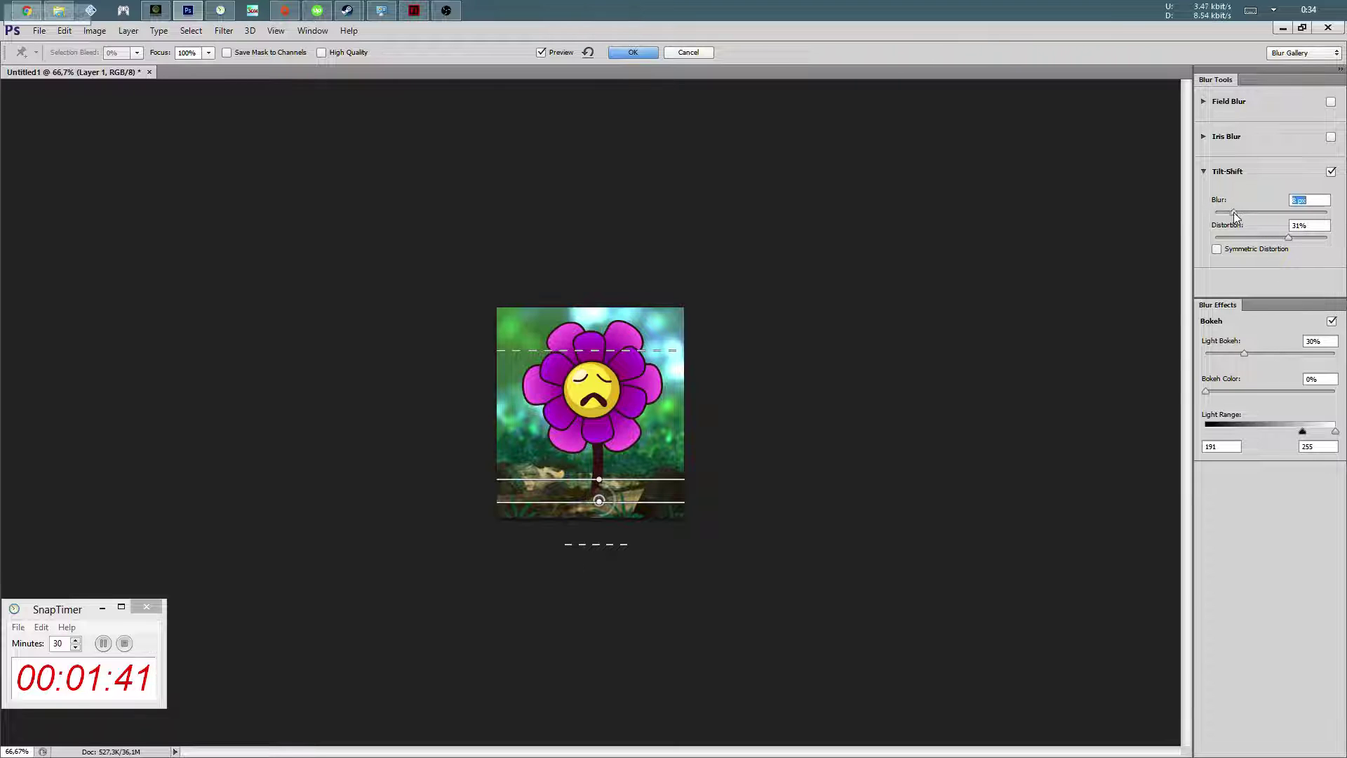
drag(1233, 212, 1242, 212)
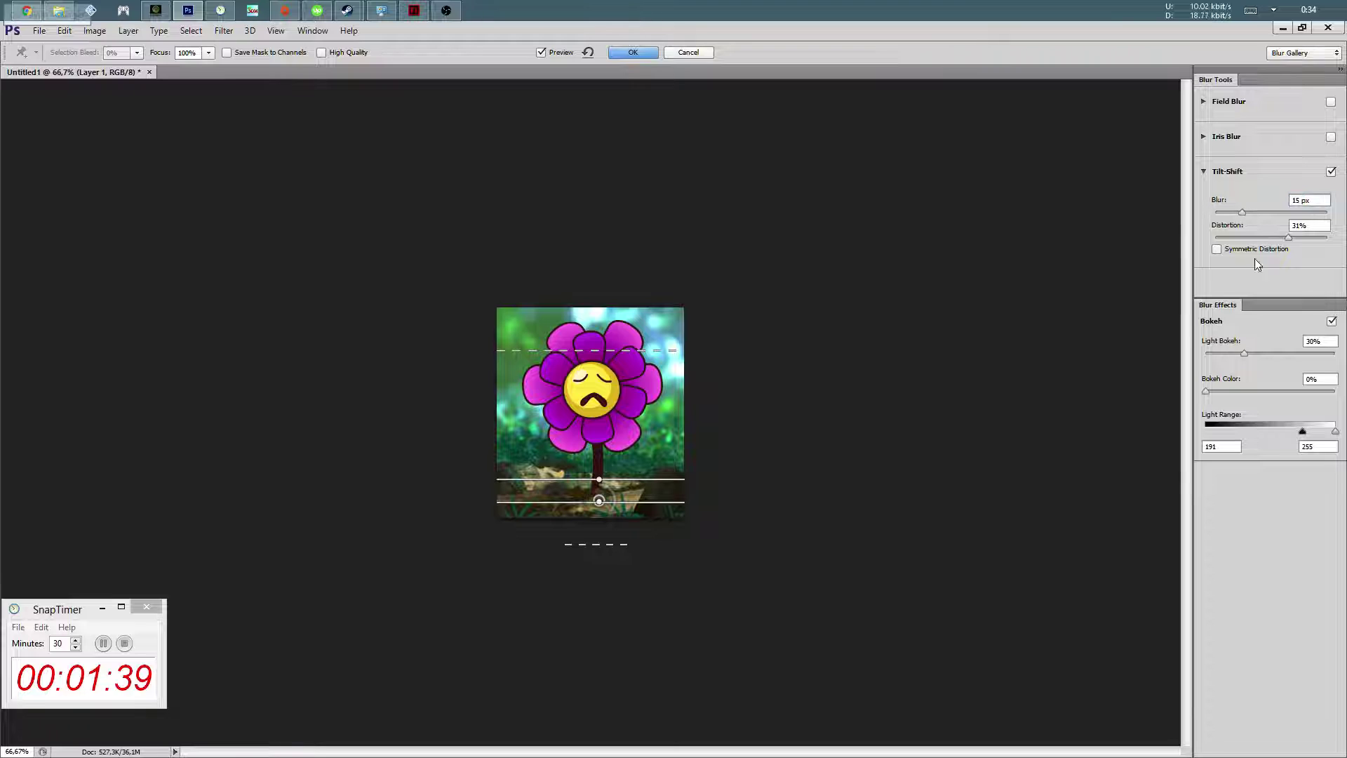
drag(1270, 355, 1261, 352)
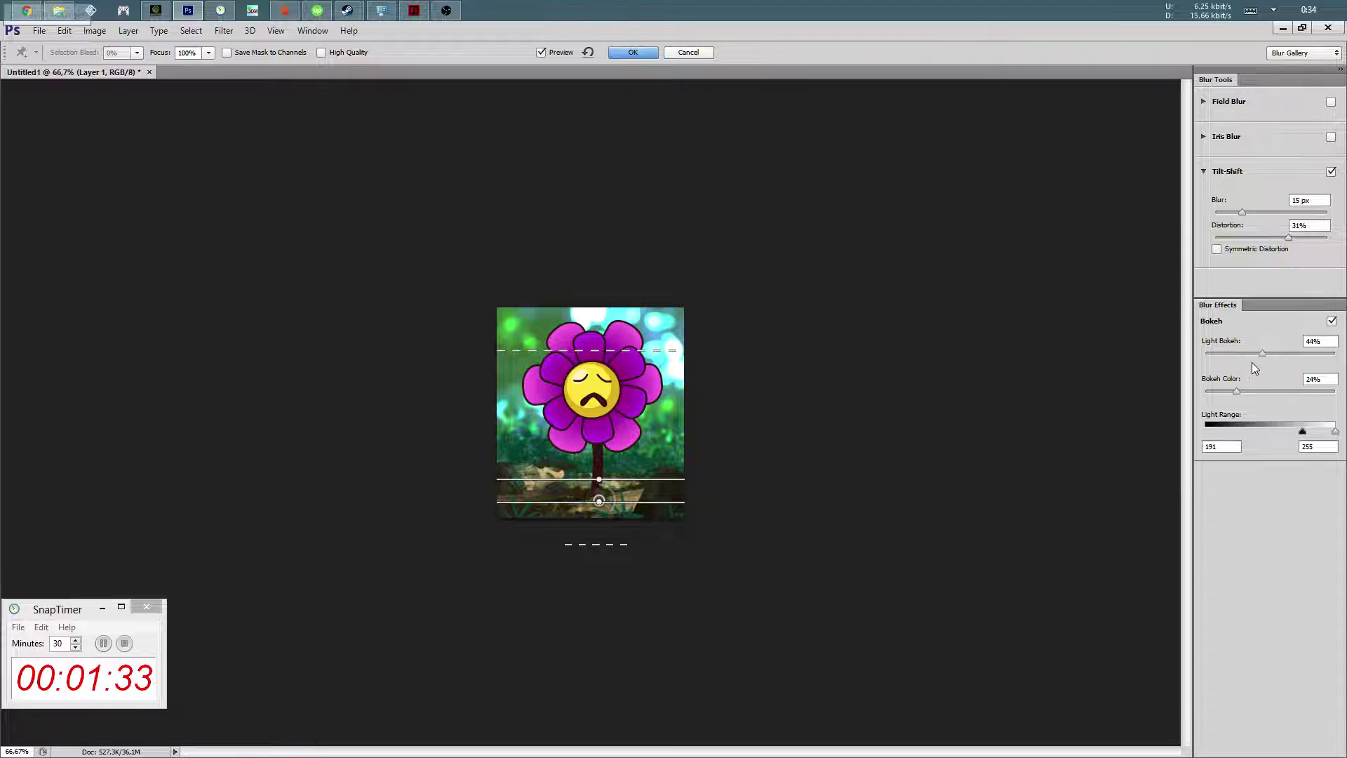
drag(1262, 352, 1256, 353)
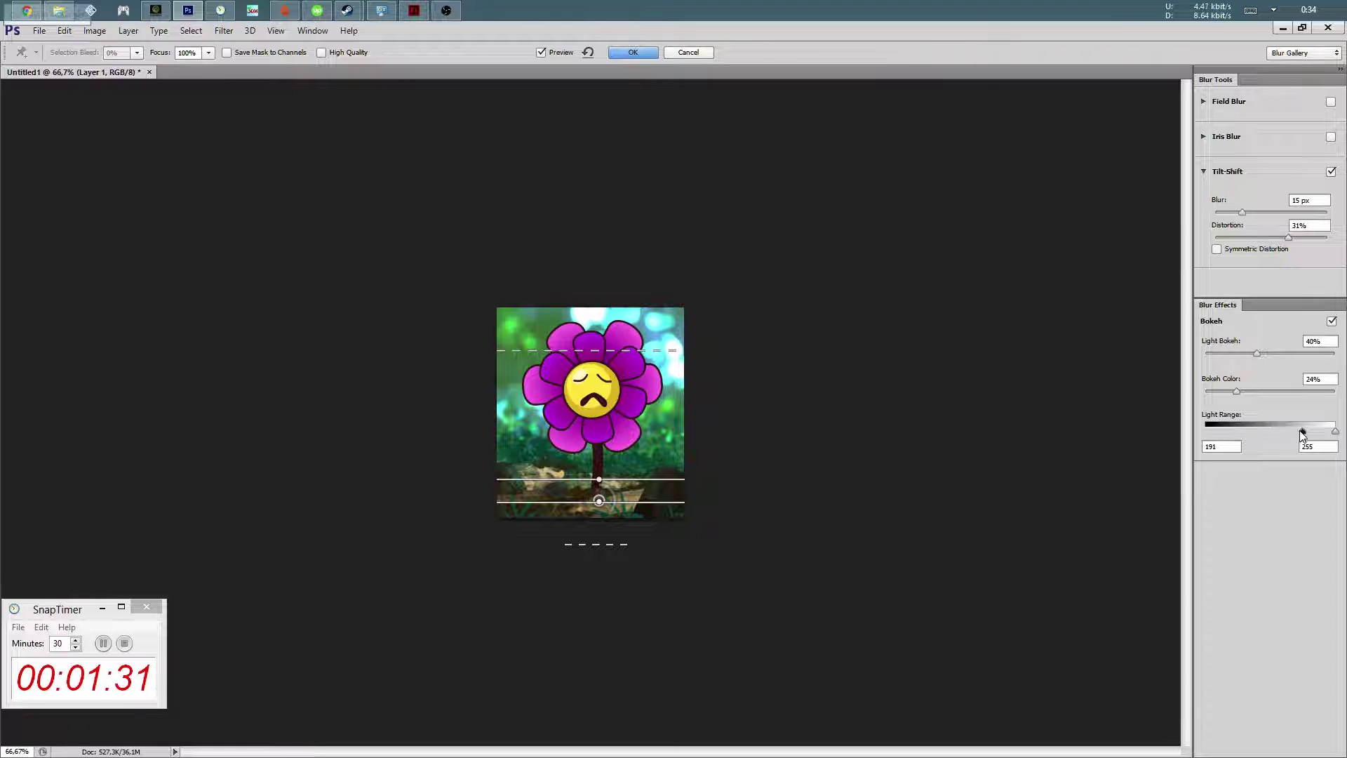
drag(1312, 430, 1285, 433)
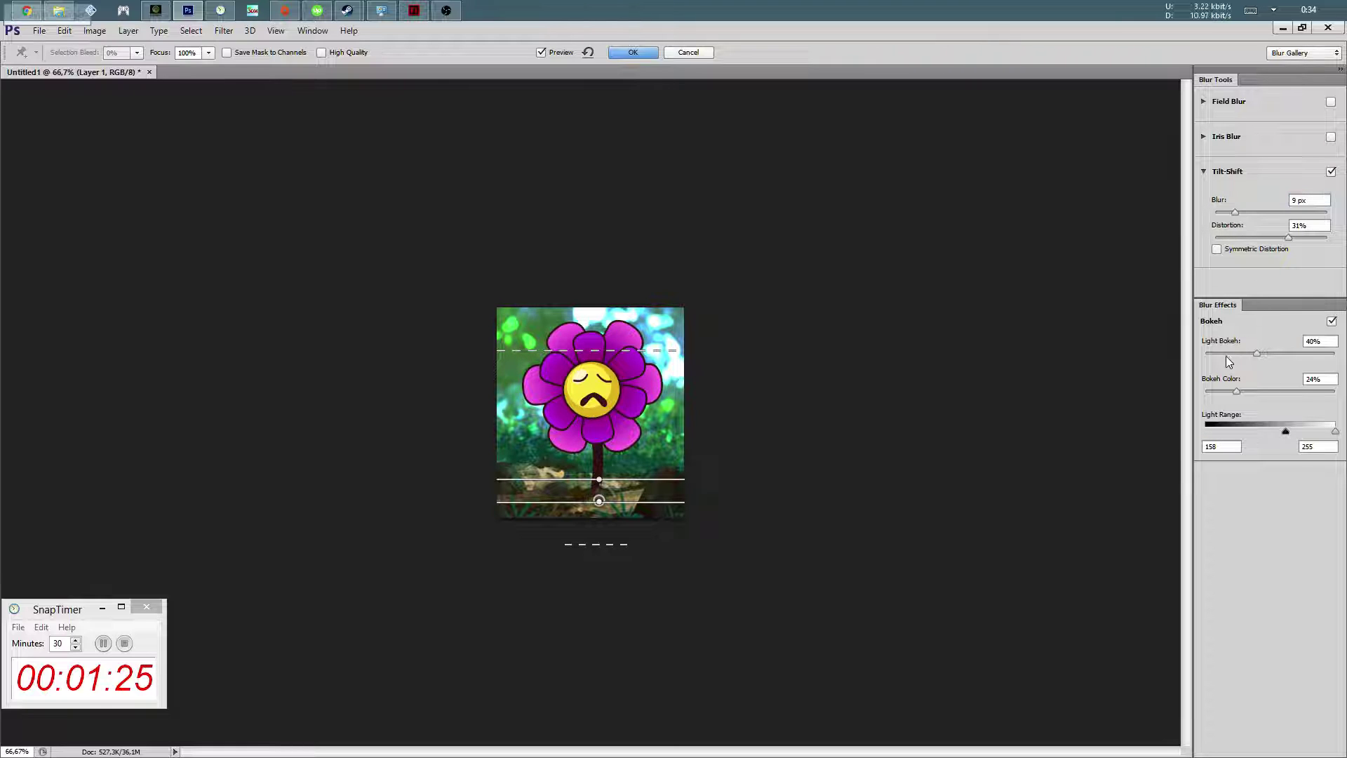
drag(1238, 354, 1256, 352)
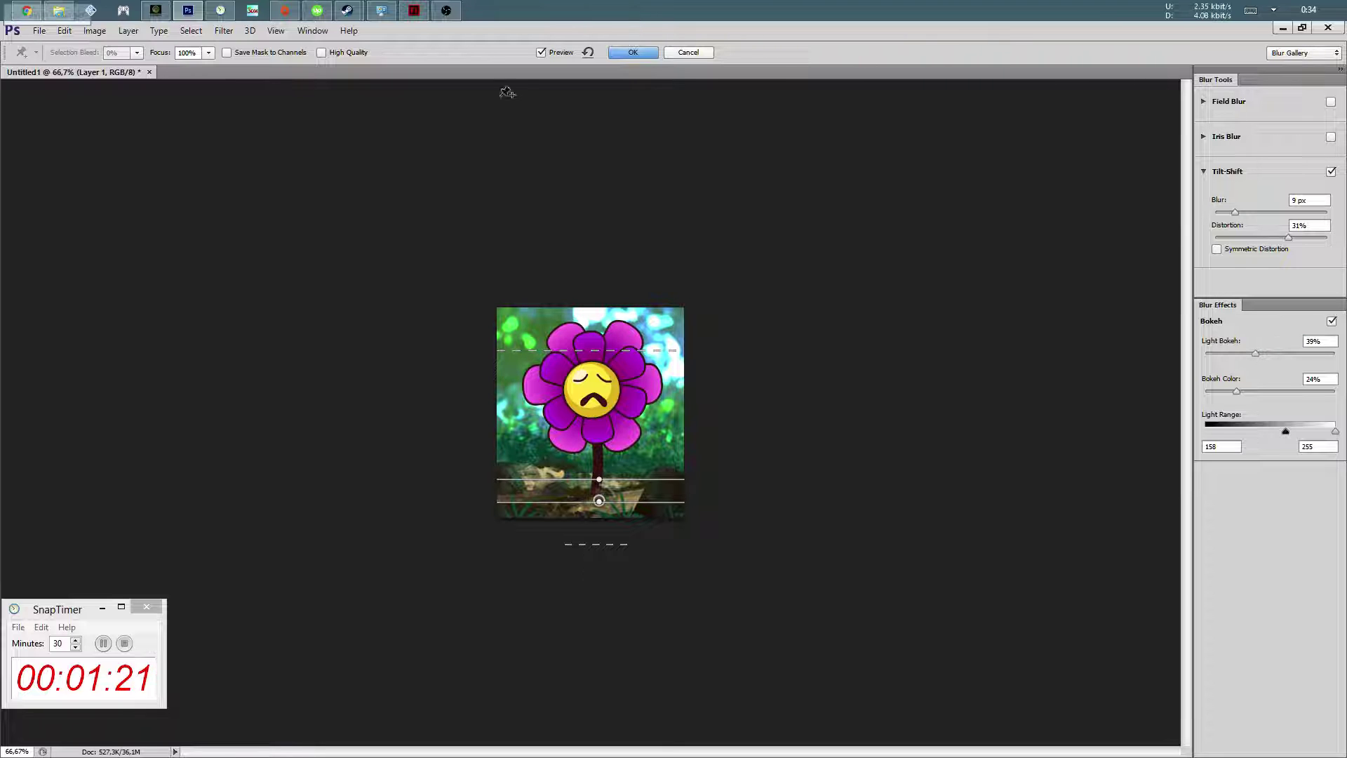
click(629, 53)
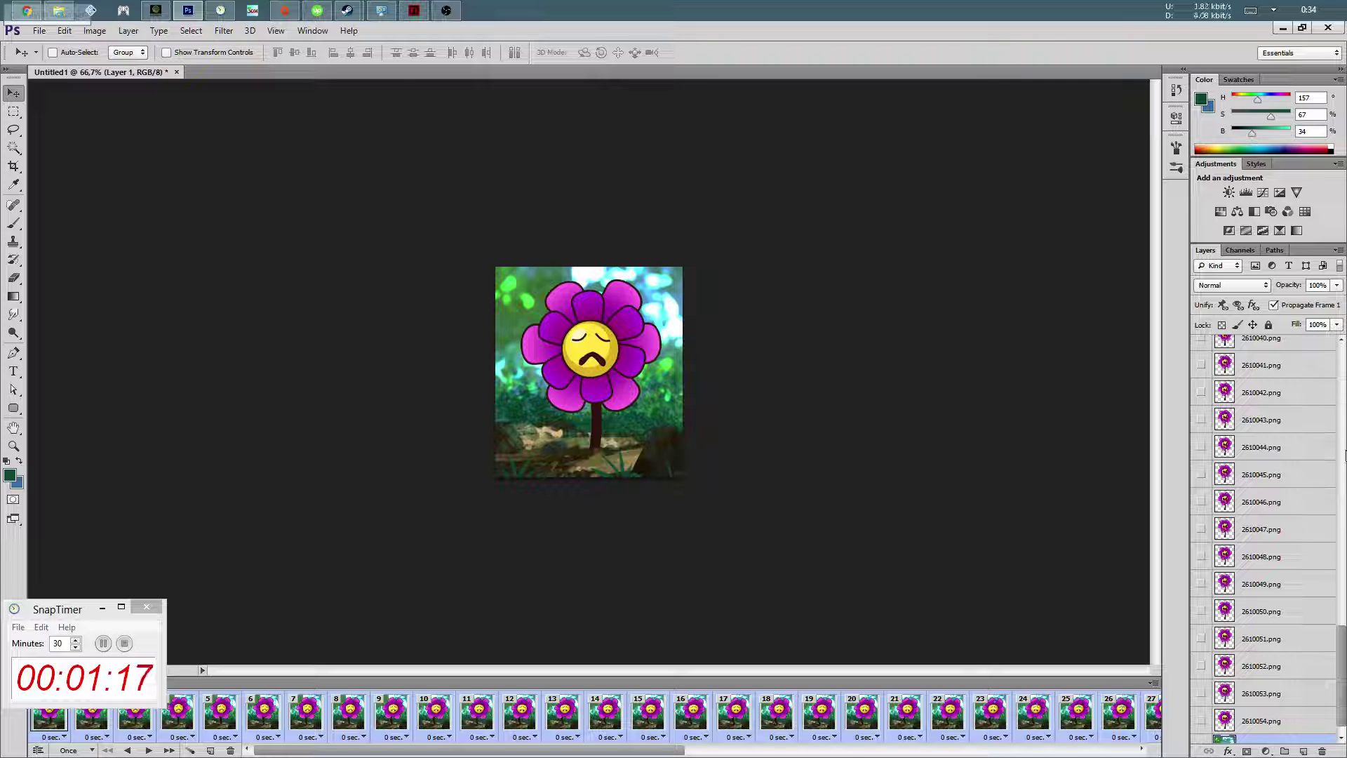
click(1261, 529)
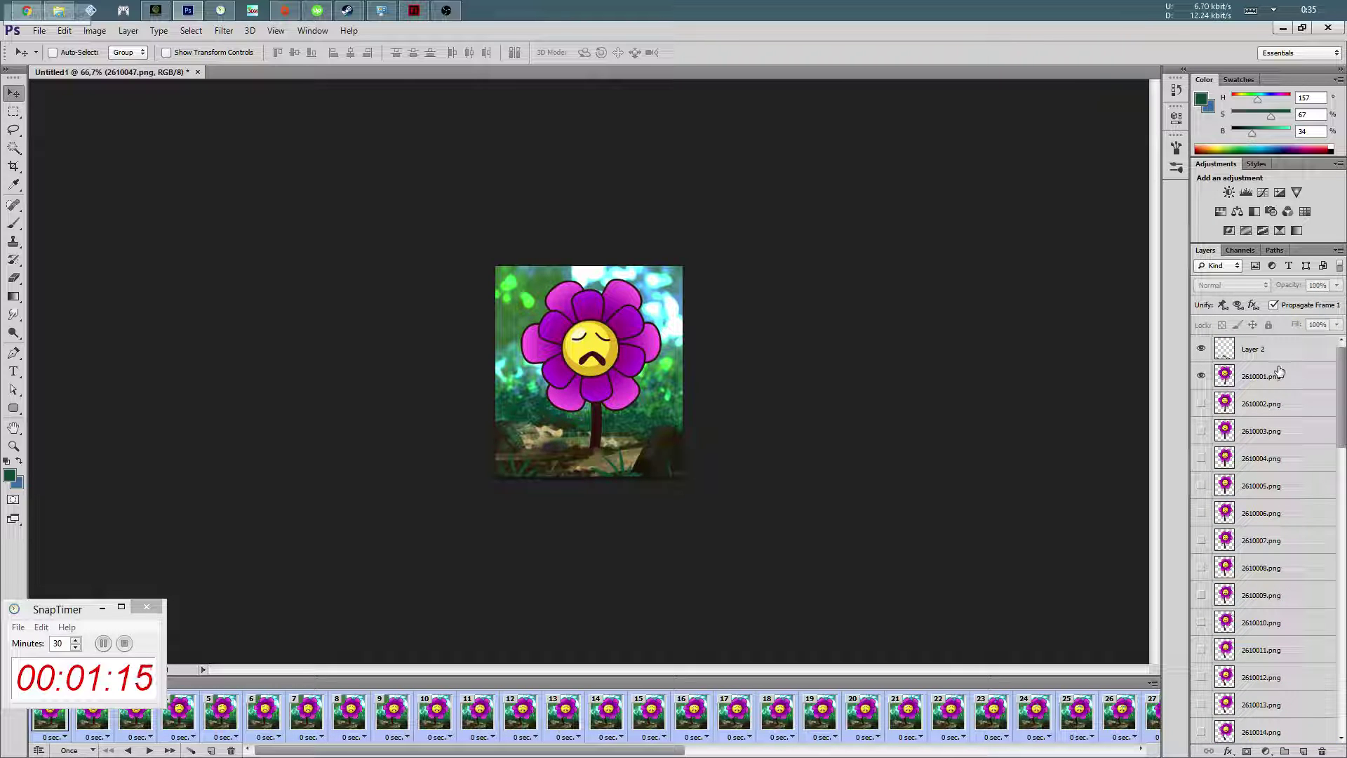
click(1279, 374)
click(1303, 750)
key(g)
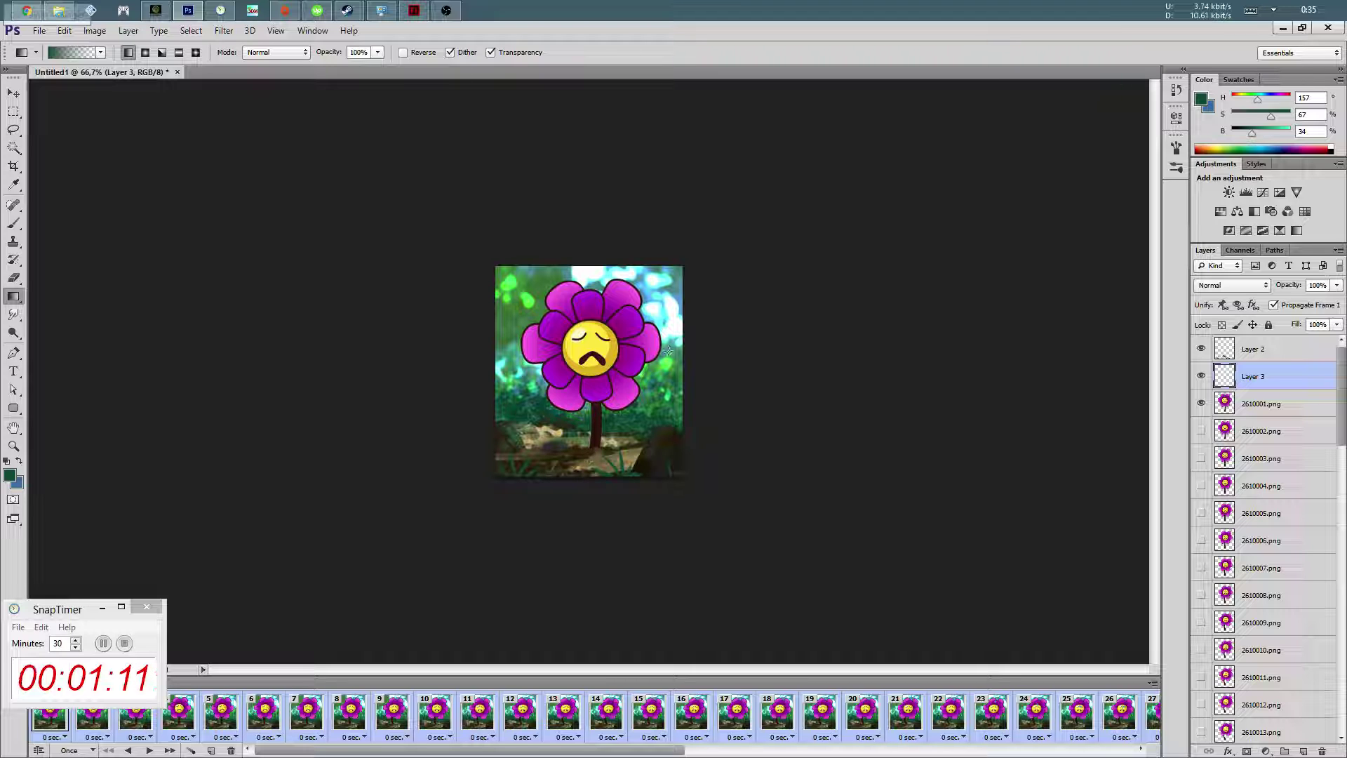
alt+click(678, 281)
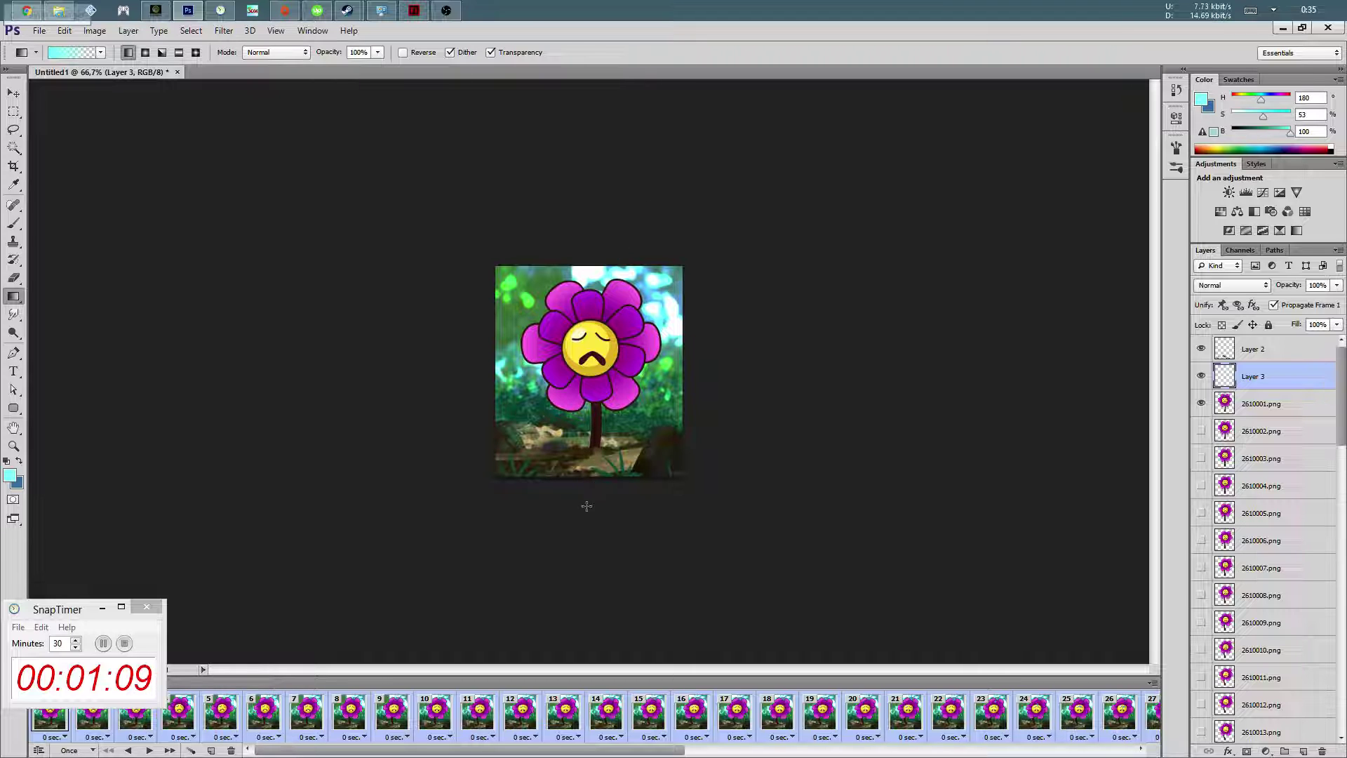
drag(587, 507, 599, 385)
key(v)
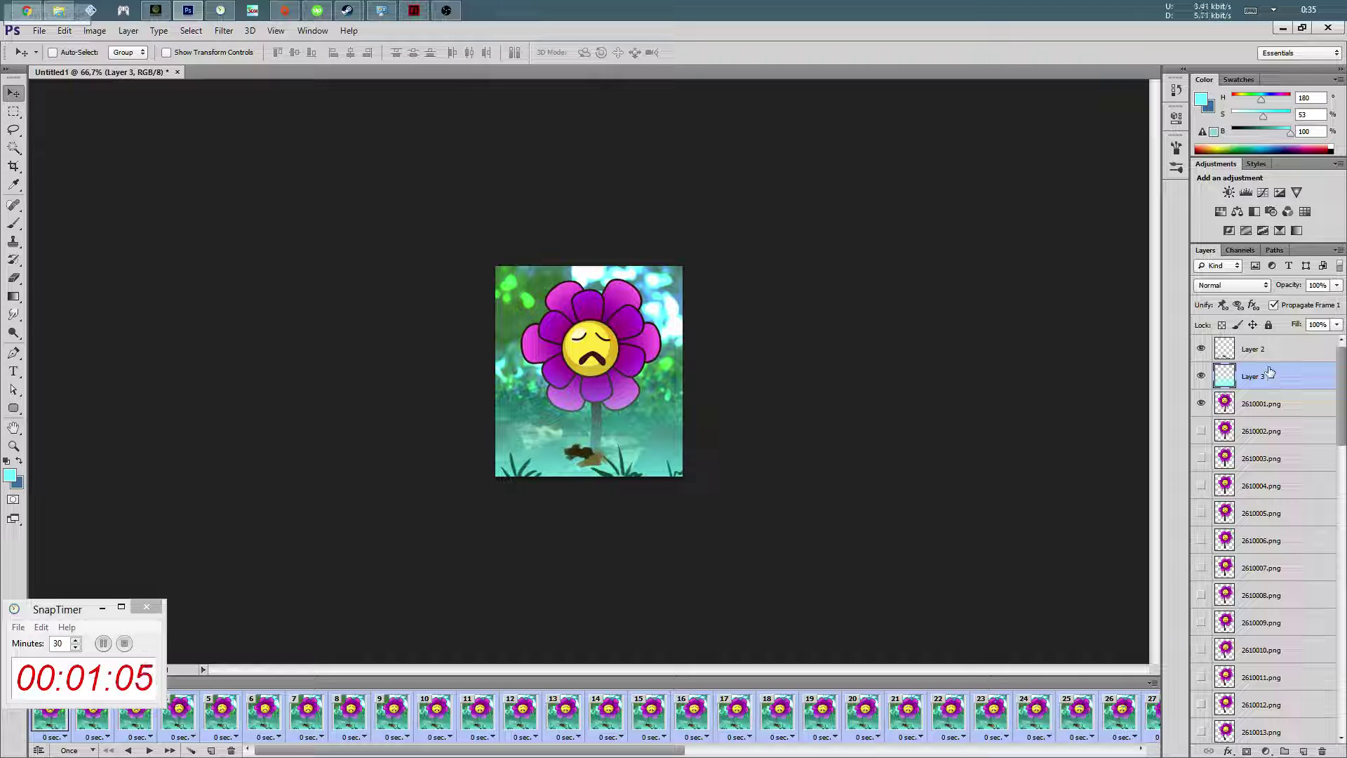
drag(1266, 377, 1256, 345)
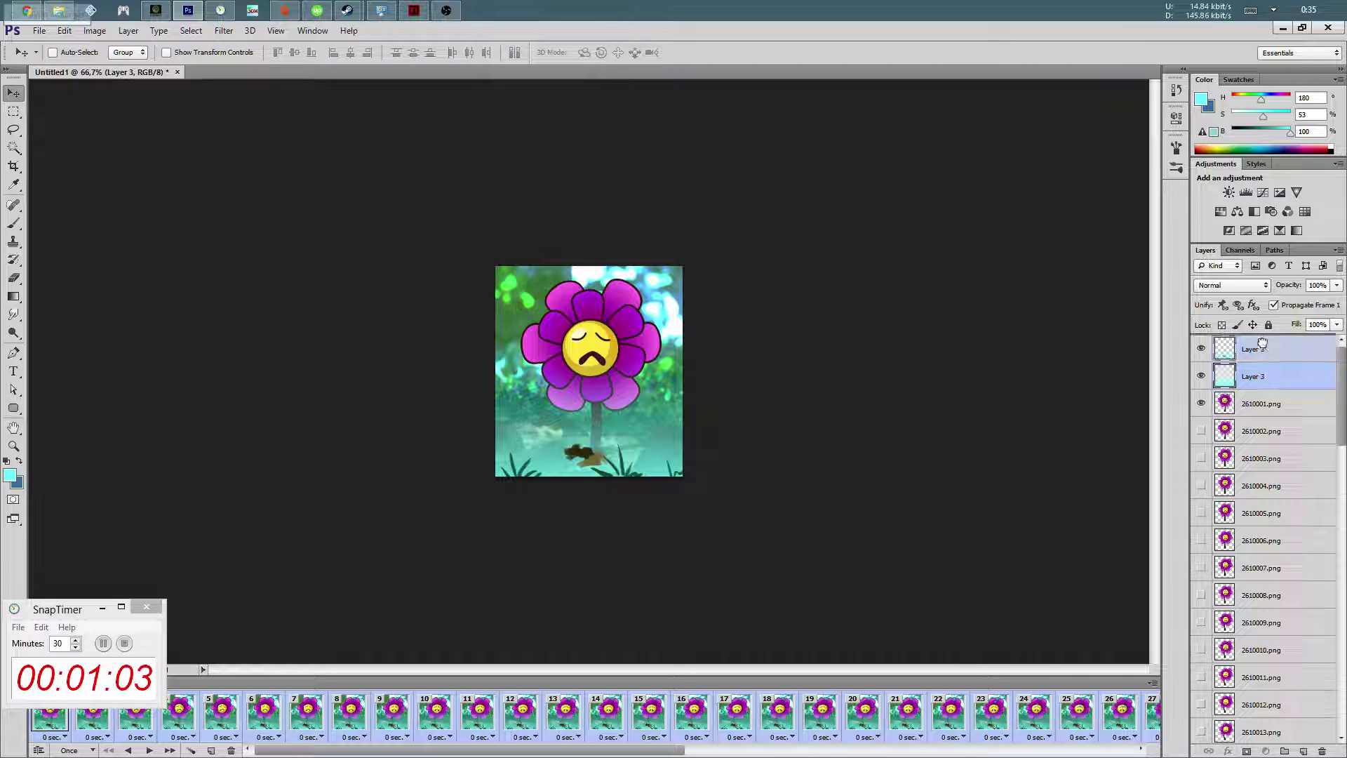
click(1228, 284)
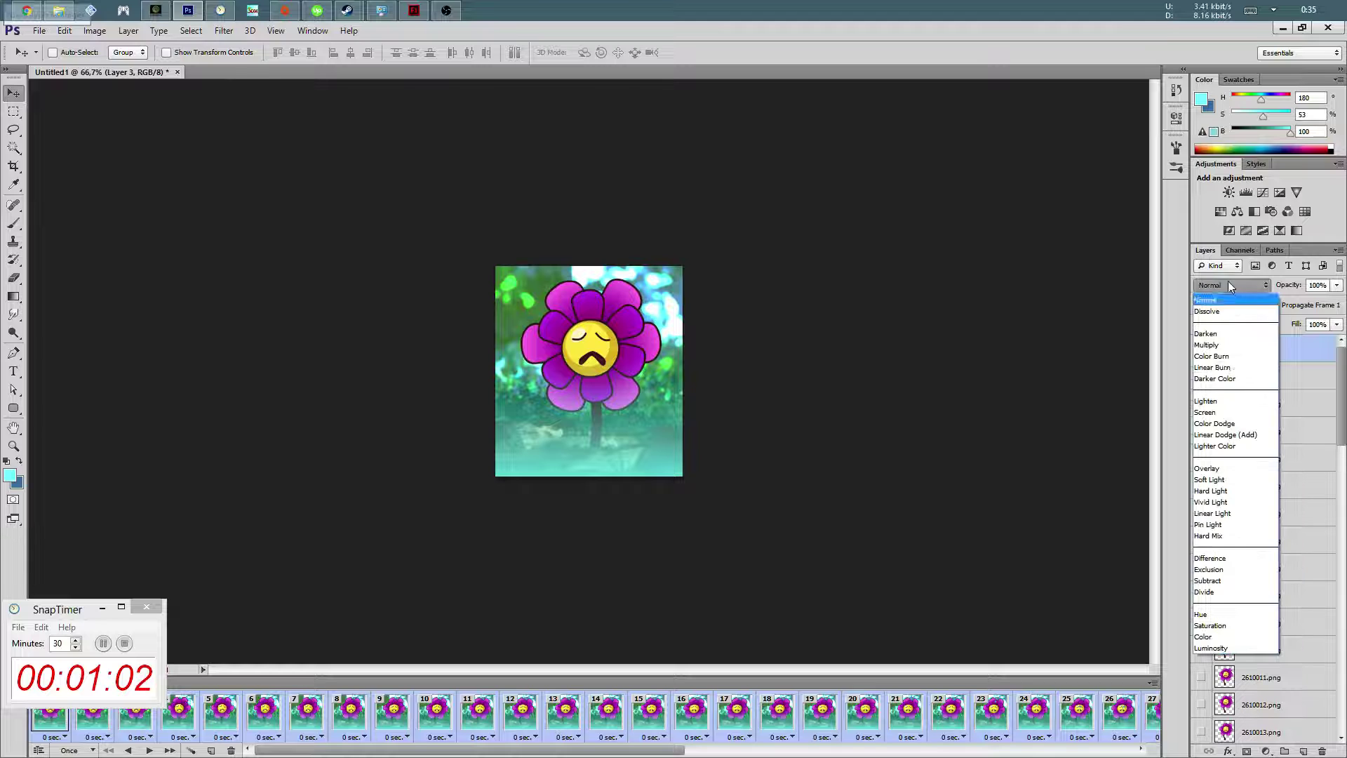
click(1213, 345)
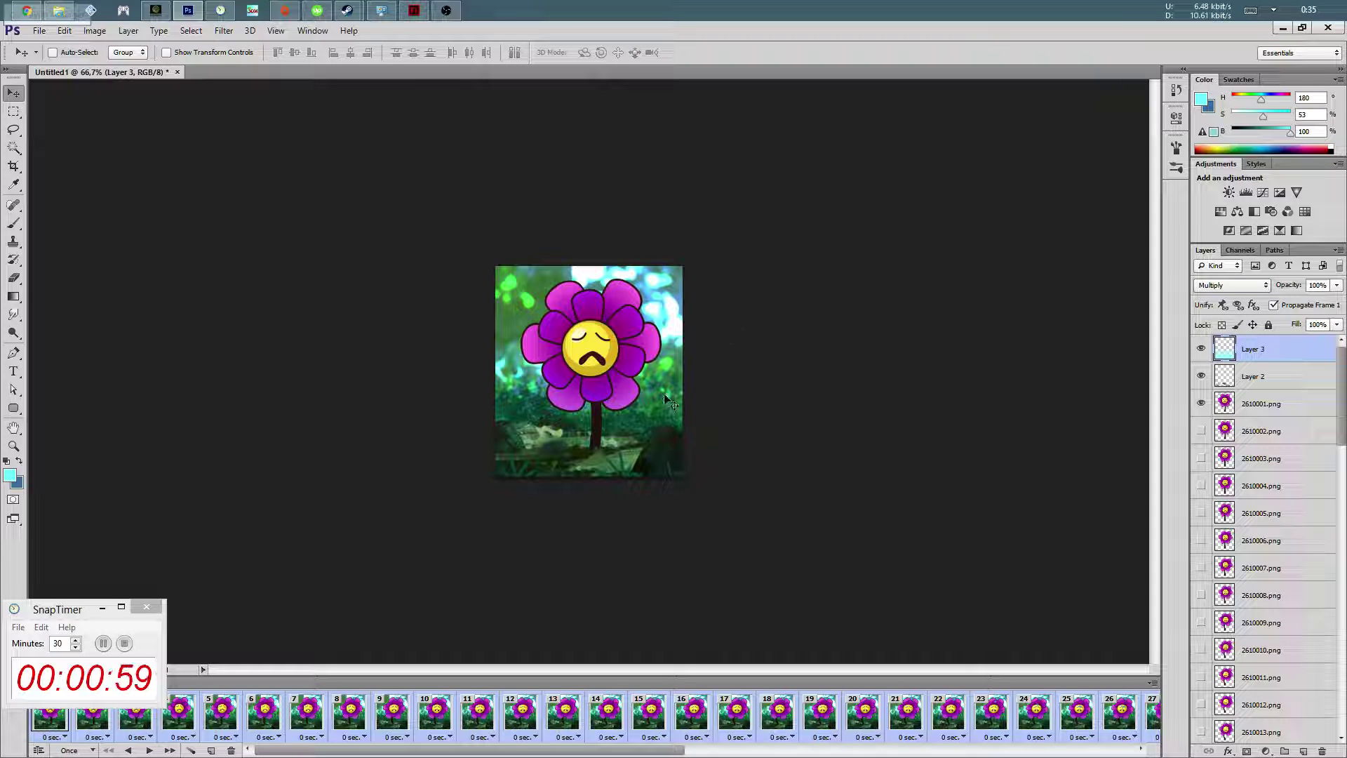
key(ctrl+t)
drag(590, 360, 589, 368)
key(Return)
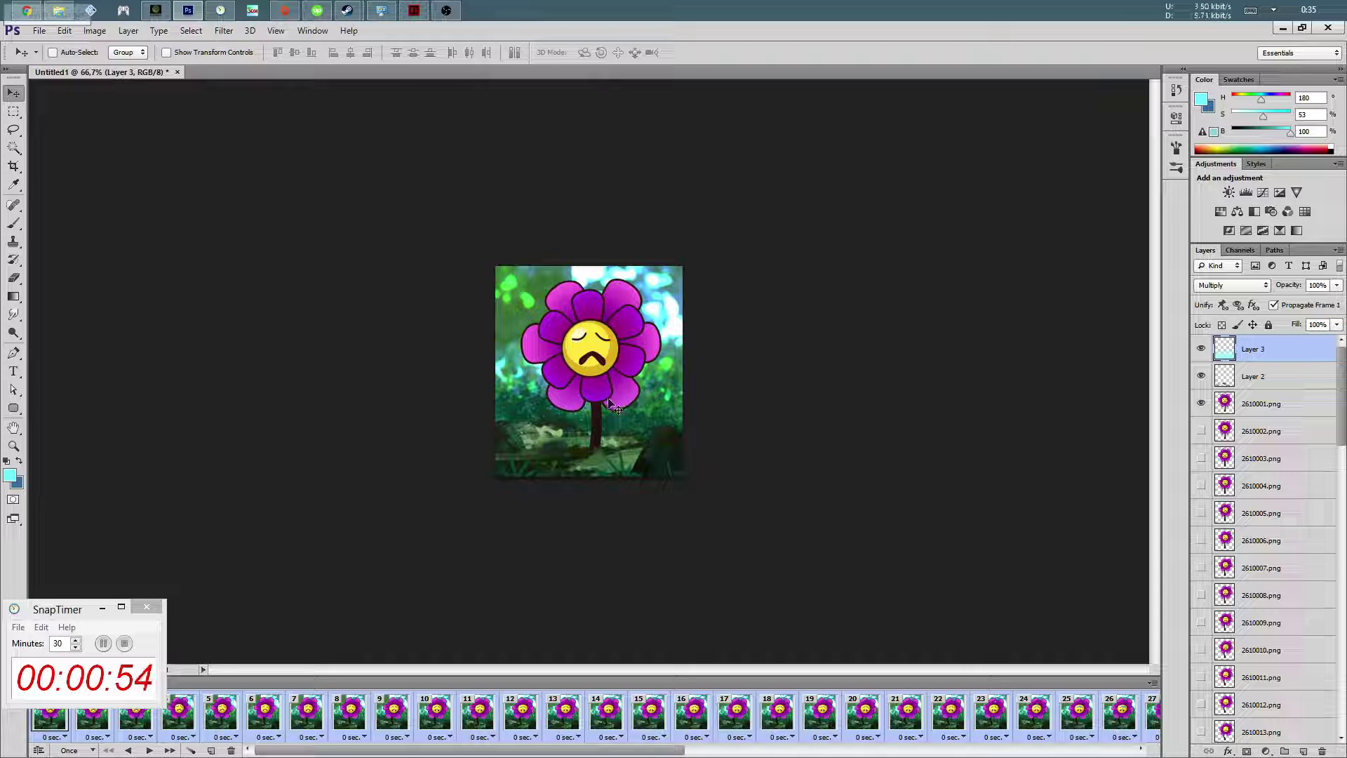
key(ctrl+t)
drag(590, 372, 590, 414)
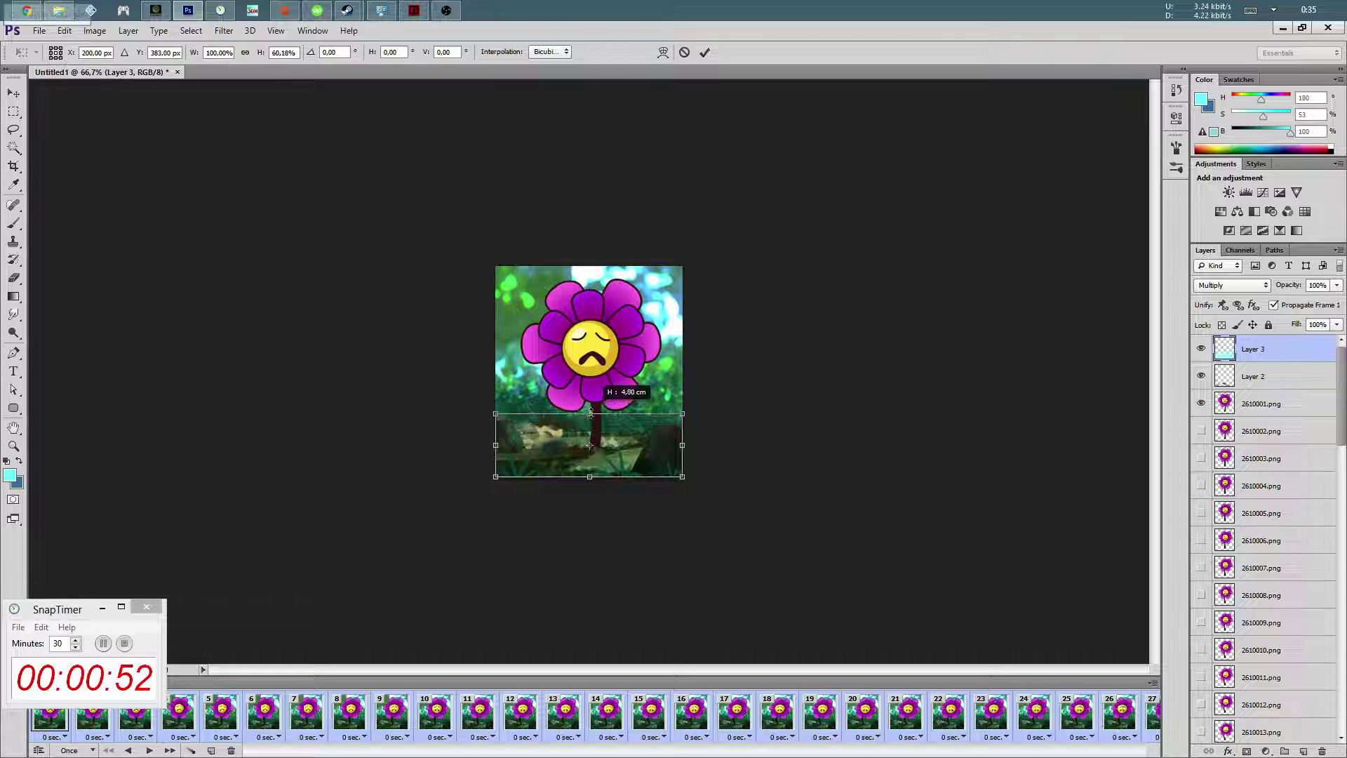
key(Return)
click(1231, 286)
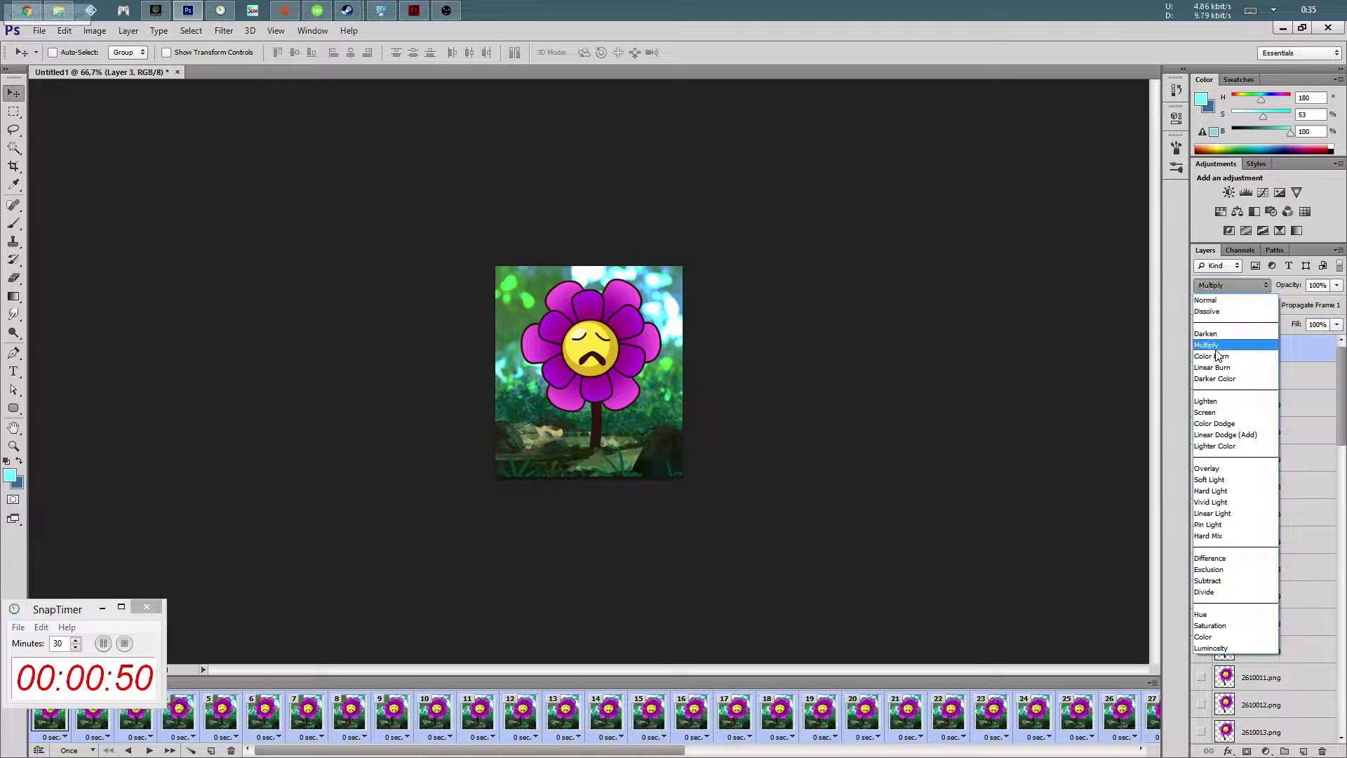
click(1223, 424)
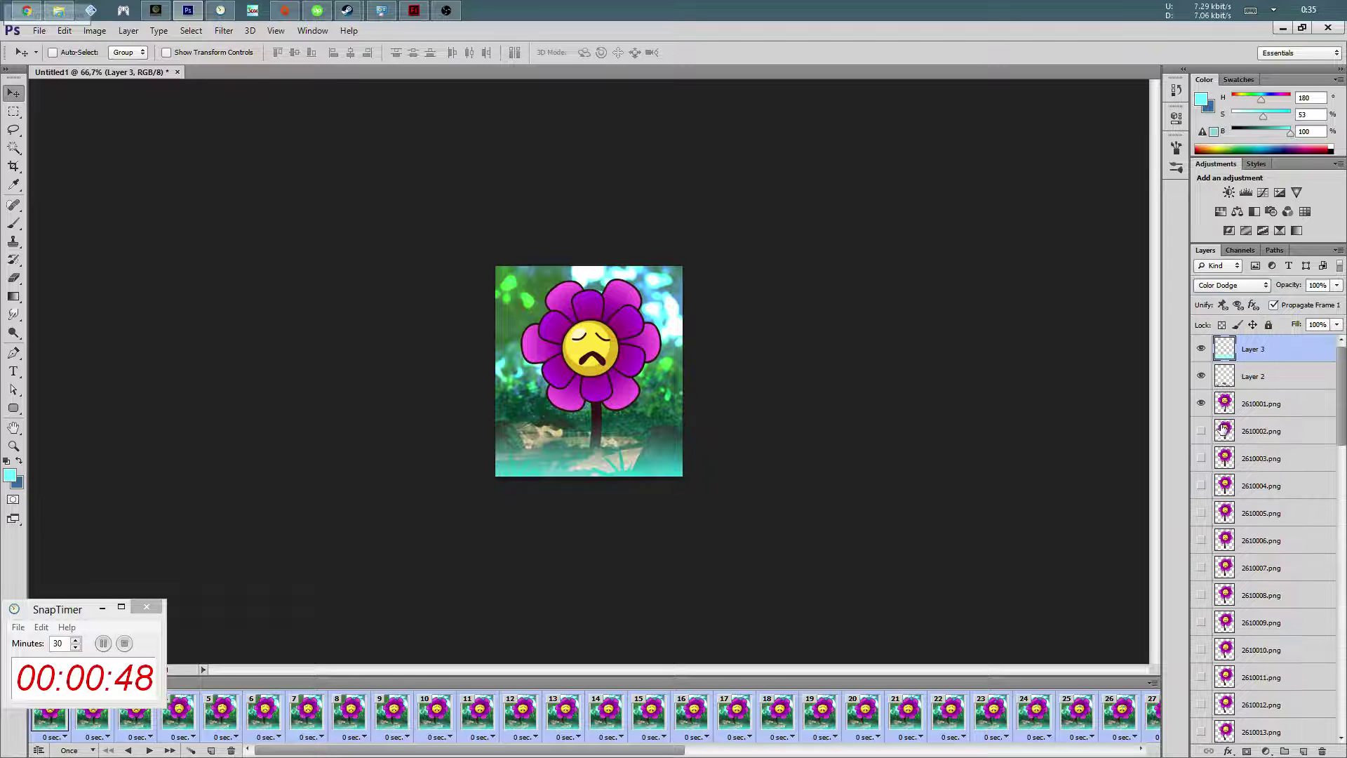
click(1322, 752)
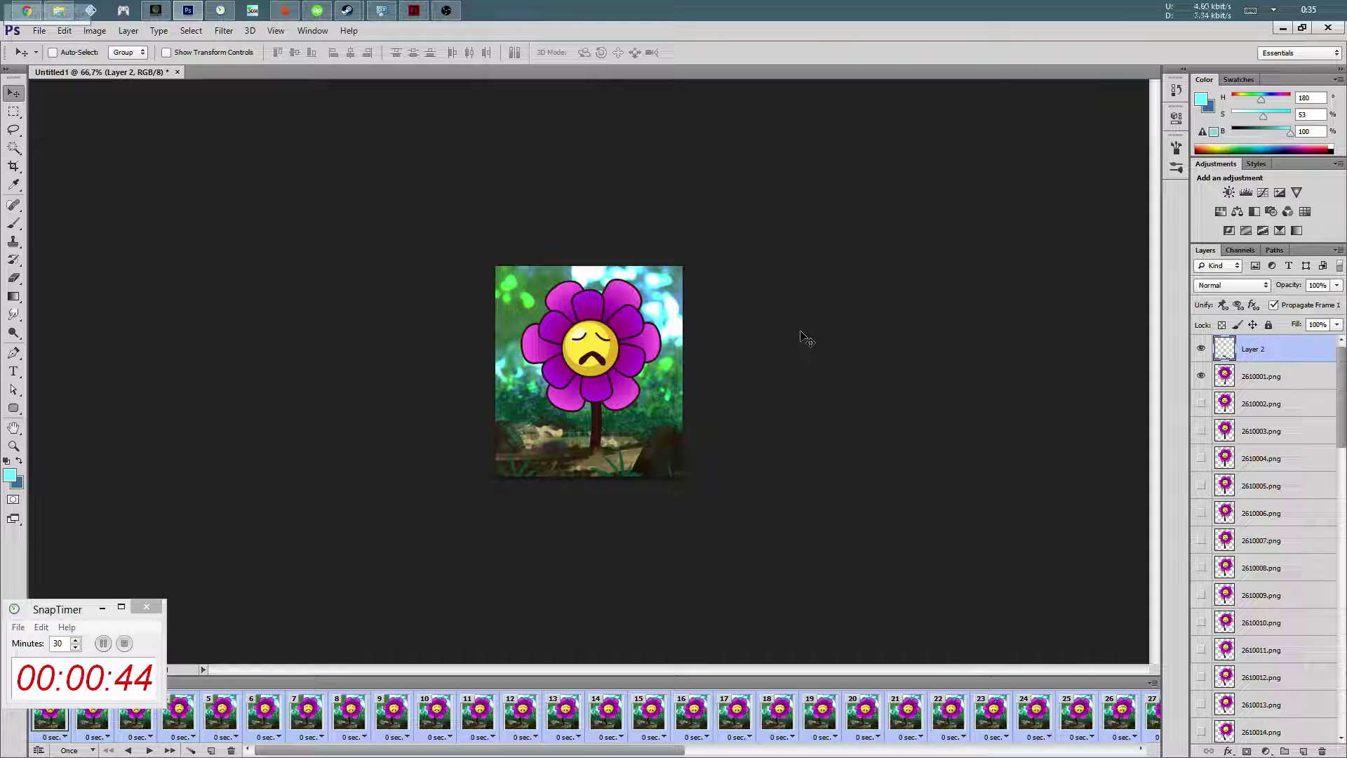
In Save for Web, set GIF Looping Options to Forever and preview the animation
click(39, 31)
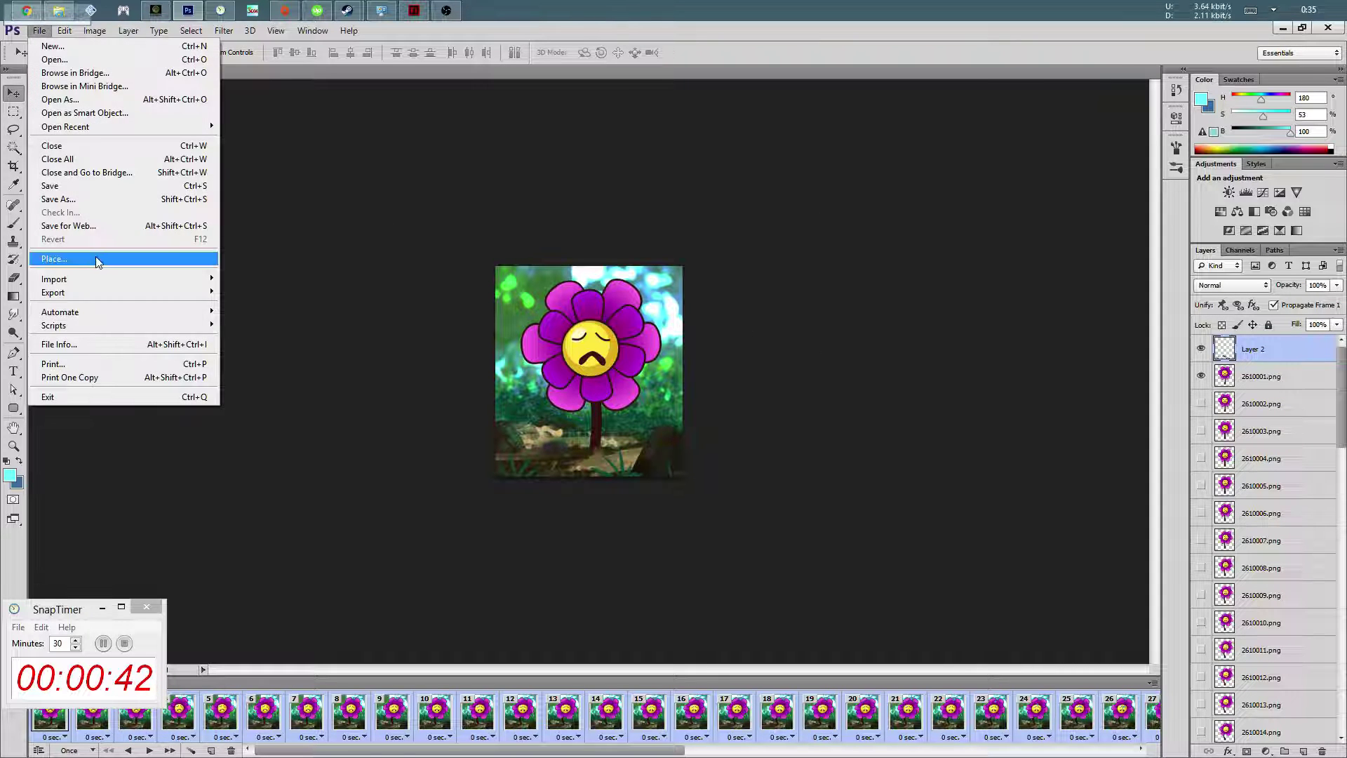
click(99, 226)
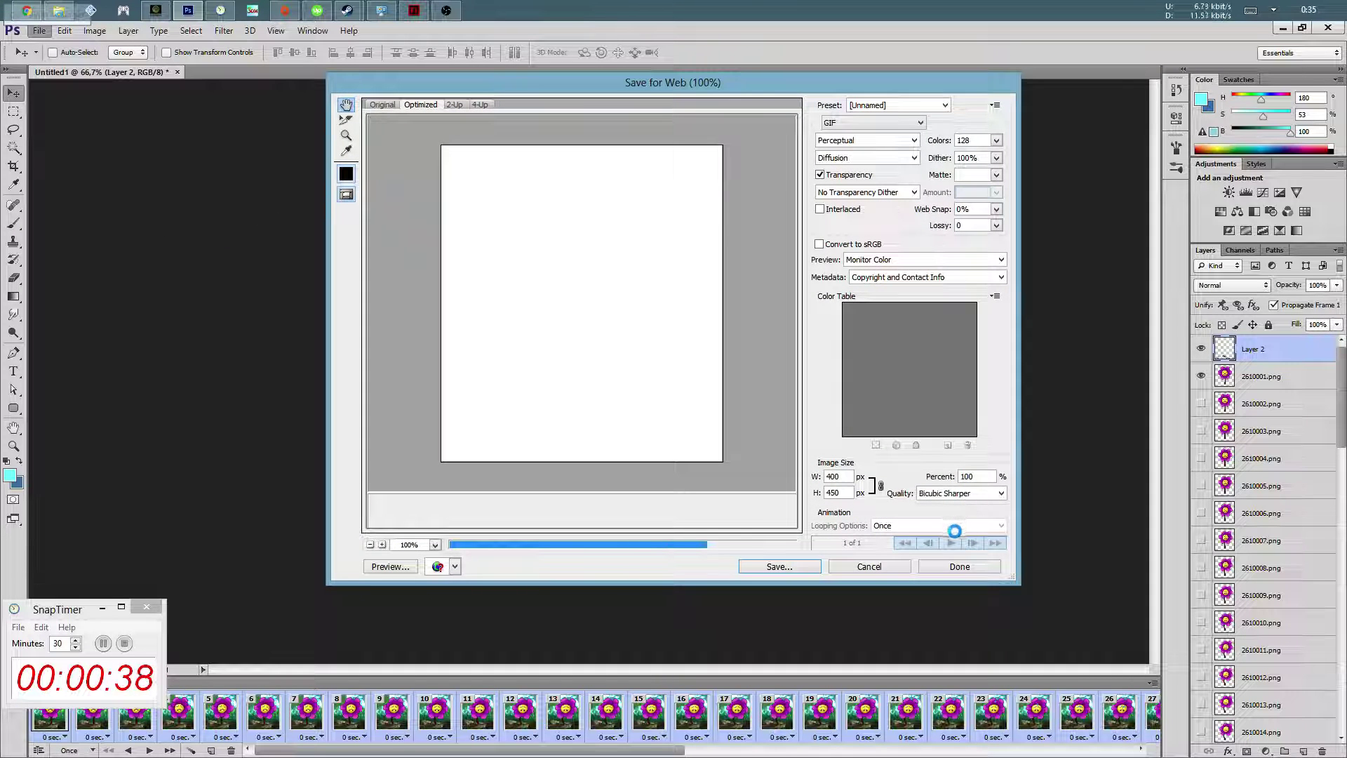
click(953, 527)
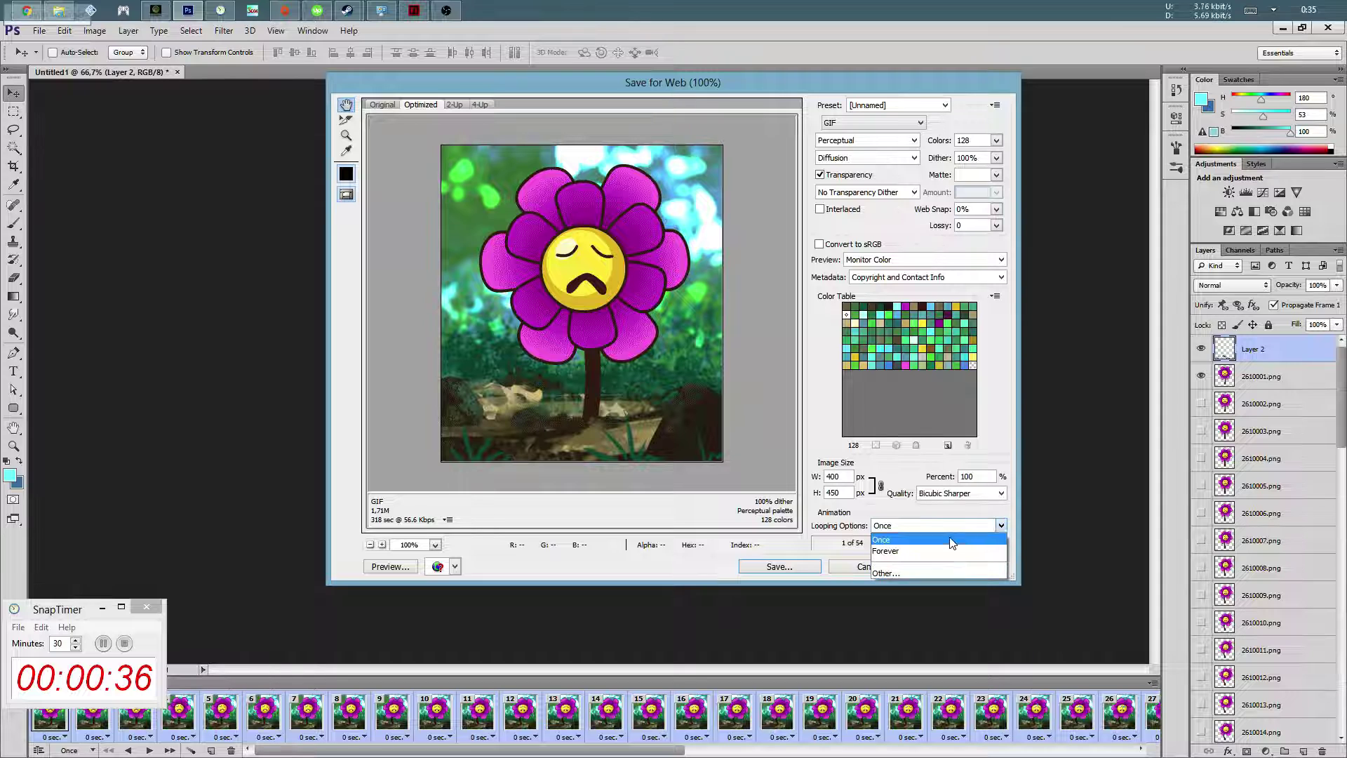
click(947, 551)
click(949, 543)
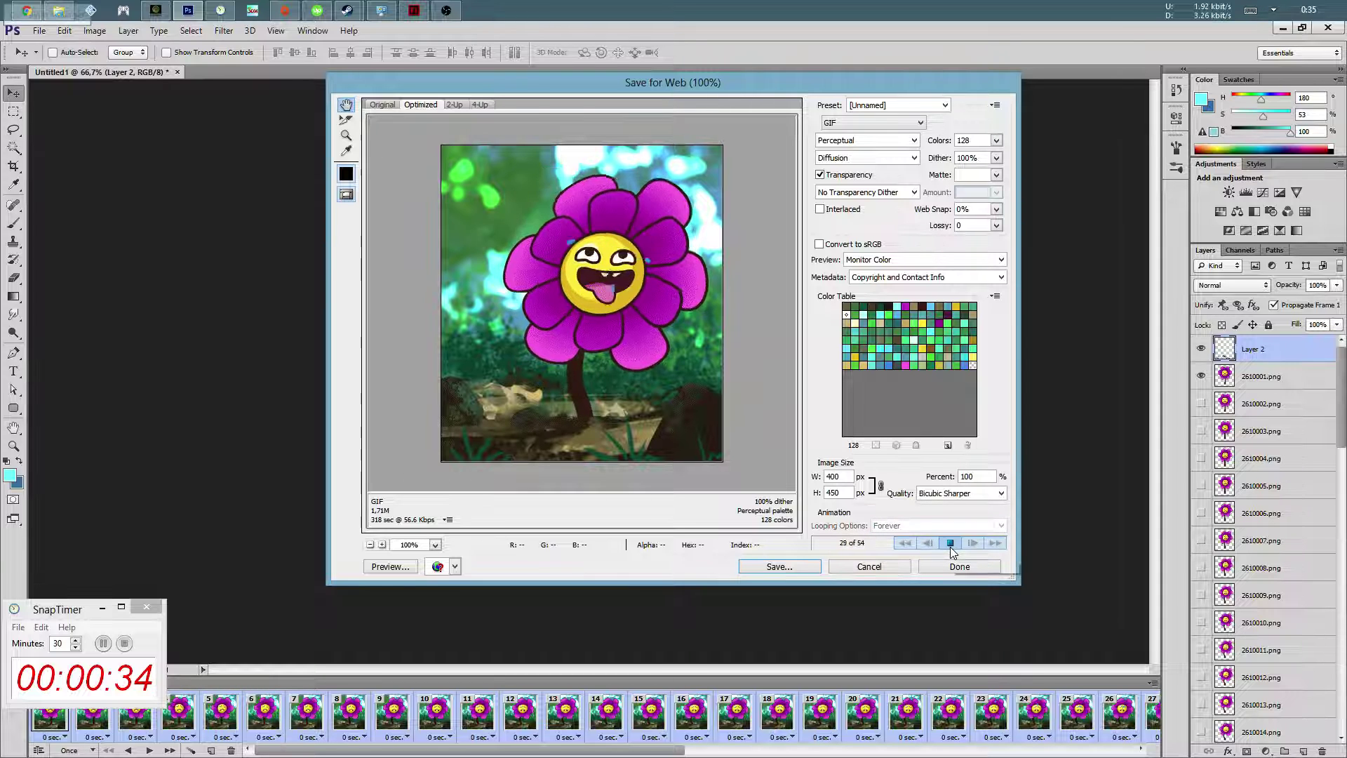
Save the optimized looping GIF with the file name 261
click(780, 567)
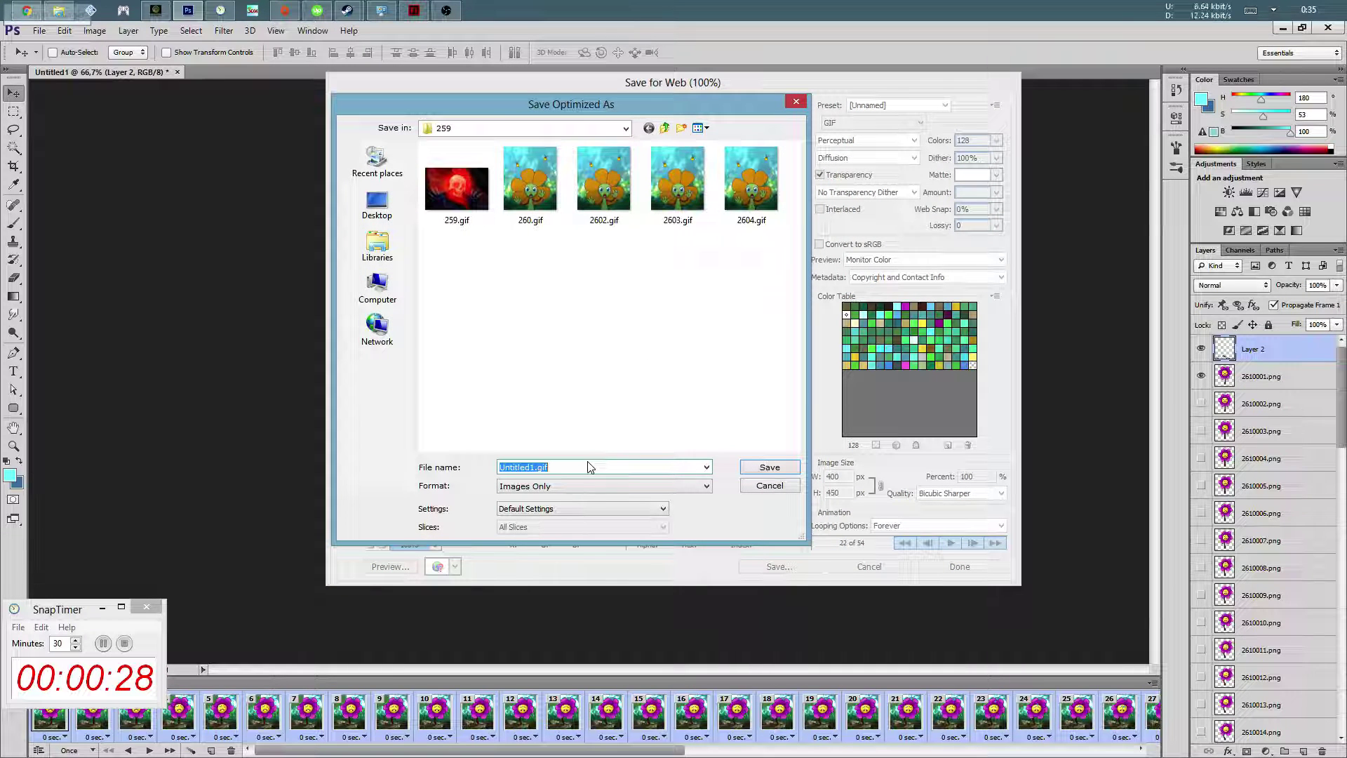
text(261)
click(770, 468)
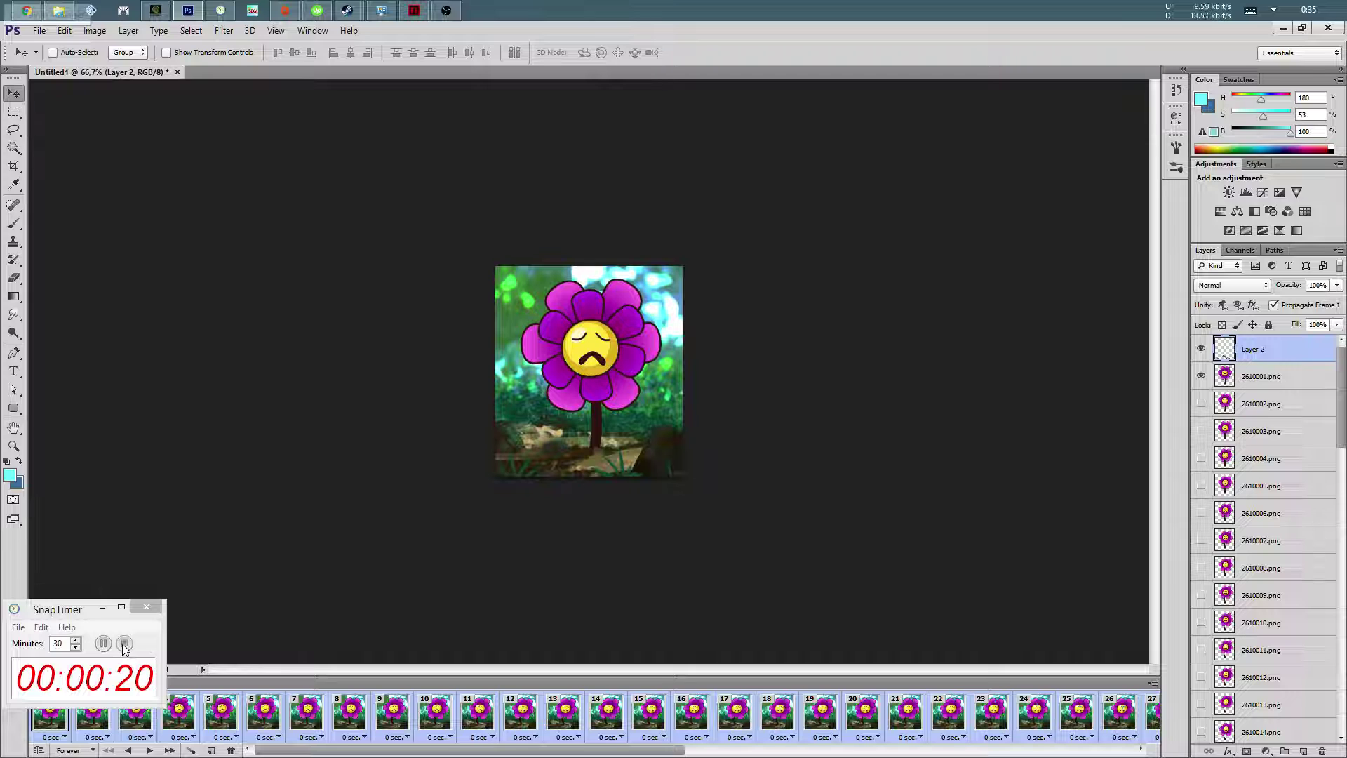
click(125, 644)
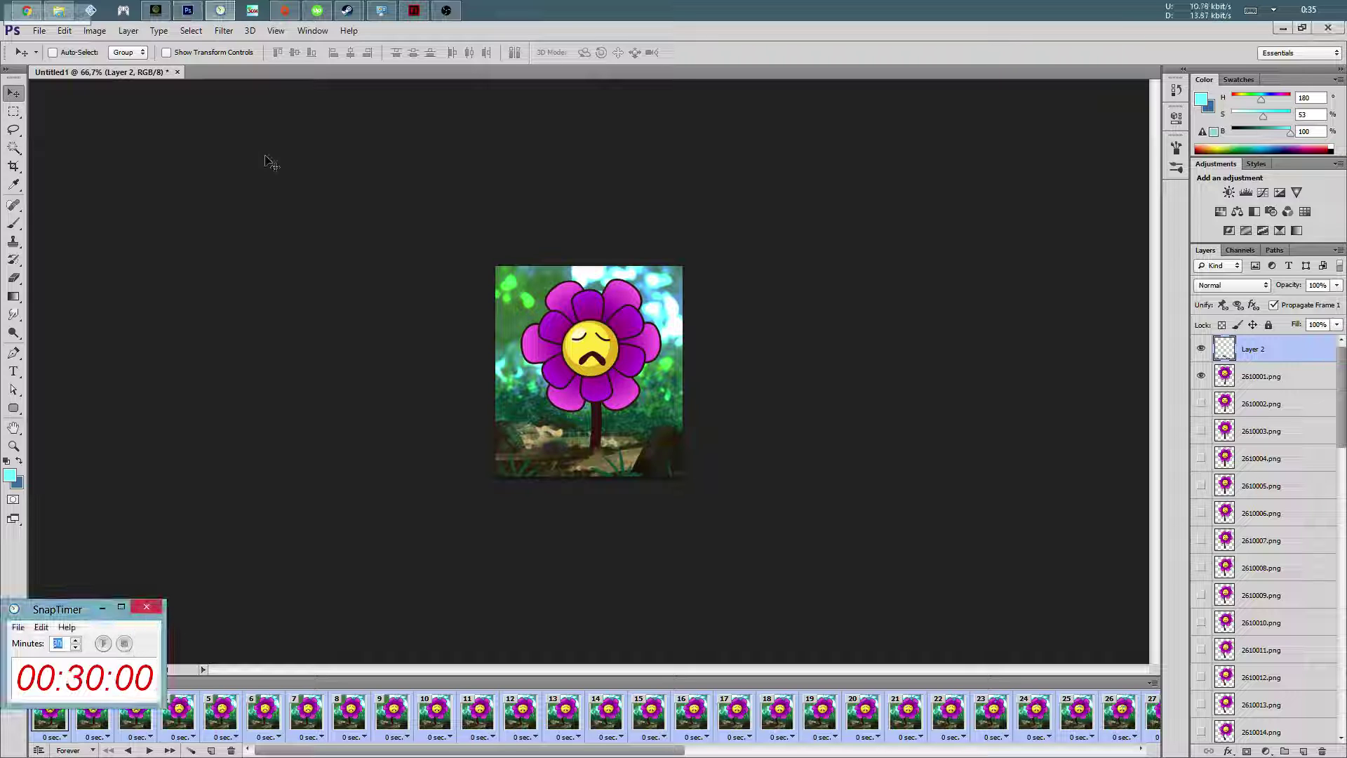